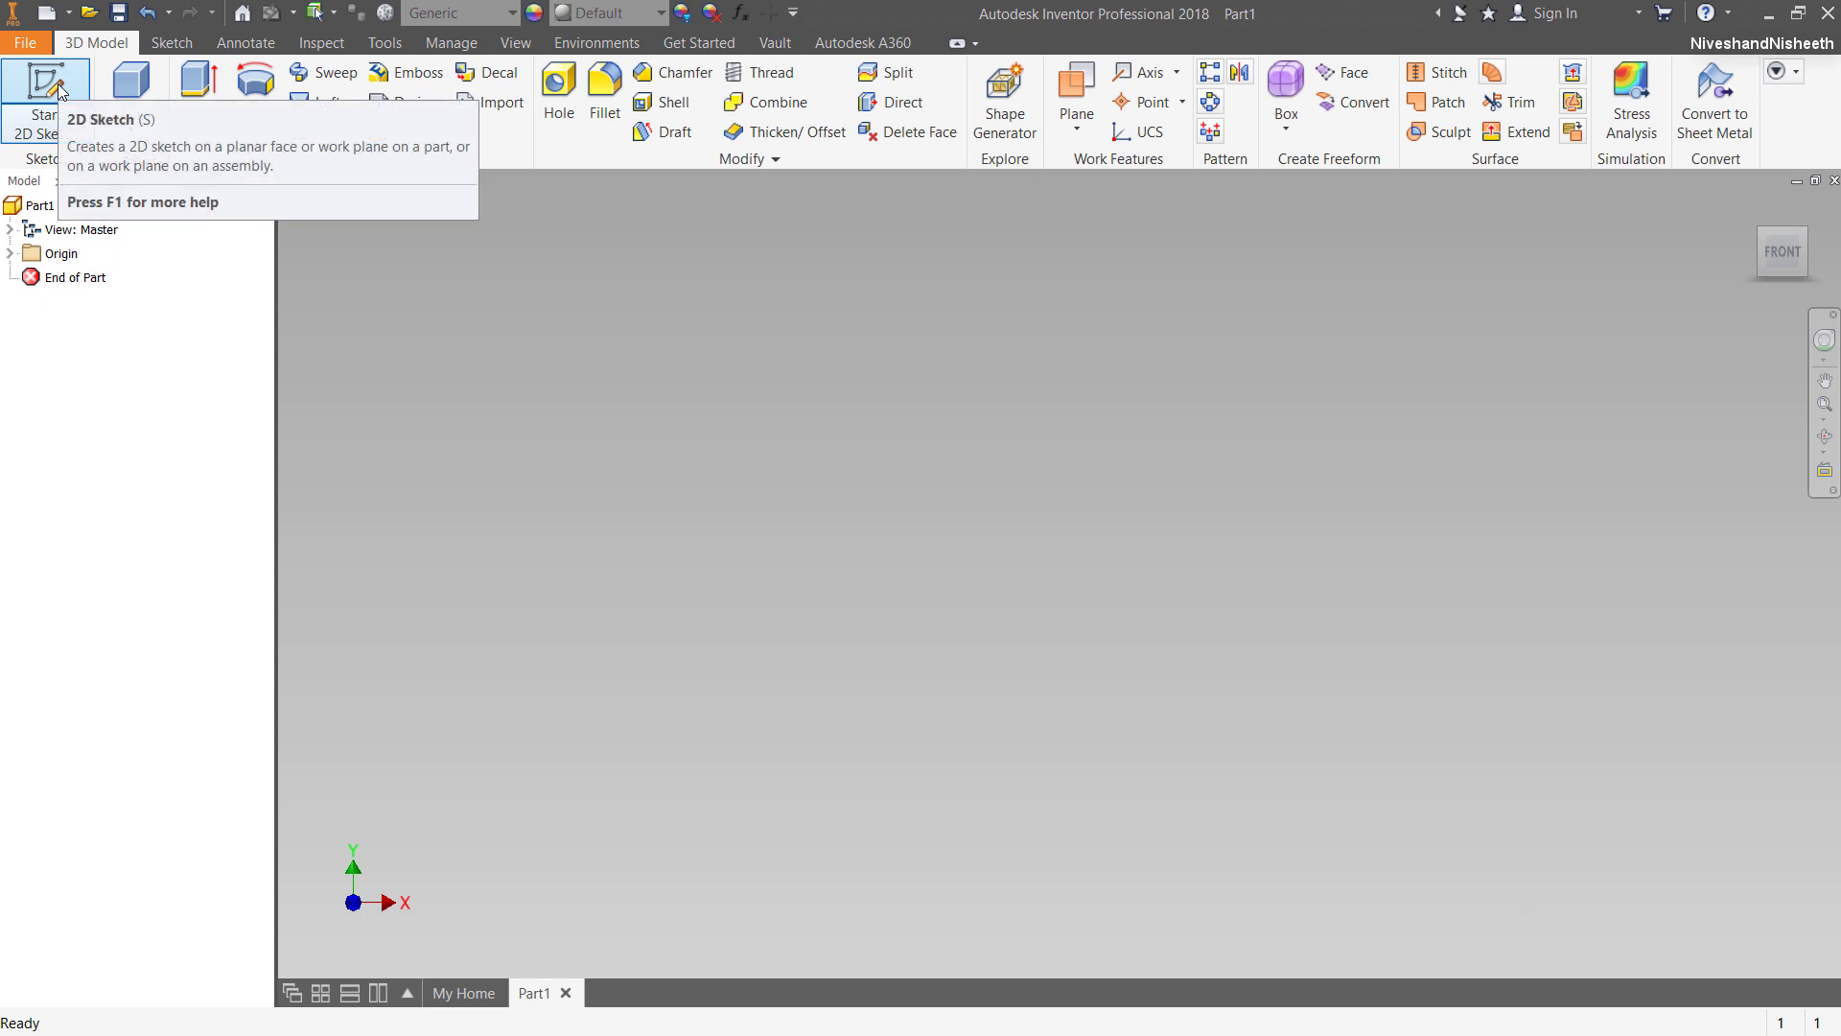
Start a 2D sketch on the XY plane and look at it from the front.
left_click(58, 89)
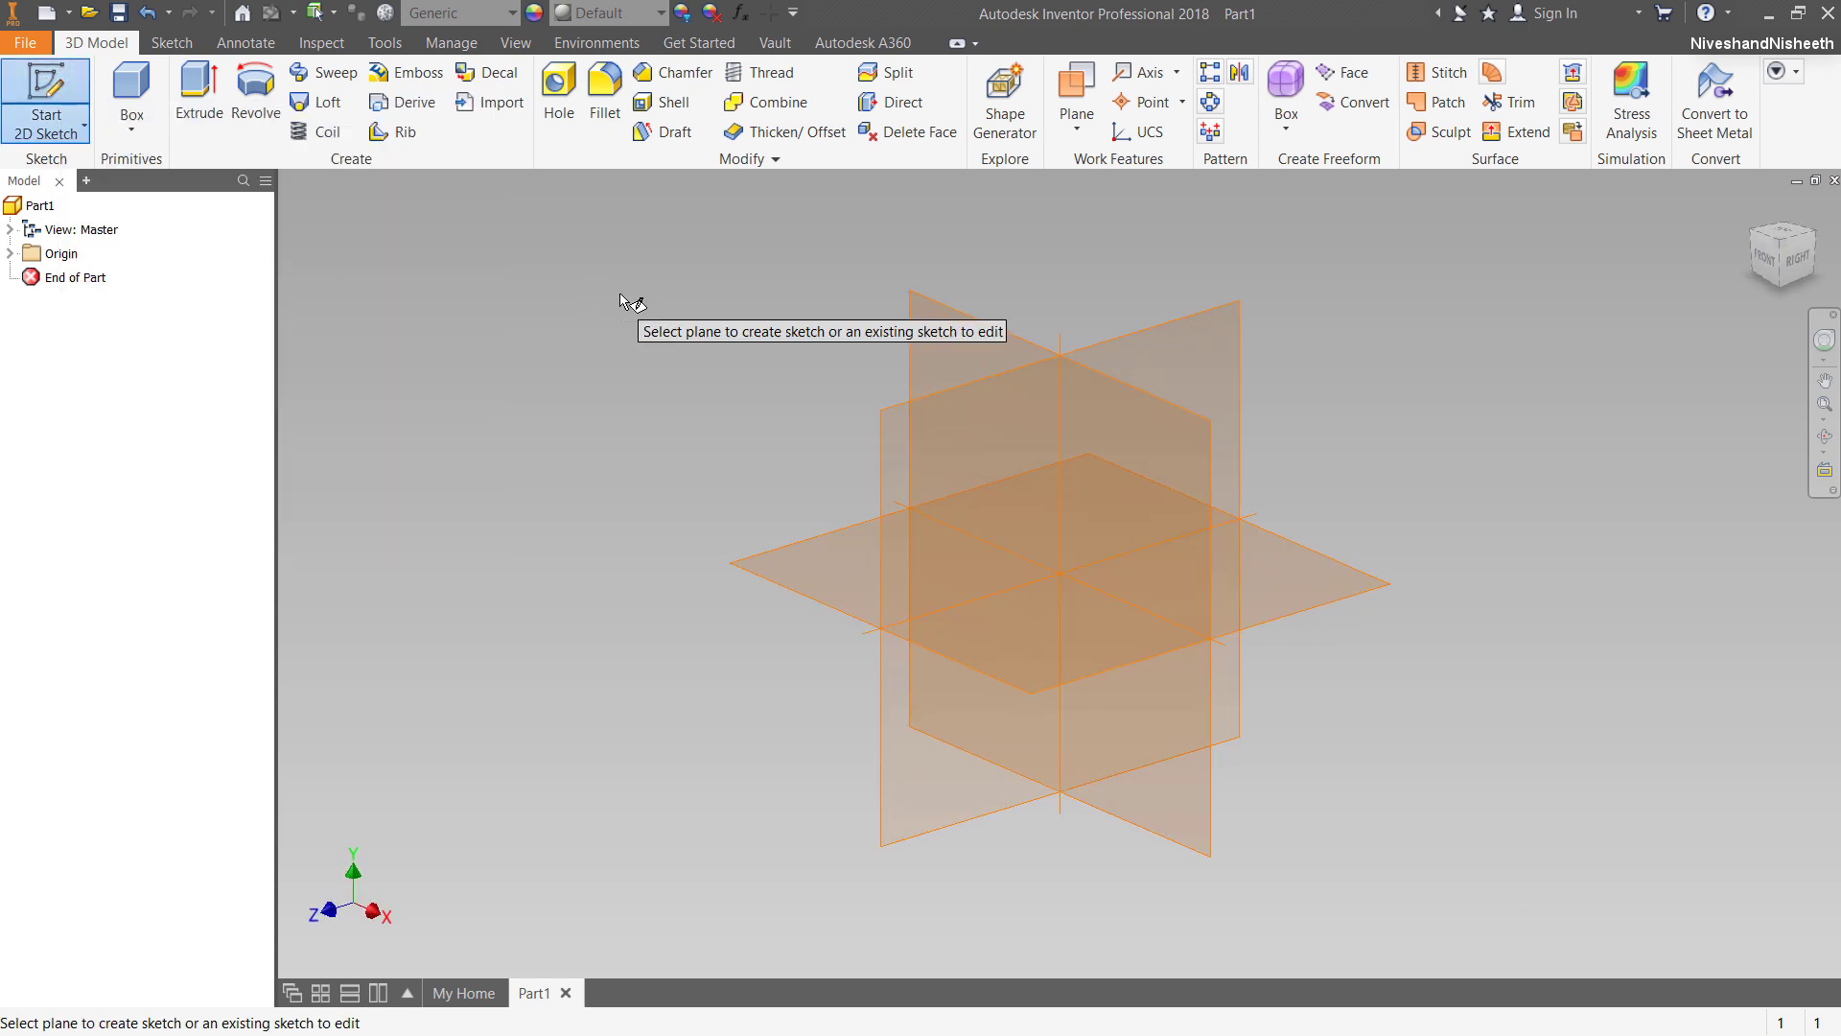
left_click(952, 348)
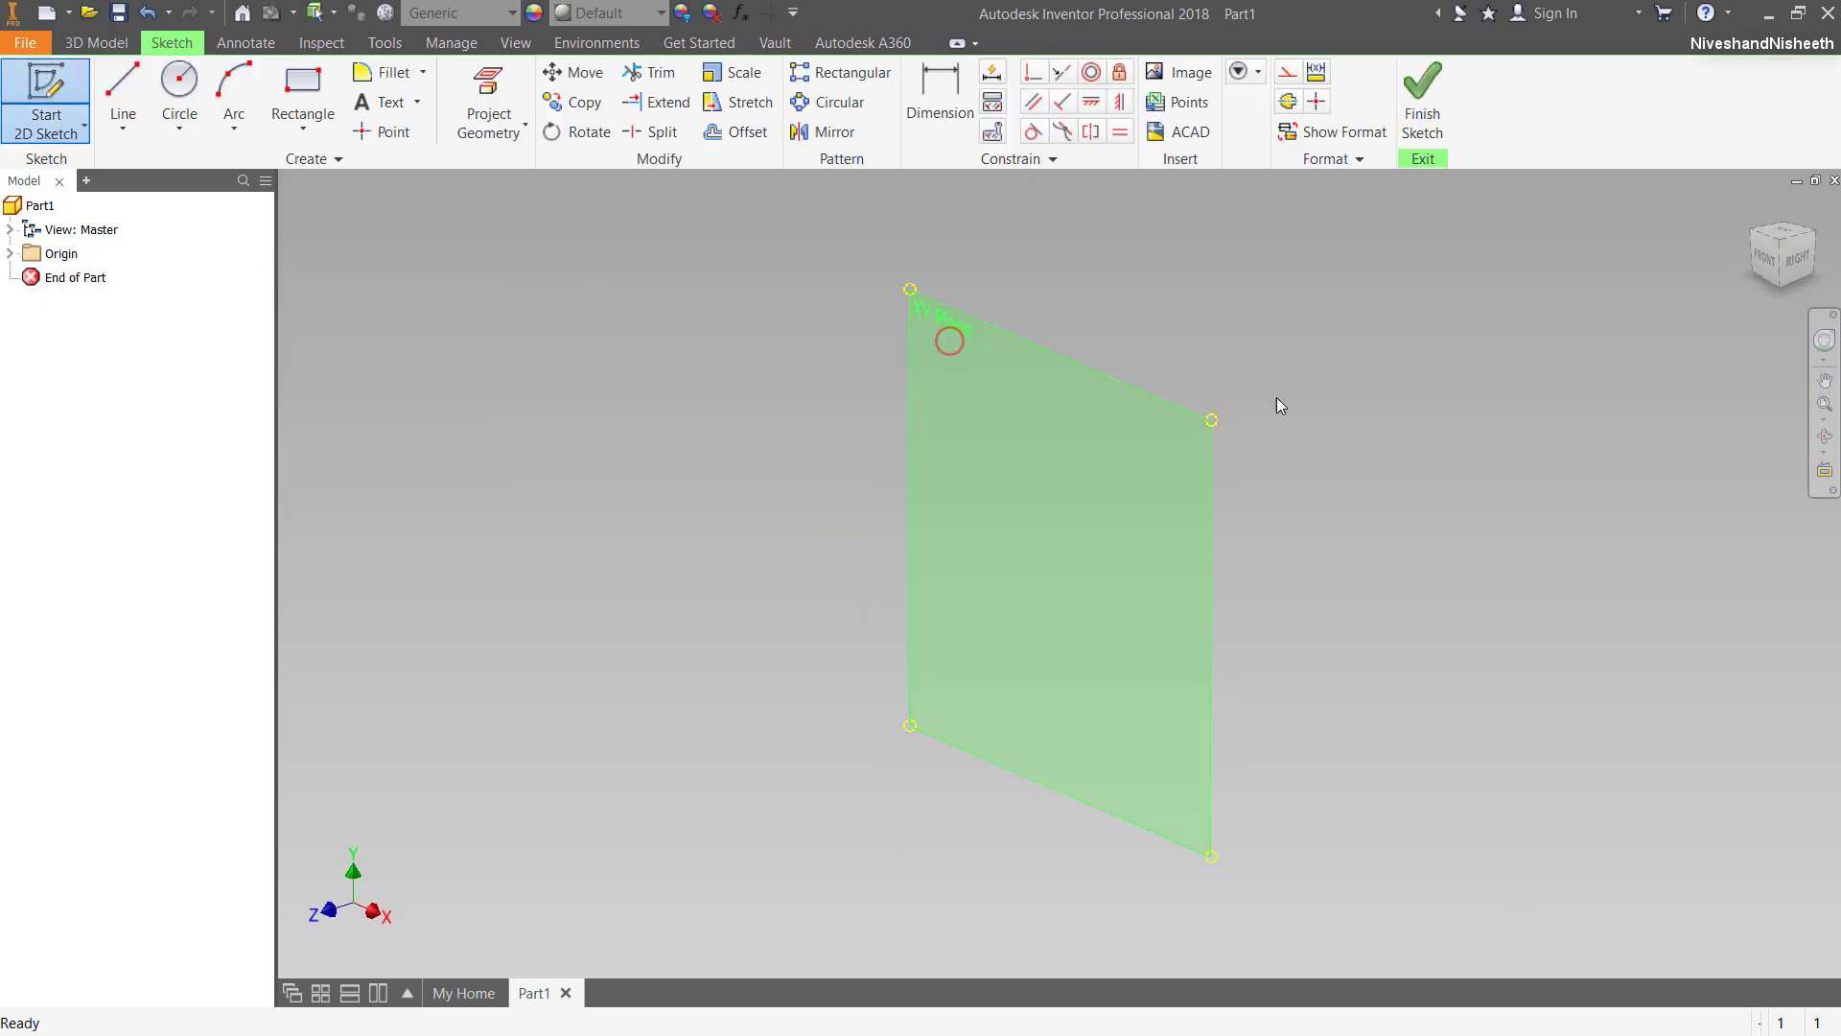
left_click(1768, 261)
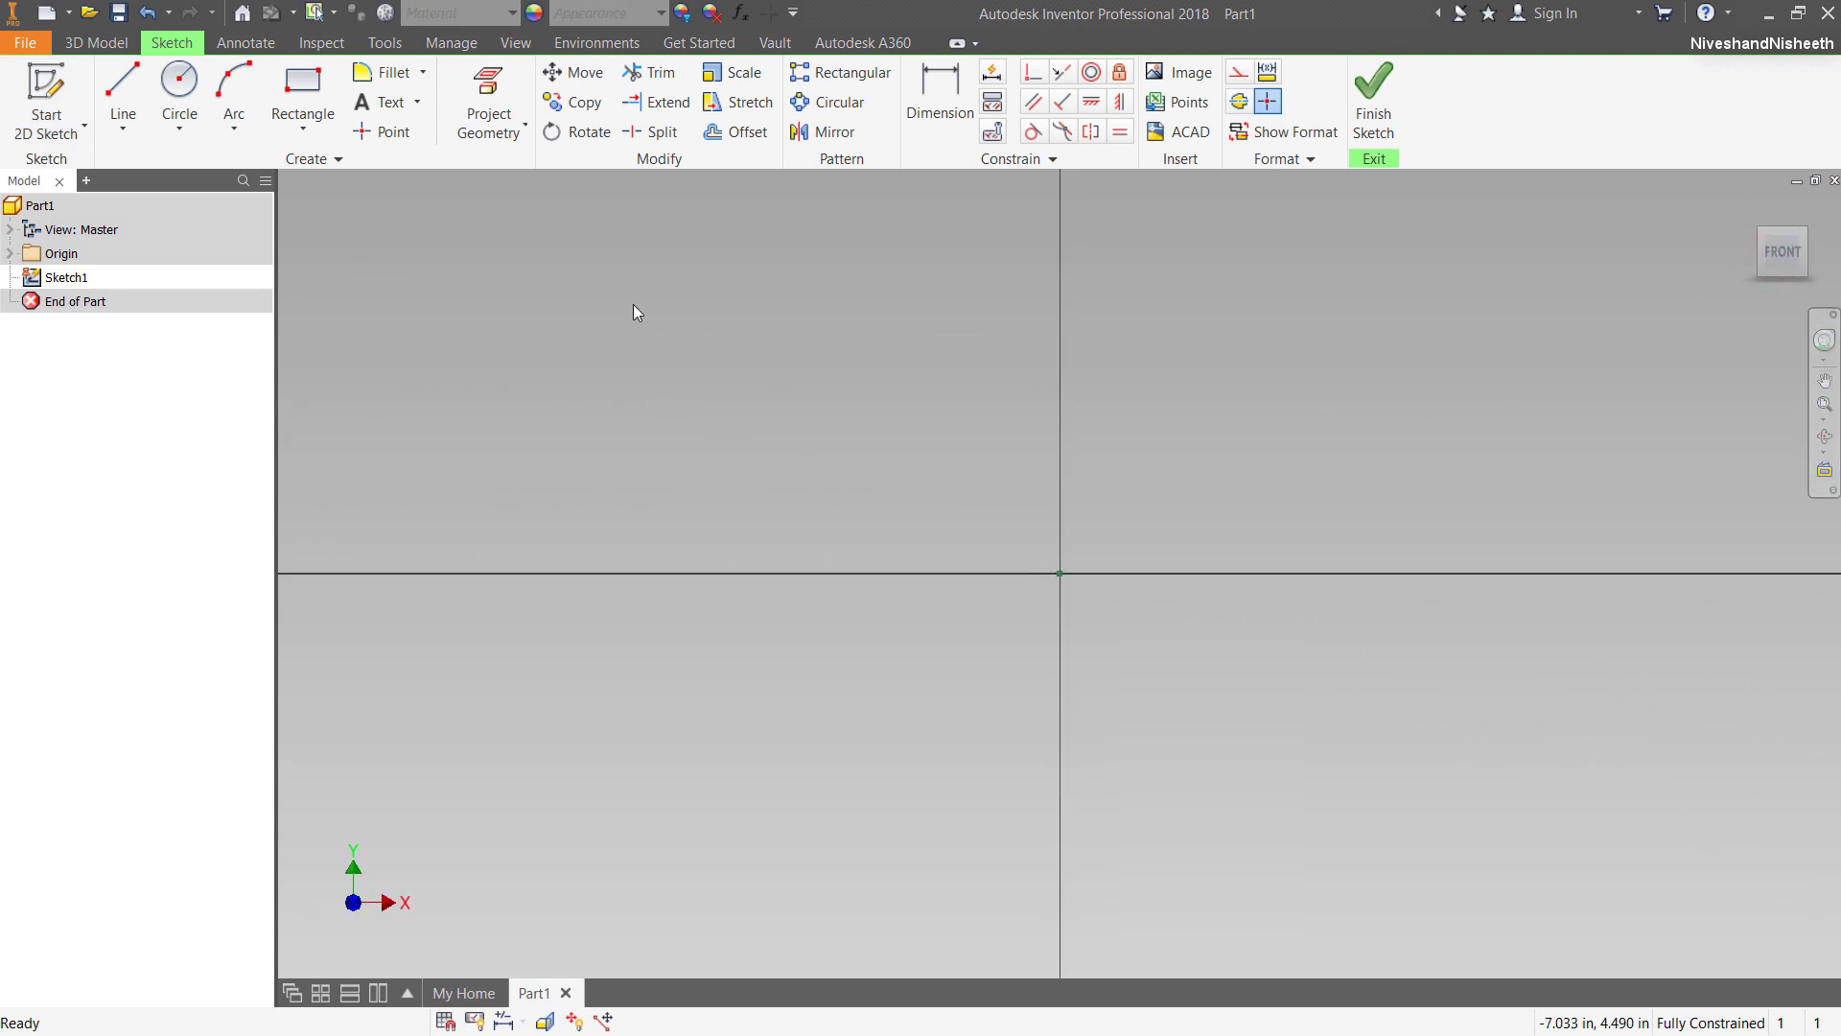
Set both the linear and angular dimension display precision to 4.1234 in the document's unit settings.
left_click(394, 52)
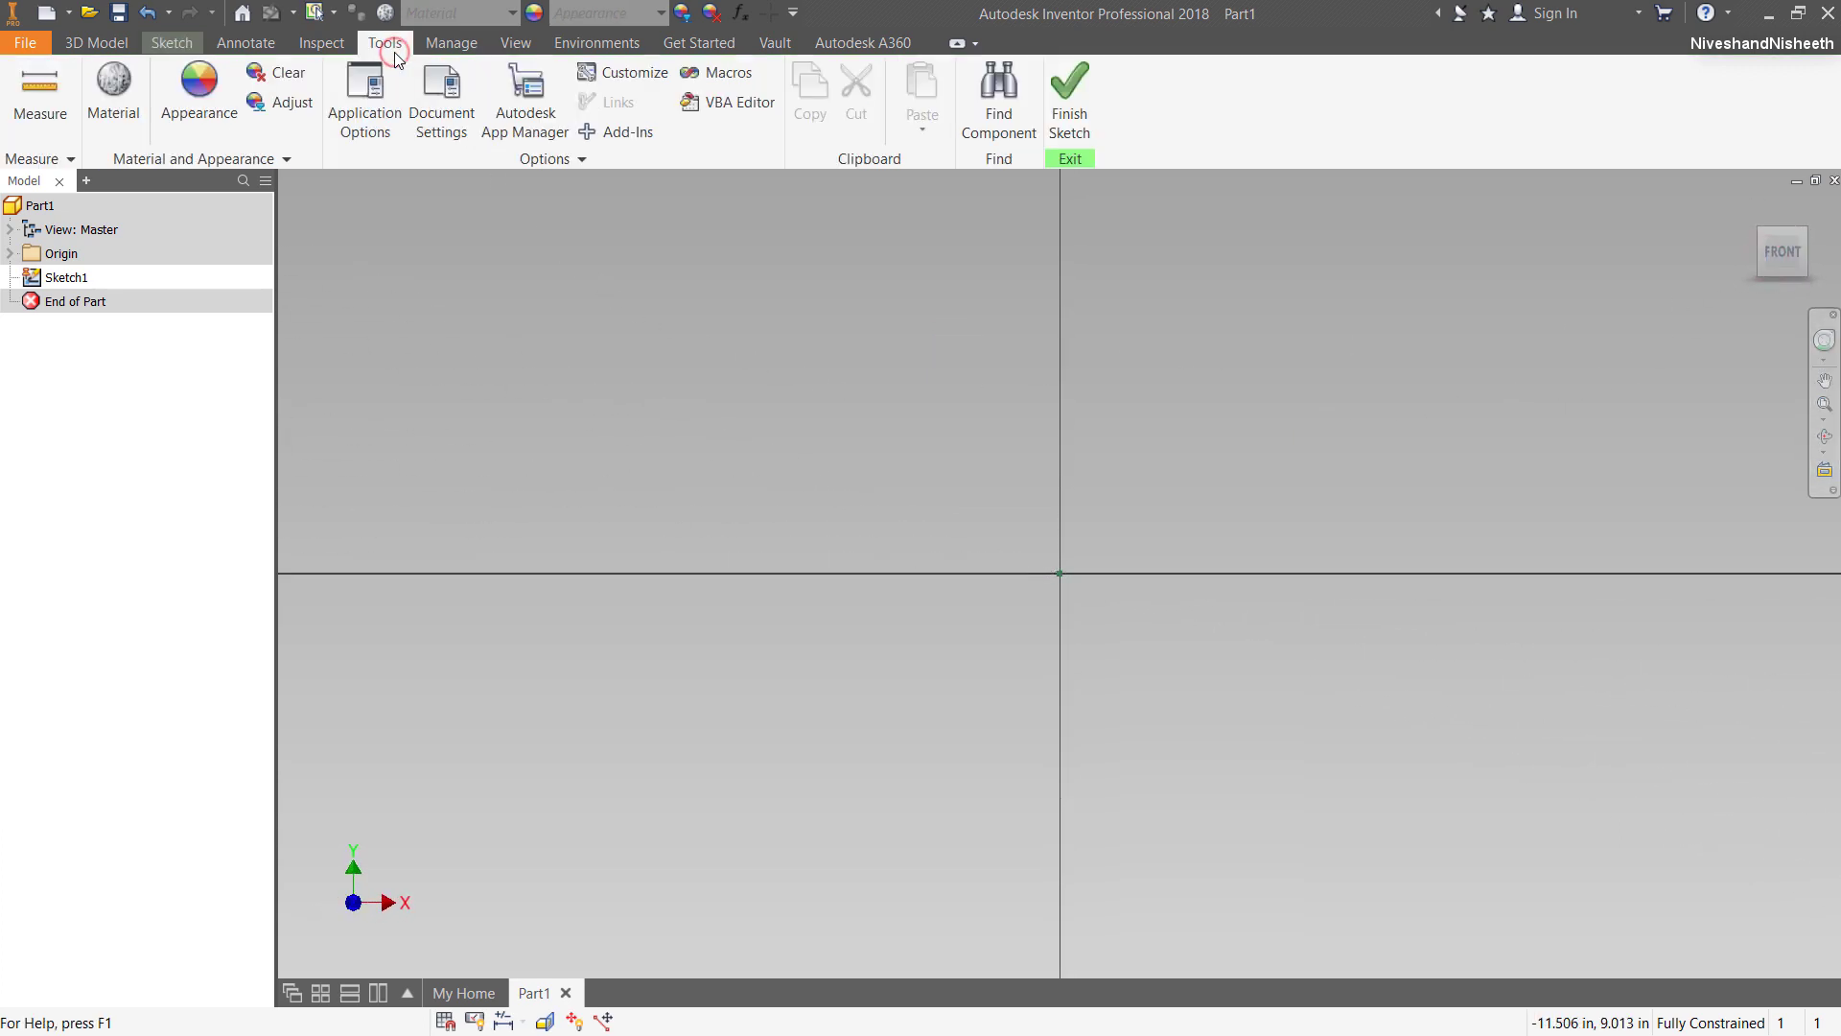
left_click(438, 120)
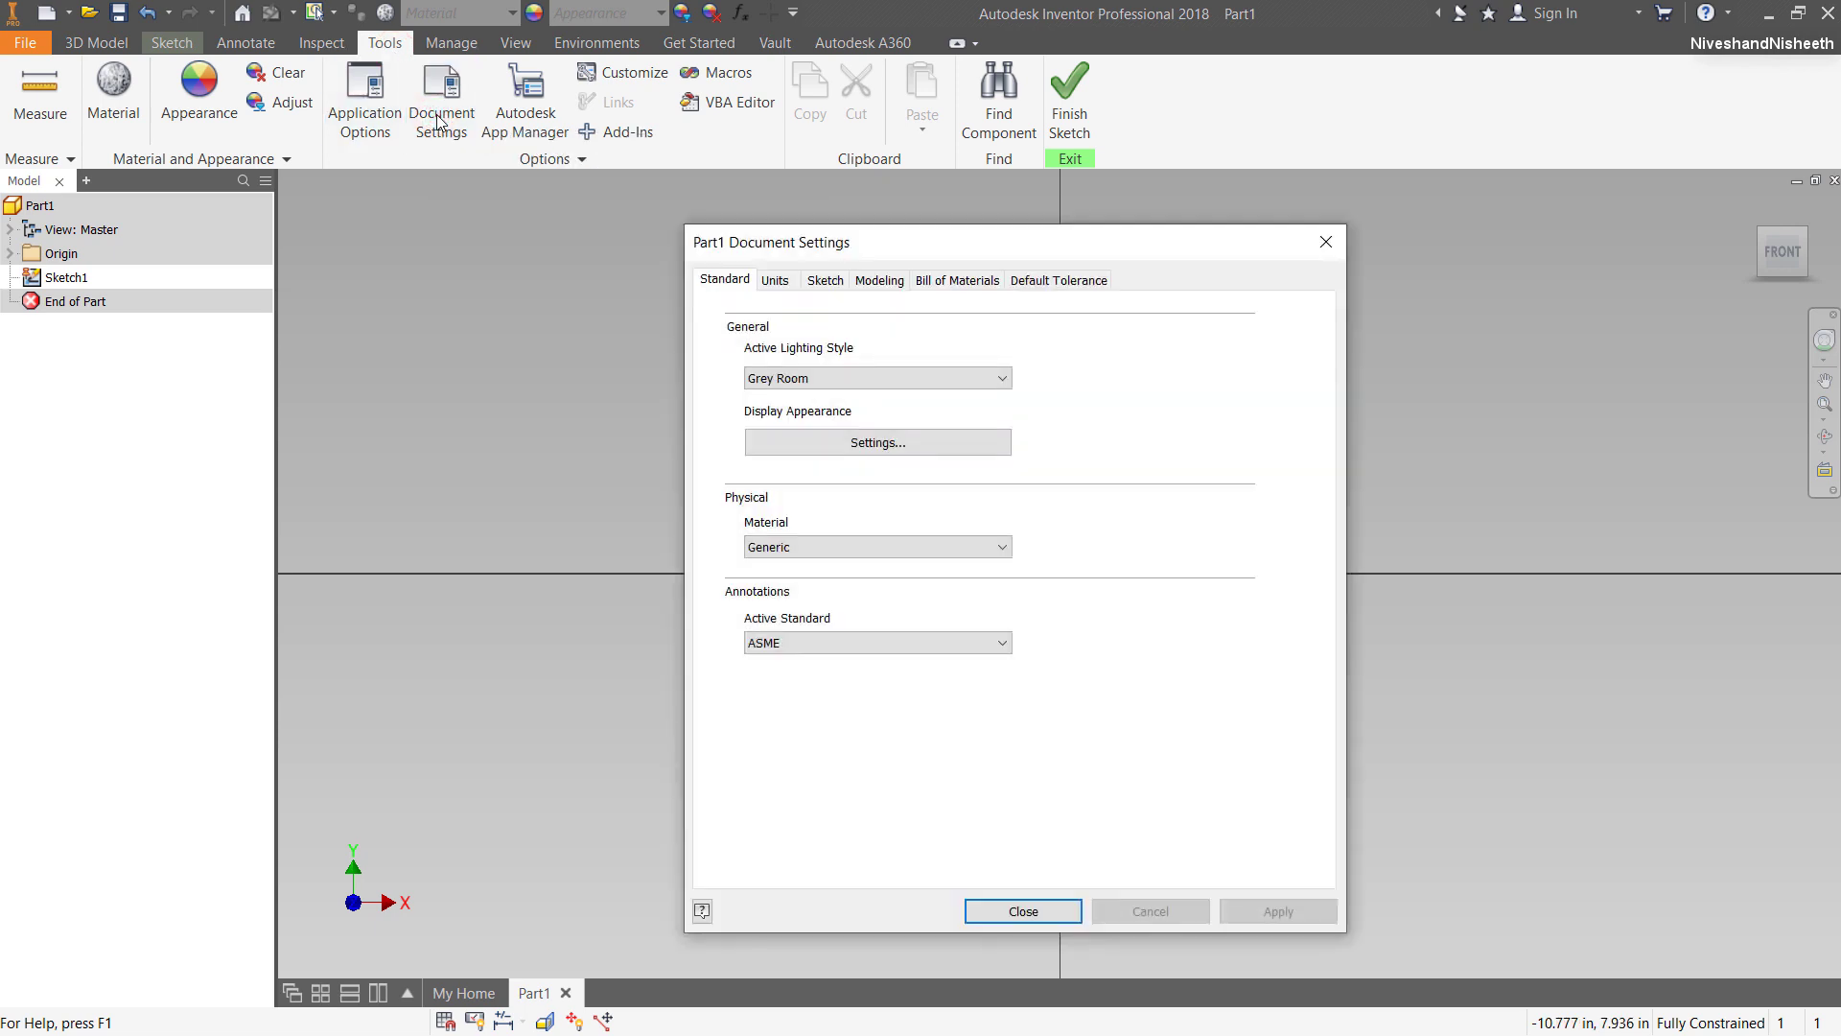
left_click(777, 282)
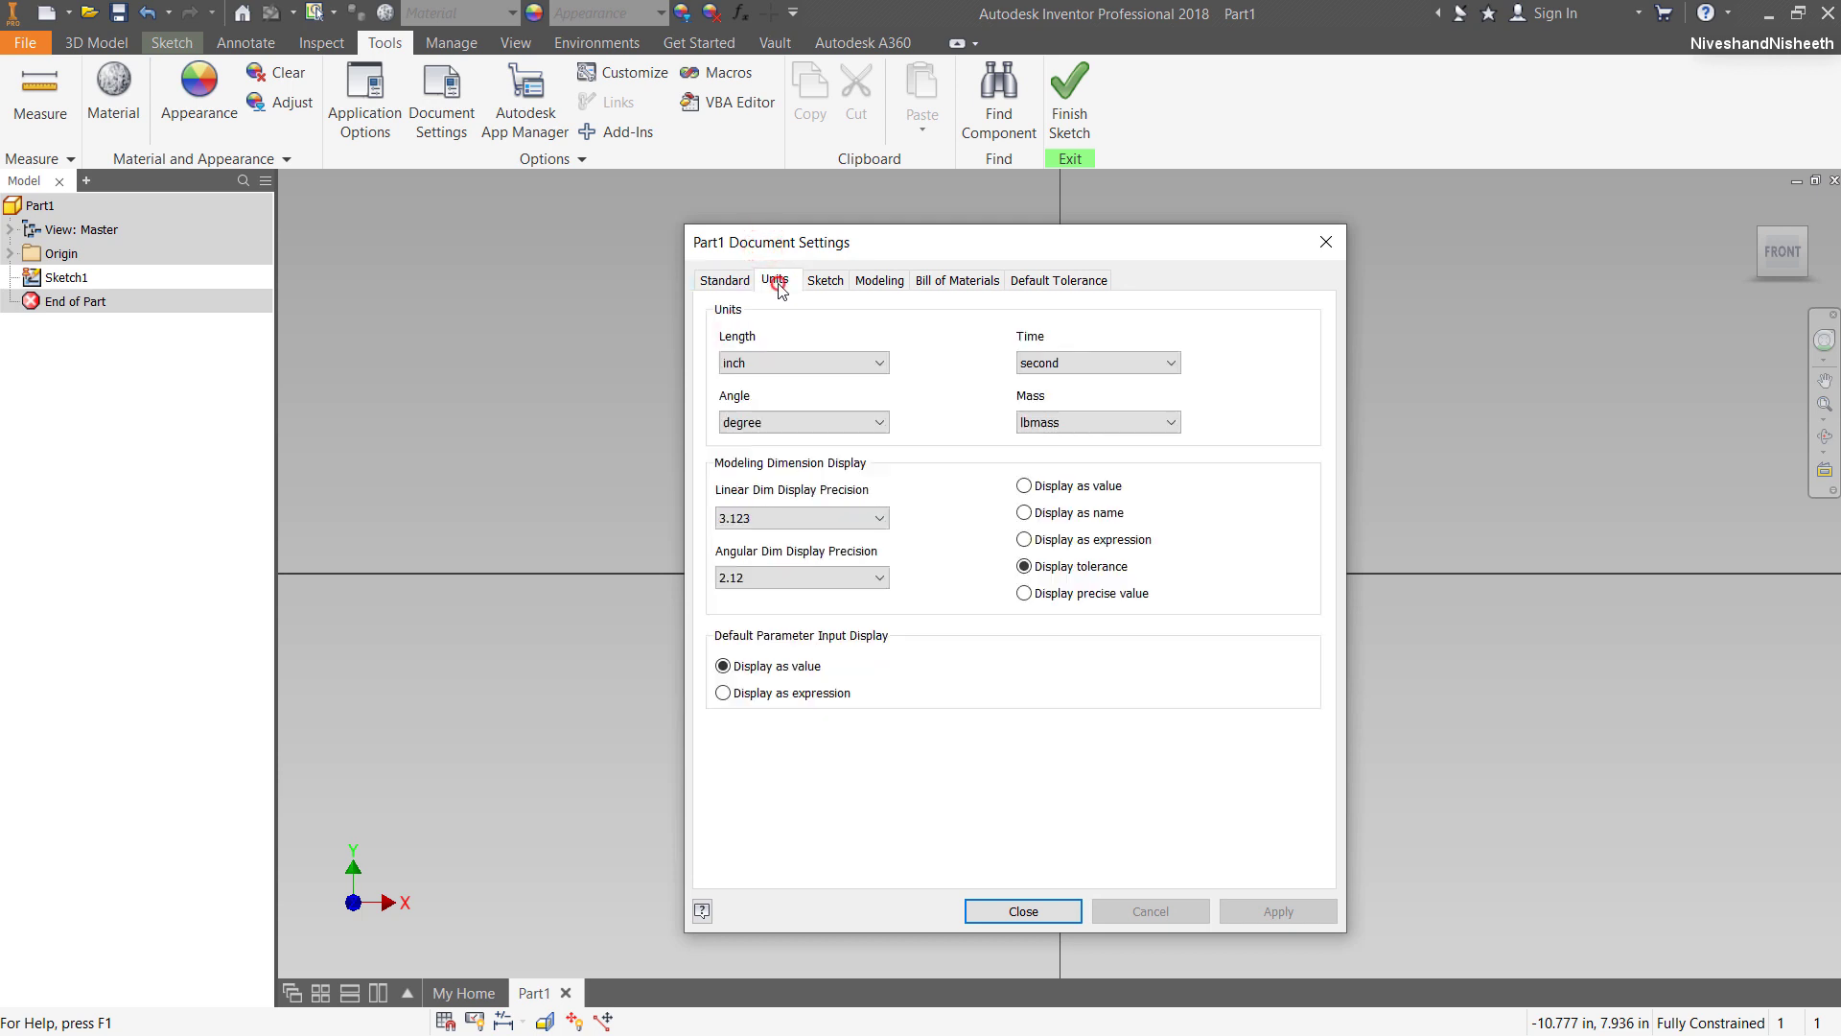
left_click(880, 519)
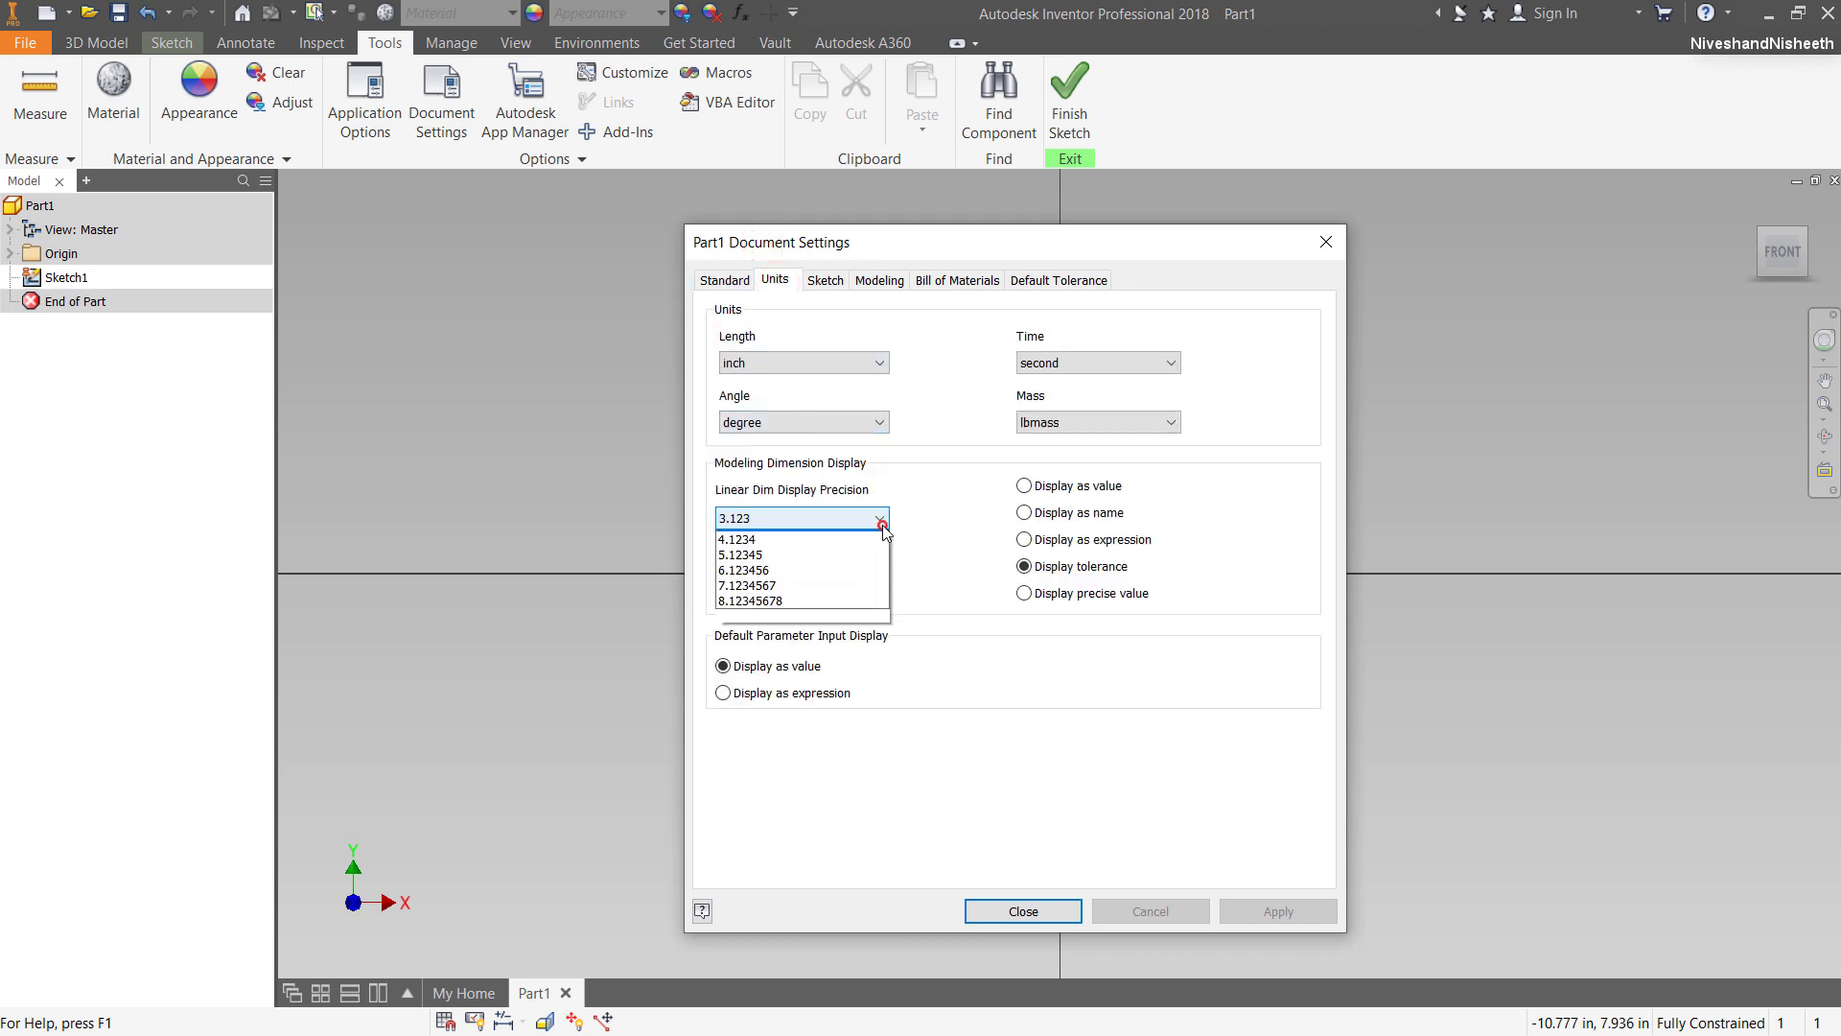
left_click(807, 600)
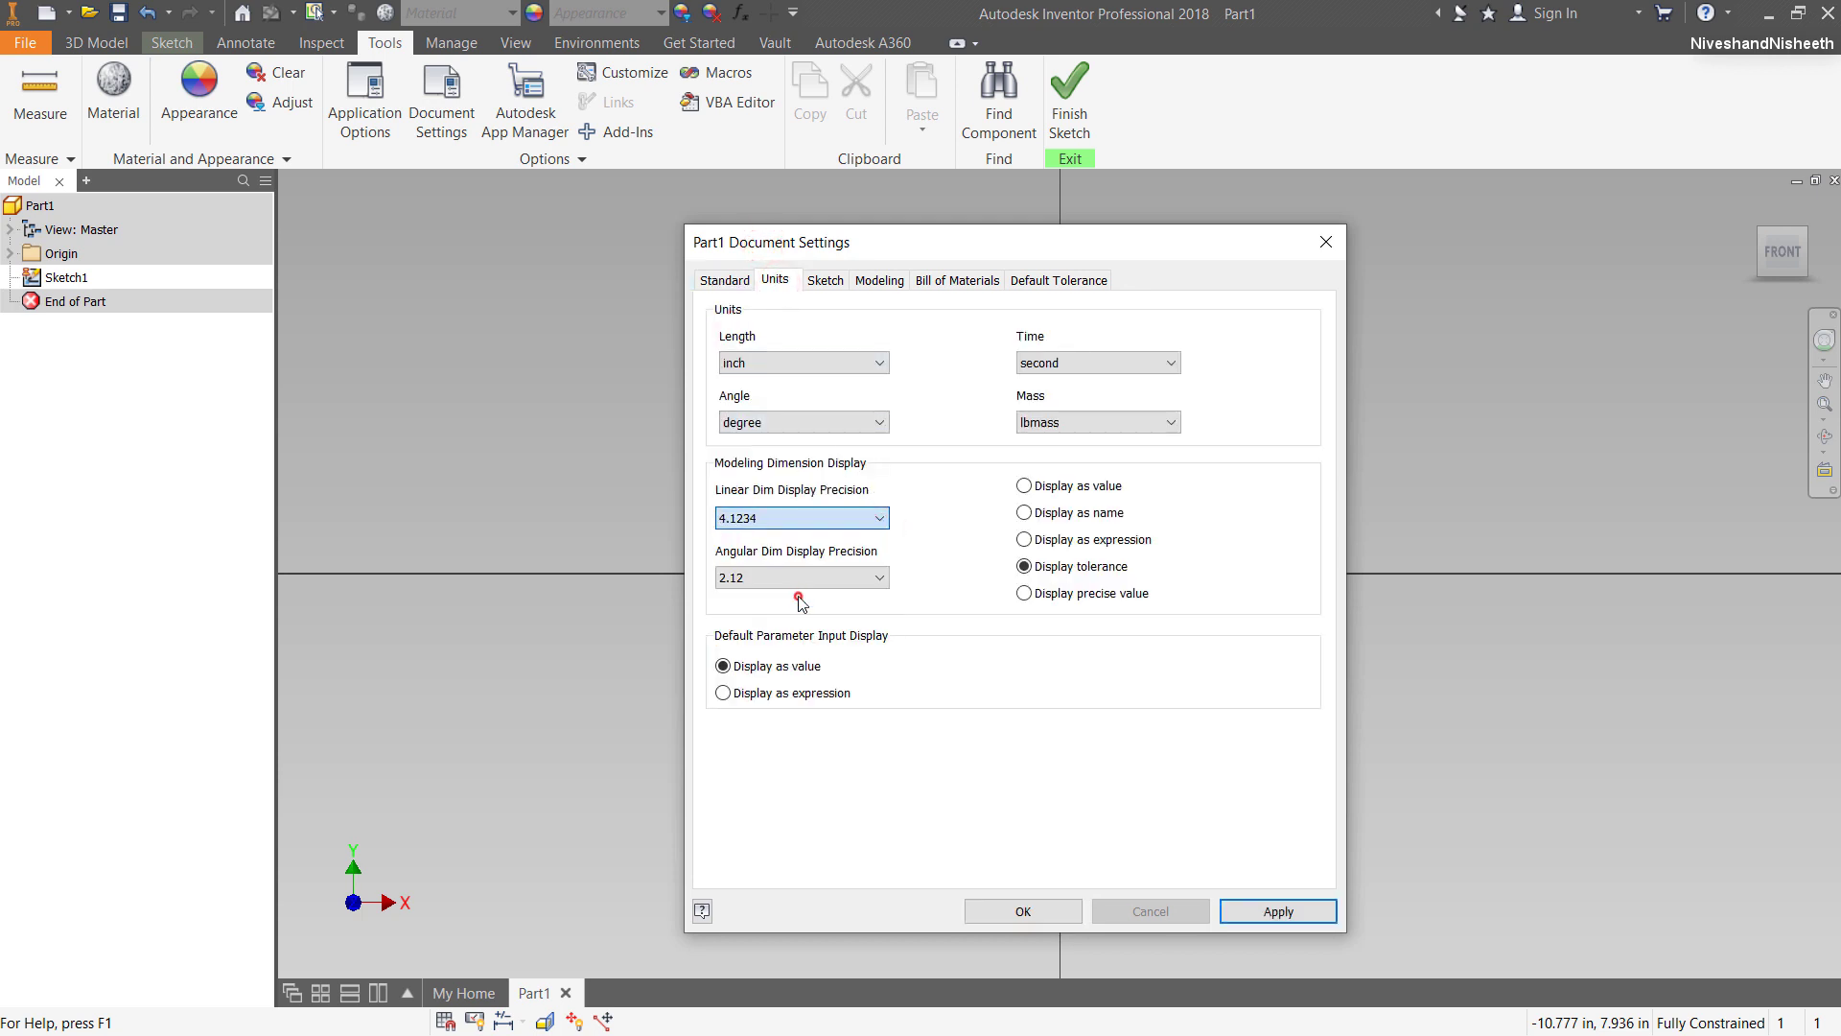
left_click(815, 588)
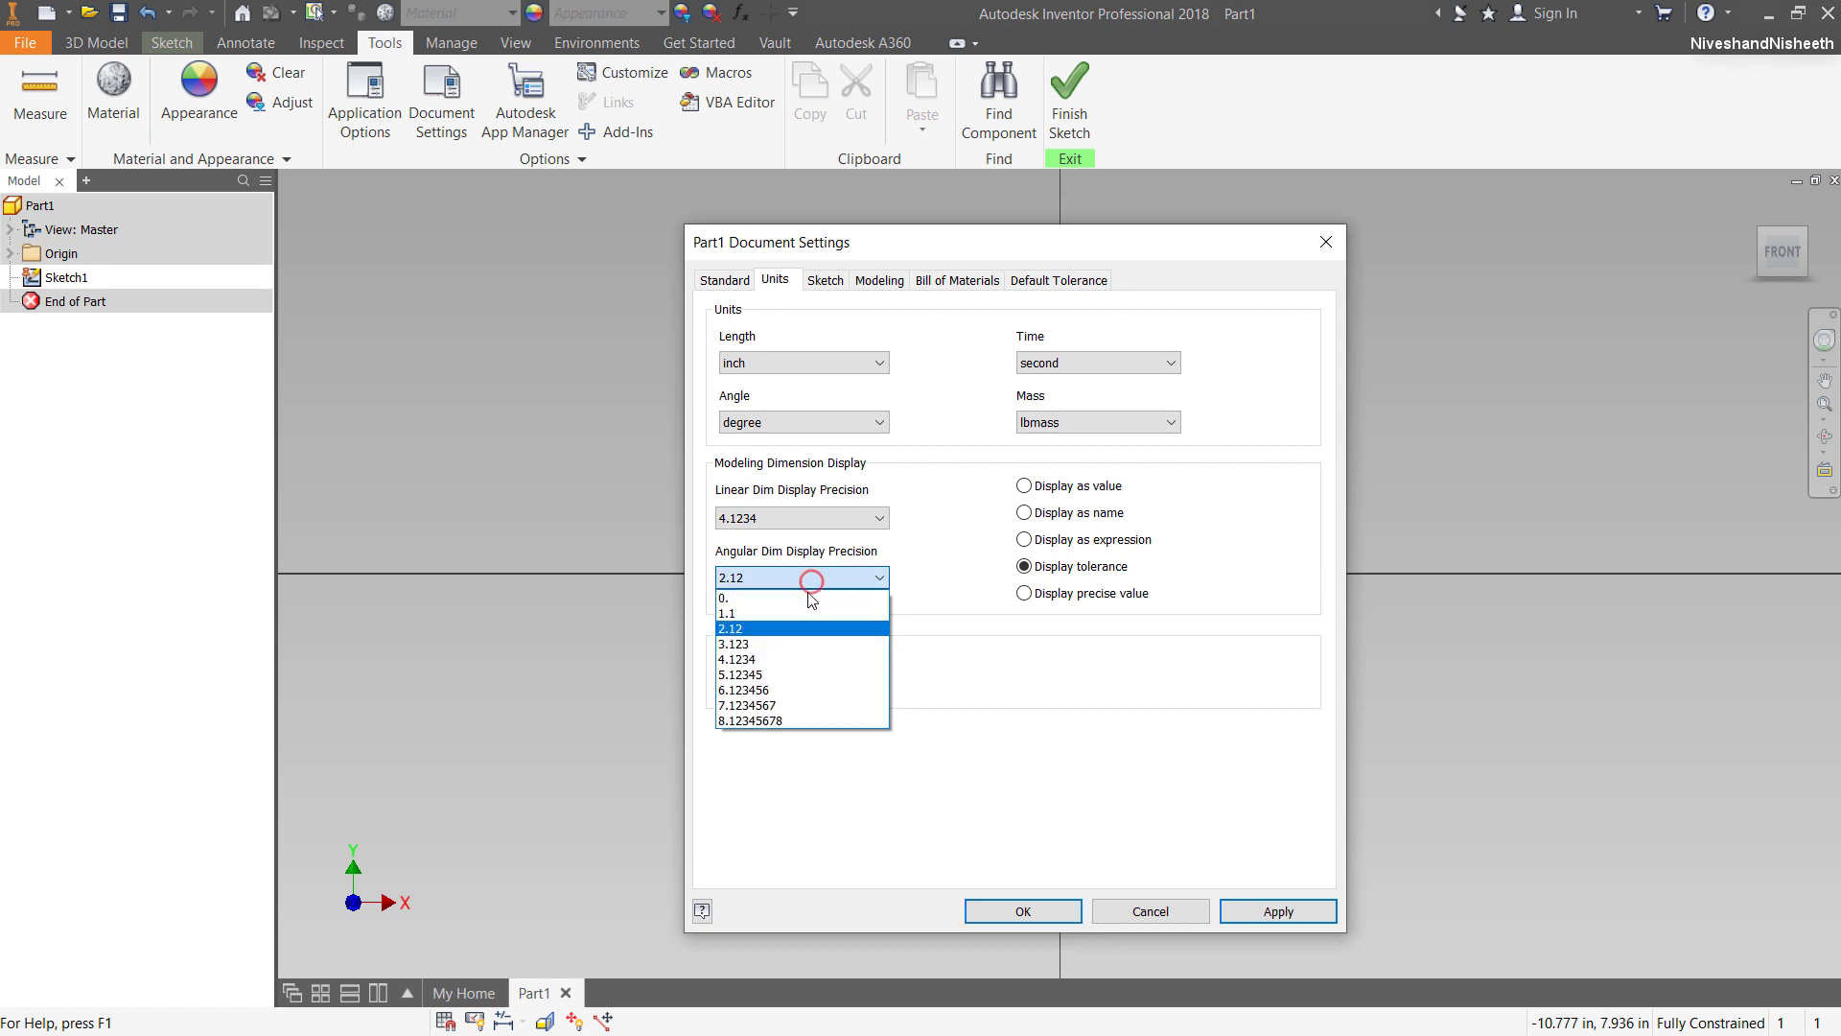
left_click(772, 659)
left_click(1025, 911)
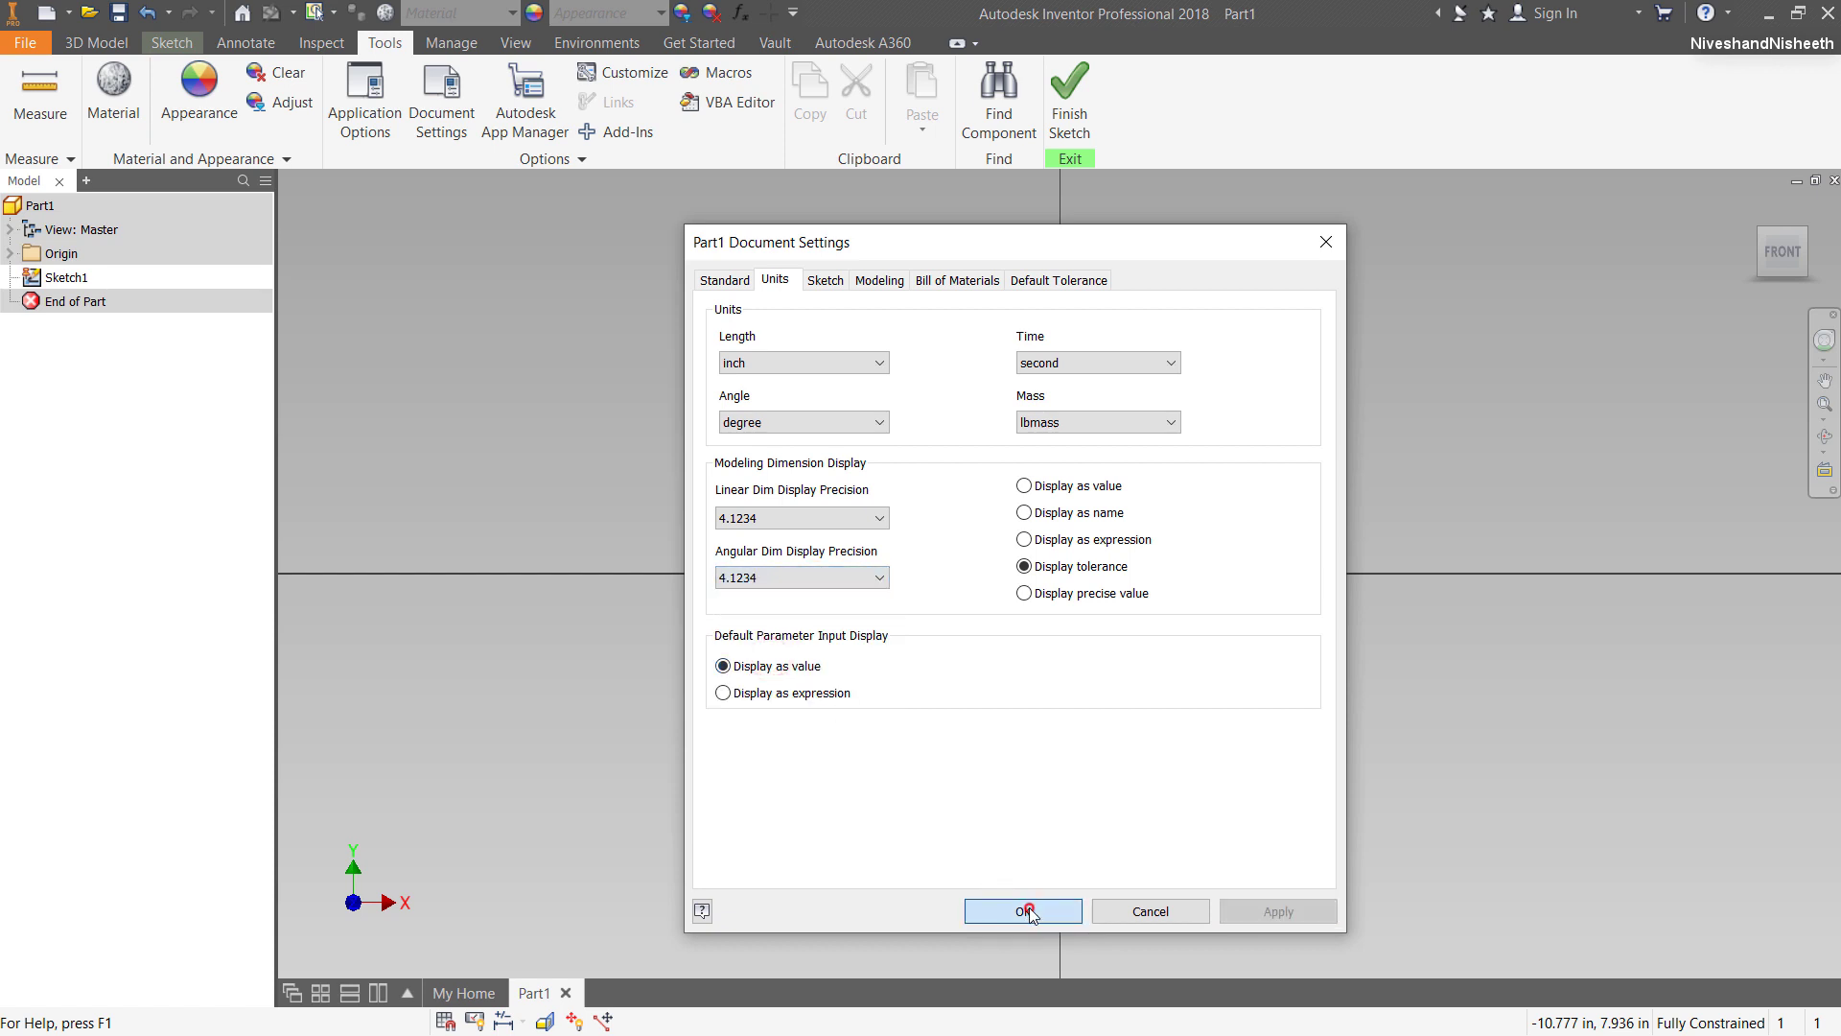
Set the colour for new sketch geometry to Red.
left_click(171, 42)
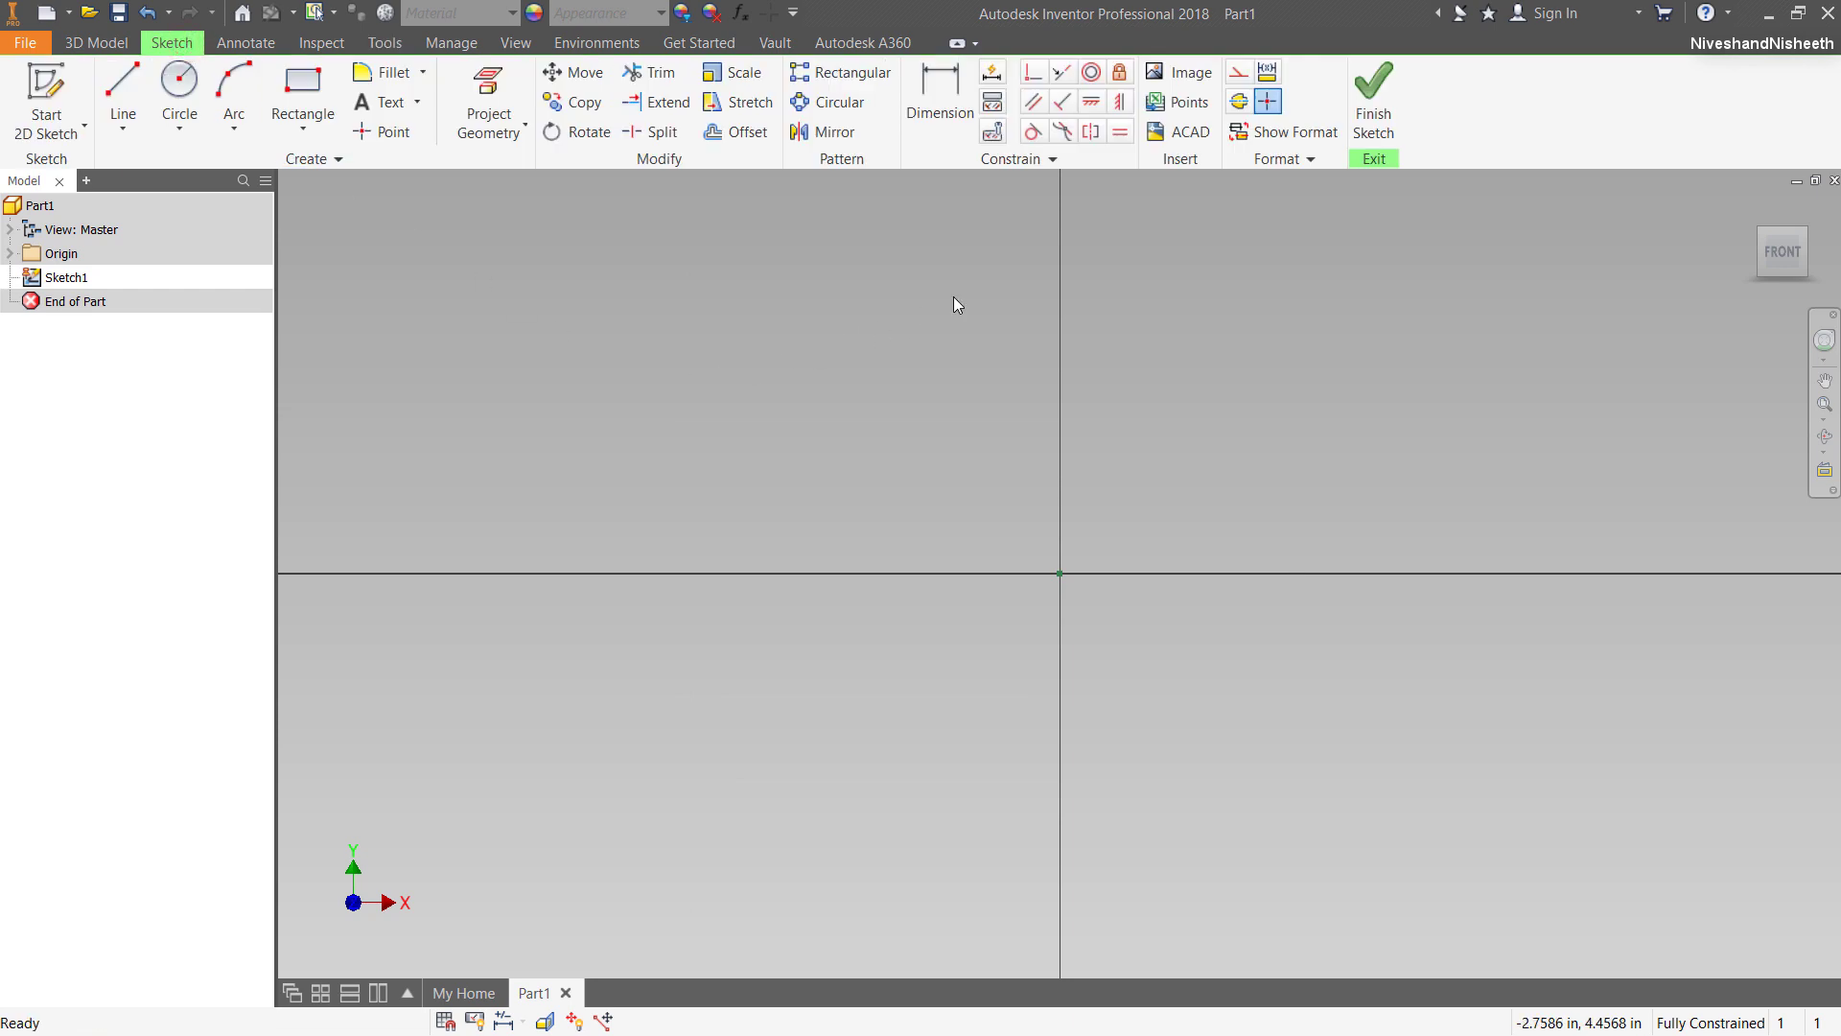
left_click(1310, 158)
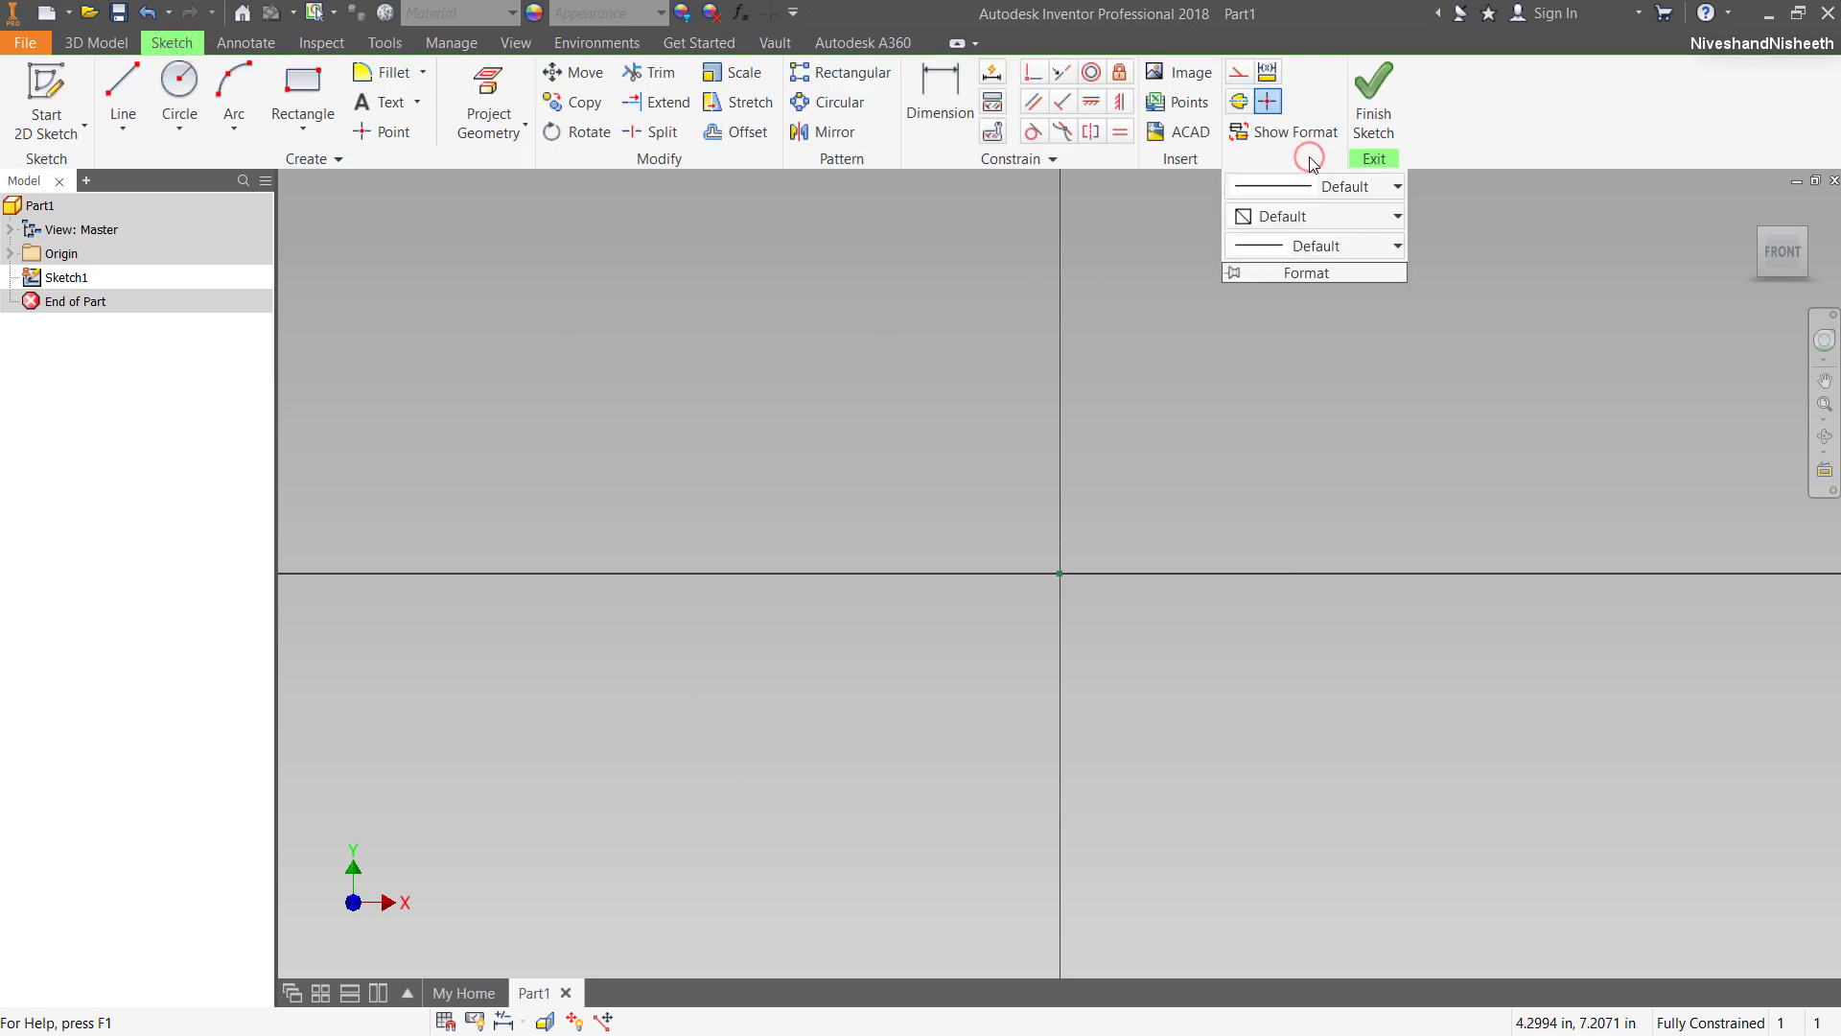
left_click(1338, 215)
left_click(1278, 299)
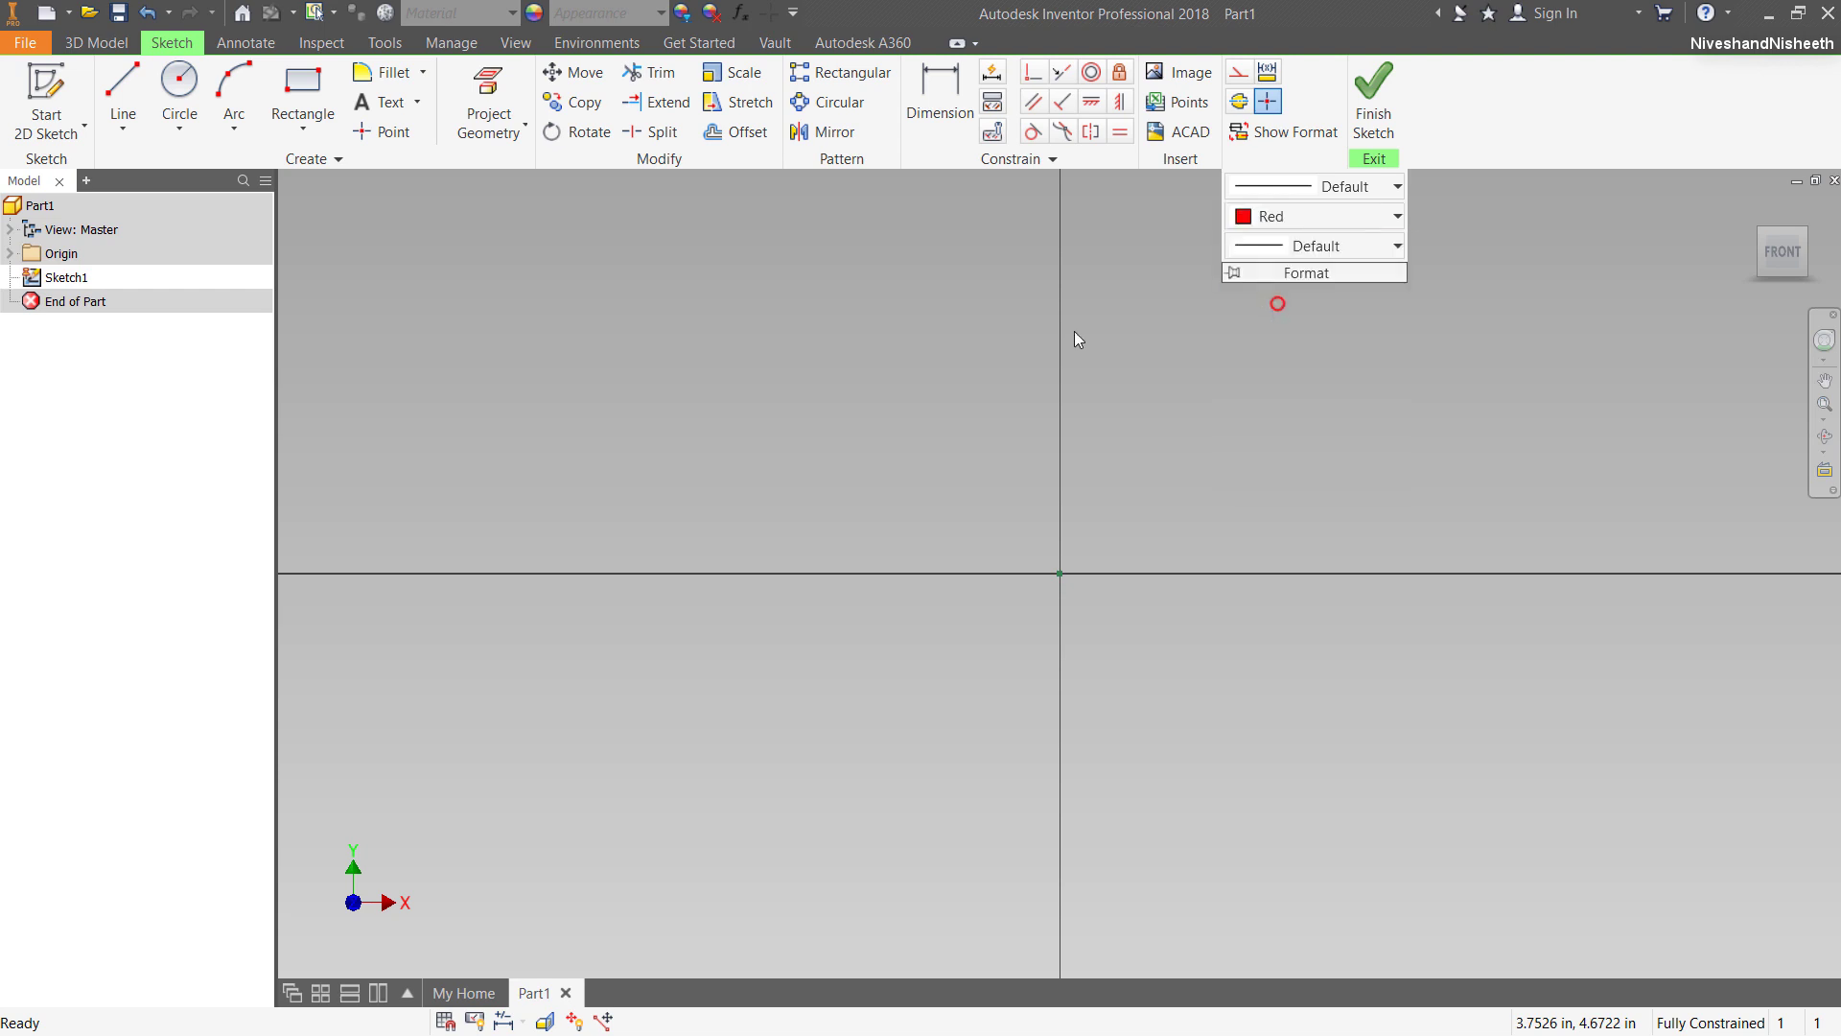
Sketch a vertical line about 11.08 in long beside the vertical axis and constrain its midpoint coincident with the origin.
left_click(872, 382)
key("l")
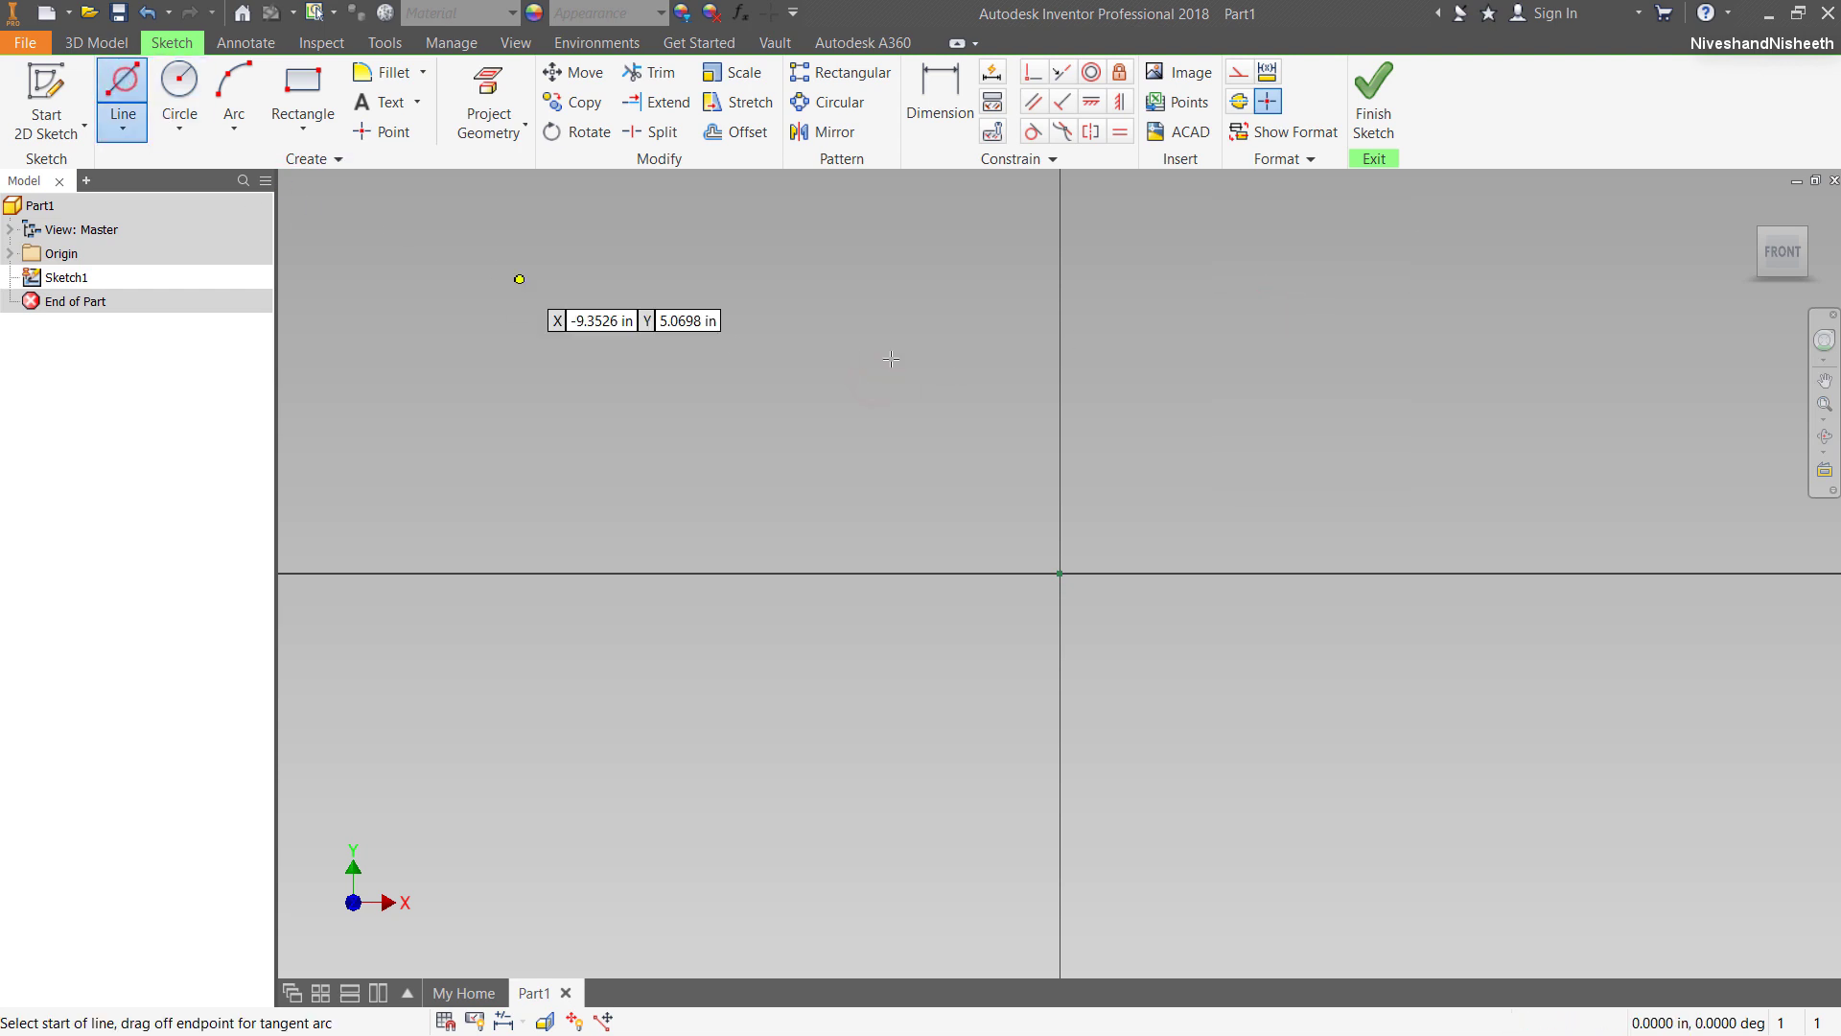
left_click(903, 239)
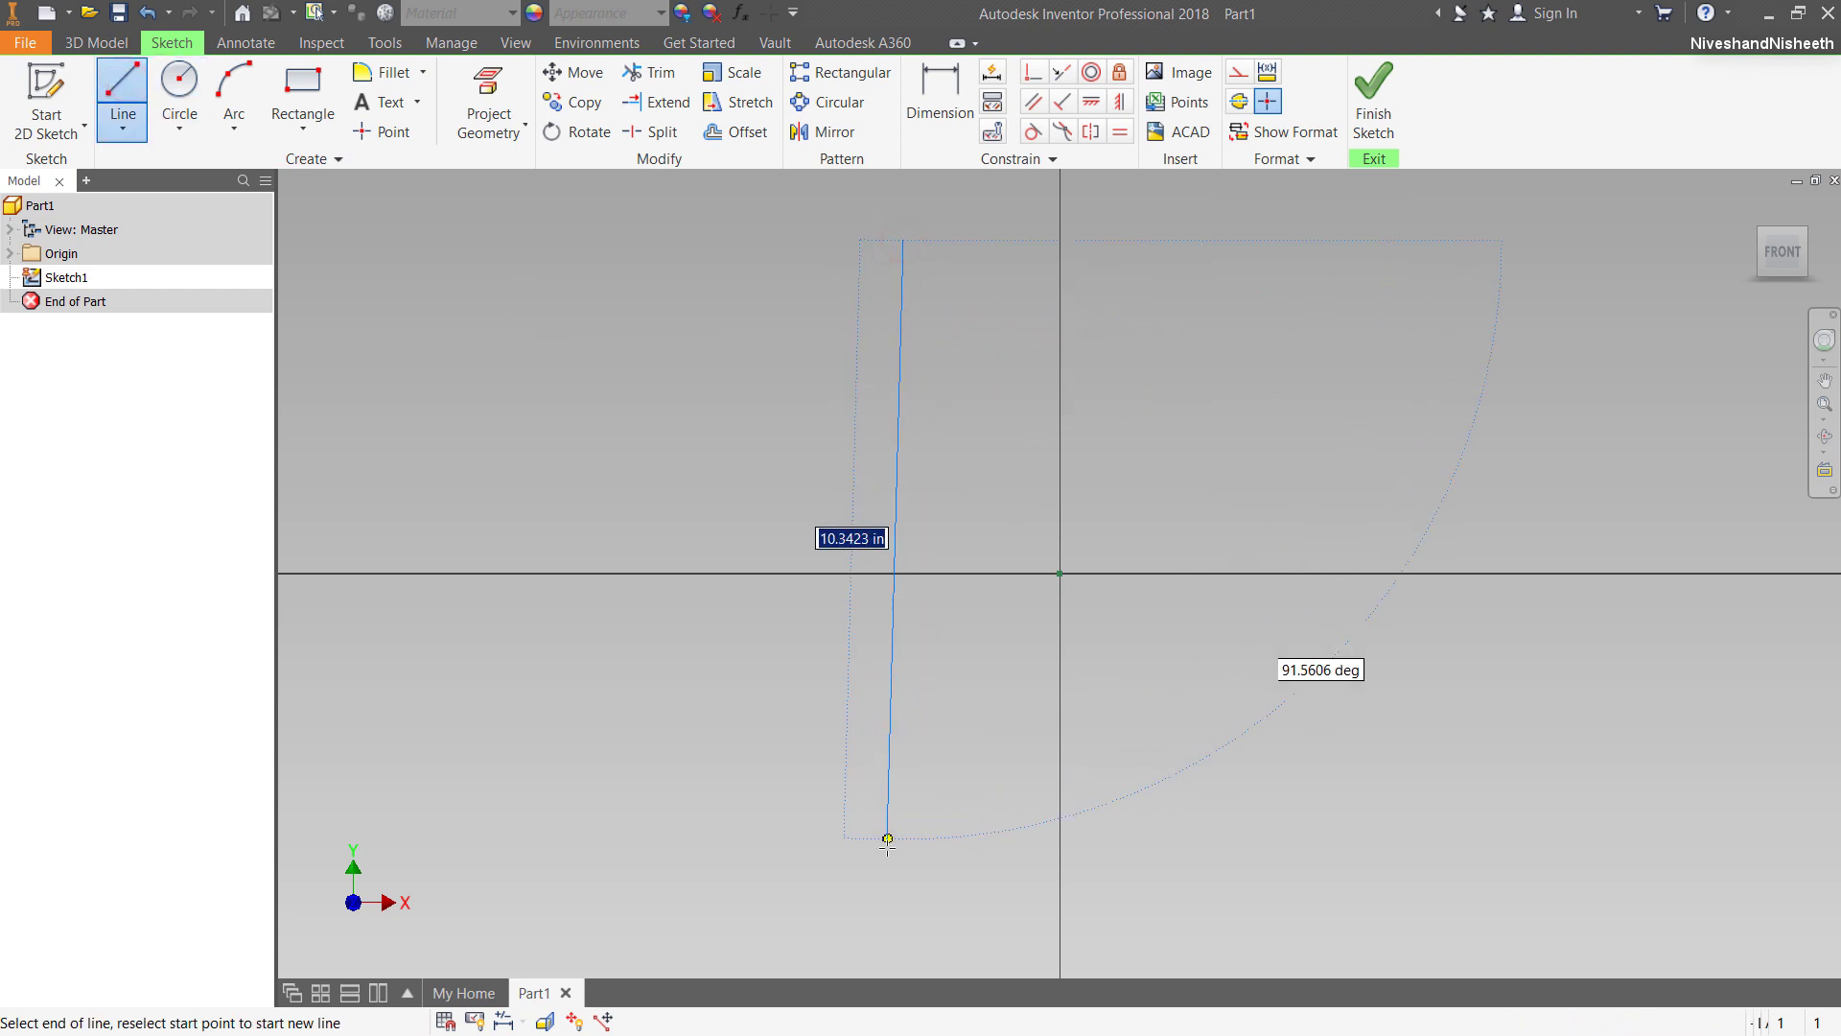
left_click(902, 880)
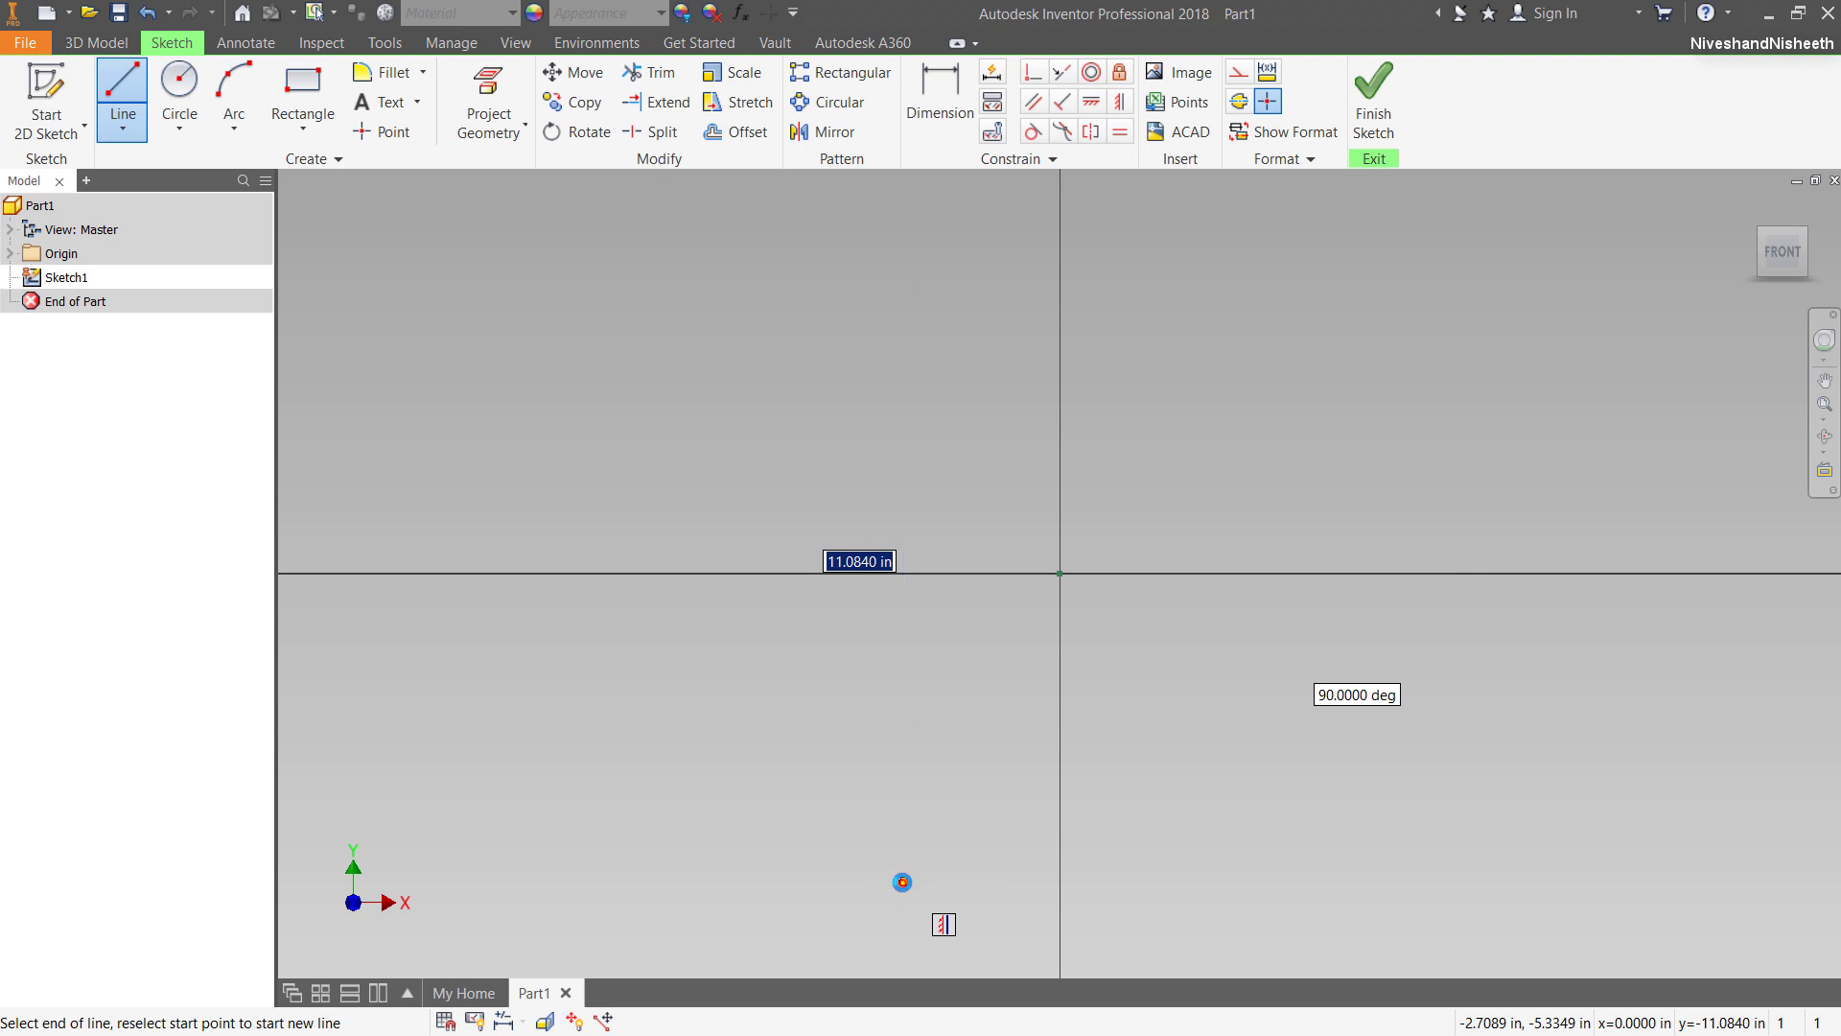
right_click(1000, 667)
left_click(1064, 670)
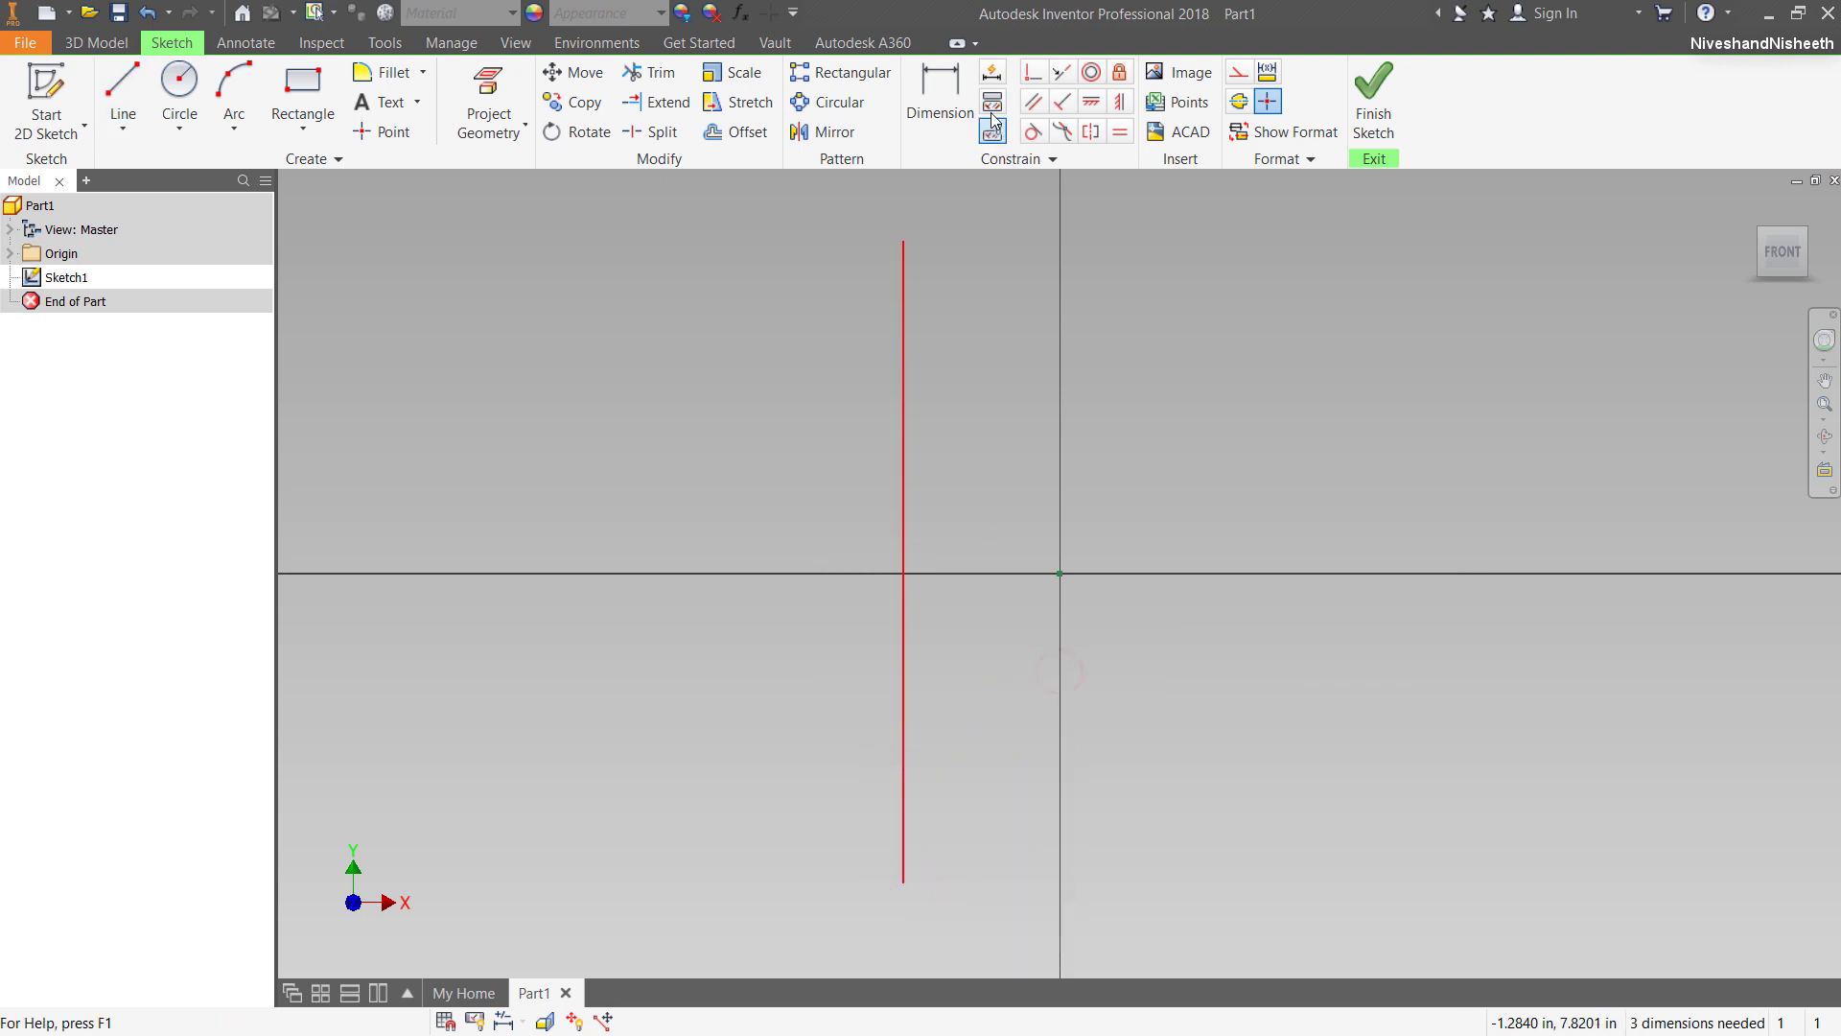
left_click(903, 562)
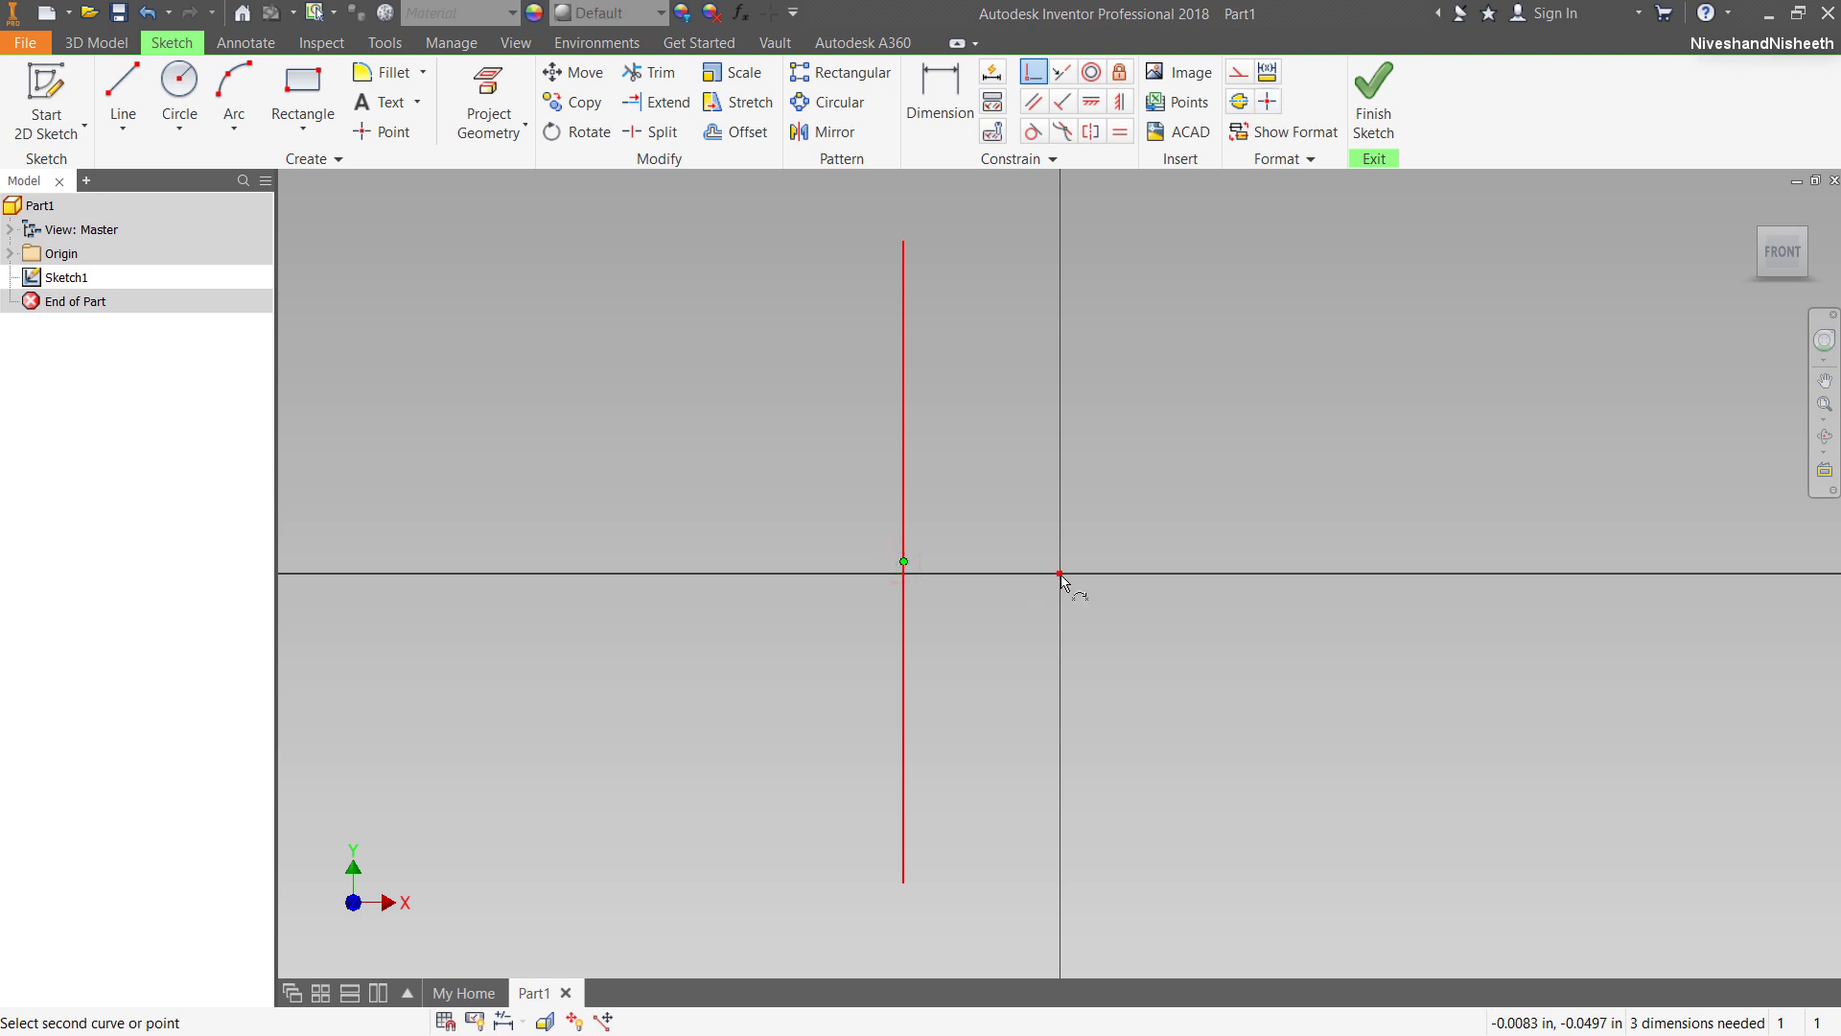
left_click(1060, 573)
Sketch a long horizontal line slightly above the origin, crossing the vertical red line.
right_click(775, 370)
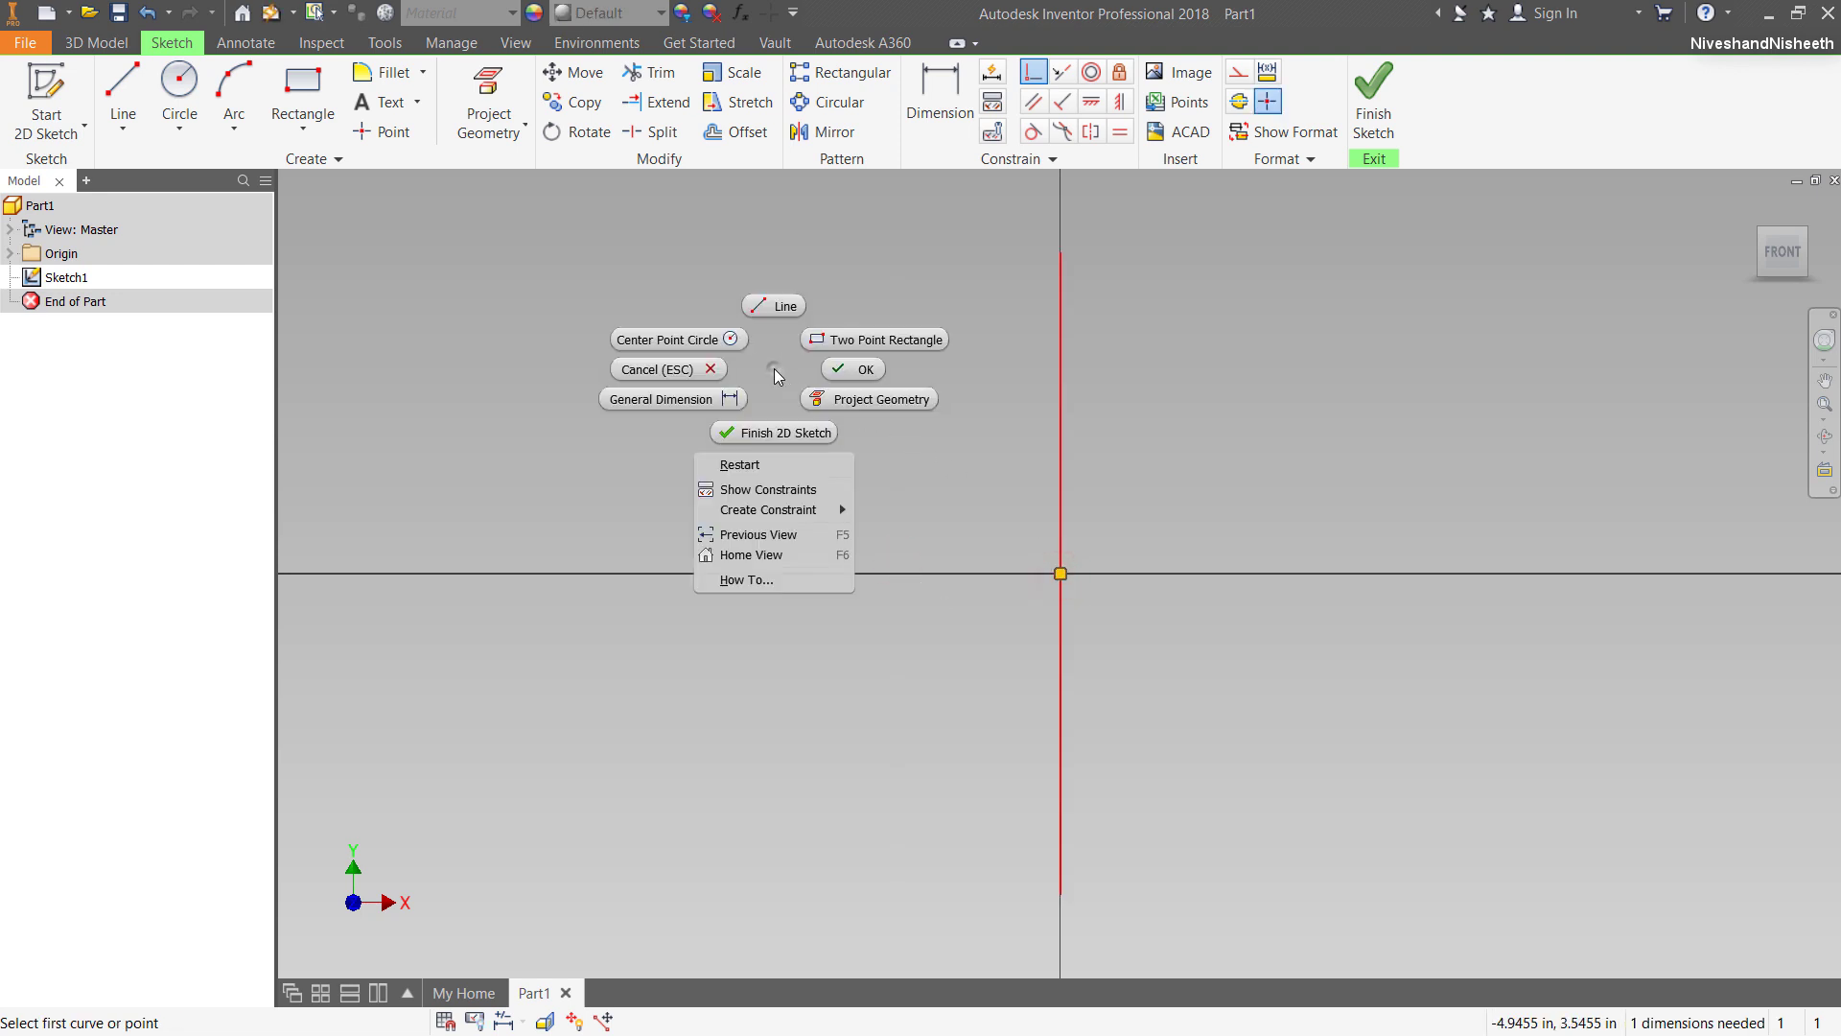
left_click(773, 314)
left_click(615, 518)
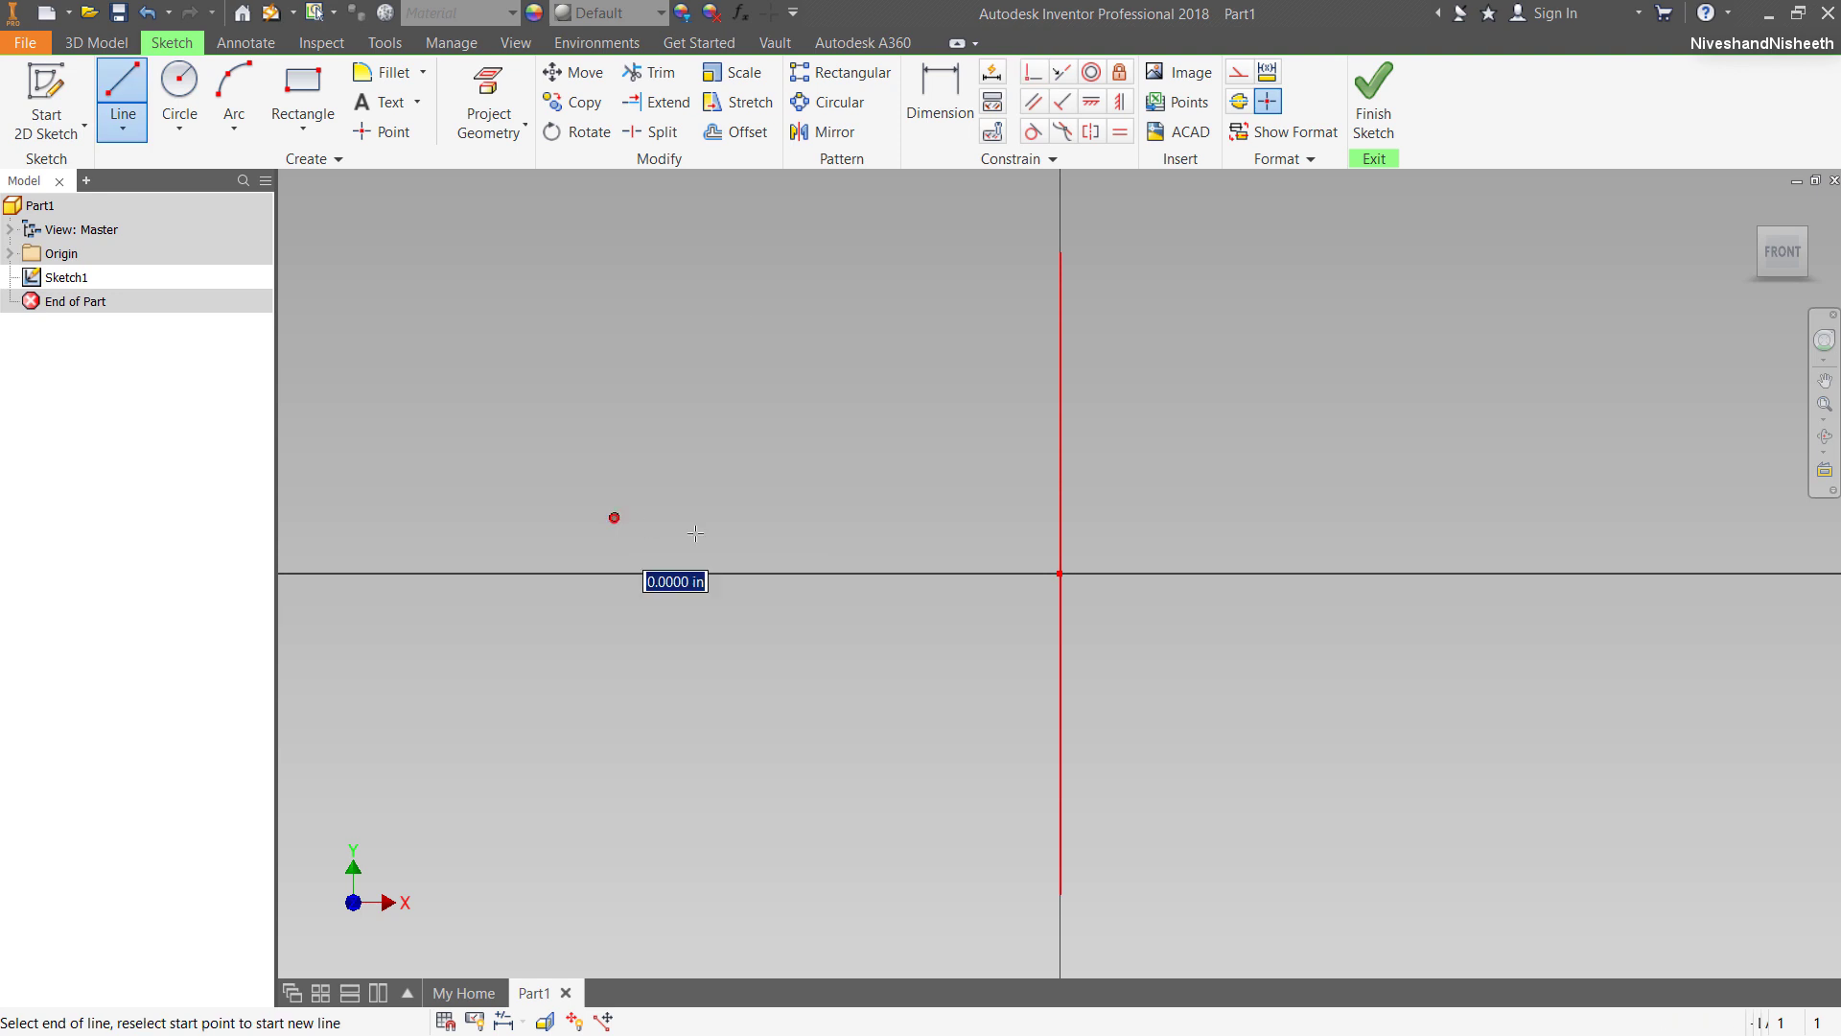
left_click(1533, 518)
right_click(1381, 354)
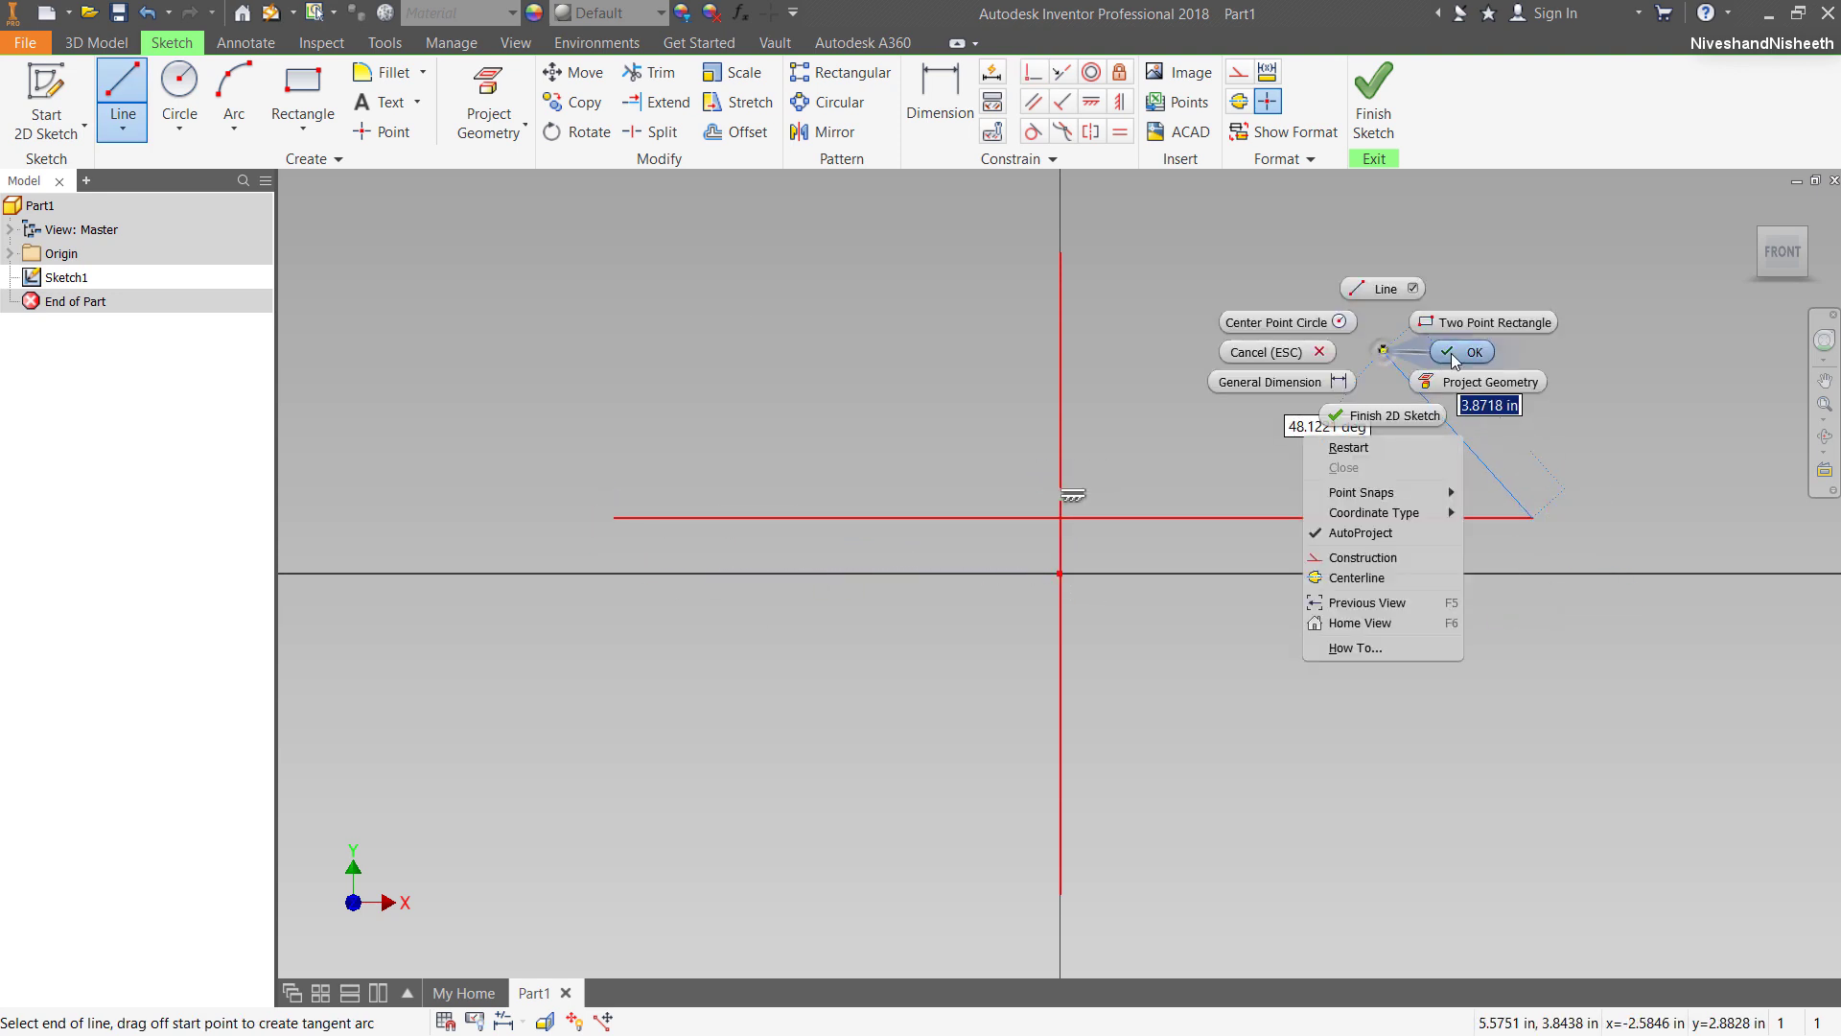
key("Escape")
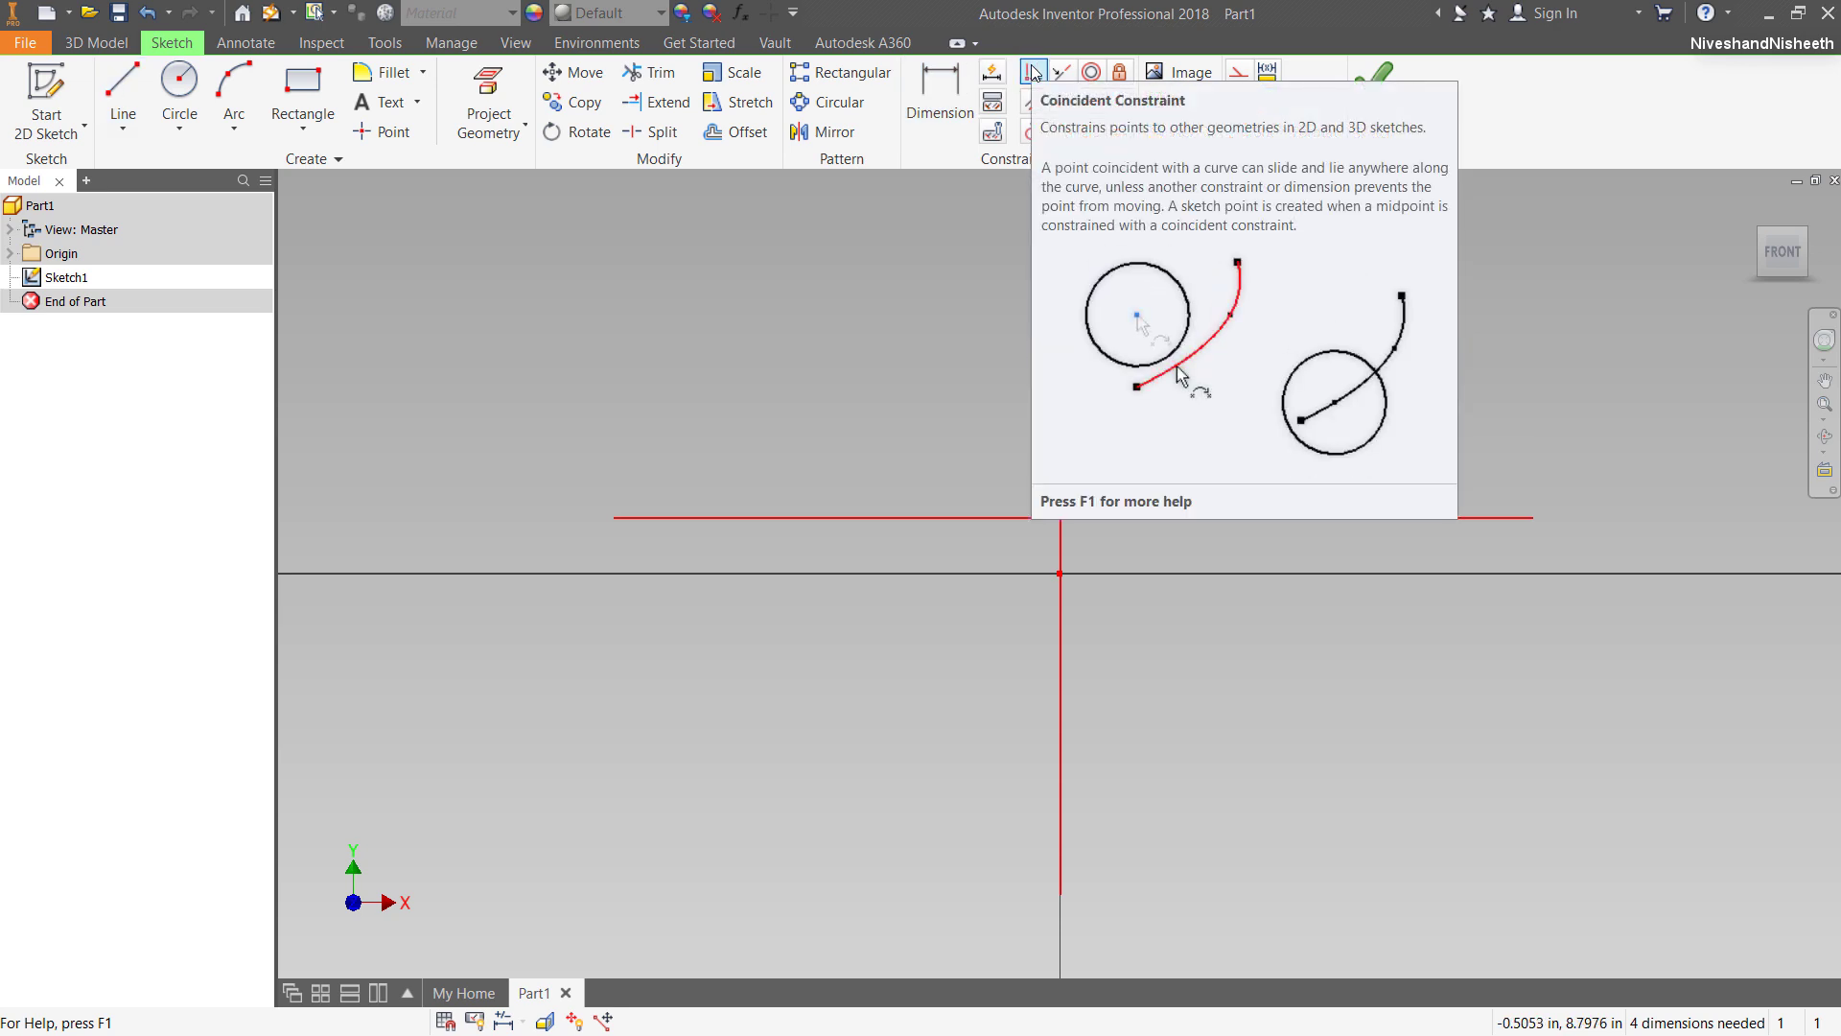
Constrain the horizontal line's midpoint coincident with the origin.
left_click(1034, 72)
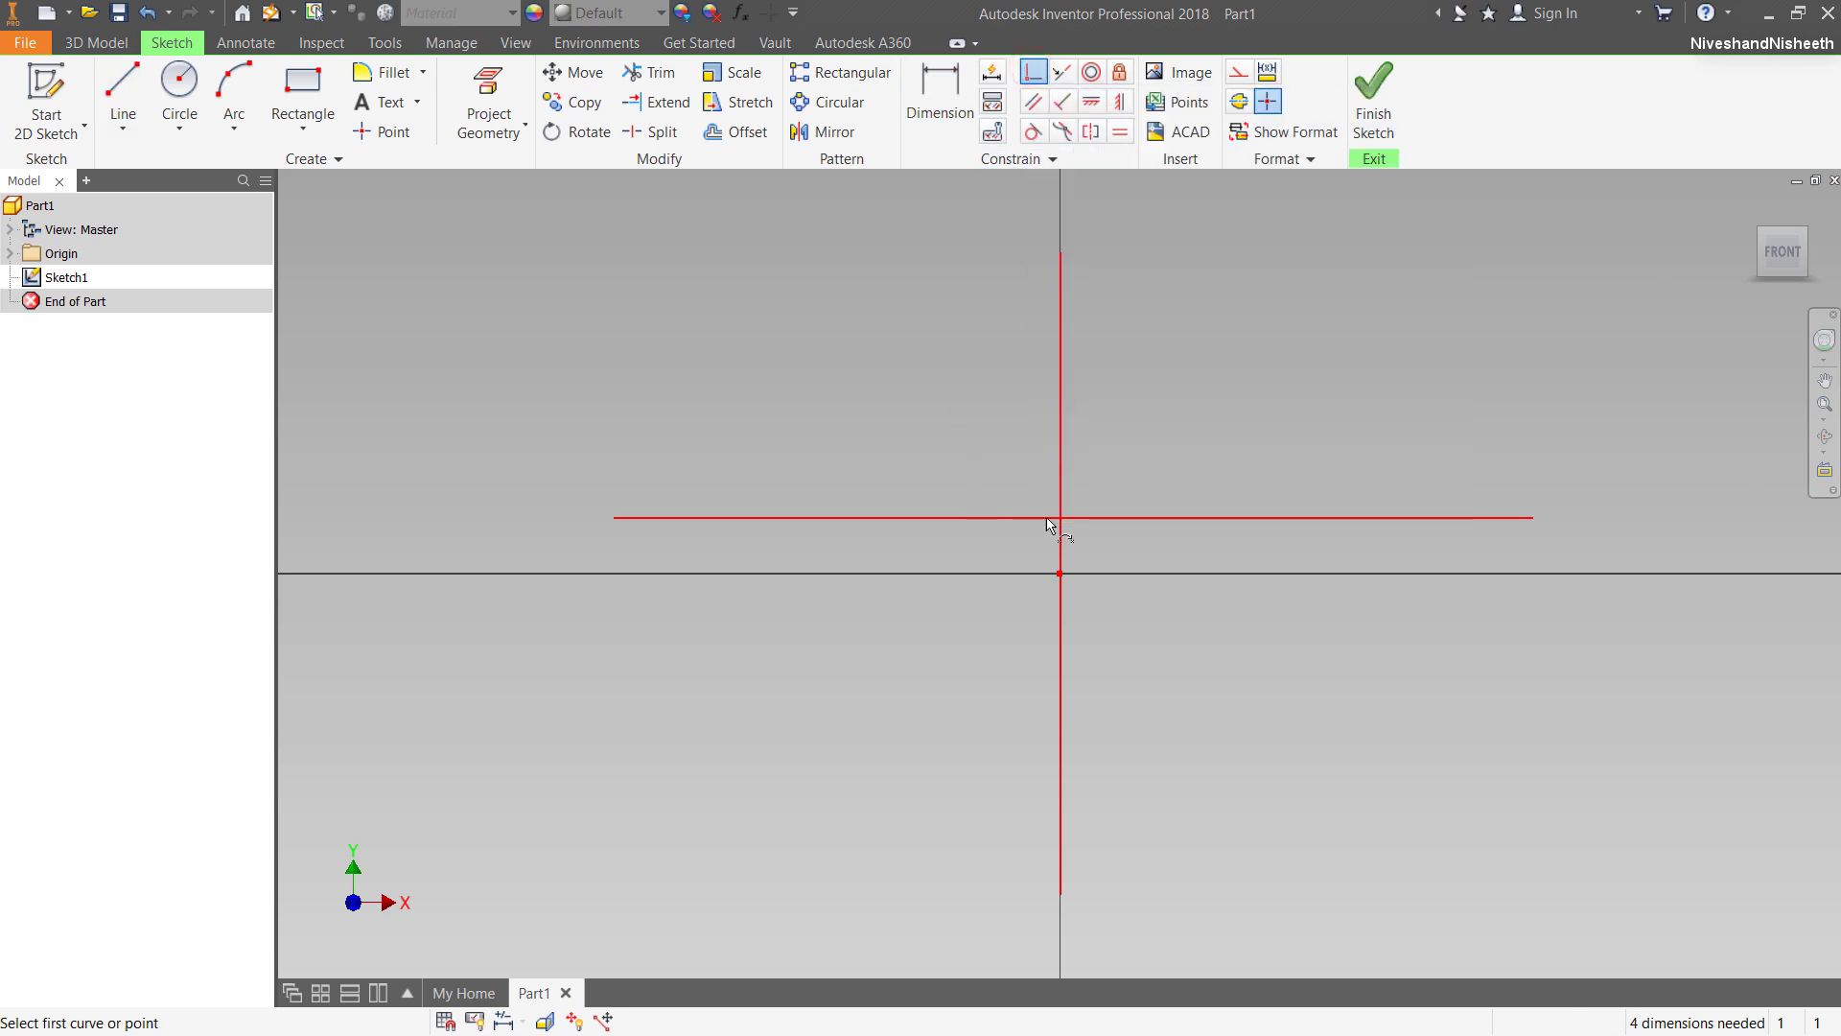
left_click(1080, 522)
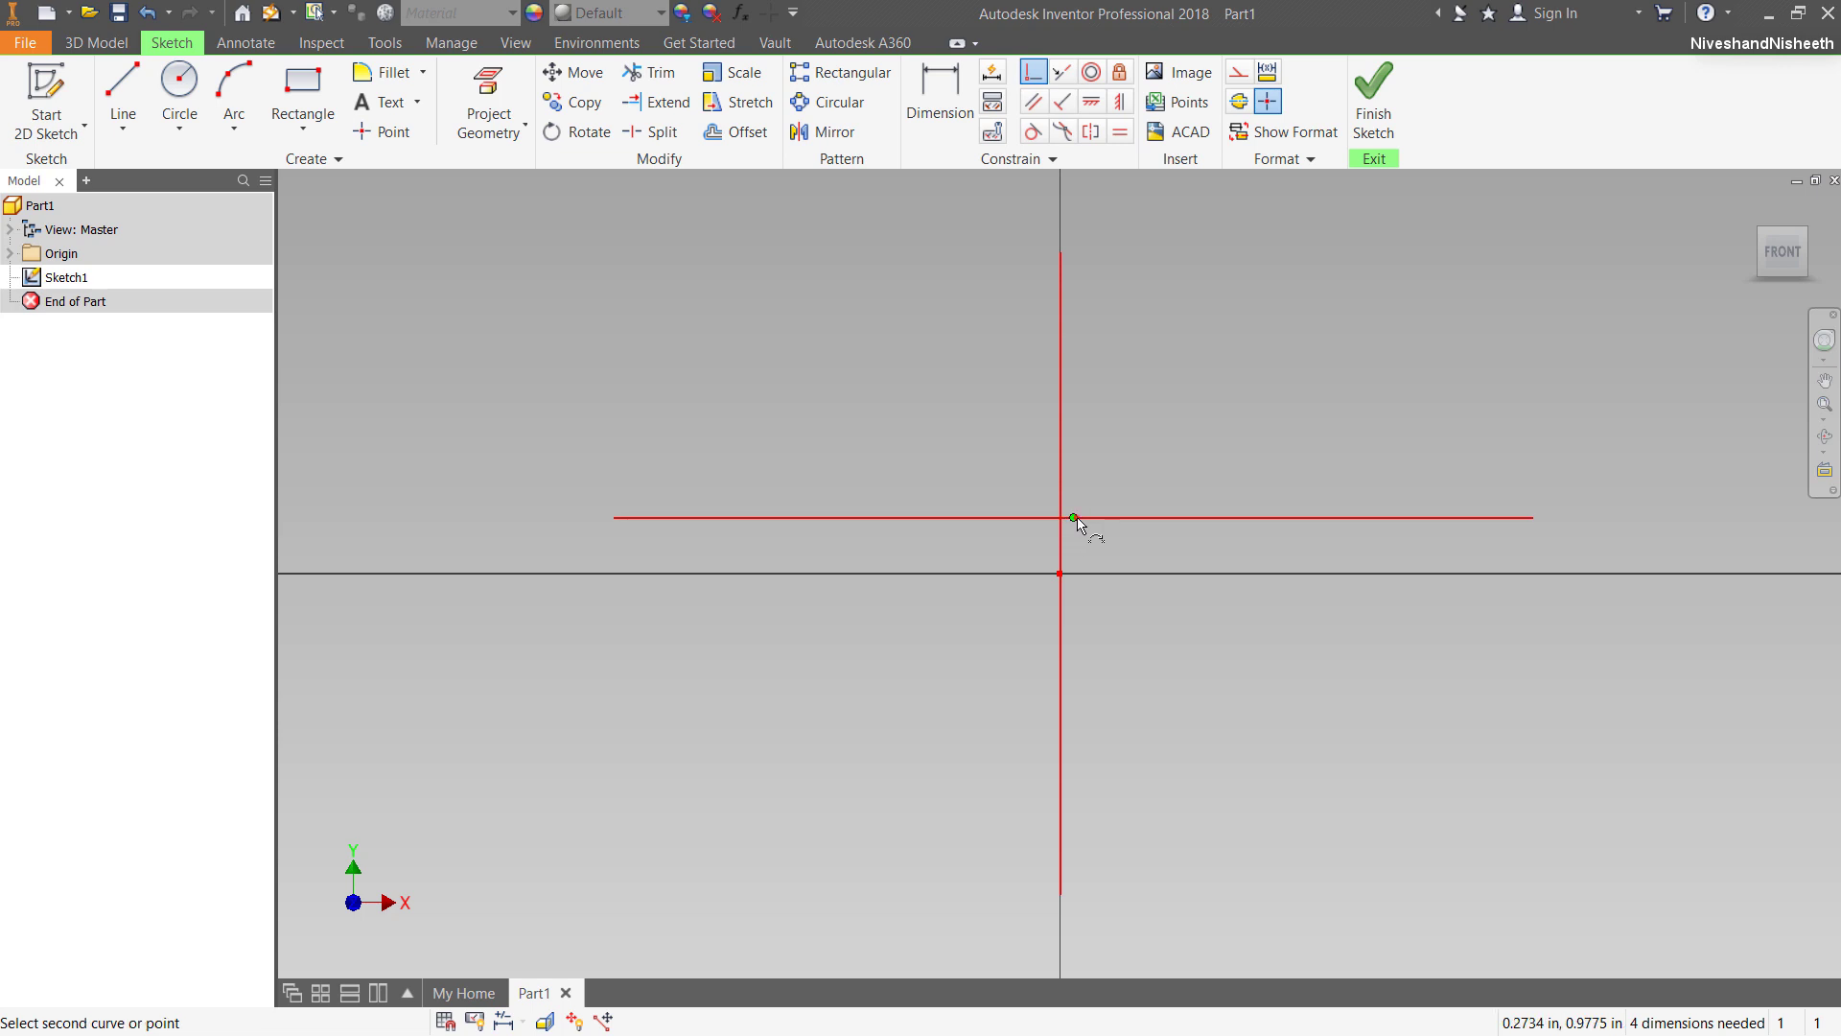
left_click(1058, 574)
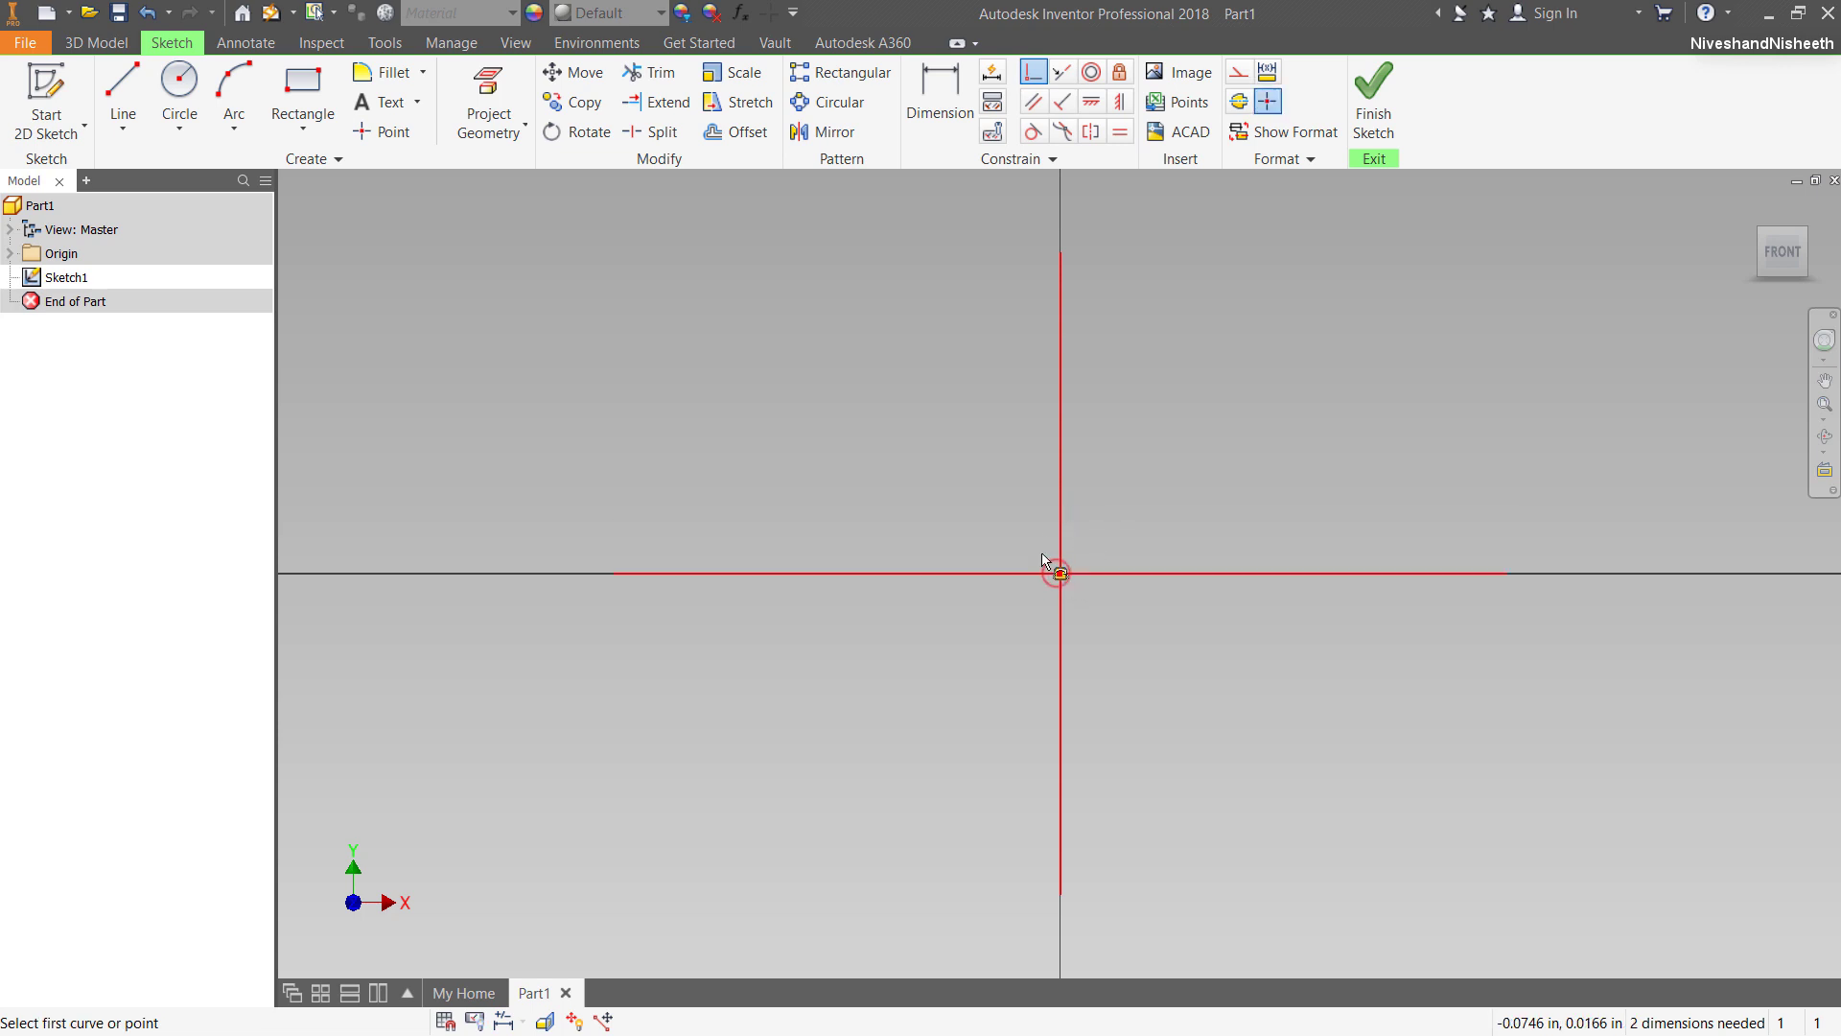
right_click(973, 441)
left_click(1020, 434)
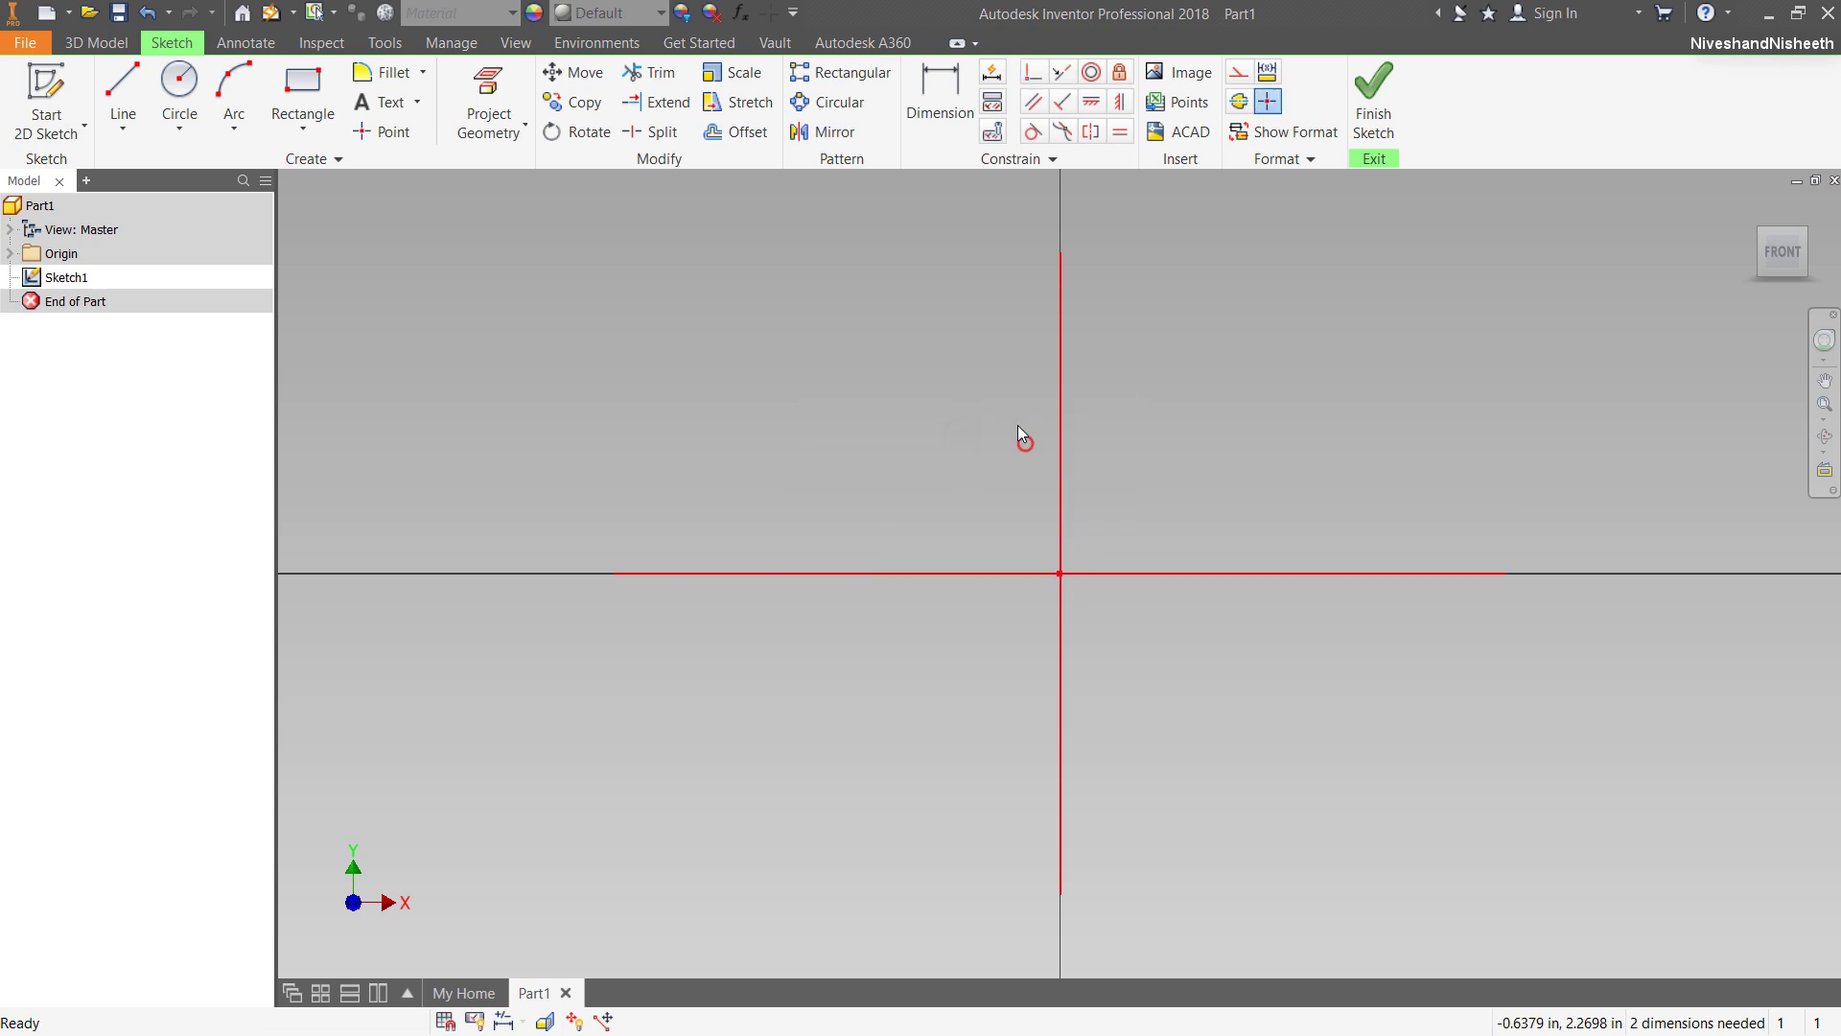
Reset the colour for new sketch geometry to Default and lengthen the vertical and horizontal red lines outward from the origin.
left_click(1284, 158)
left_click(1339, 224)
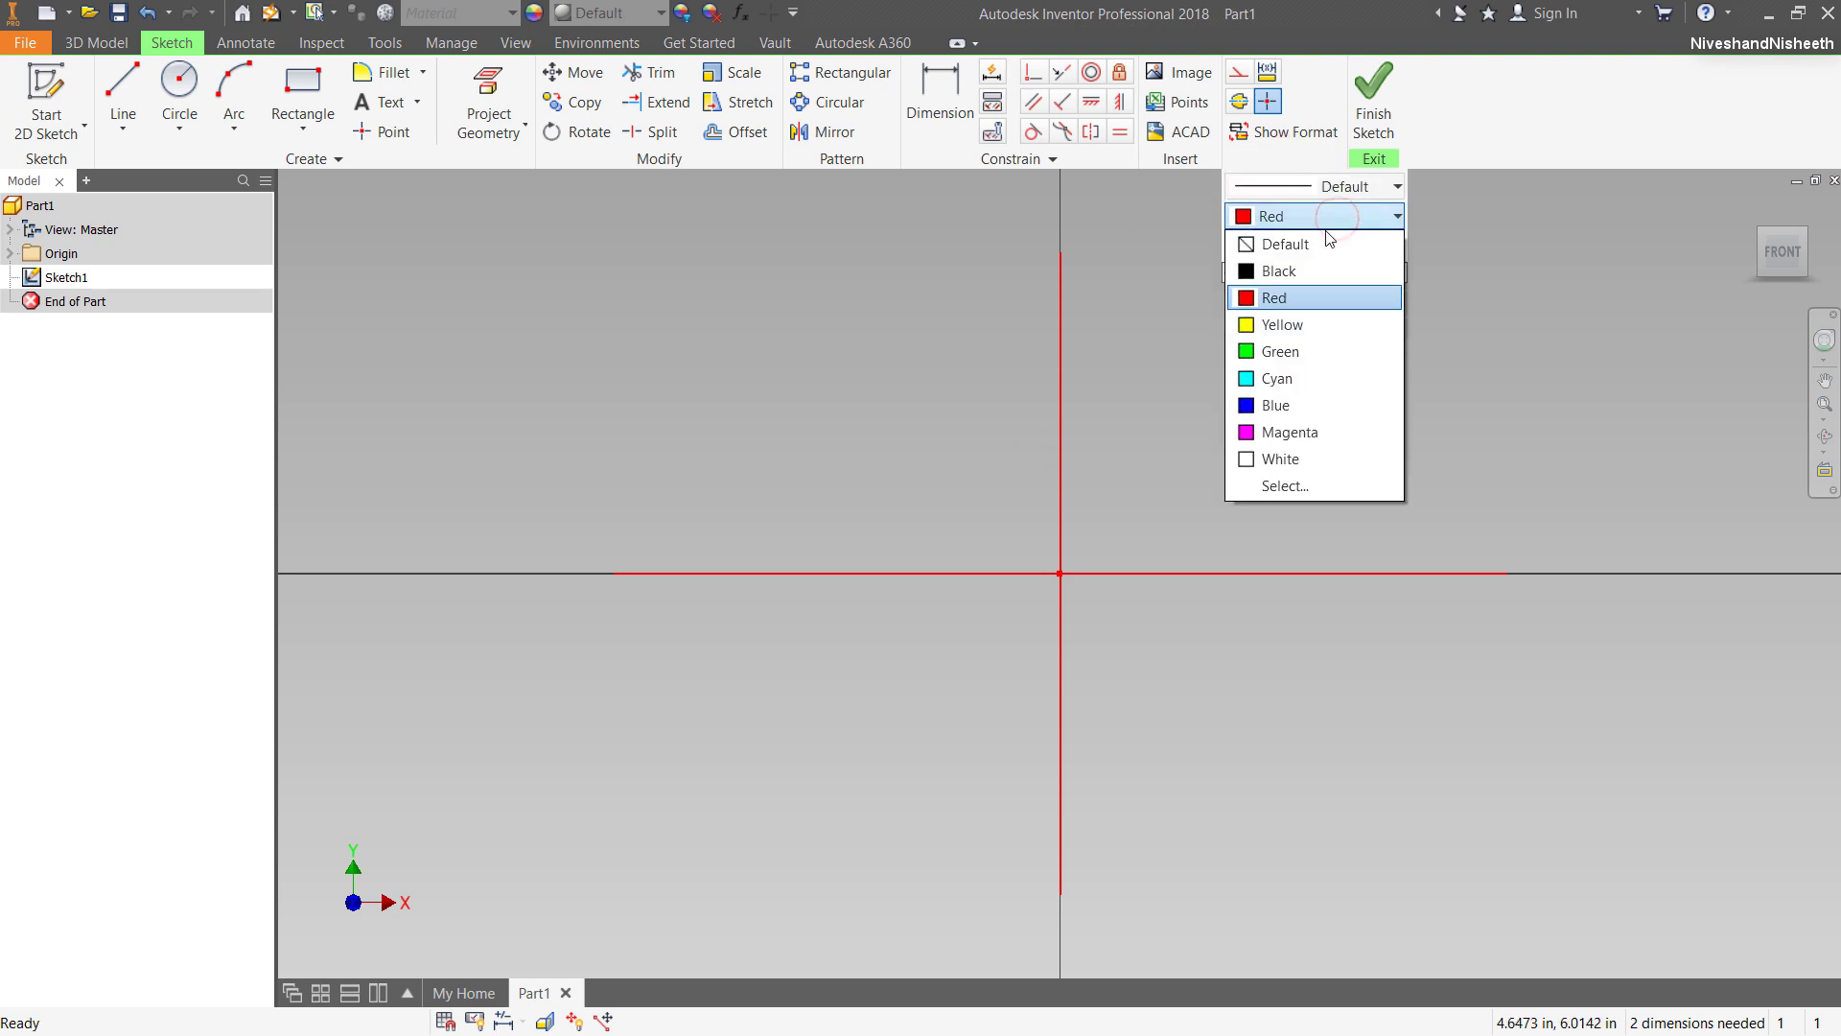
left_click(1320, 242)
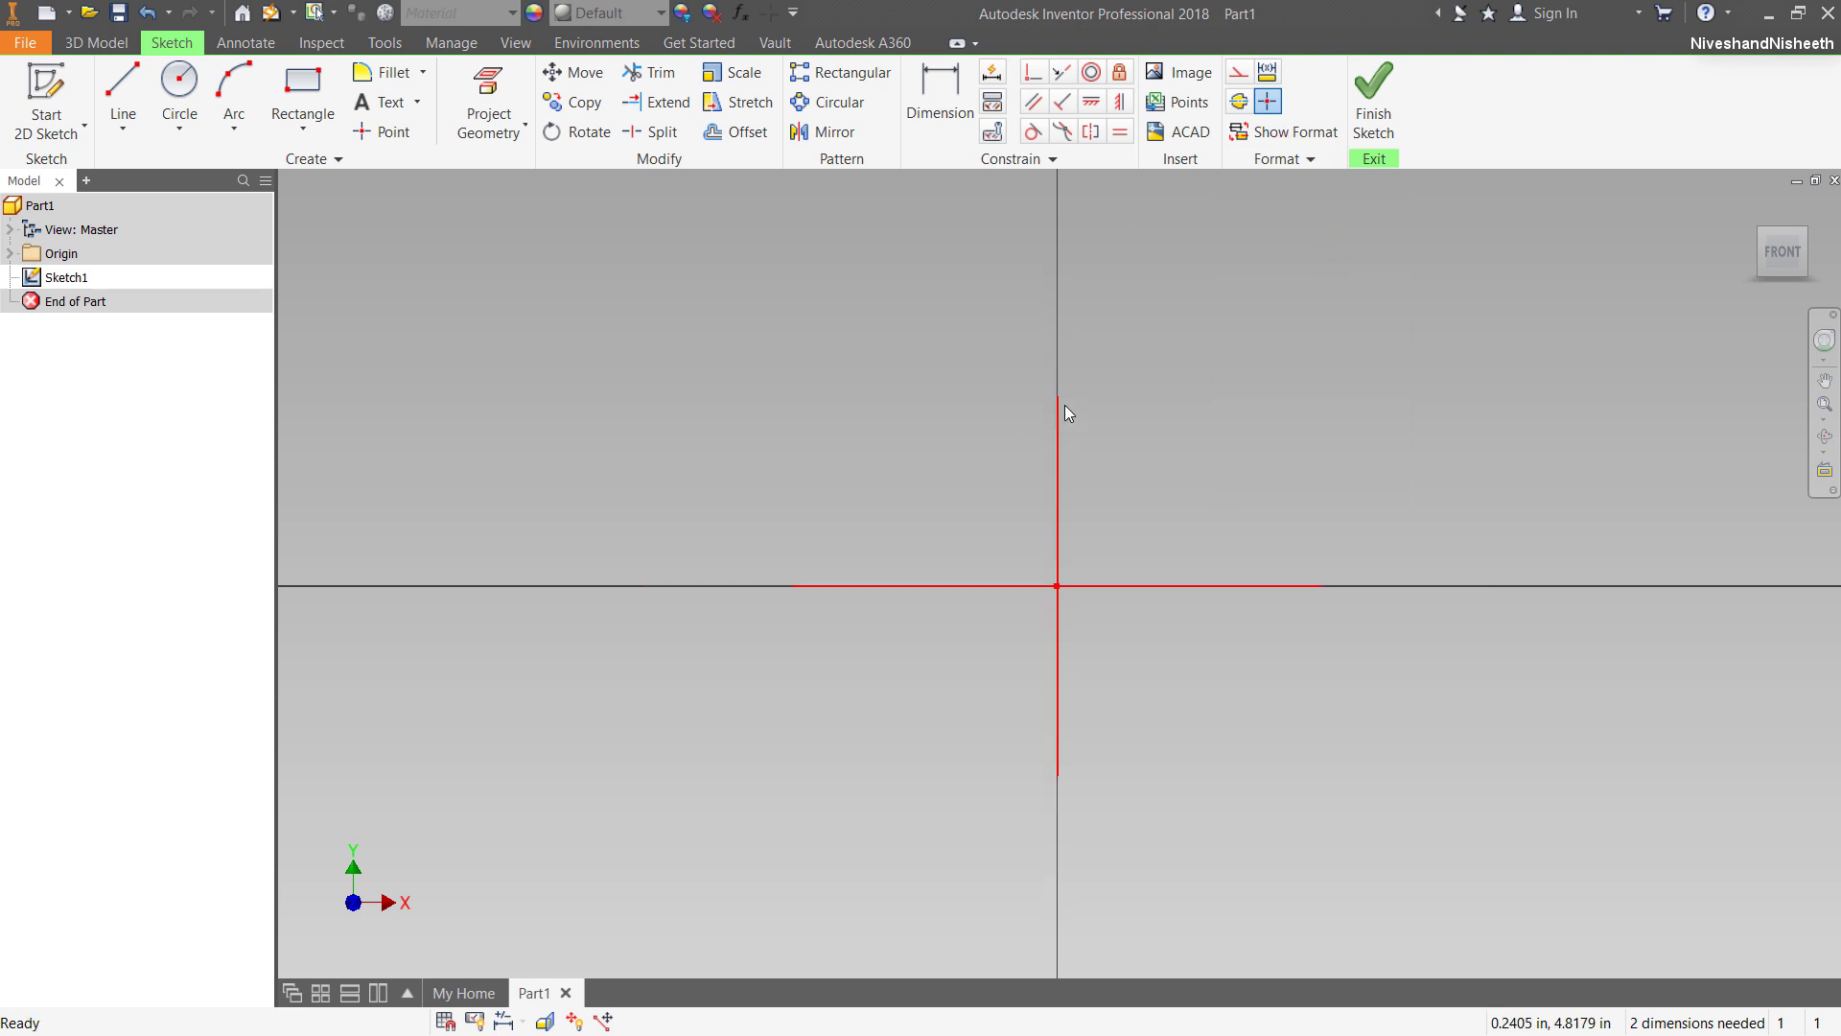
left_click_drag(1057, 393, 1056, 230)
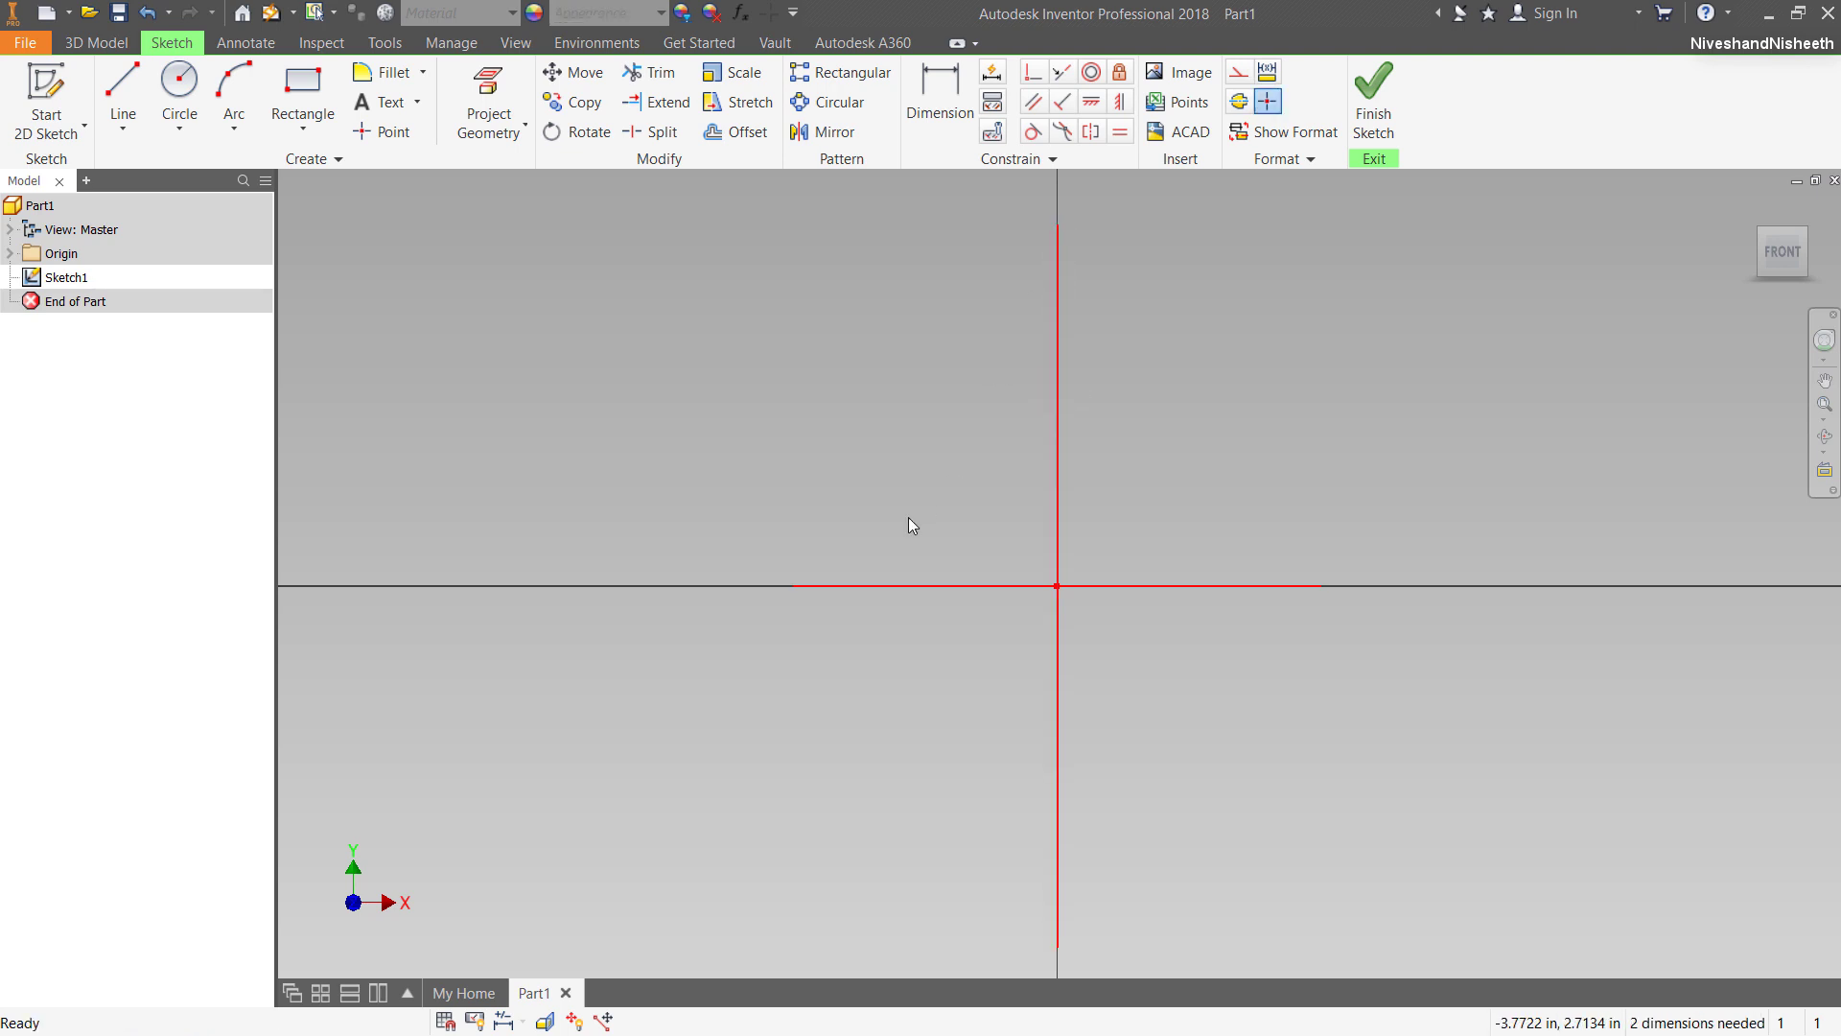
left_click_drag(791, 586, 492, 586)
Place a sketch point below and to the left of the origin, at about X -7.42 in, Y -6.01 in.
left_click(393, 131)
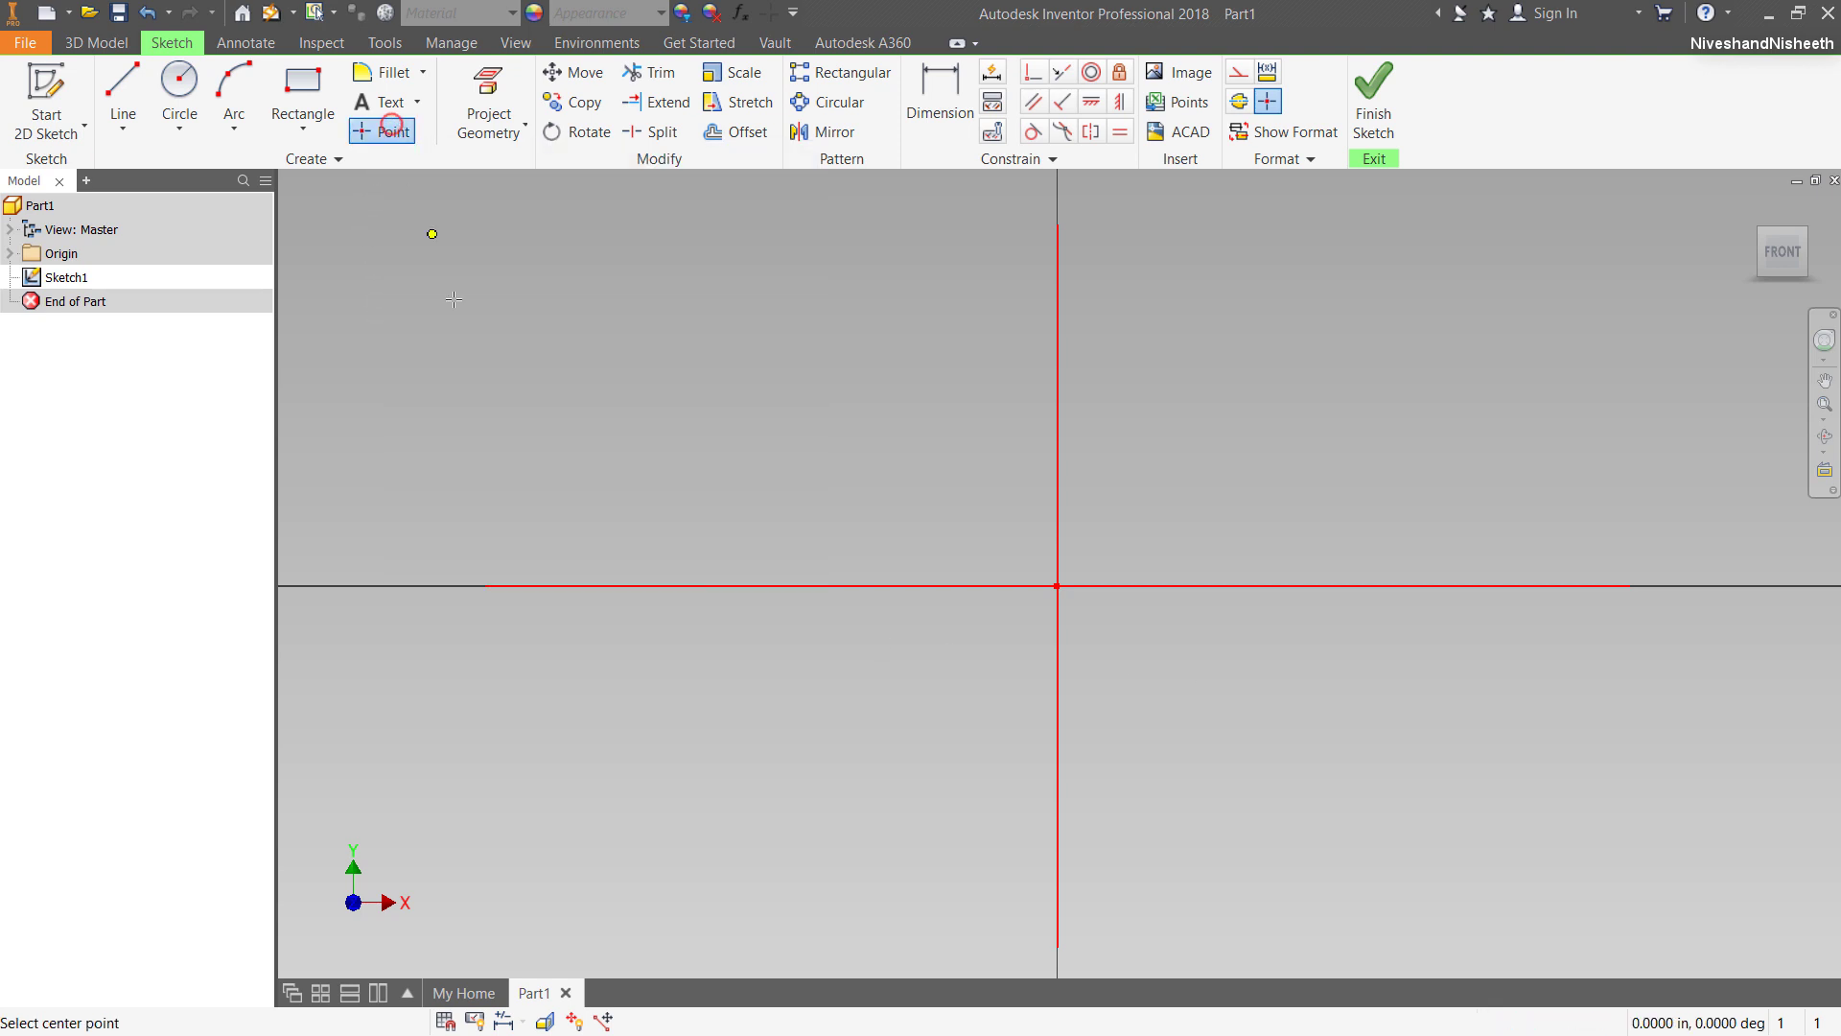
left_click(804, 790)
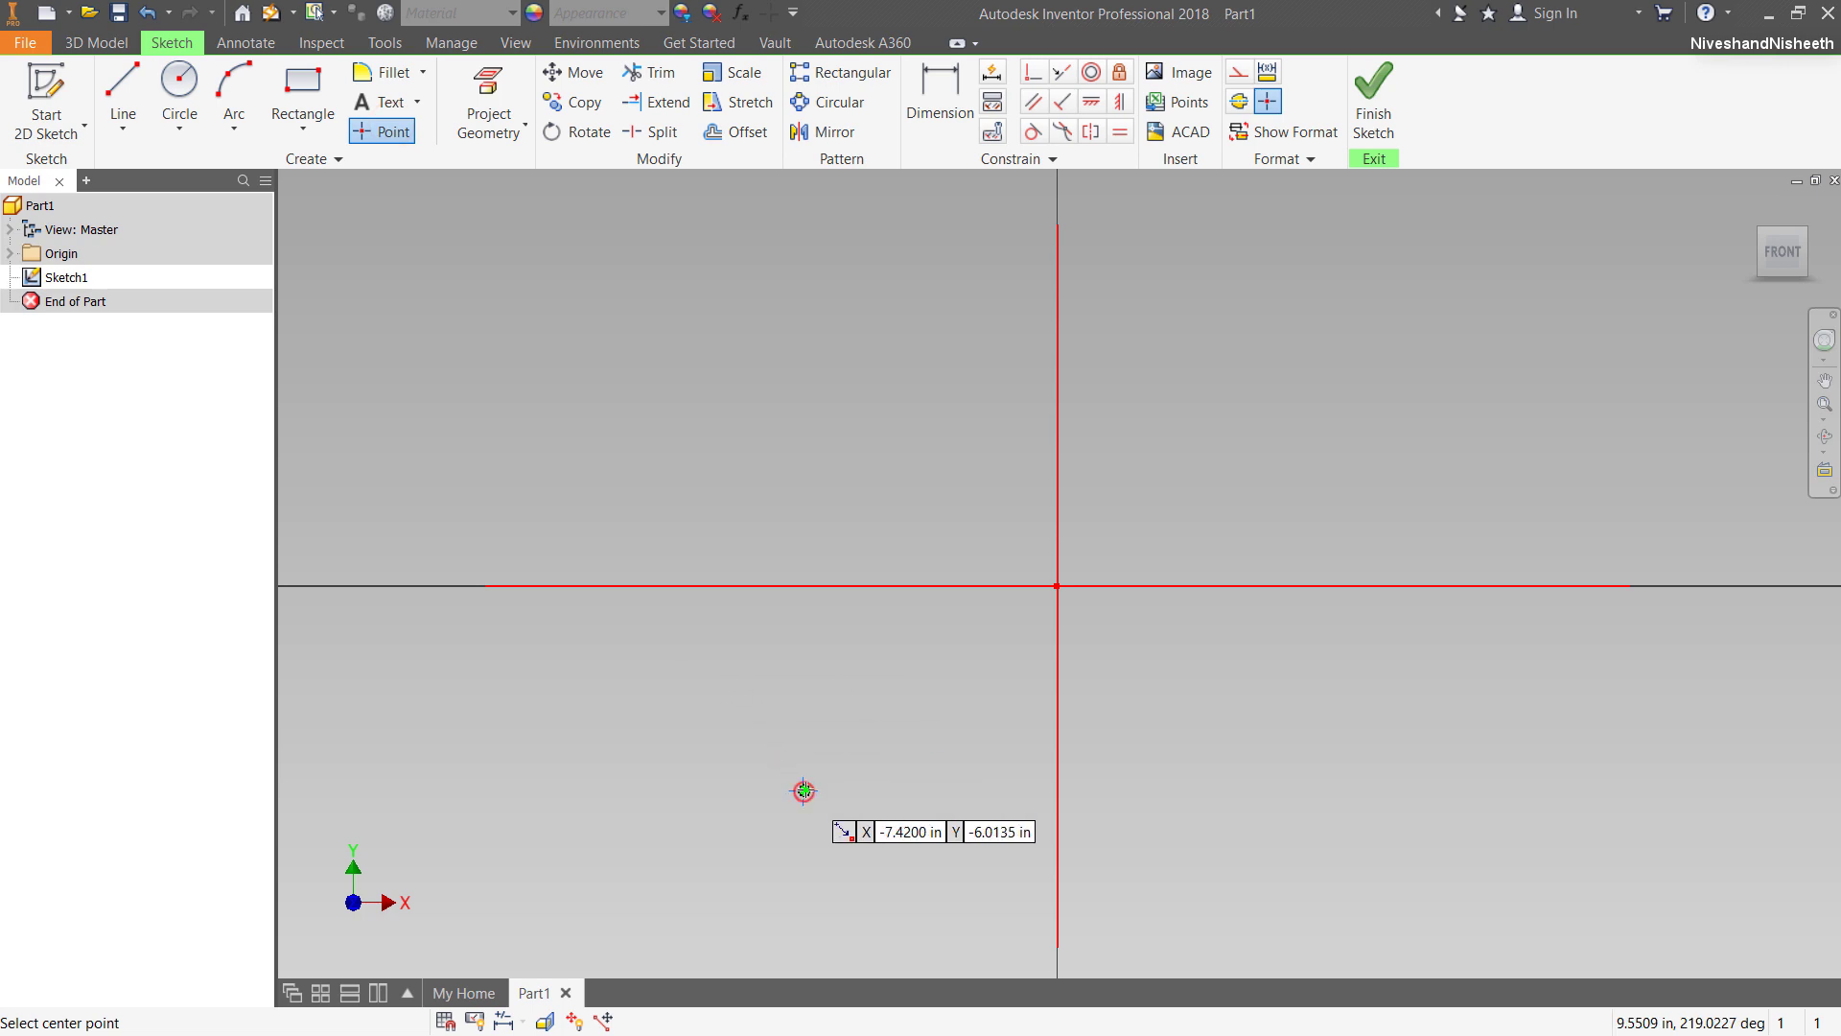
right_click(920, 669)
left_click(1005, 670)
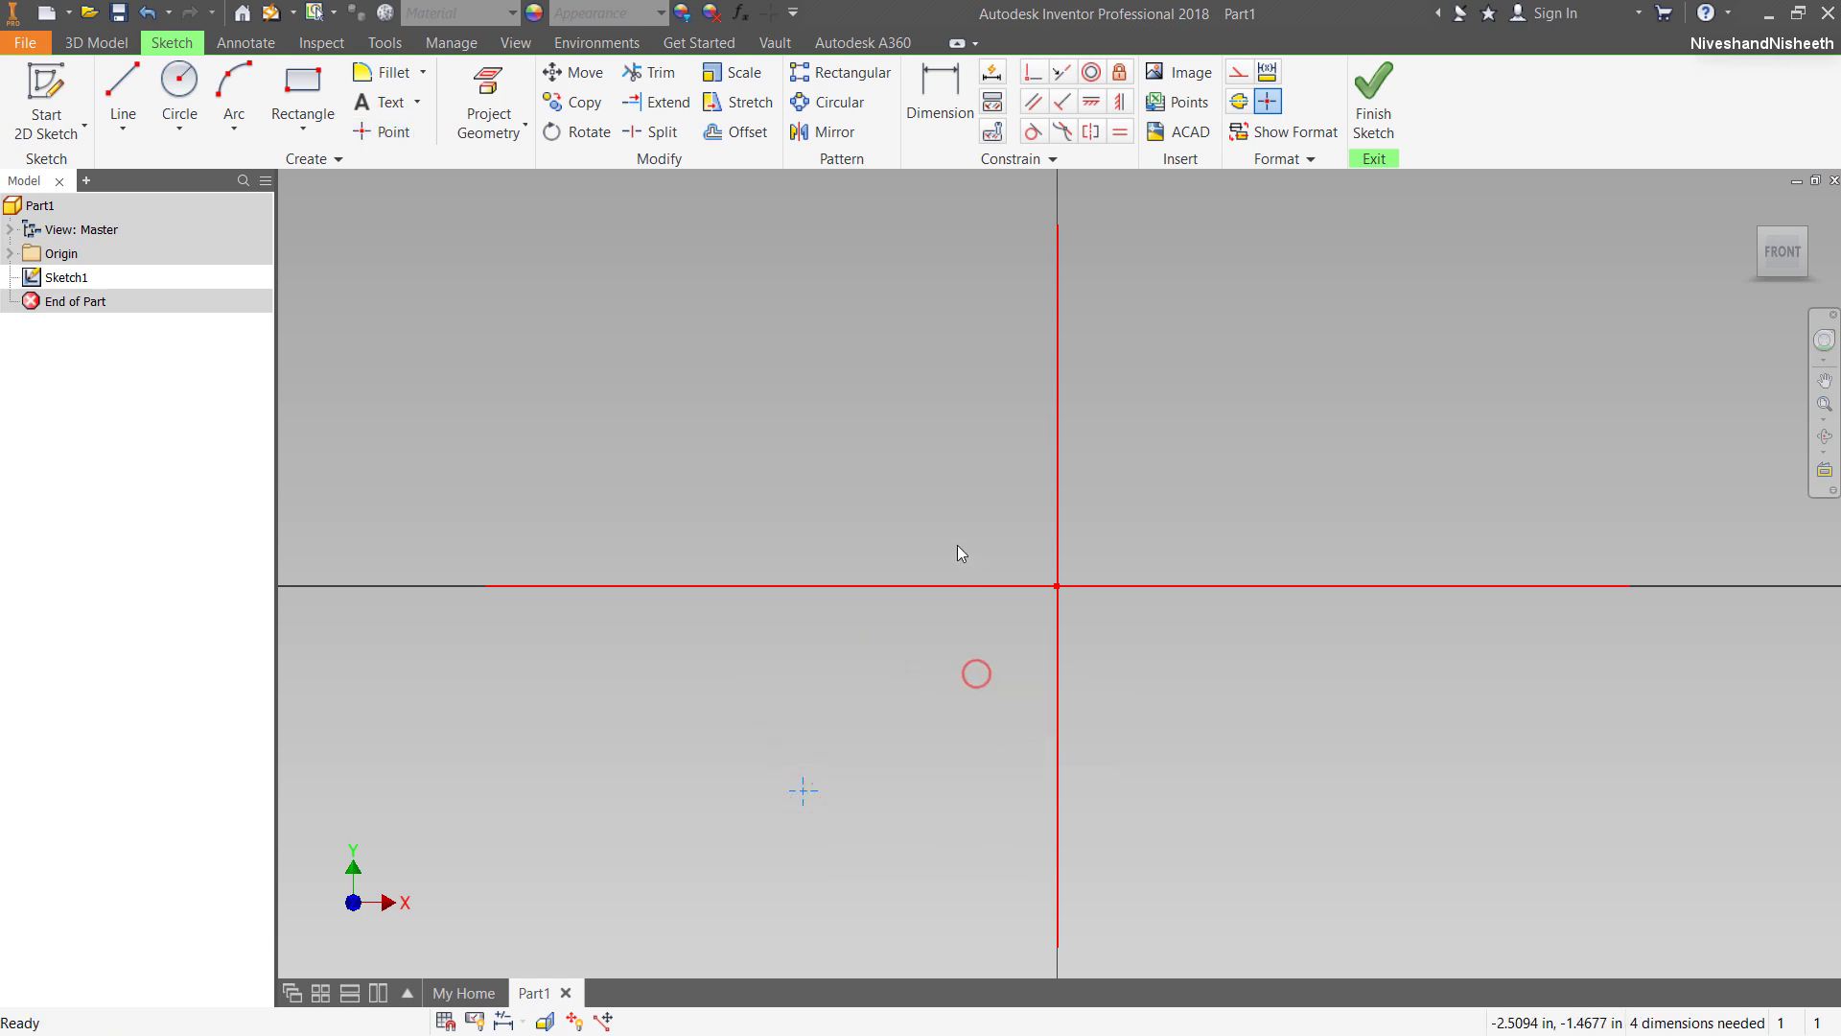
Dimension the sketch point's vertical distance below the origin as 4 in.
left_click(942, 91)
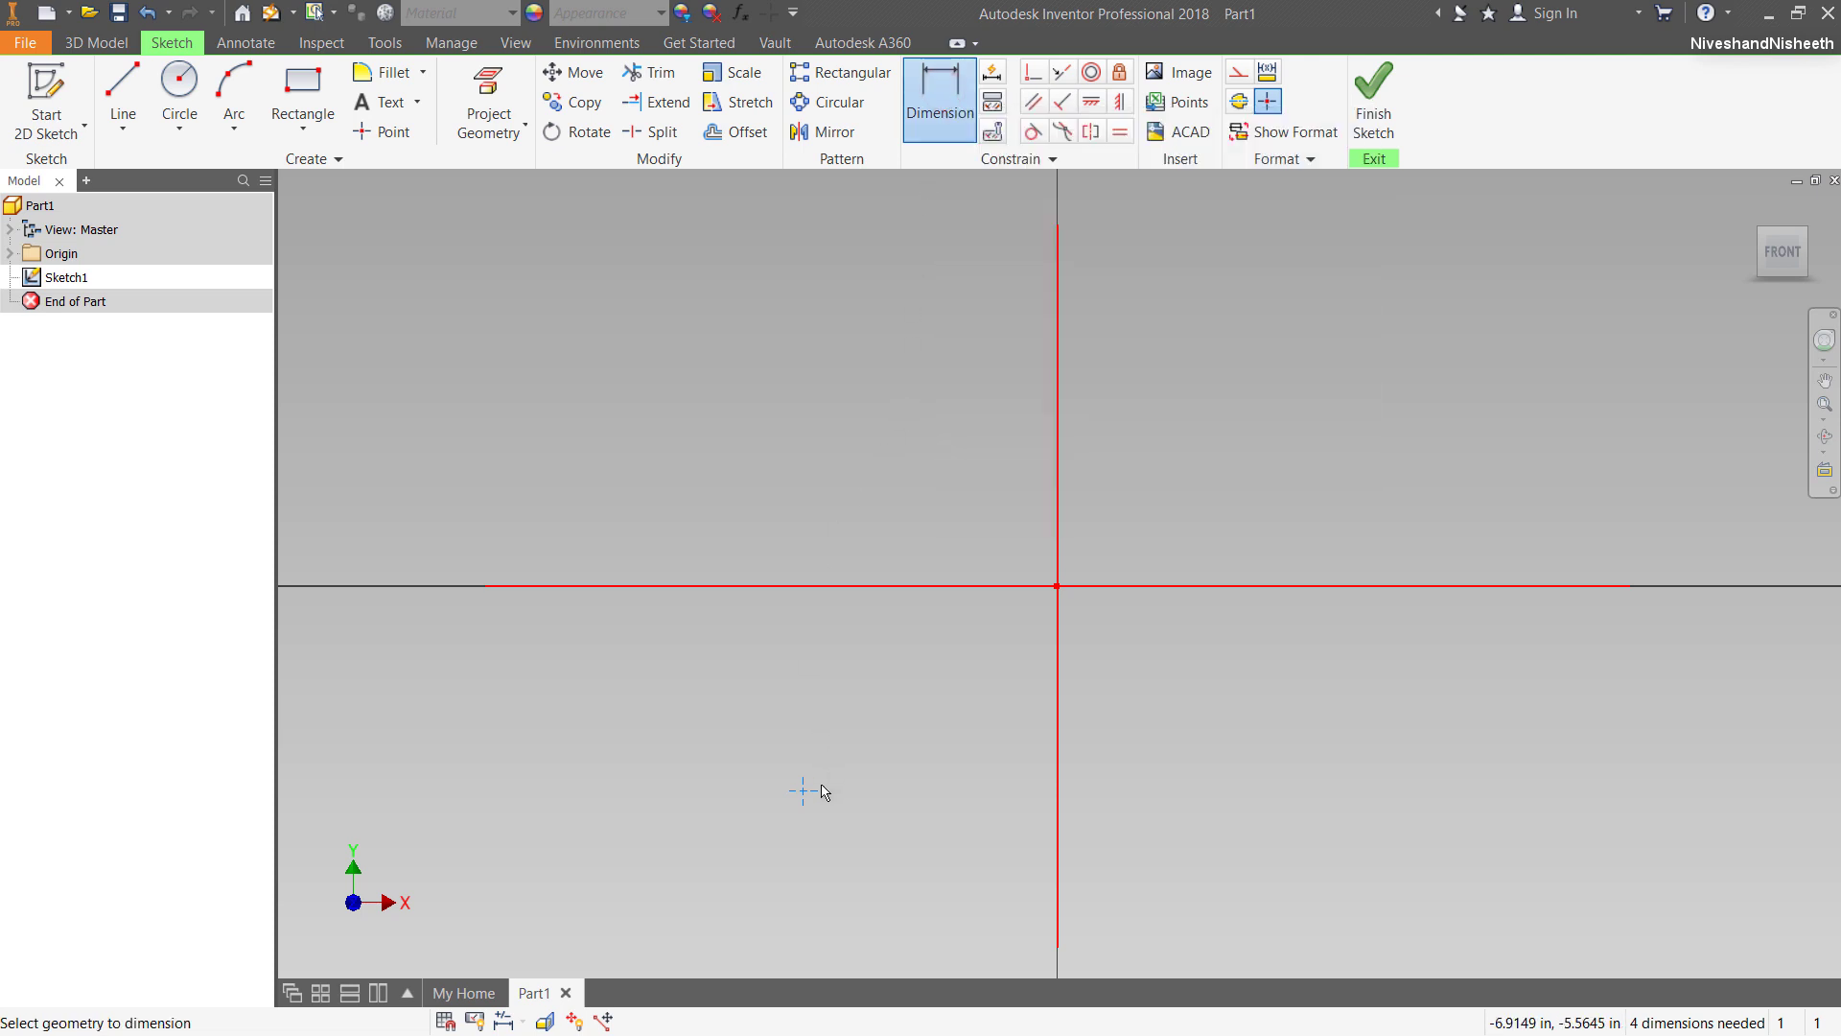
left_click(802, 794)
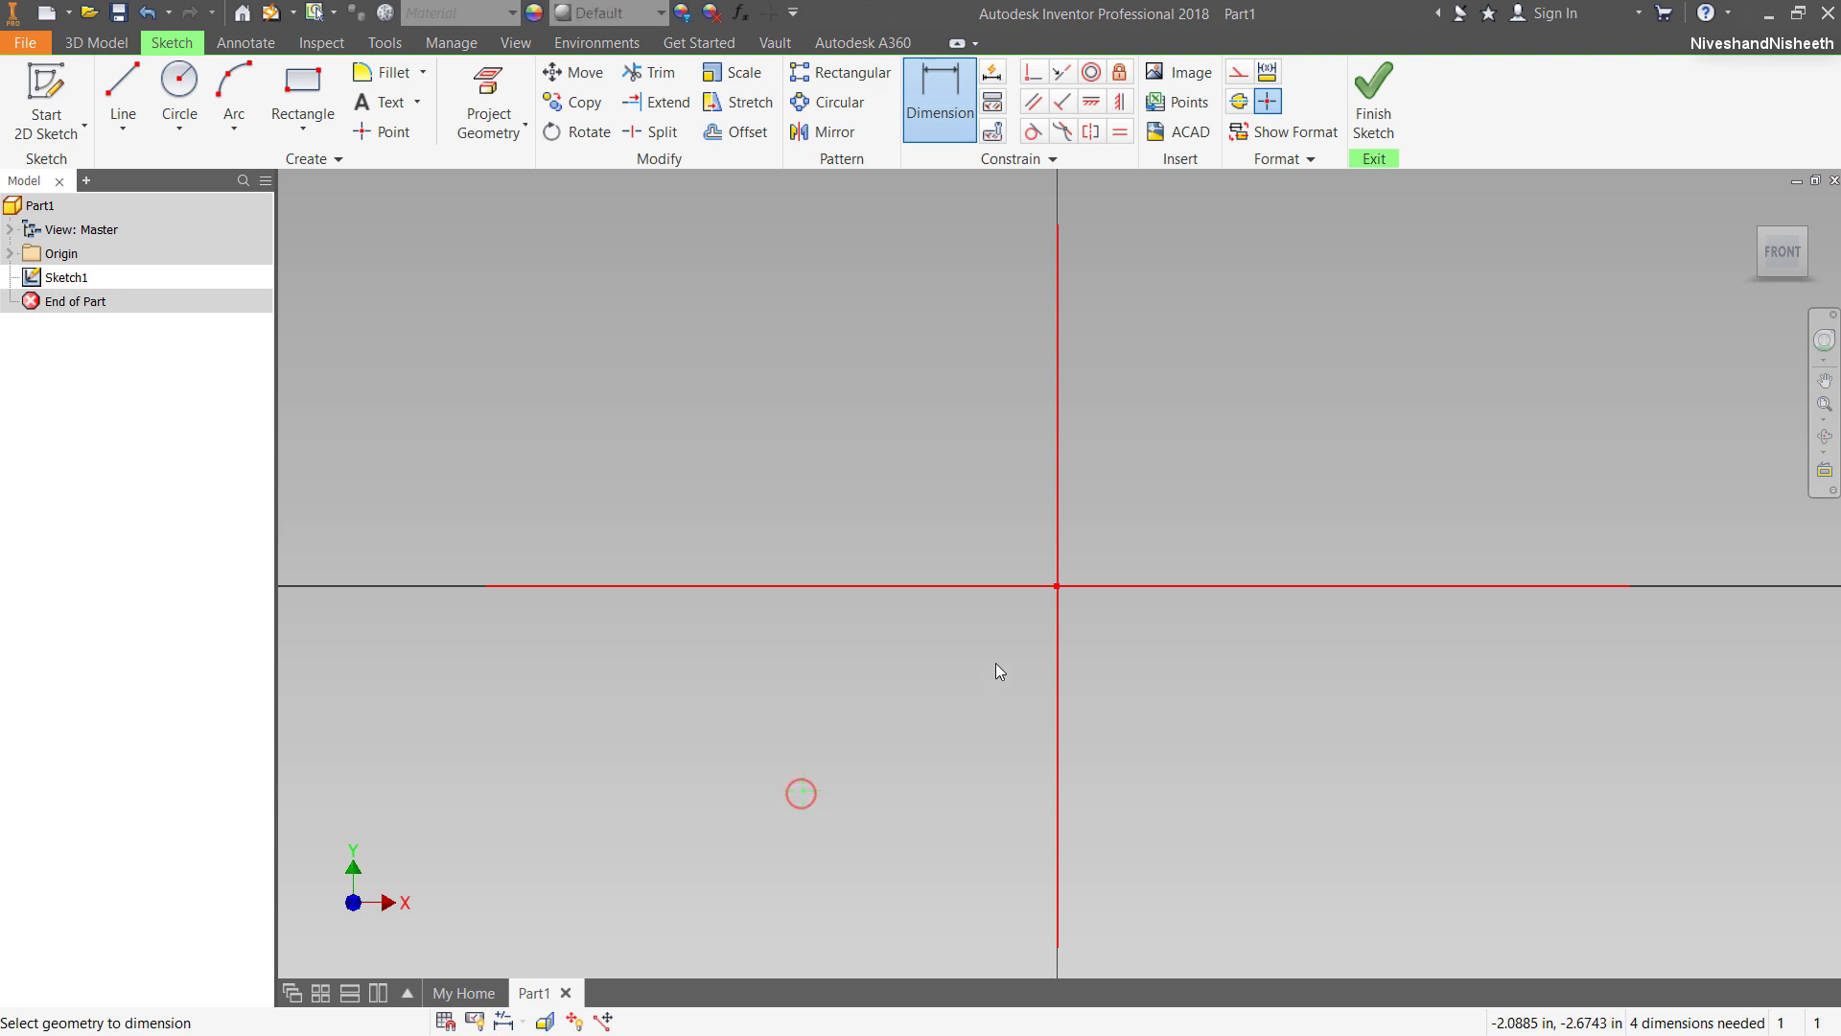
left_click(1057, 588)
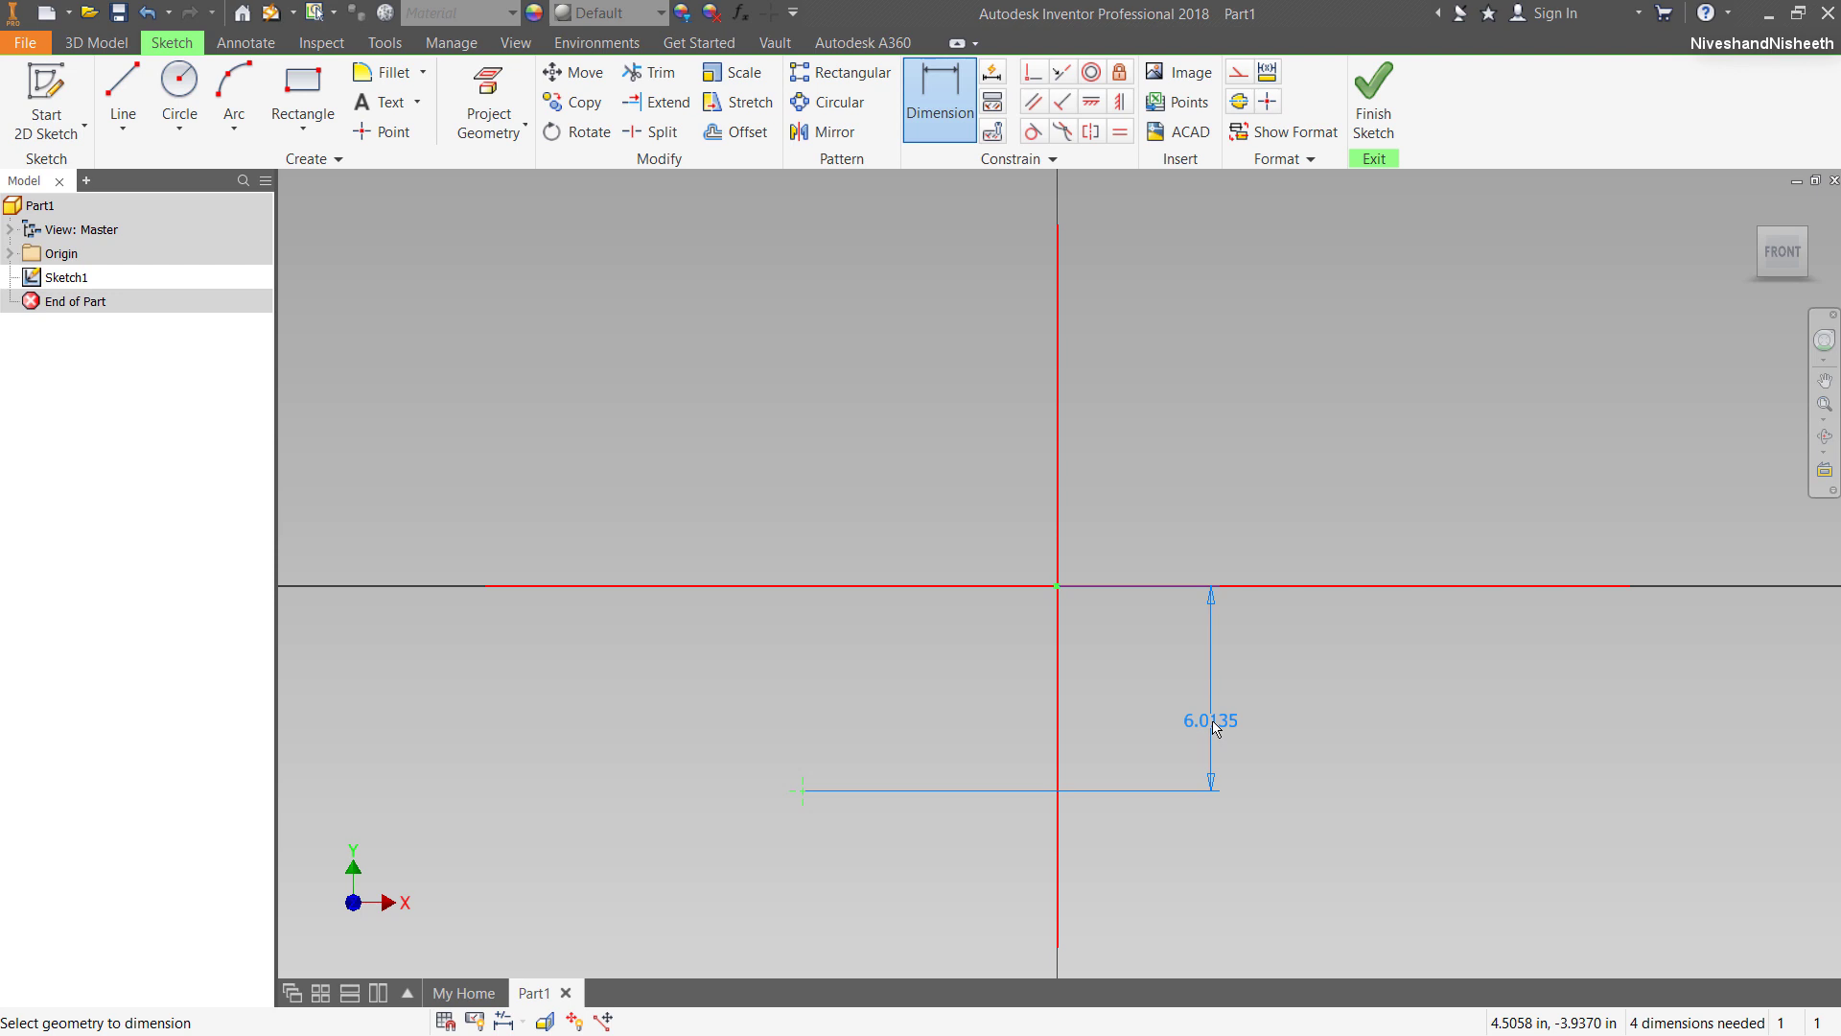
left_click(1214, 725)
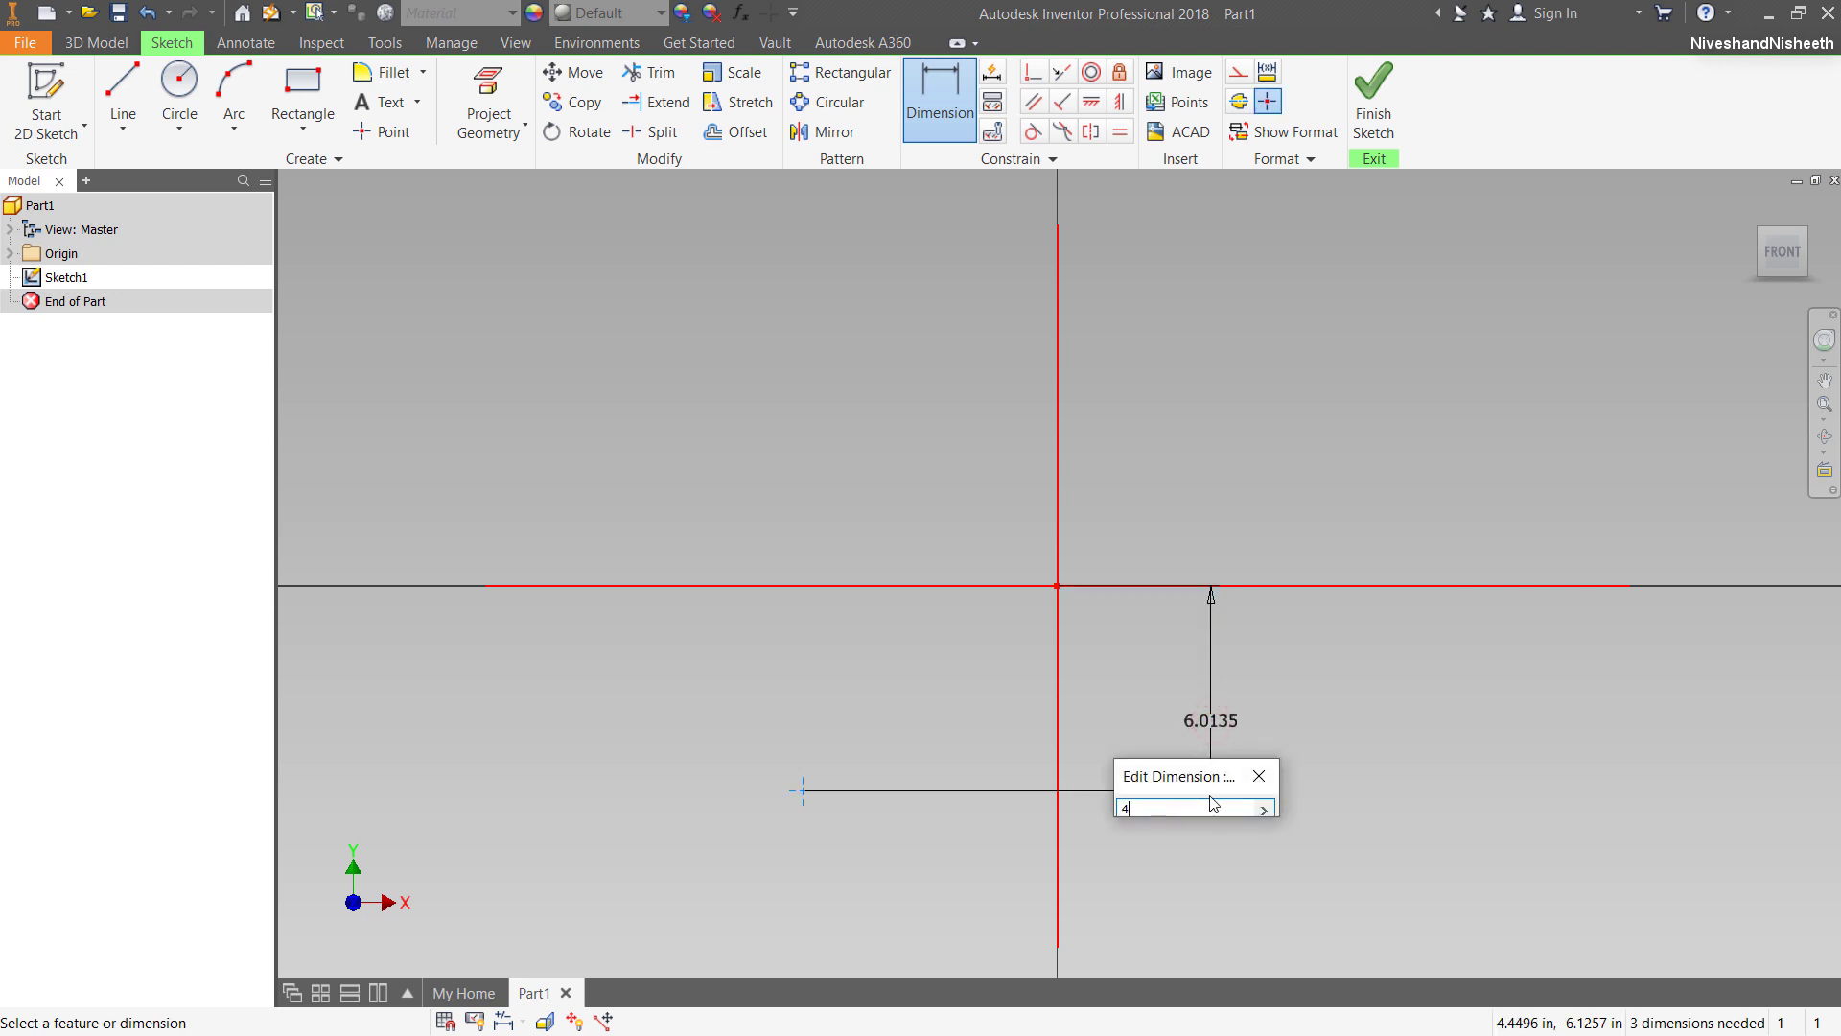
key("Return")
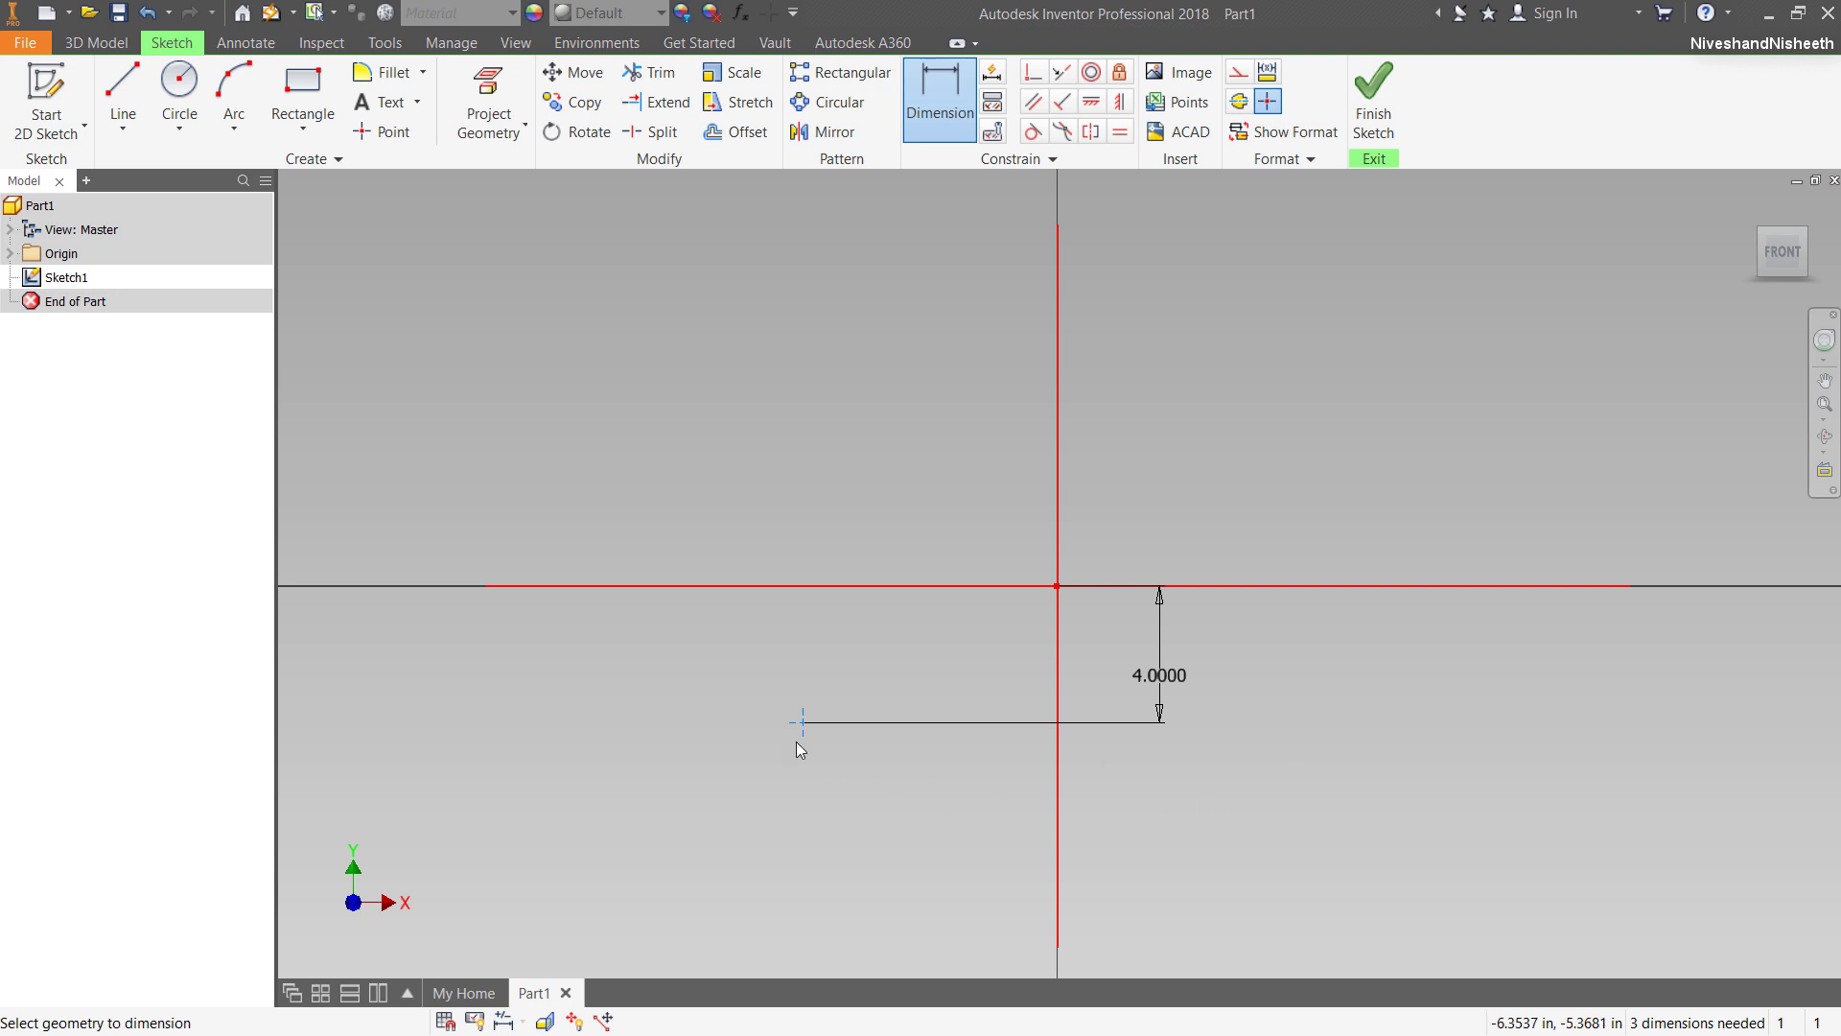
Dimension the point's horizontal distance from the origin as 3 in and move the 4 in dimension to the point's left side.
left_click(1056, 586)
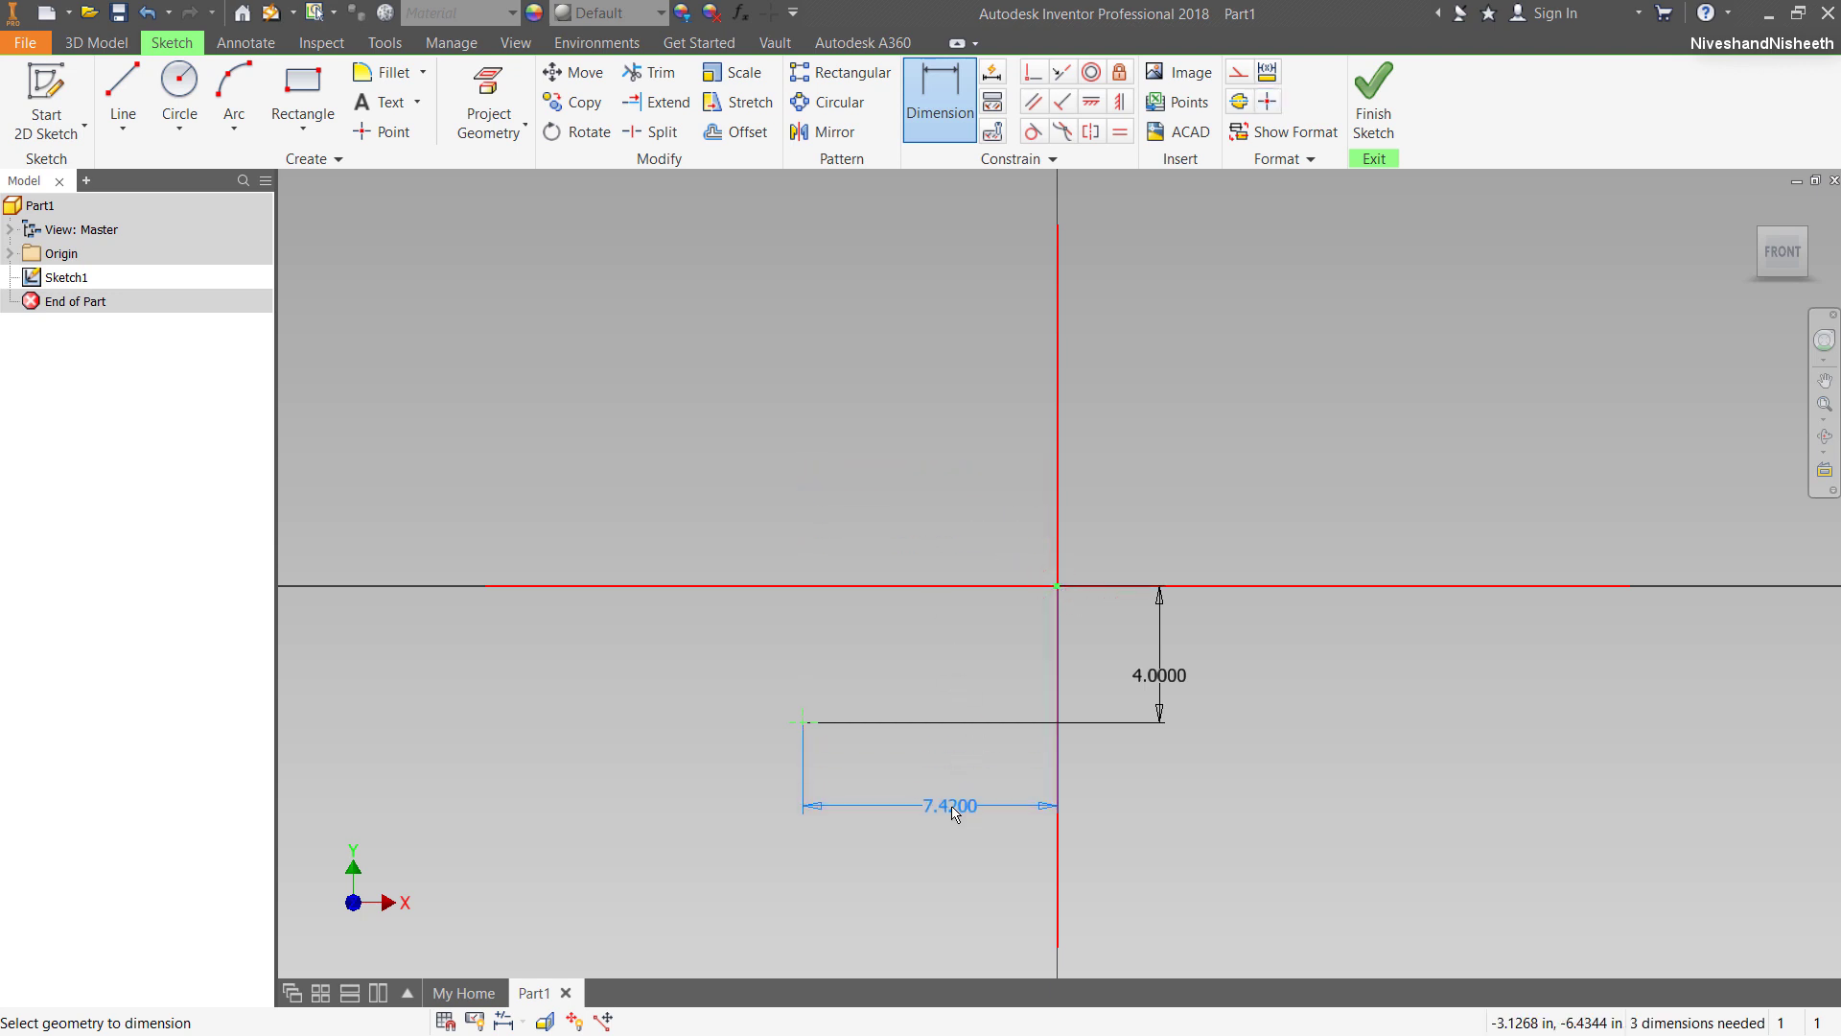
left_click(951, 809)
type("3")
key("Return")
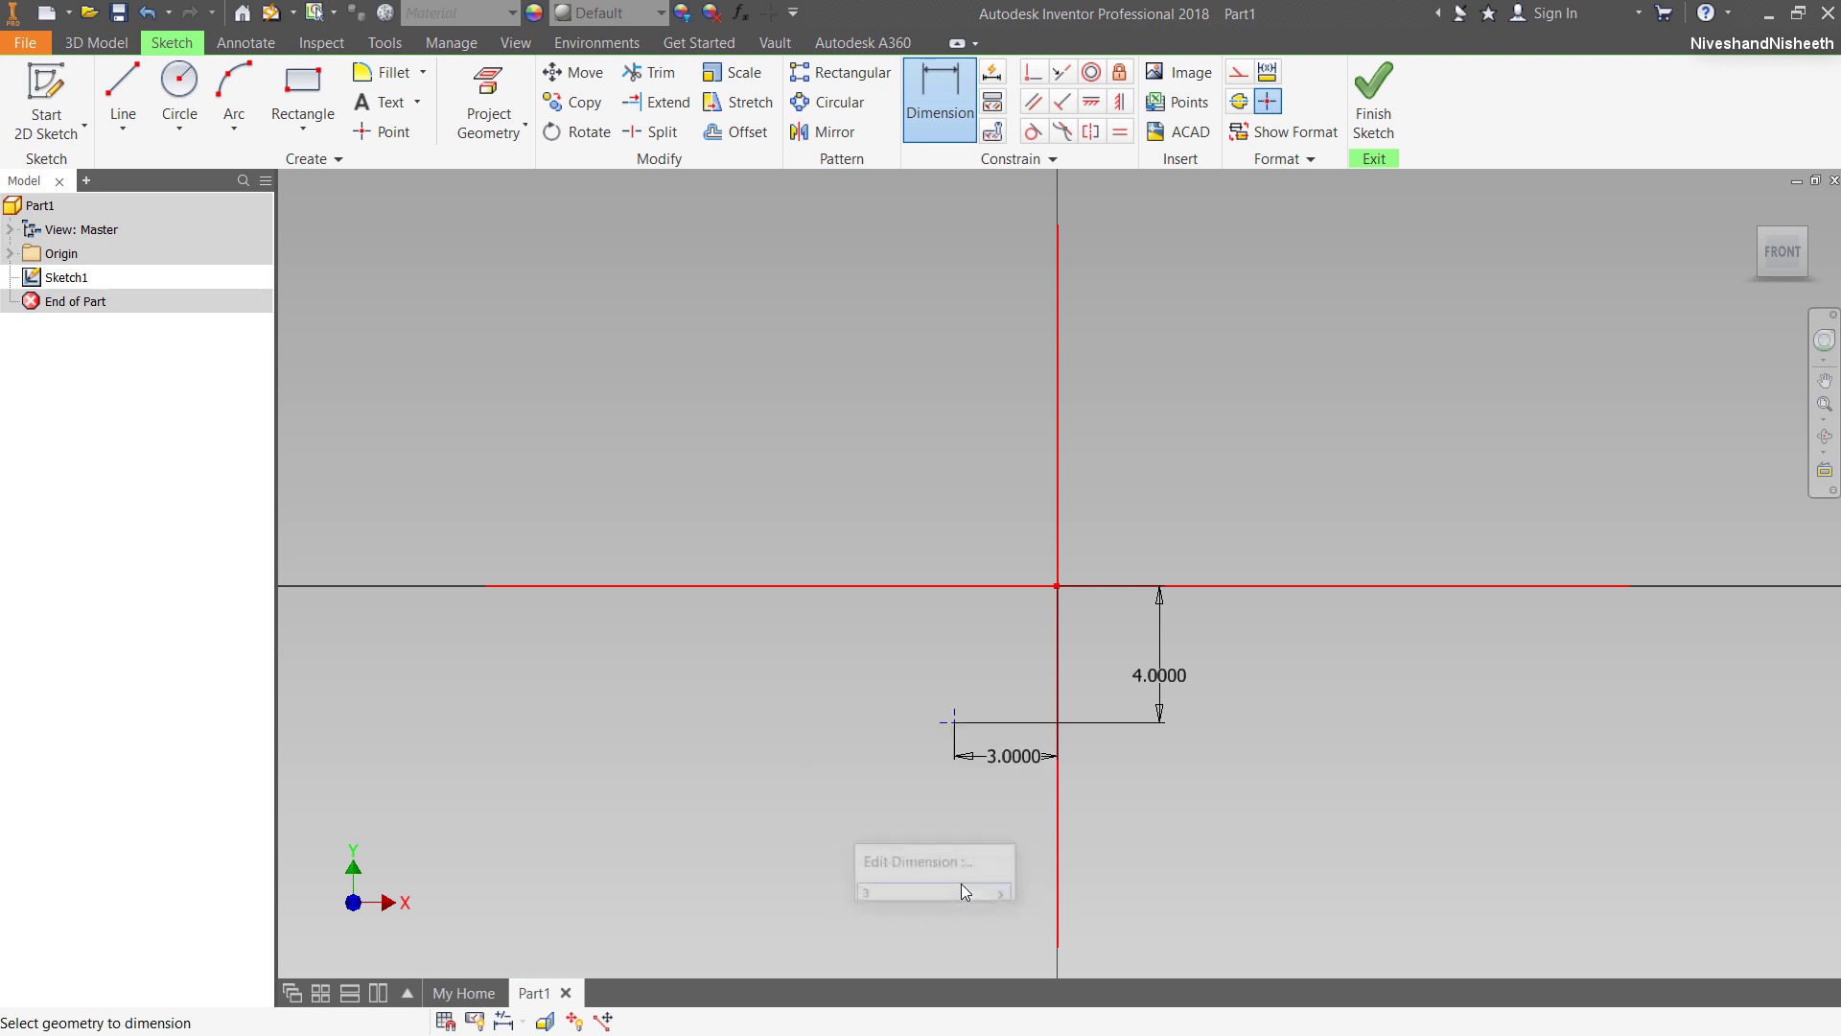
right_click(1282, 677)
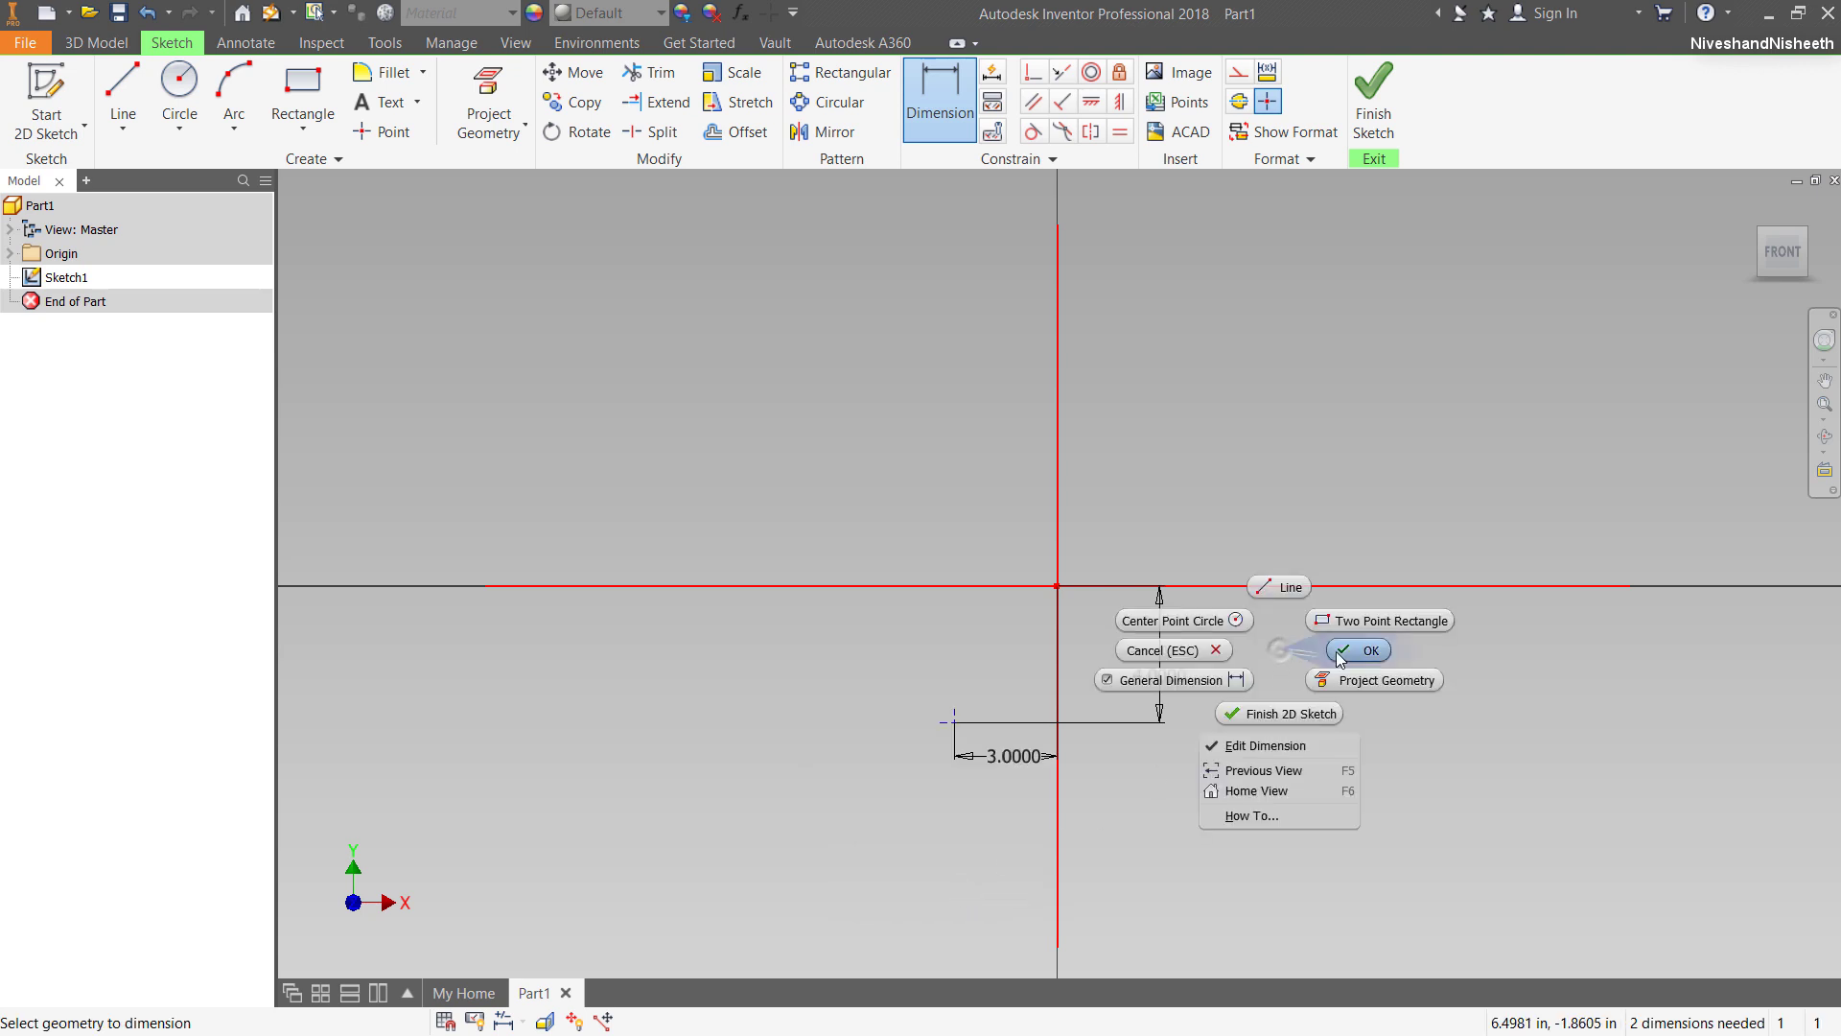
left_click(1340, 652)
mouse_move(1172, 678)
left_mouse_down()
mouse_move(764, 670)
mouse_move(758, 653)
left_mouse_up()
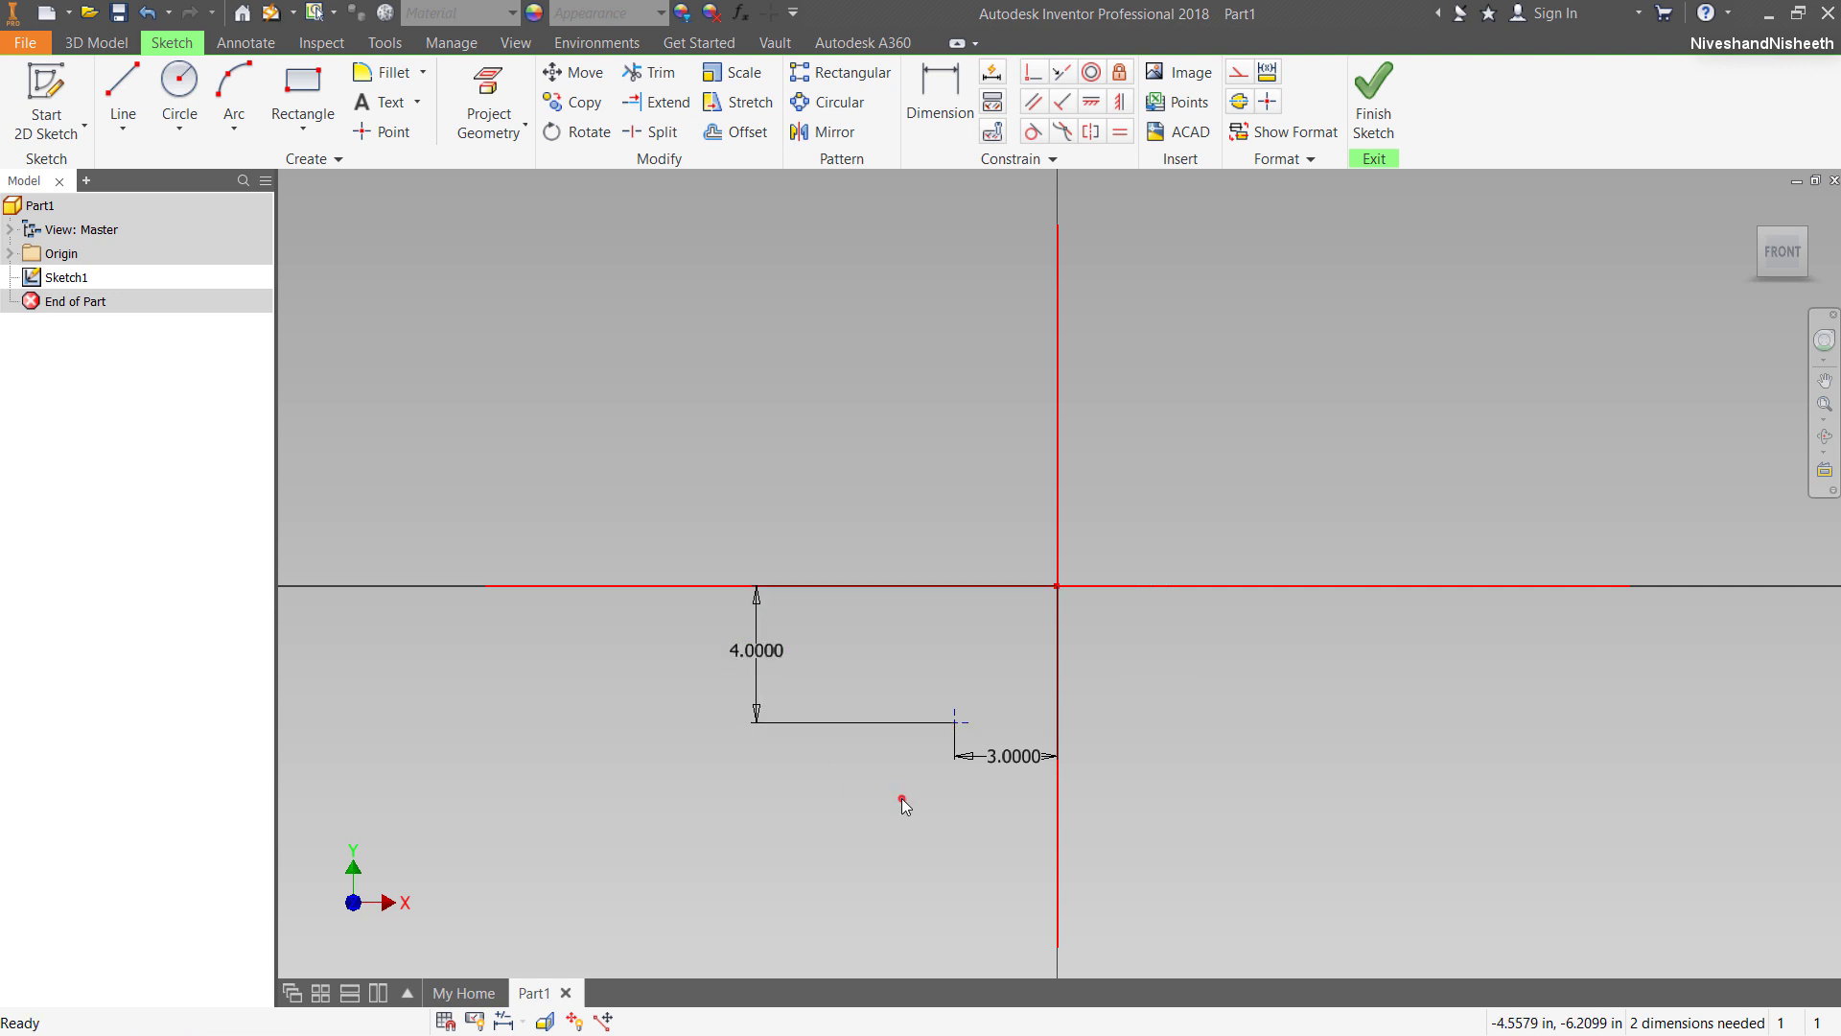
Sketch a 2.5 in horizontal line from the sketch point towards the vertical red axis.
left_click(109, 88)
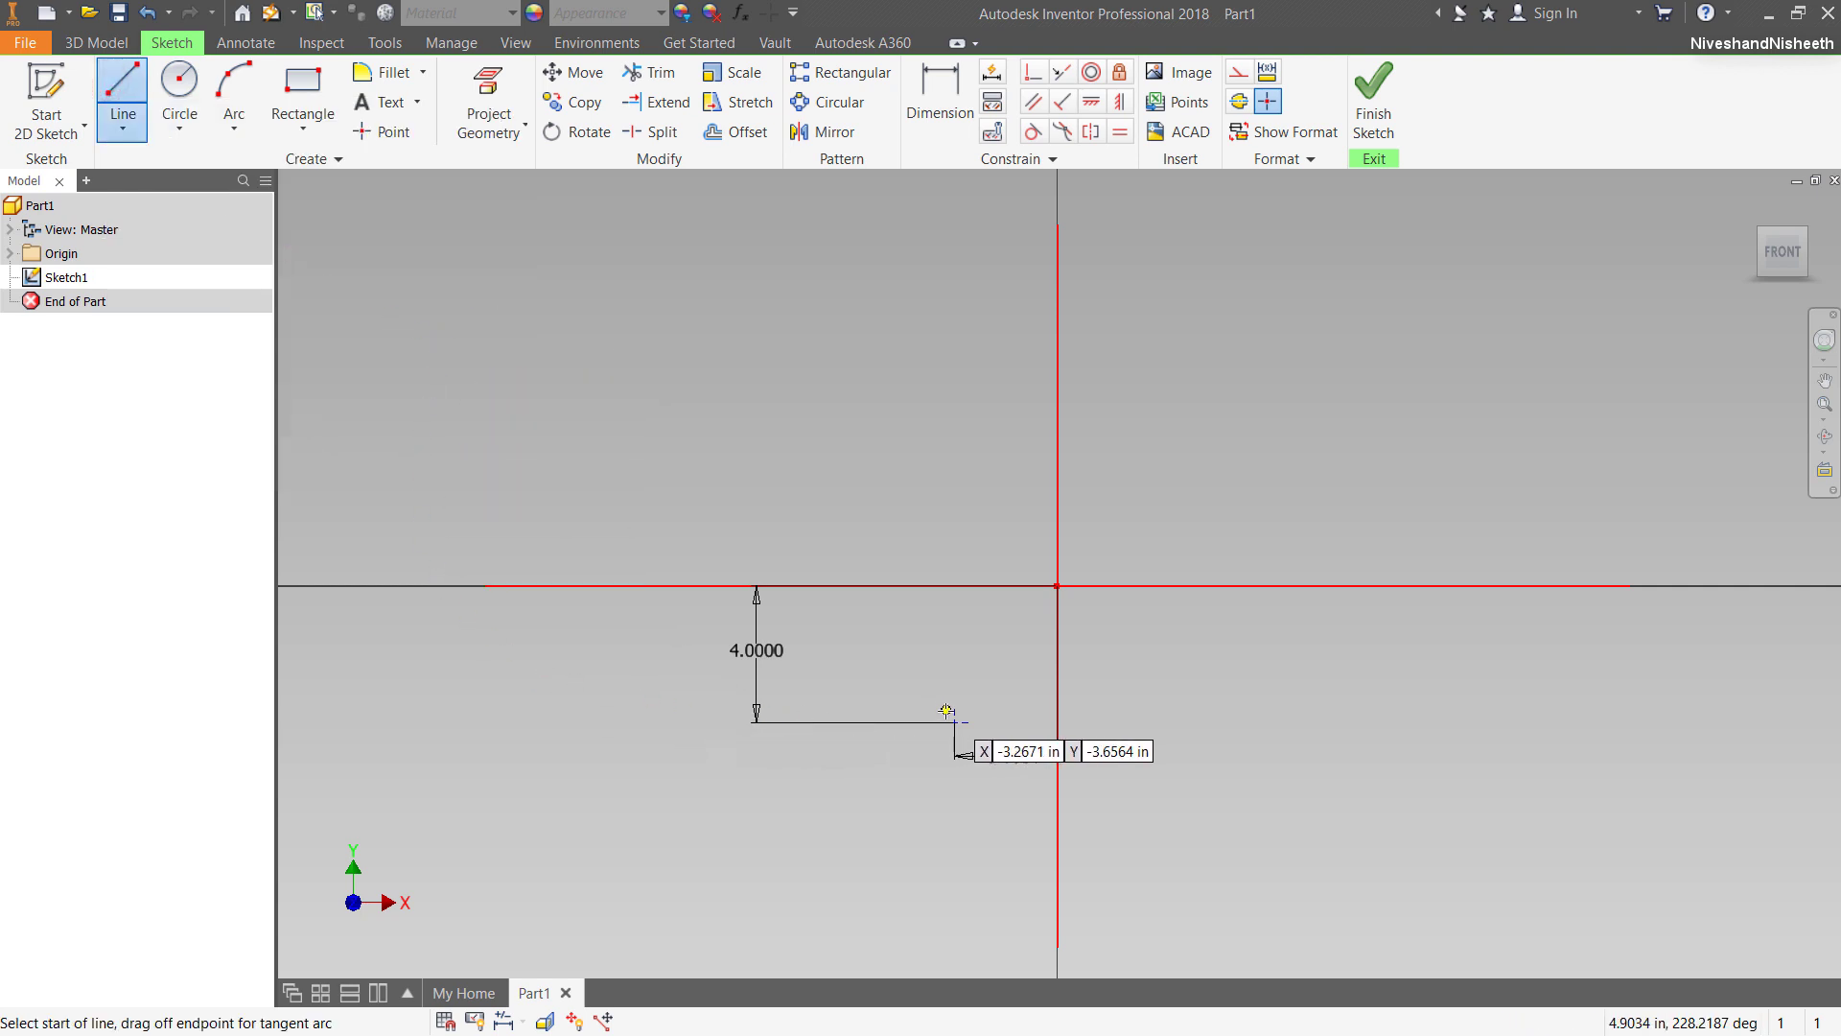
left_click(956, 721)
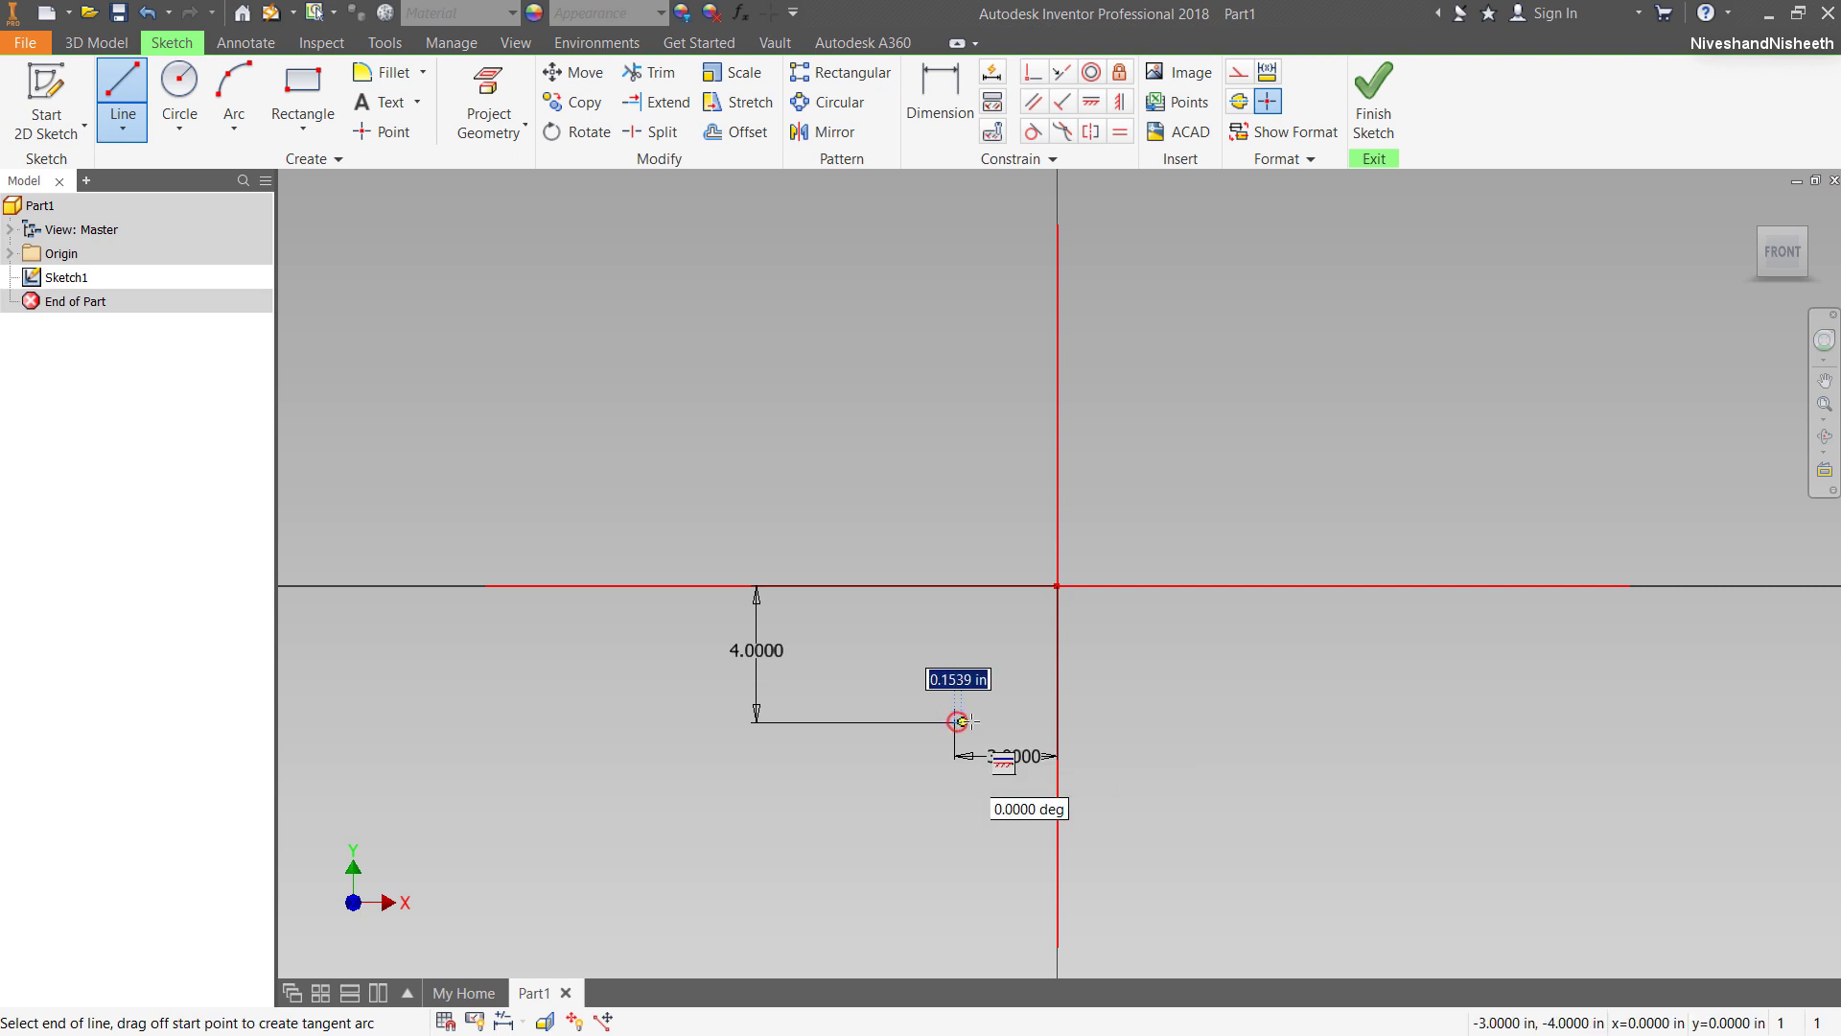
scroll(1021, 721, "down", 5)
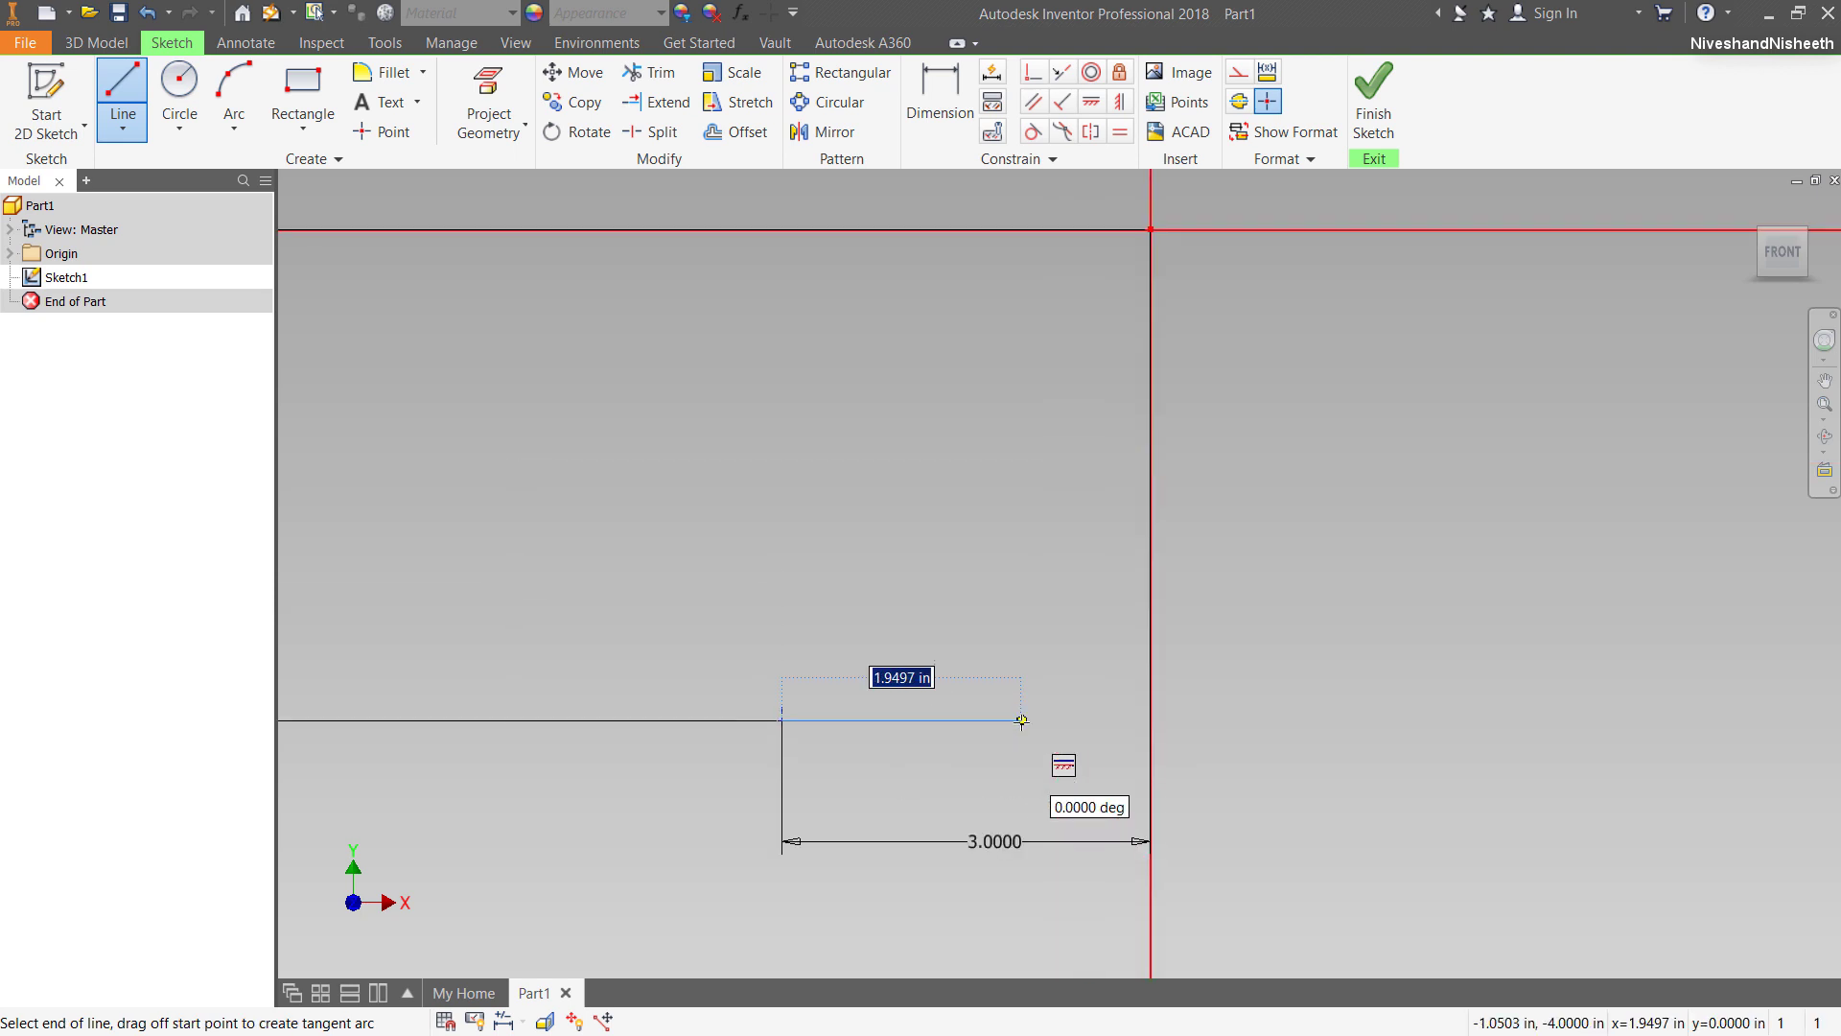
type("2.5000")
key("Return")
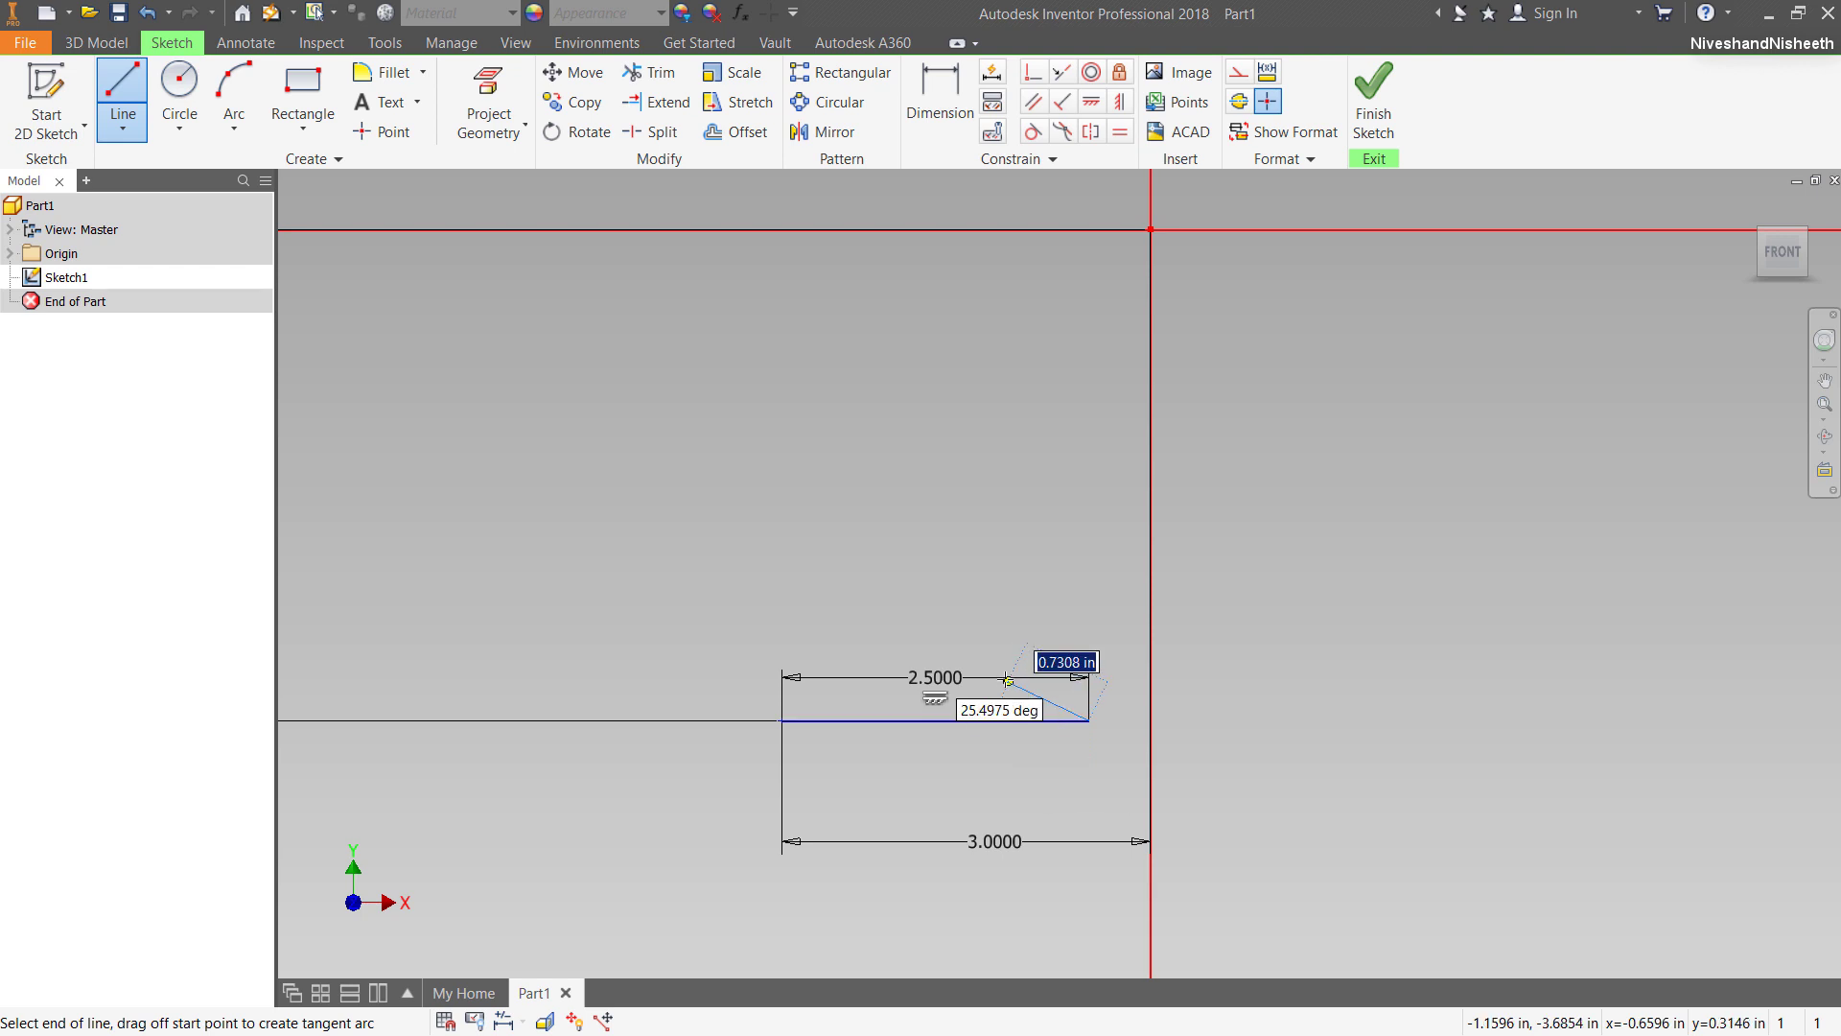
Close a right triangle with a sloping line to about 4.62 in above the sketch point and a vertical line back down to it.
scroll(1003, 650, "up", 2)
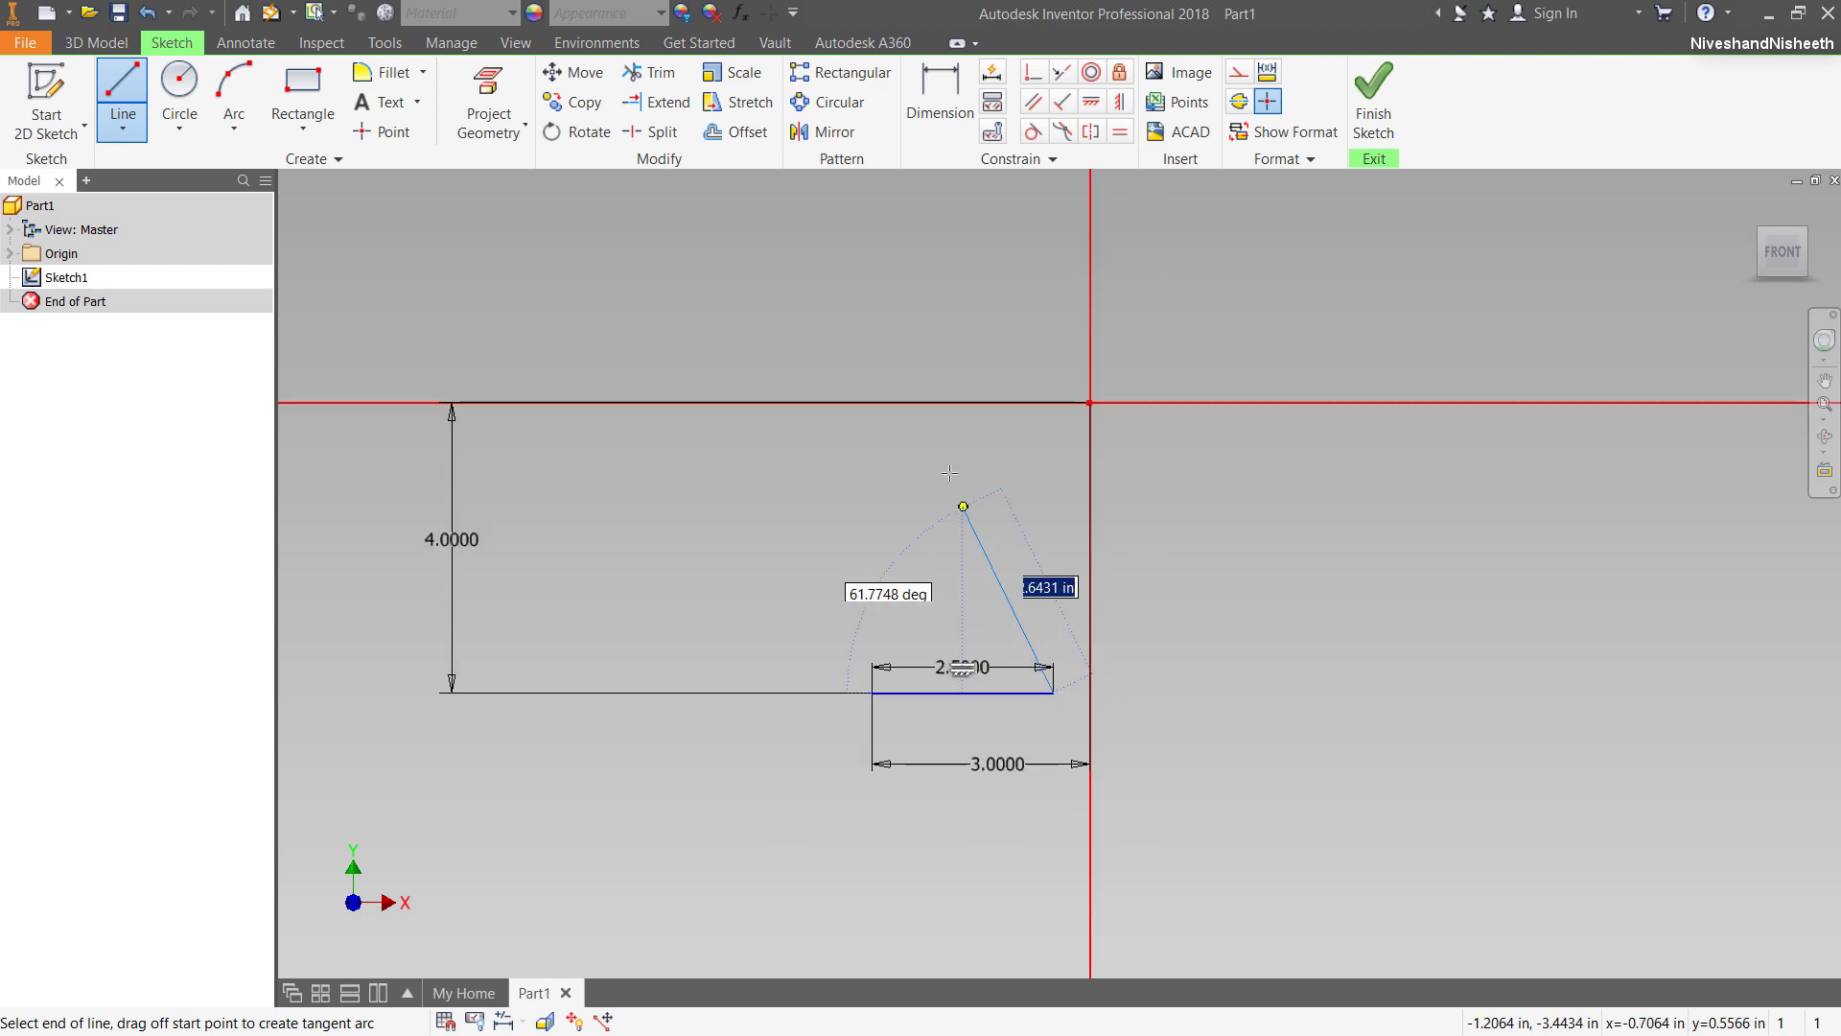
key("Escape")
left_click(871, 358)
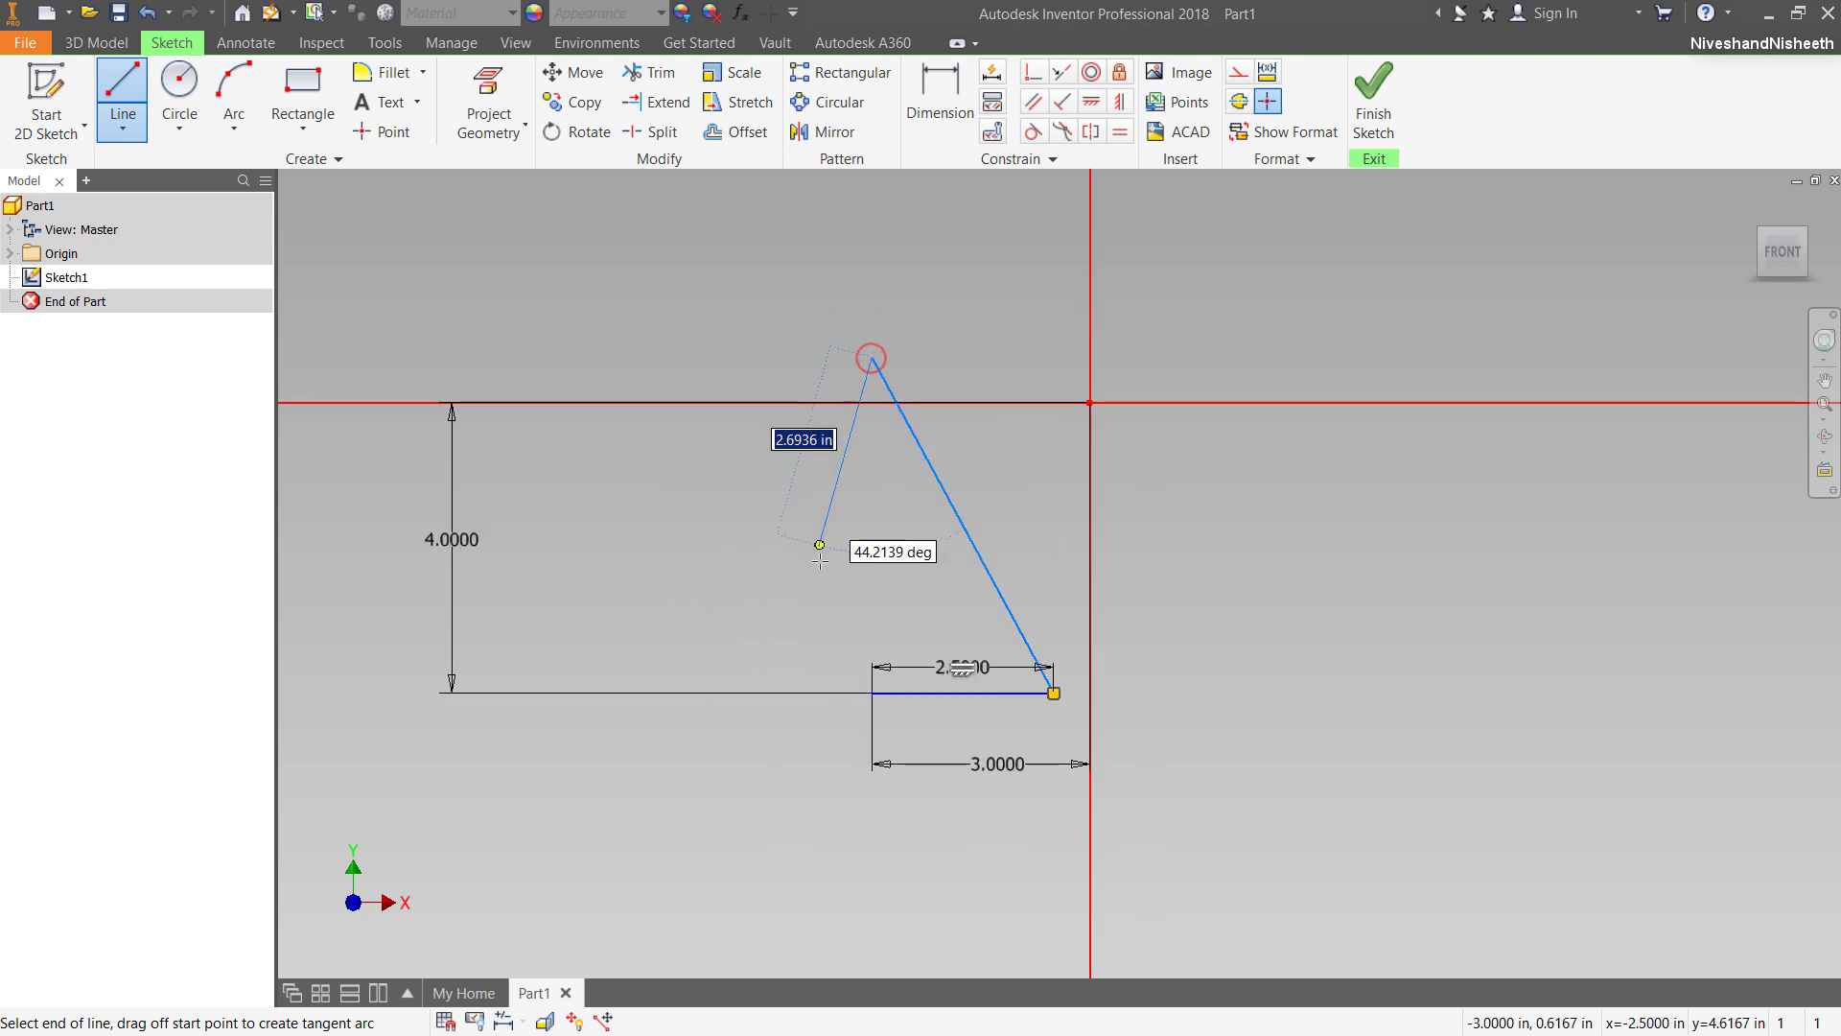
left_click(872, 692)
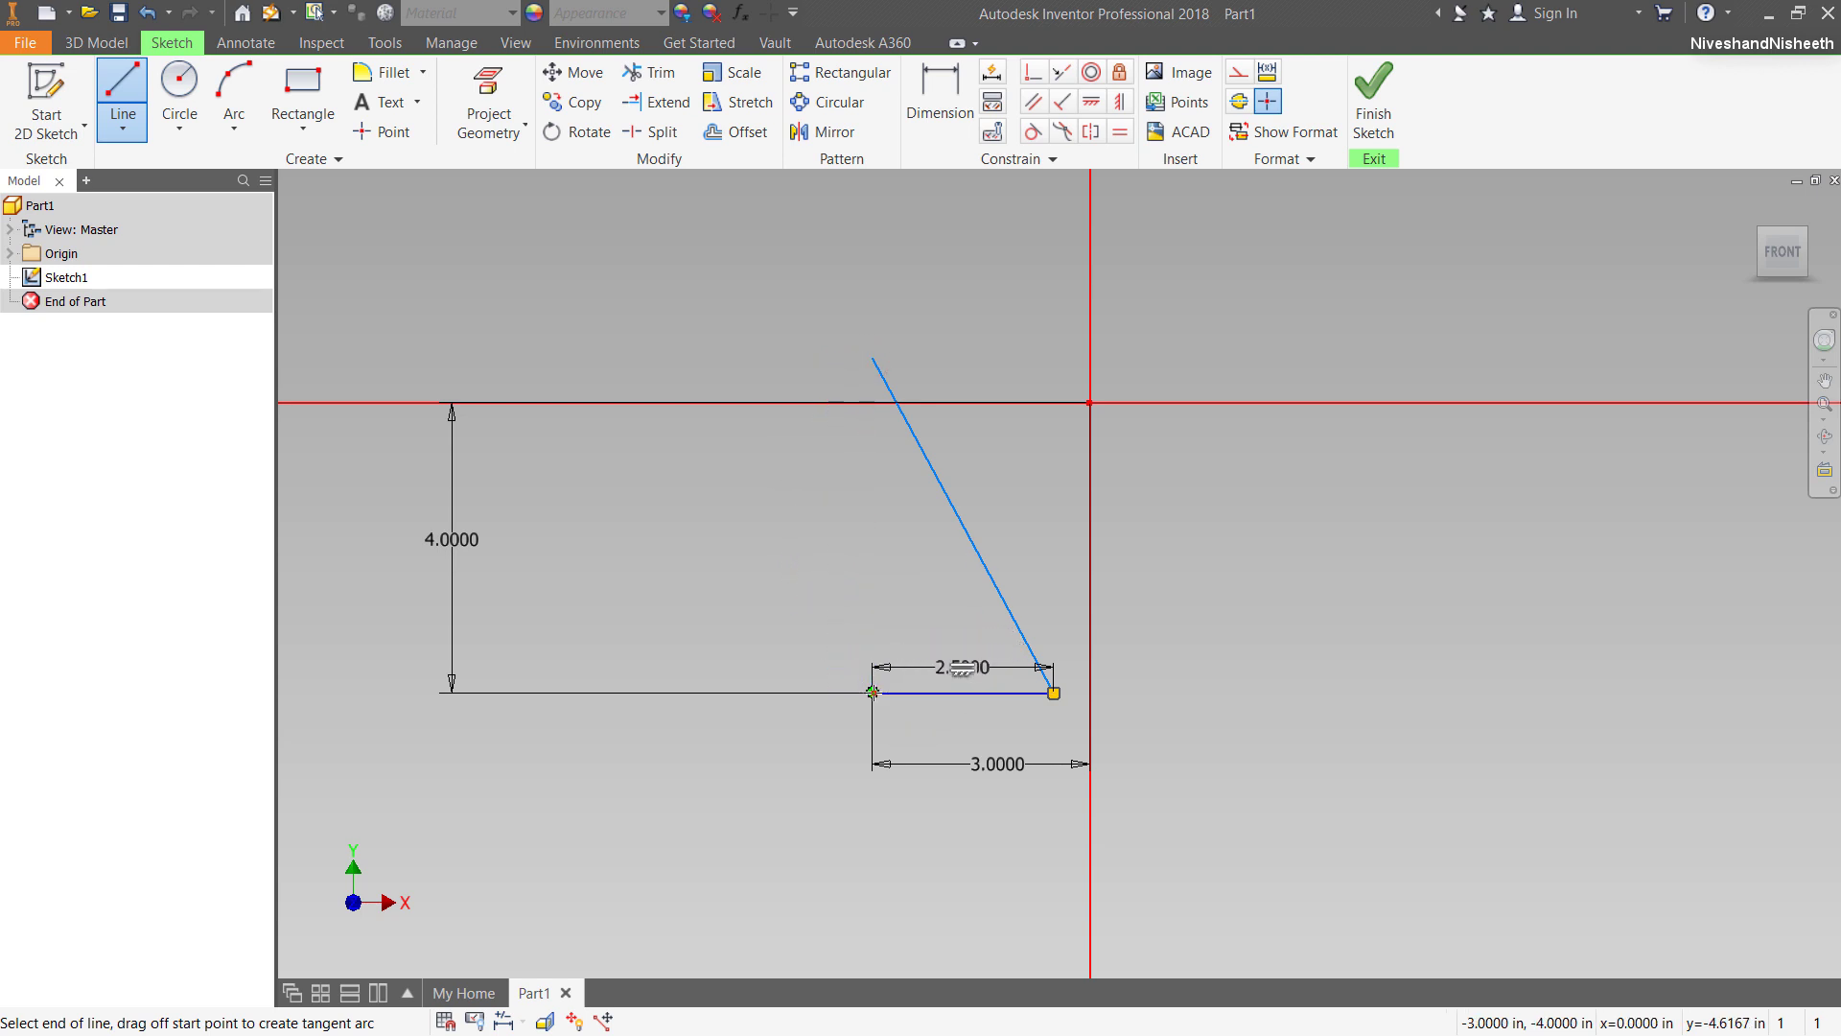
Dimension the triangle's vertical side as 6 in and finish the sketch.
right_click(808, 521)
left_click(779, 542)
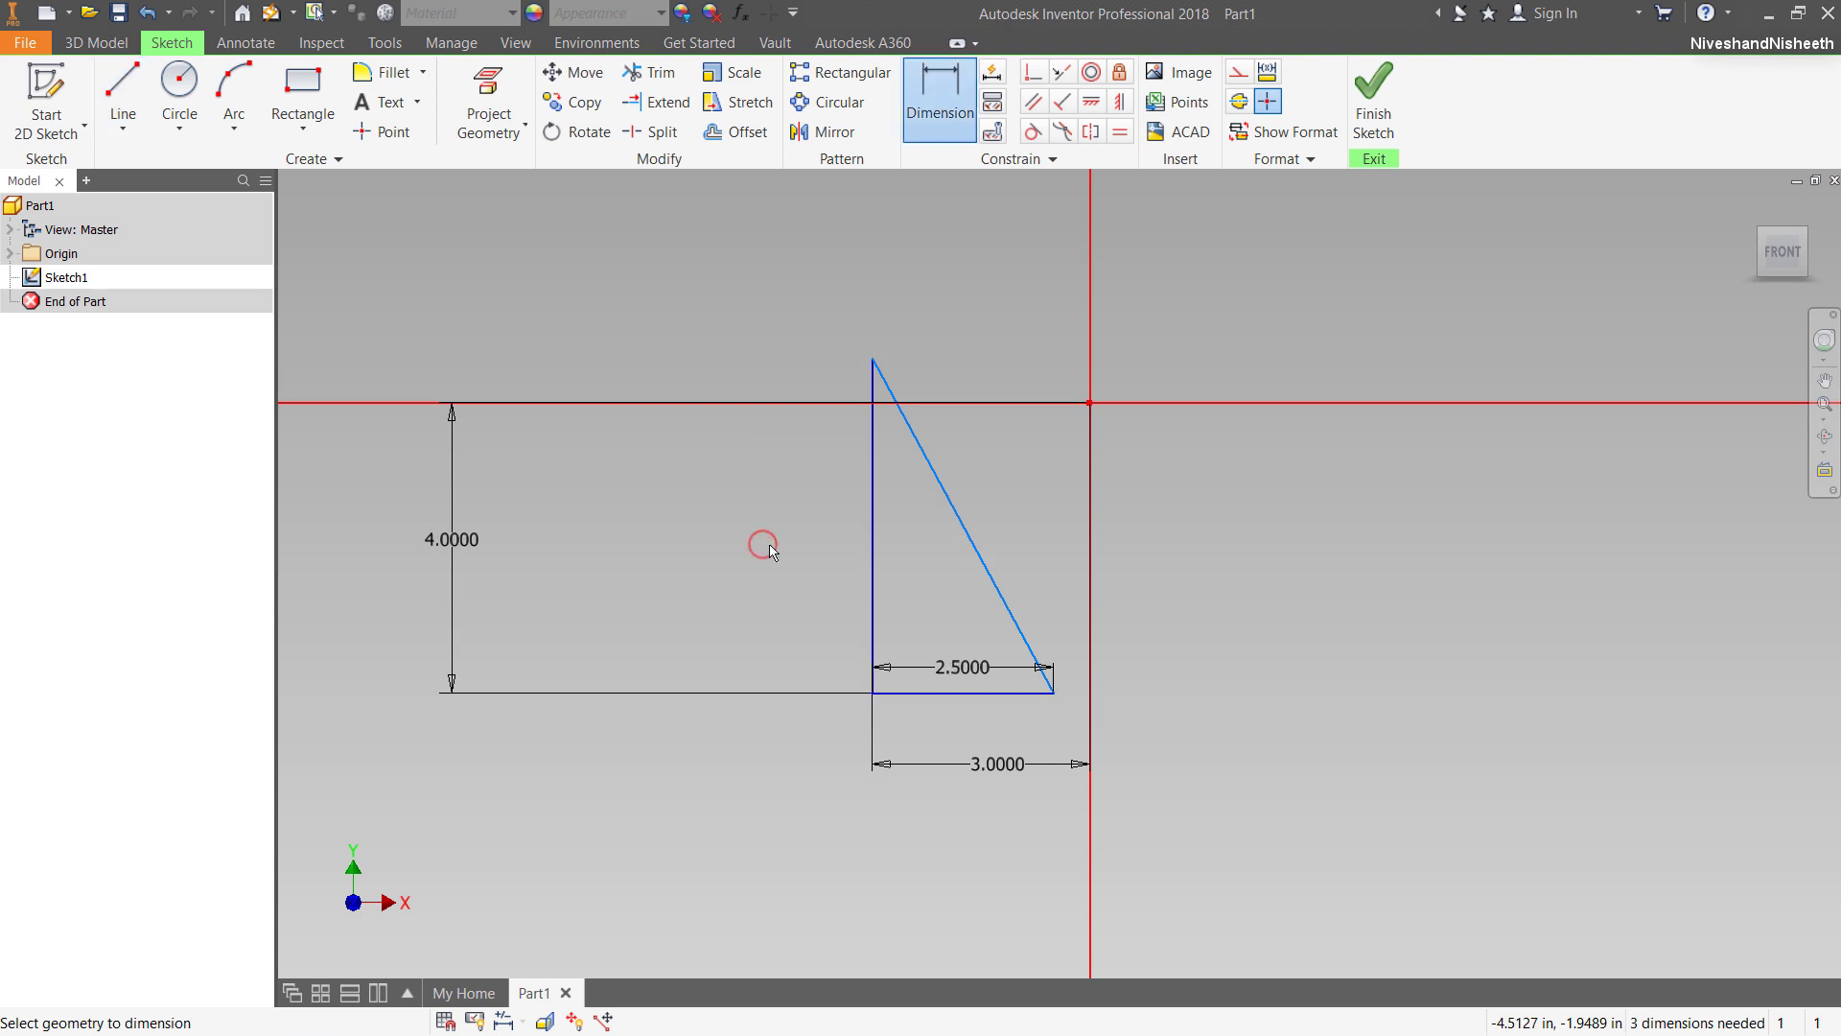
left_click(872, 553)
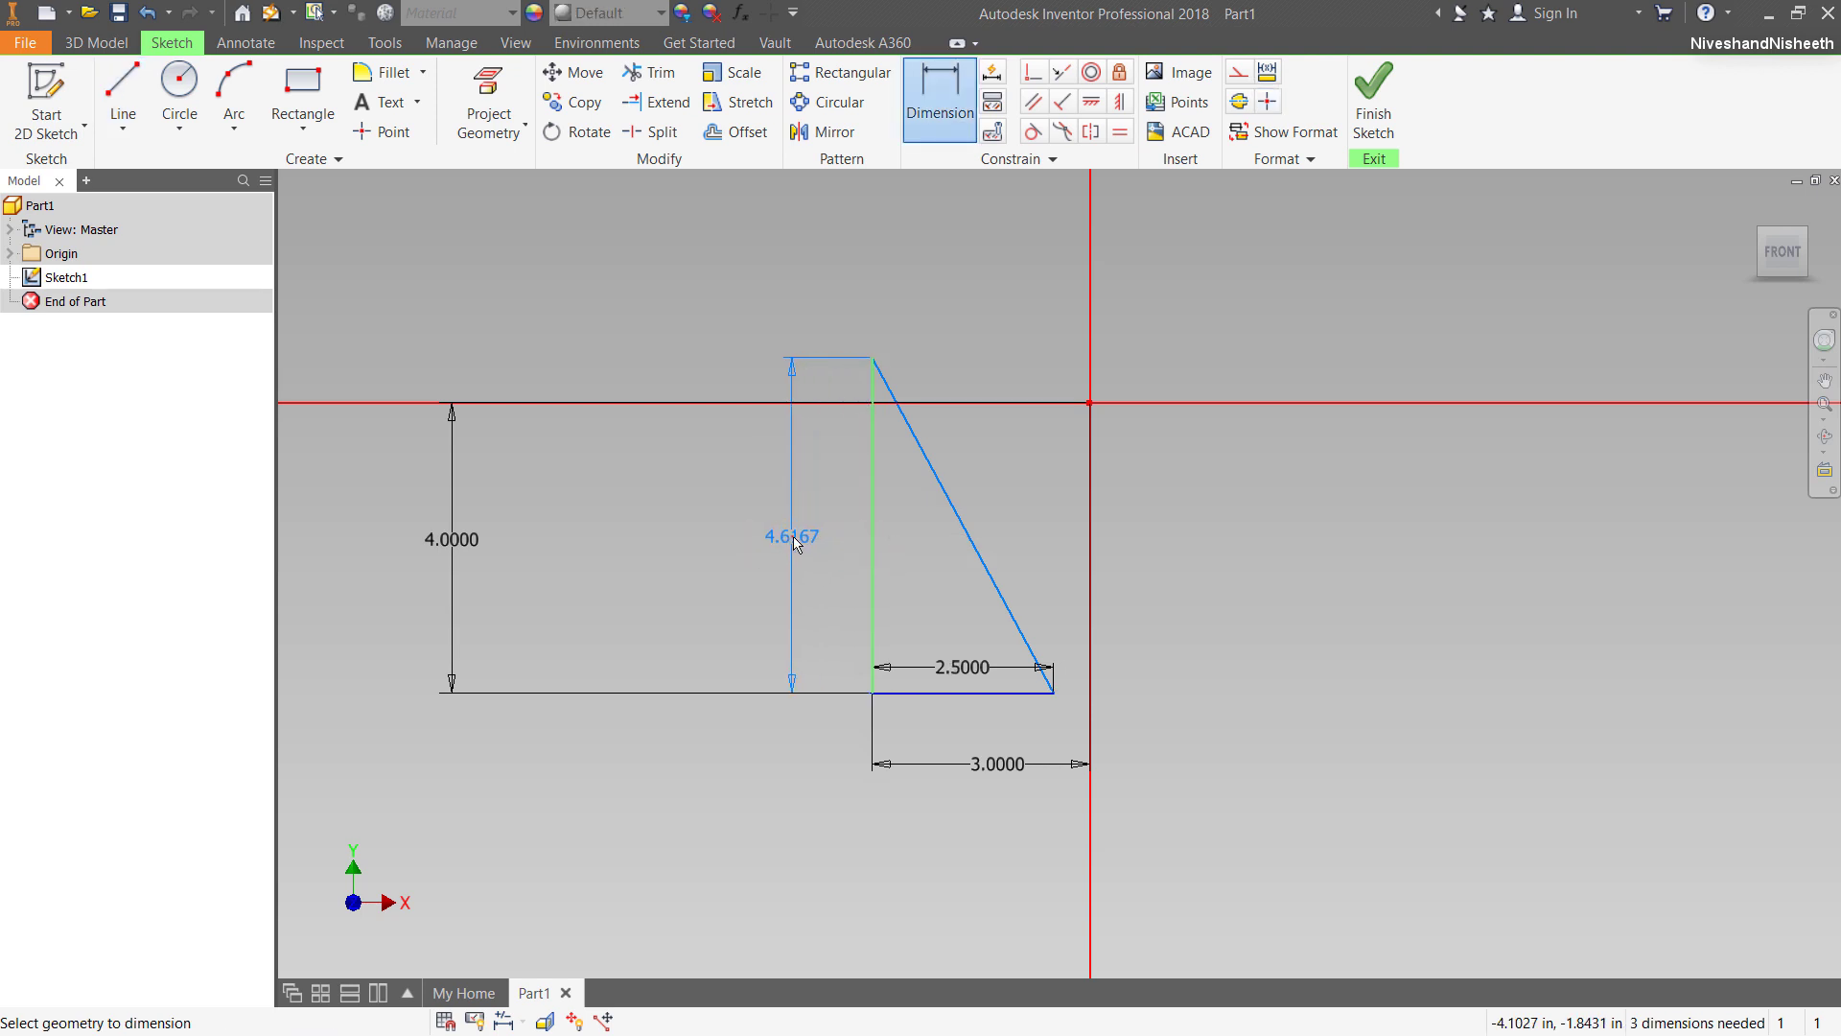
left_click(792, 513)
type("6")
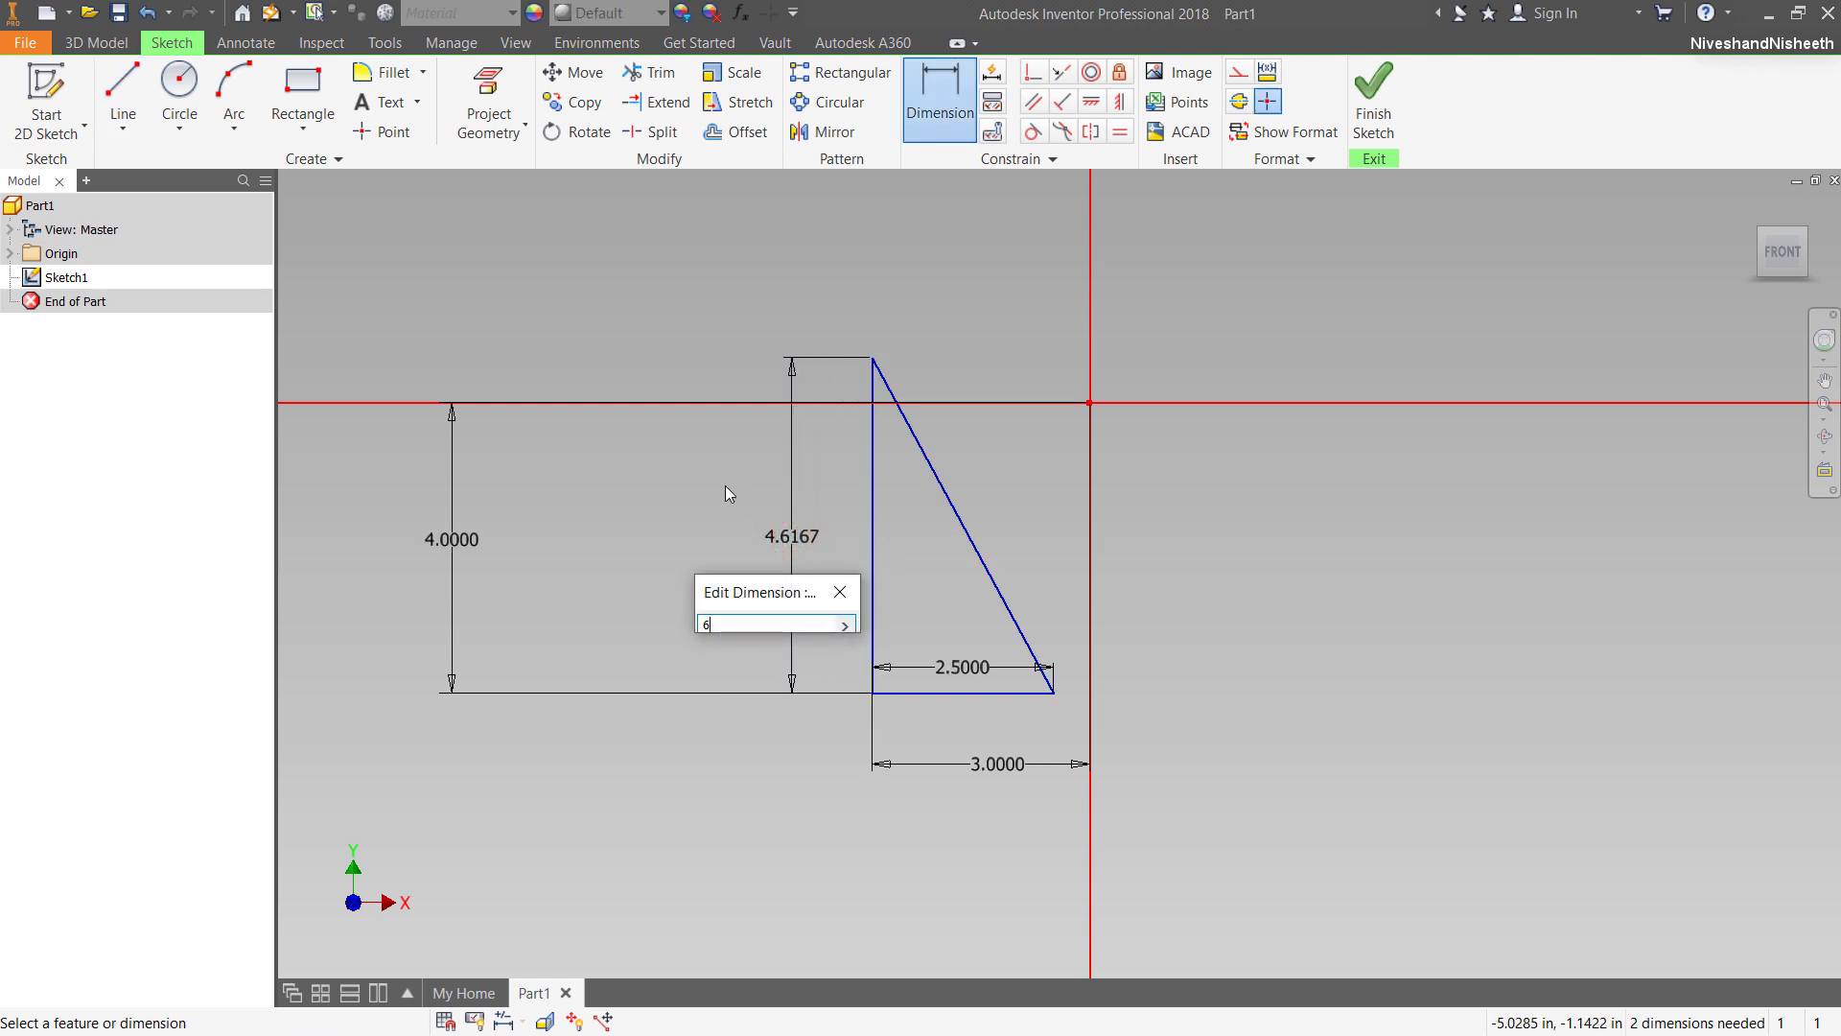
key("Return")
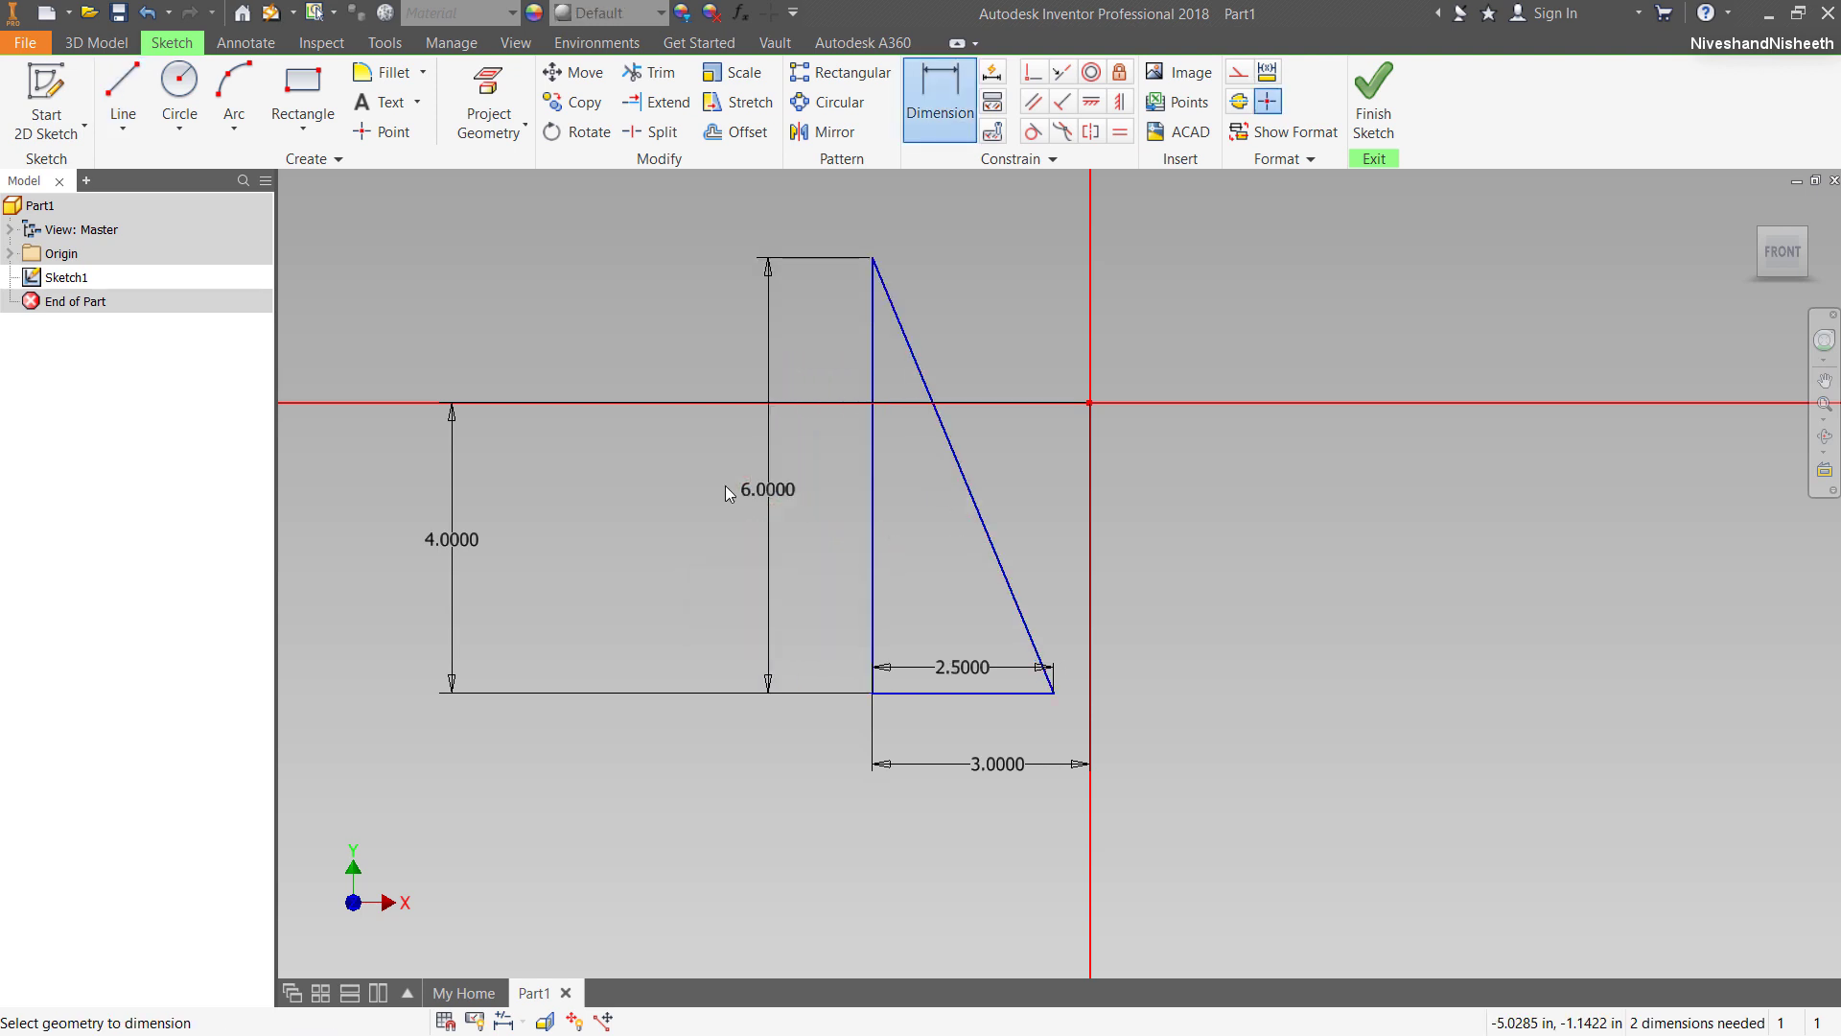
left_click(1376, 93)
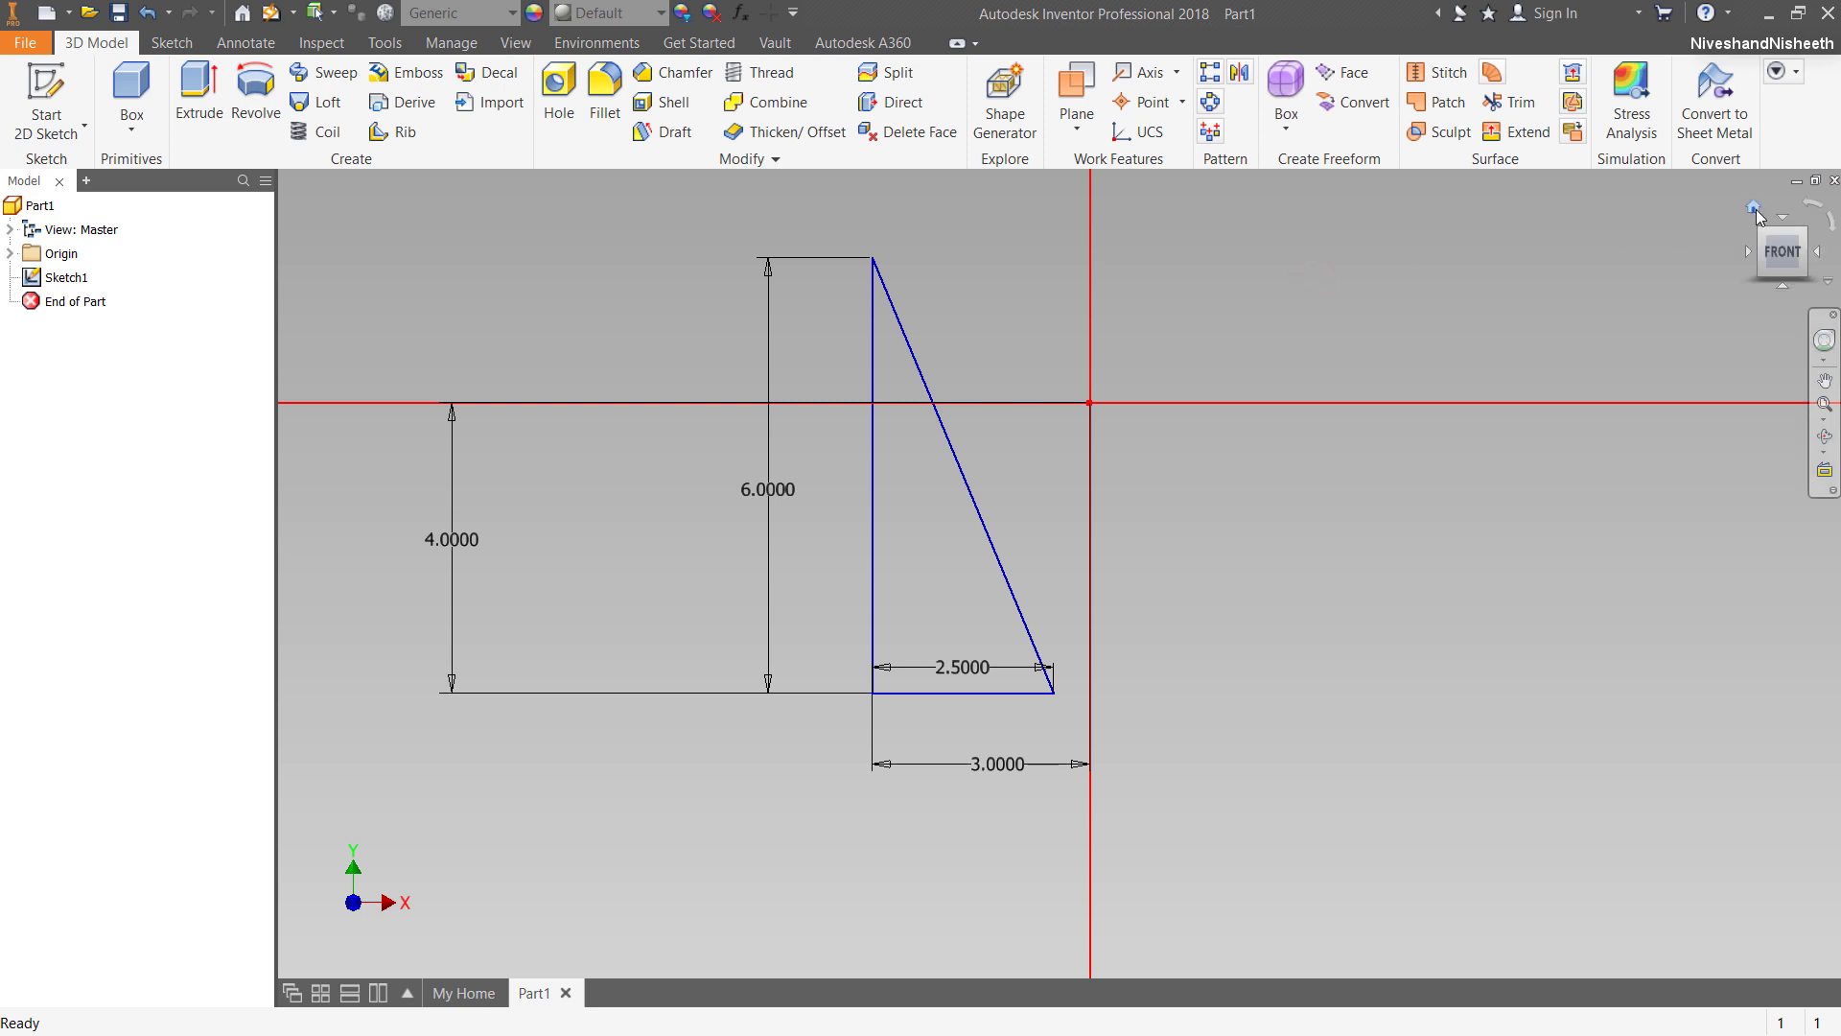
Revolve the triangle profile fully around its vertical side to create a solid cone.
left_click(1755, 209)
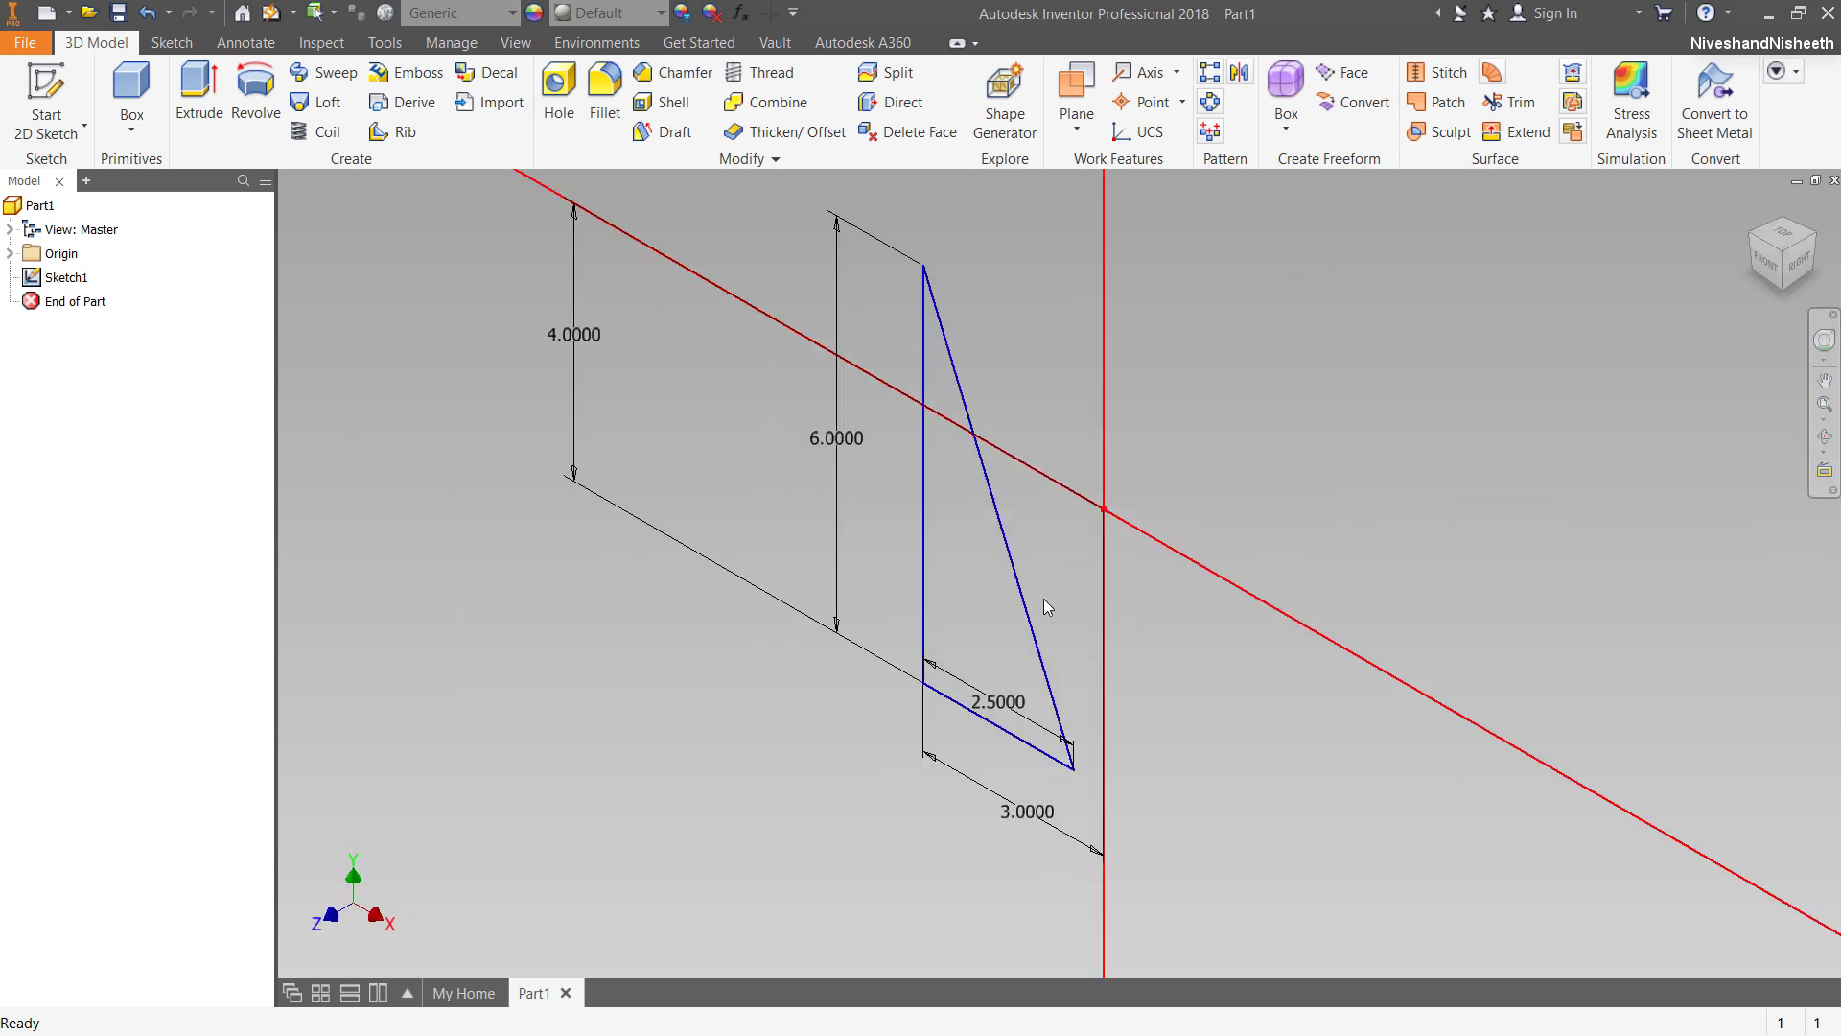
left_click(705, 426)
left_click(255, 96)
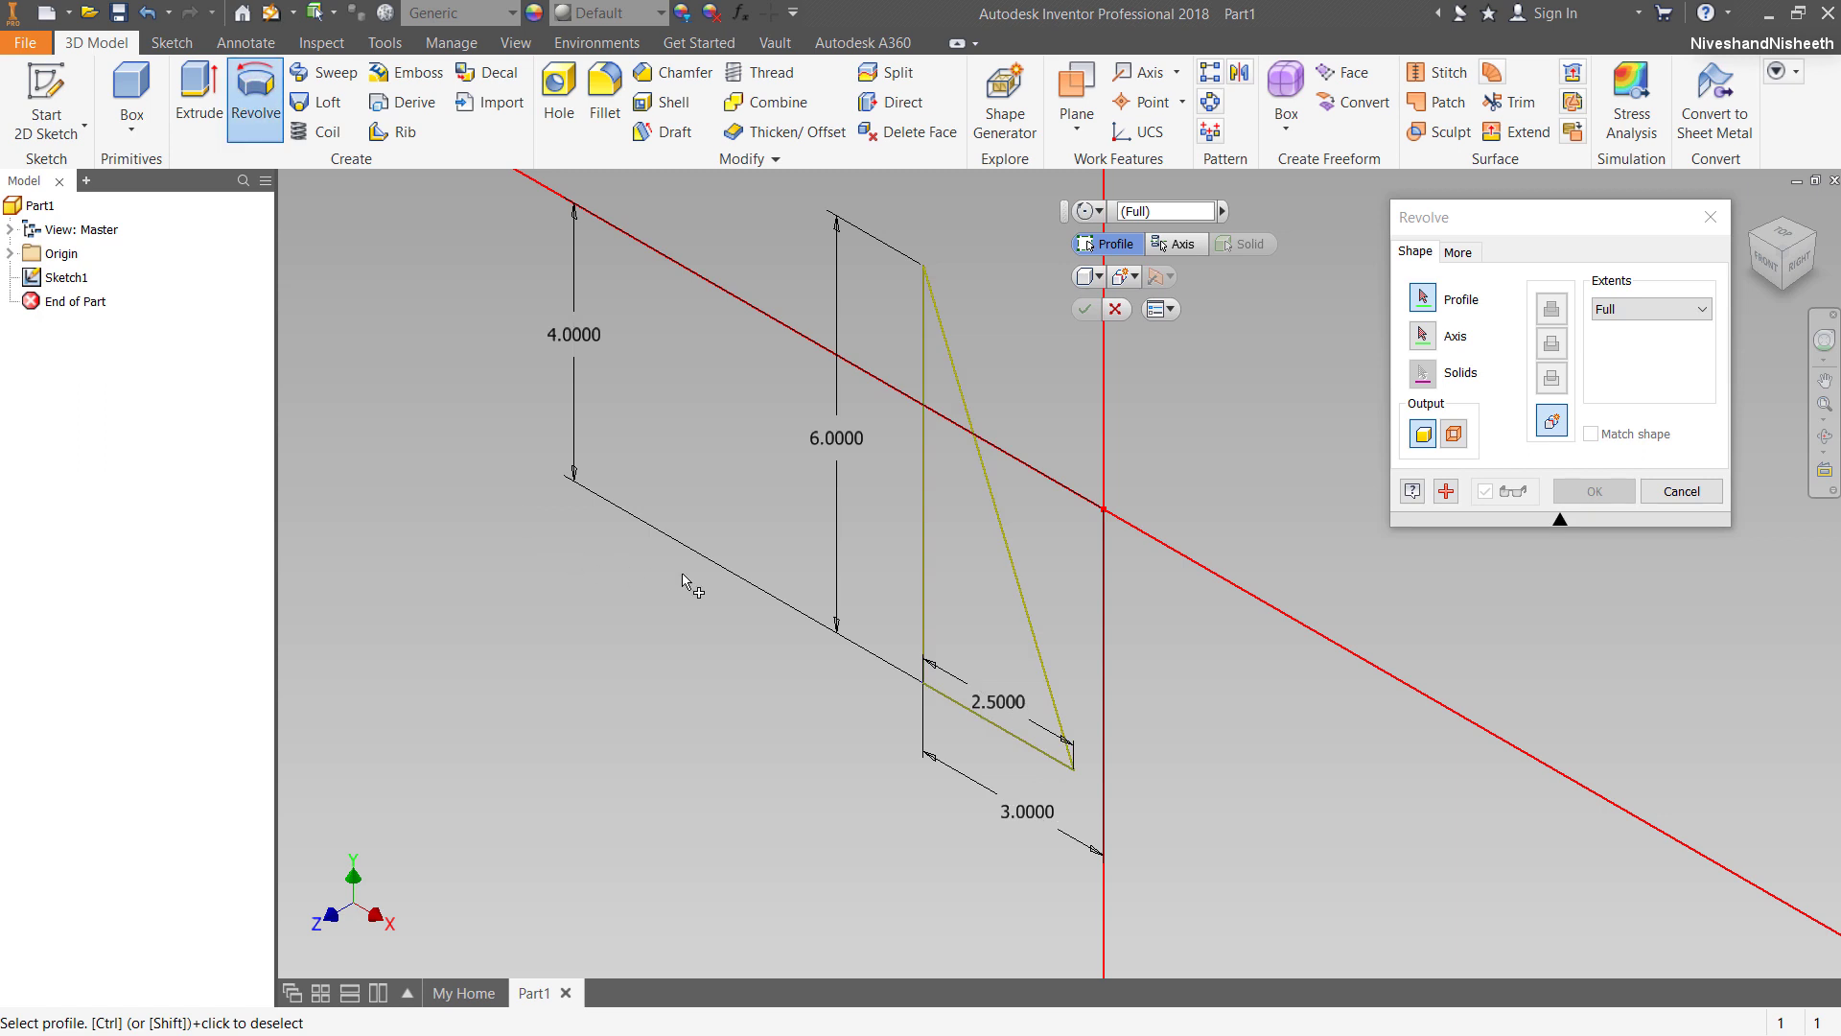
left_click(967, 559)
left_click(1463, 214)
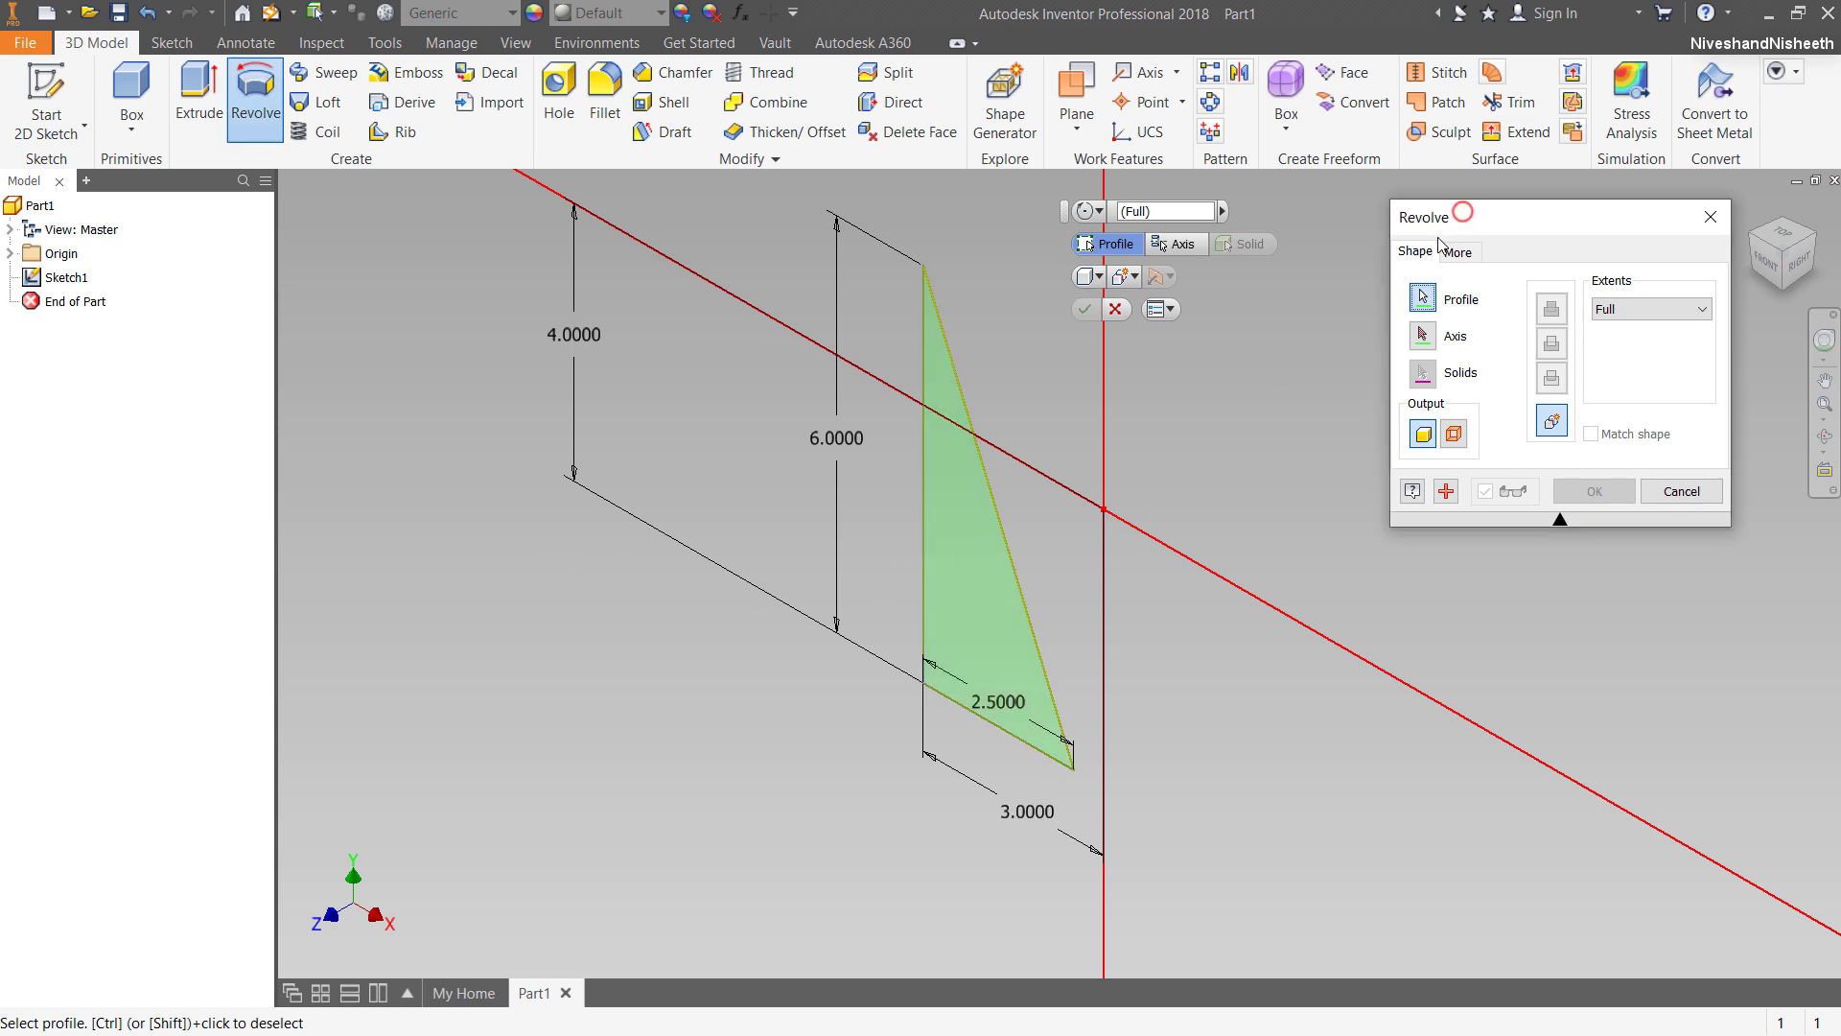
left_click(1423, 338)
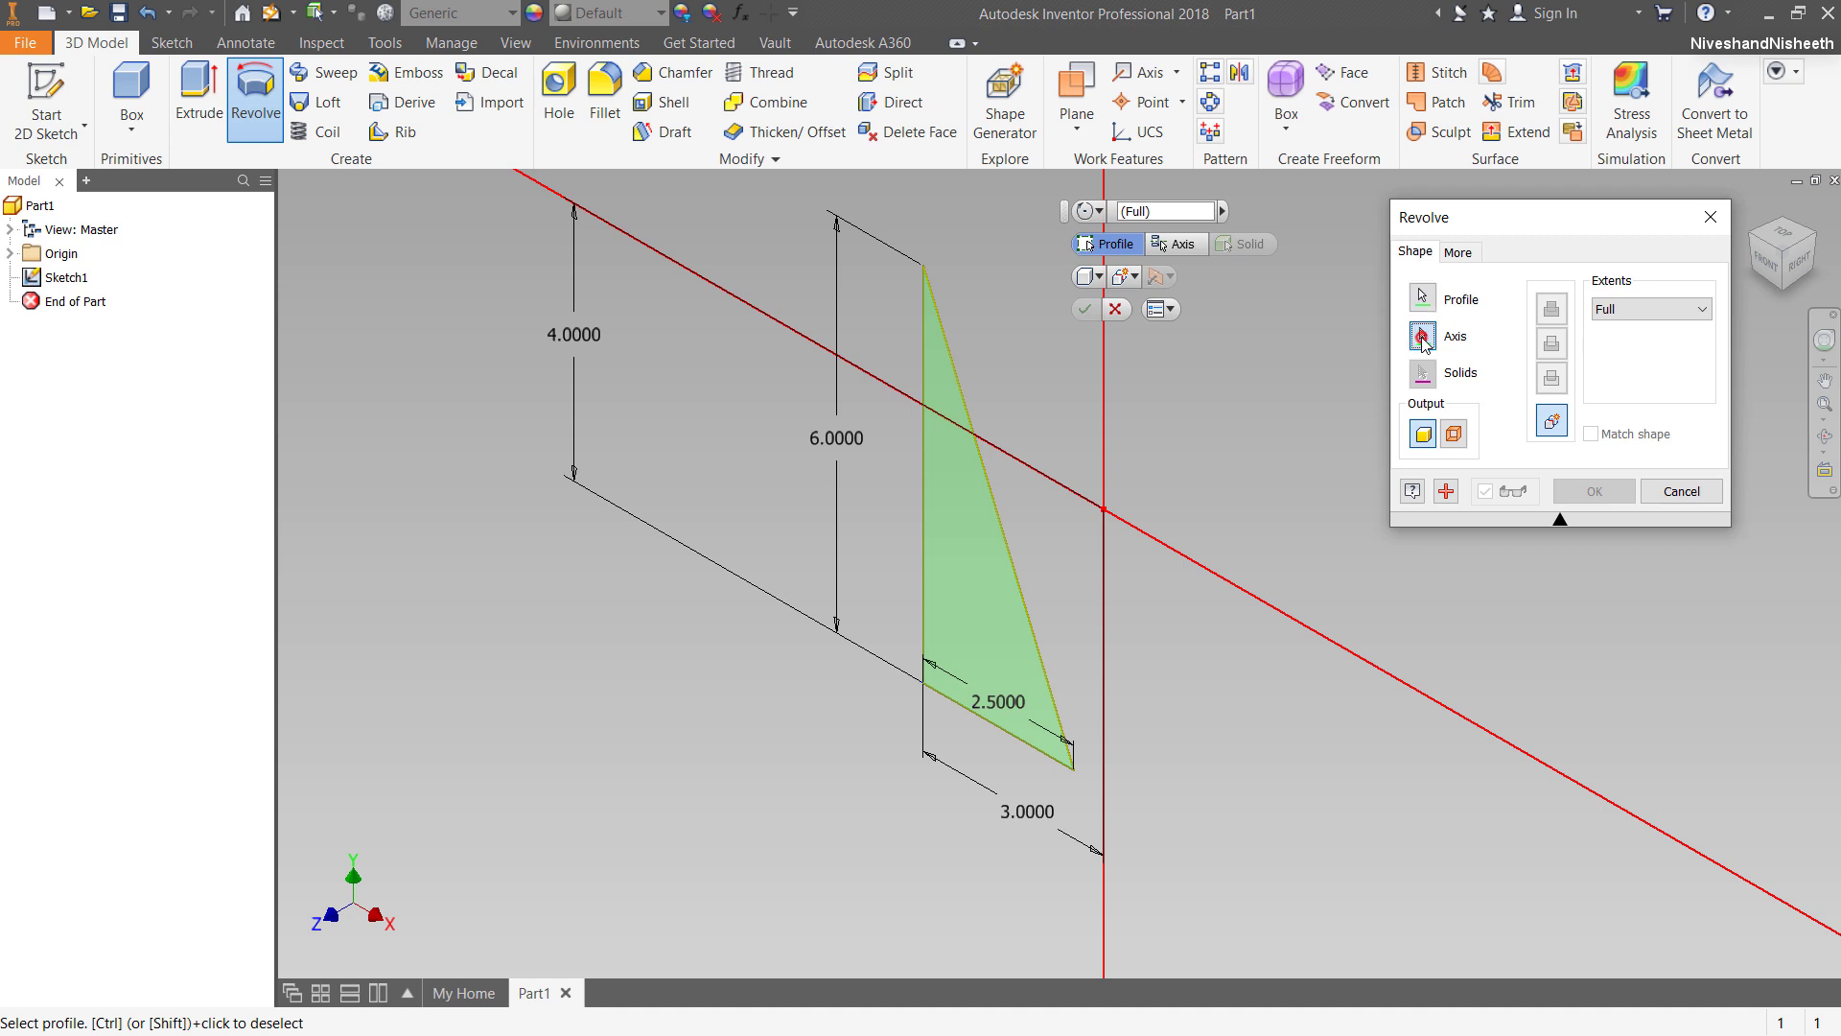
left_click(924, 513)
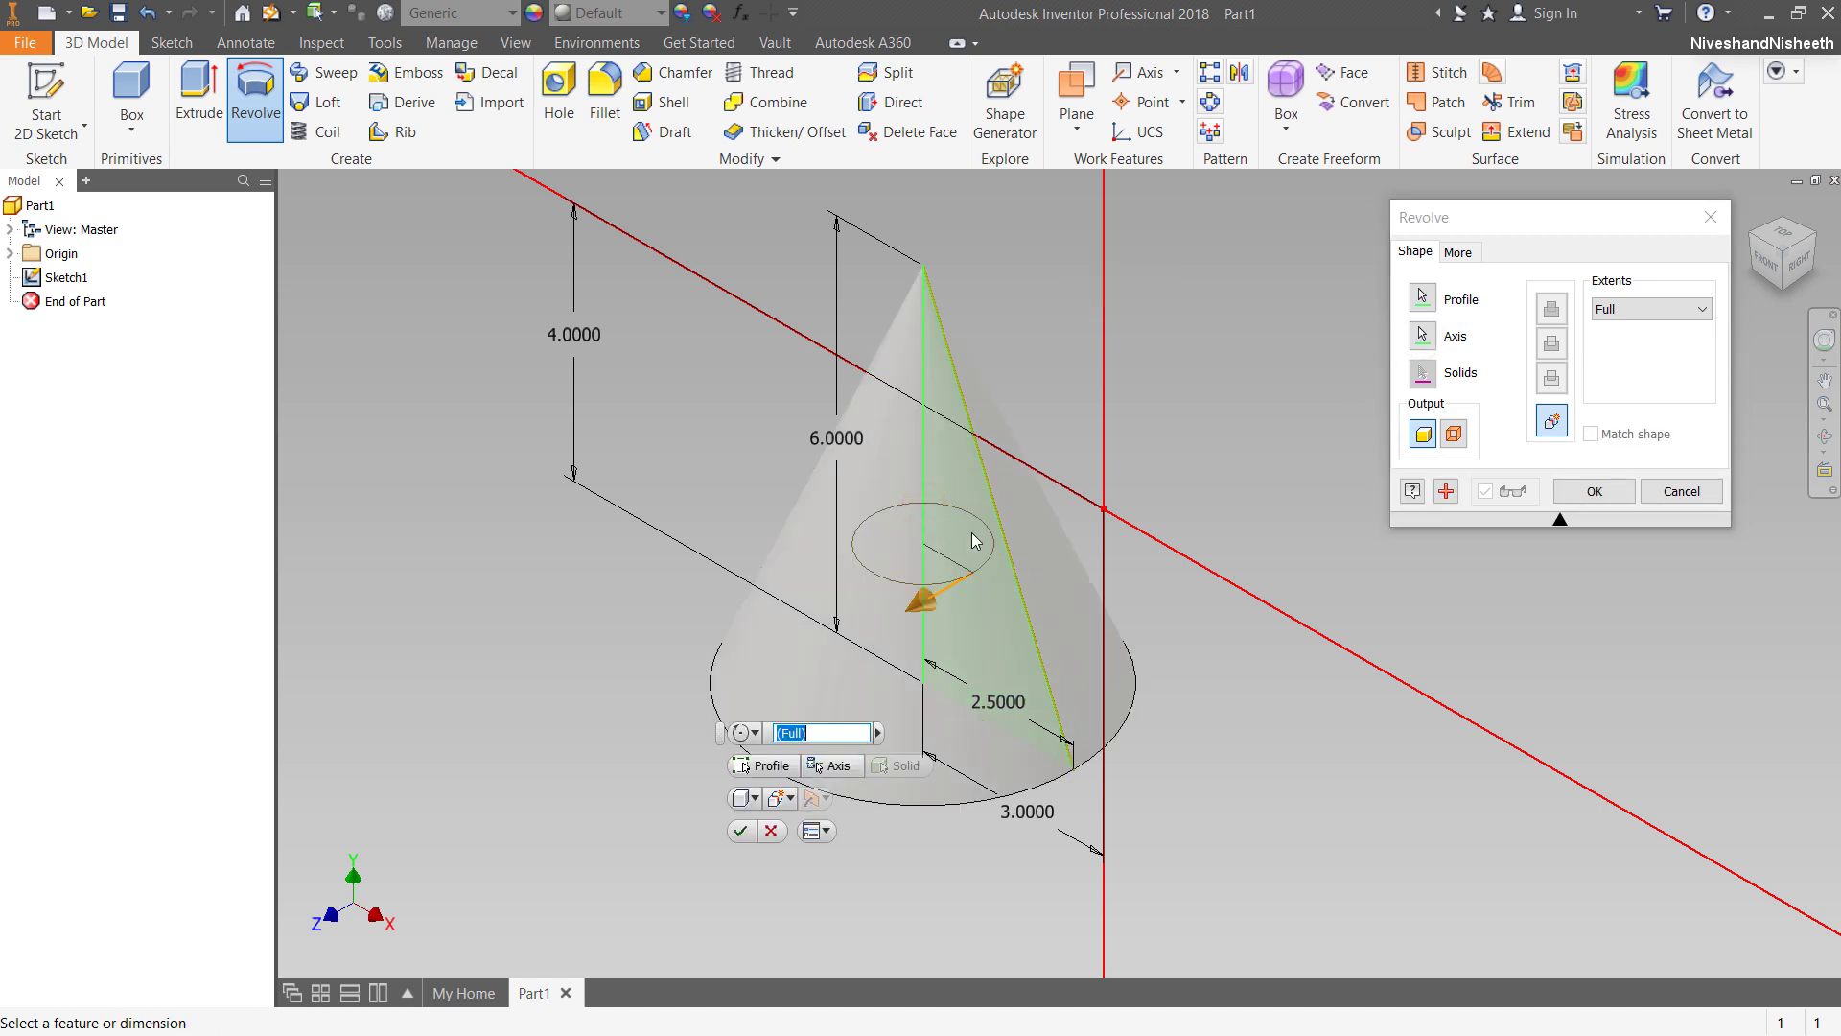
left_click(1594, 491)
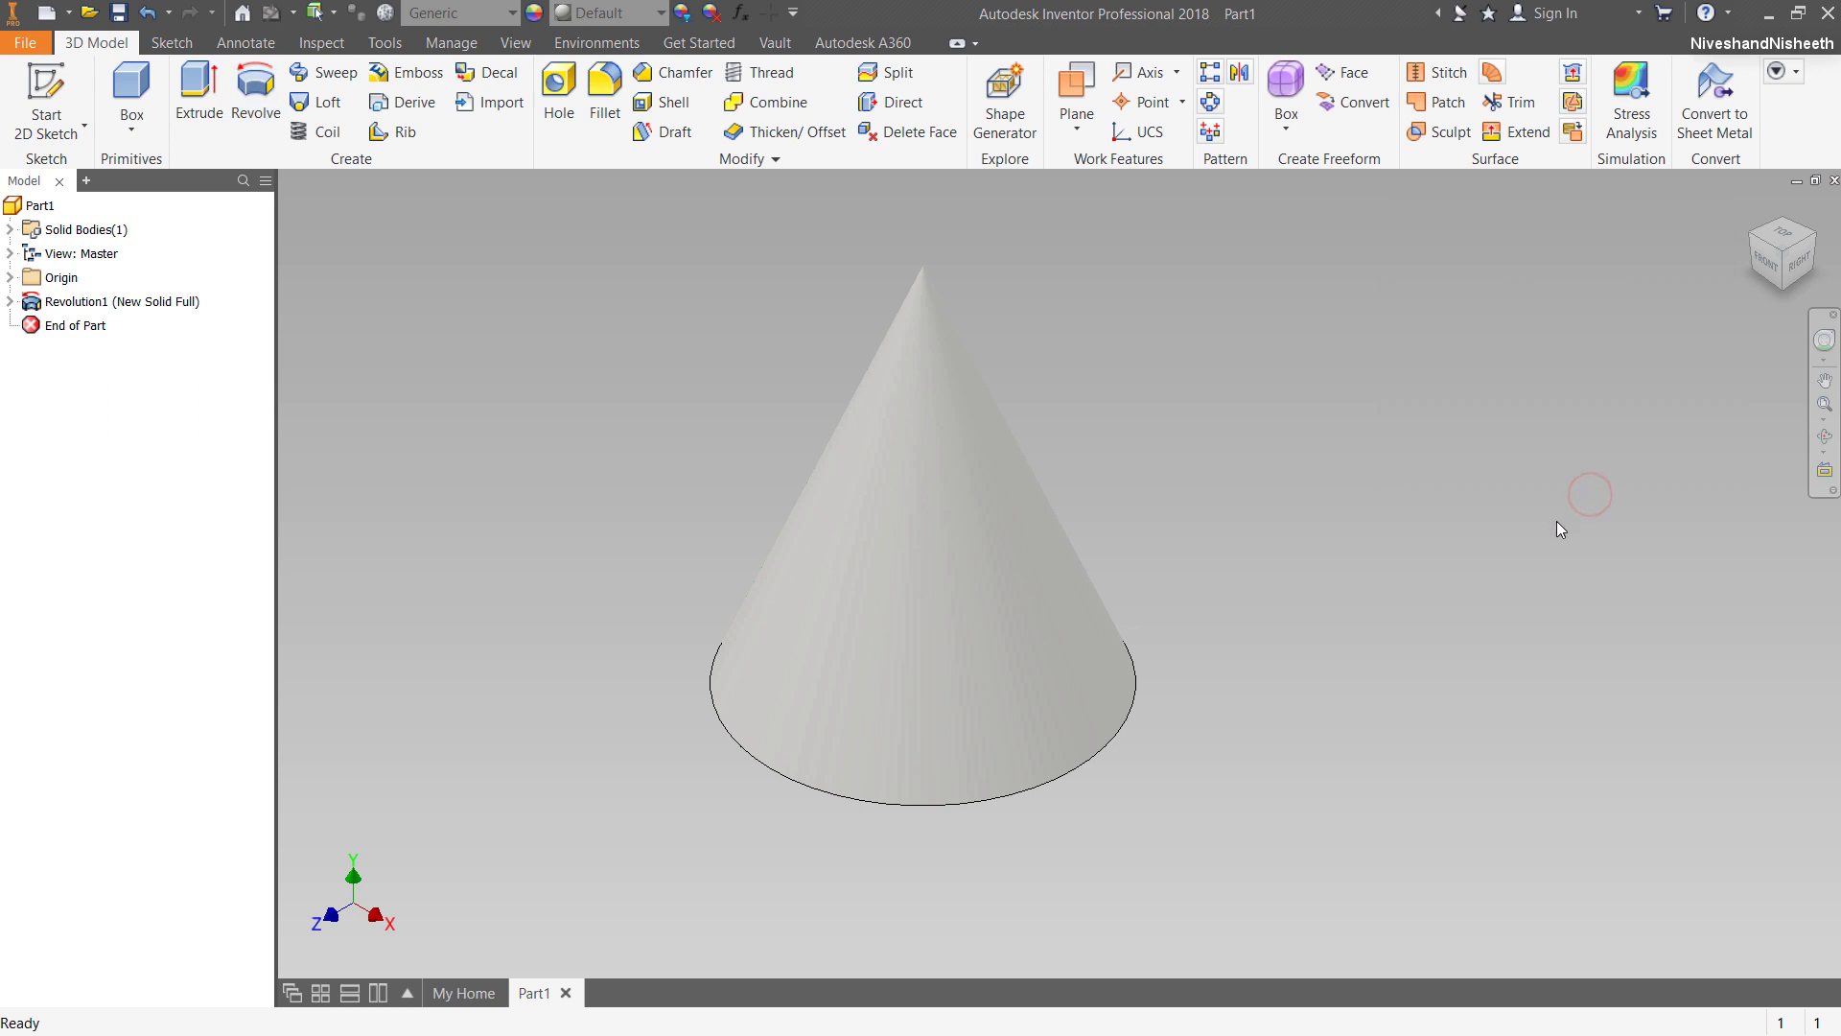
Turn on the visibility of the sketch used by the cone's revolution feature.
left_click(1825, 404)
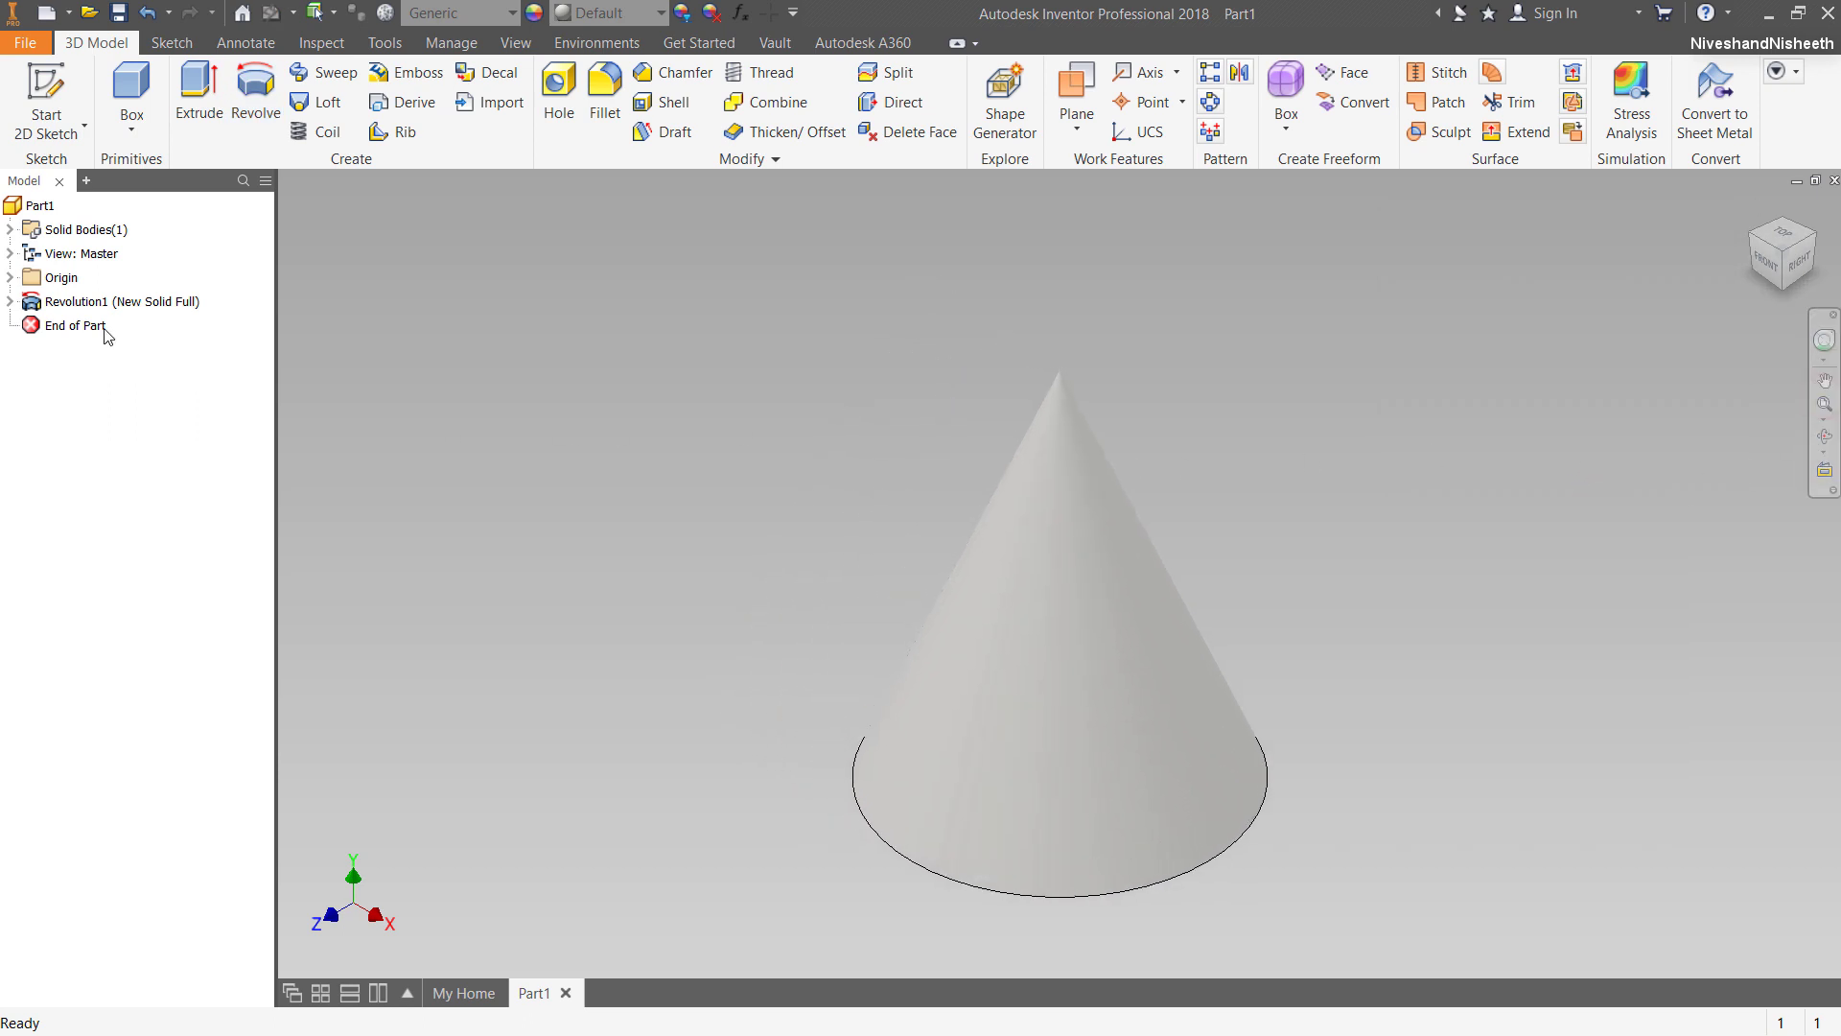
left_click(9, 301)
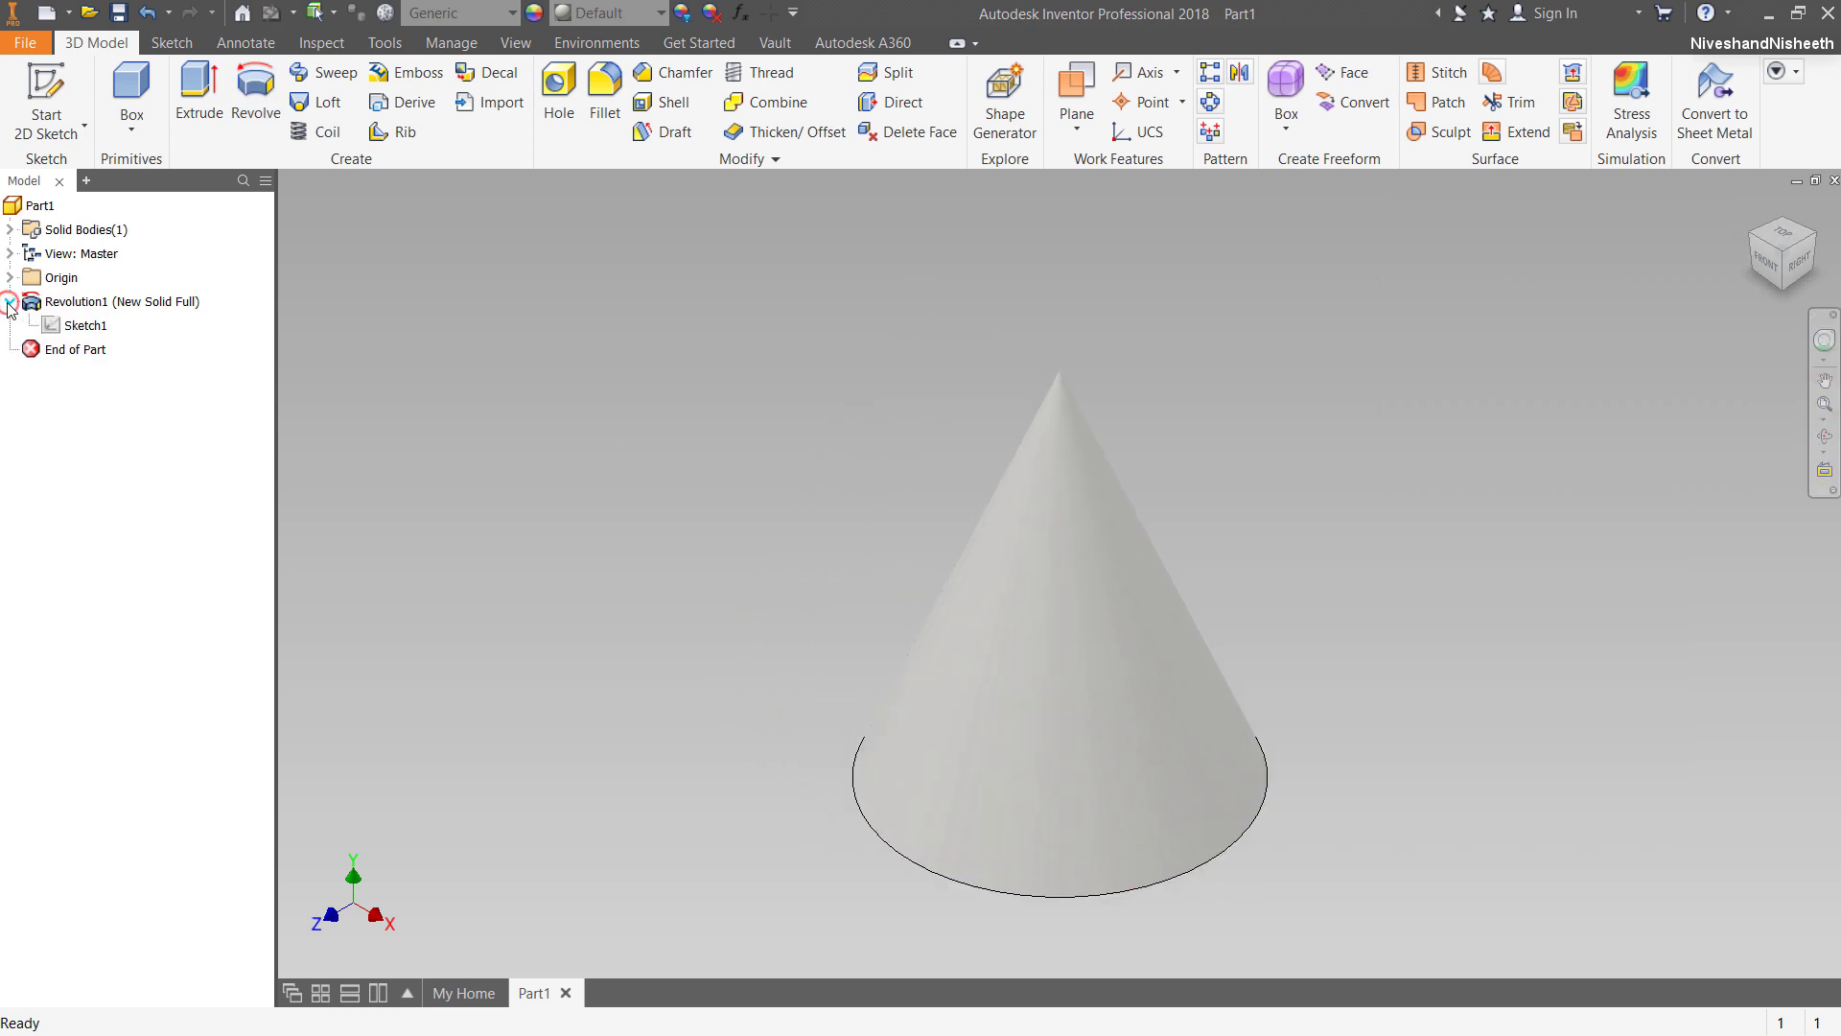
left_click(59, 327)
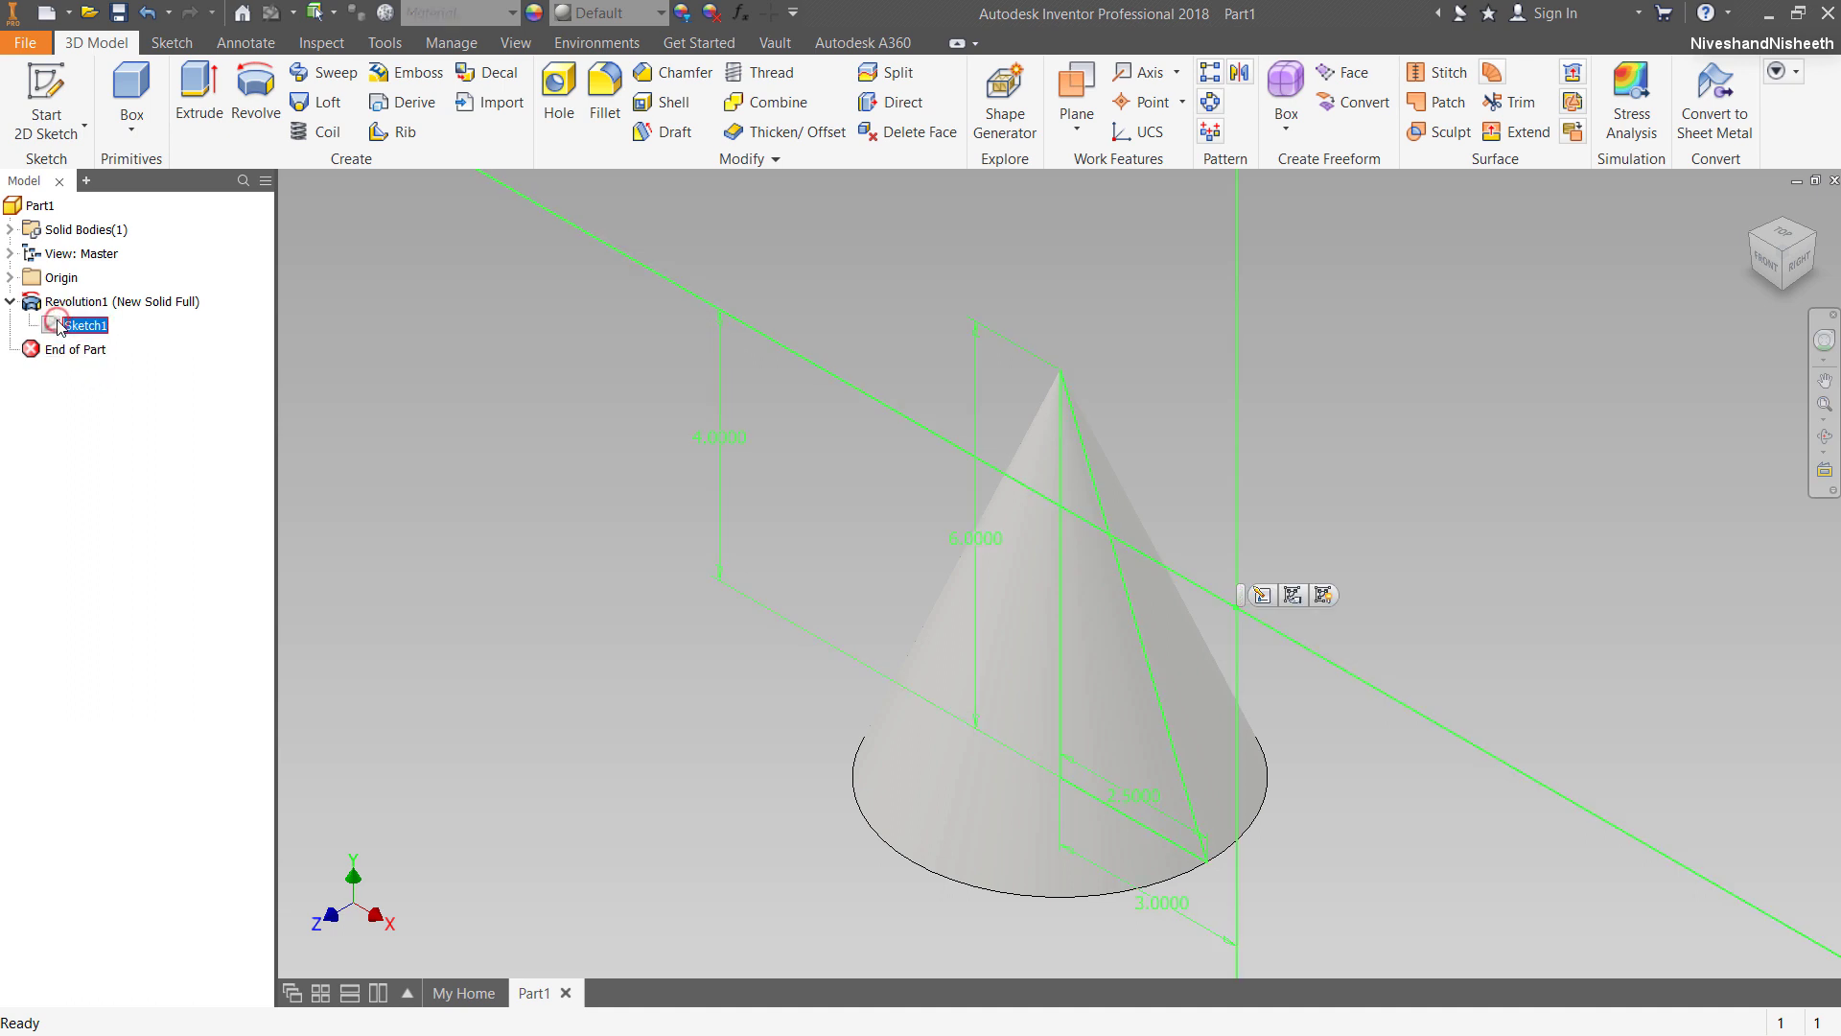
right_click(59, 327)
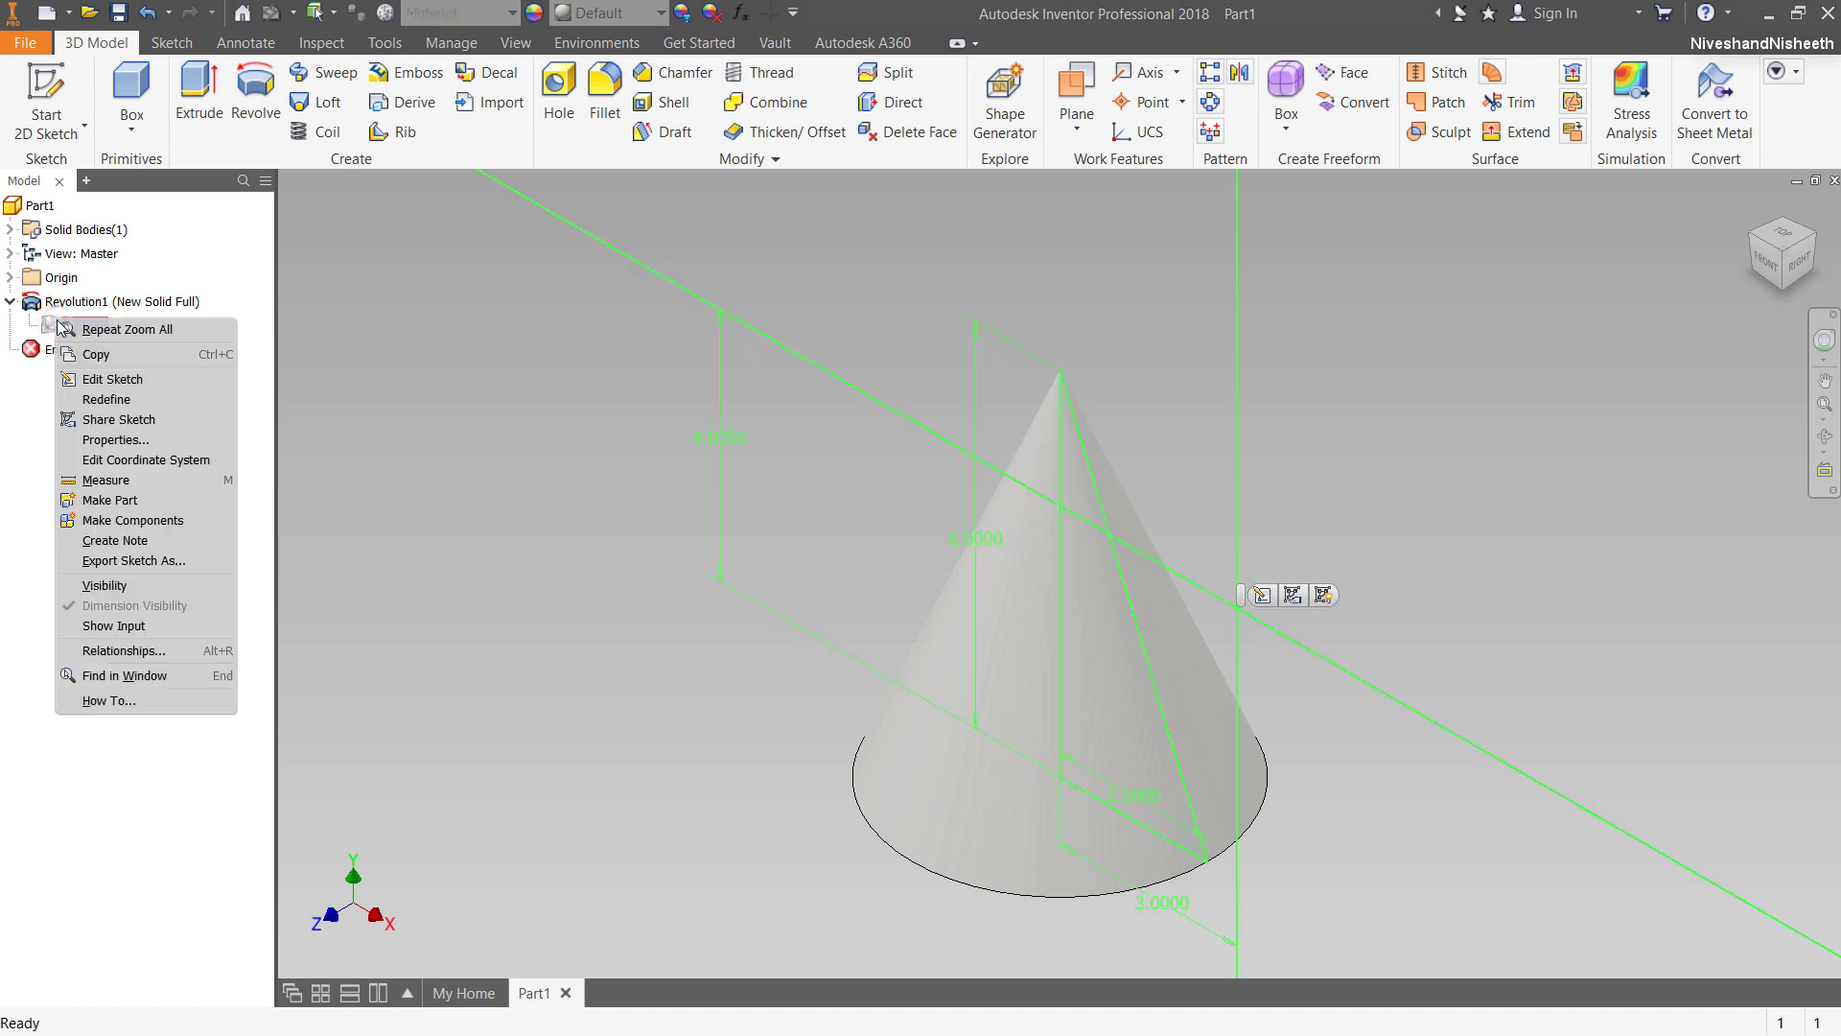
left_click(125, 586)
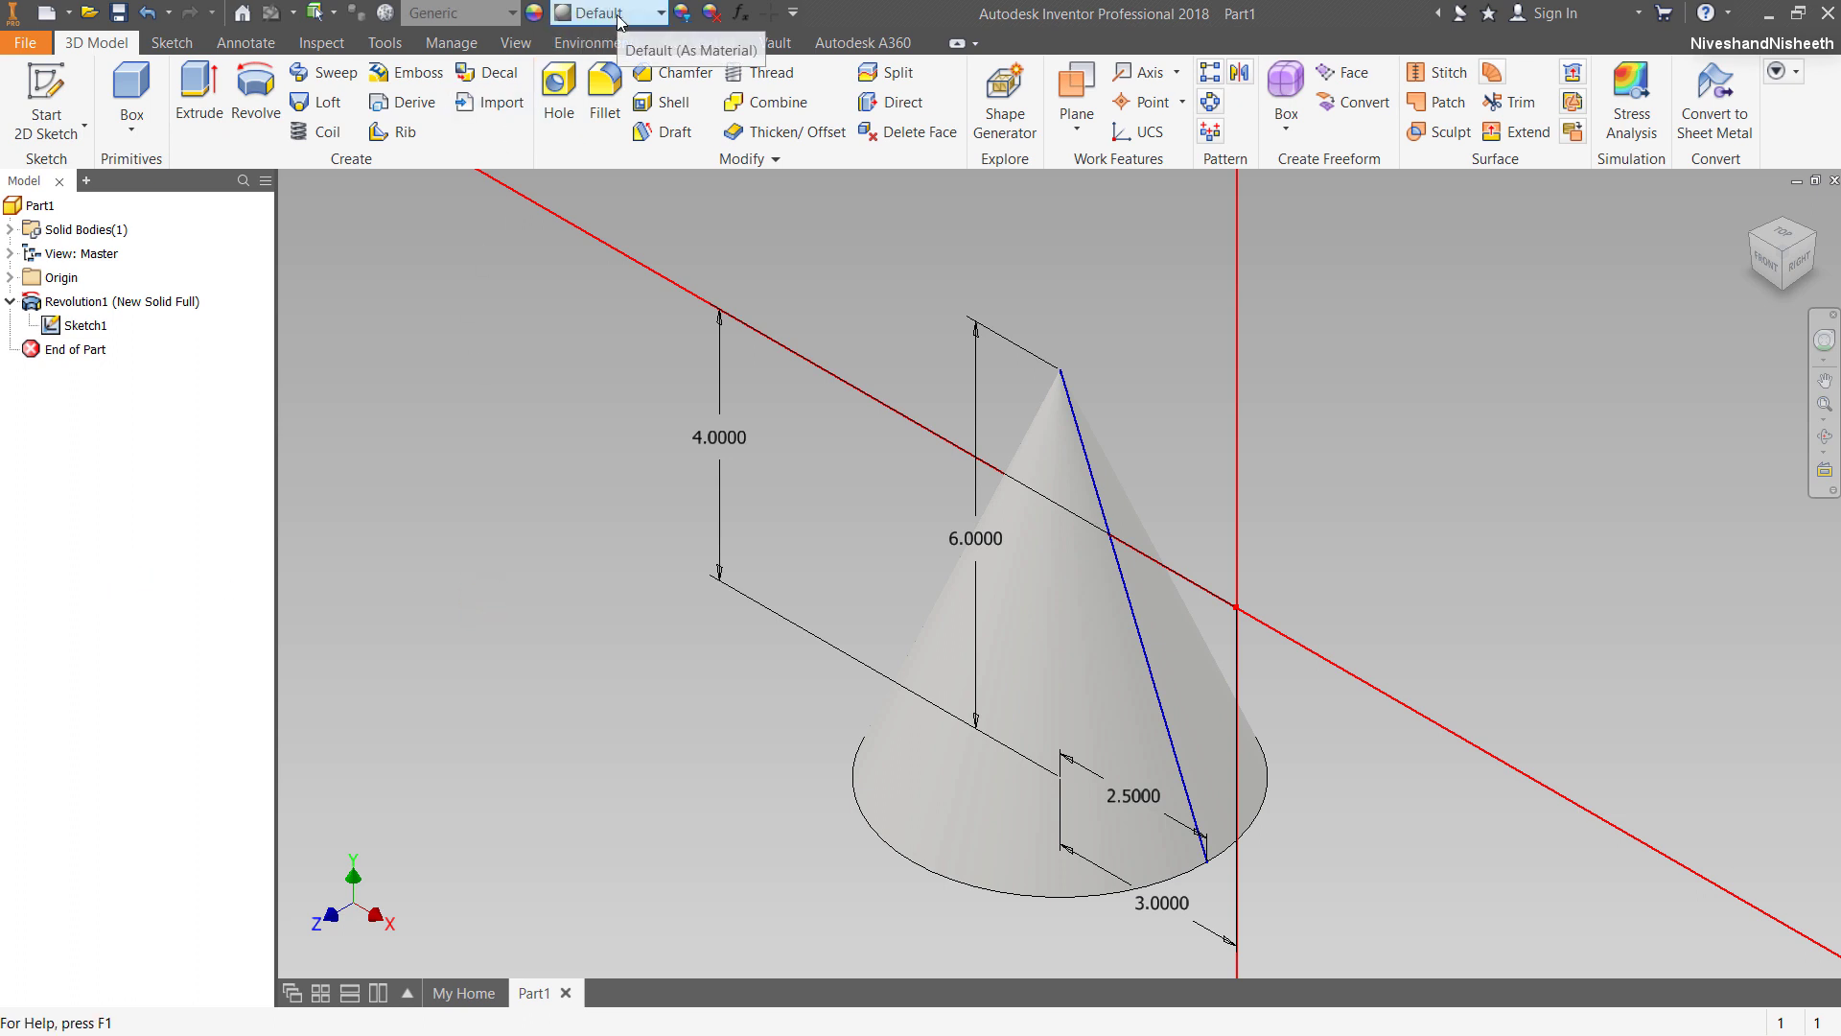
Set the cone's appearance to Beige from the Inventor Material Library.
left_click(614, 14)
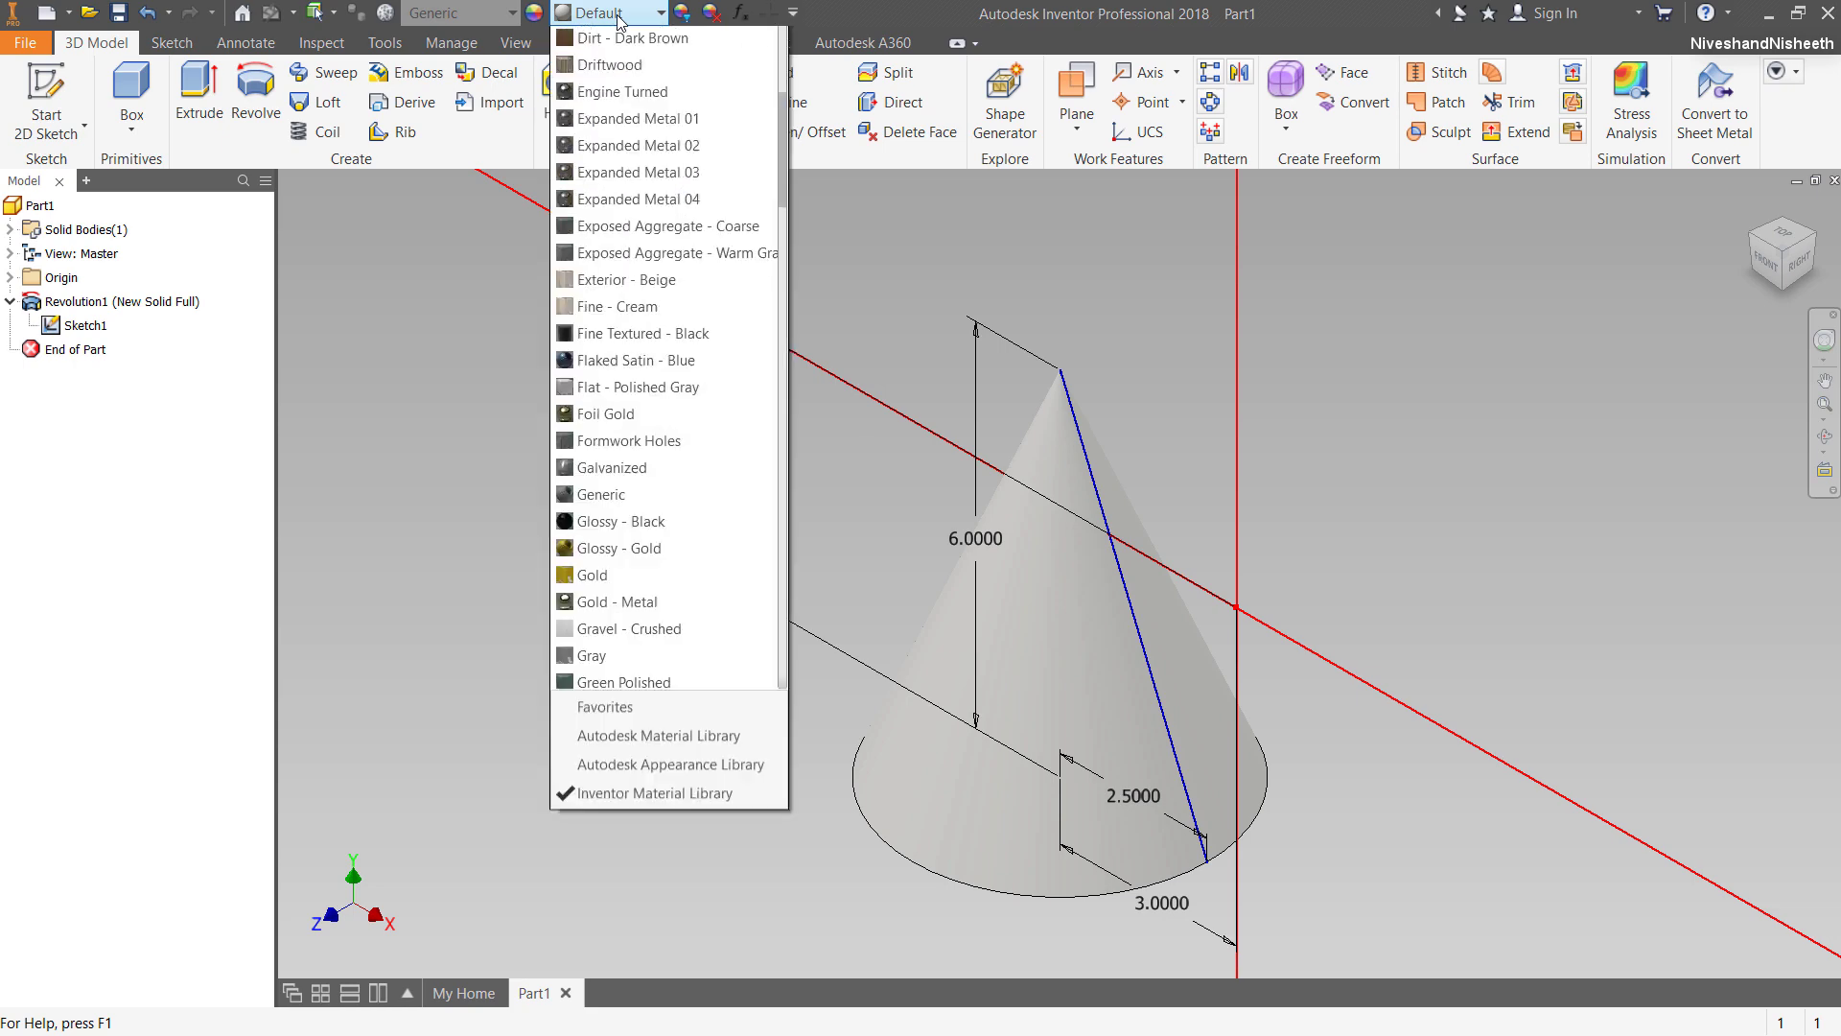
scroll(686, 254, "up", 8)
scroll(686, 254, "up", 7)
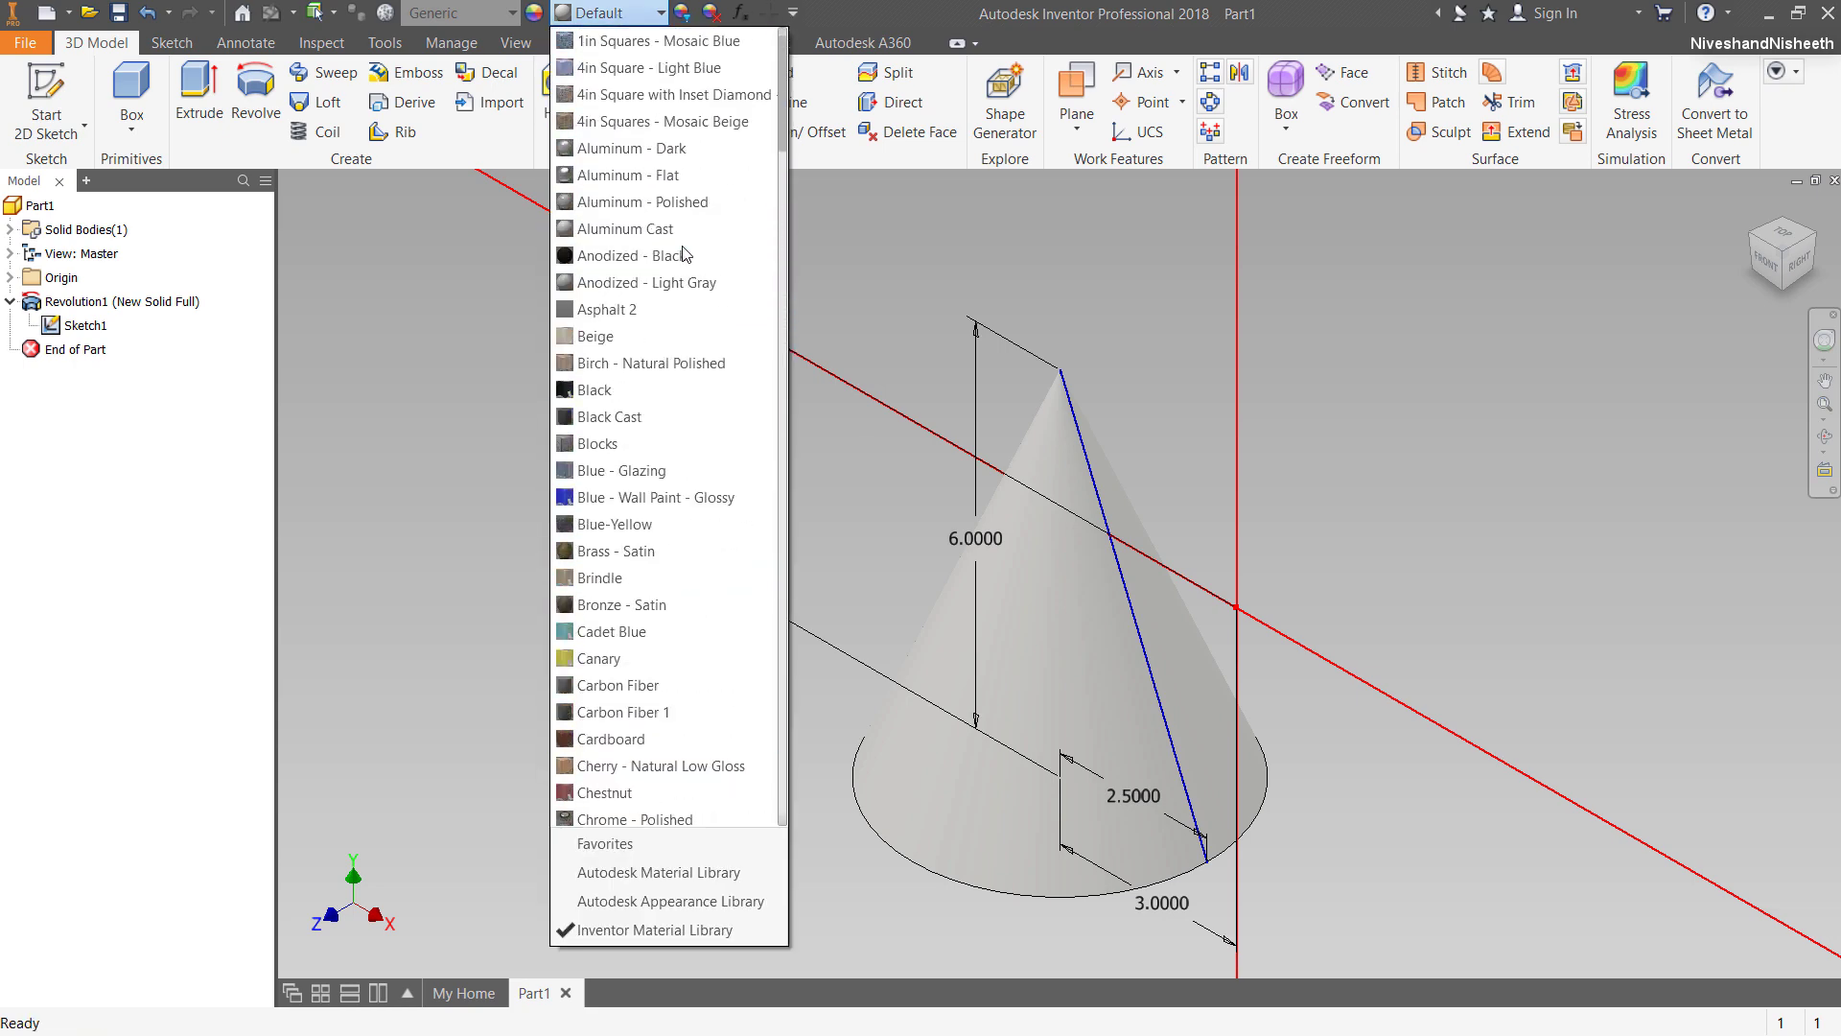
left_click(633, 390)
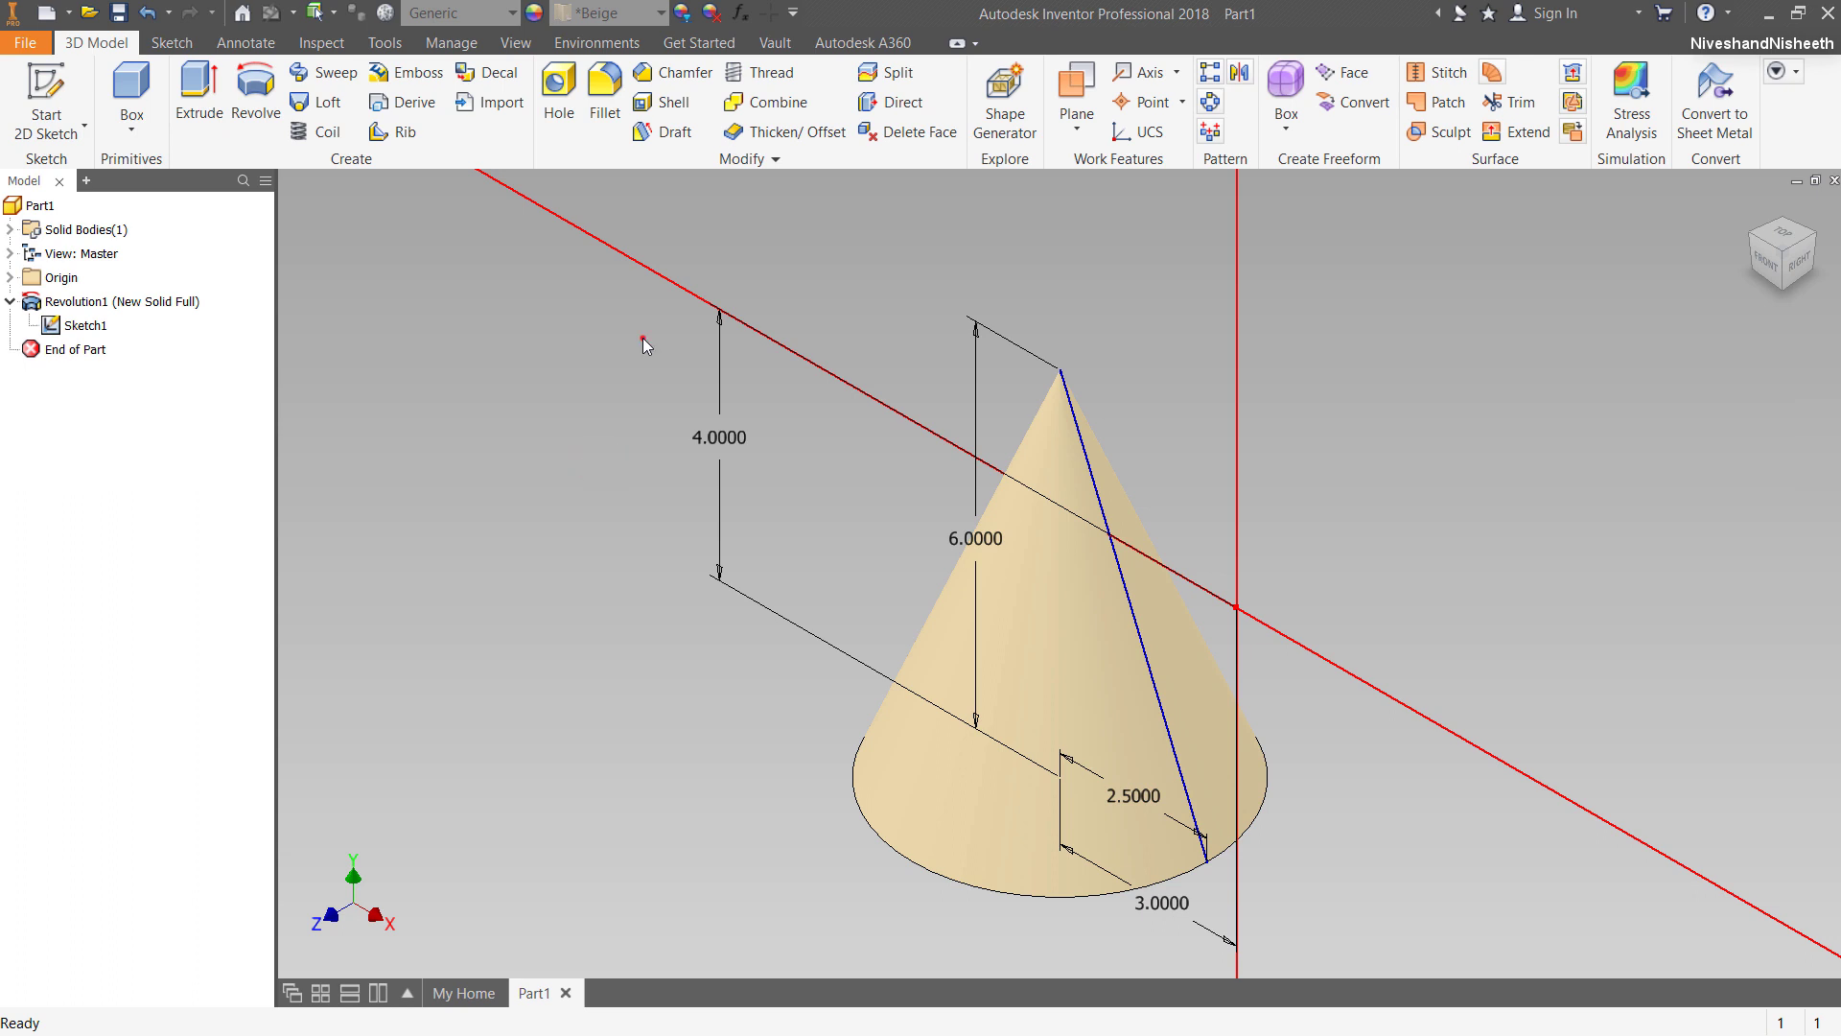
Save the part as Part1 in a new folder named "Authentication of Equation of Parabola" inside the workspace.
left_click(118, 12)
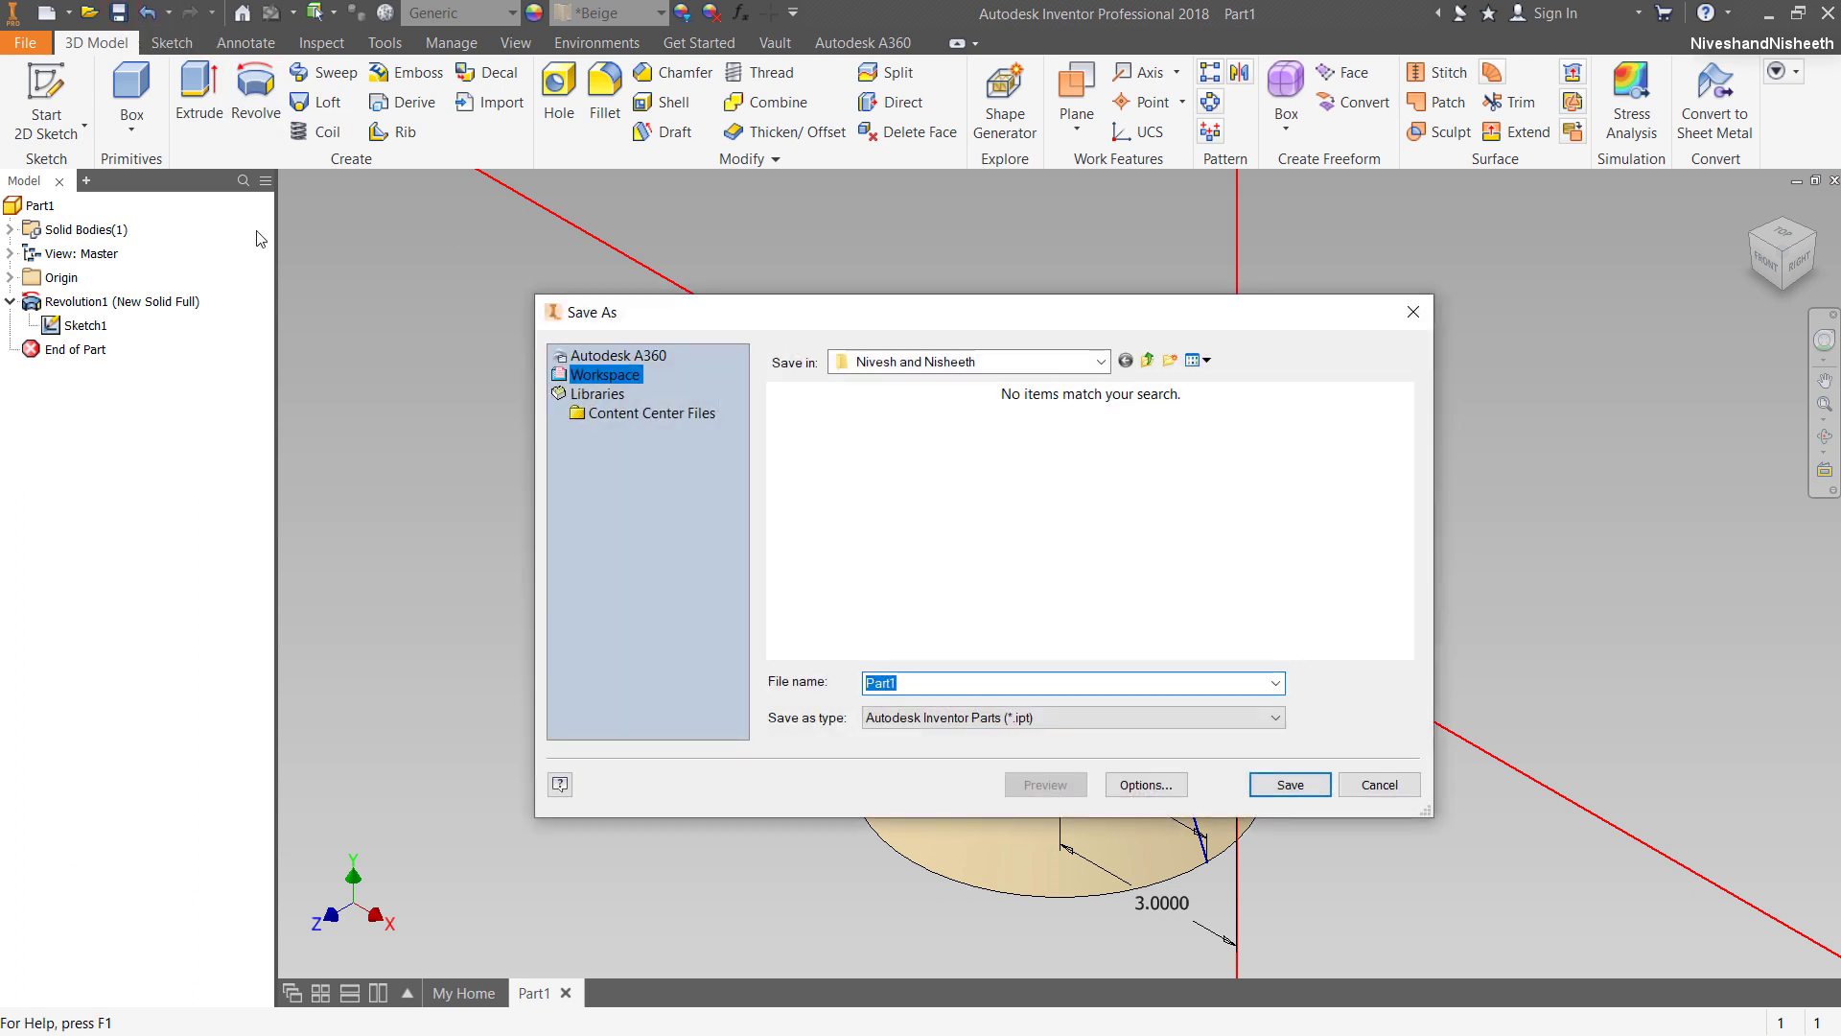
left_click(1171, 366)
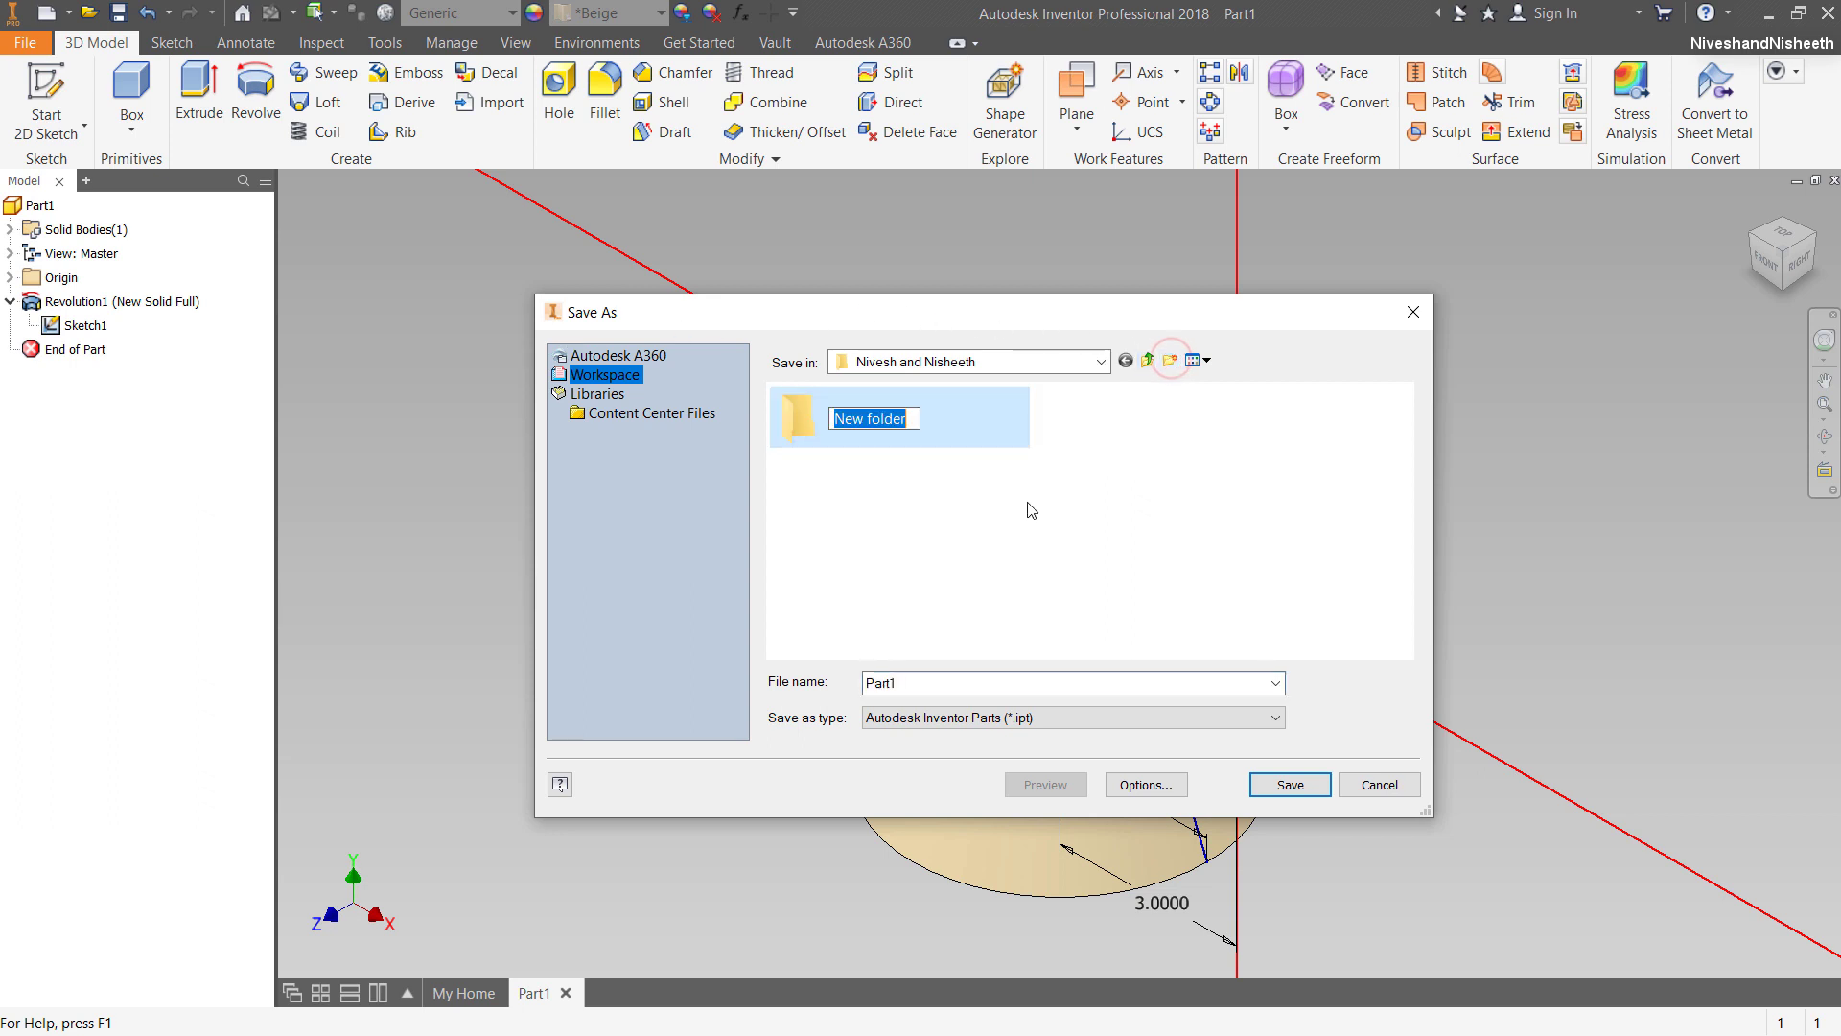
type("Authentication of Equation of Parabola")
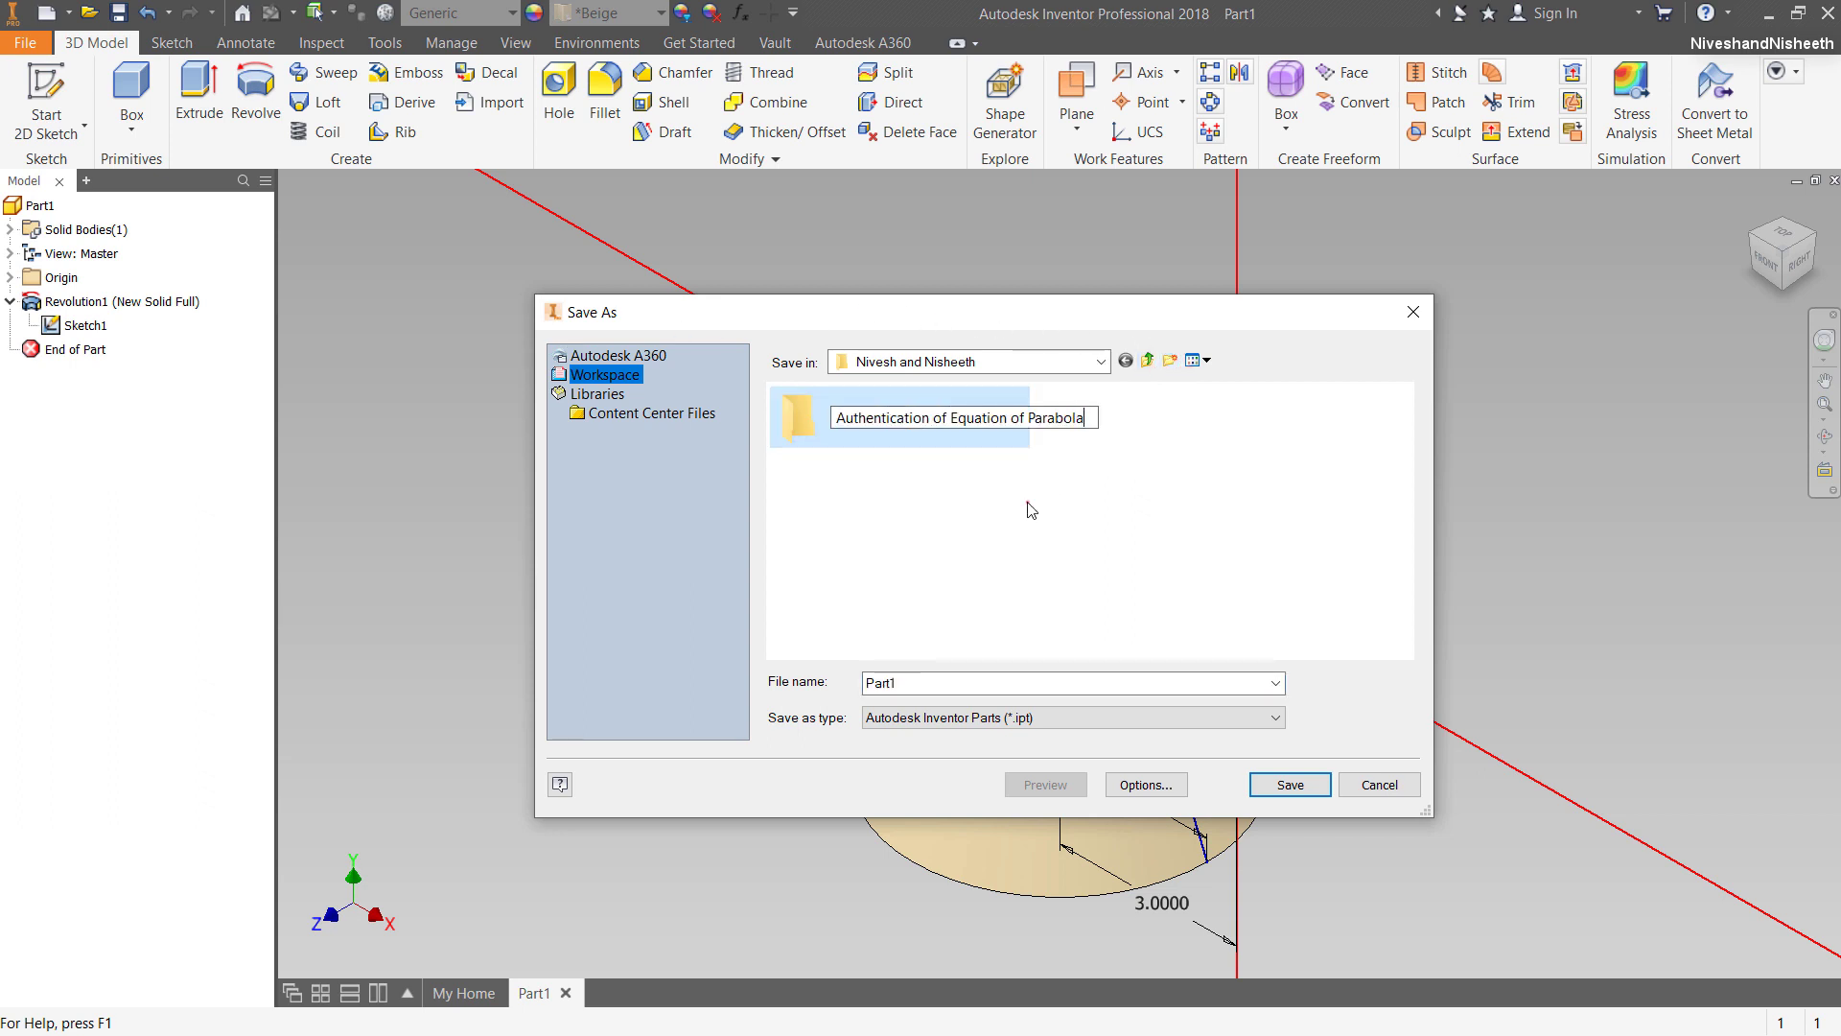
left_click(1031, 508)
double_click(912, 424)
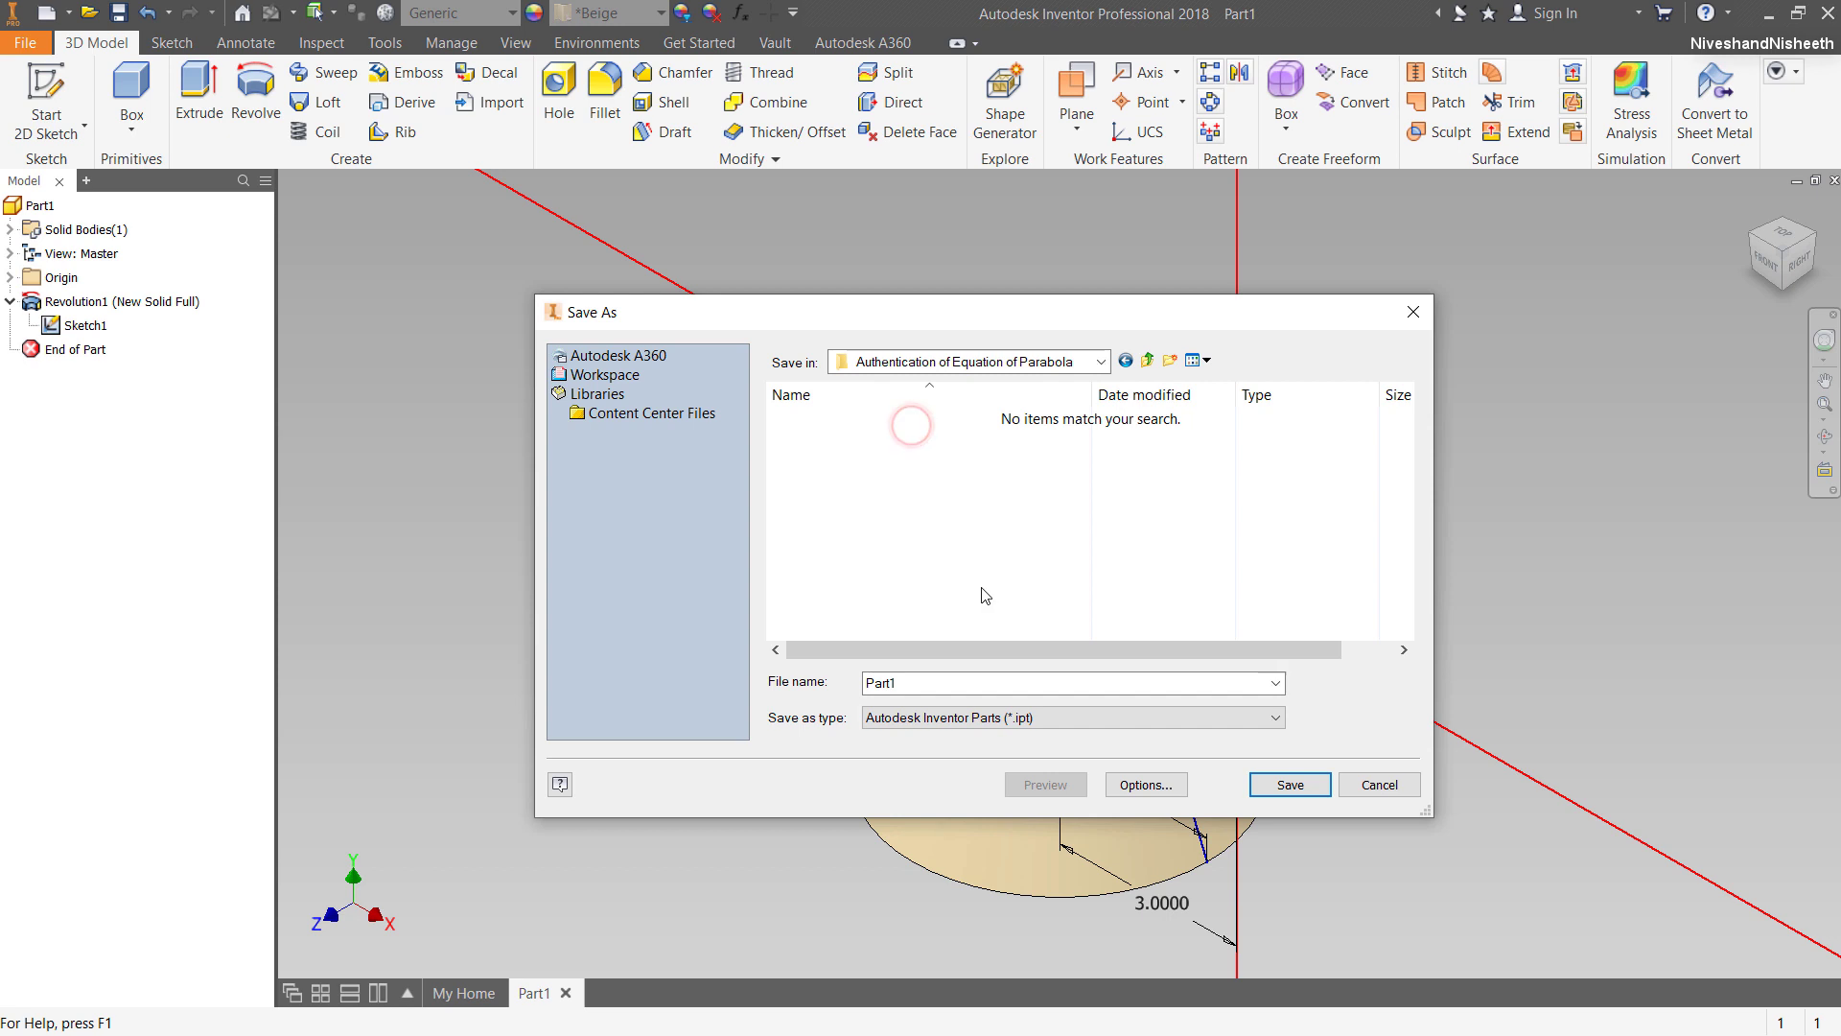
left_click(1306, 788)
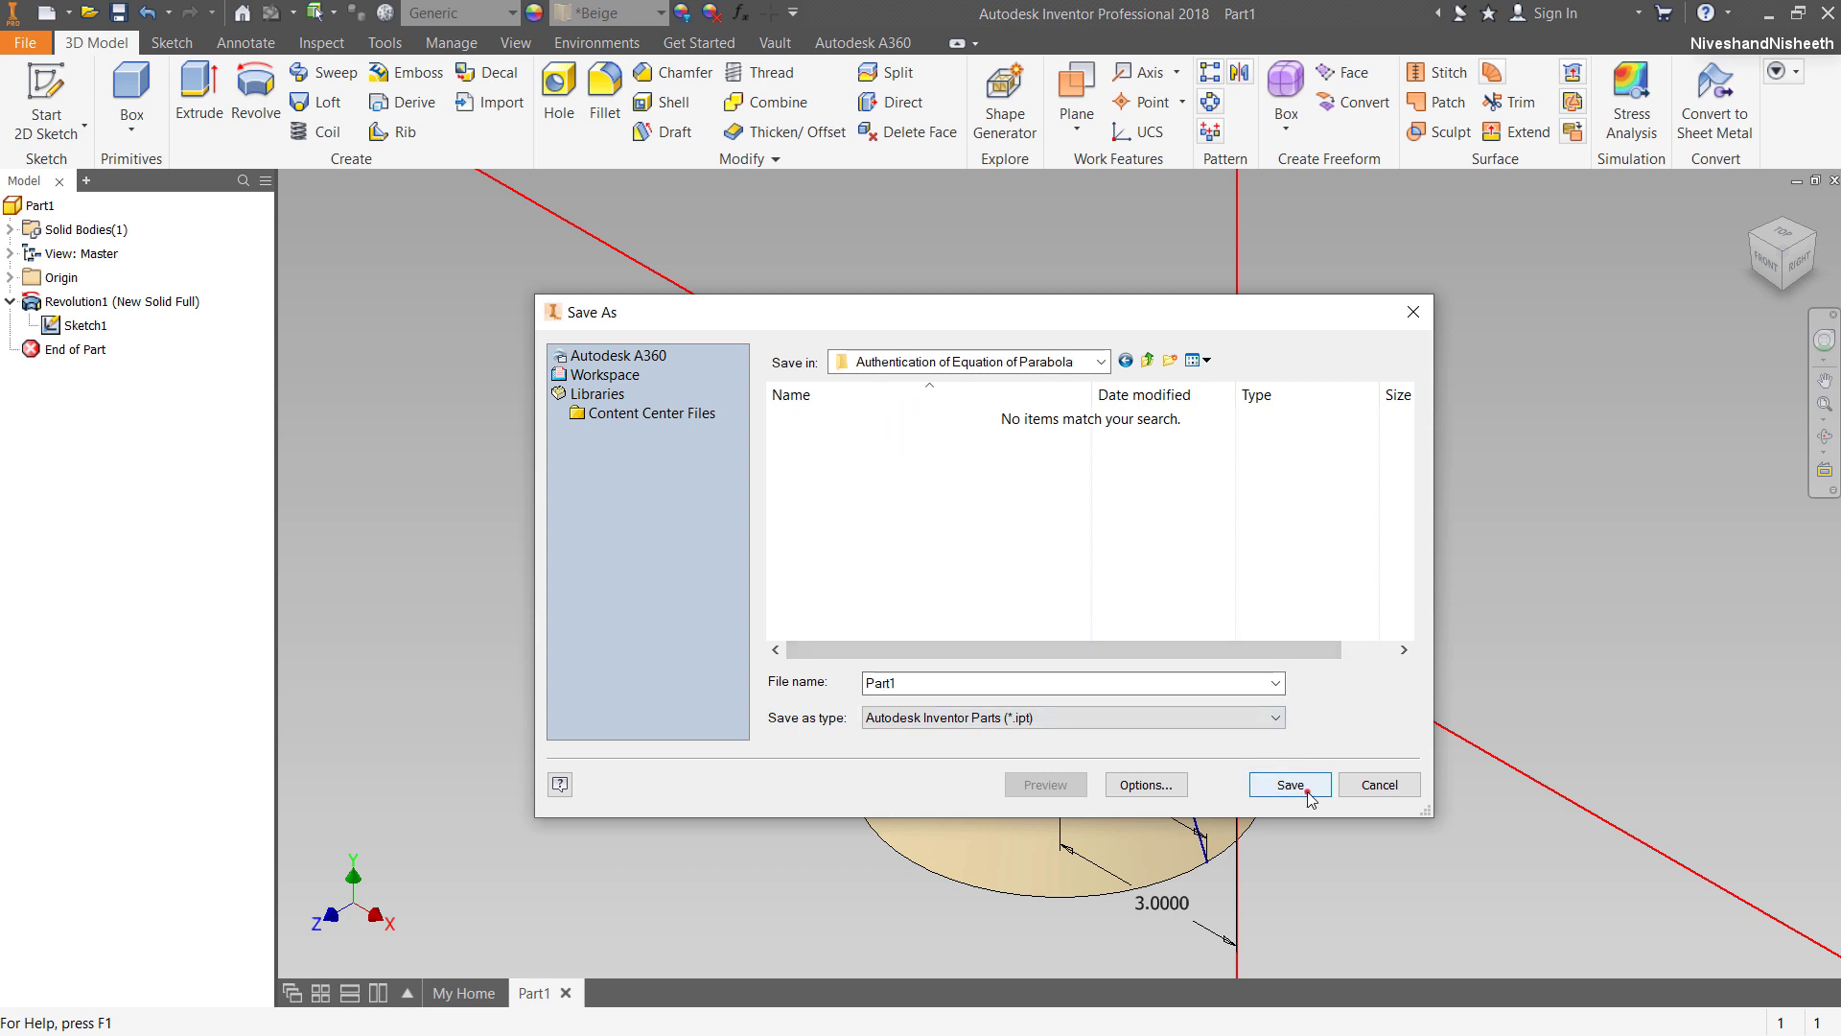
left_click(631, 303)
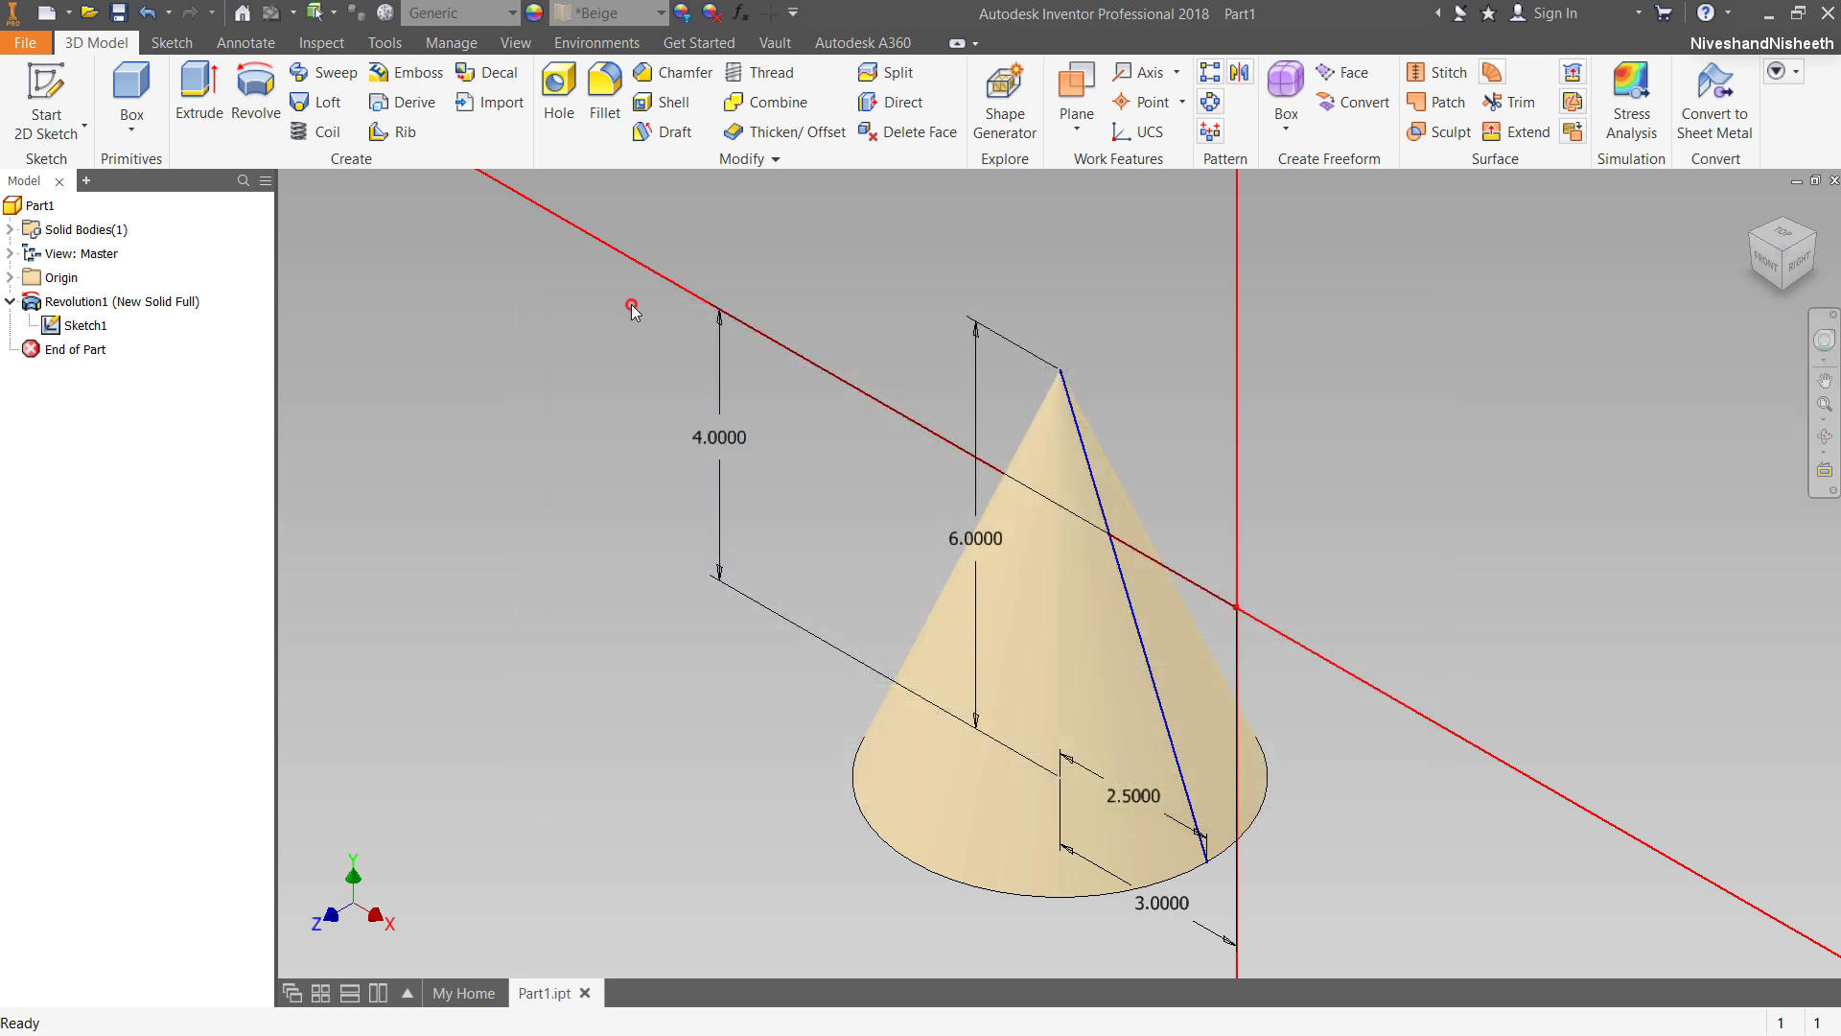
left_click(1076, 96)
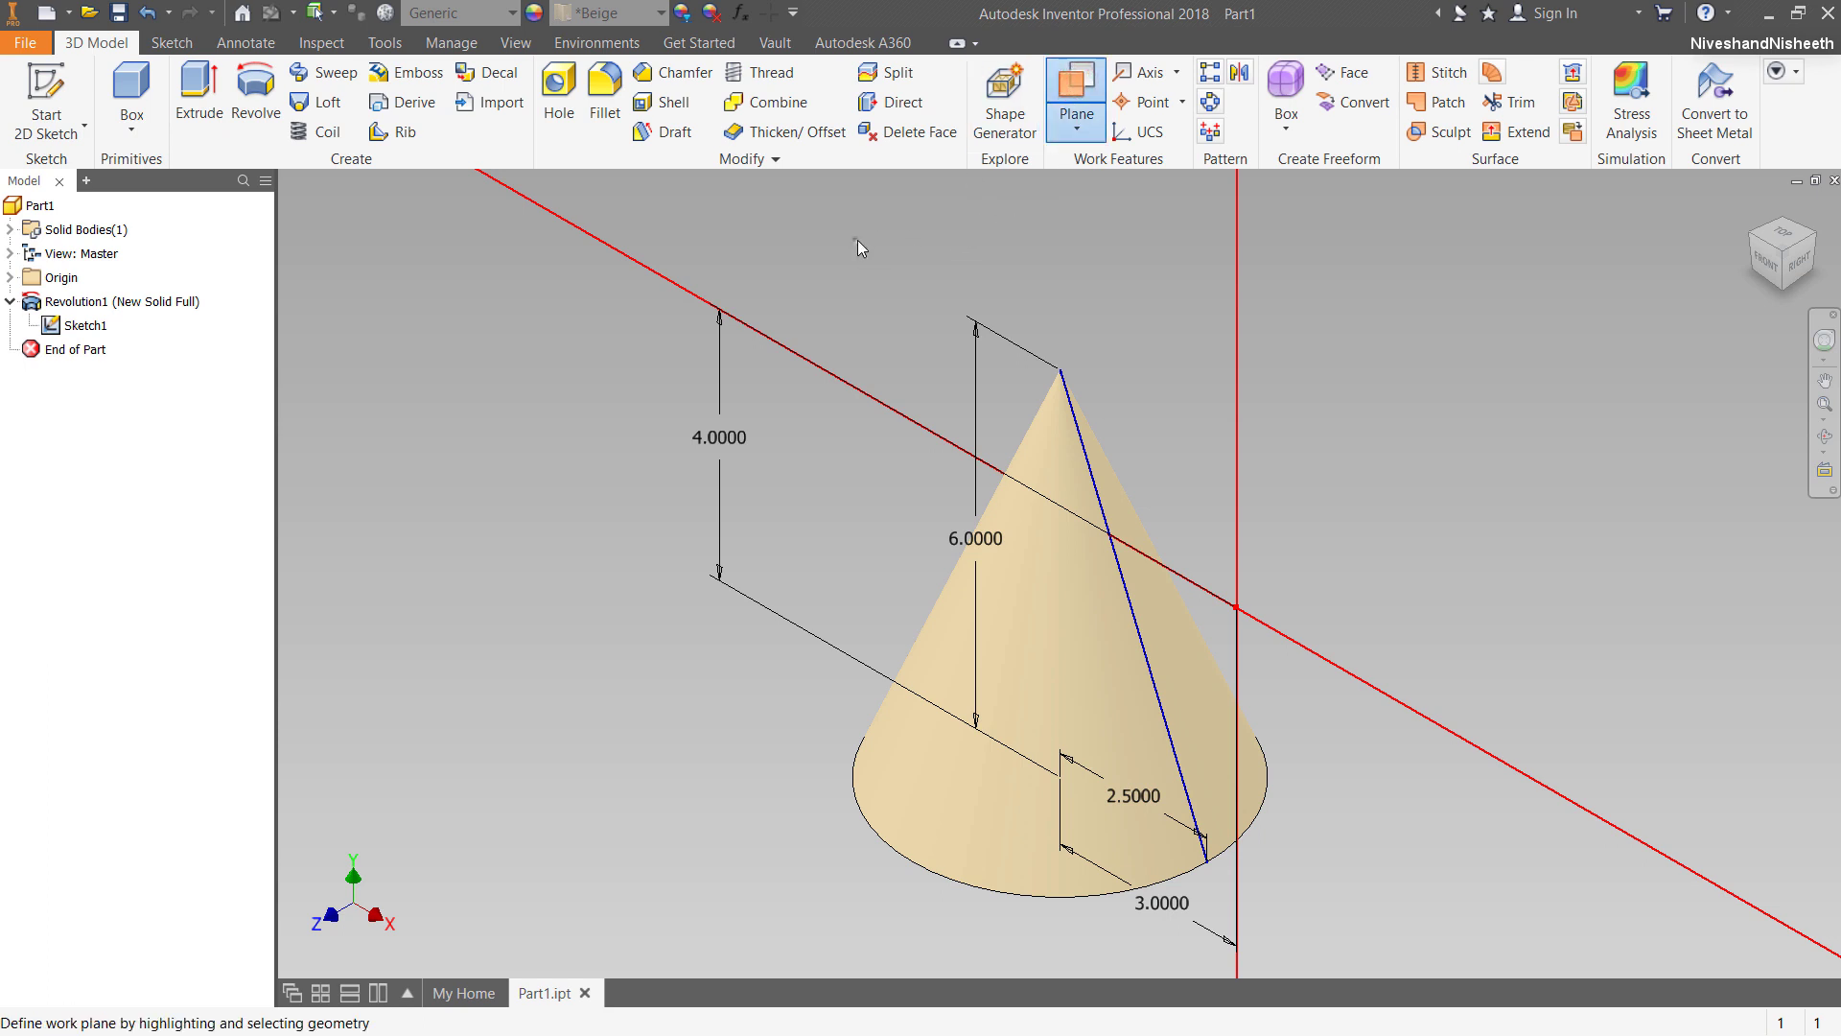
right_click(858, 239)
left_click(764, 247)
left_click(648, 342)
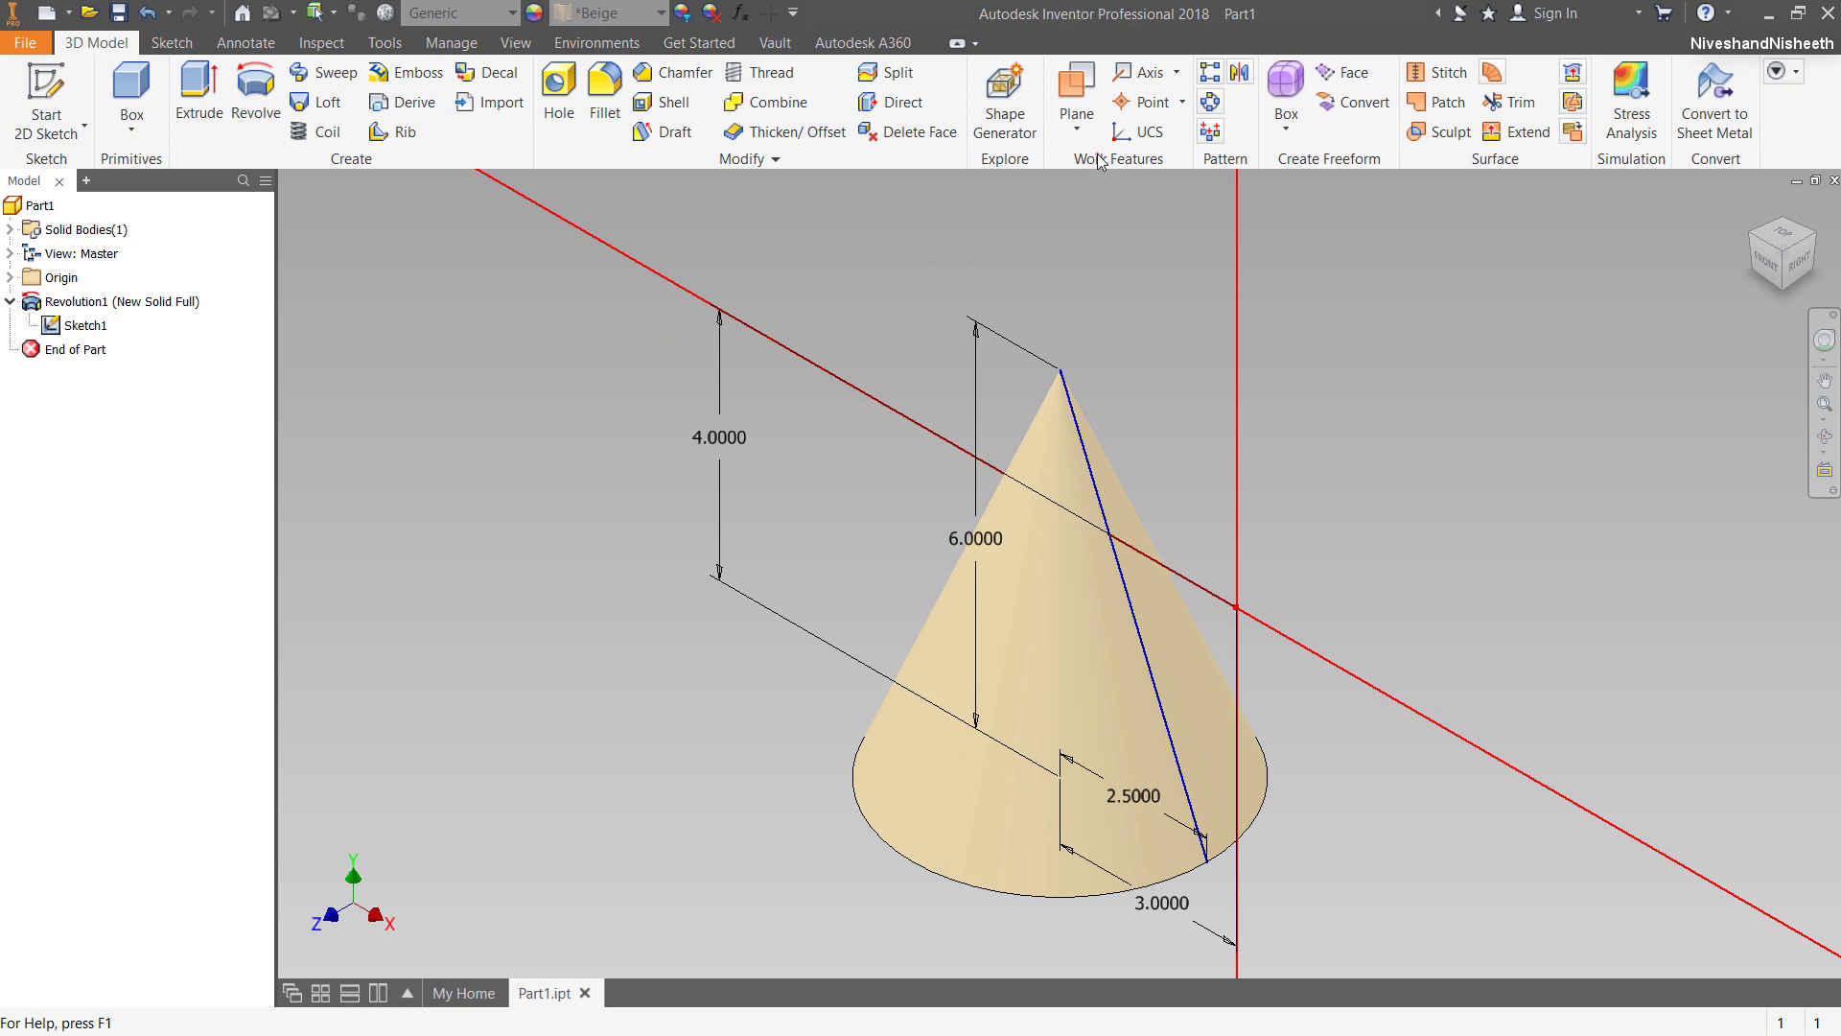
Create a work plane through the sketch triangle's slanted line and tangent to the cone's surface.
left_click(1089, 85)
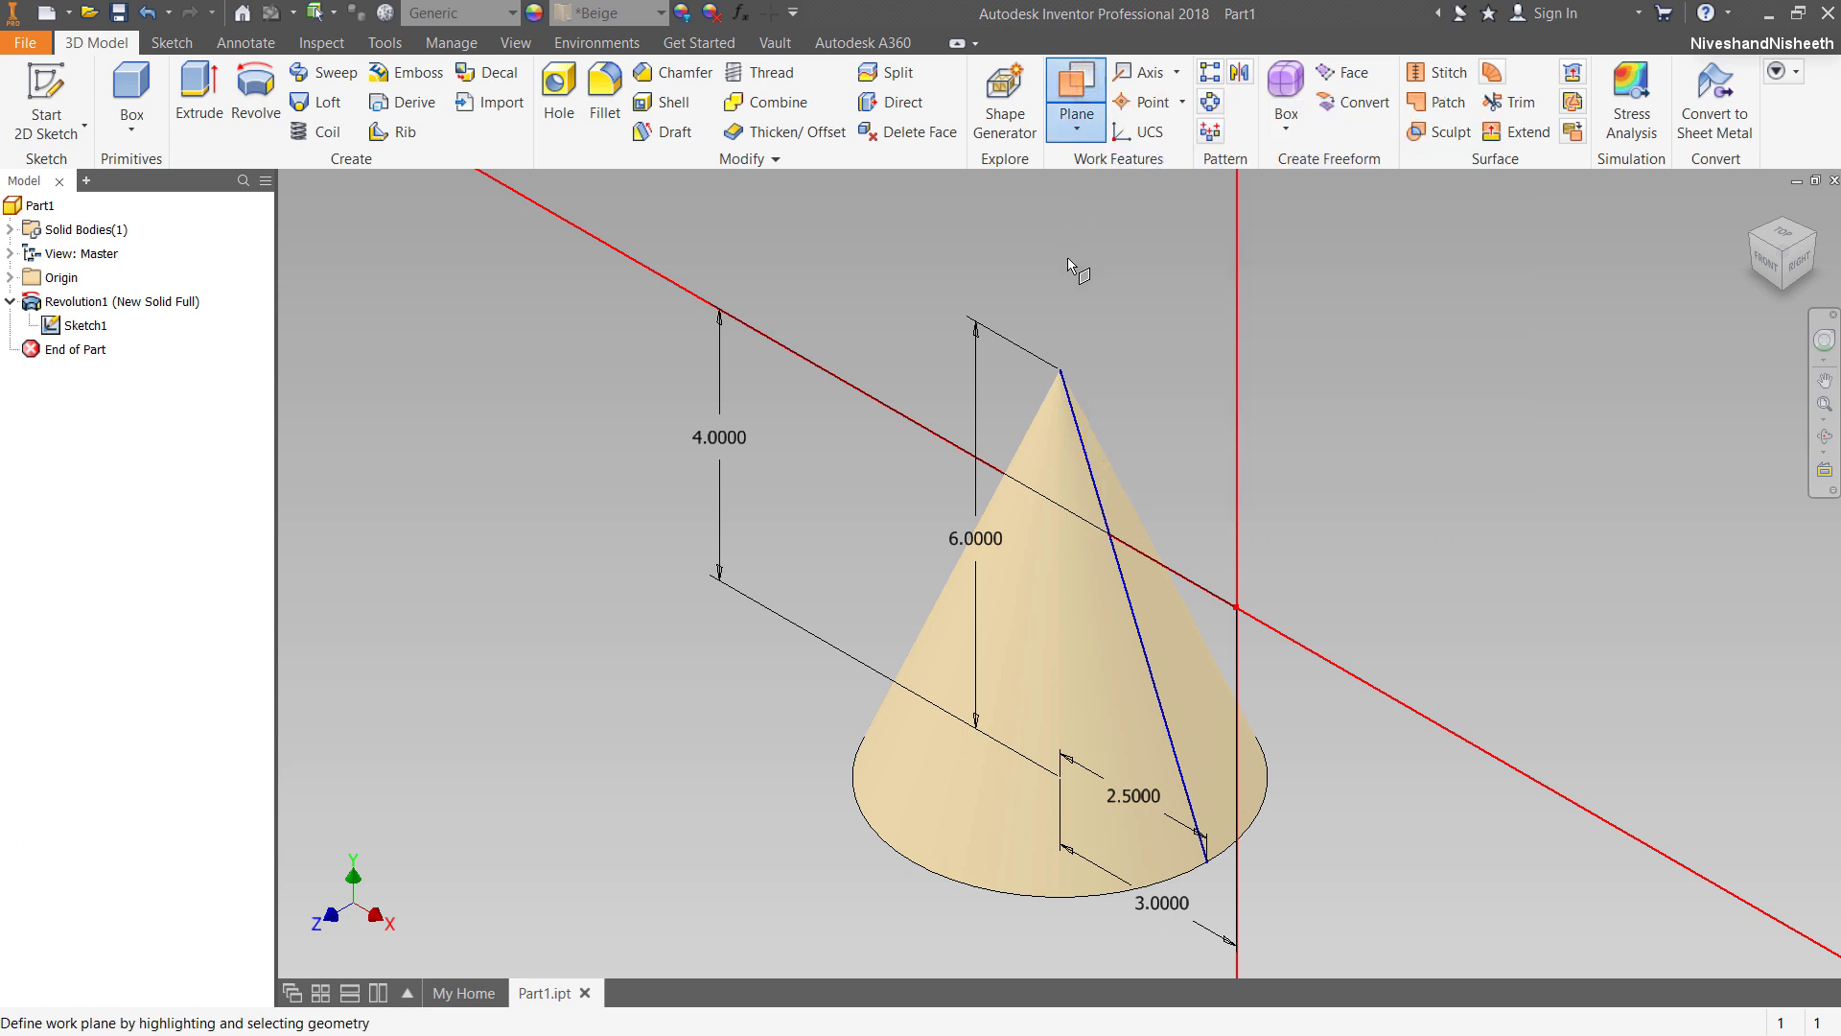
left_click(1094, 474)
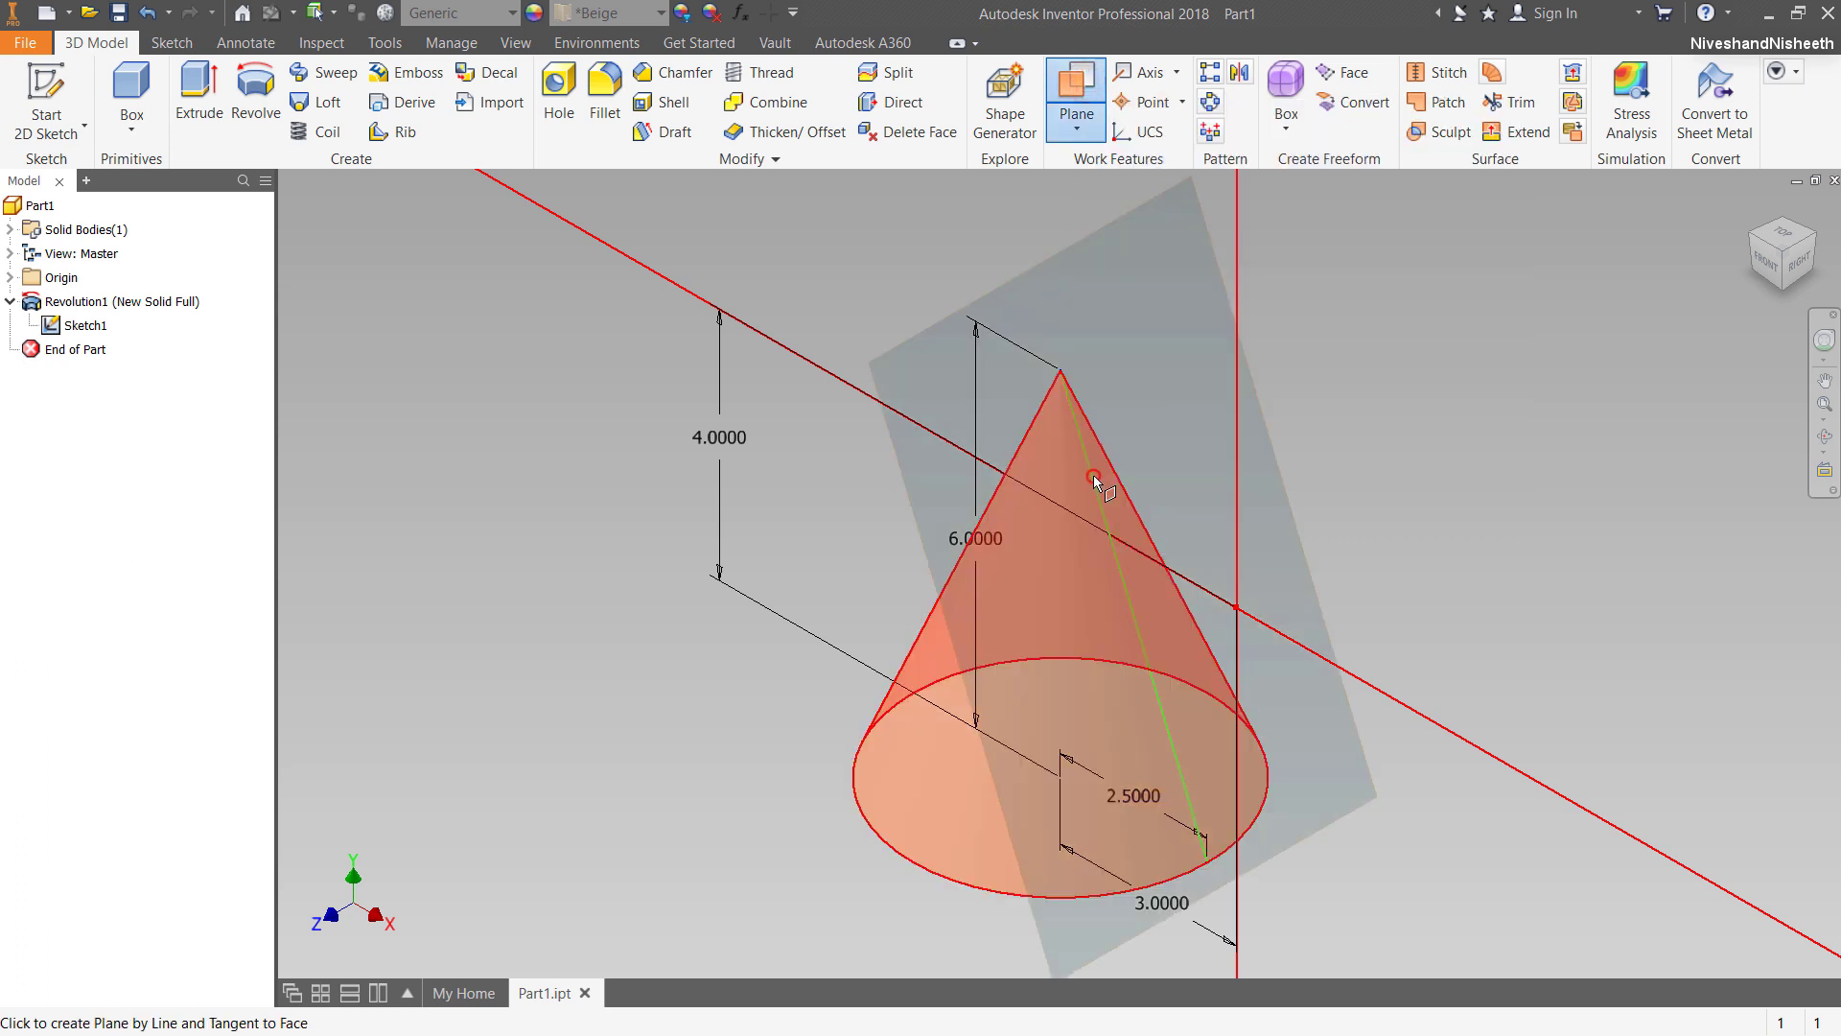
left_click(1094, 474)
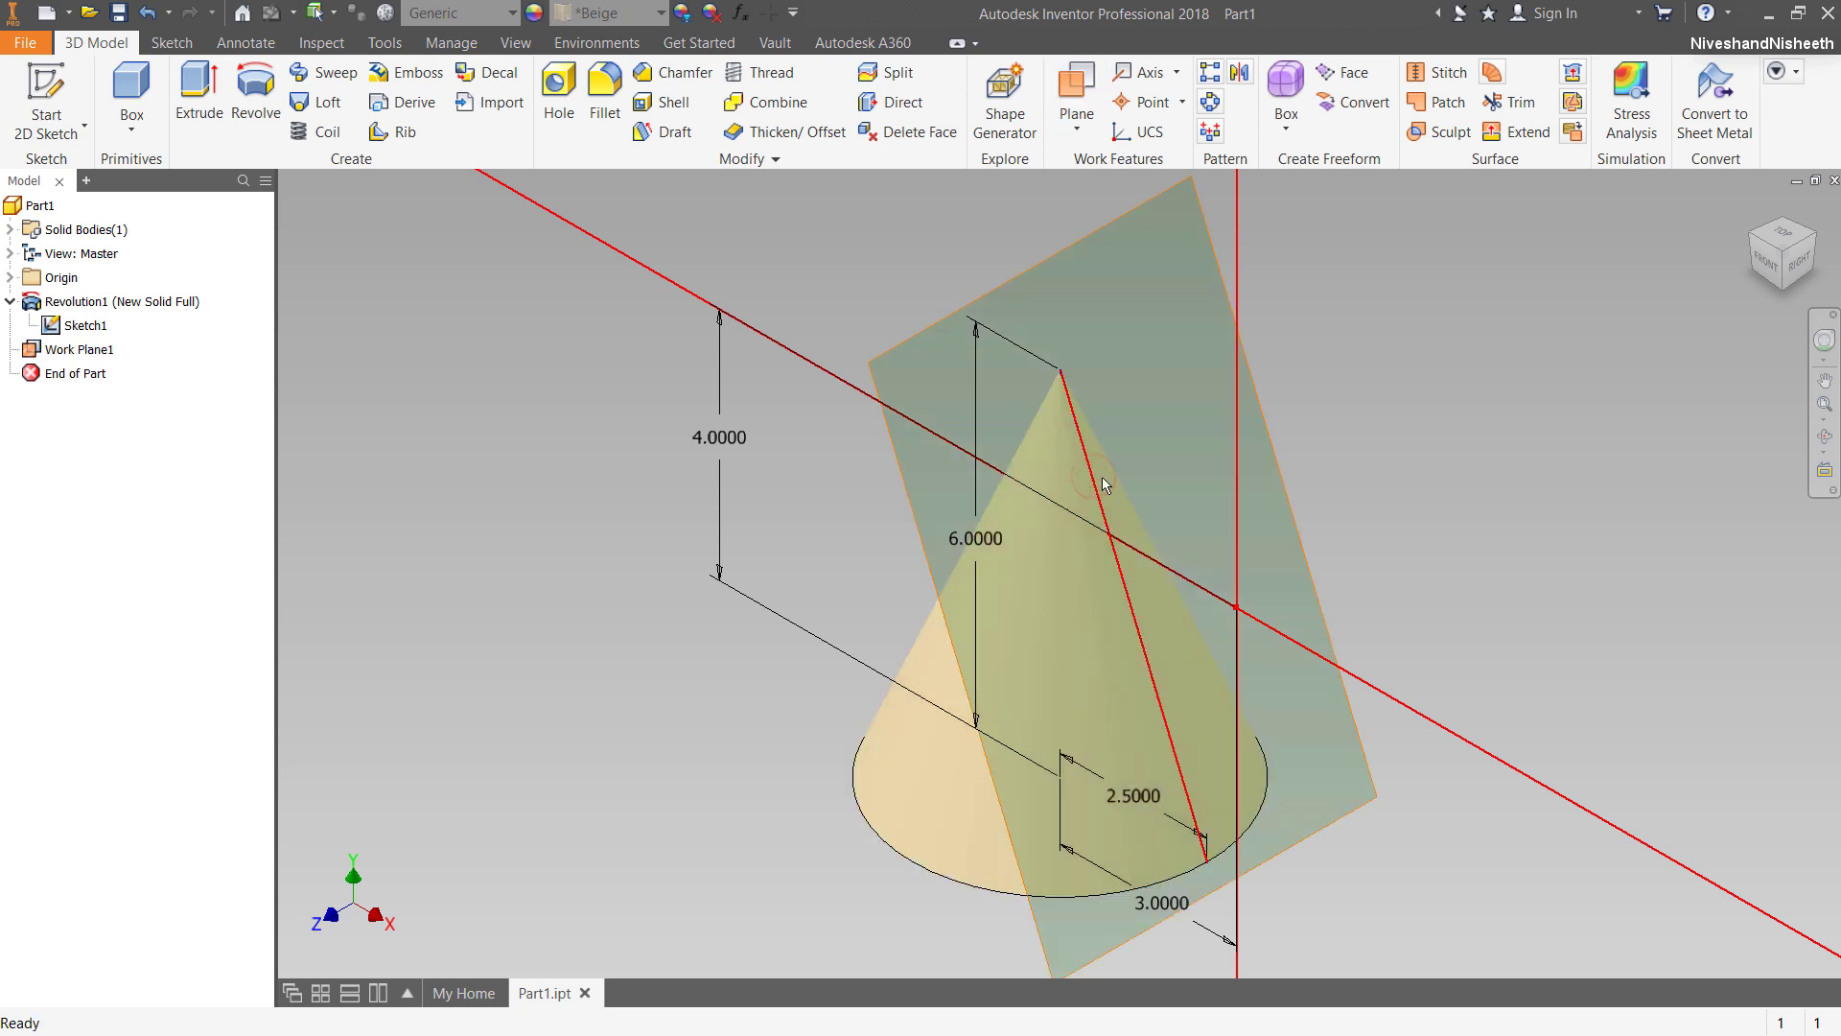
left_click(1825, 437)
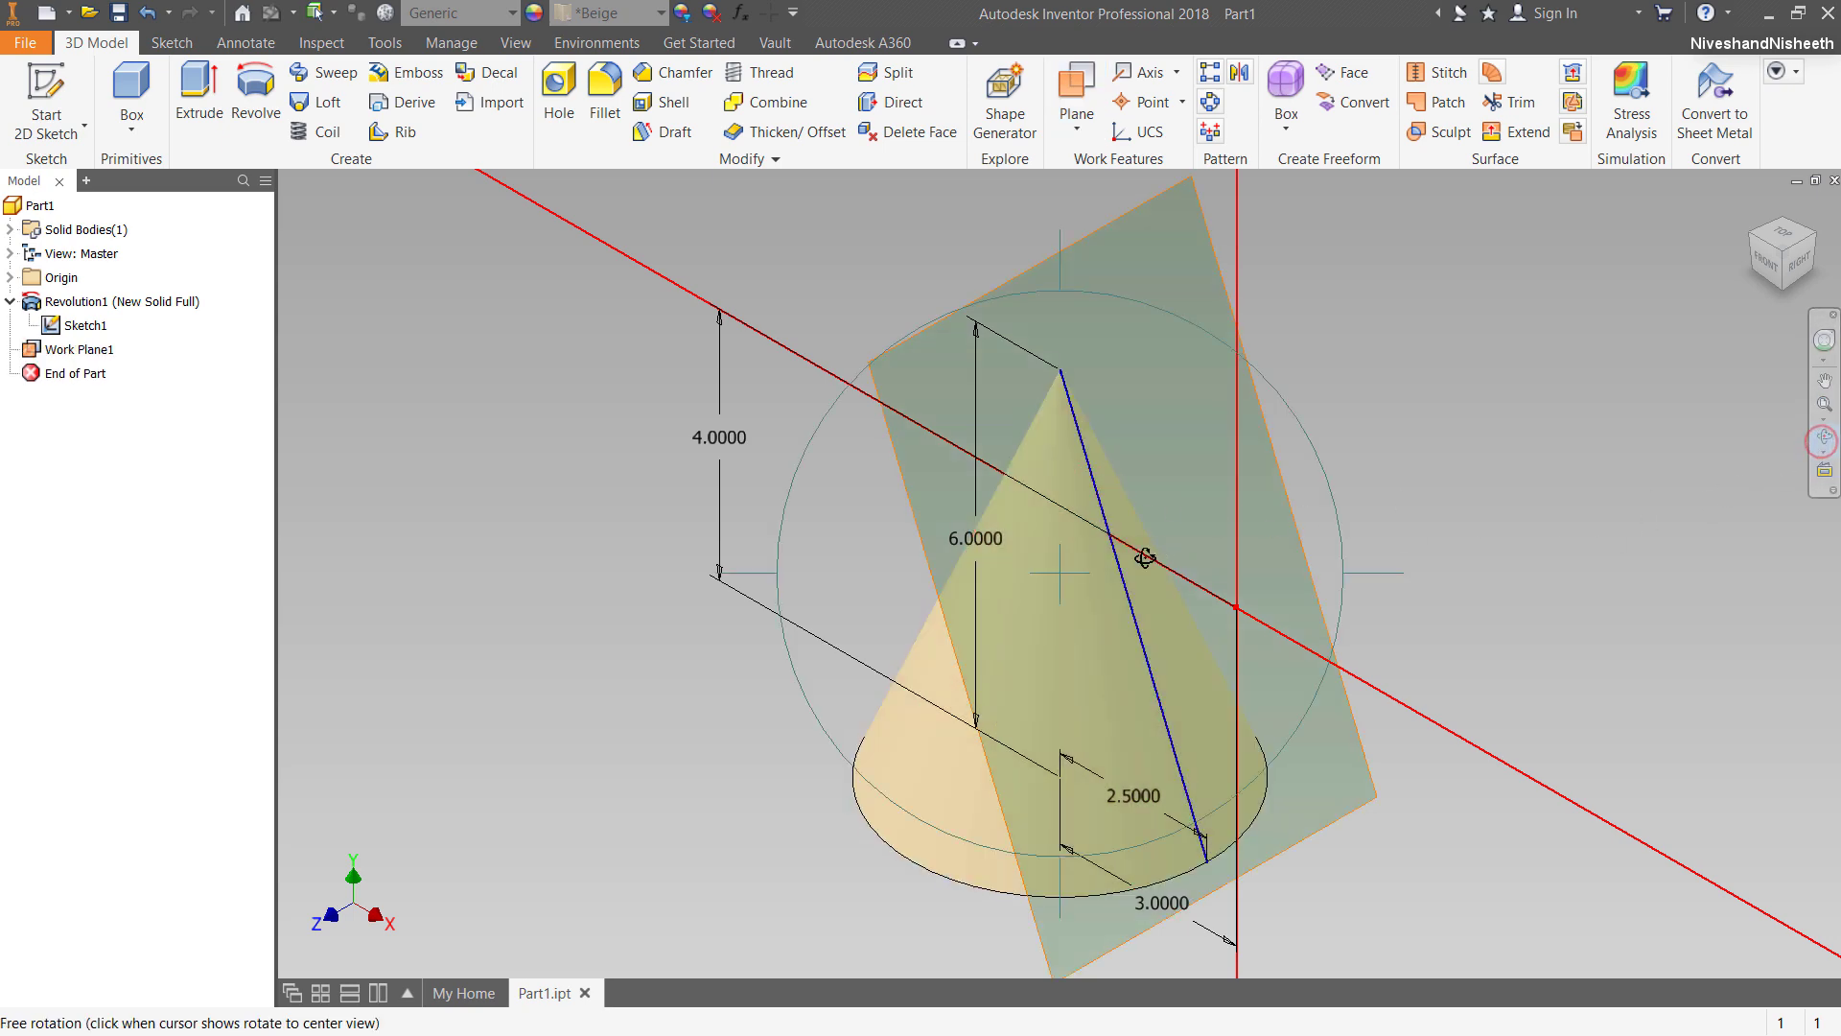
left_click_drag(1070, 574, 1154, 538)
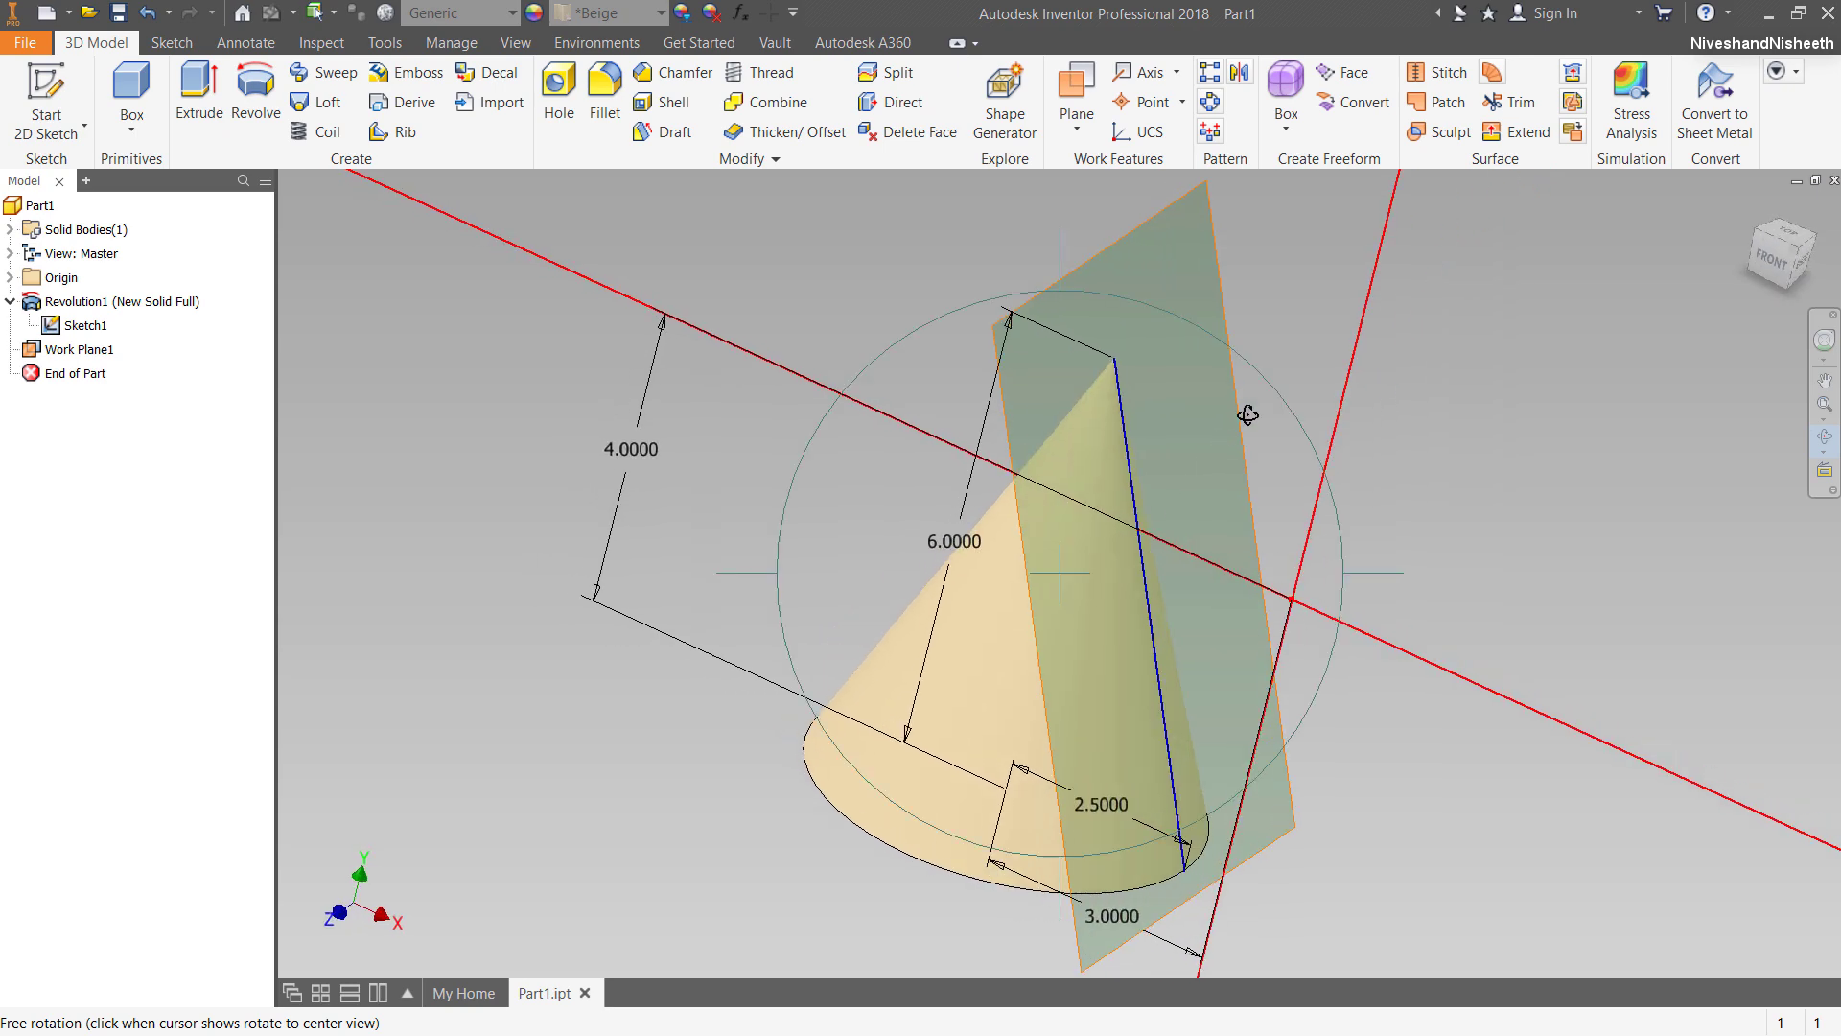
right_click(1250, 449)
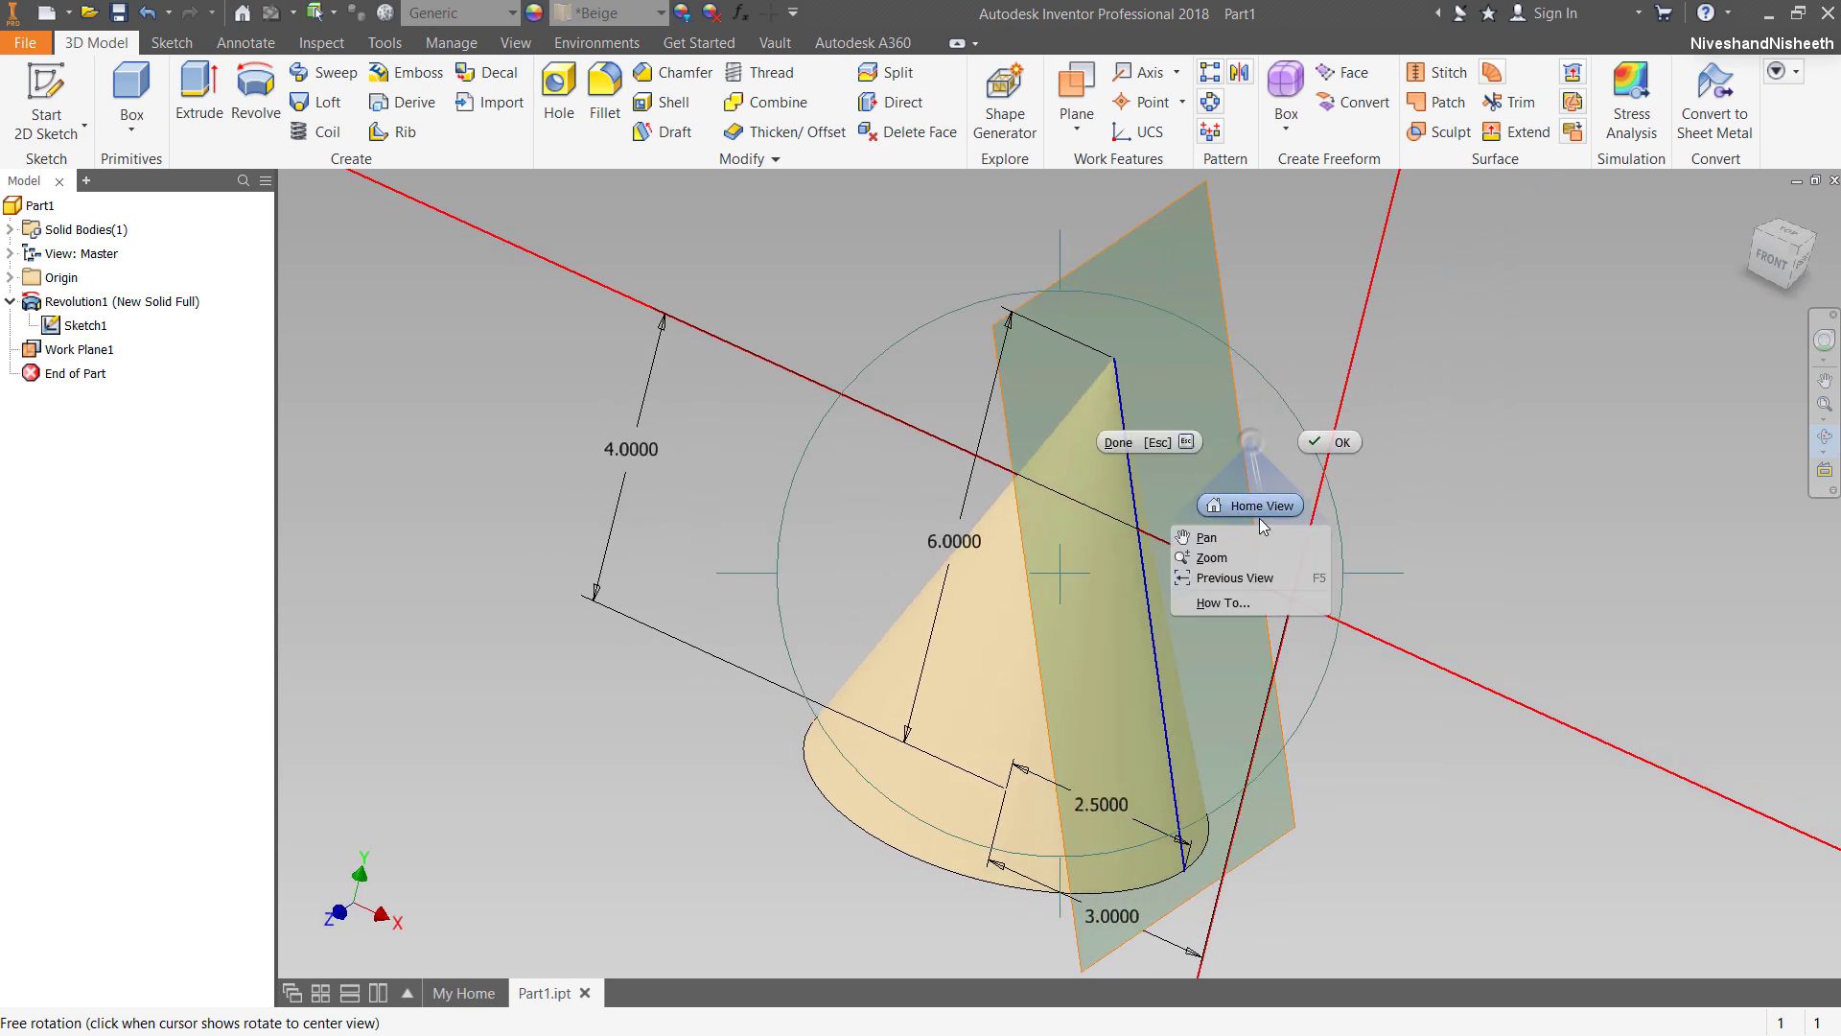
left_click(1256, 582)
right_click(1195, 371)
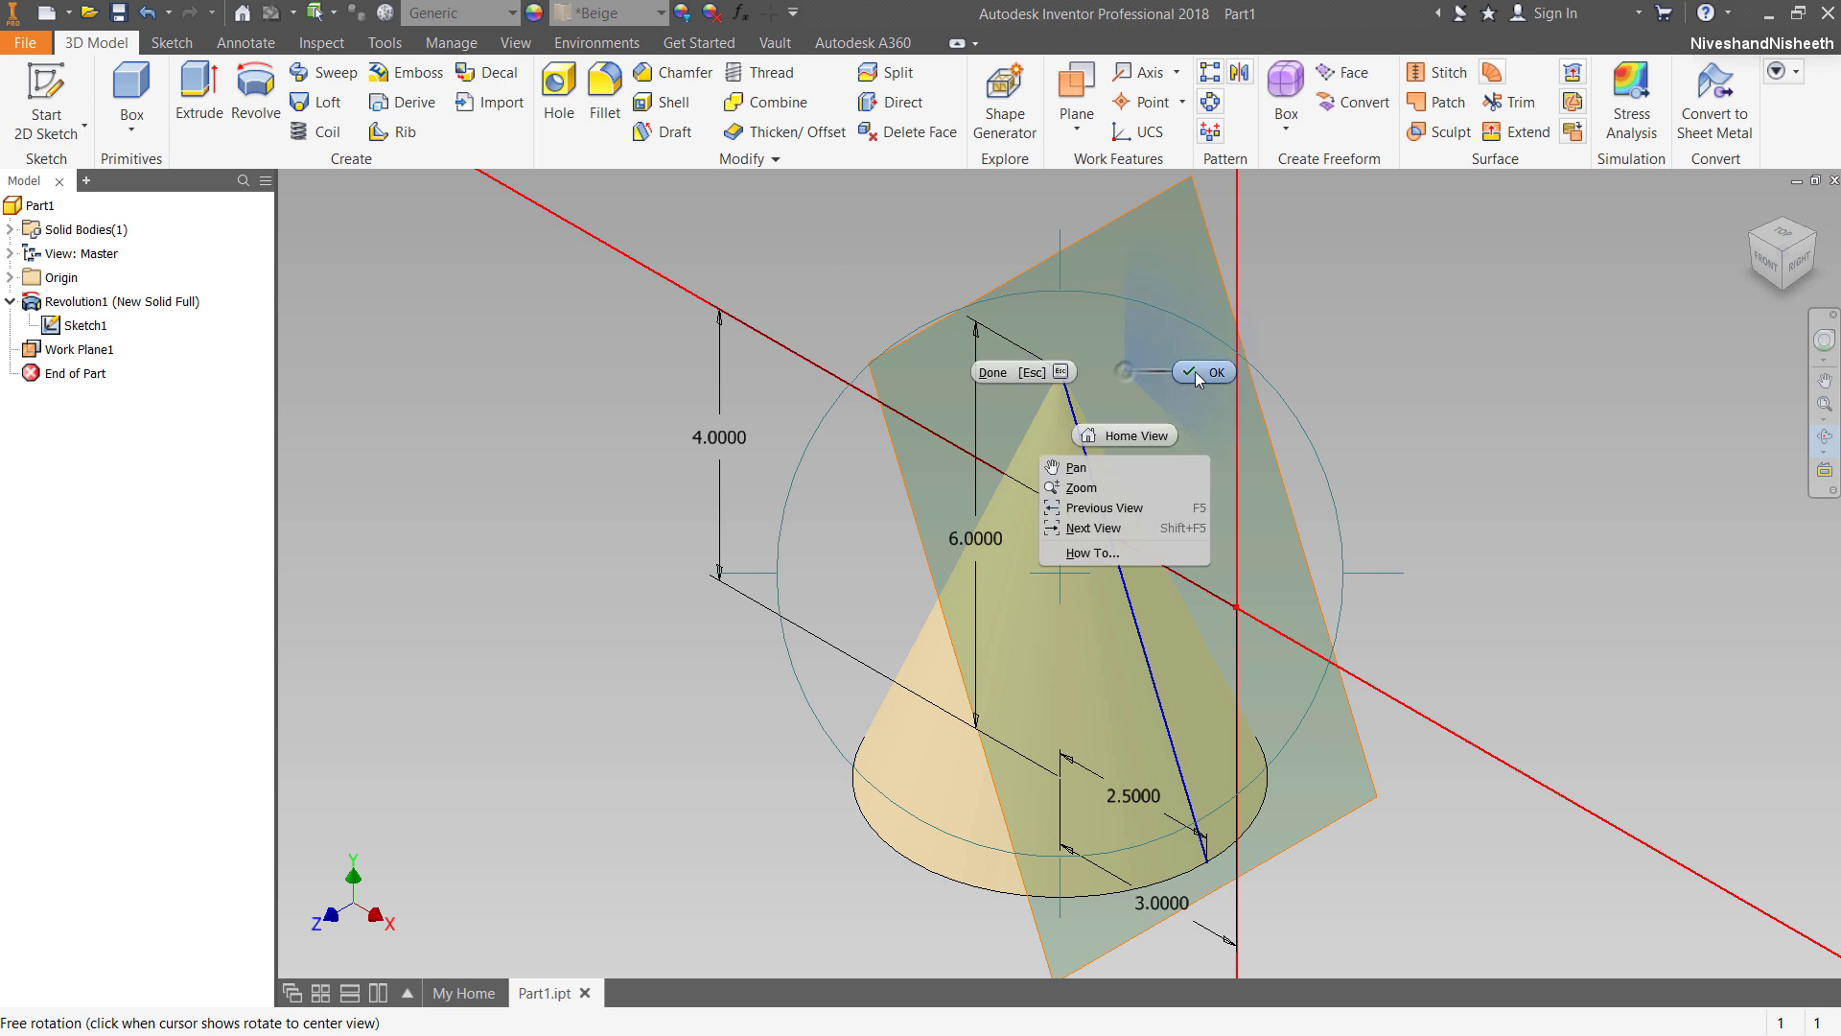
left_click(1195, 371)
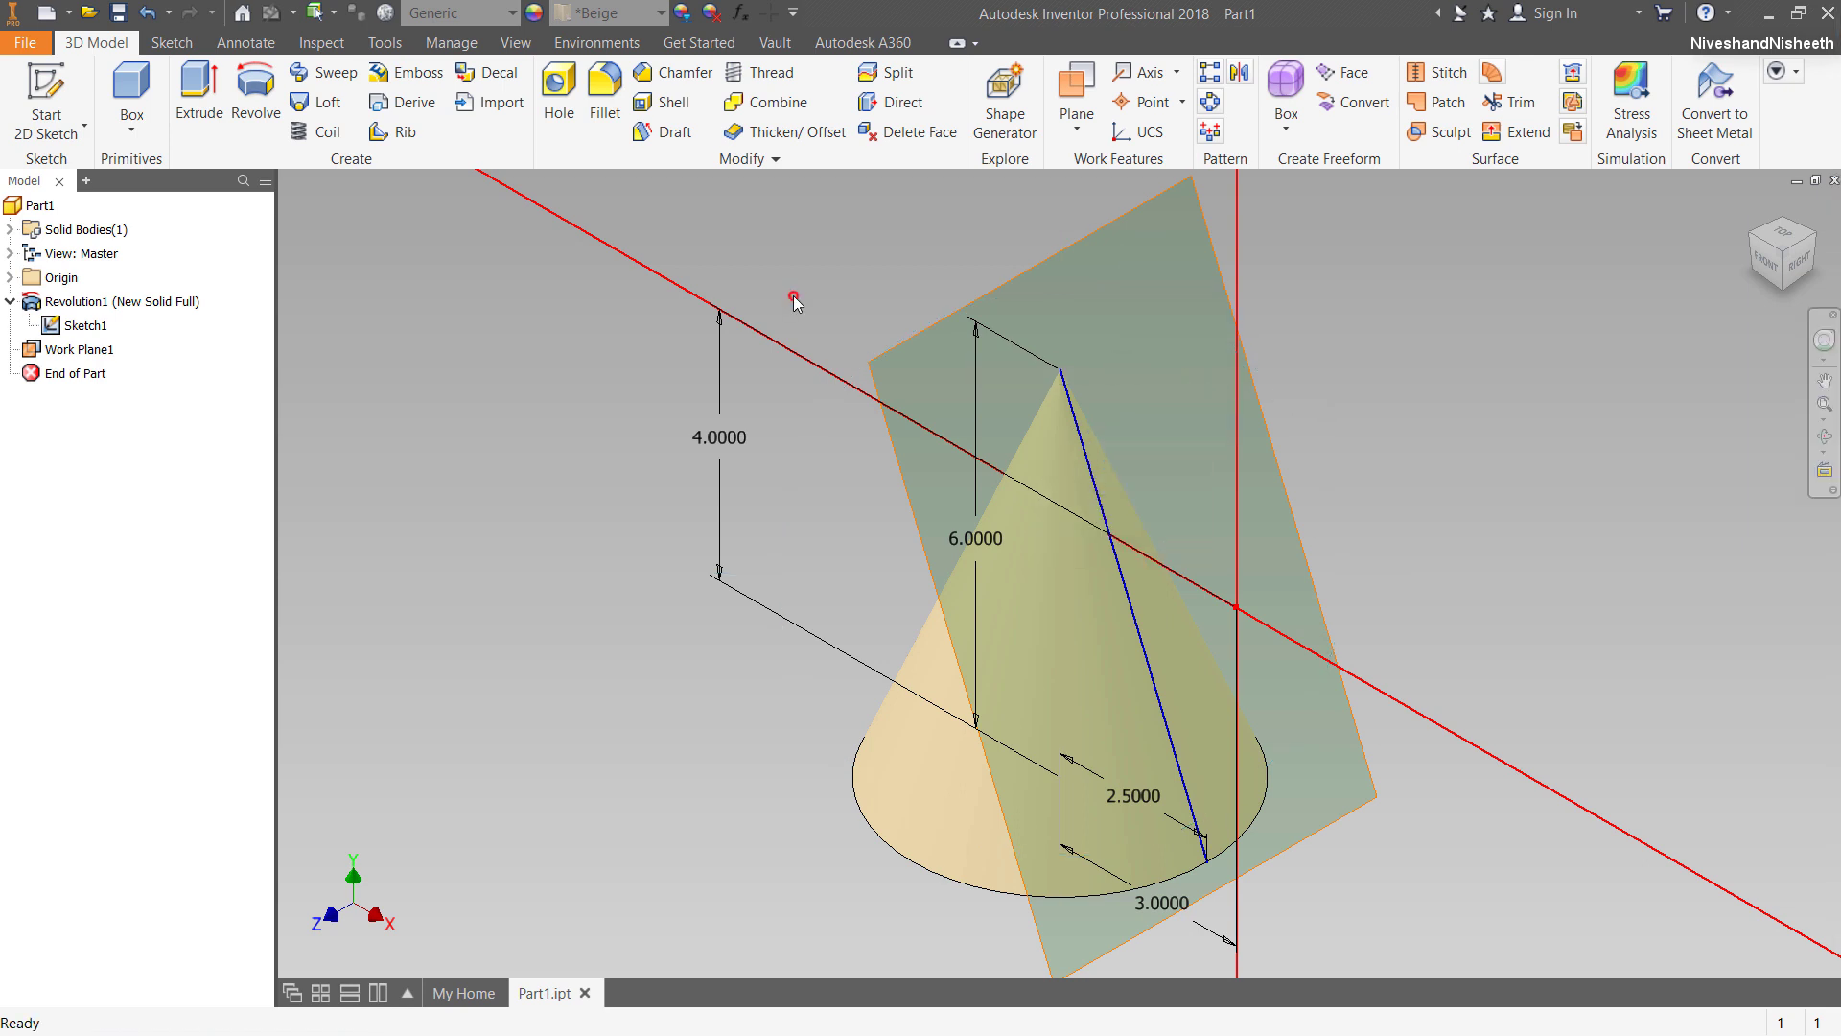
Create a second work plane offset 1.5 in from the tangent plane, toward the inside of the cone.
left_click(1076, 134)
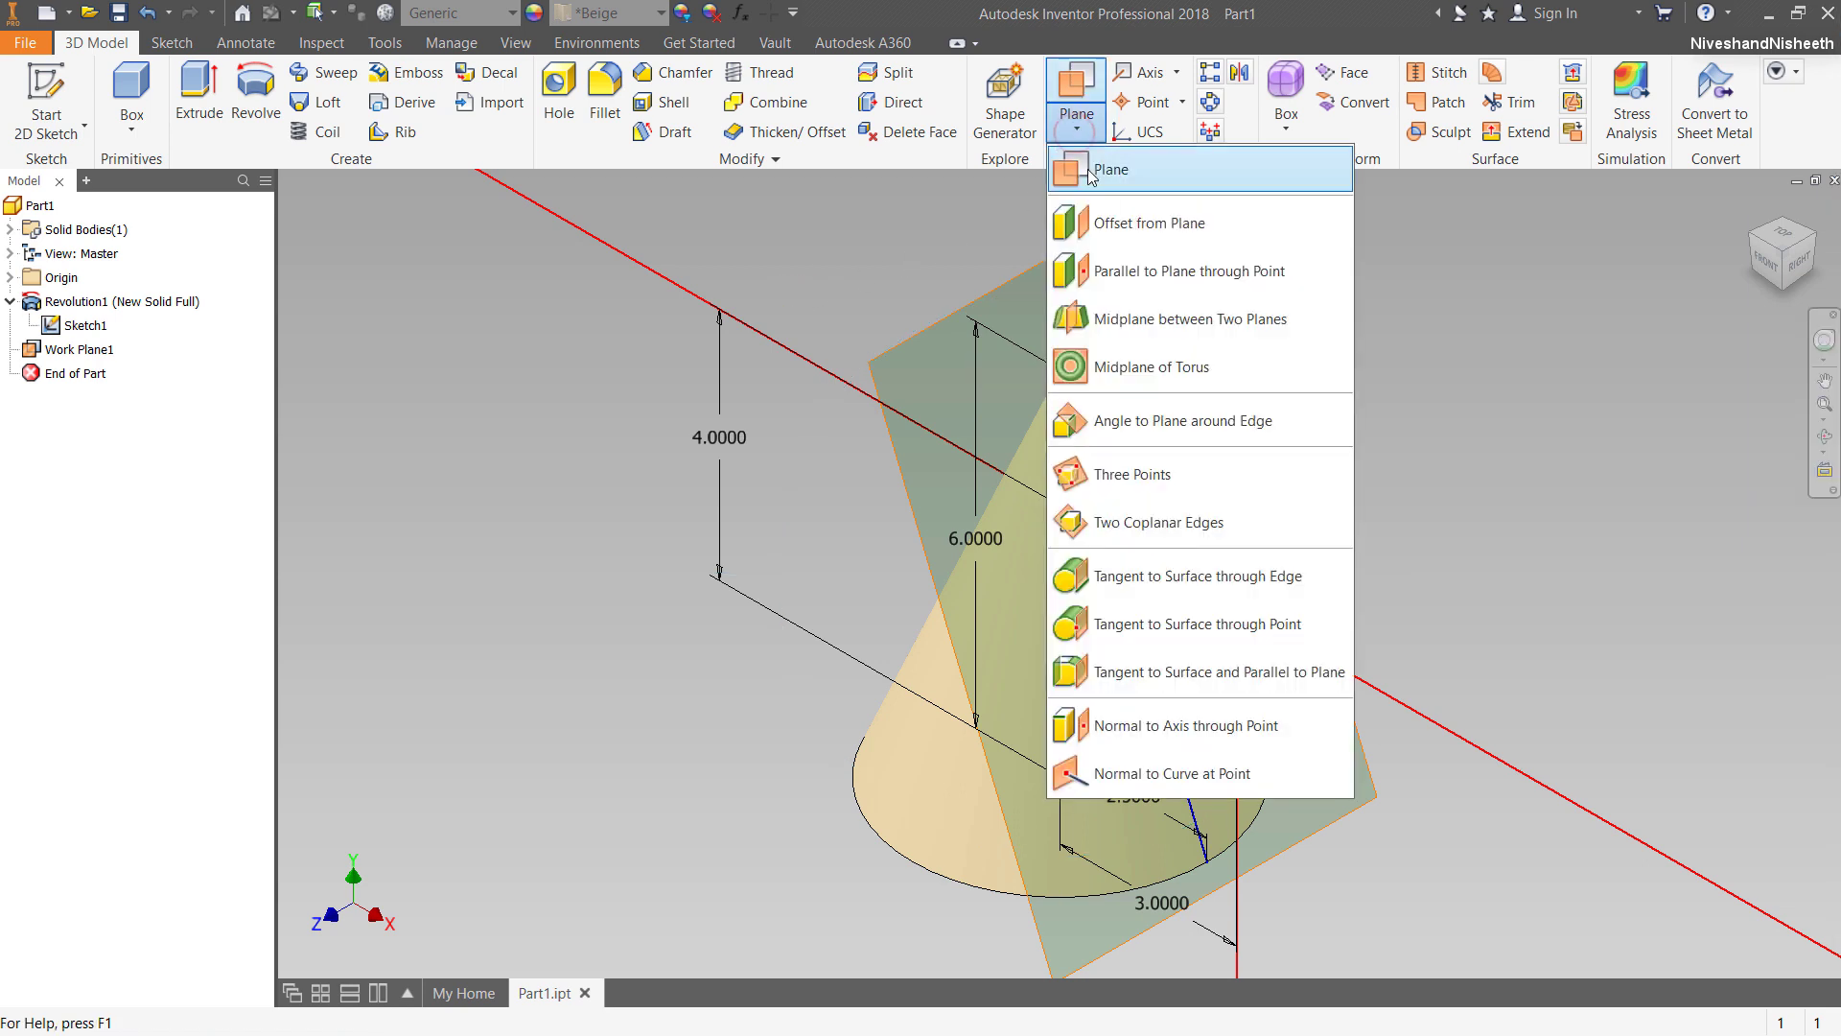
left_click(1119, 226)
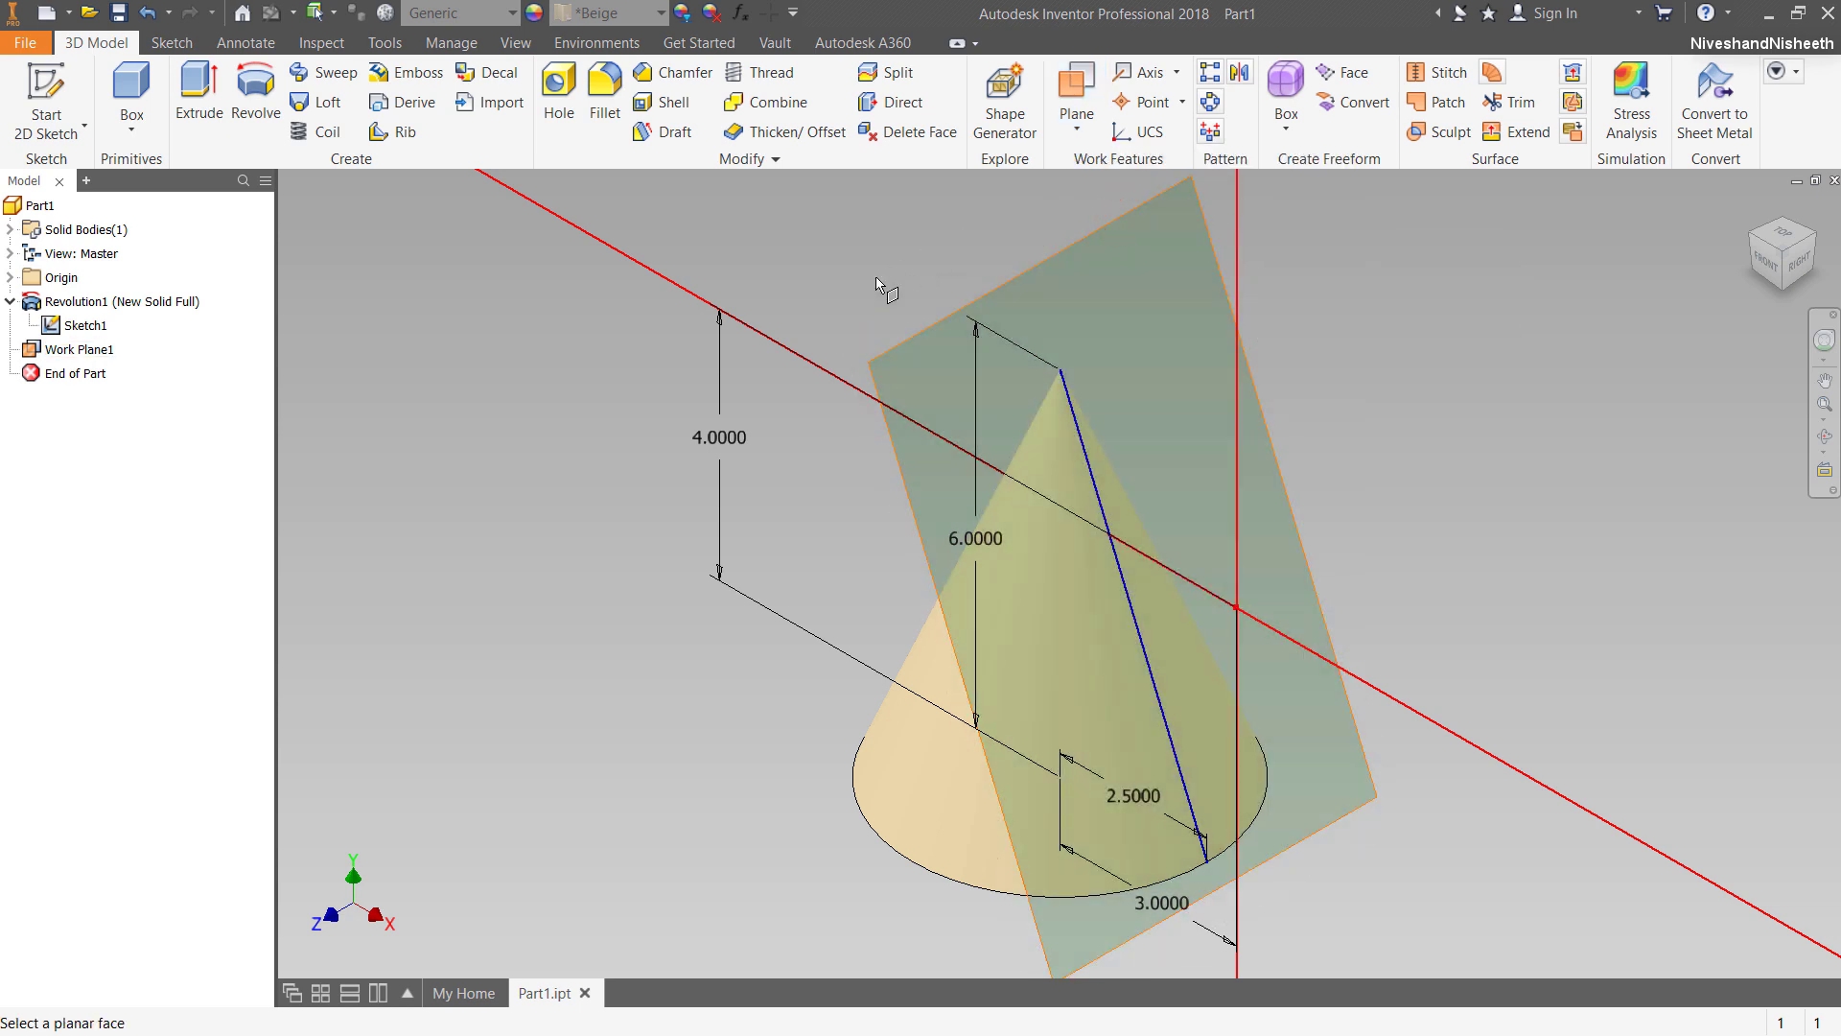
left_click(909, 521)
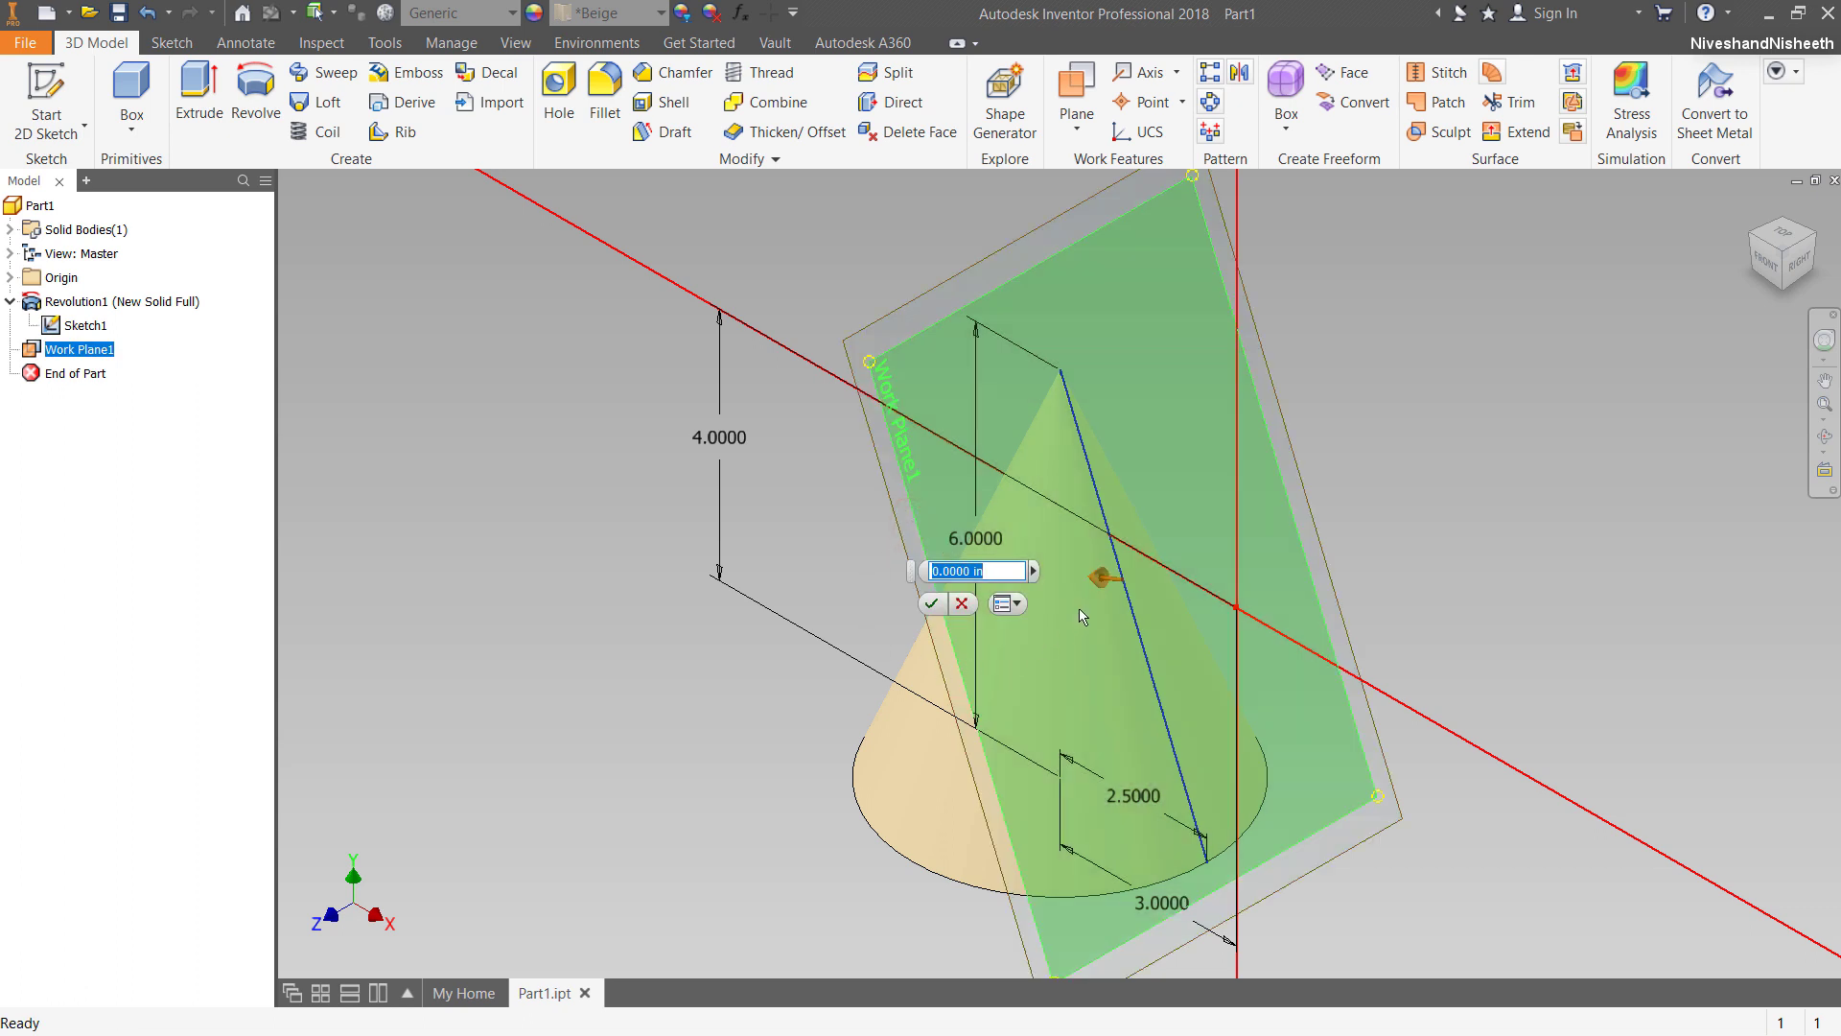
left_click_drag(1103, 585, 1071, 583)
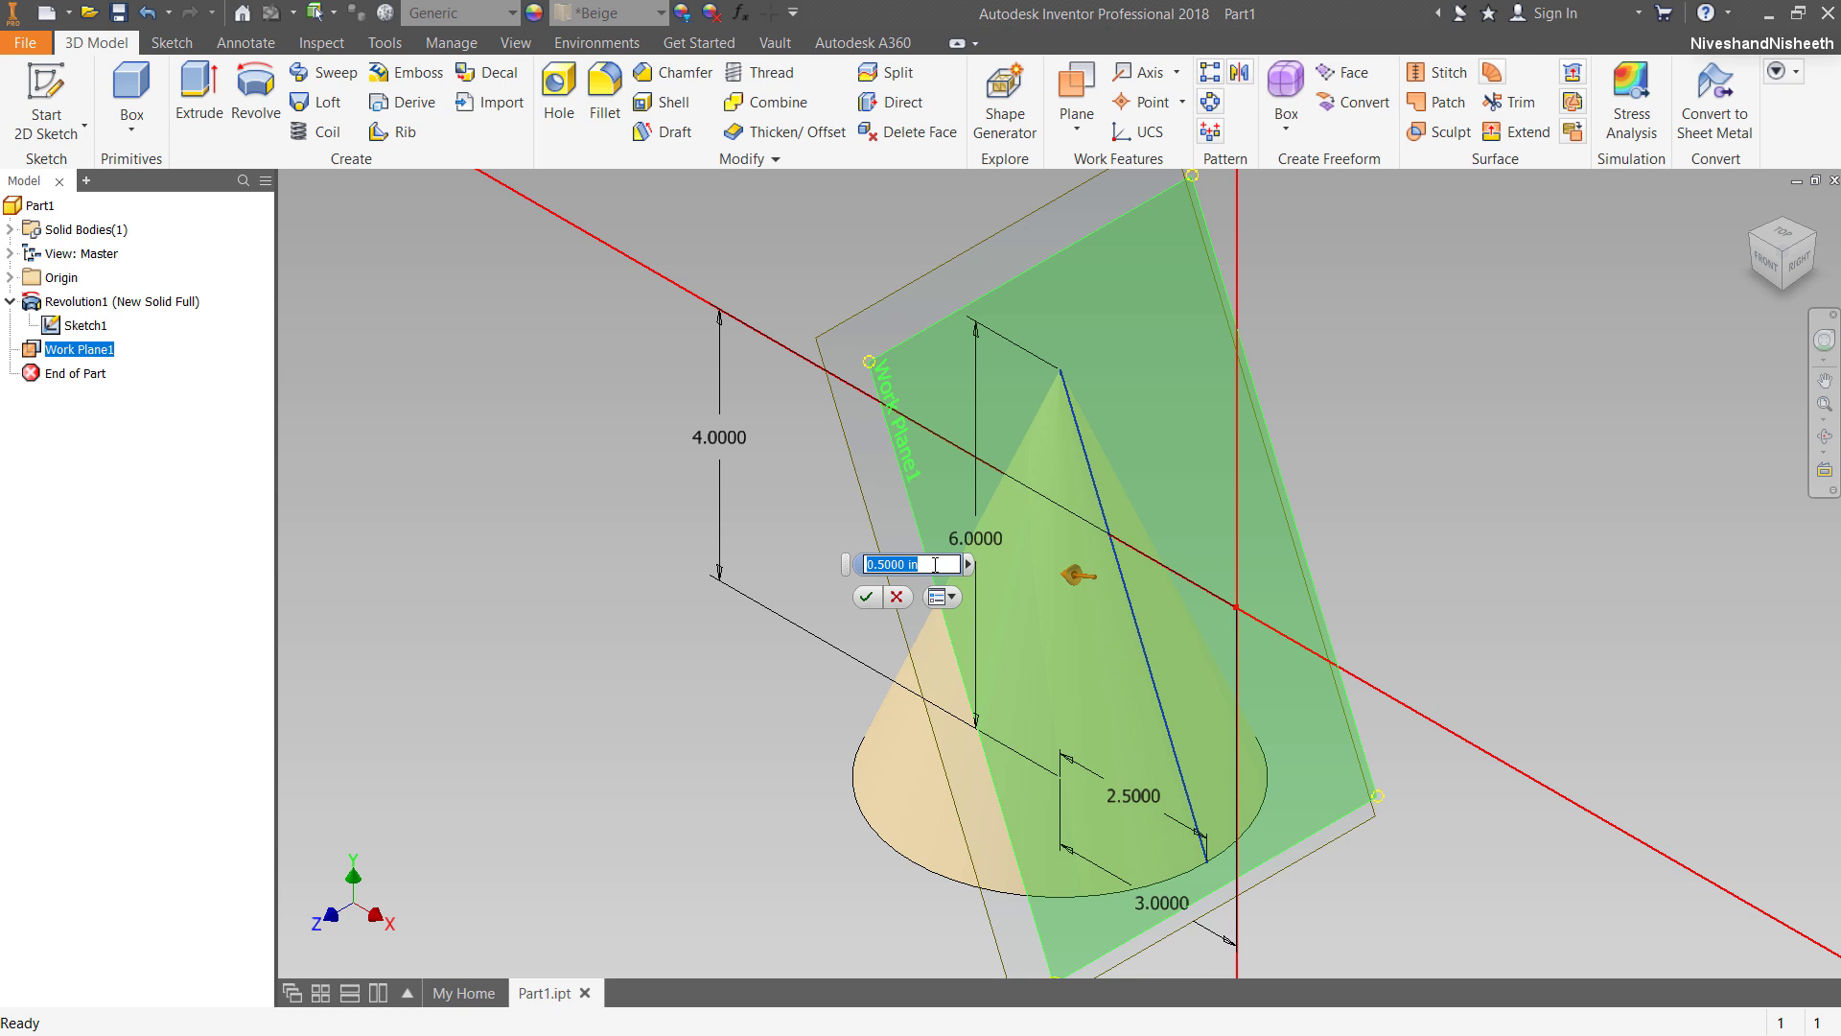
type("1.5")
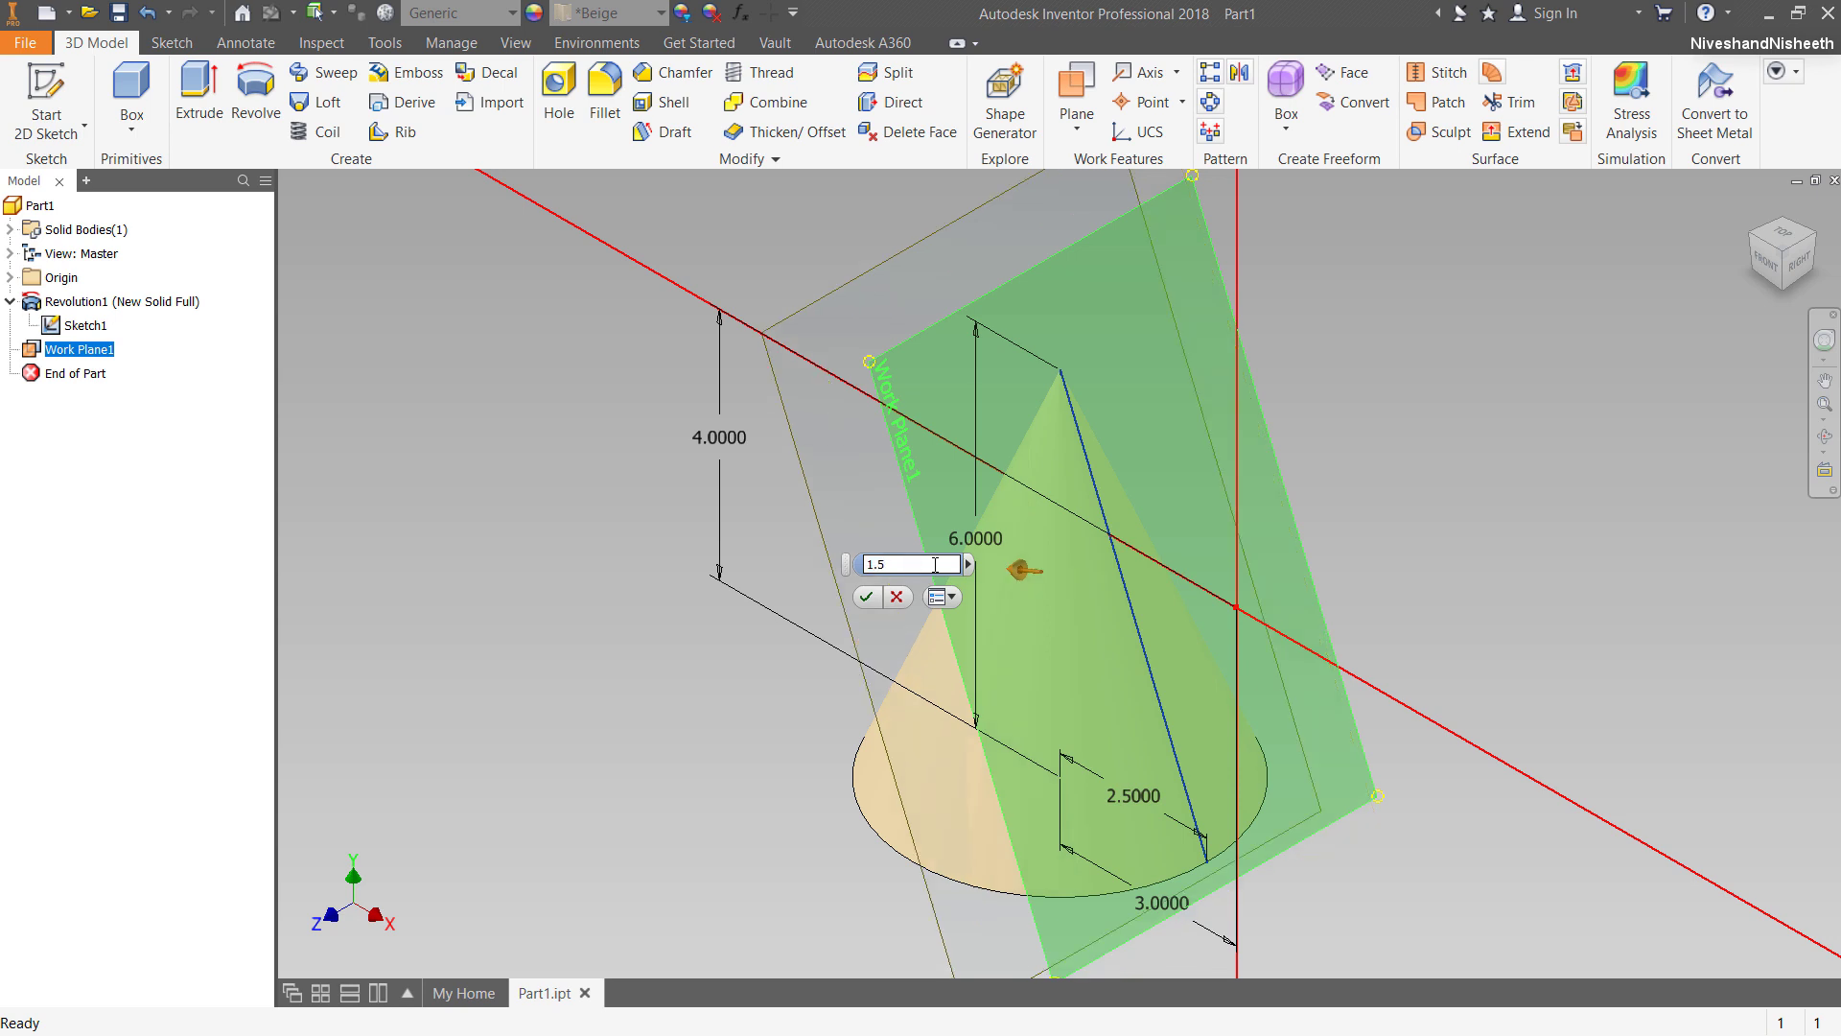
left_click(859, 597)
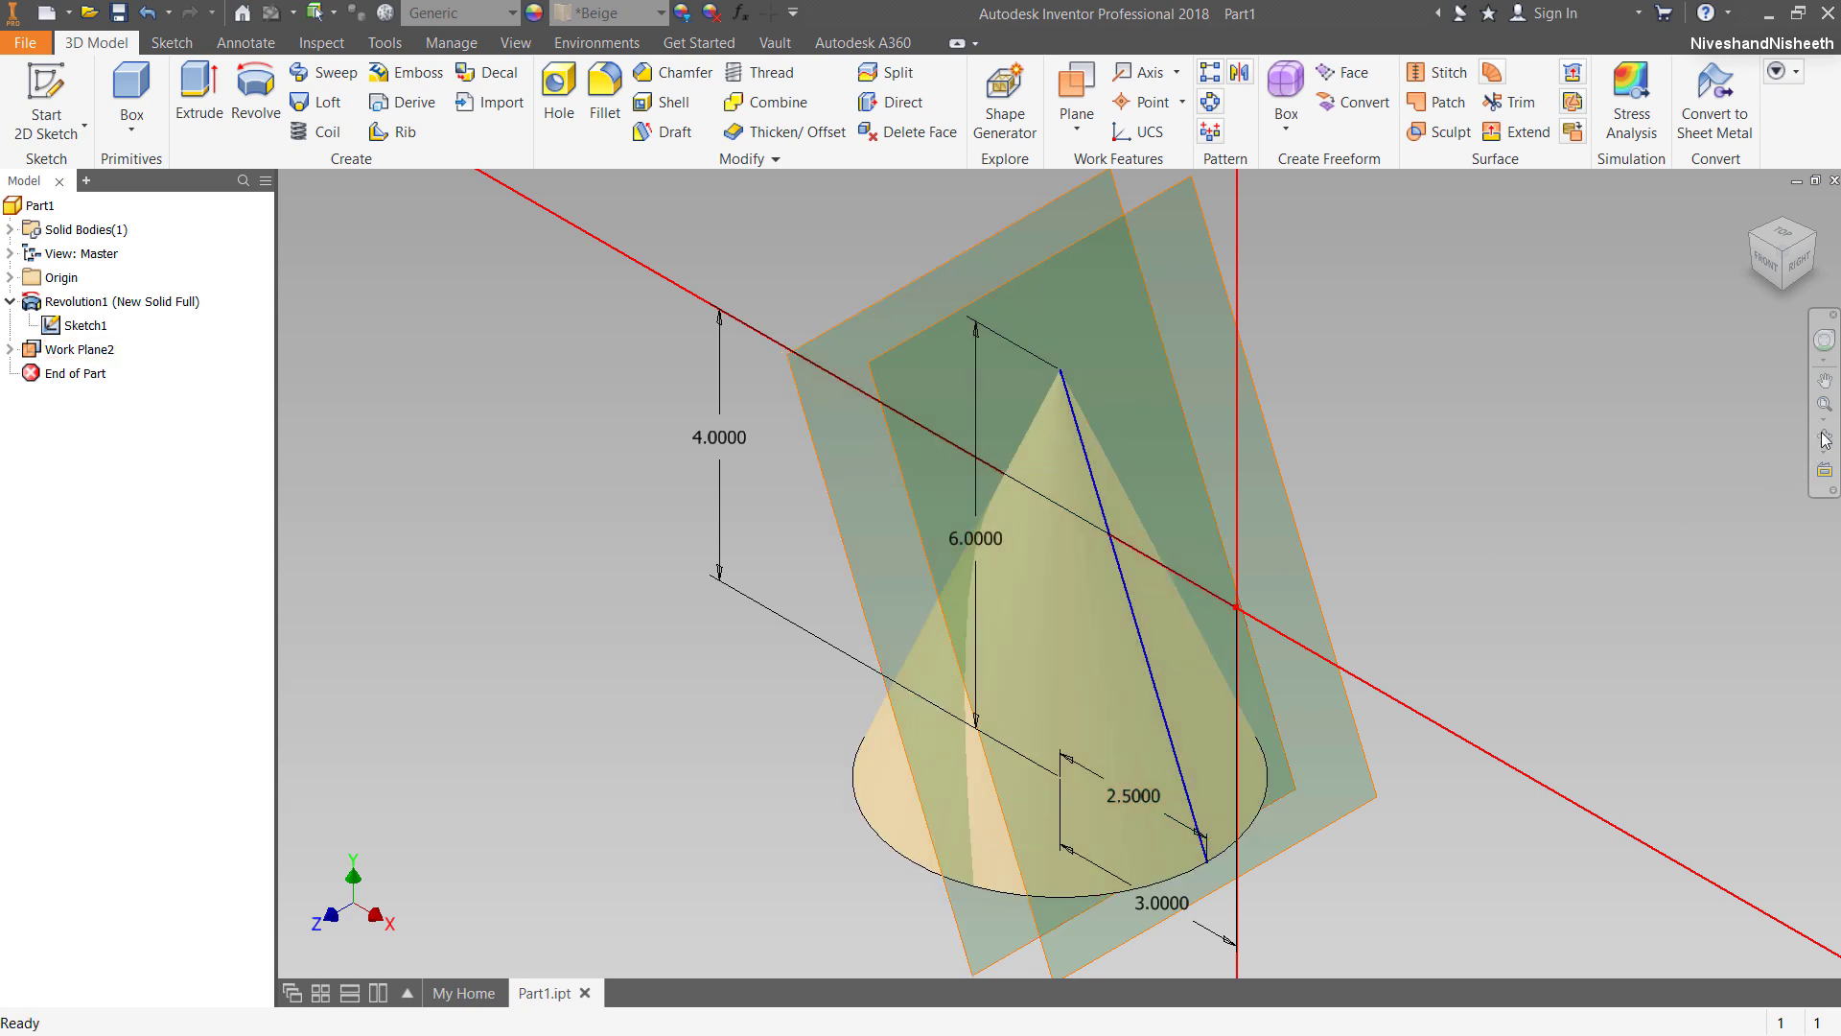
Examine from another angle how the two parallel work planes sit relative to the cone, and restore the previous view.
left_click(1825, 440)
left_click_drag(1036, 584, 1139, 603)
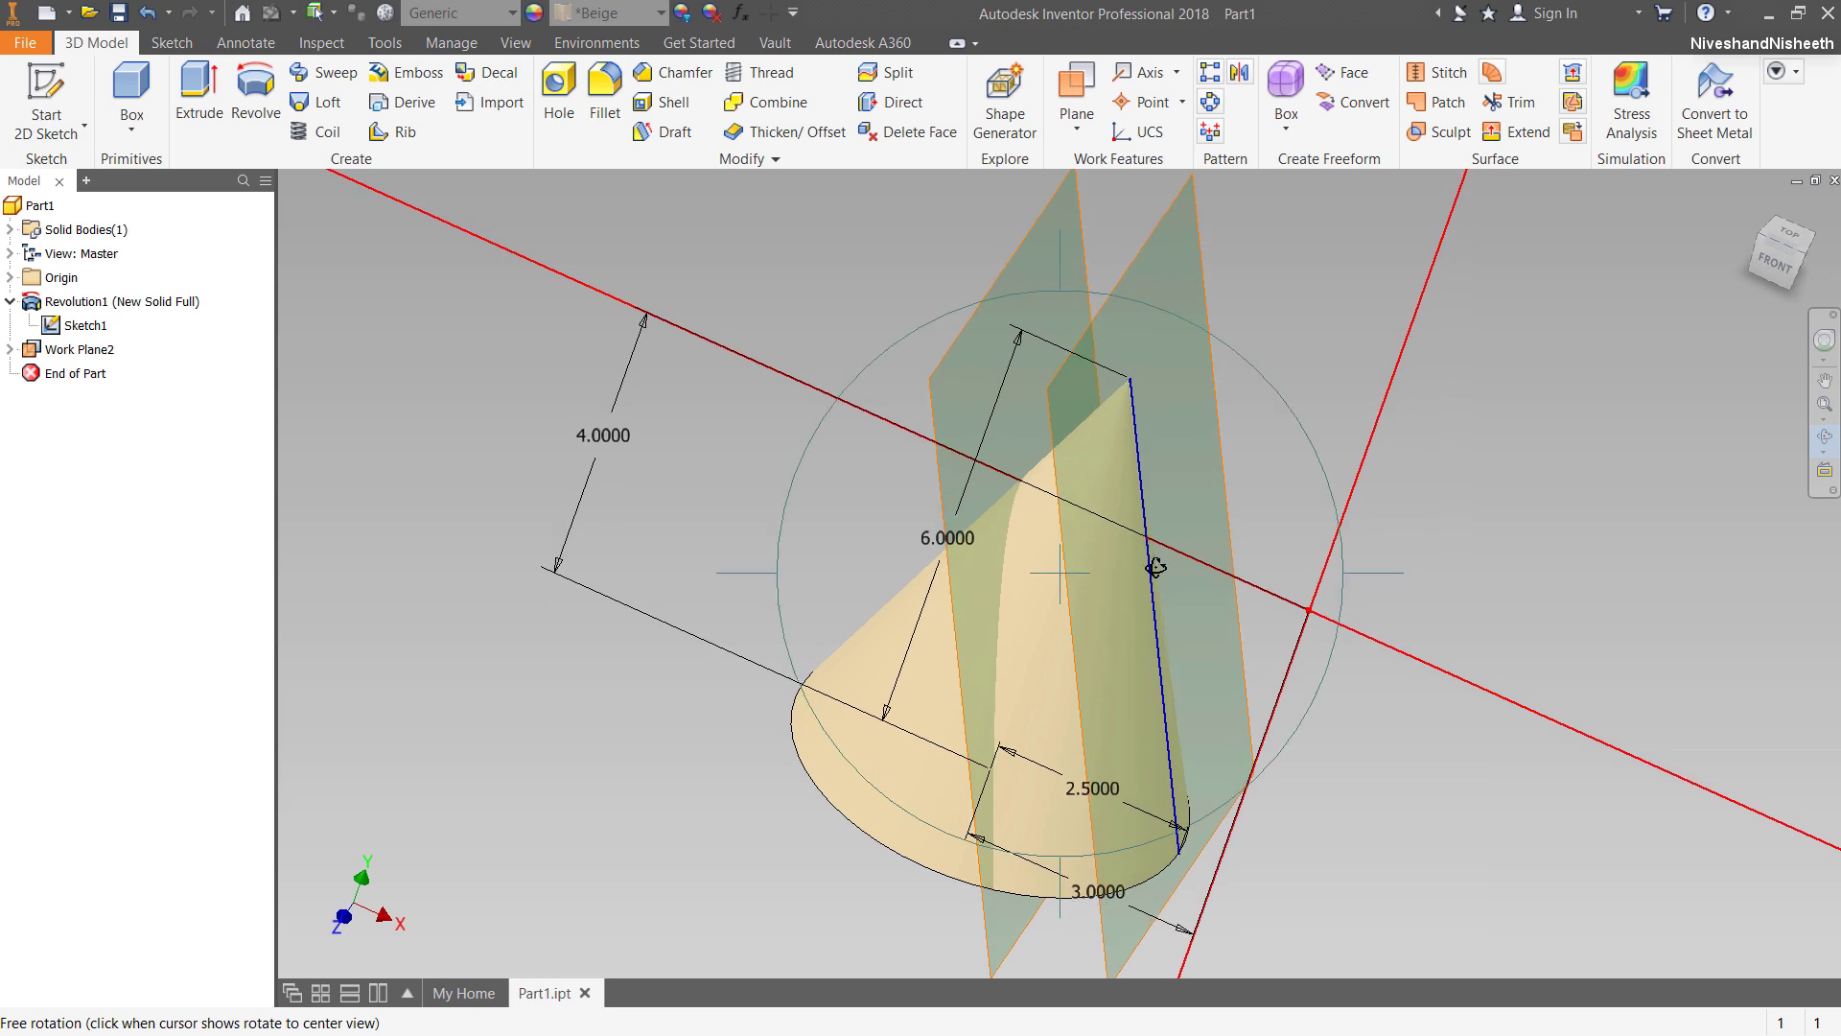
right_click(1200, 470)
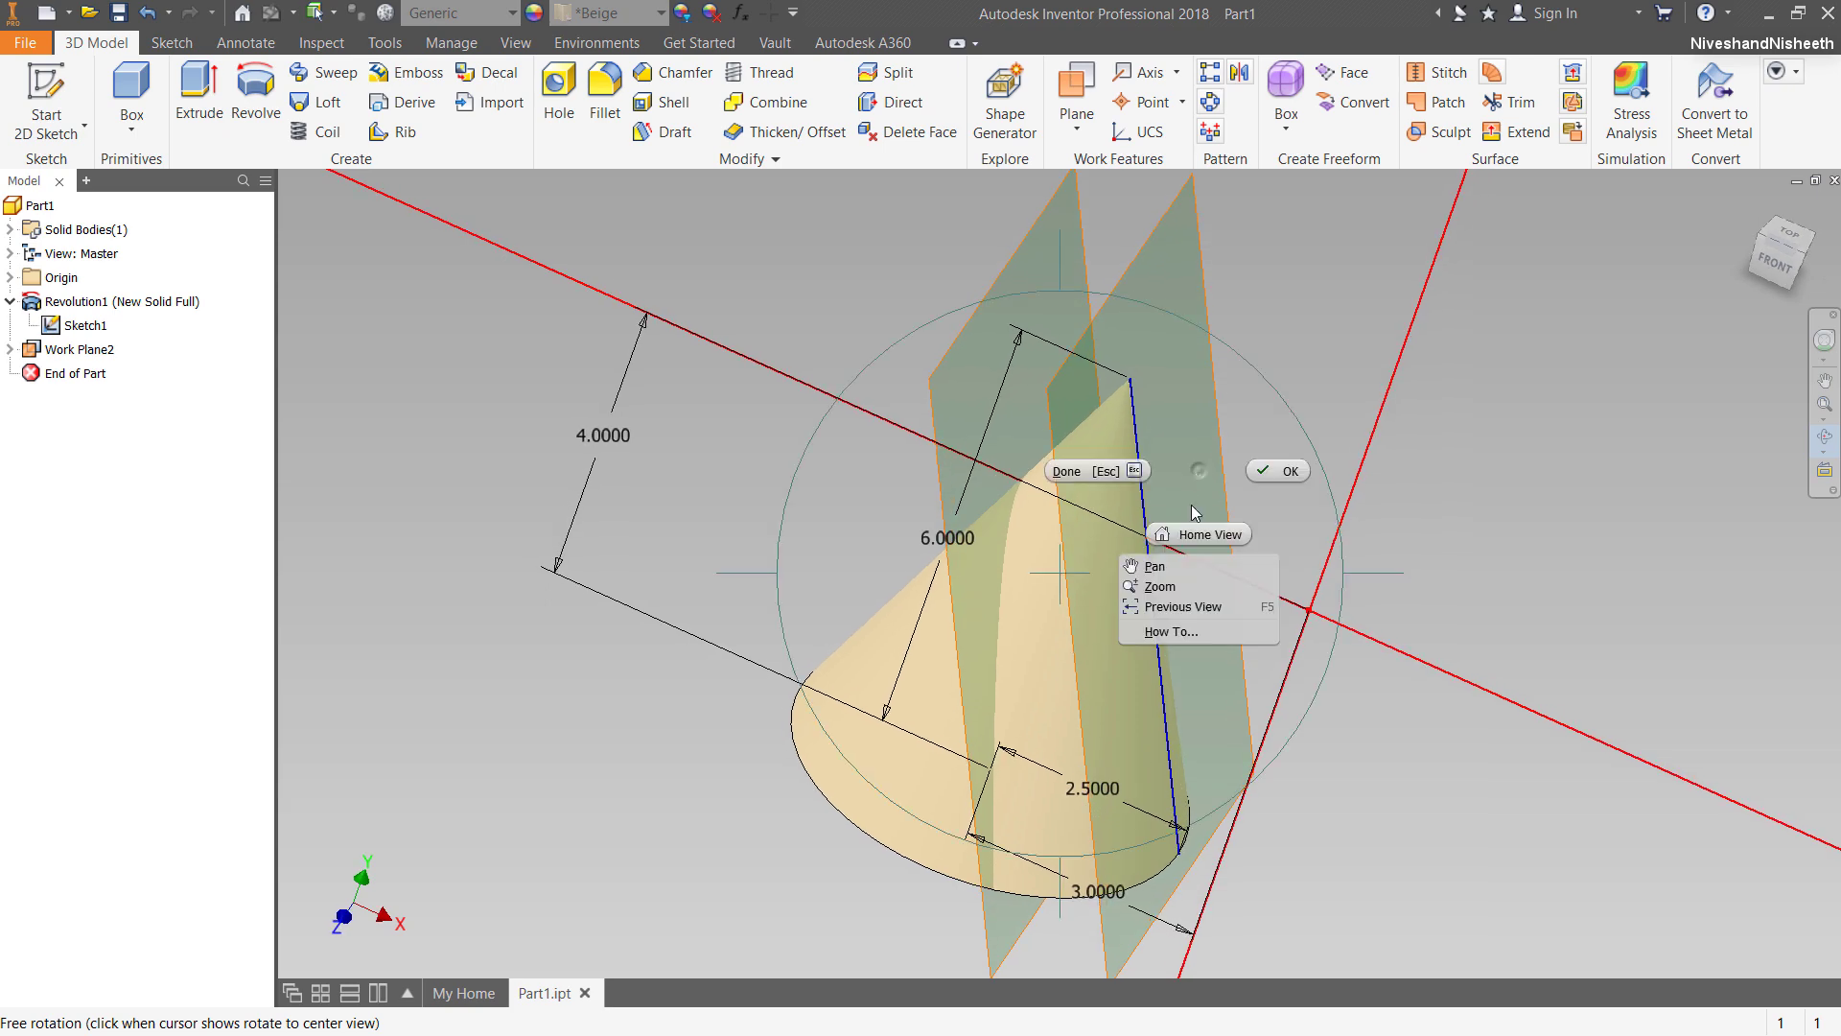
left_click(1190, 601)
left_click_drag(1038, 431, 843, 303)
right_click(936, 368)
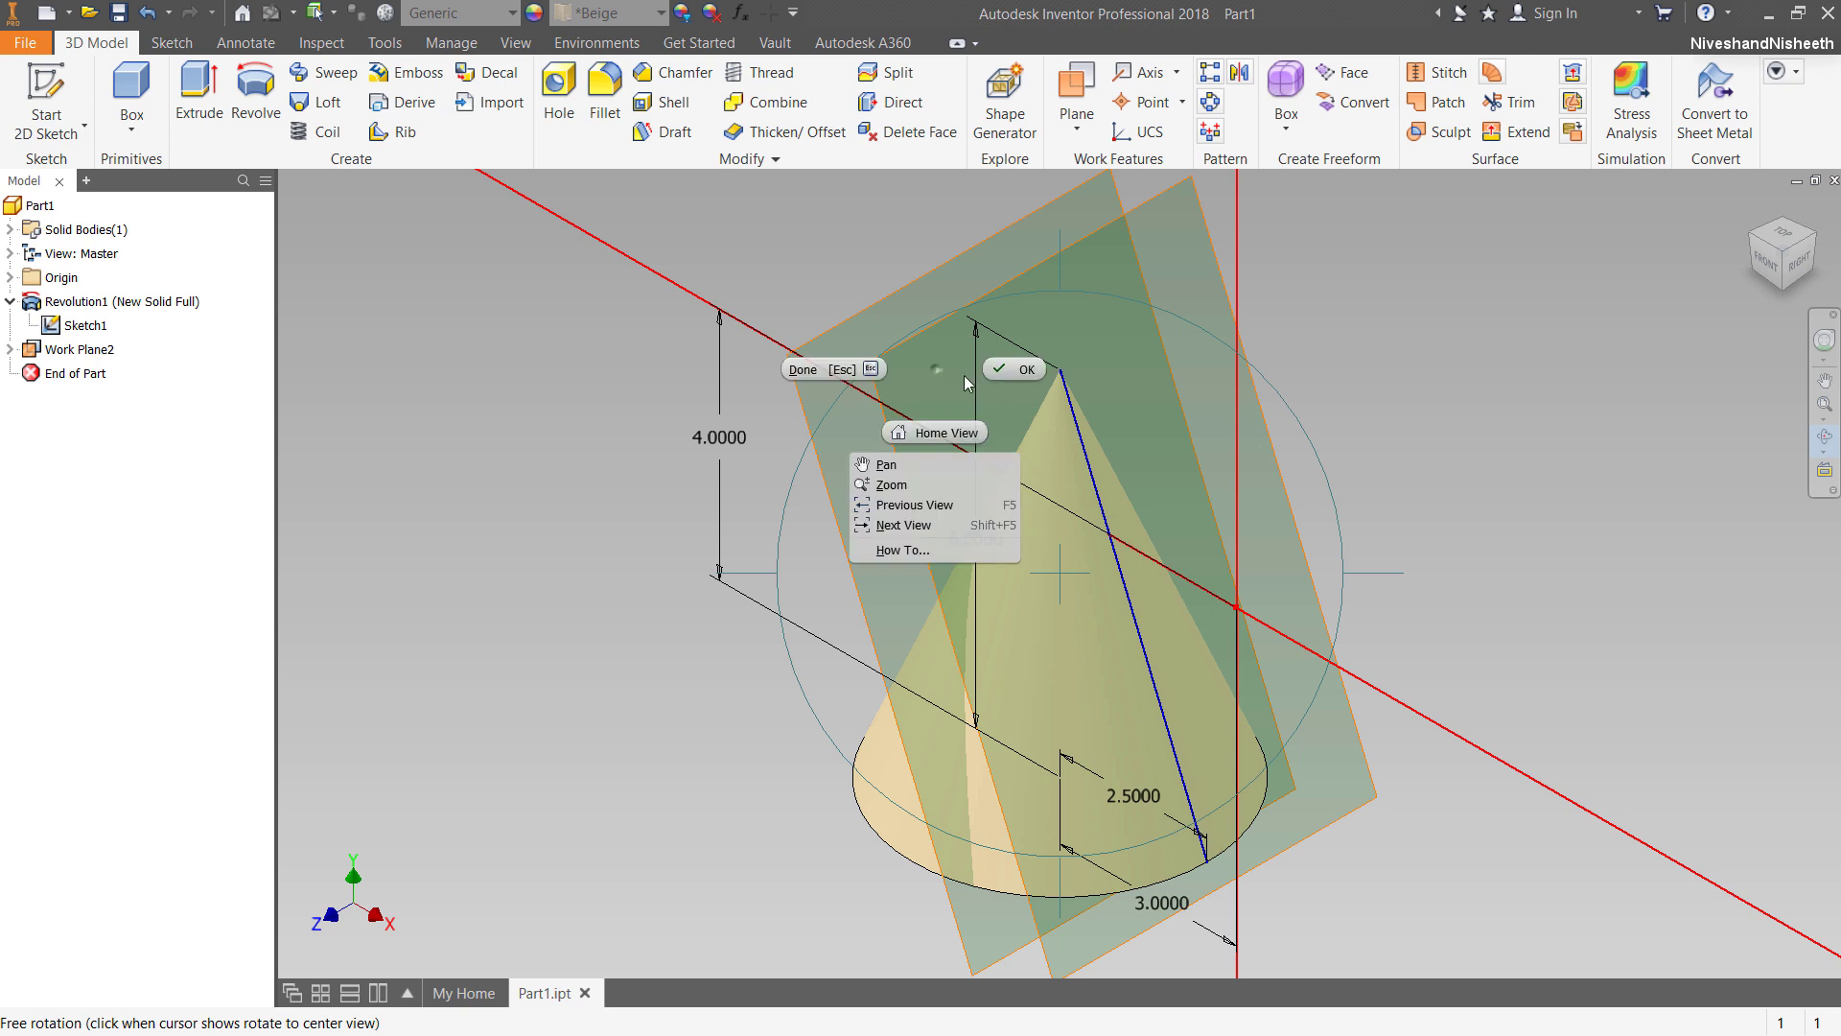
left_click(997, 370)
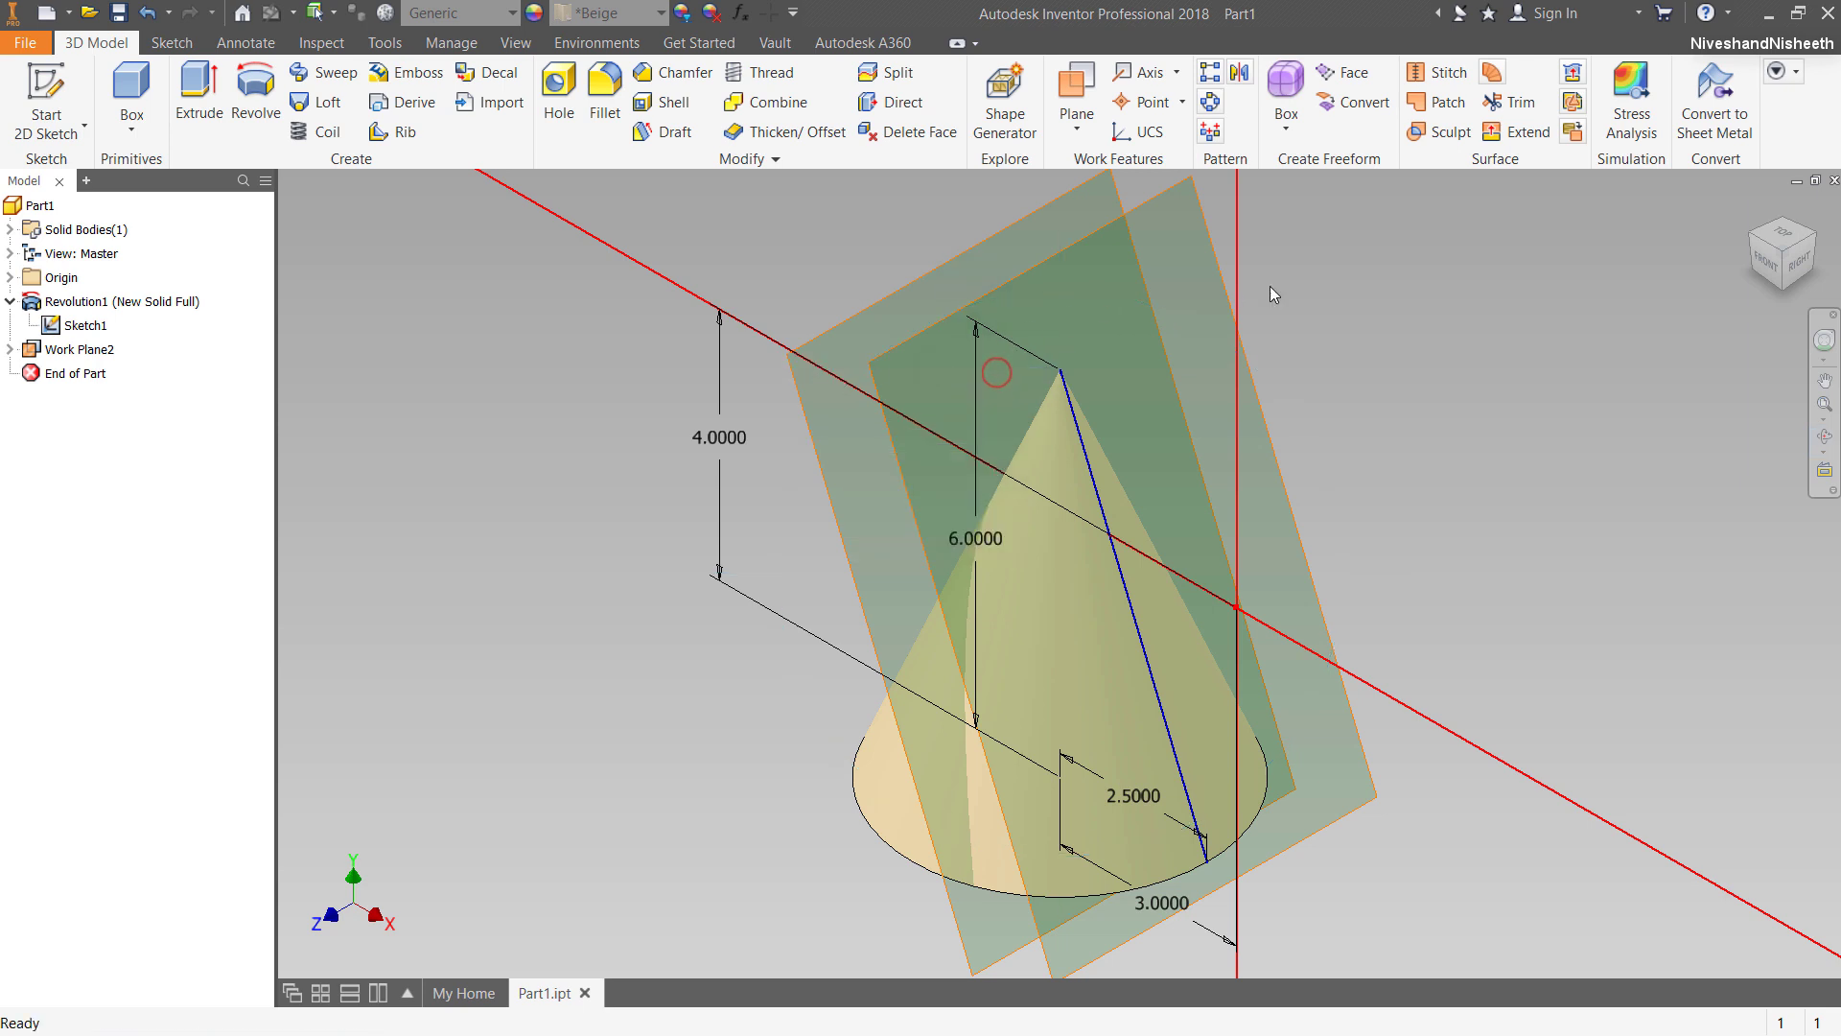
left_click(589, 406)
Measure the distance between the two parallel work planes with the measuring precision set to 4.1234.
right_click(501, 276)
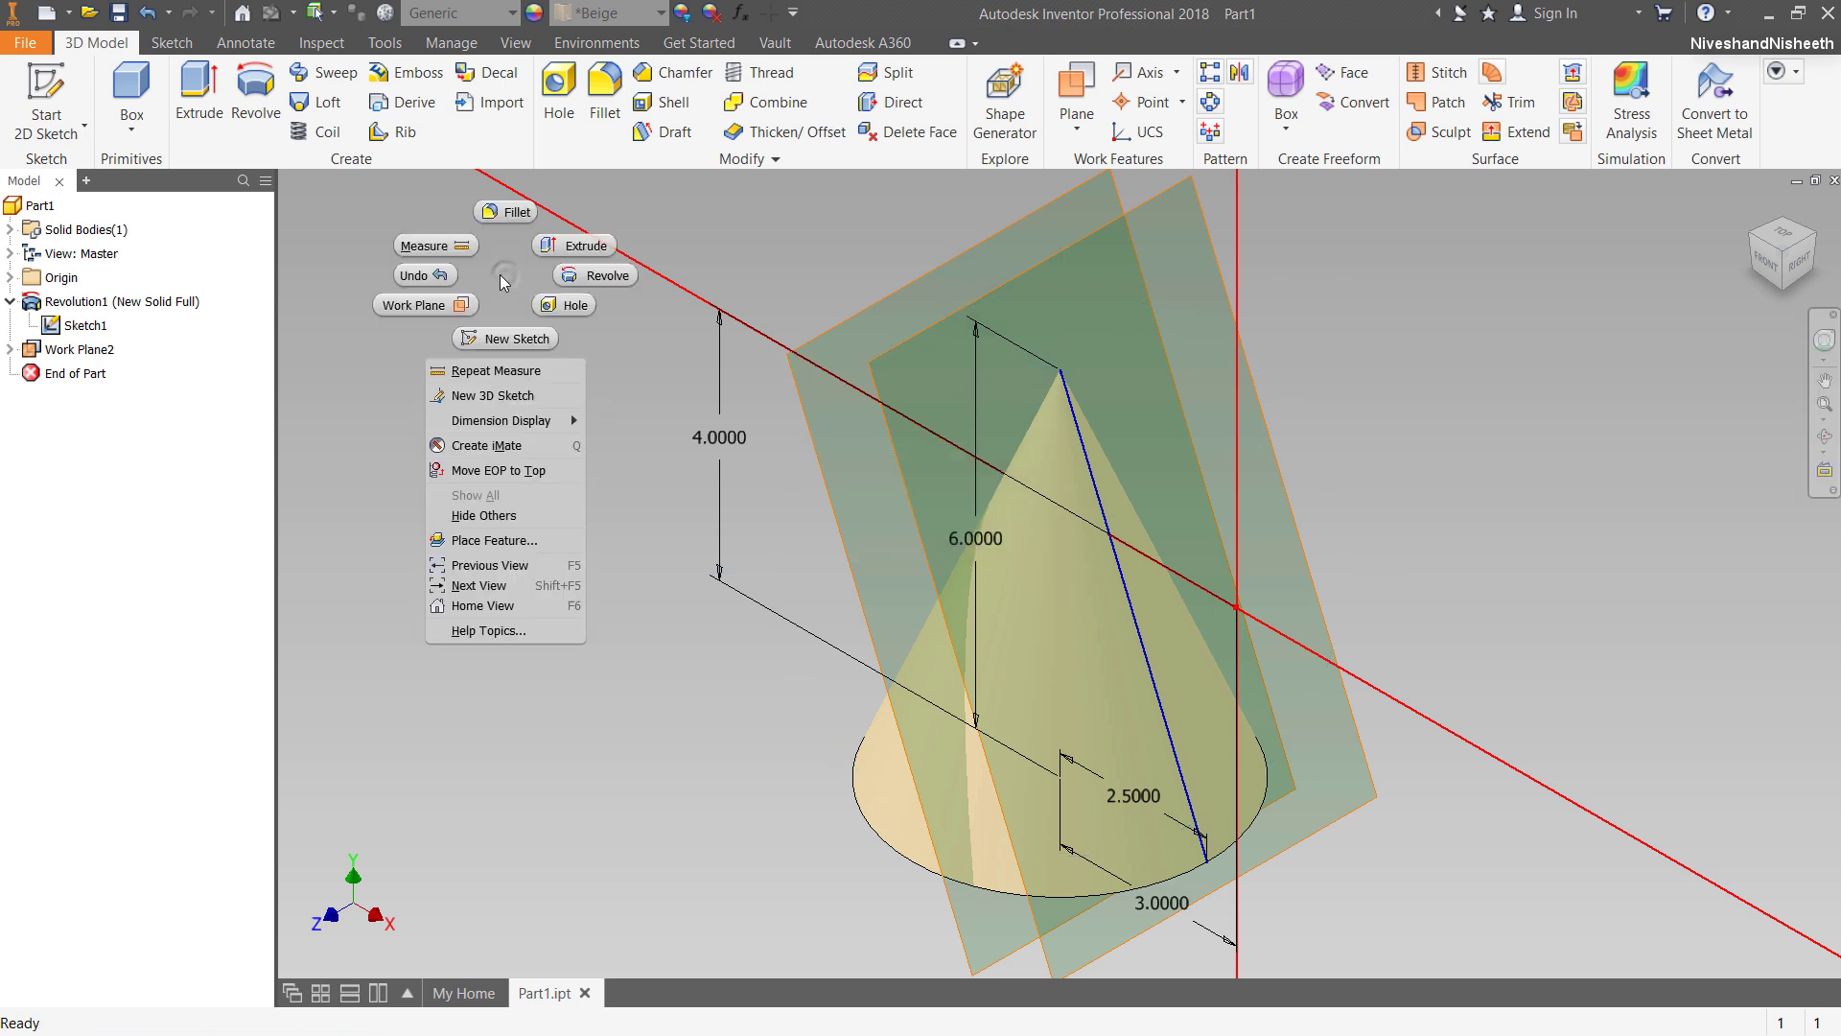
left_click(444, 245)
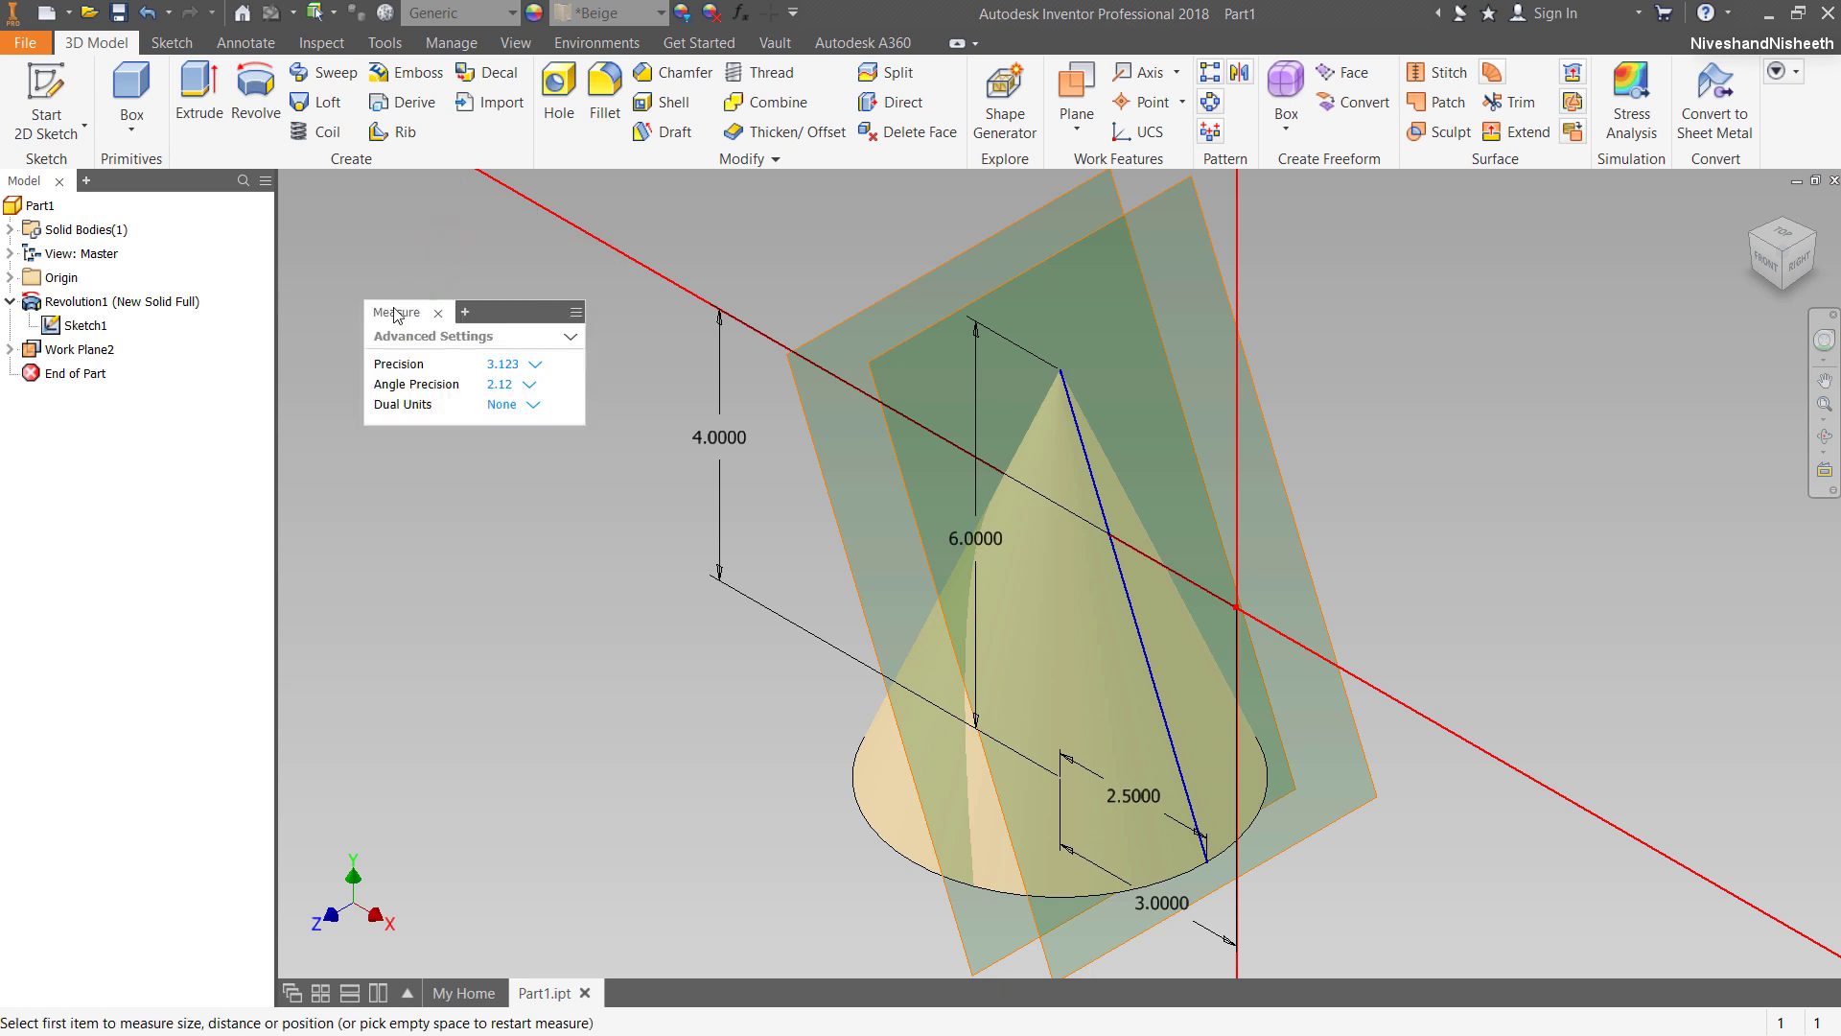
left_click(539, 366)
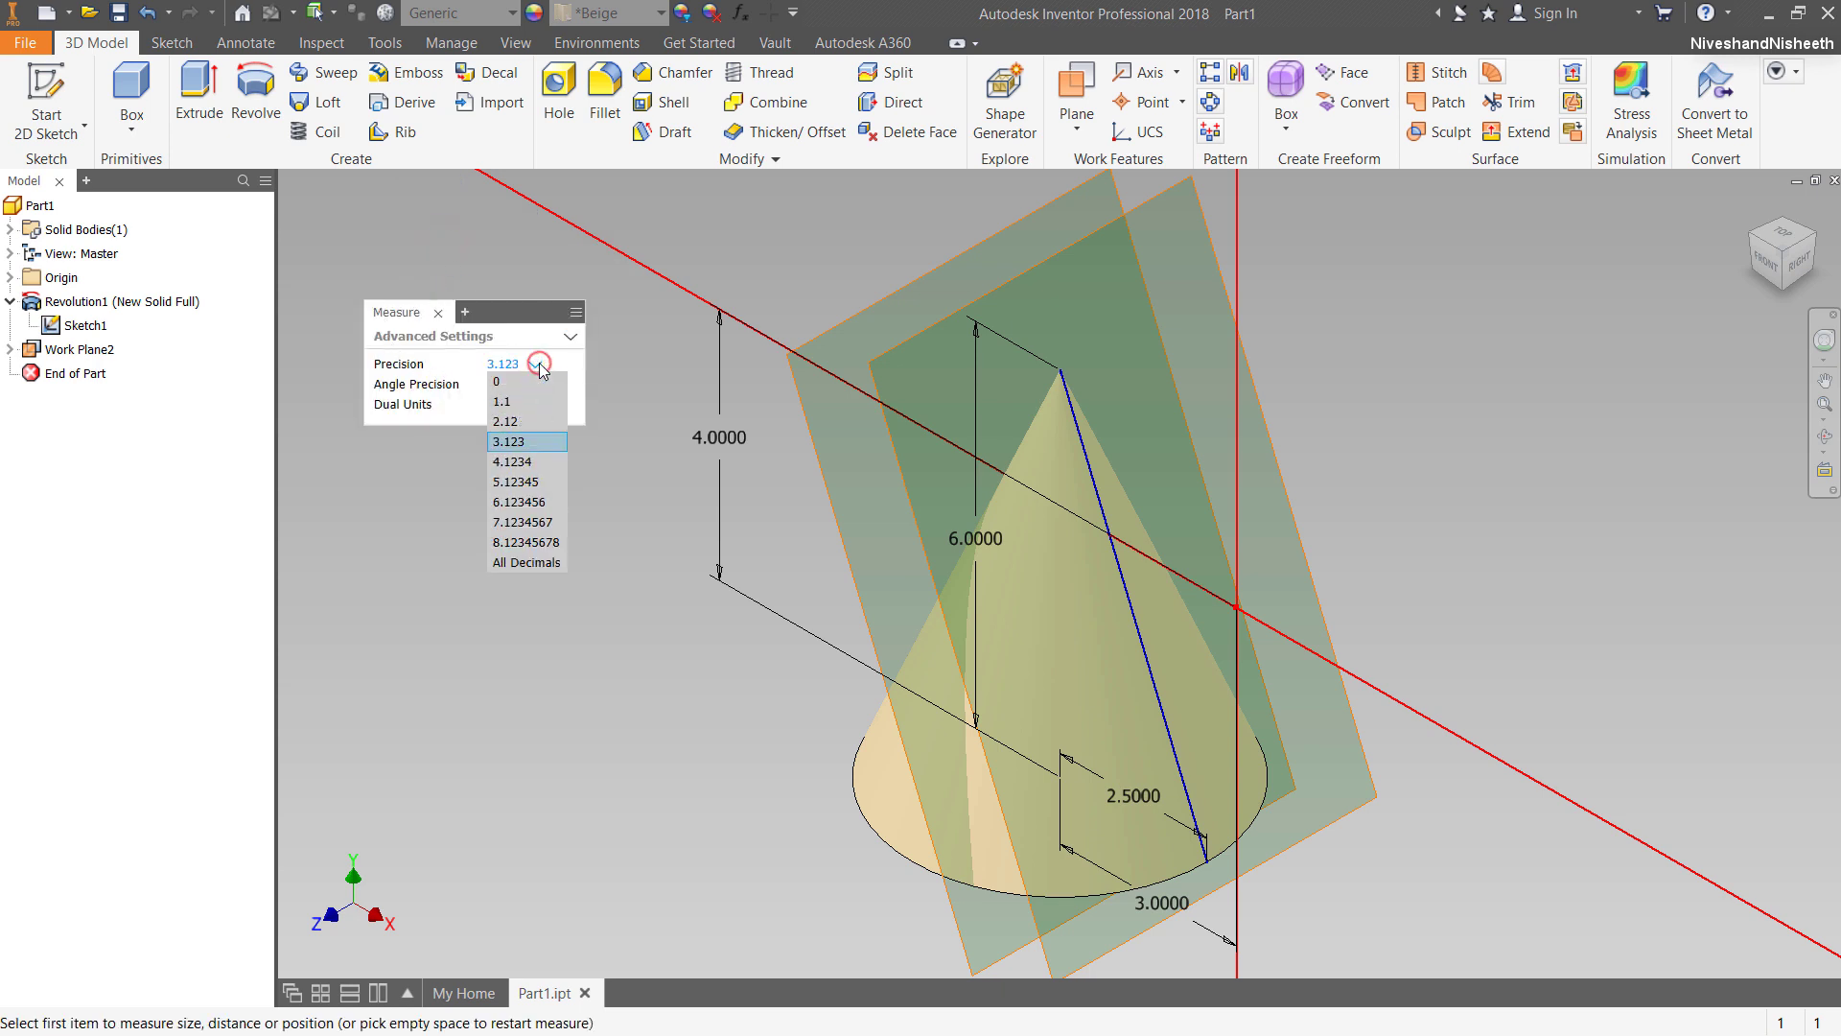
left_click(515, 464)
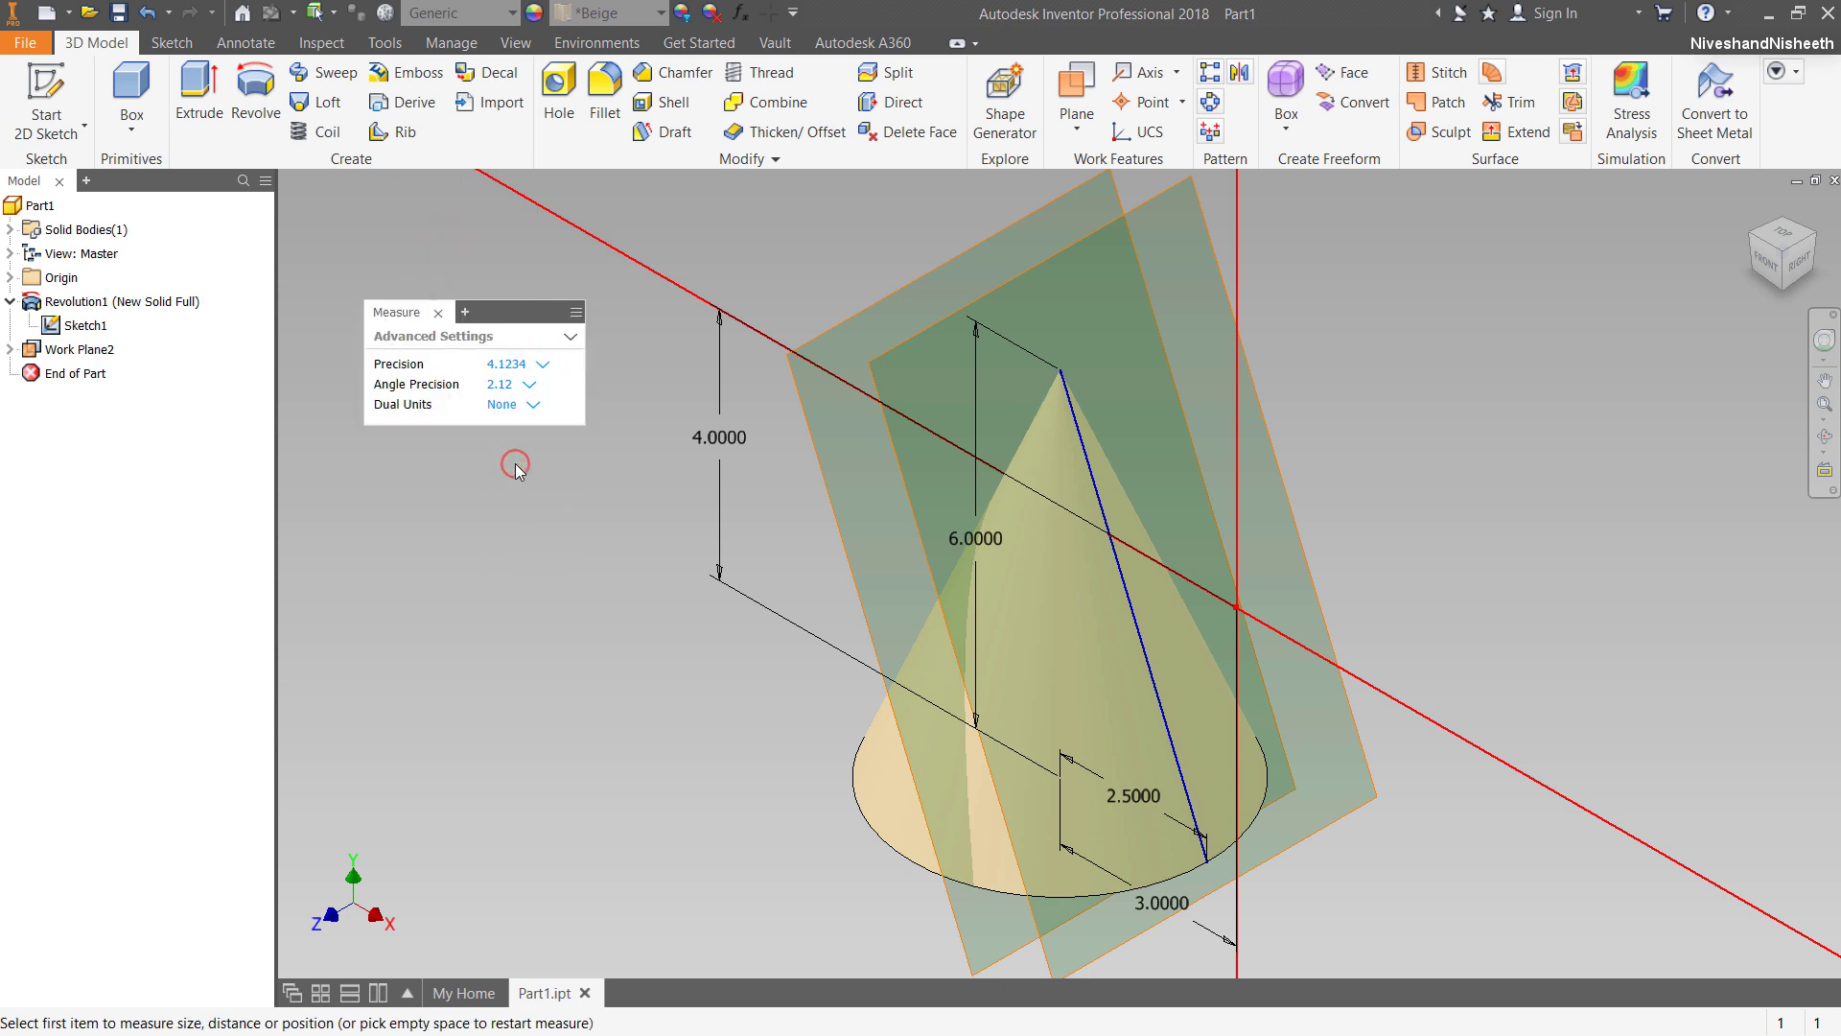
scroll(816, 436, "down", 3)
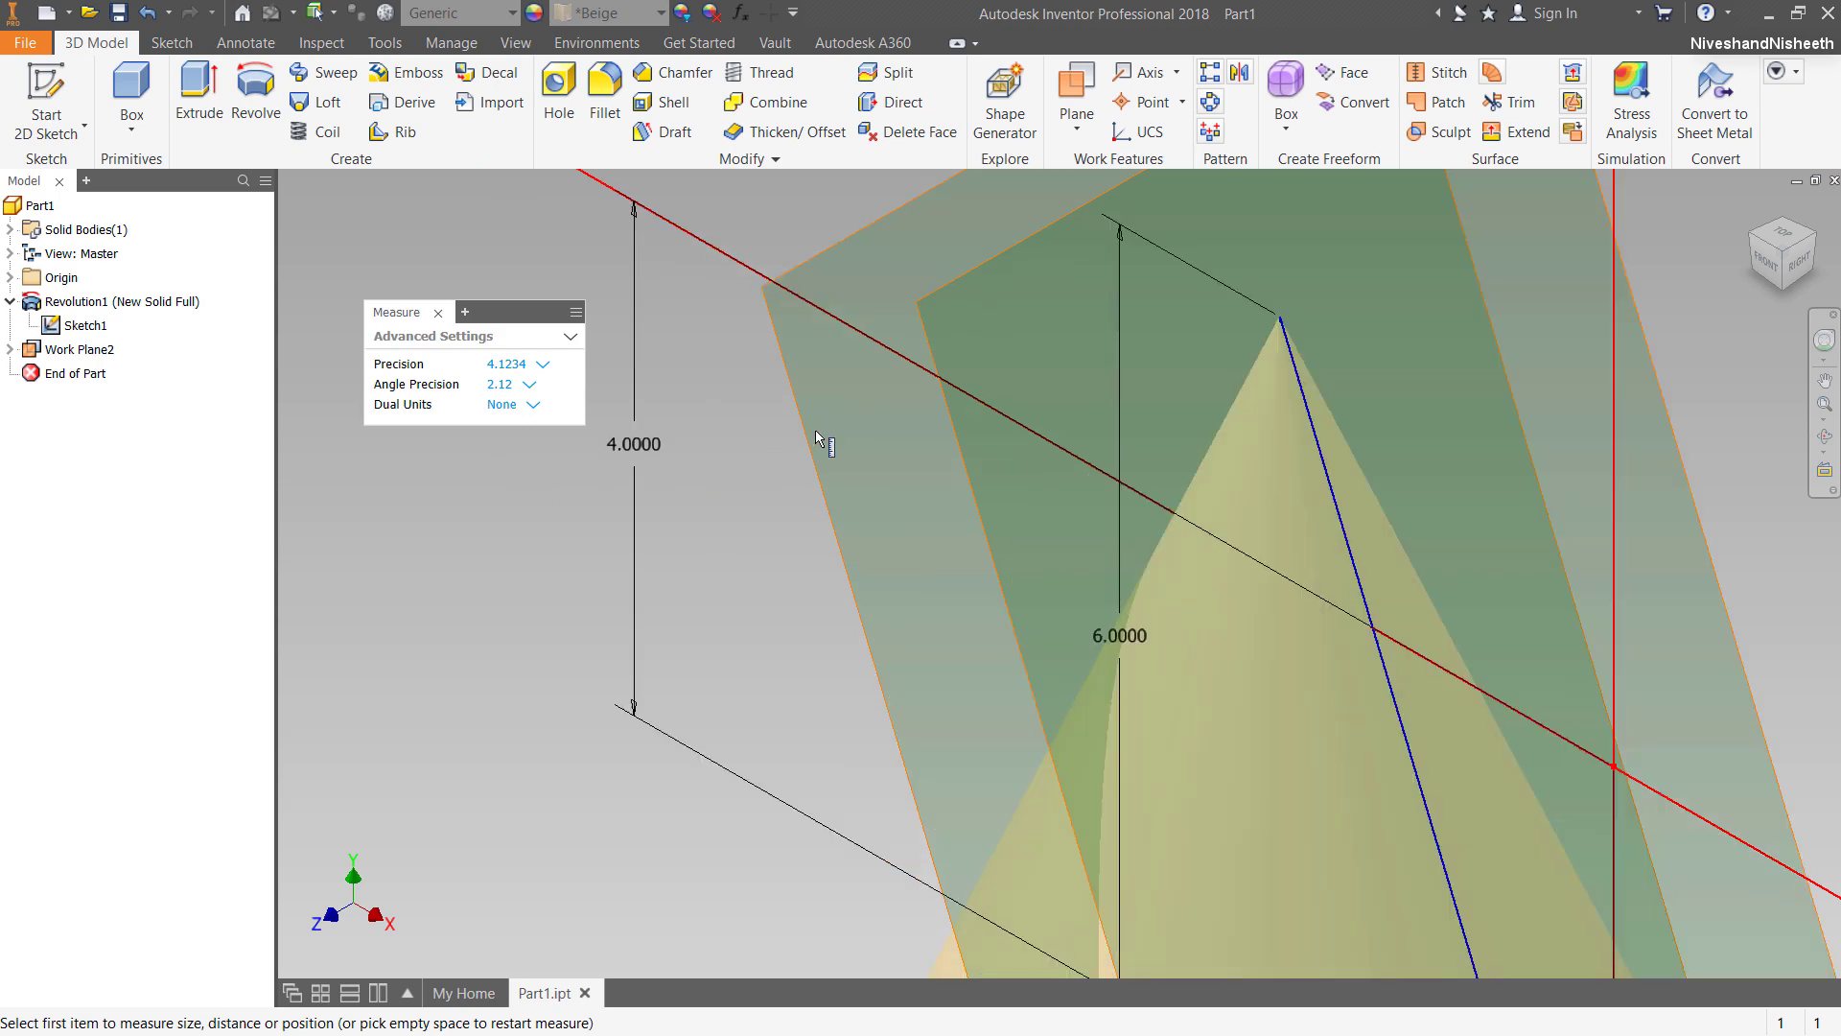
left_click(818, 472)
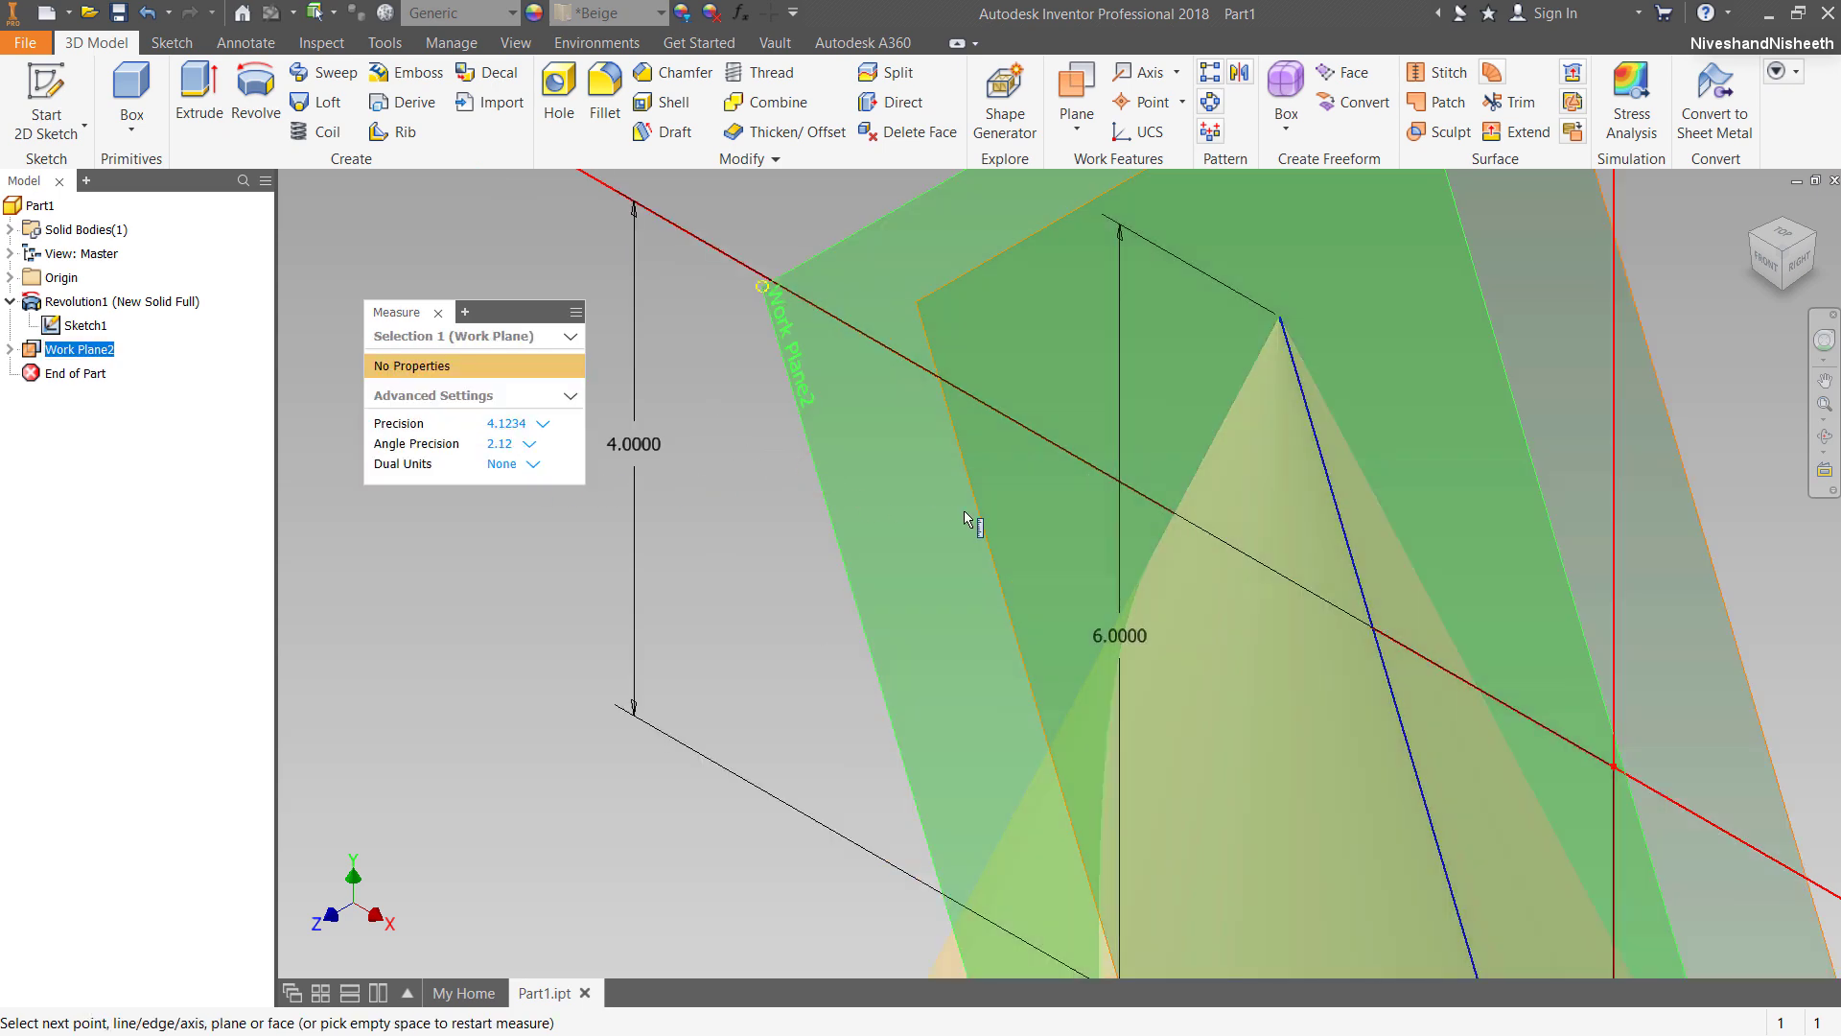
left_click(975, 518)
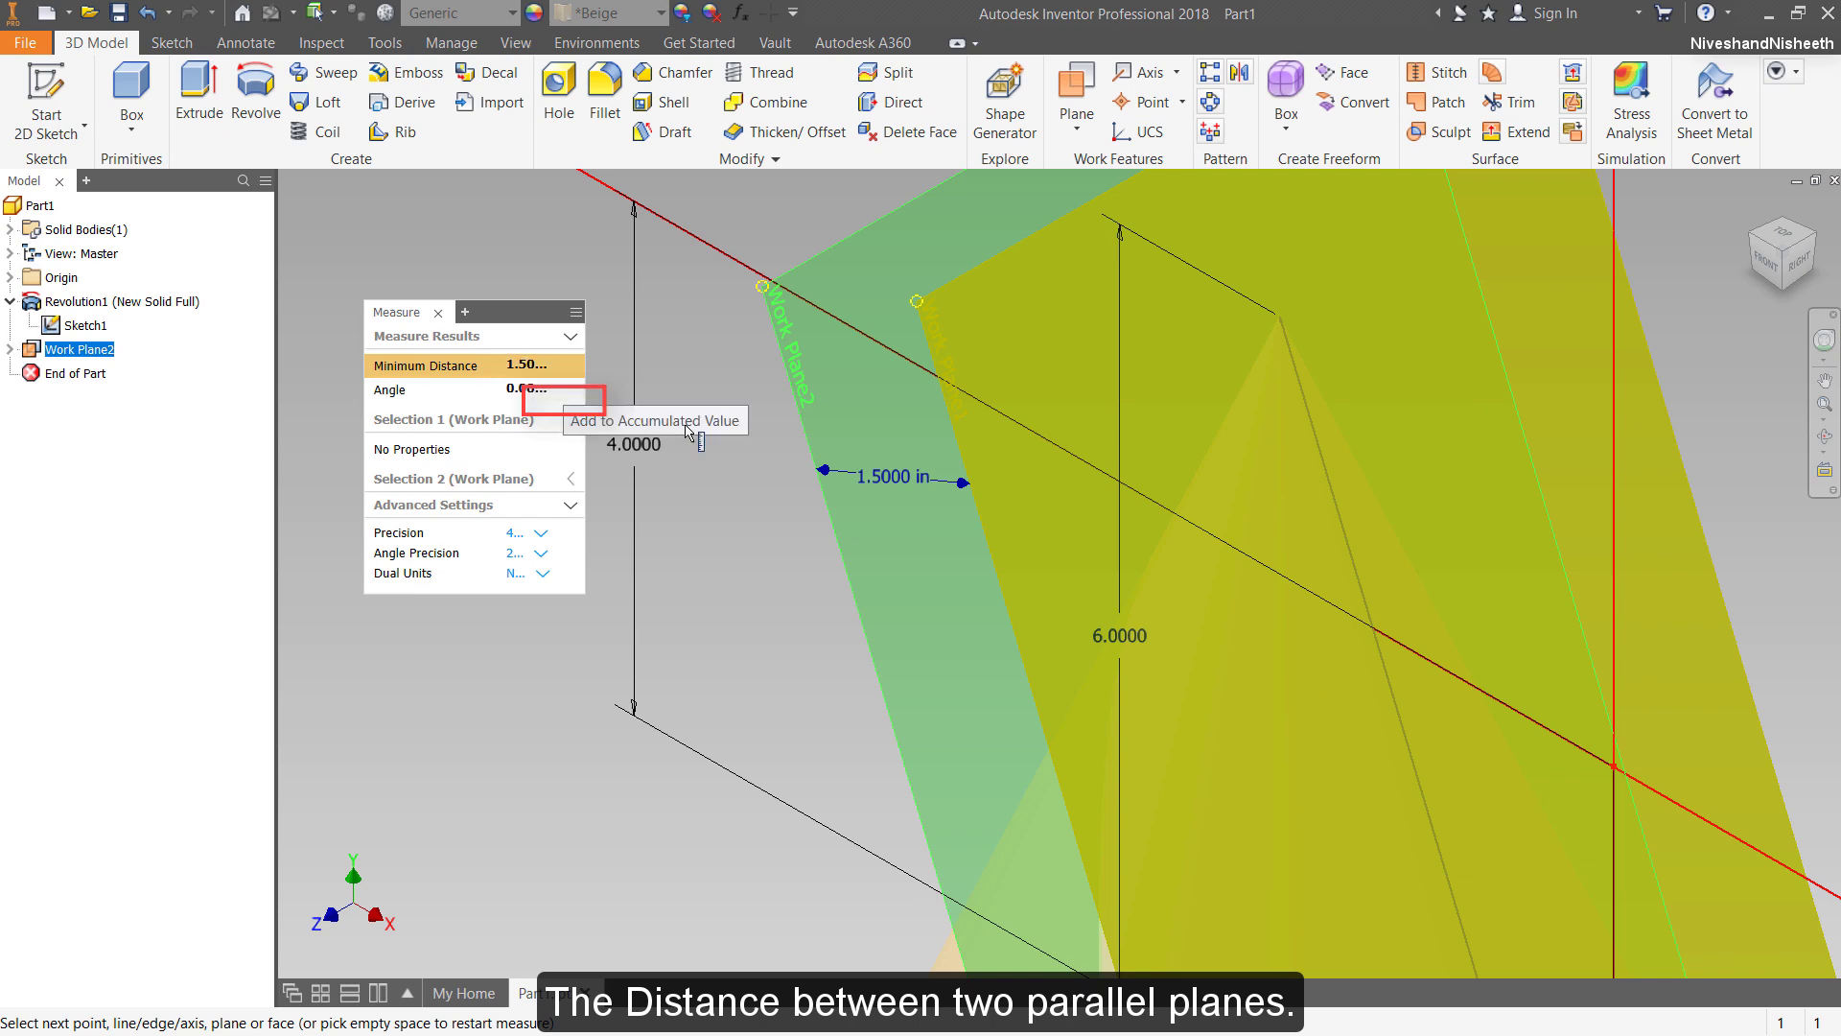
right_click(721, 434)
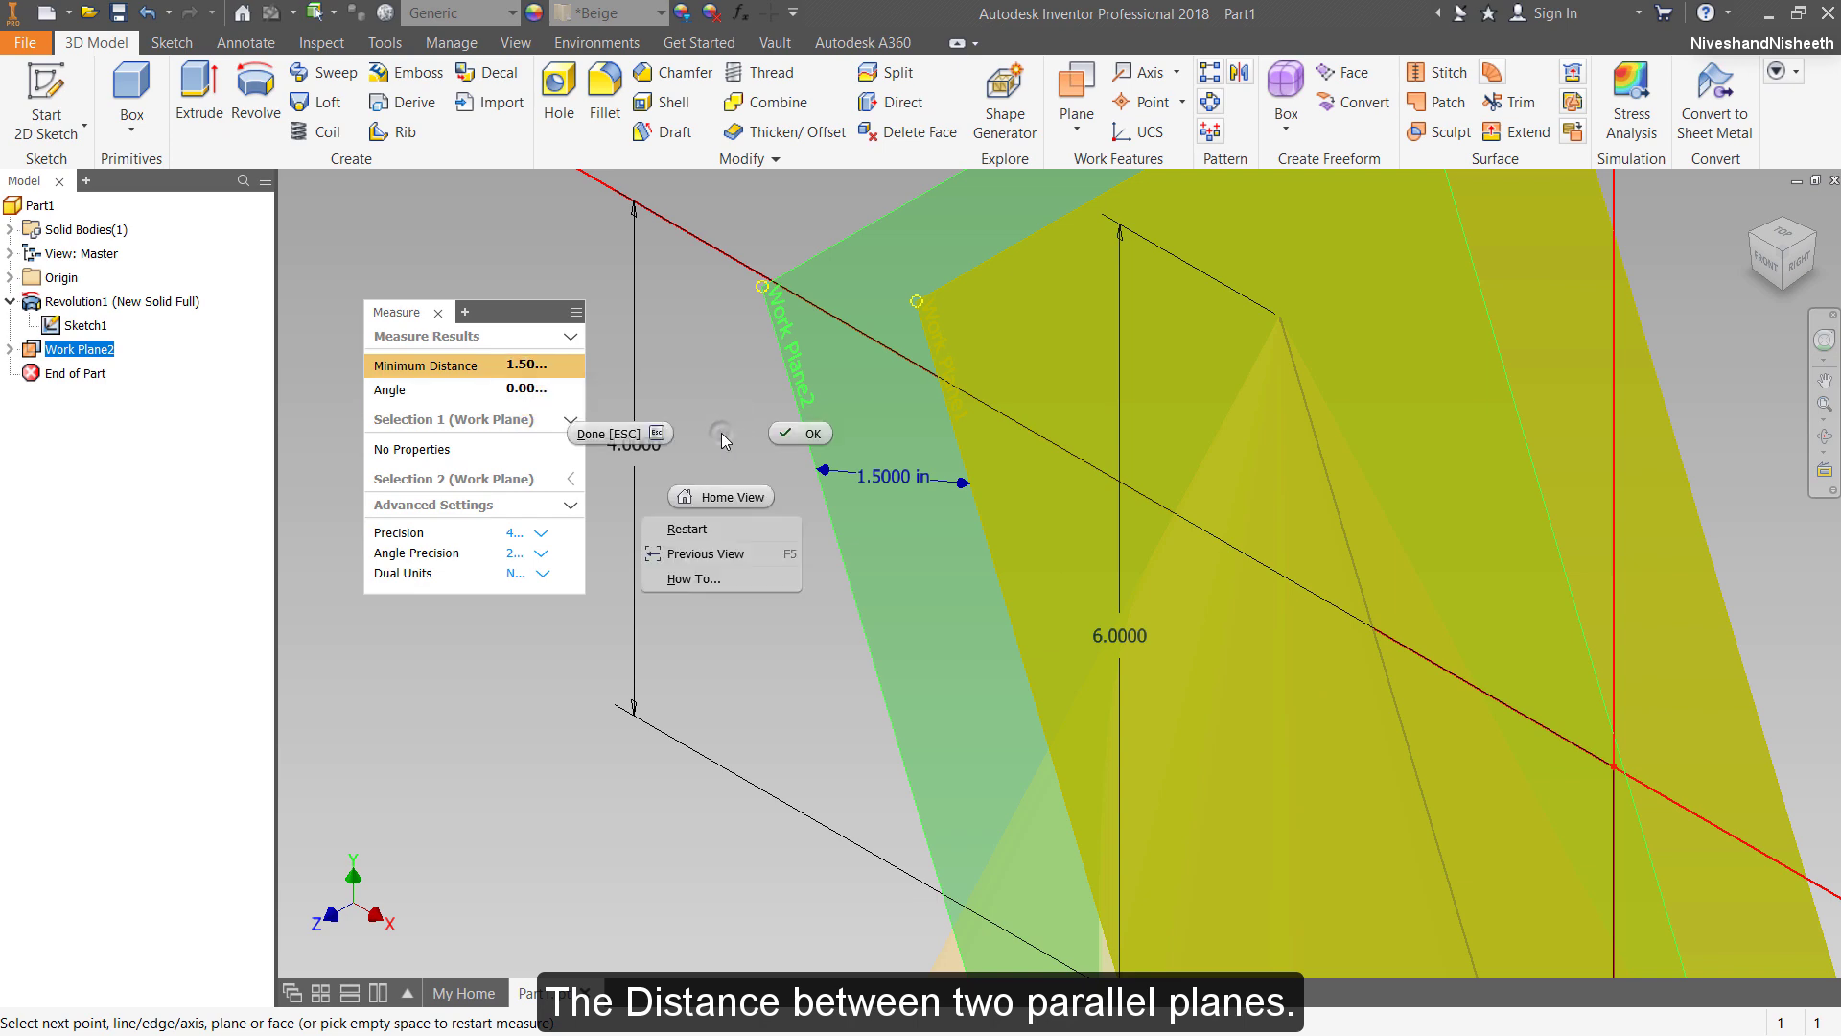
left_click(800, 433)
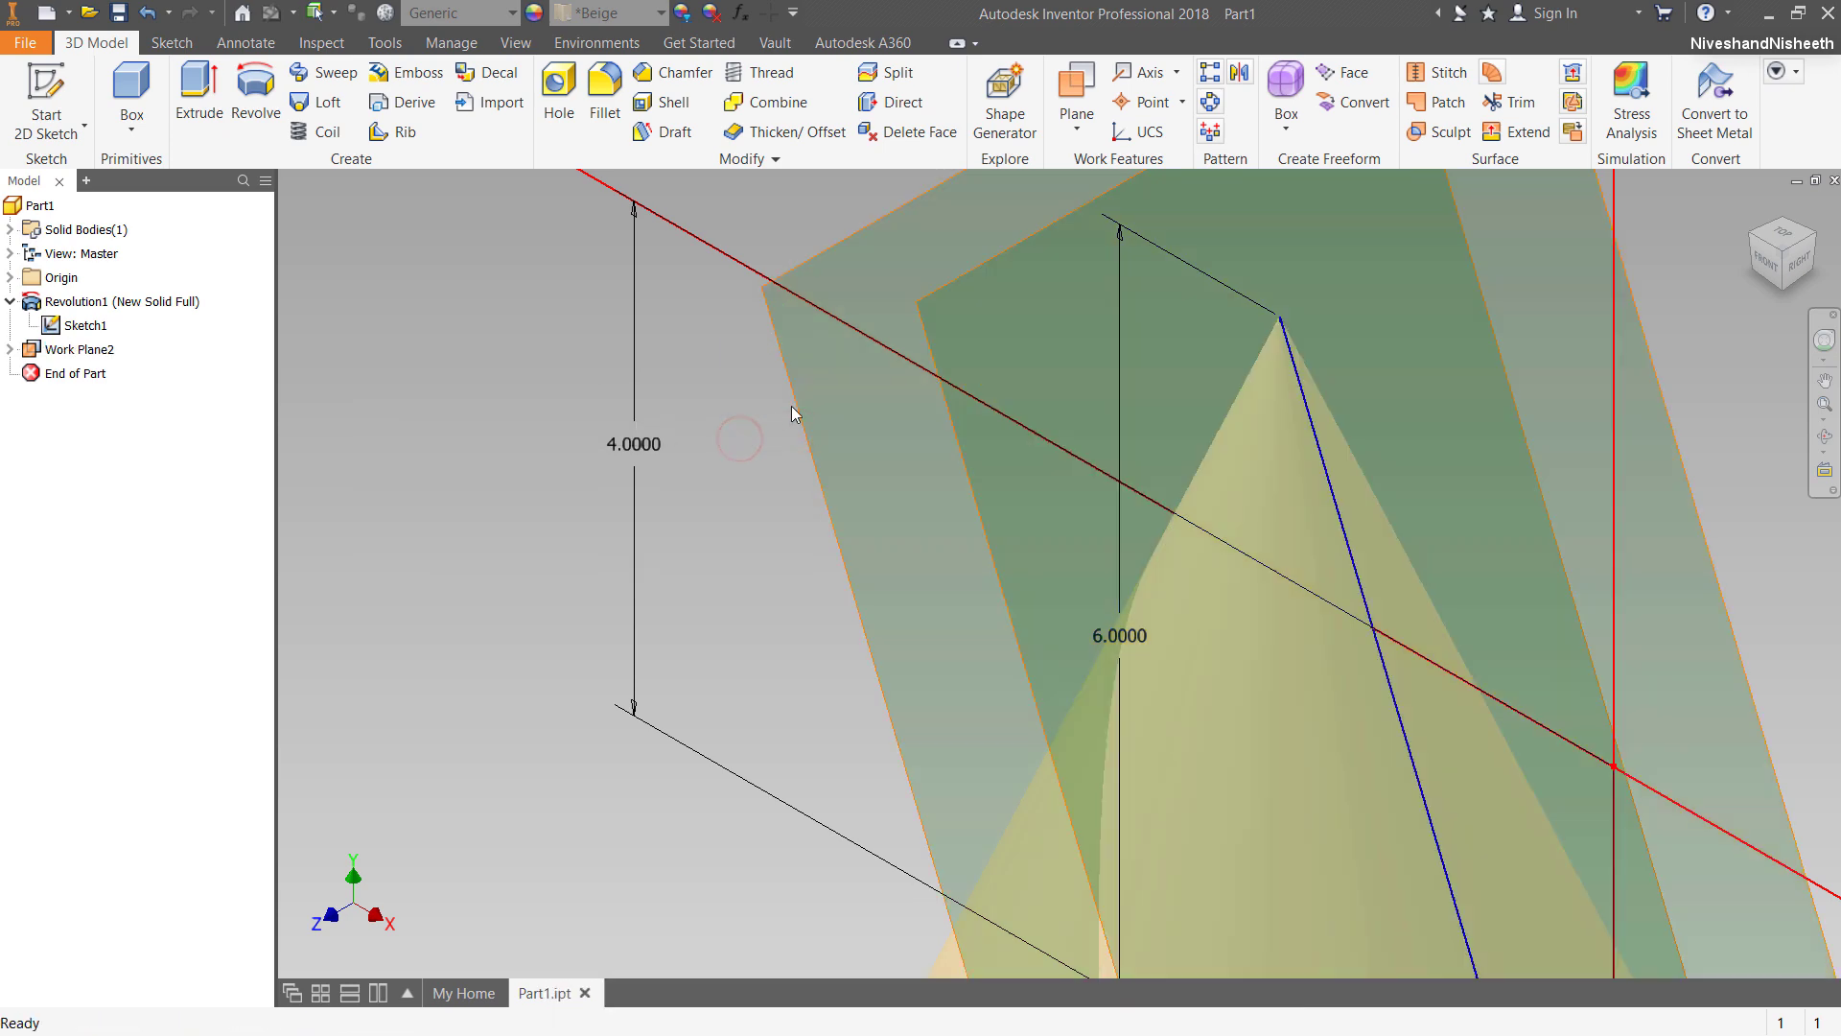
Hide the cone's profile sketch and the work plane that touches the cone's surface.
scroll(801, 397, "up", 5)
scroll(690, 434, "down", 4)
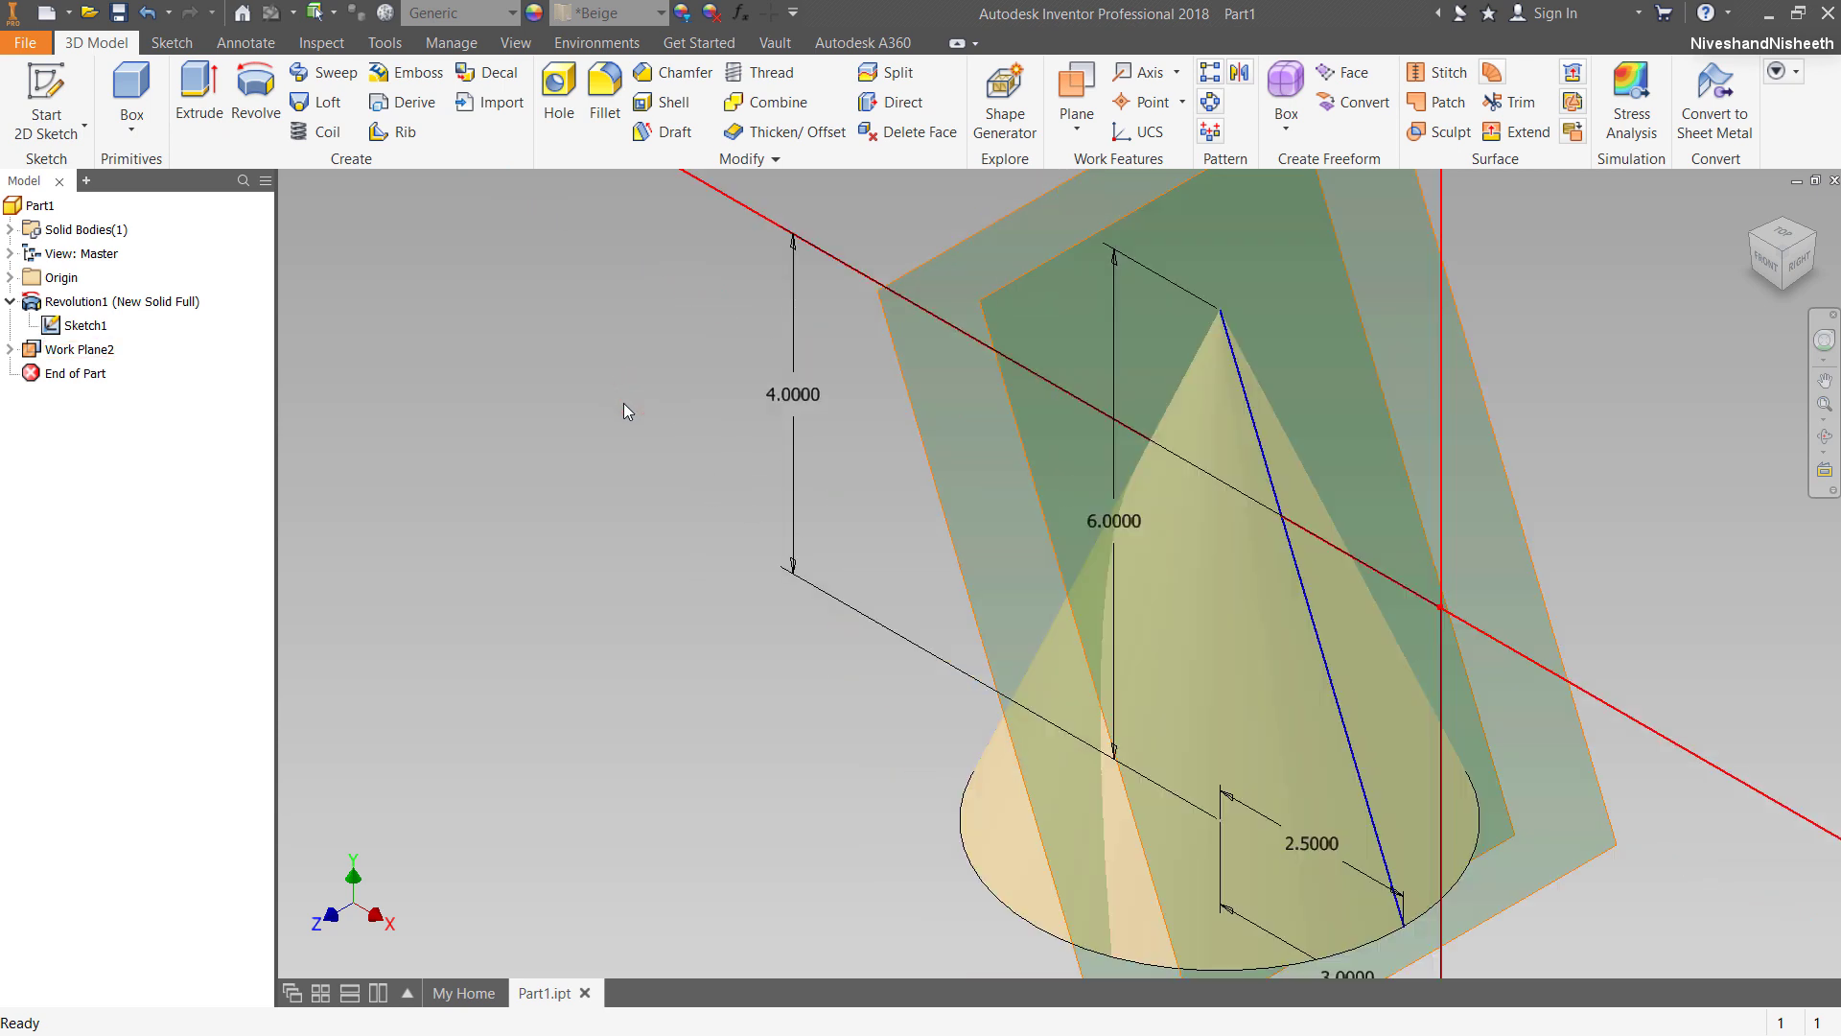
left_click(86, 326)
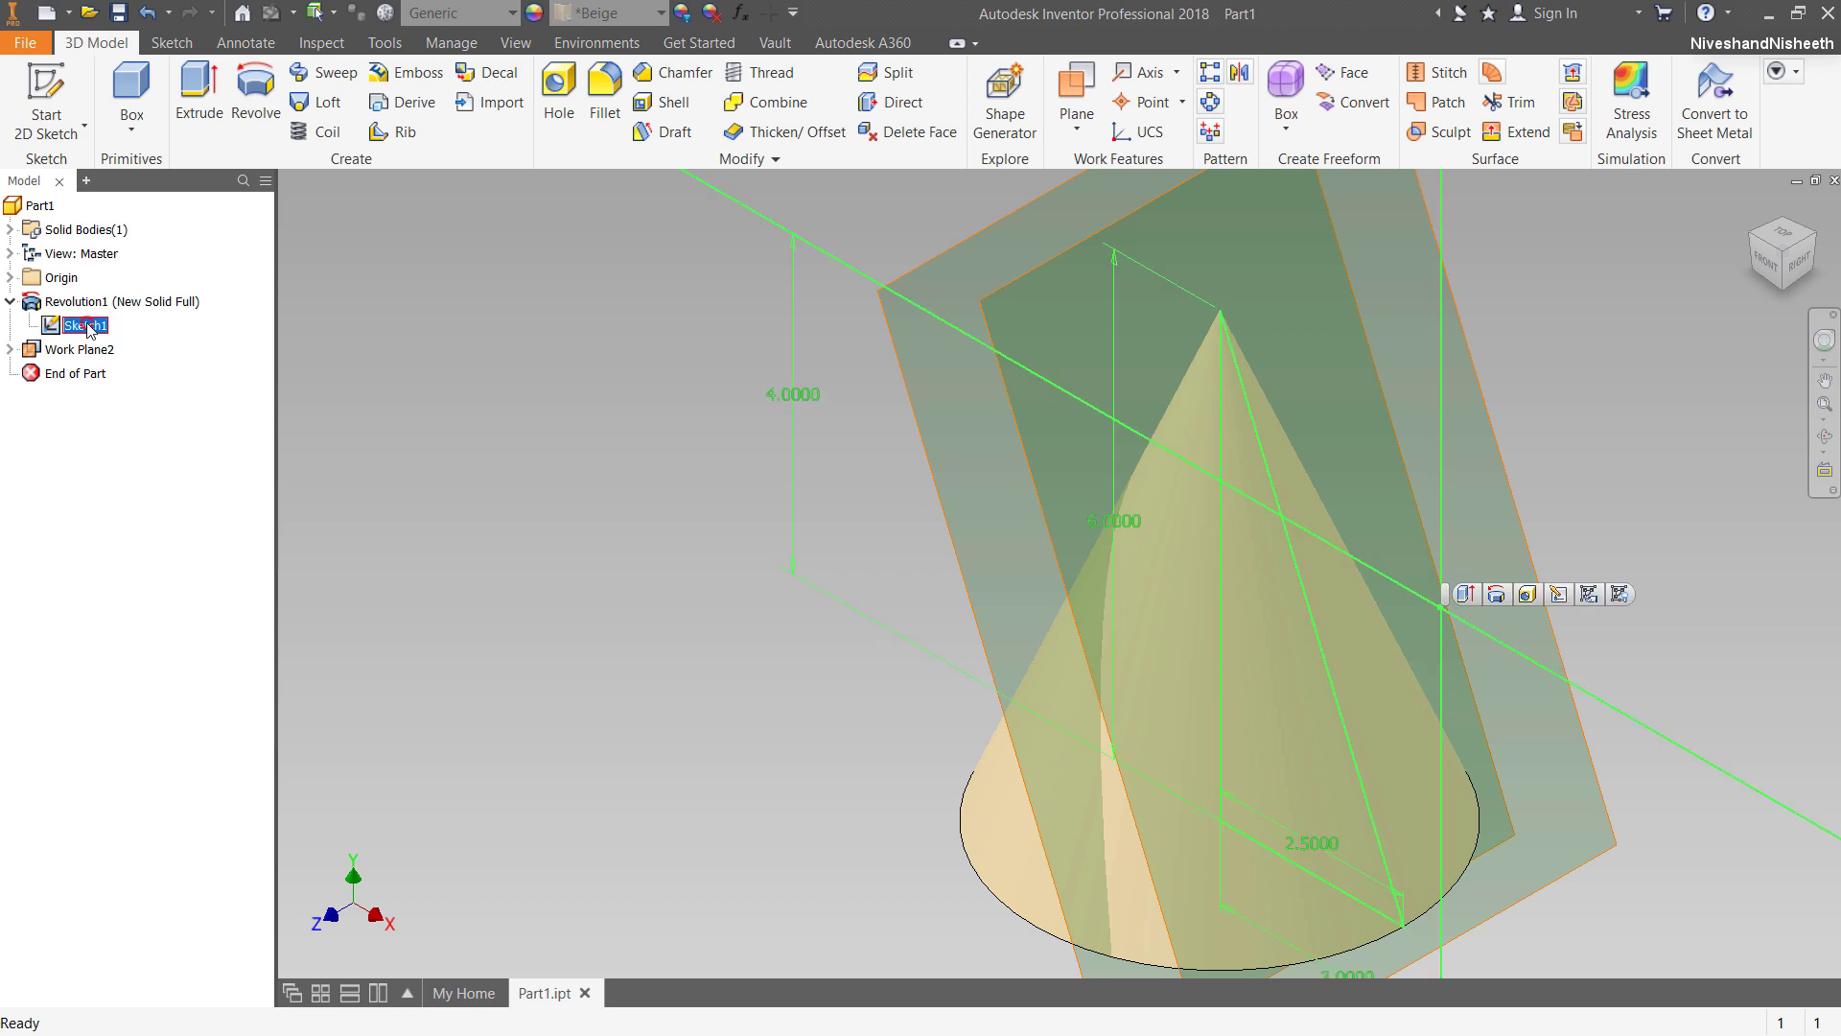
left_click(85, 351, "ctrl")
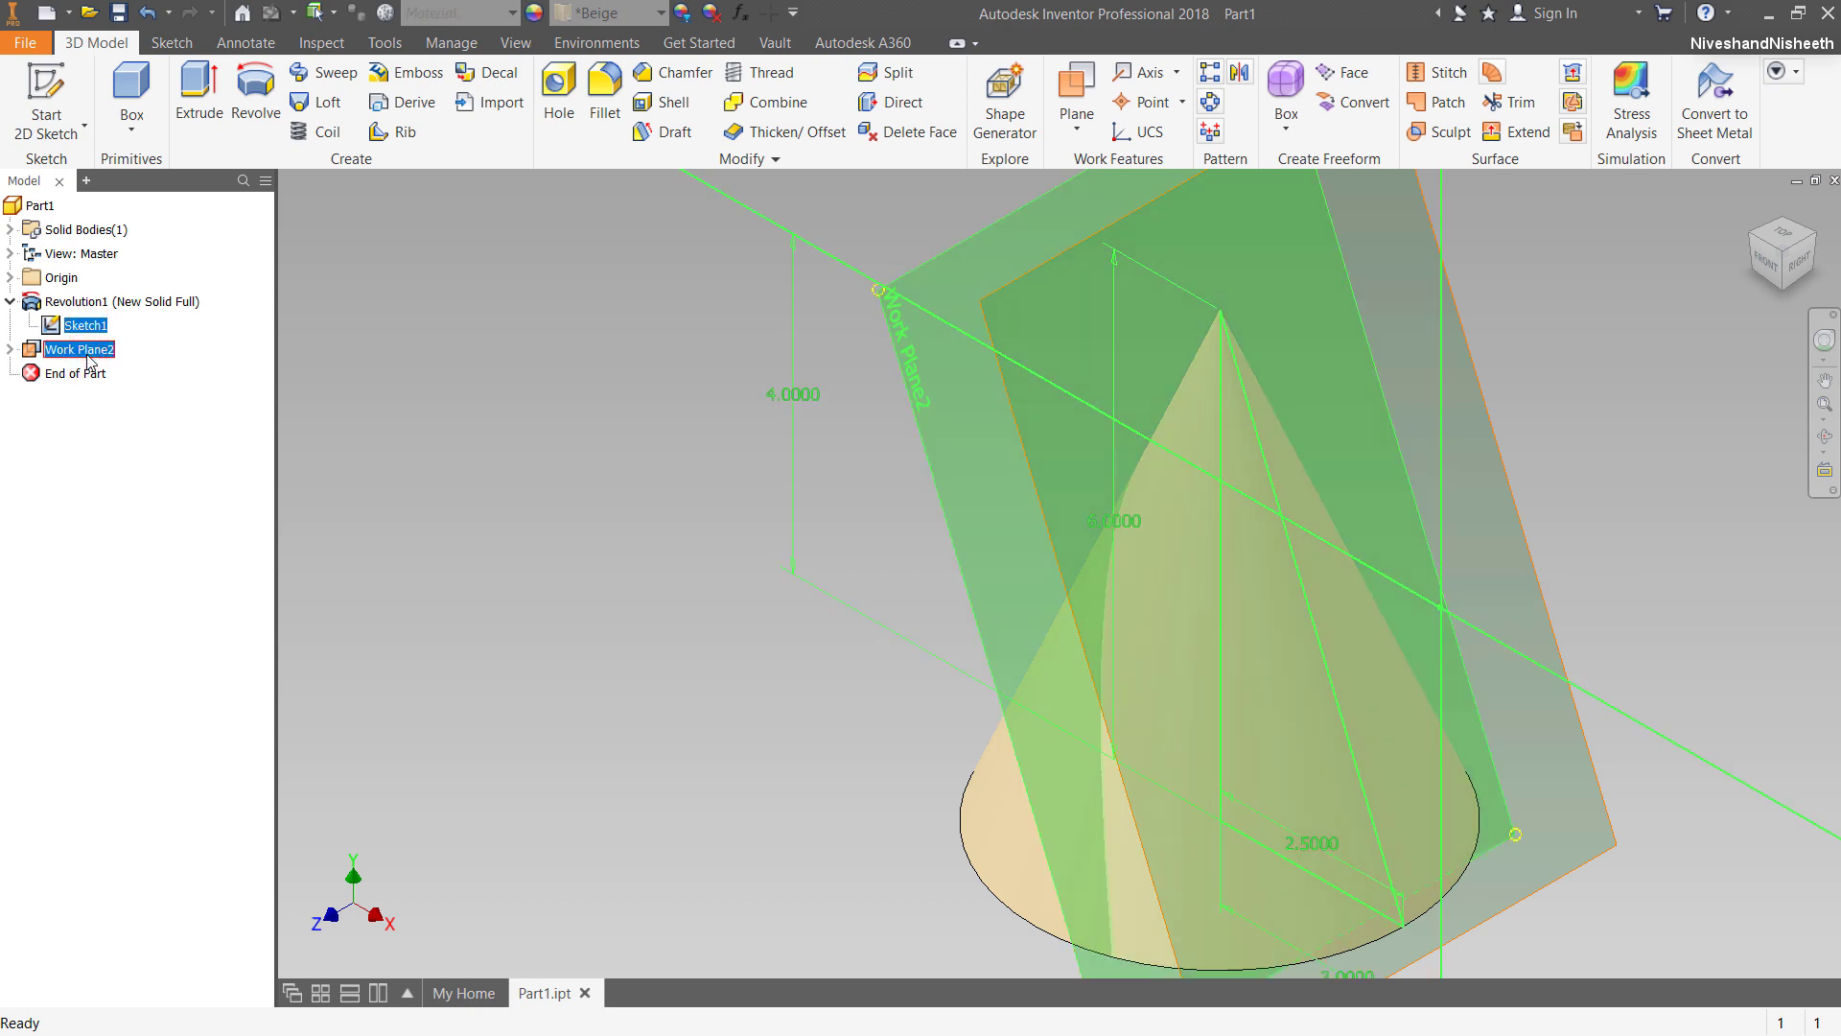
left_click(647, 395)
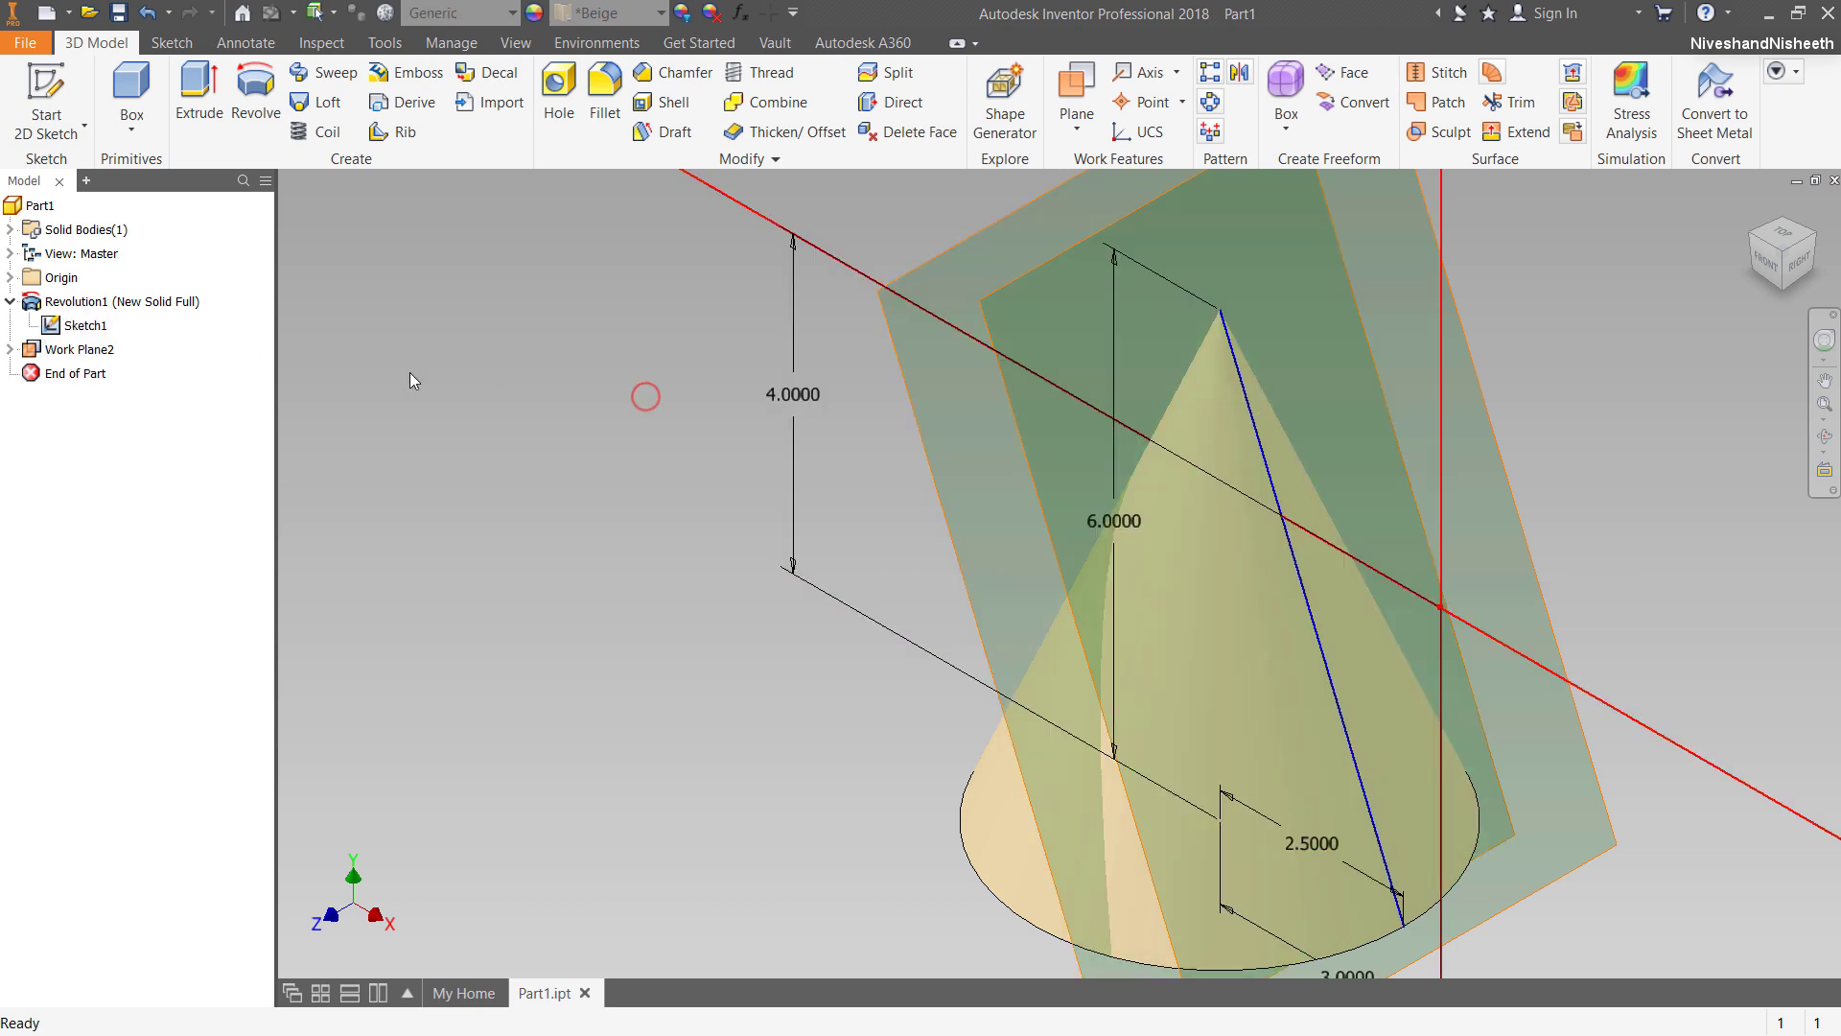
right_click(93, 327)
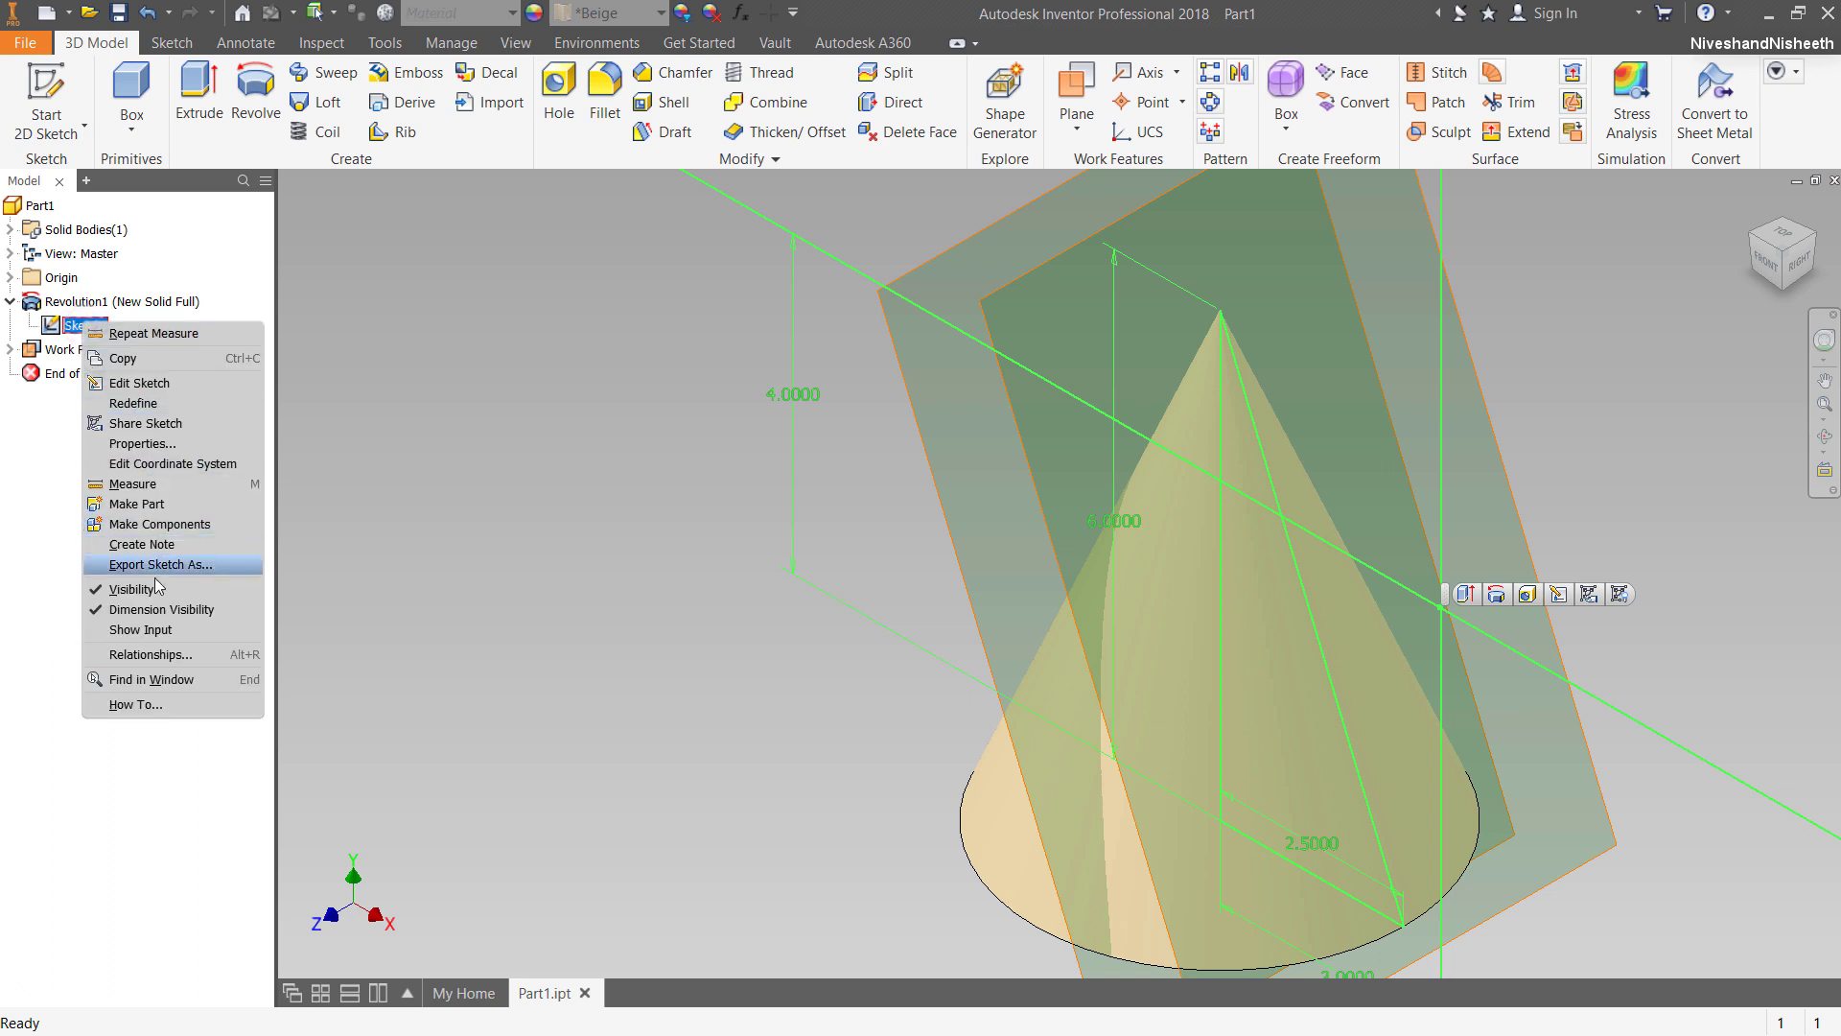
left_click(162, 590)
left_click(403, 498)
scroll(646, 532, "down", 3)
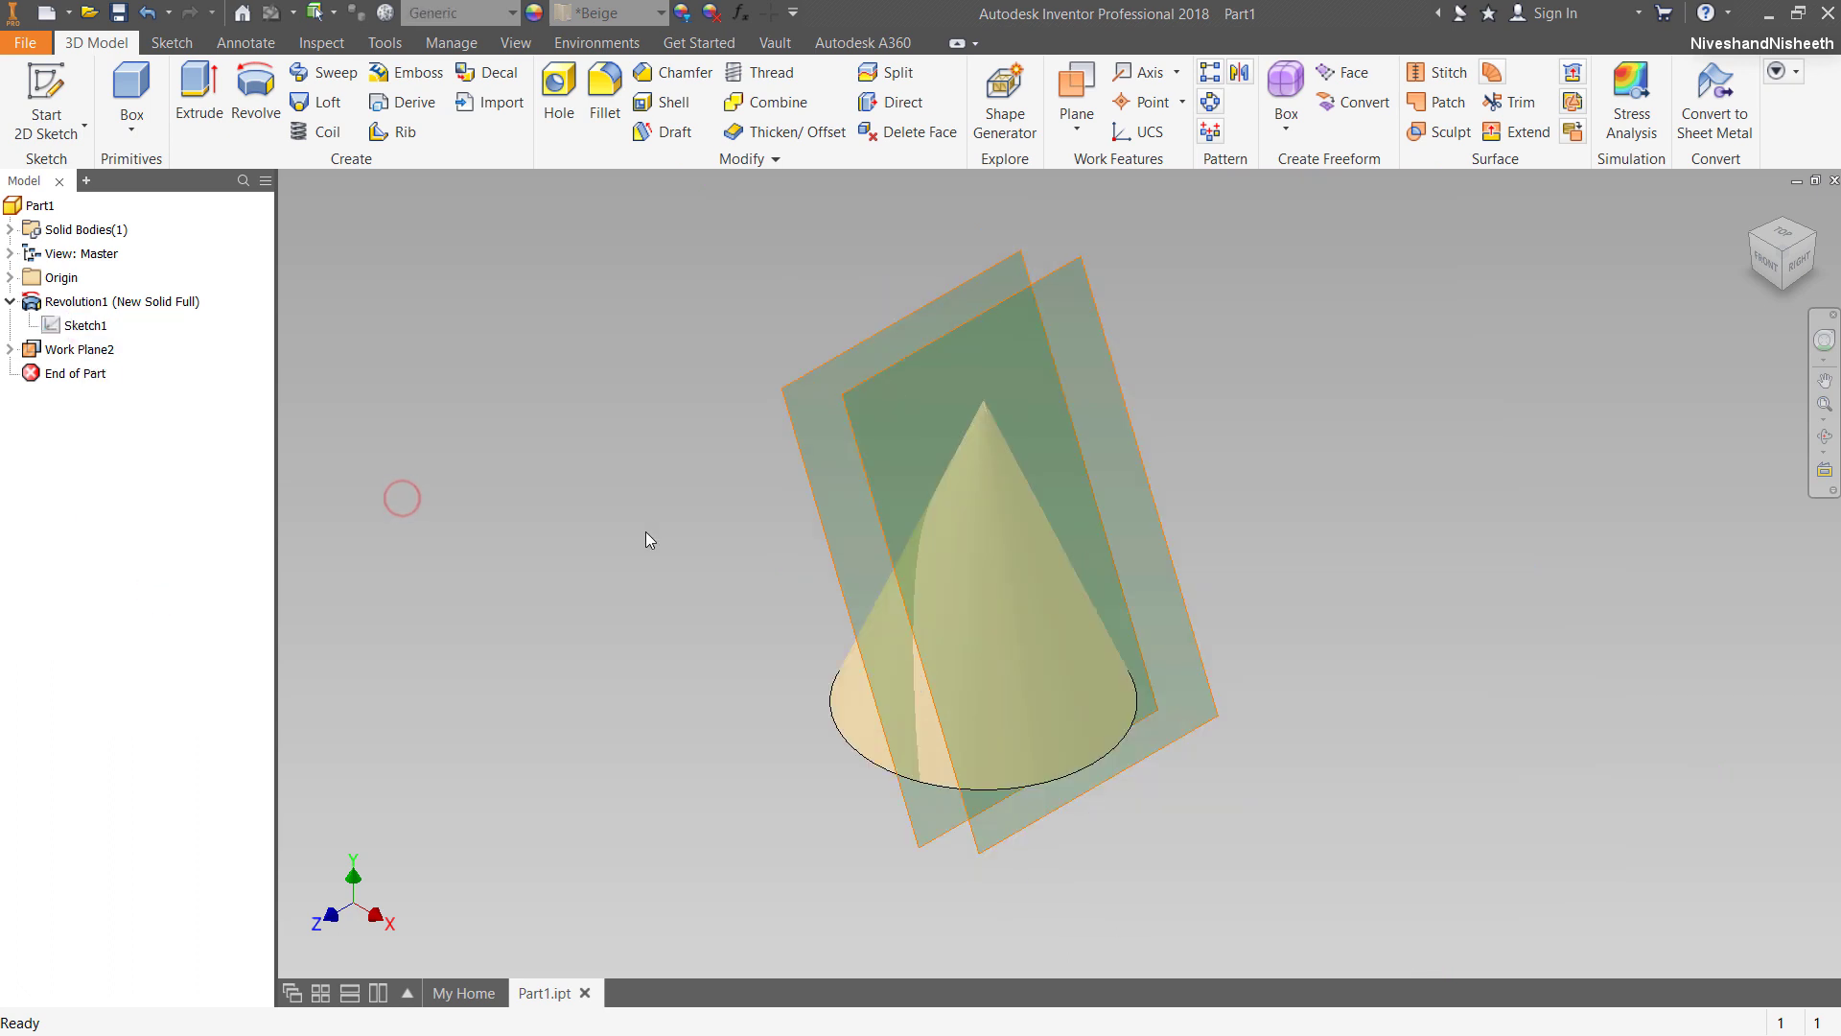
right_click(1103, 324)
left_click(1210, 359)
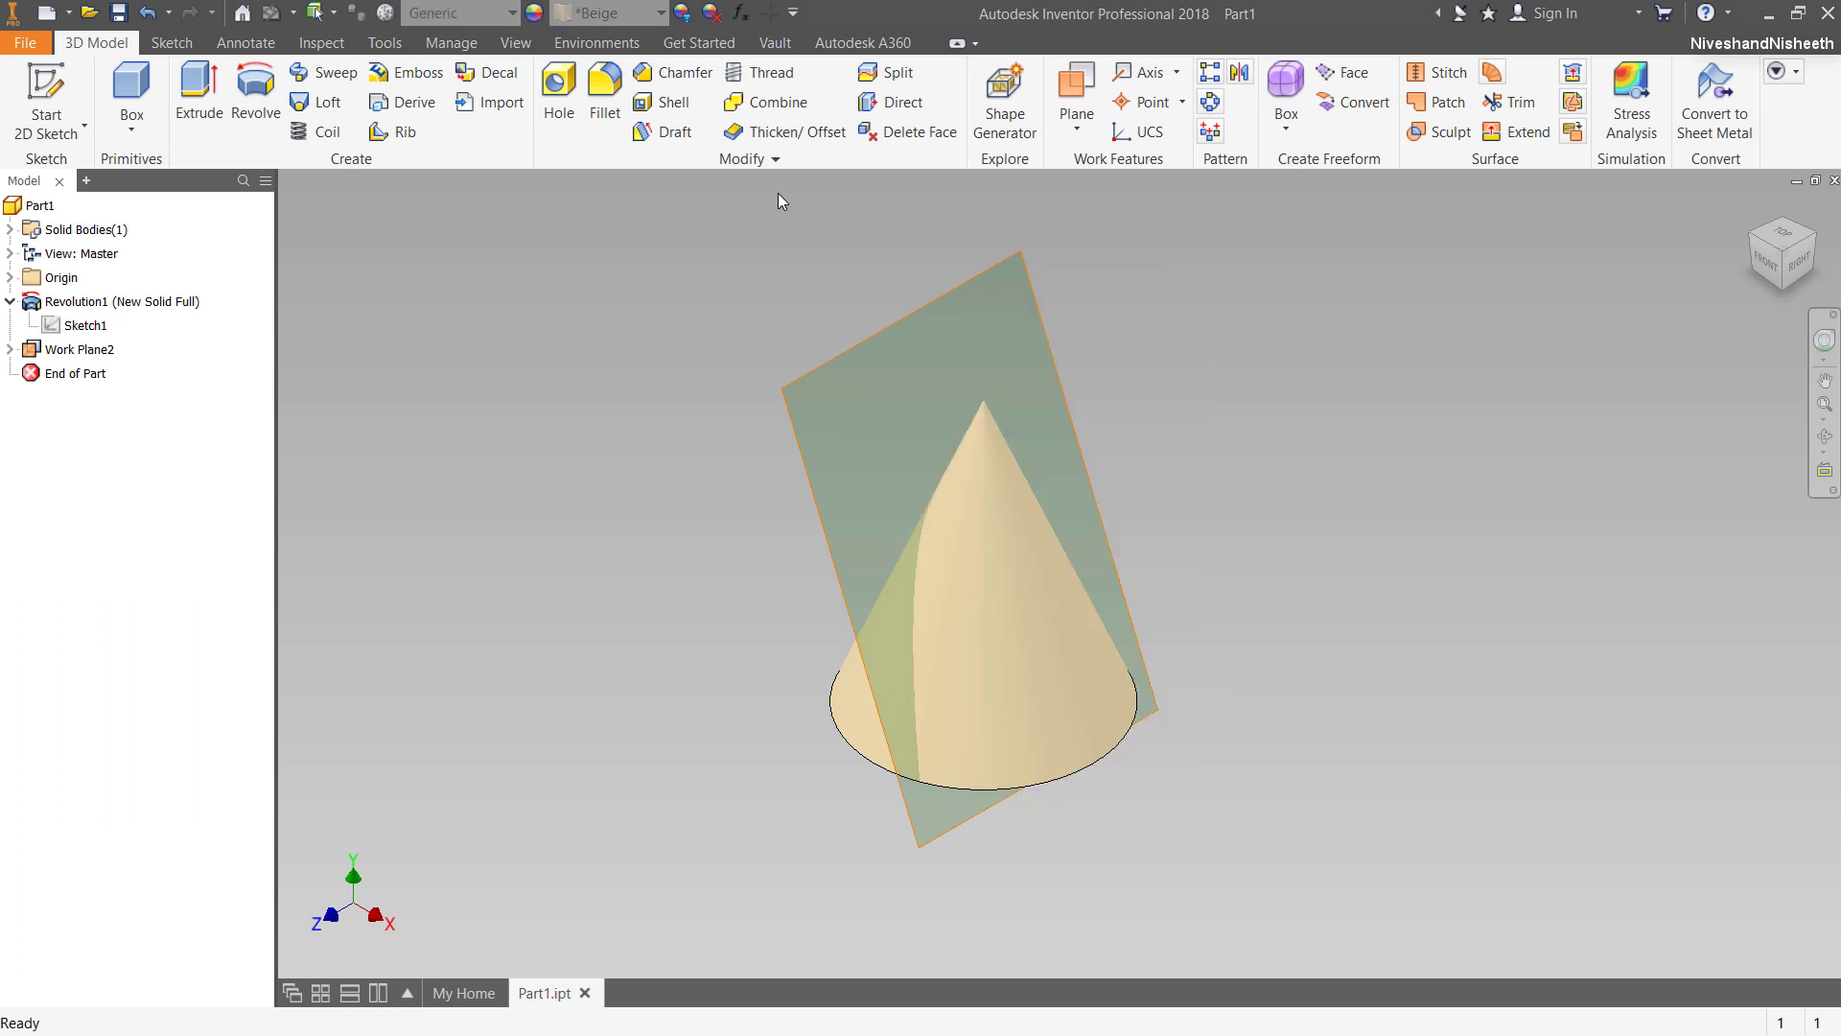
Split the cone with the offset work plane using Trim Solid, removing the portion on the apex side.
left_click(895, 73)
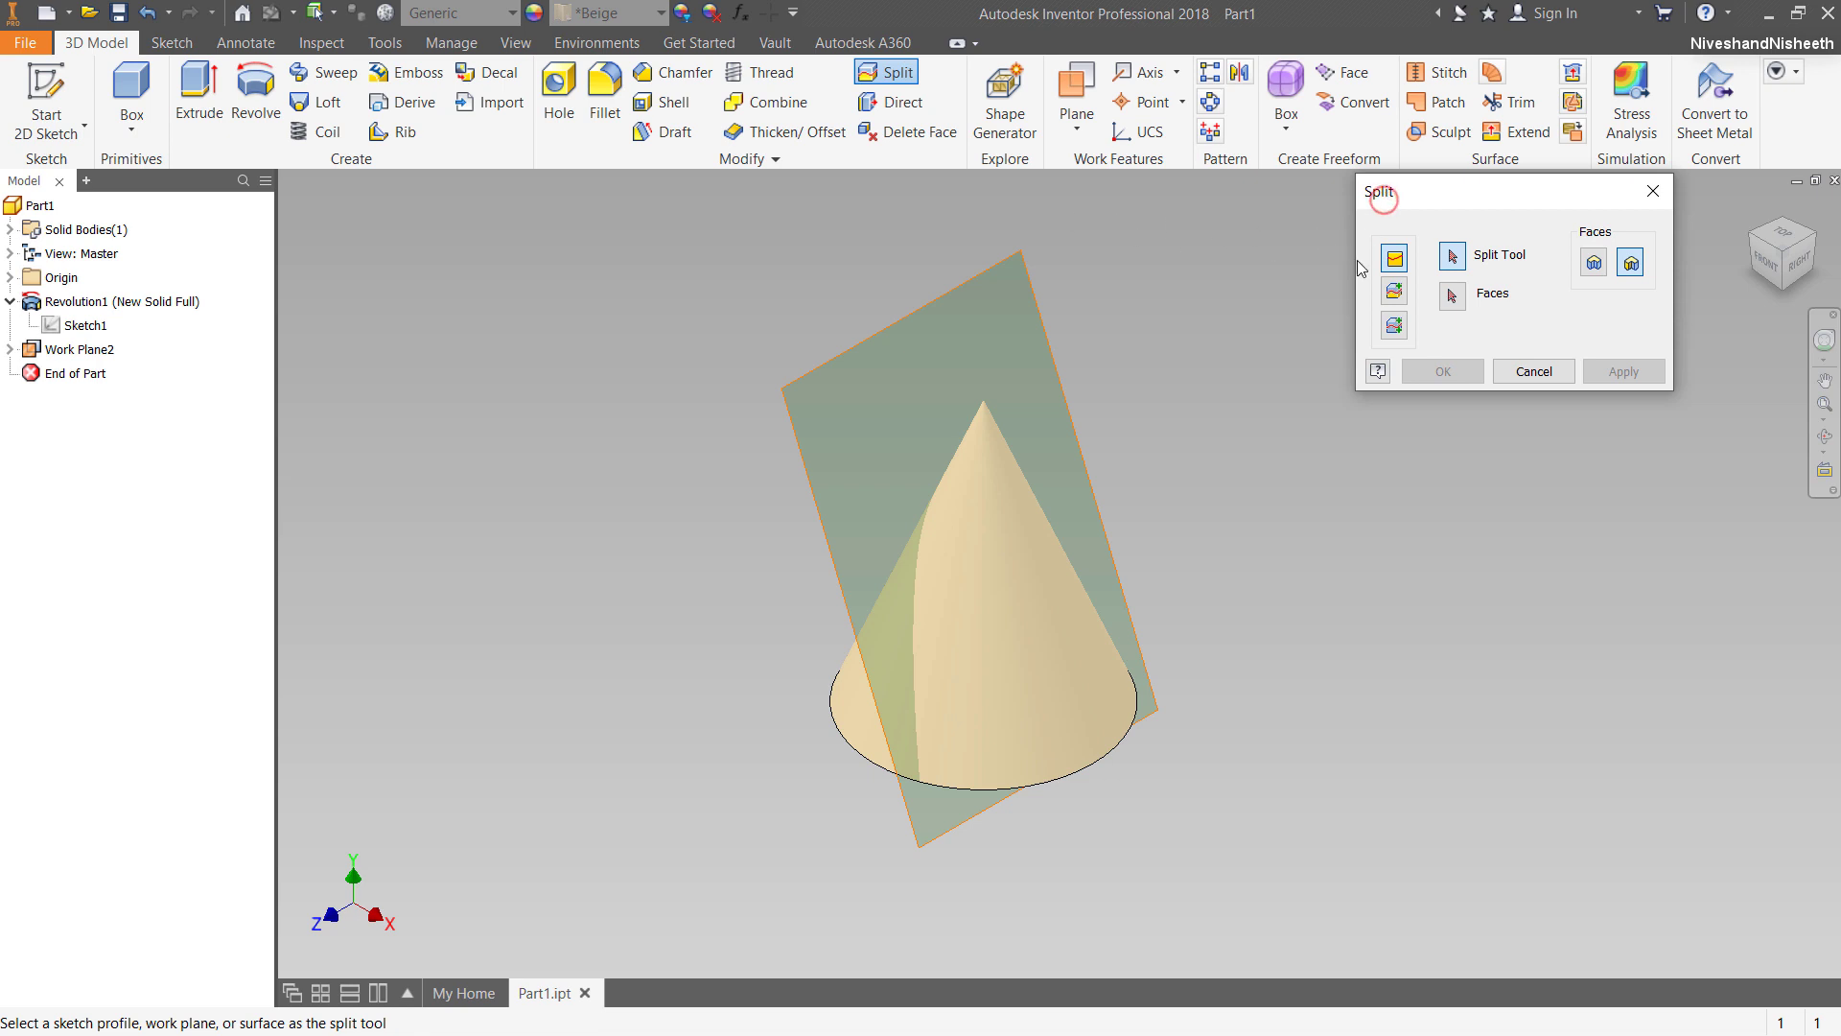
left_click(1393, 290)
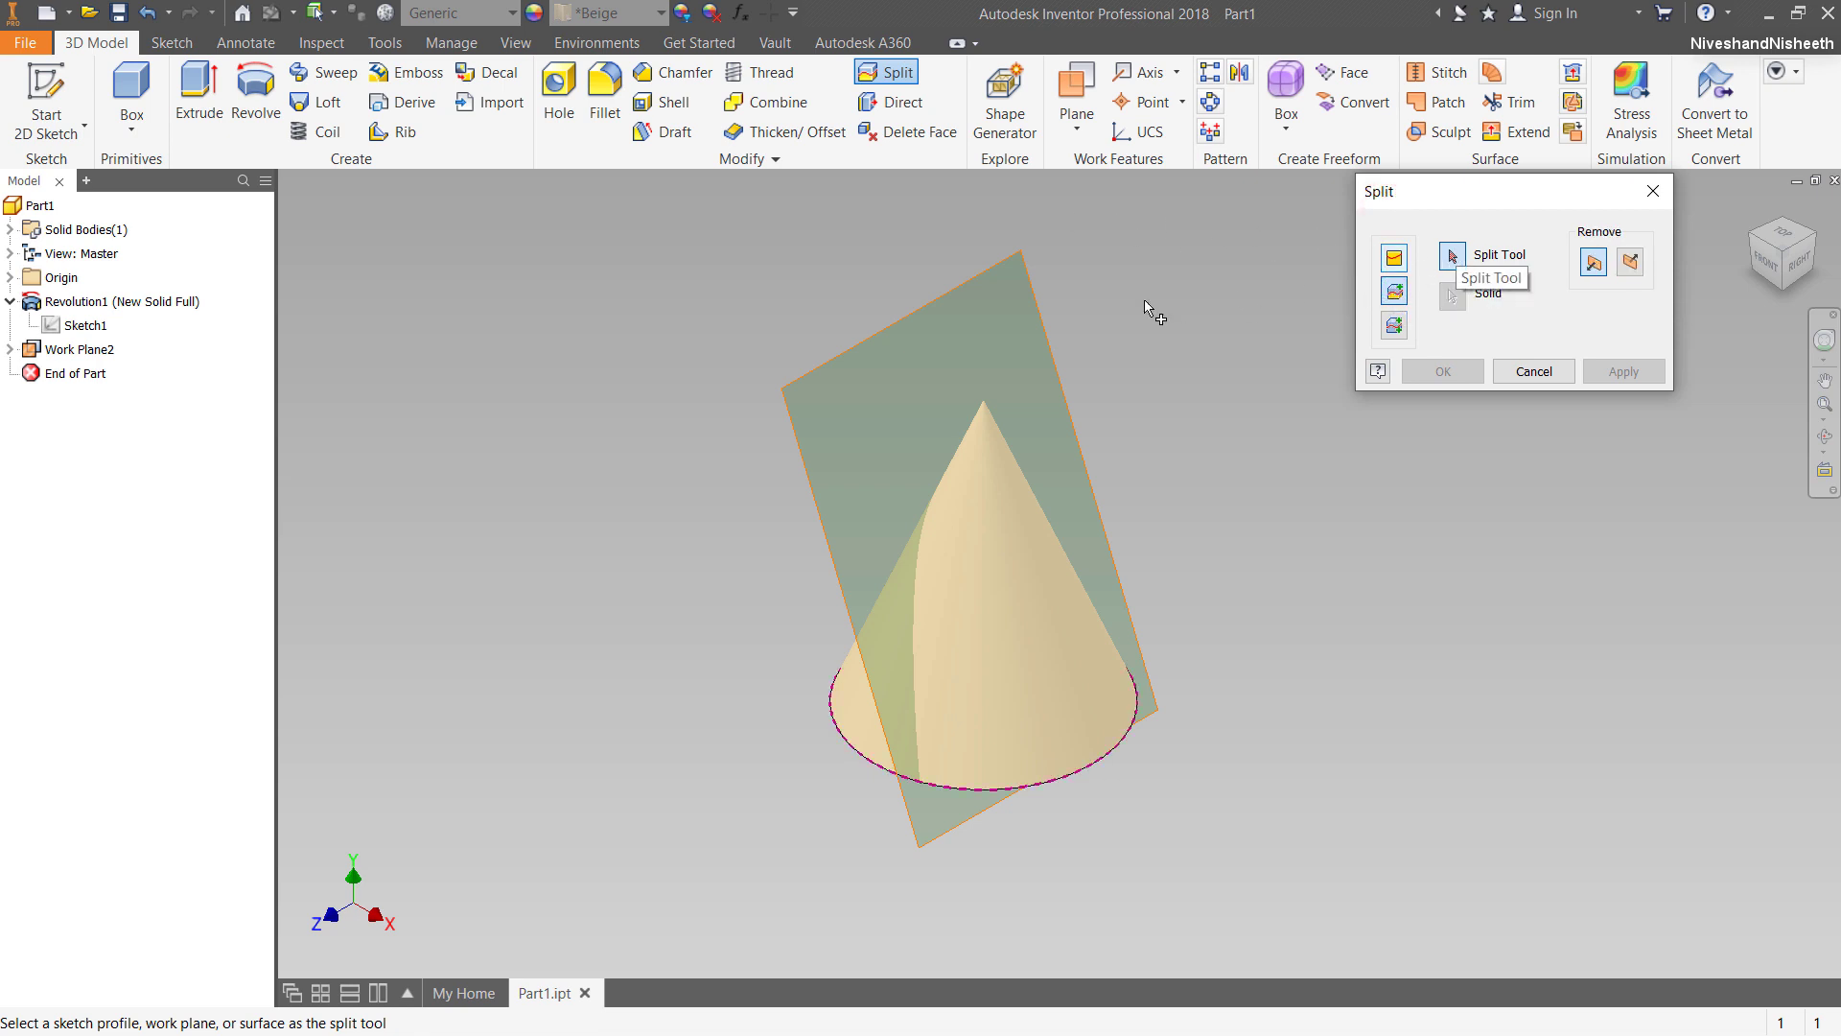
left_click(1048, 337)
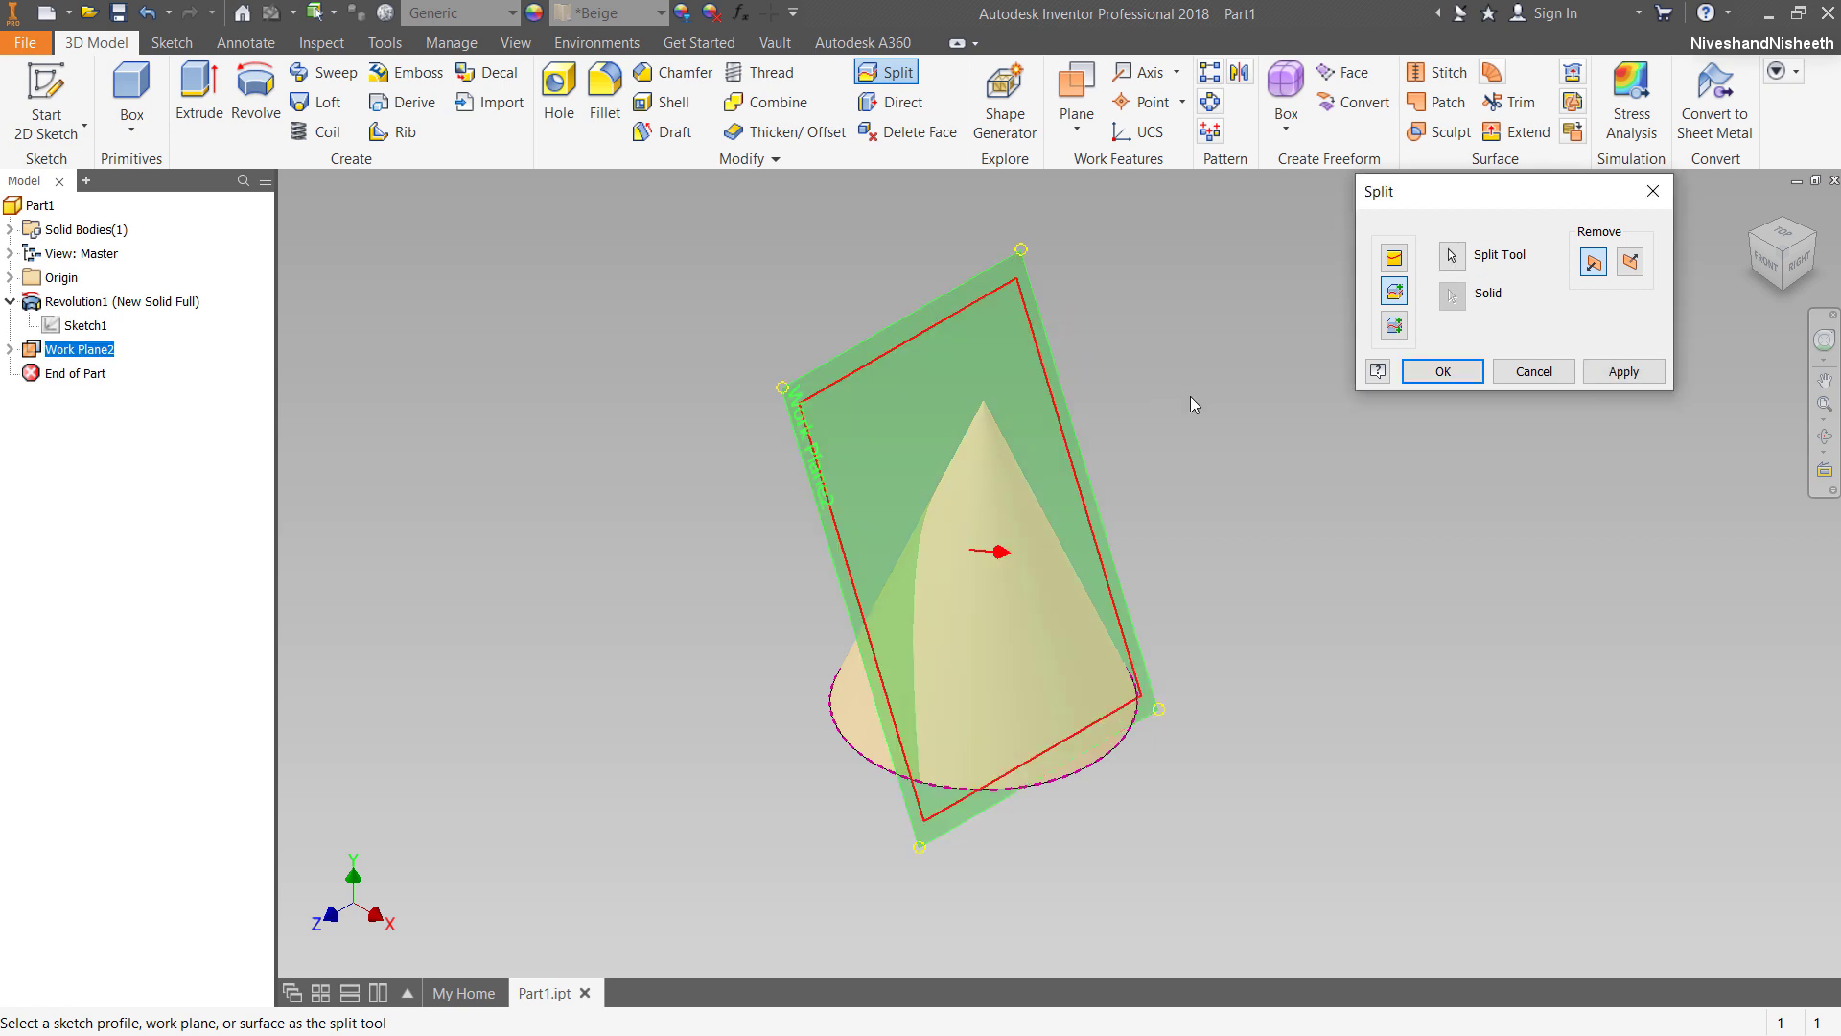
left_click(1442, 371)
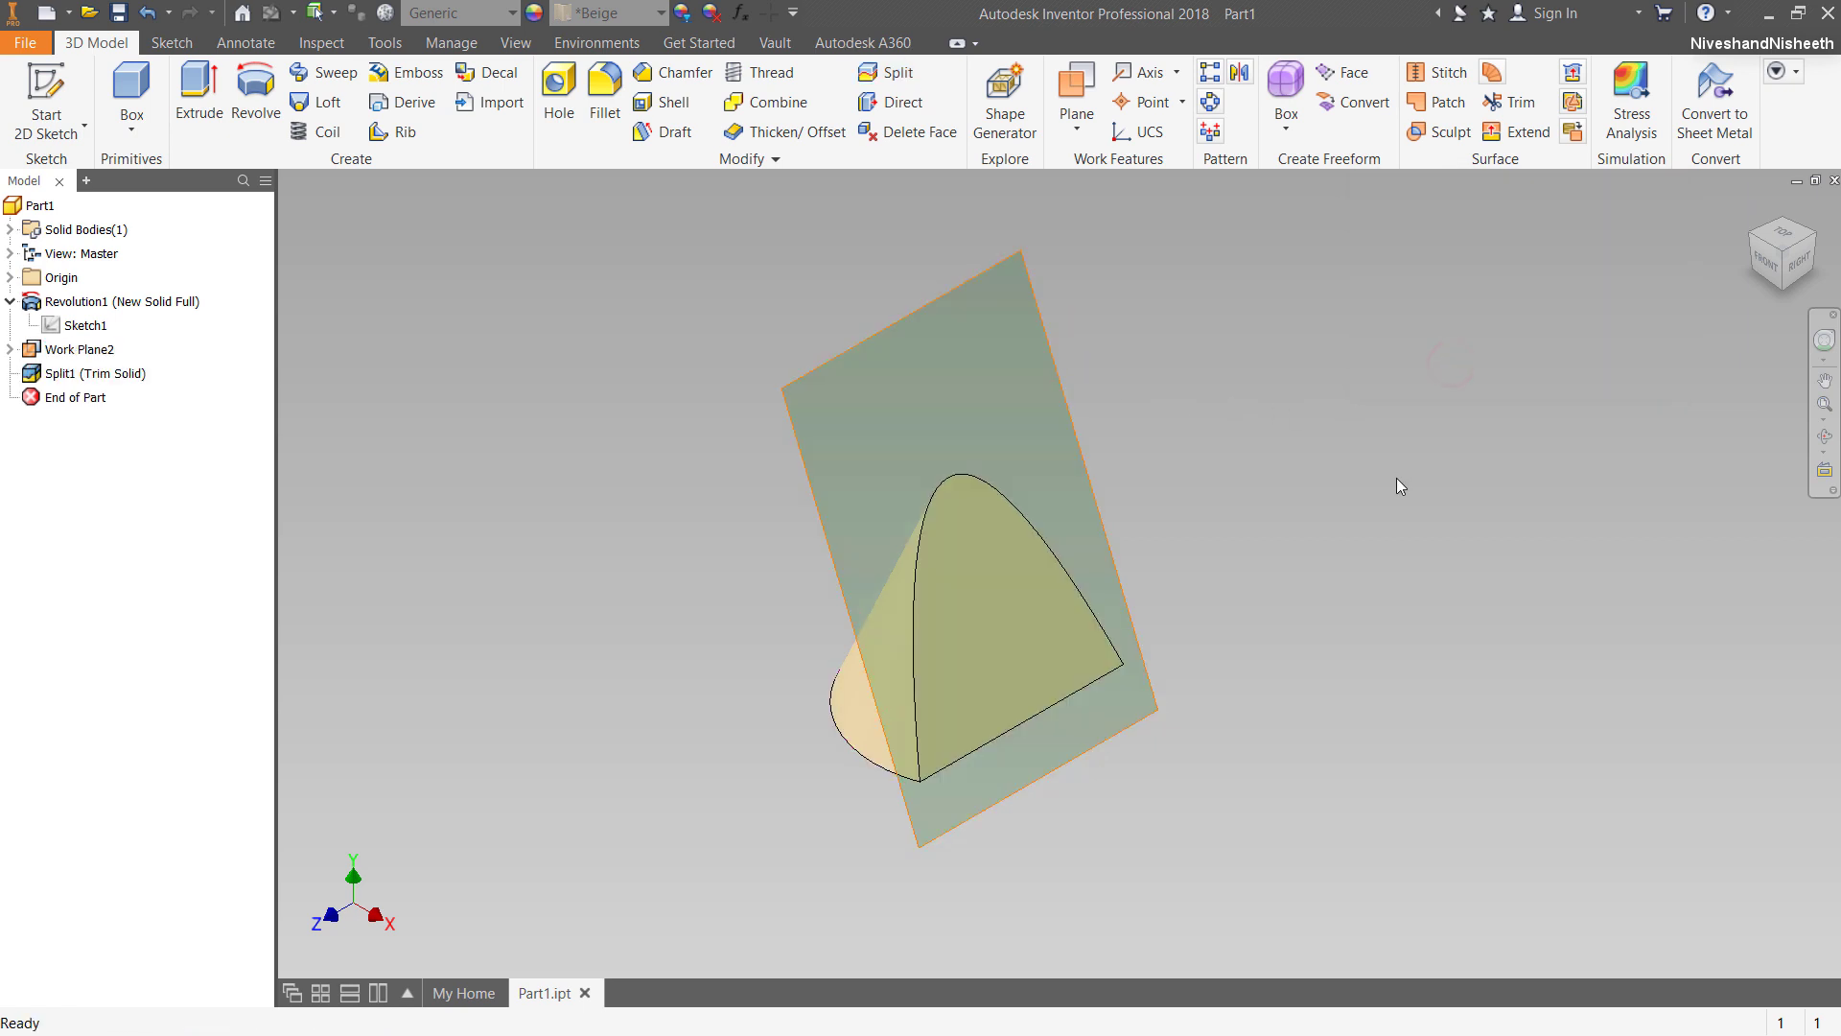
Start a 2D sketch on the offset work plane and project the cone's cut edges into it.
scroll(982, 656, "down", 3)
scroll(977, 671, "up", 2)
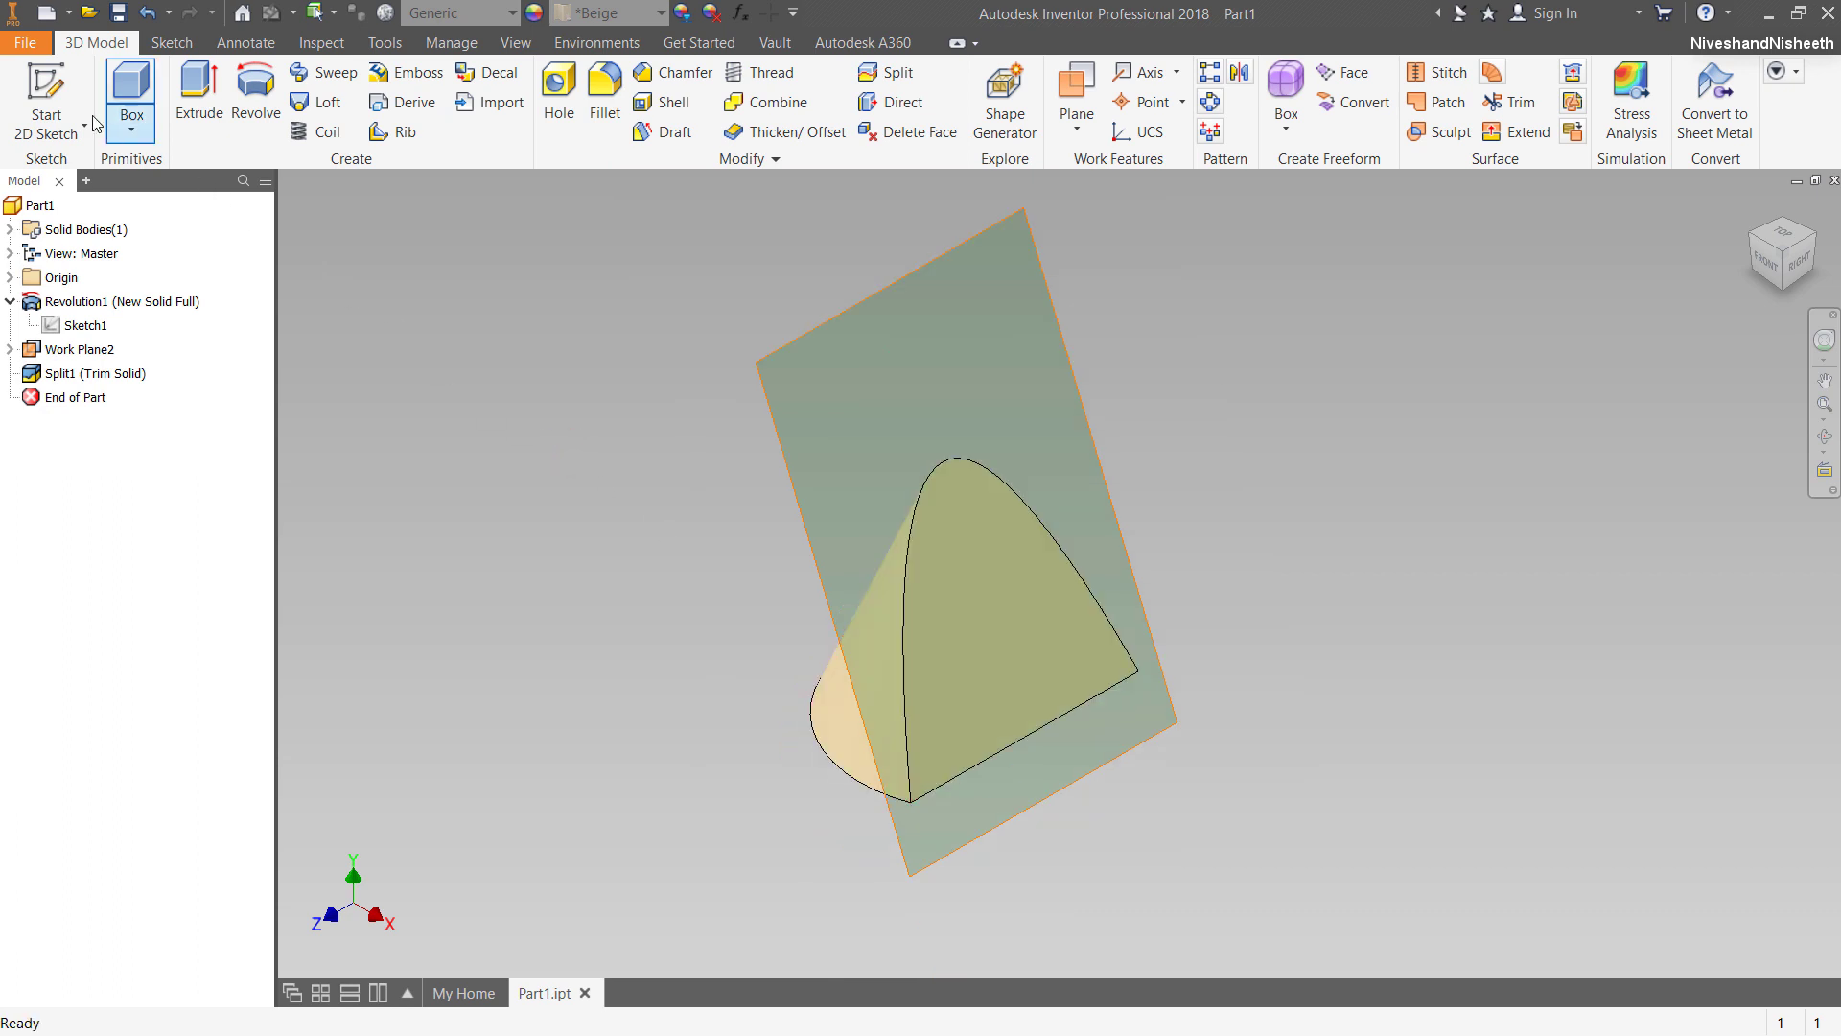
left_click(45, 96)
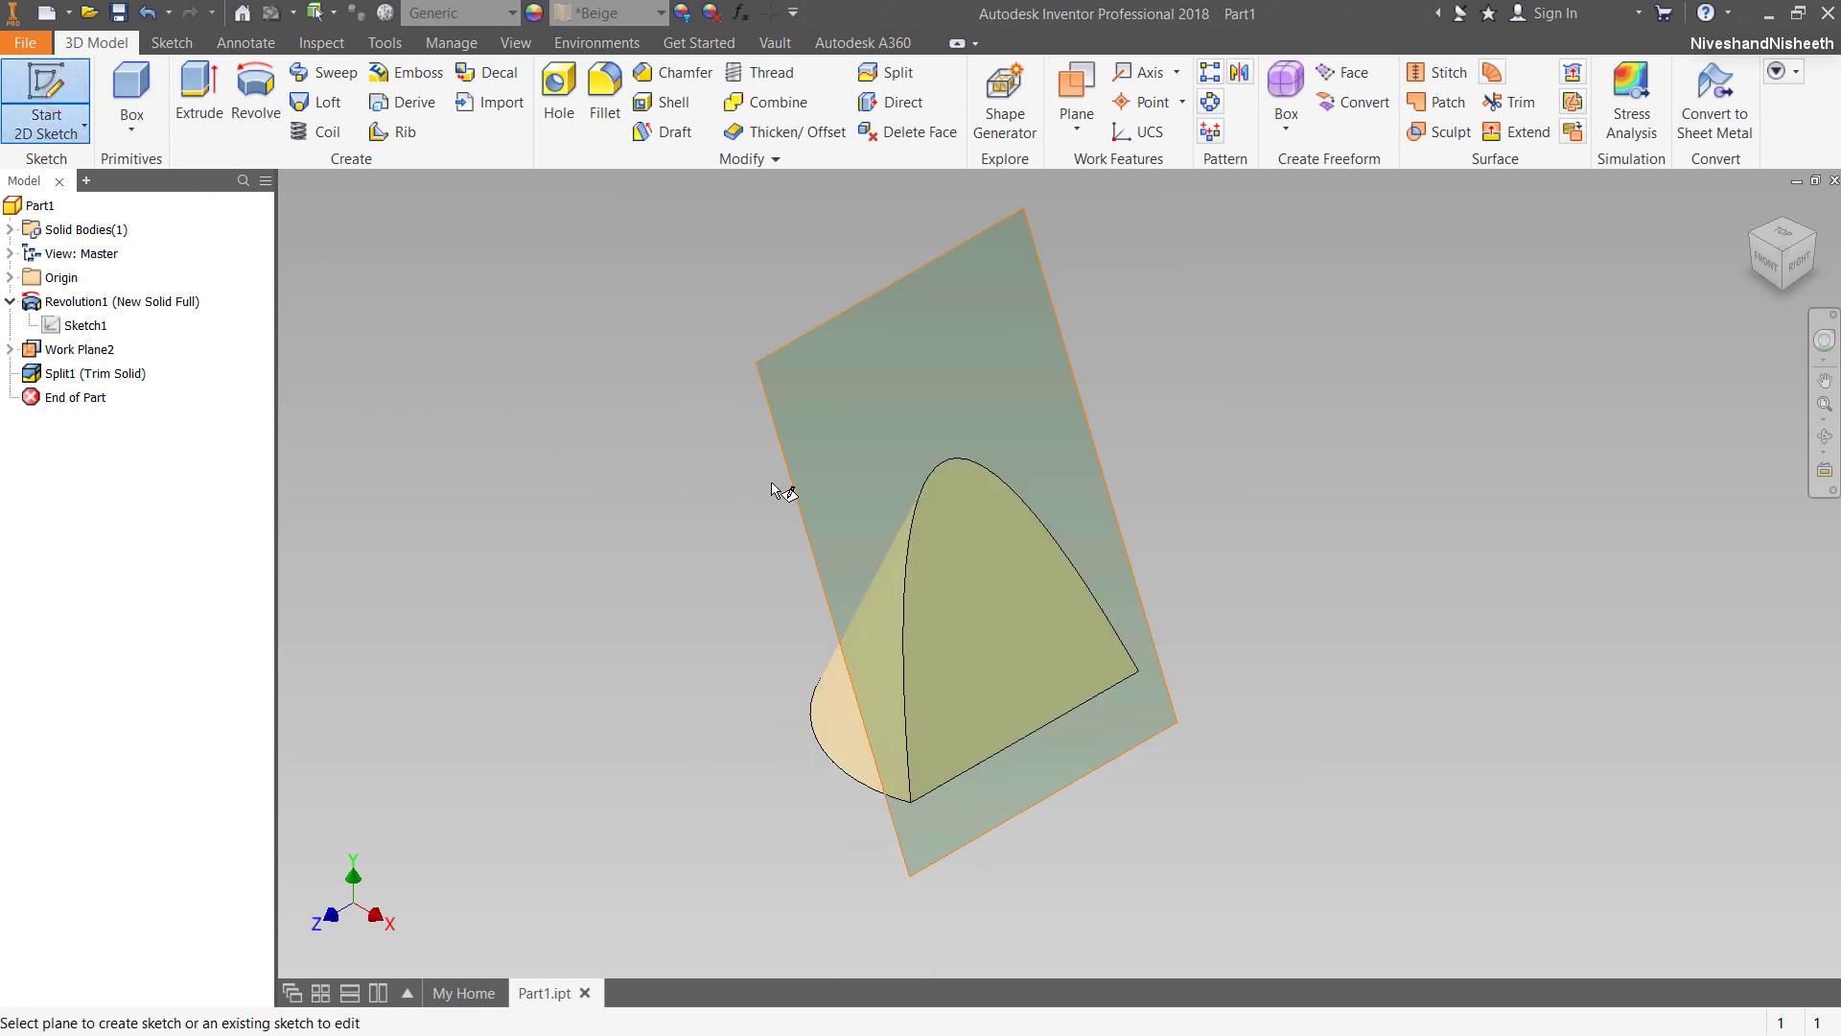
left_click(800, 495)
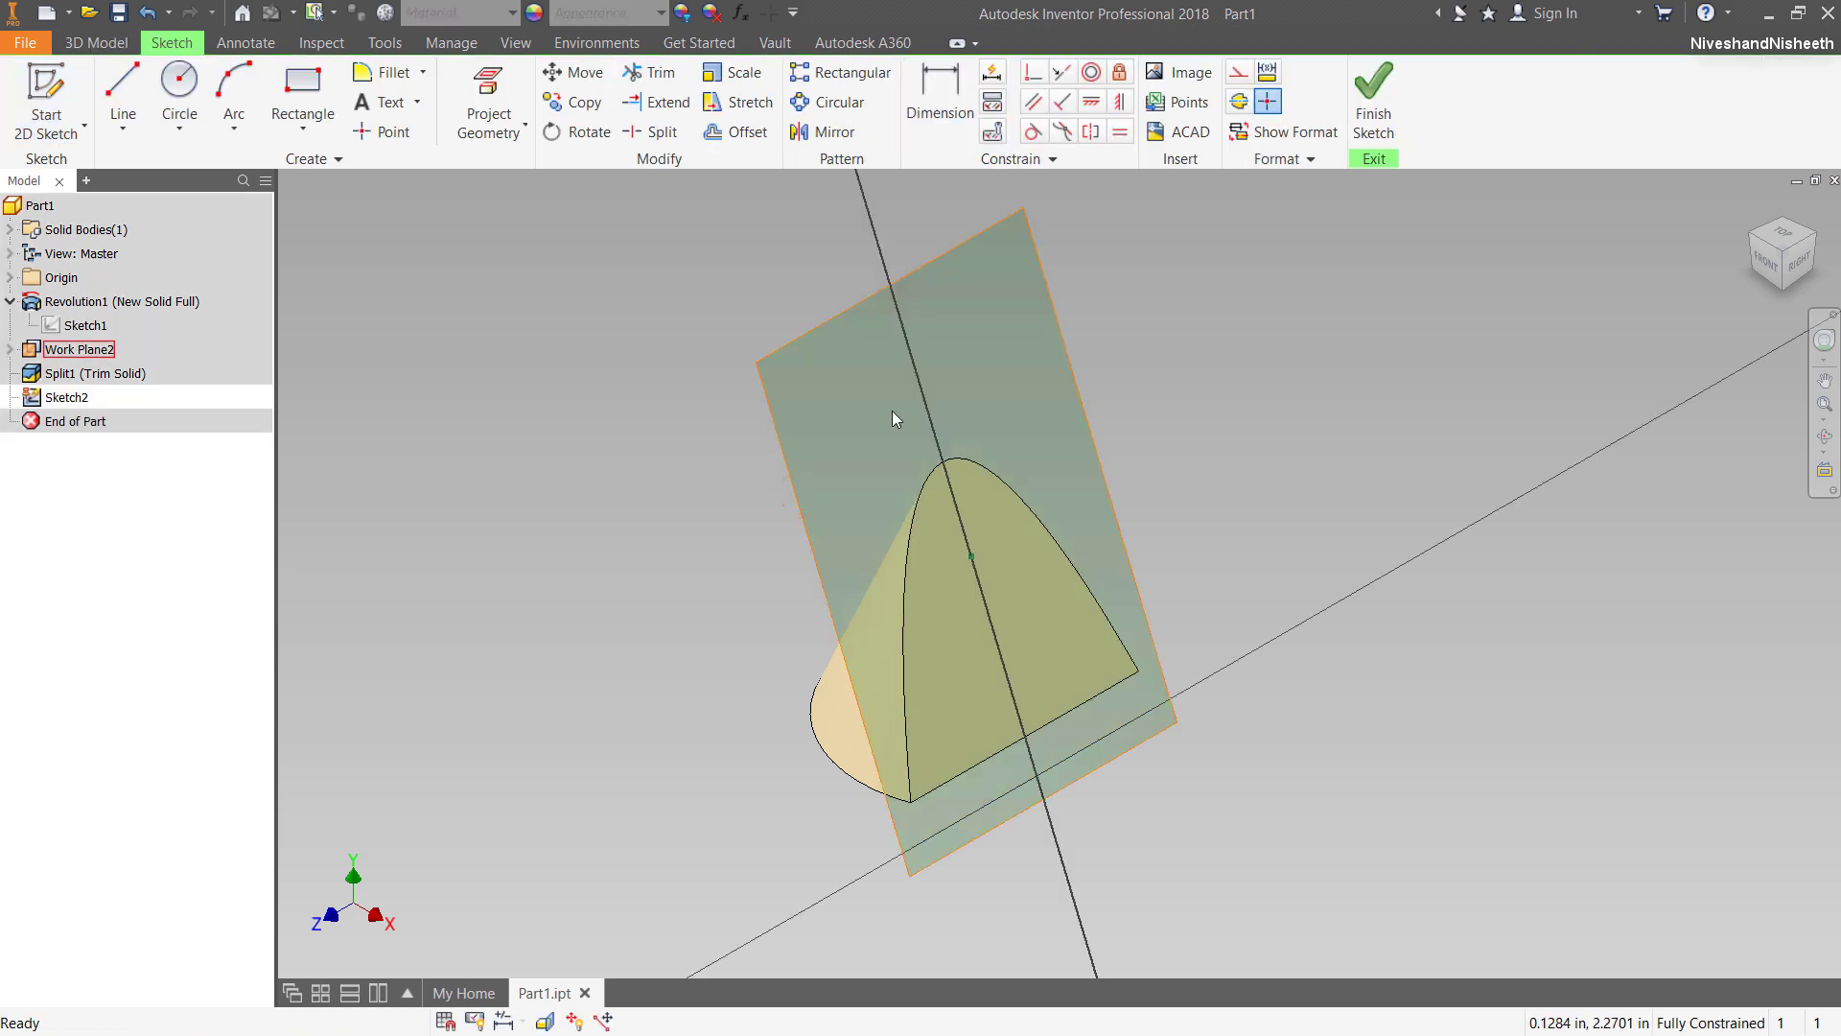
left_click(518, 134)
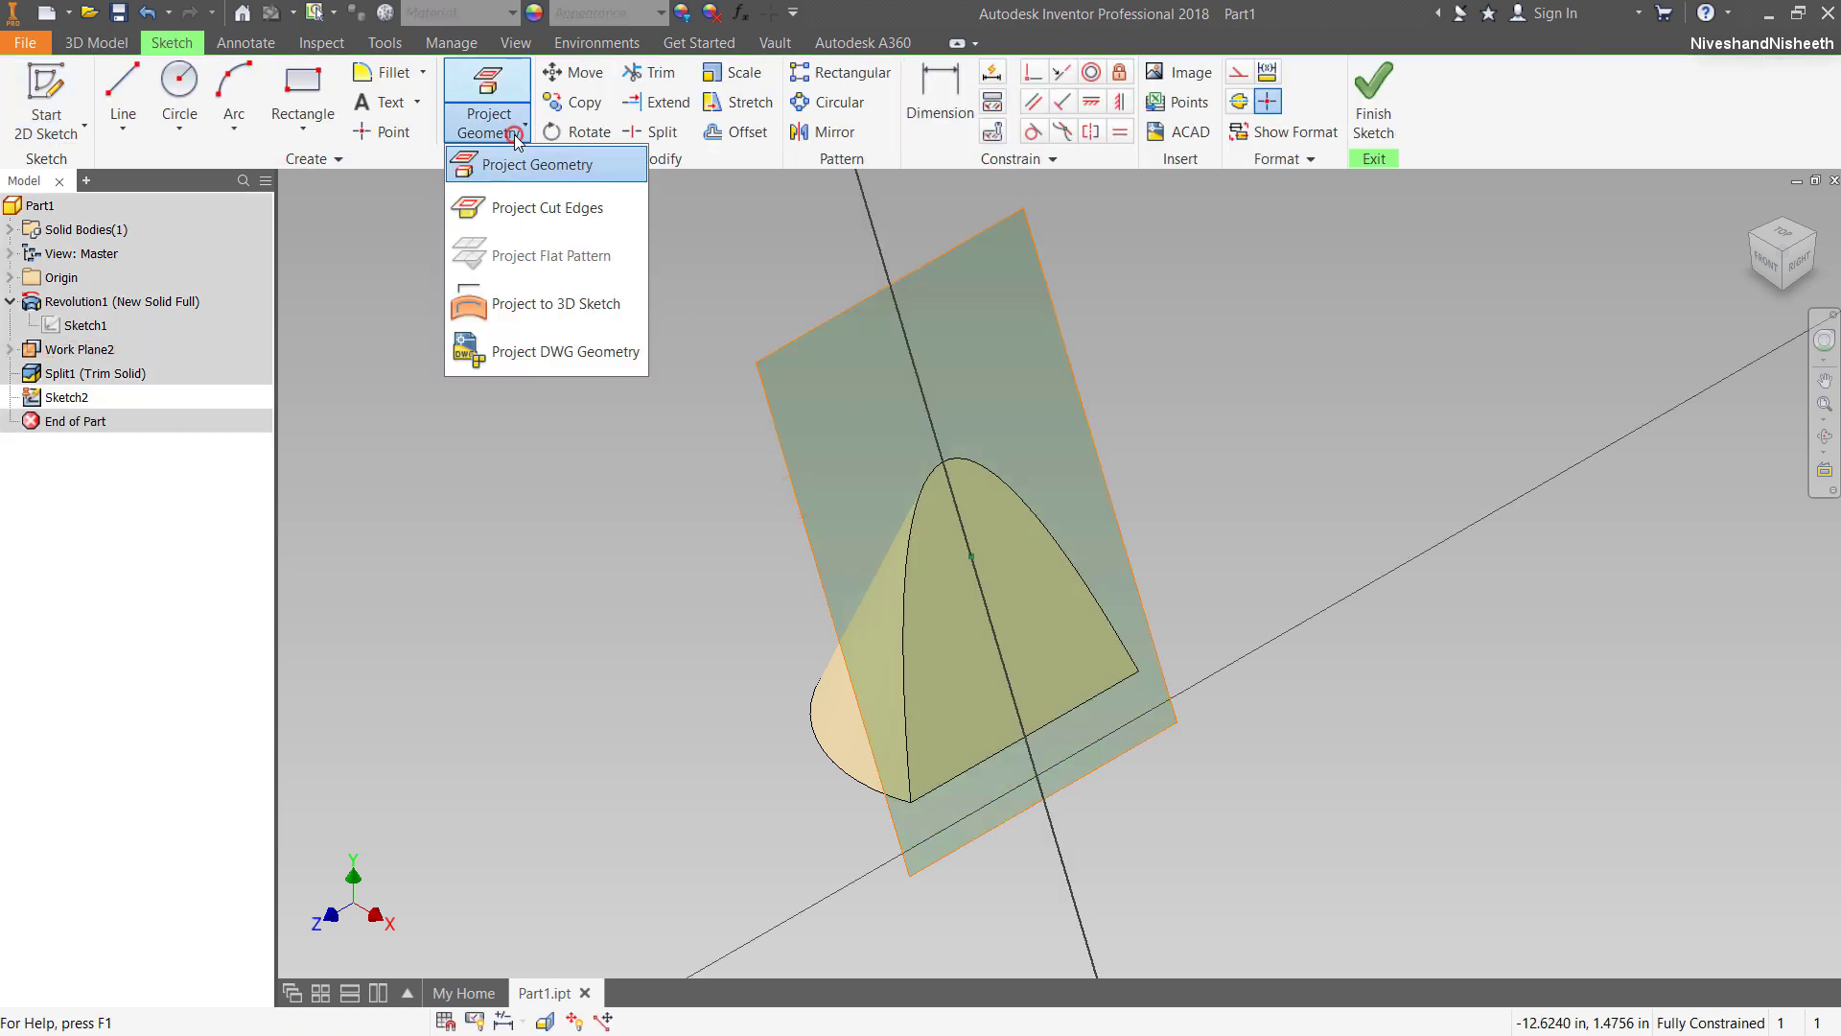
left_click(535, 209)
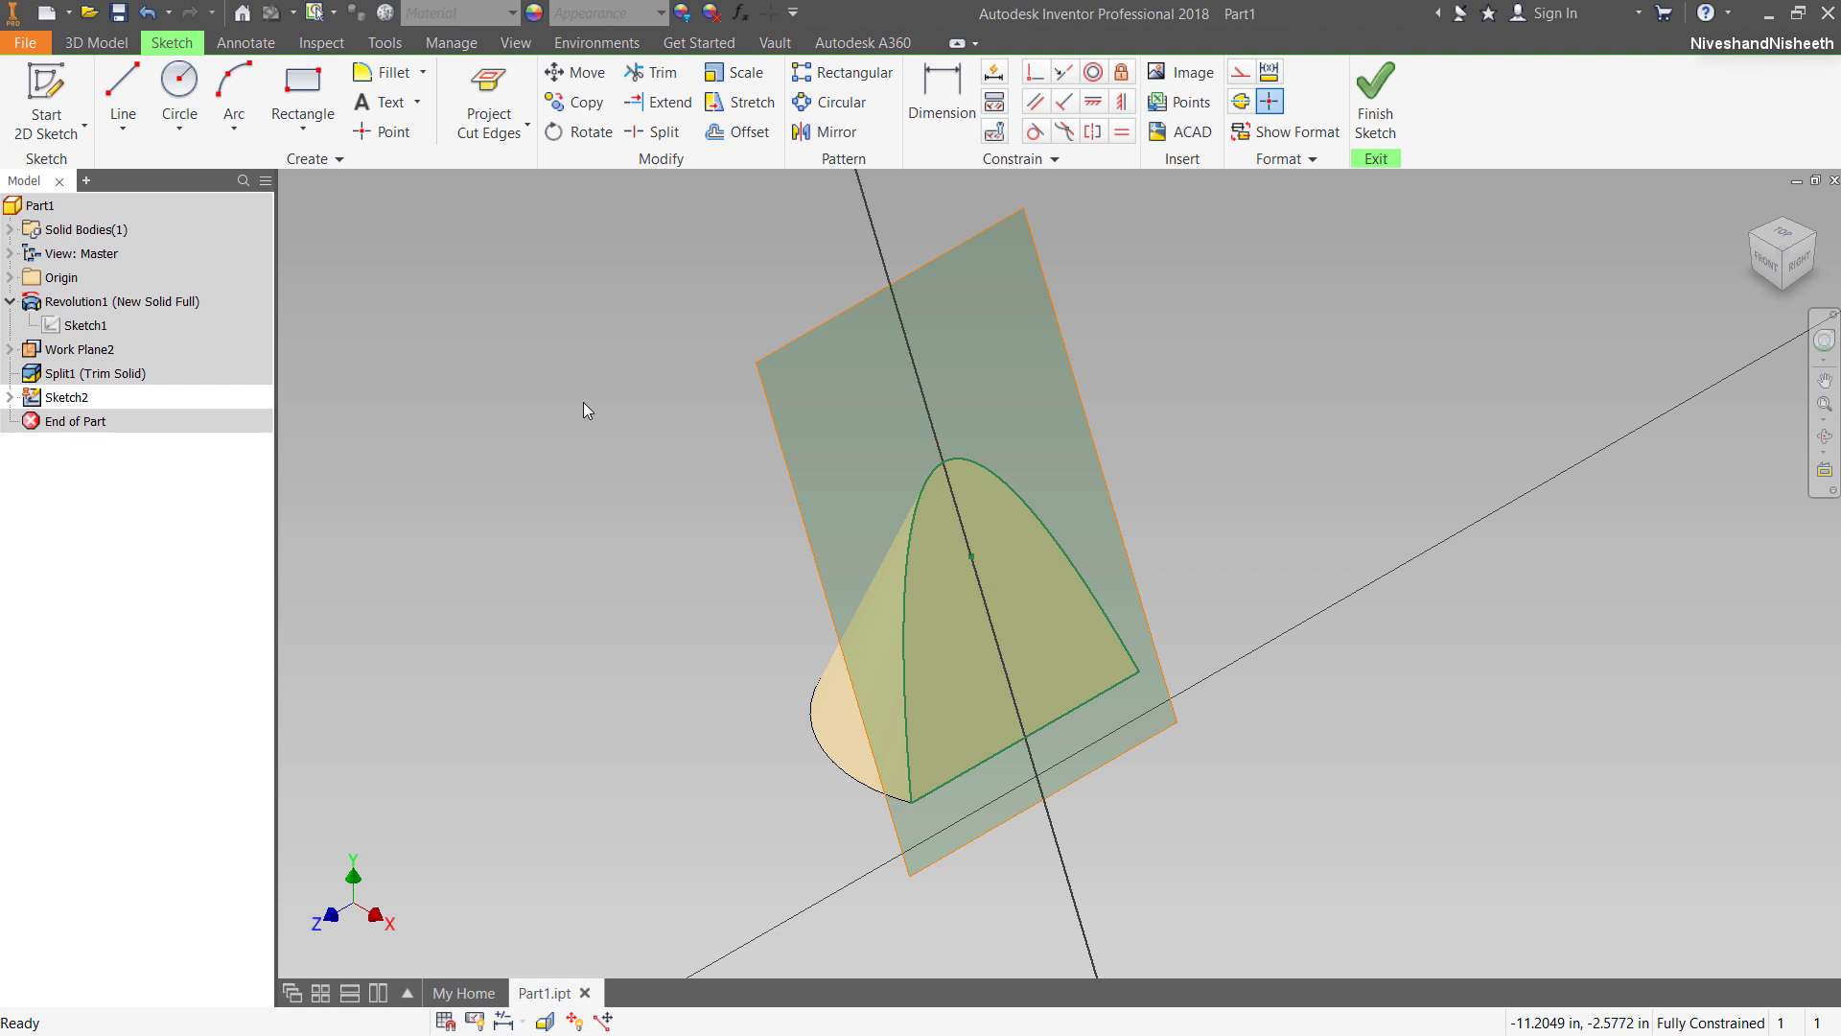
Create a new part file and start a 2D sketch on its XY plane.
left_click(54, 14)
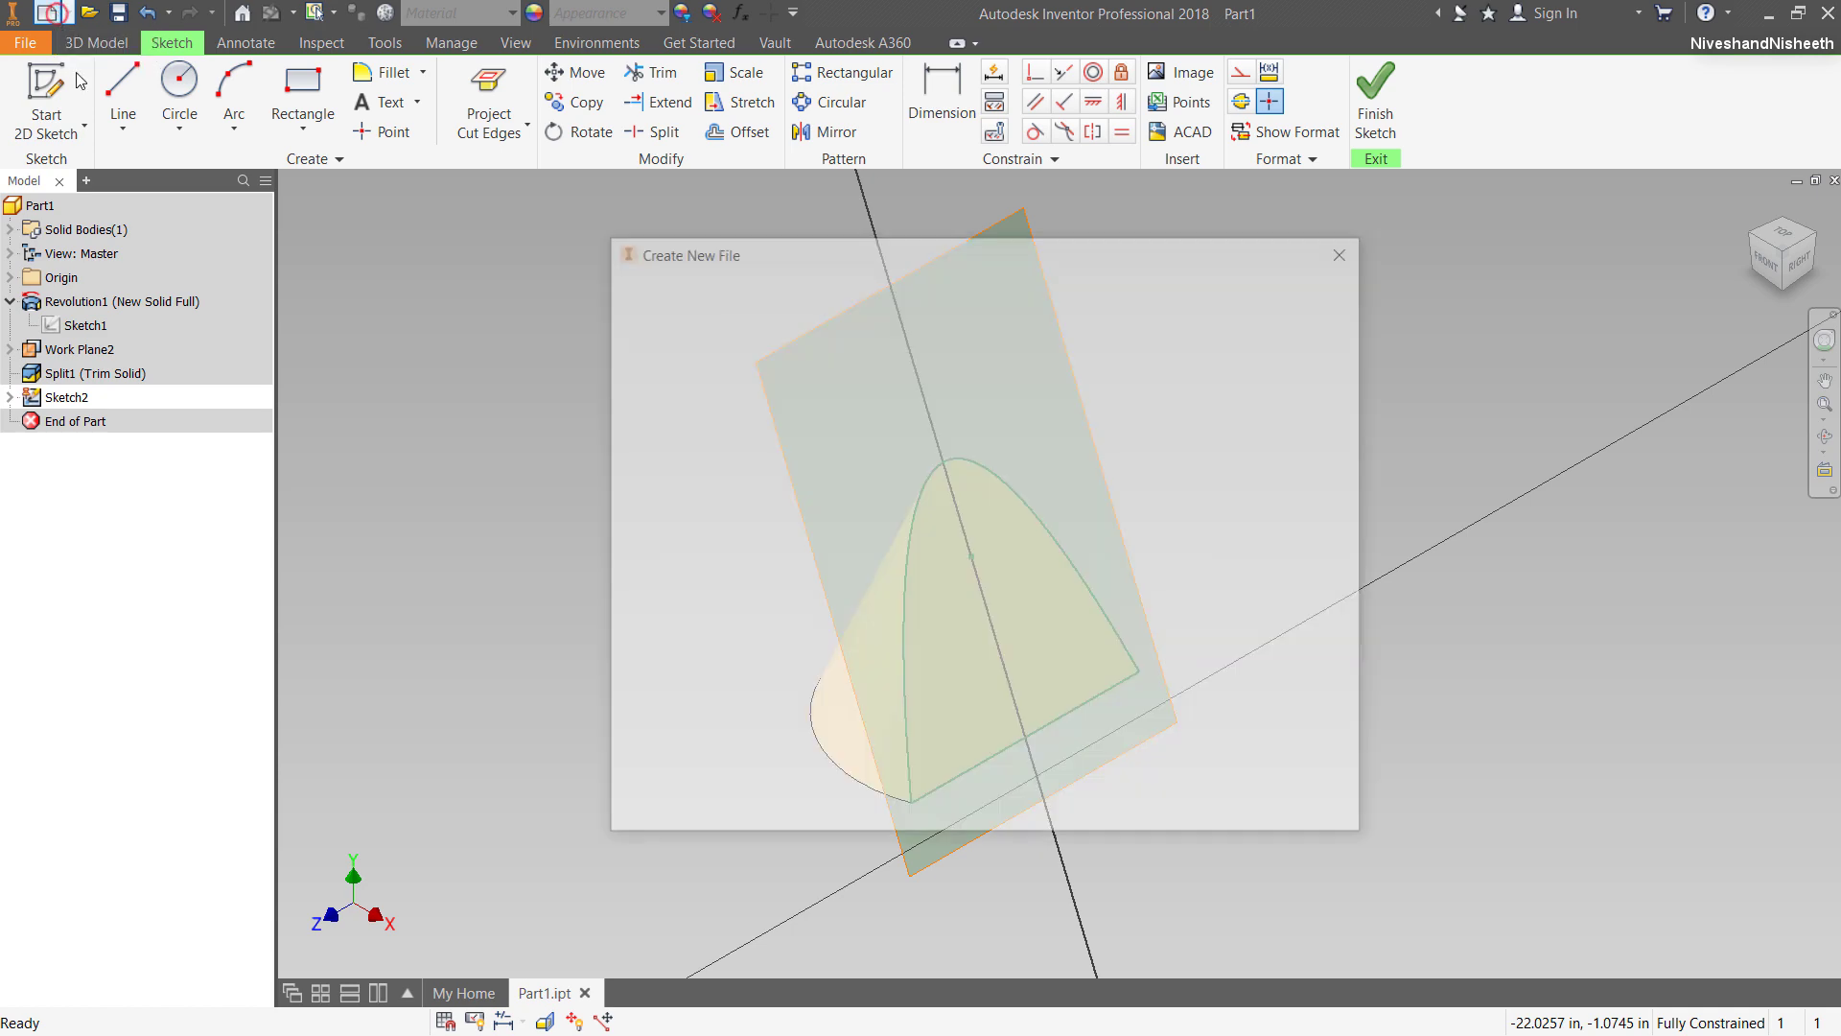
double_click(982, 383)
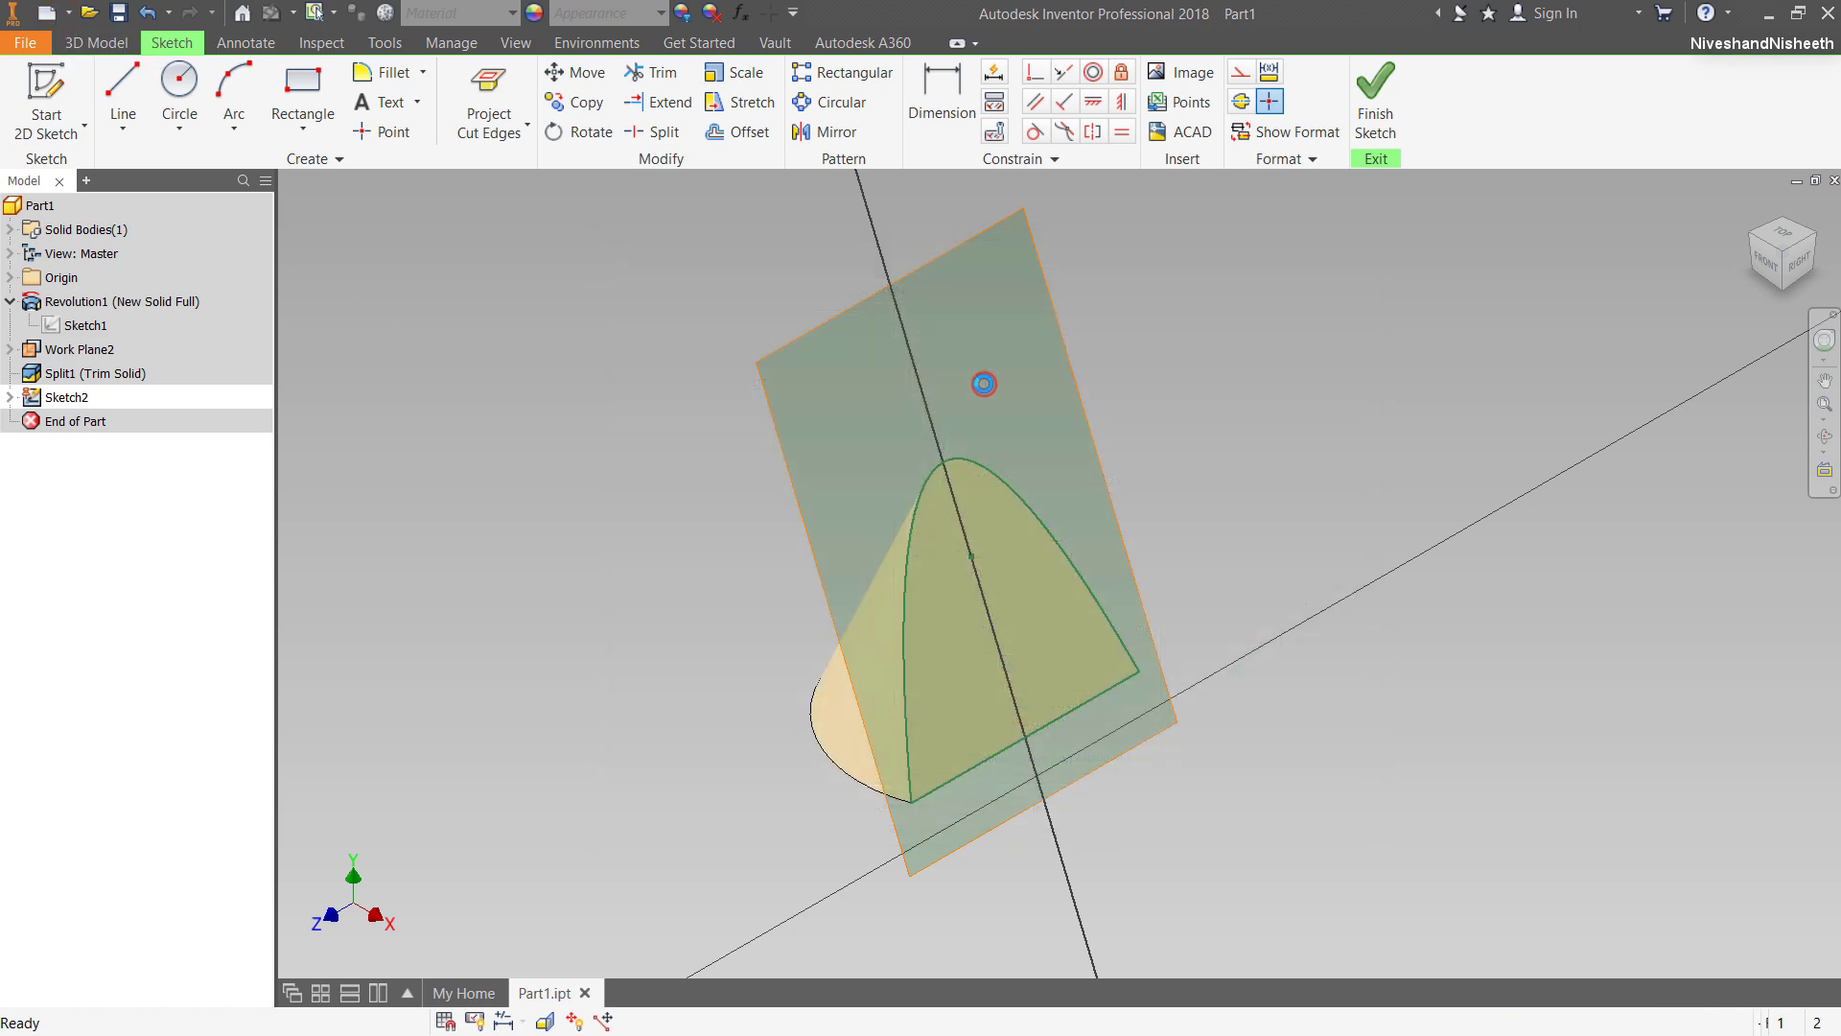
right_click(1265, 438)
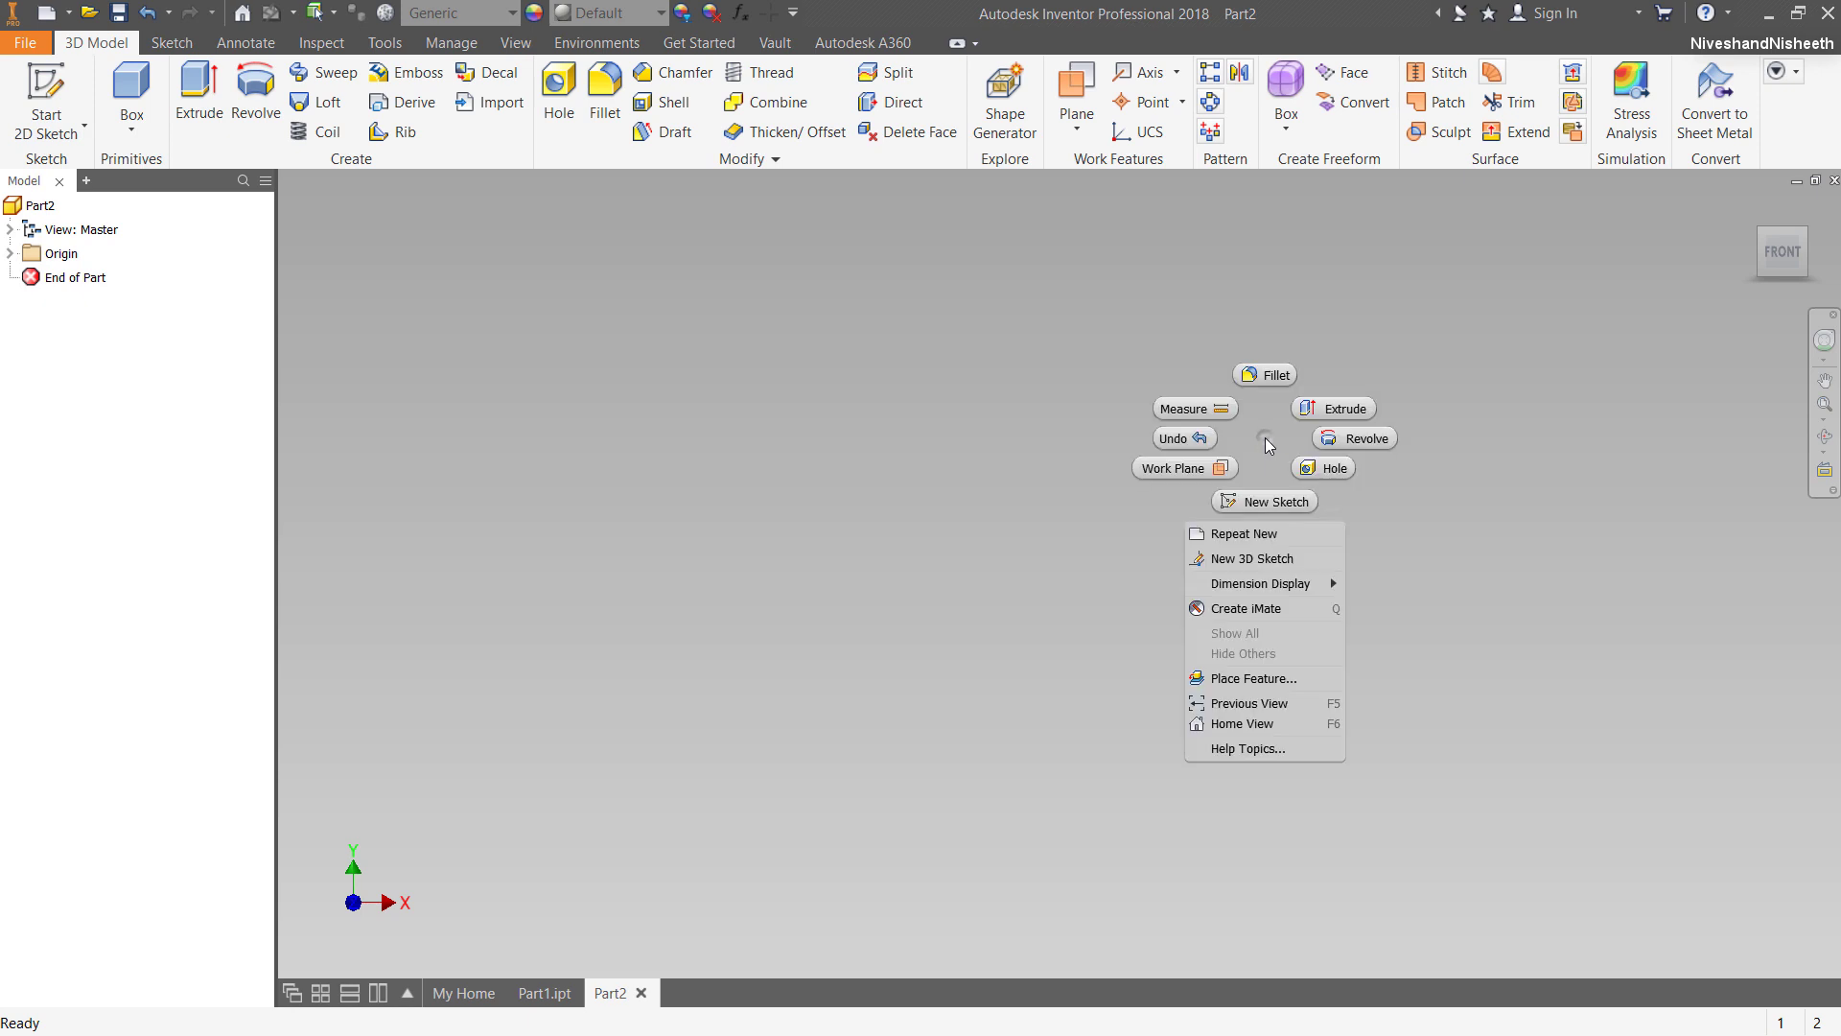
left_click(1283, 503)
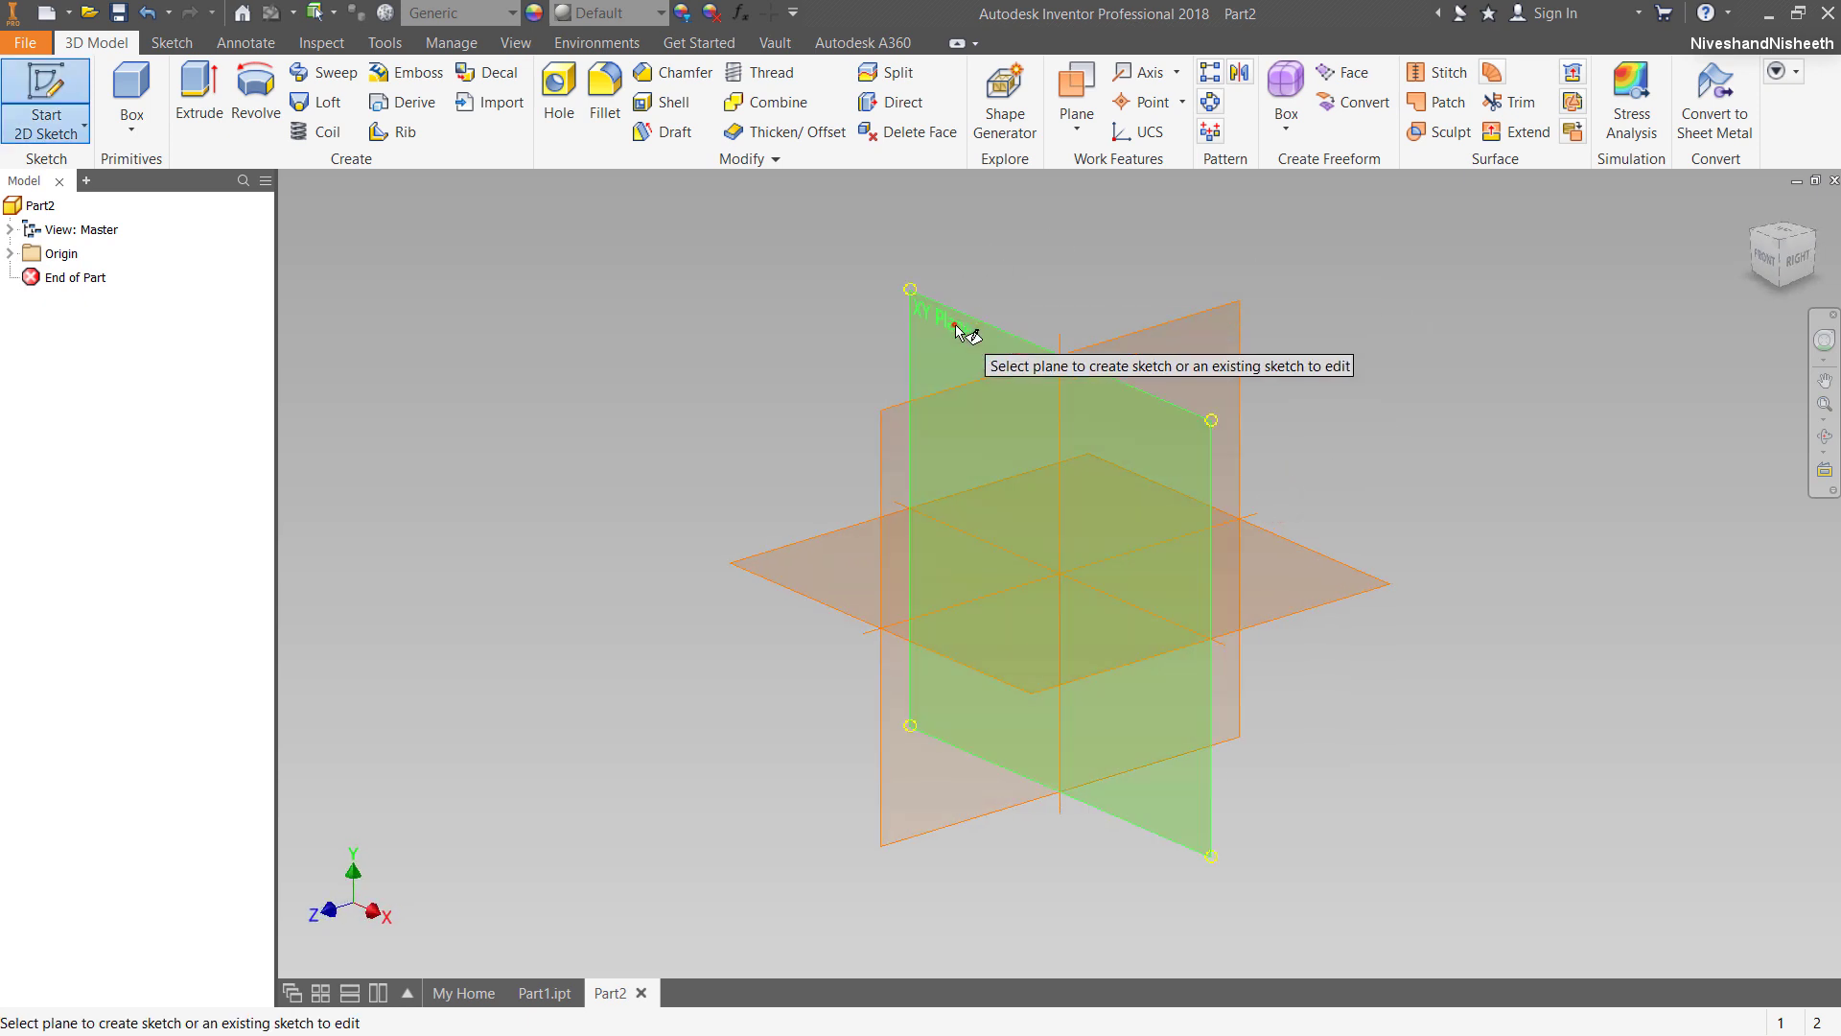
left_click(954, 326)
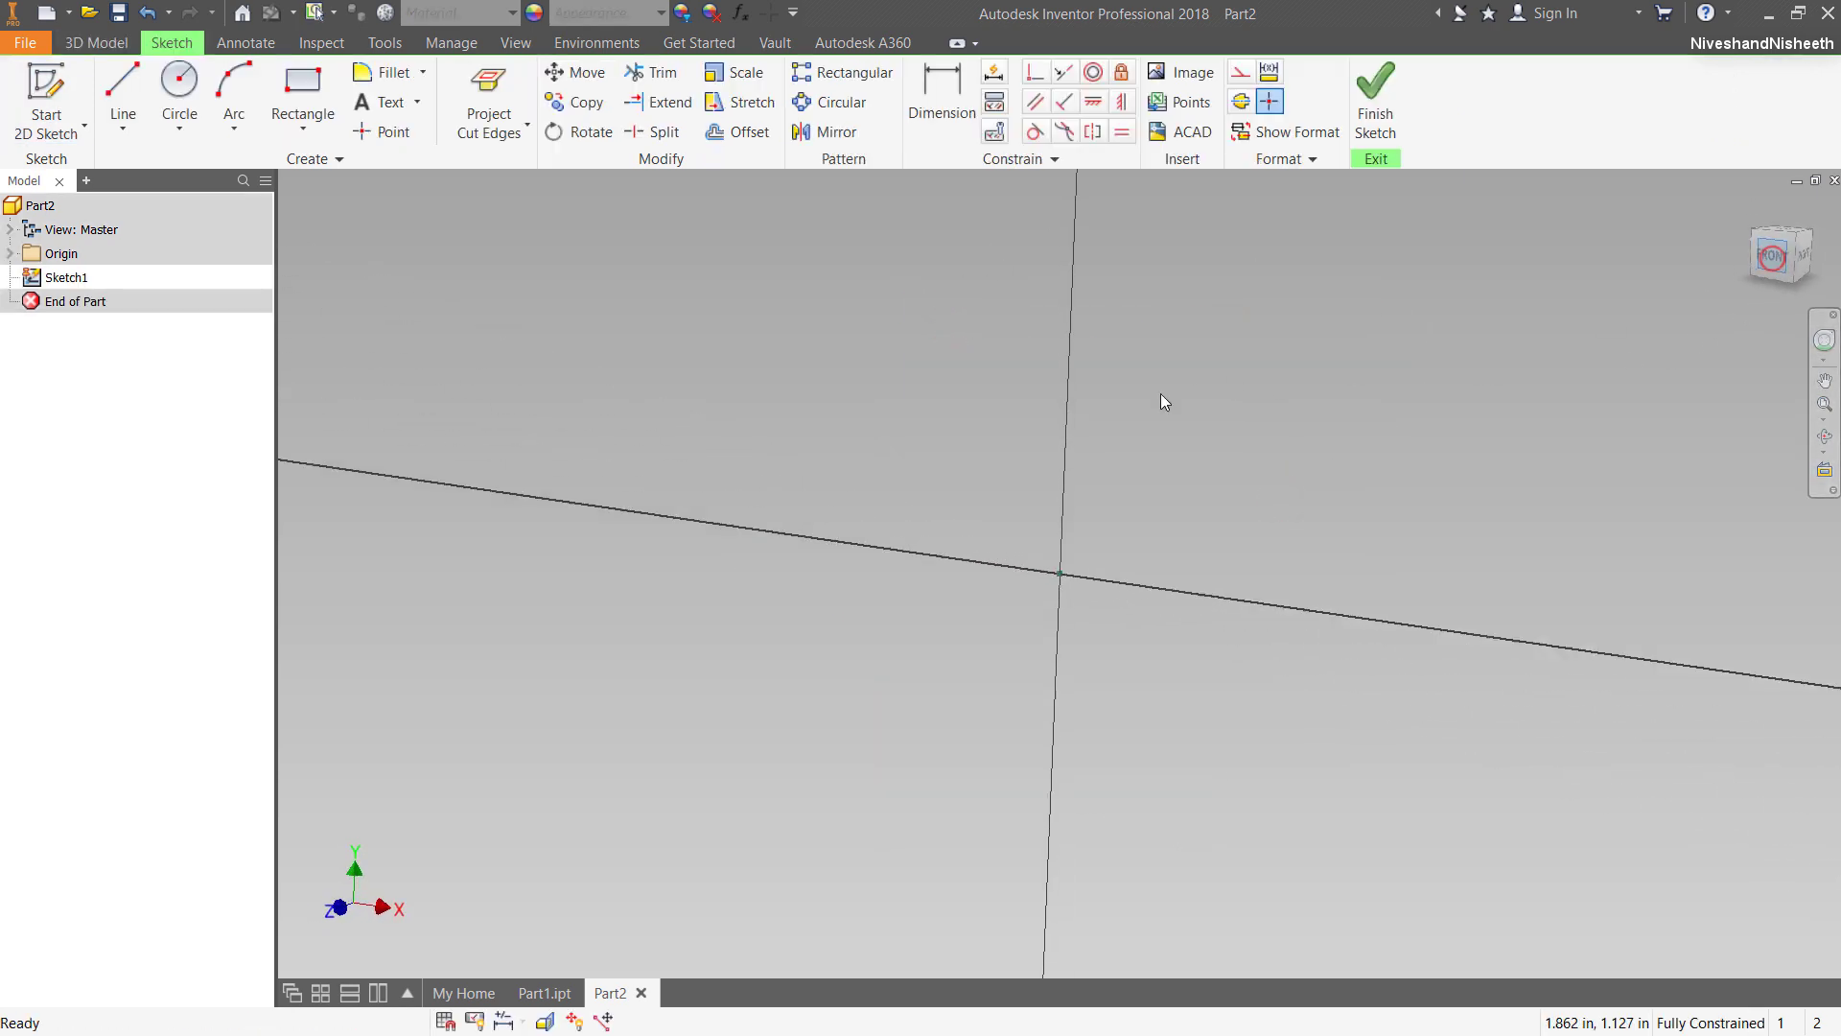
left_click(892, 454)
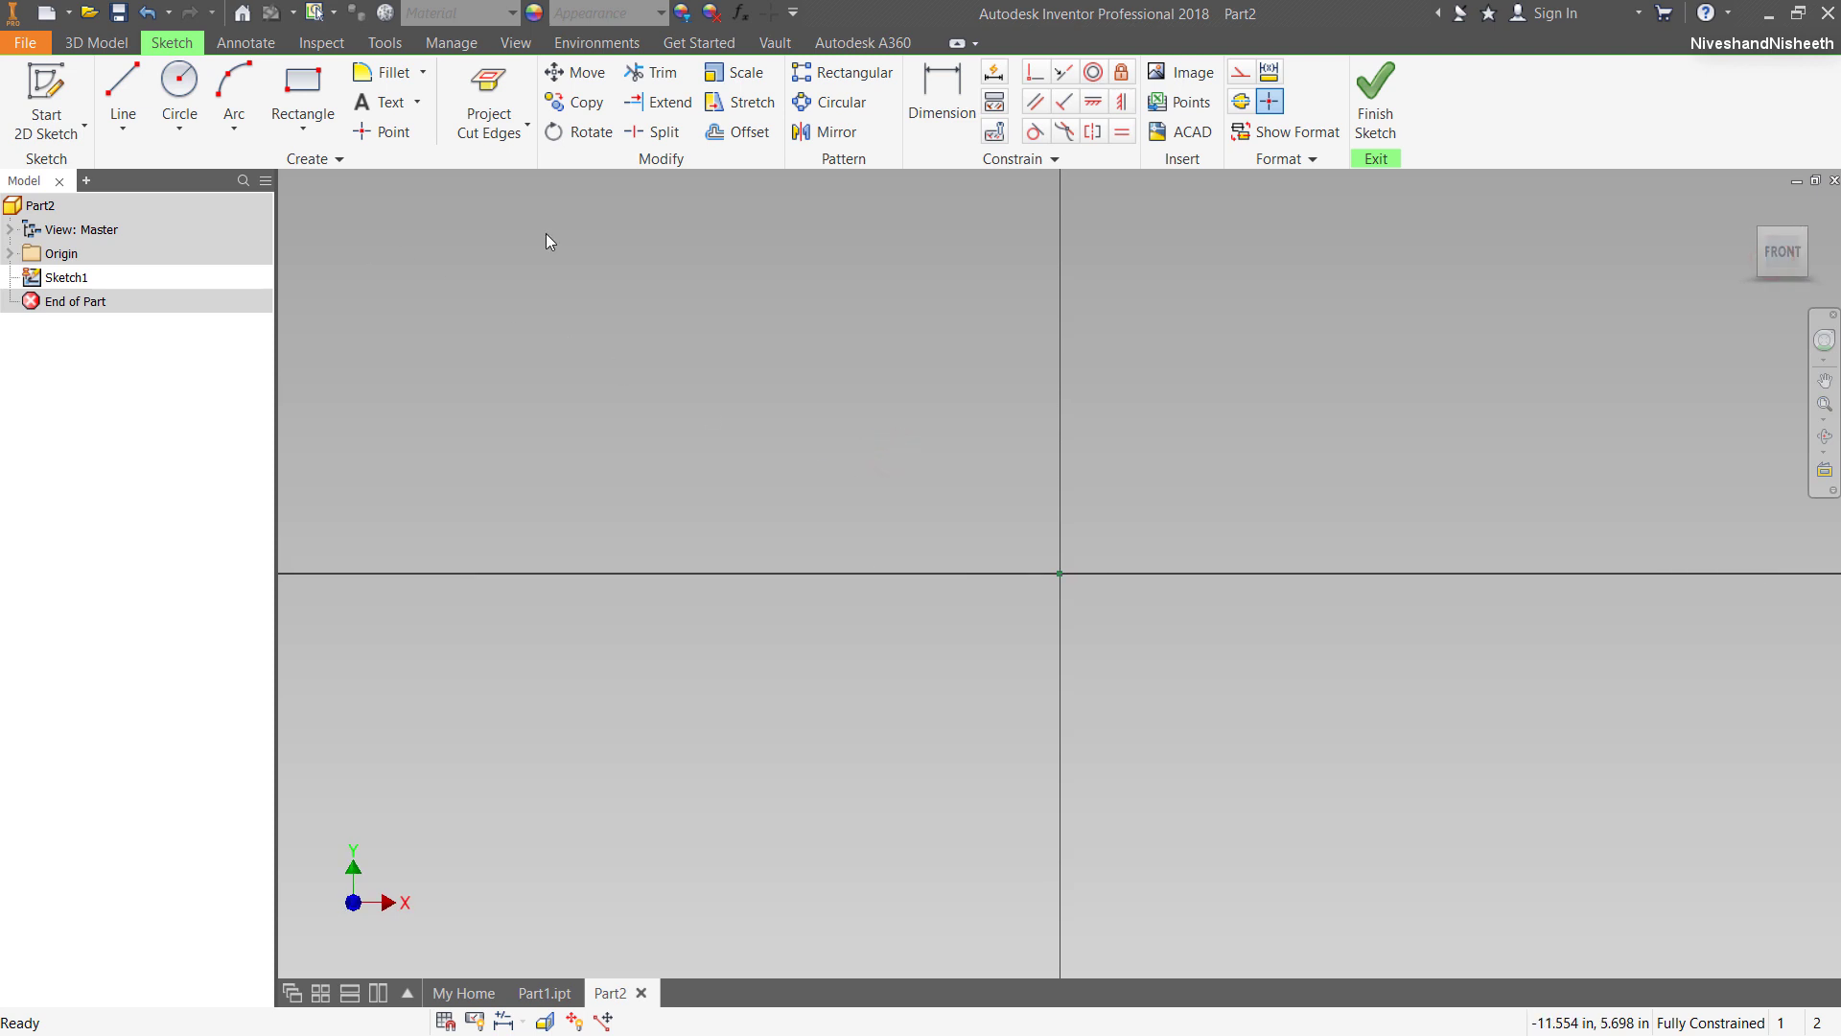
Set the sketch line colour to Red and draw a long vertical line and a long horizontal line crossing it.
left_click(1279, 158)
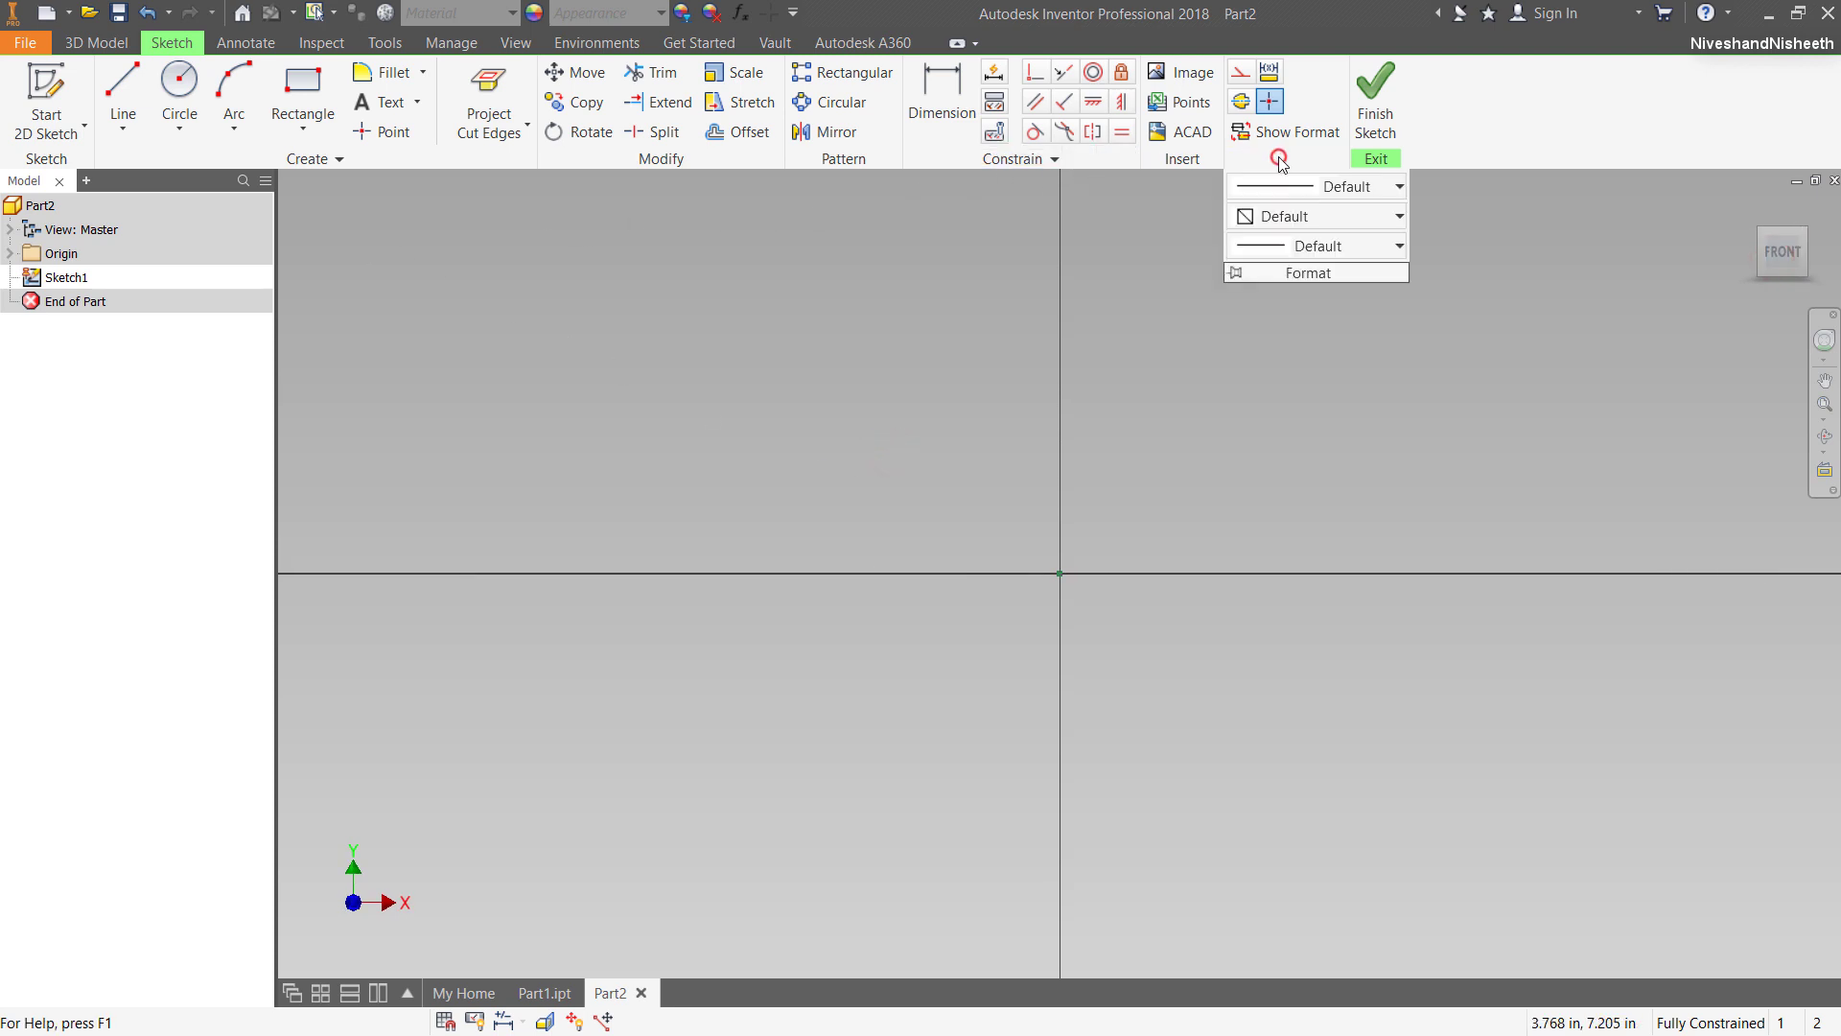
left_click(1277, 215)
left_click(1264, 297)
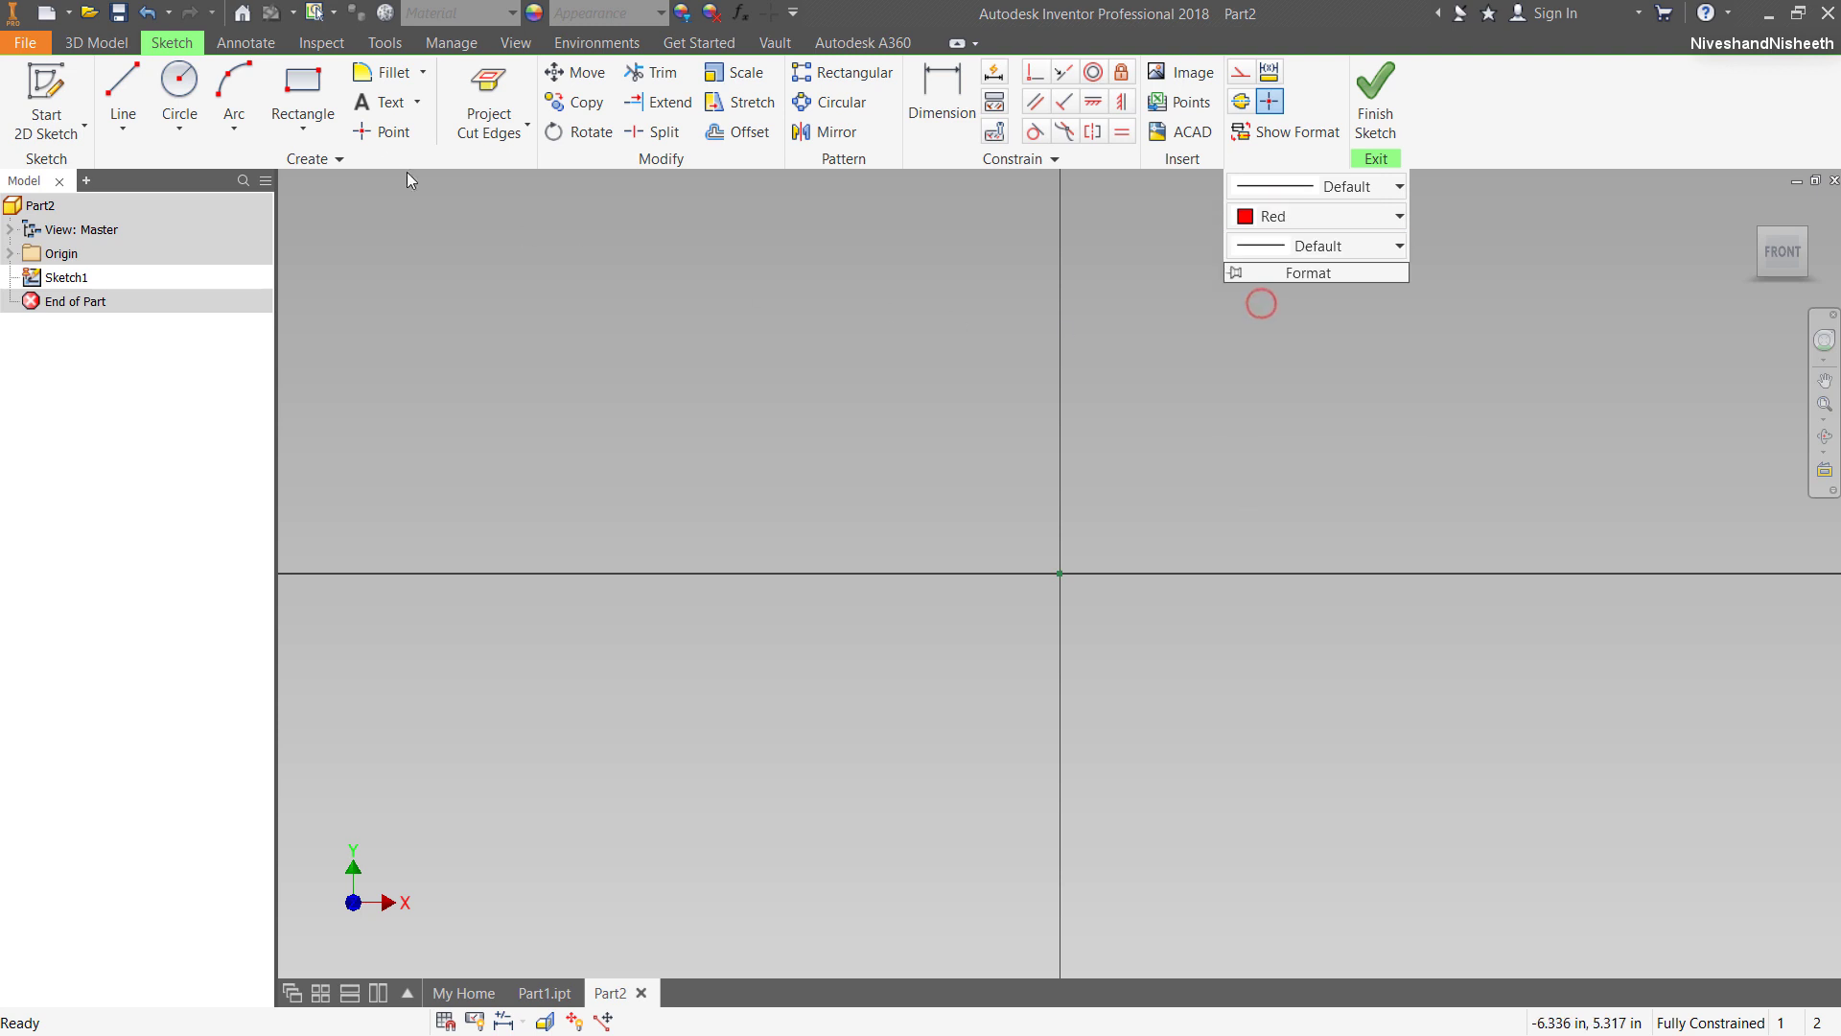
left_click(134, 84)
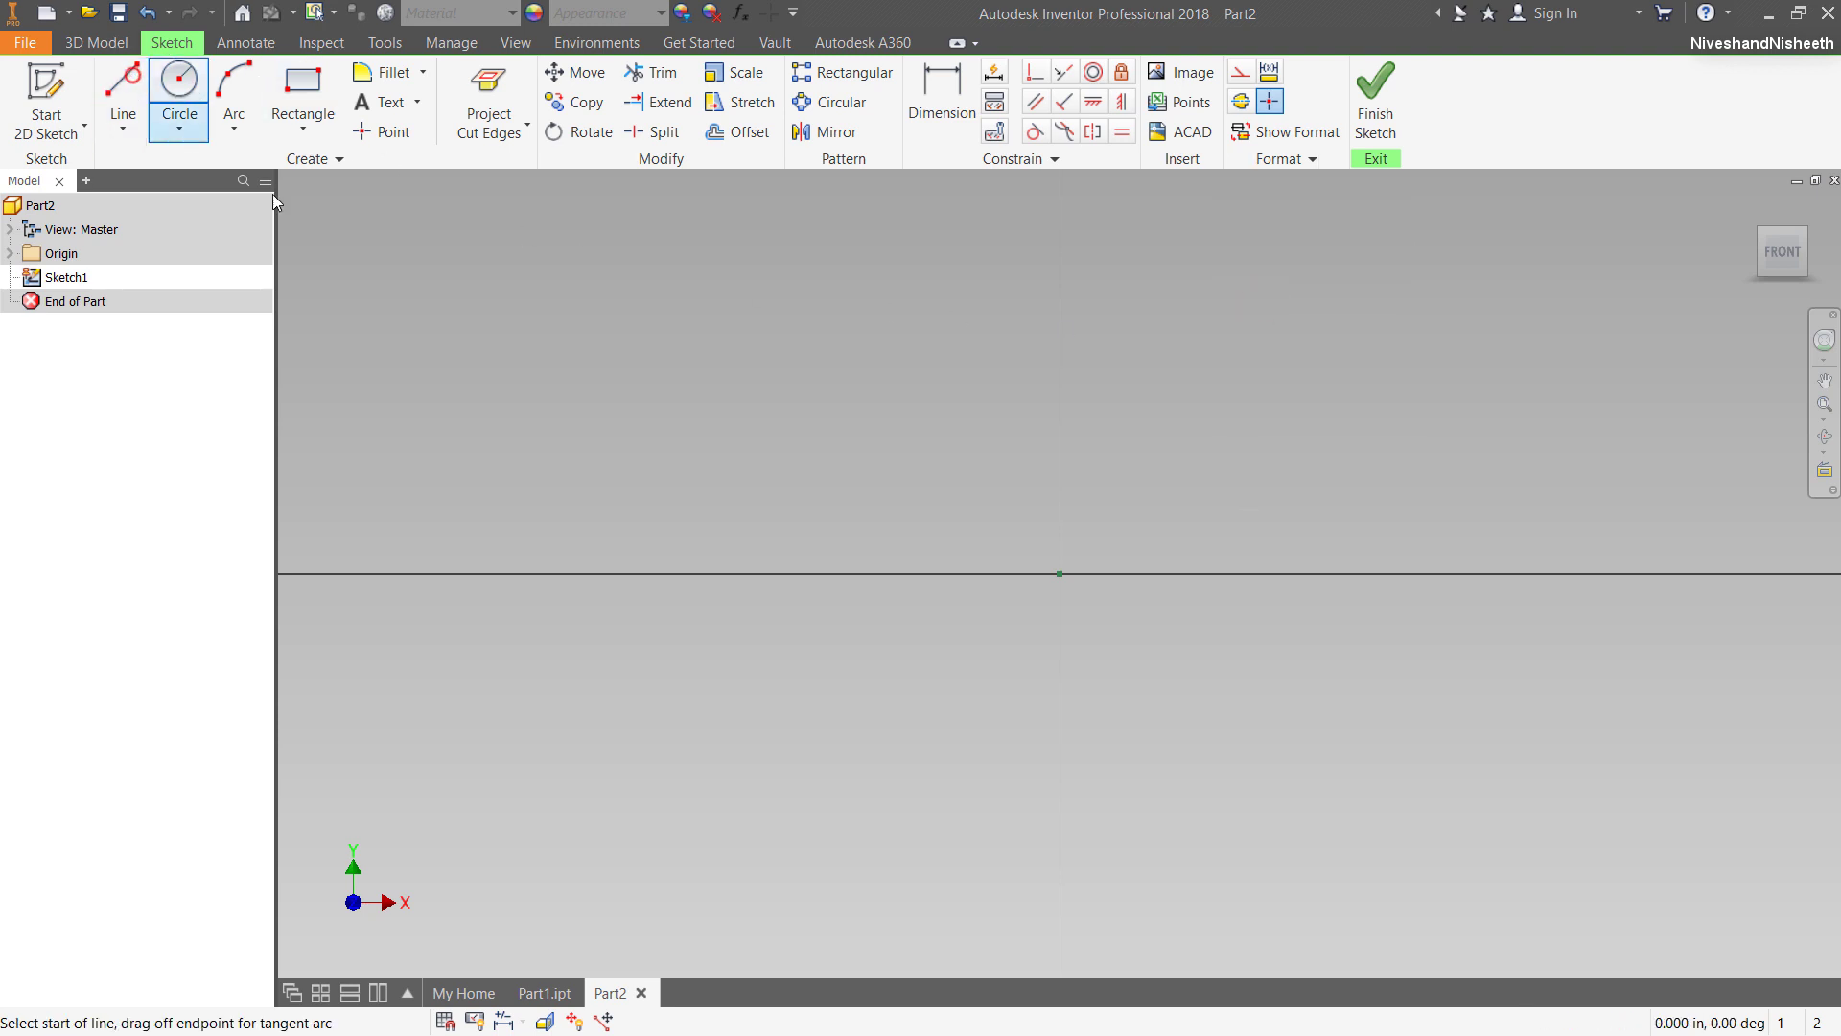
left_click(879, 230)
left_click(879, 878)
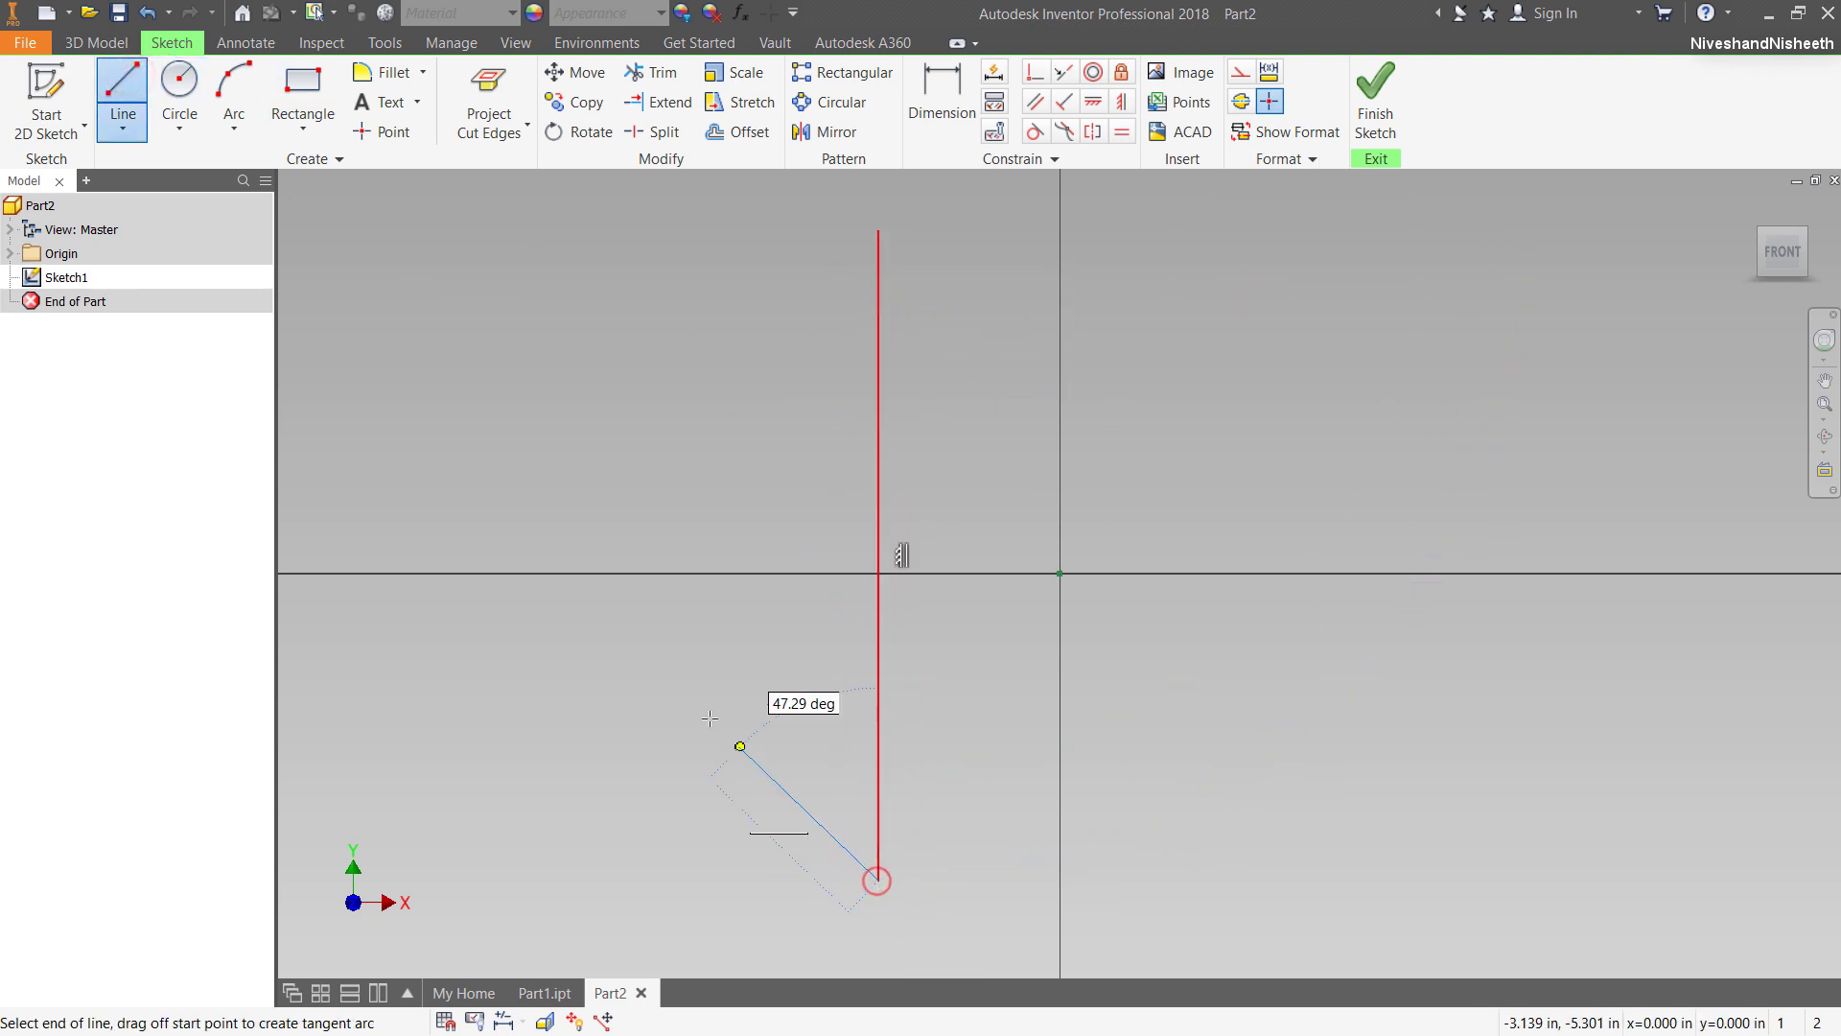
right_click(656, 674)
left_click(653, 768)
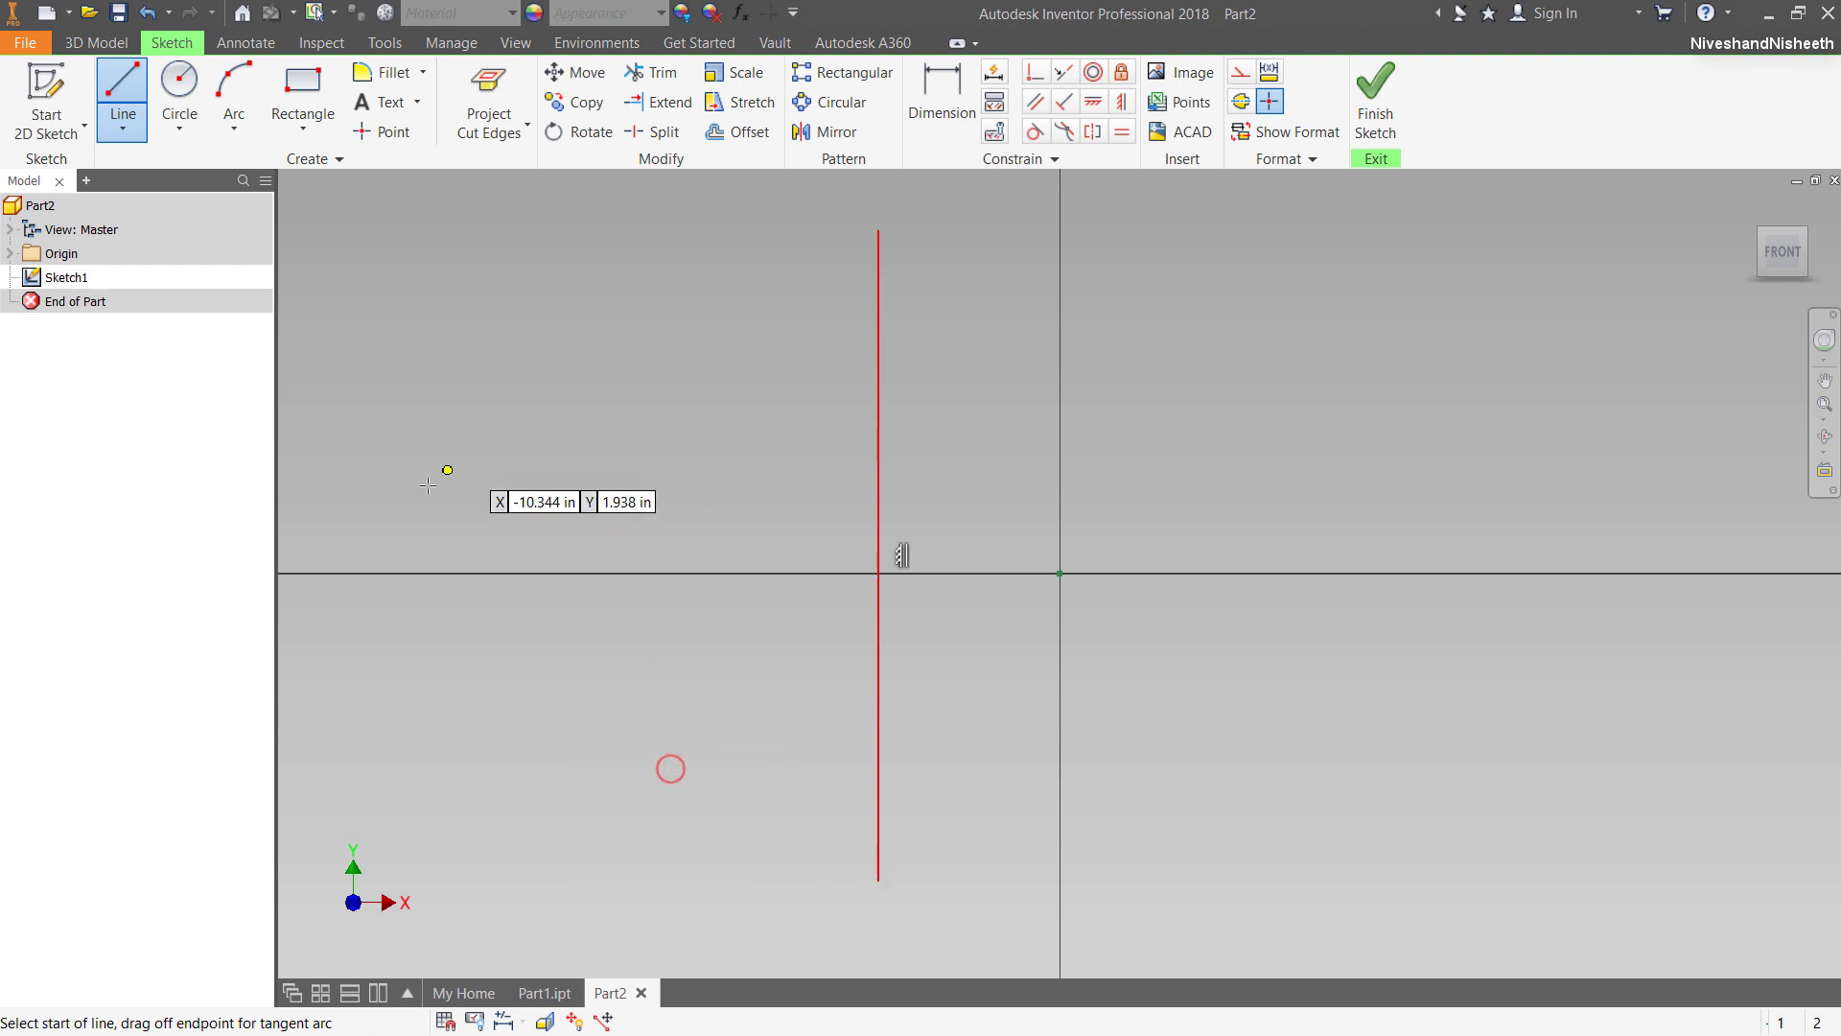
left_click(423, 487)
left_click(1433, 487)
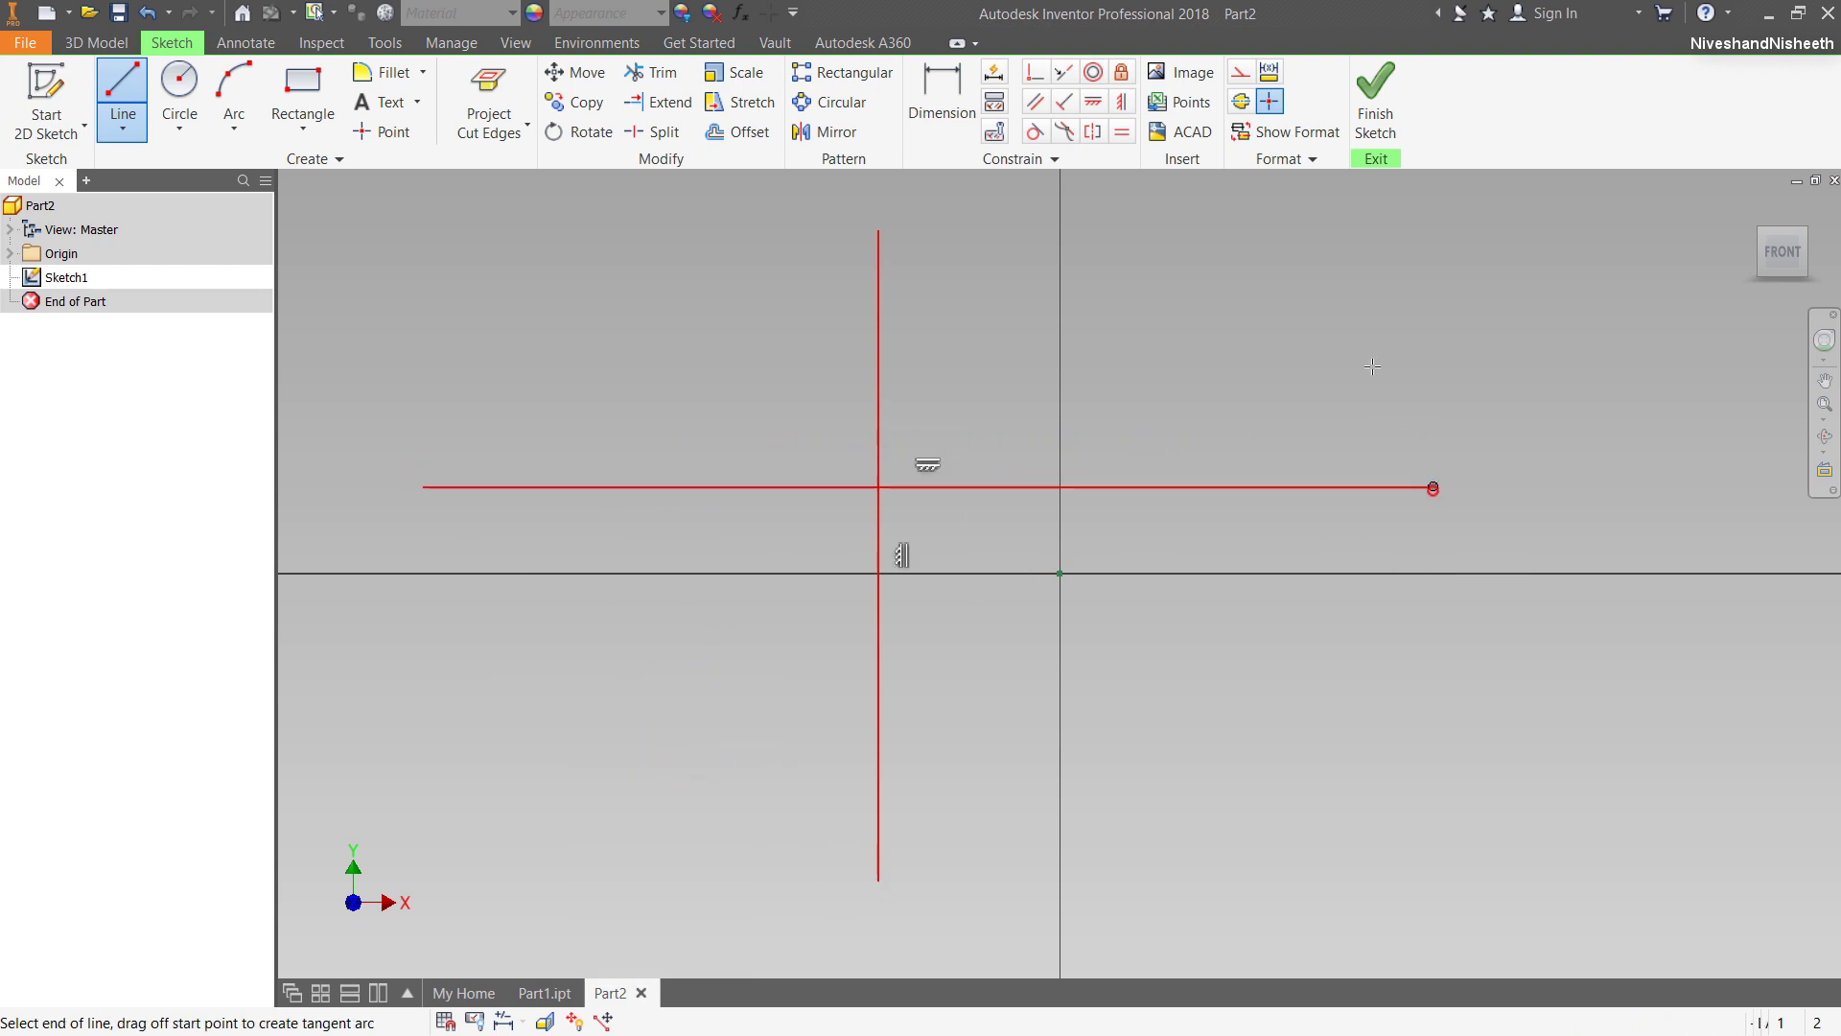
right_click(1272, 303)
left_click(1346, 309)
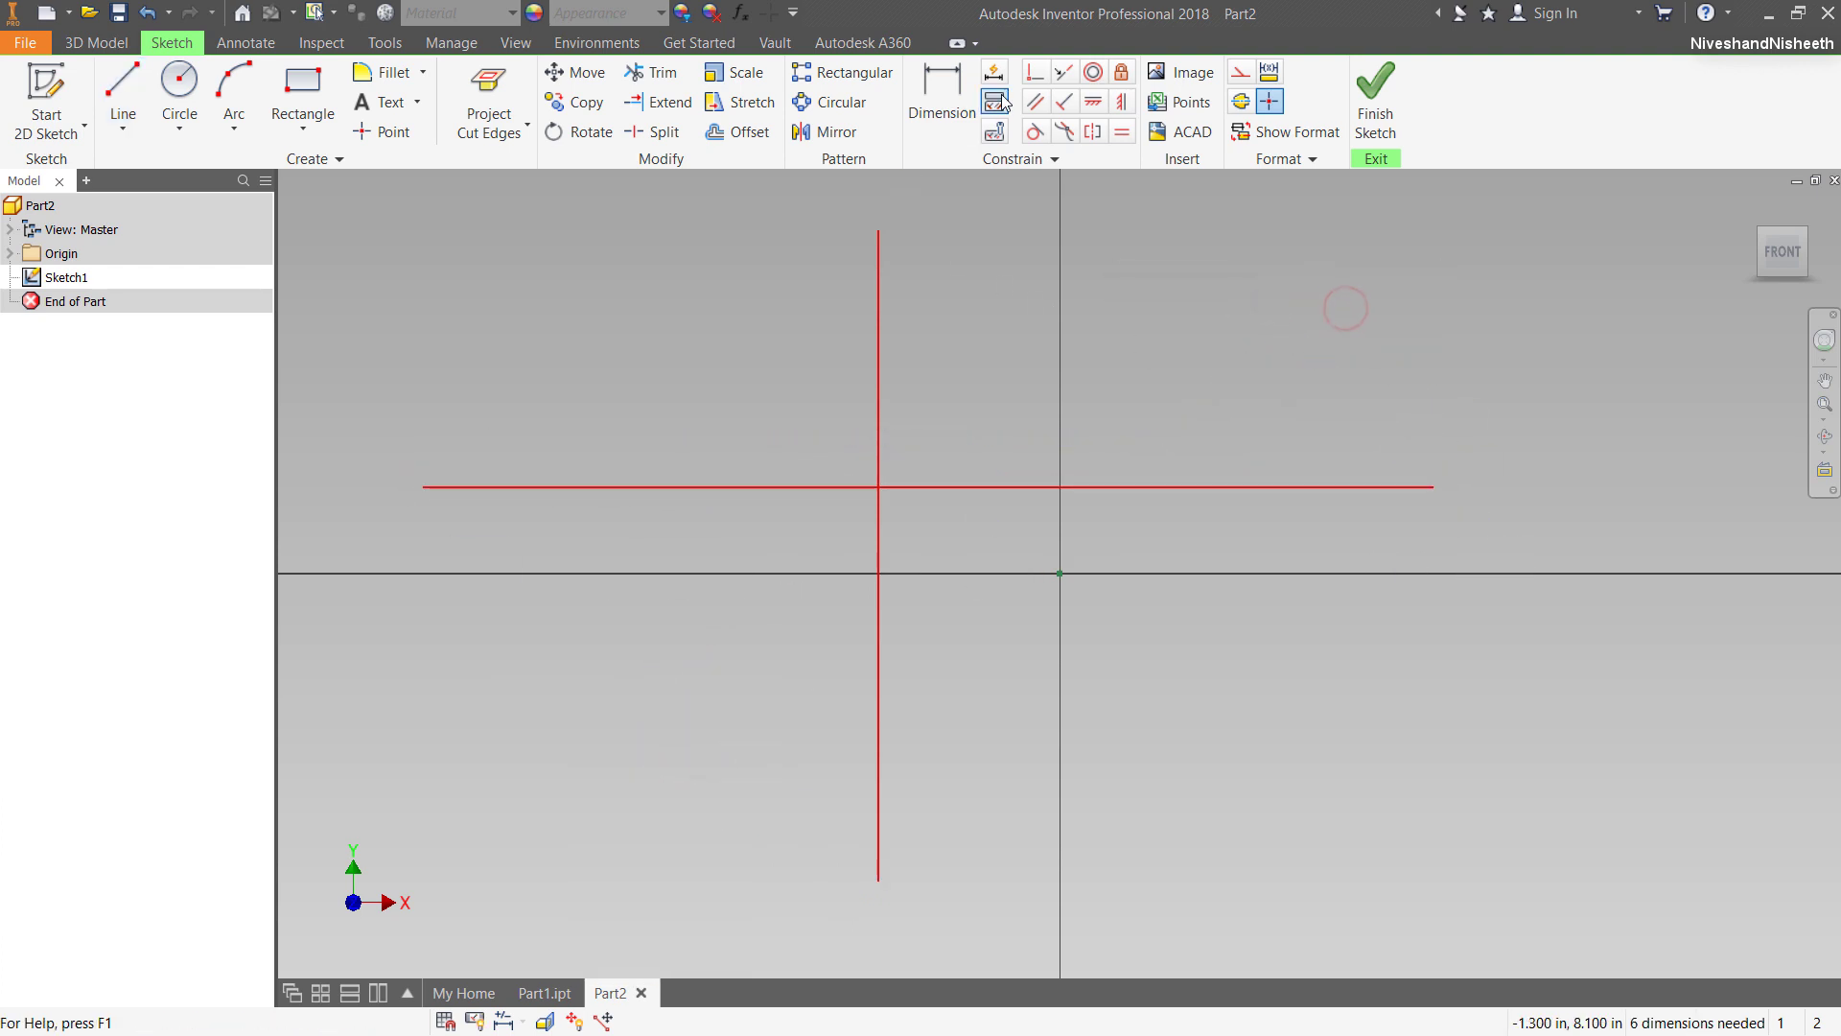
Constrain the midpoints of the horizontal and vertical red lines coincident with the sketch origin.
left_click(1034, 73)
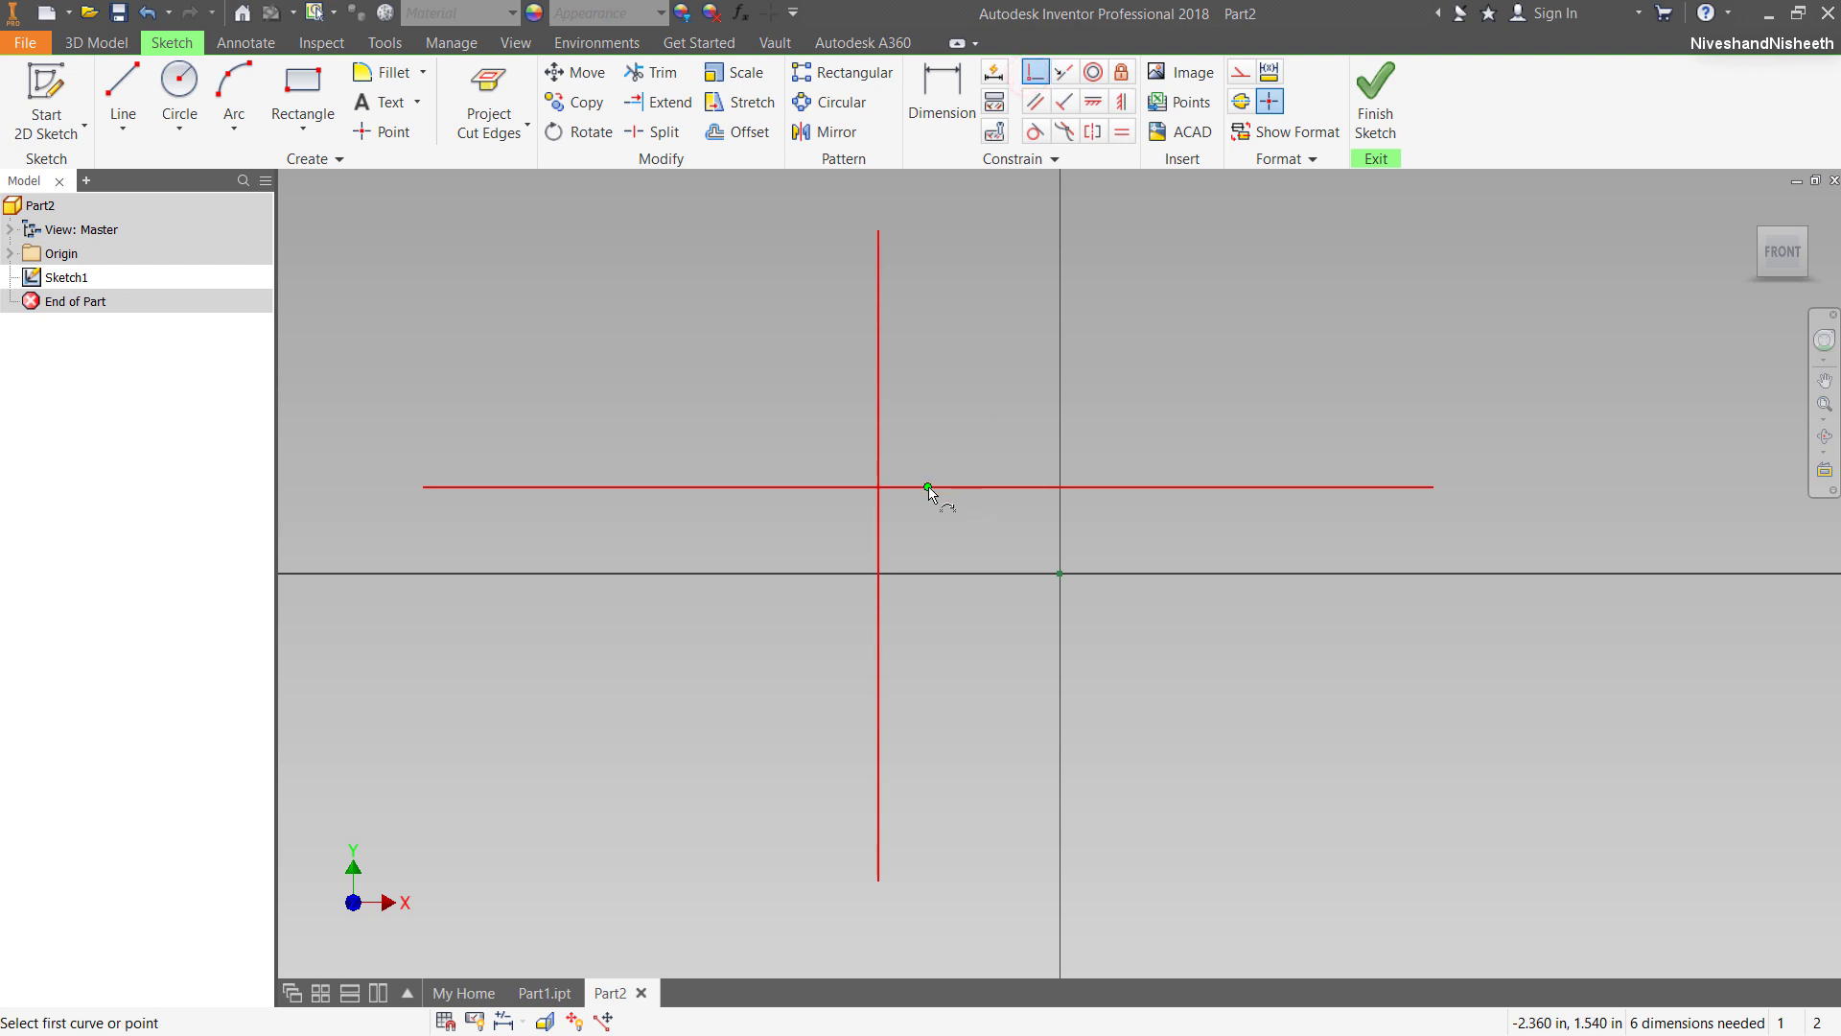
left_click(928, 489)
left_click(1060, 574)
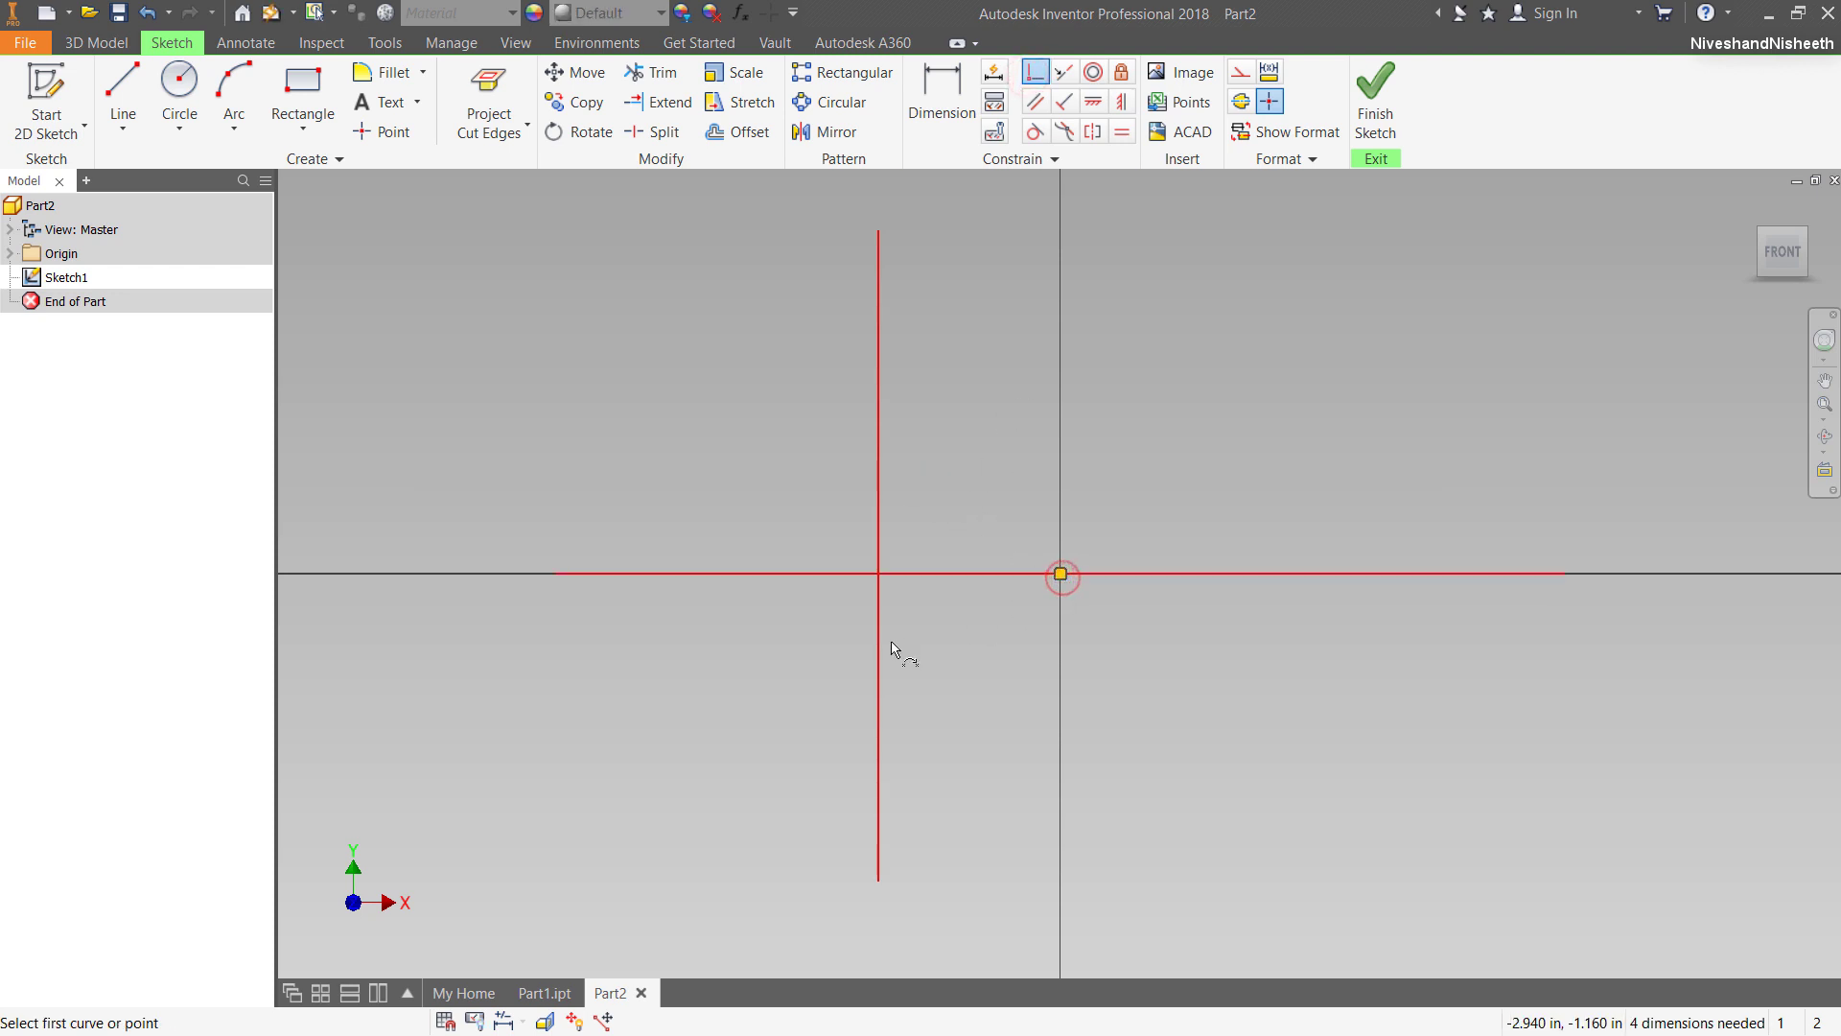
left_click(878, 555)
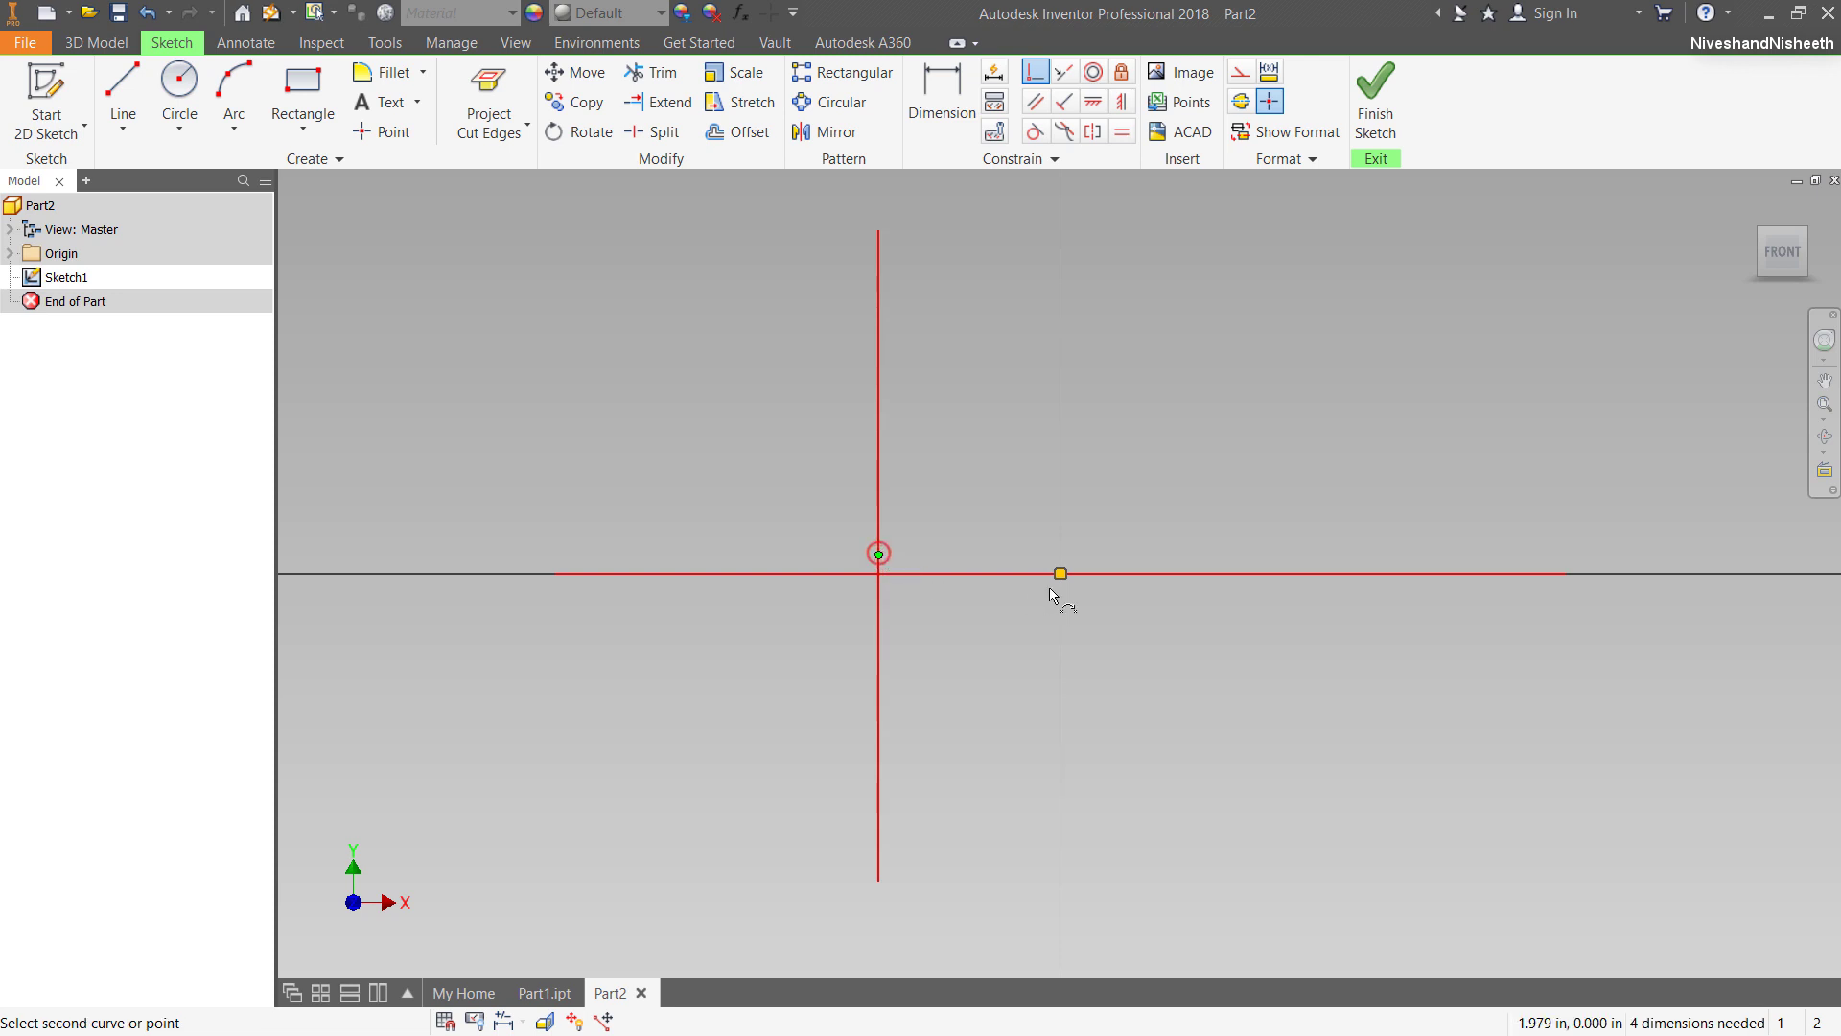
left_click(1060, 574)
right_click(1160, 296)
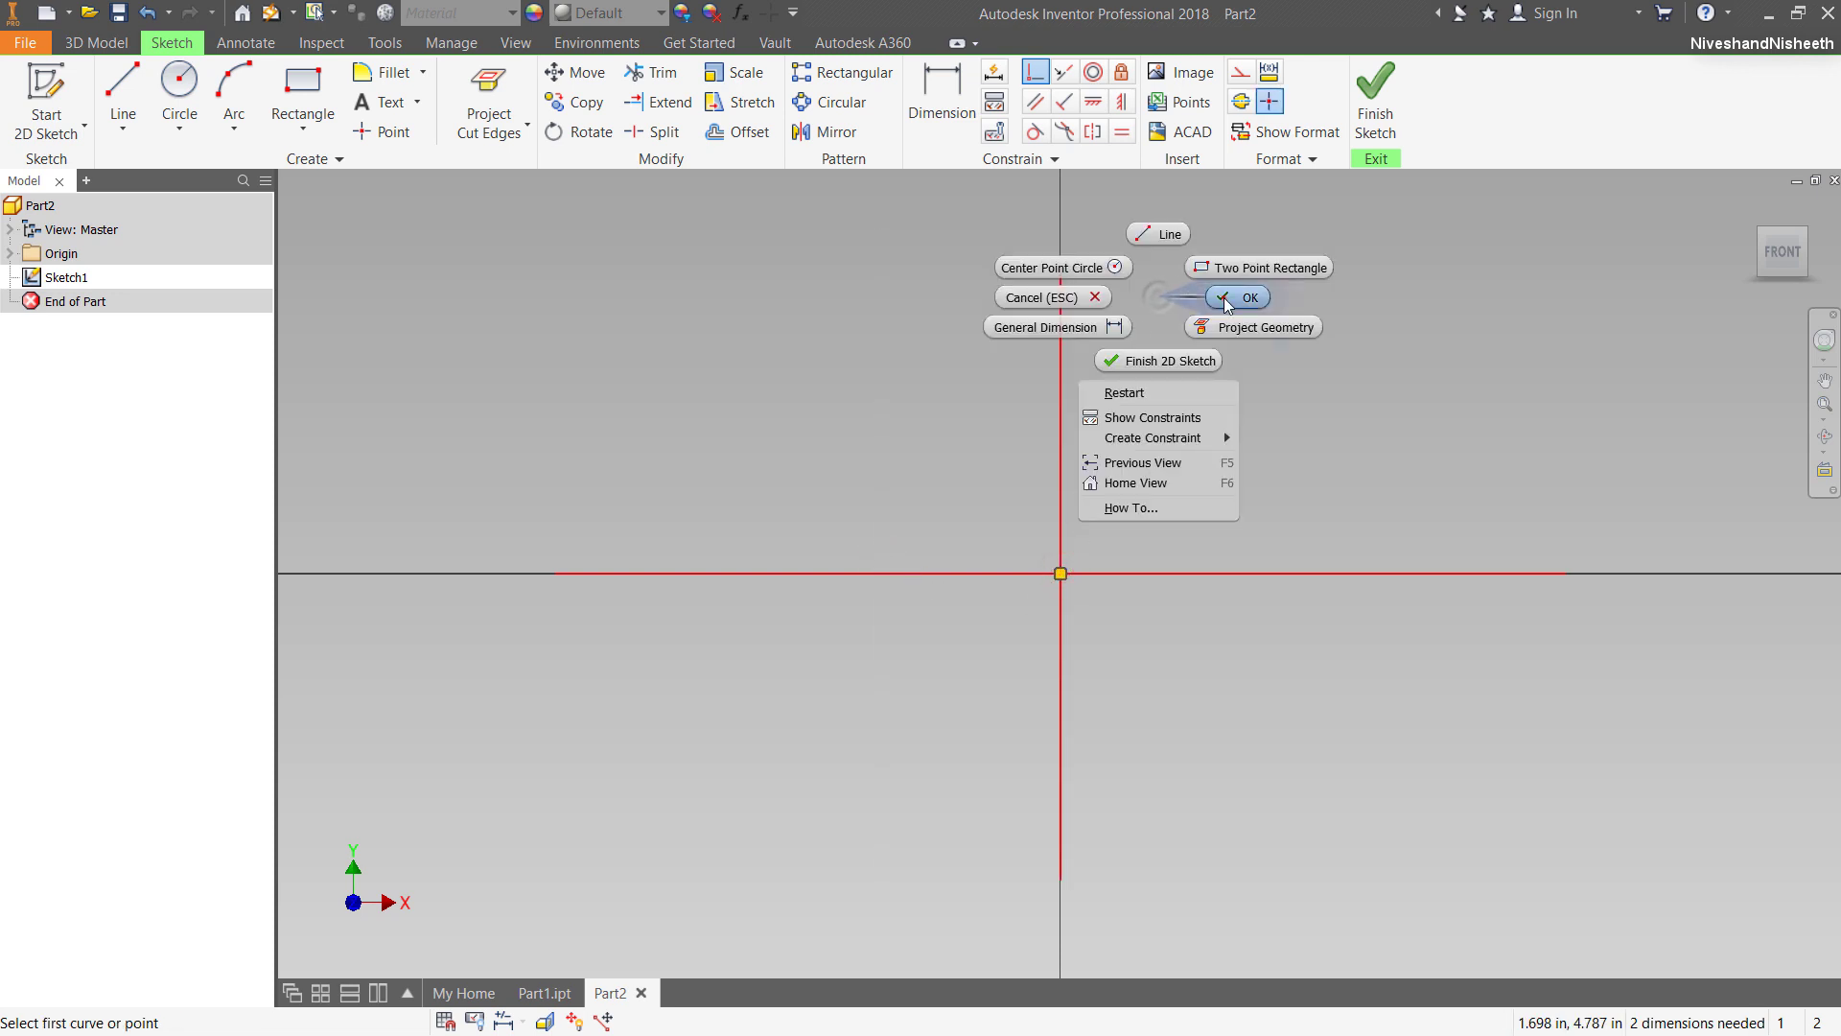
left_click(1236, 297)
Reset the sketch line colour to Default.
left_click(1265, 158)
left_click(1275, 213)
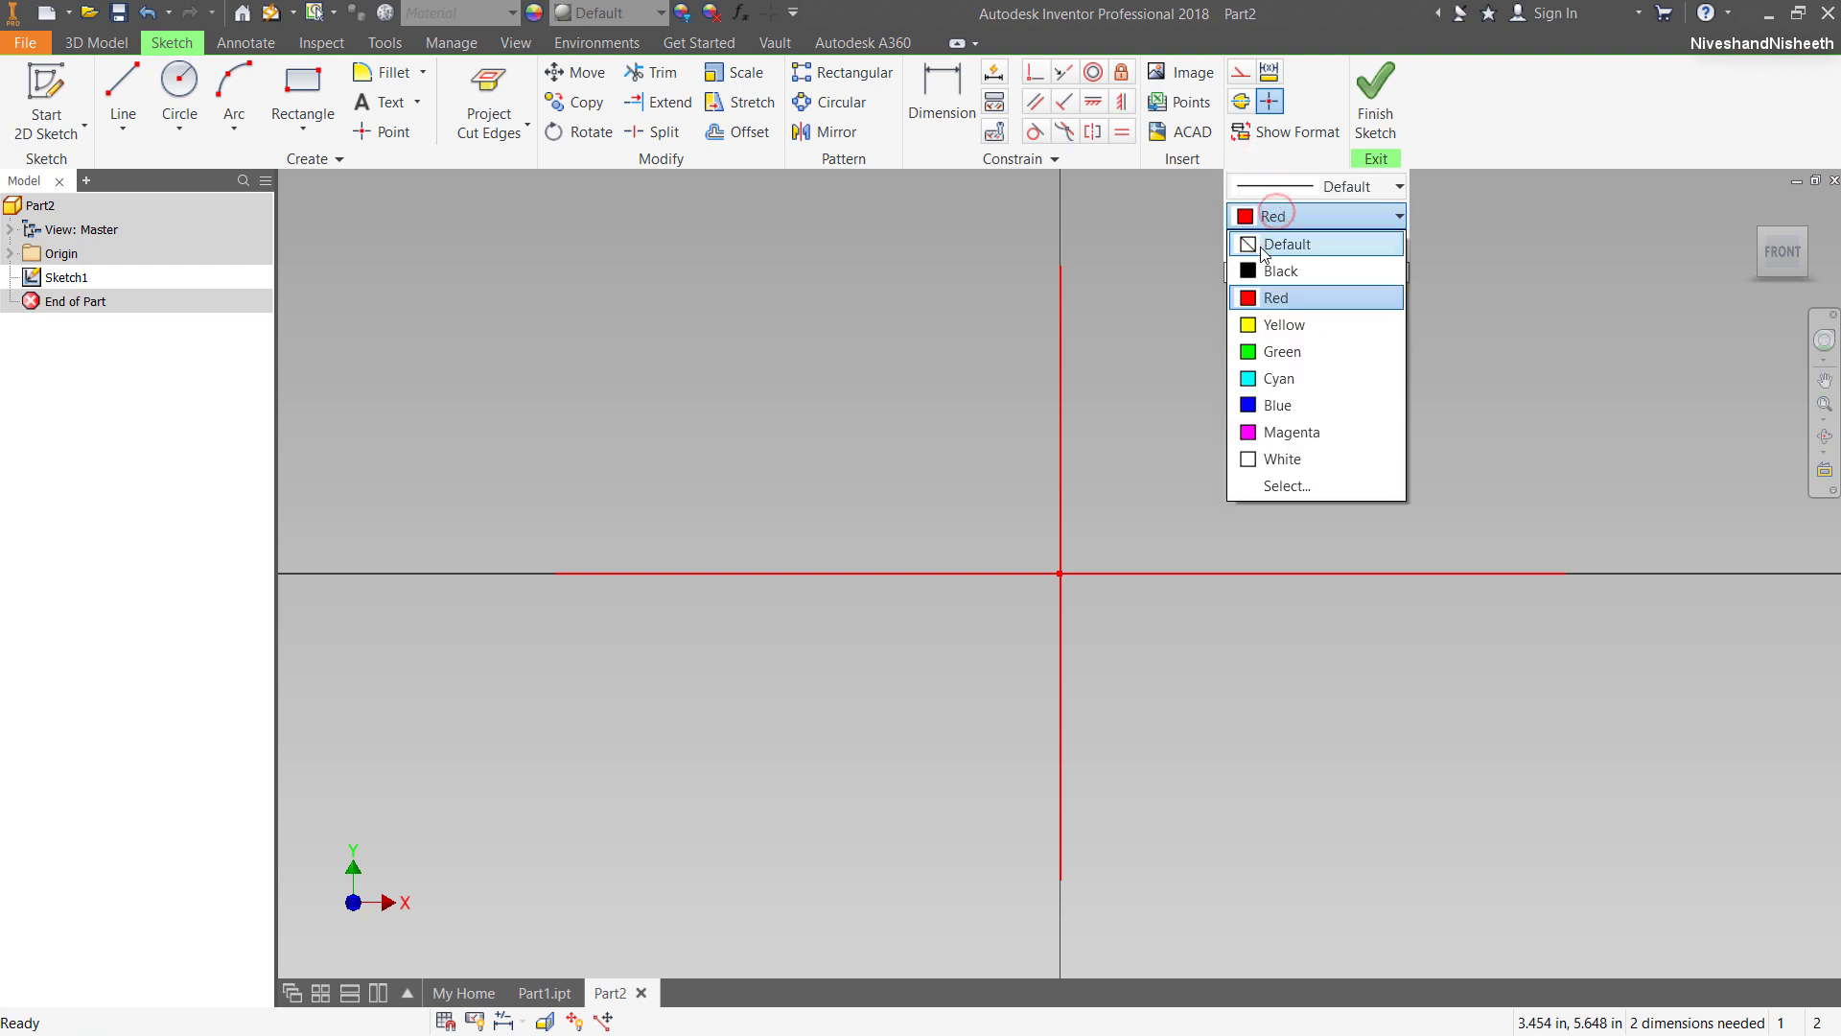
left_click(1278, 245)
scroll(1021, 580, "down", 4)
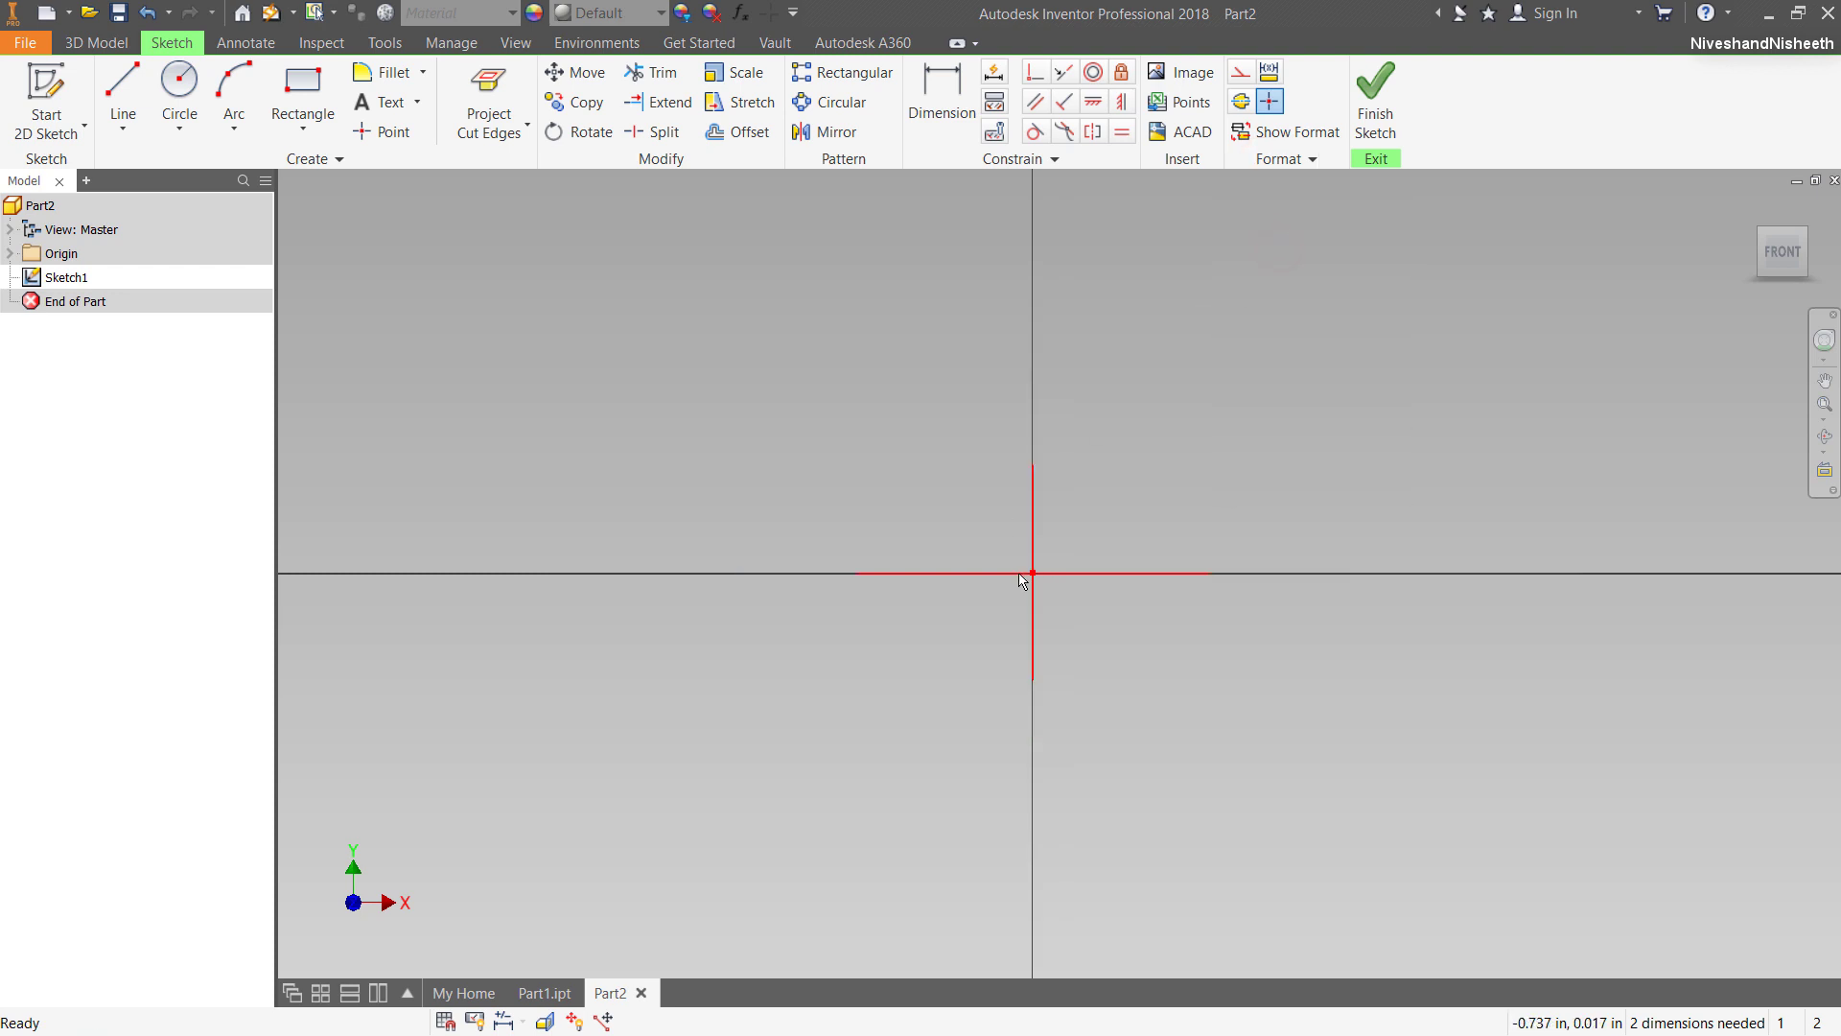
Lengthen the vertical and horizontal red lines by stretching their endpoints farther from the sketch origin.
left_click_drag(1033, 468, 1033, 291)
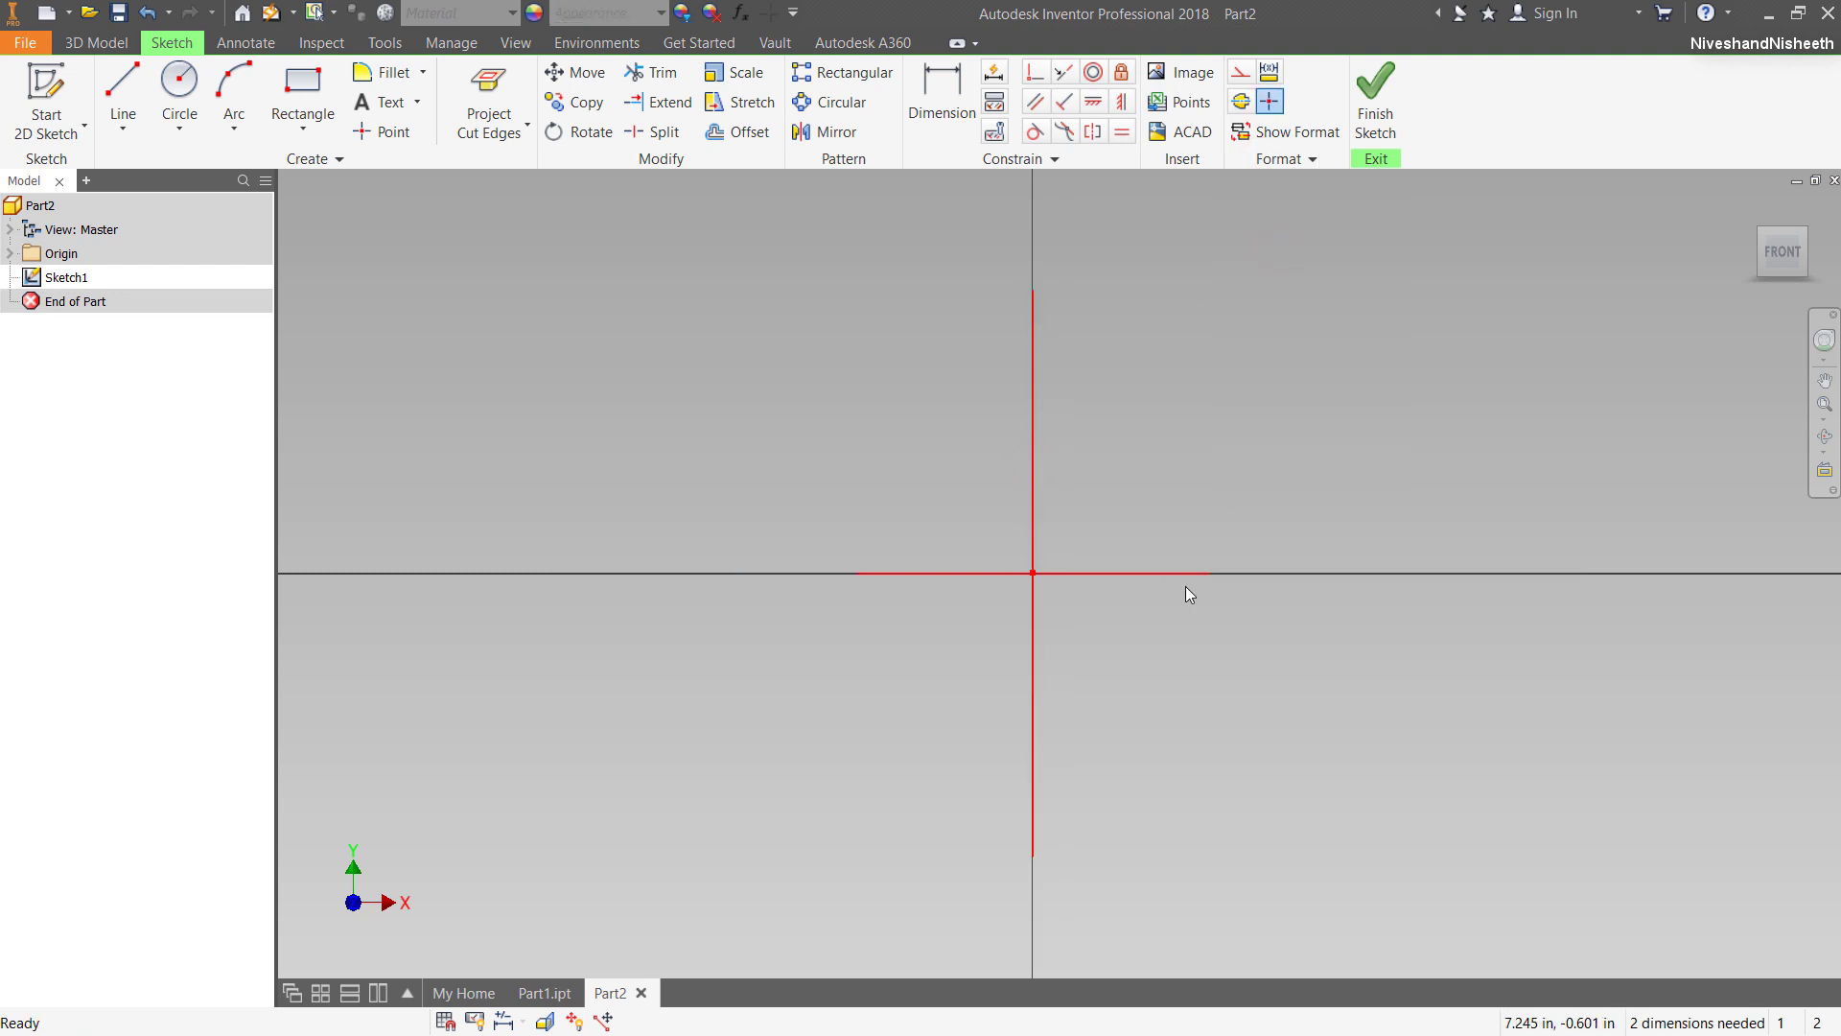
left_click_drag(1208, 574, 1499, 573)
Set both the linear and angular dimension display precision of the document to 4.1234.
left_click(372, 46)
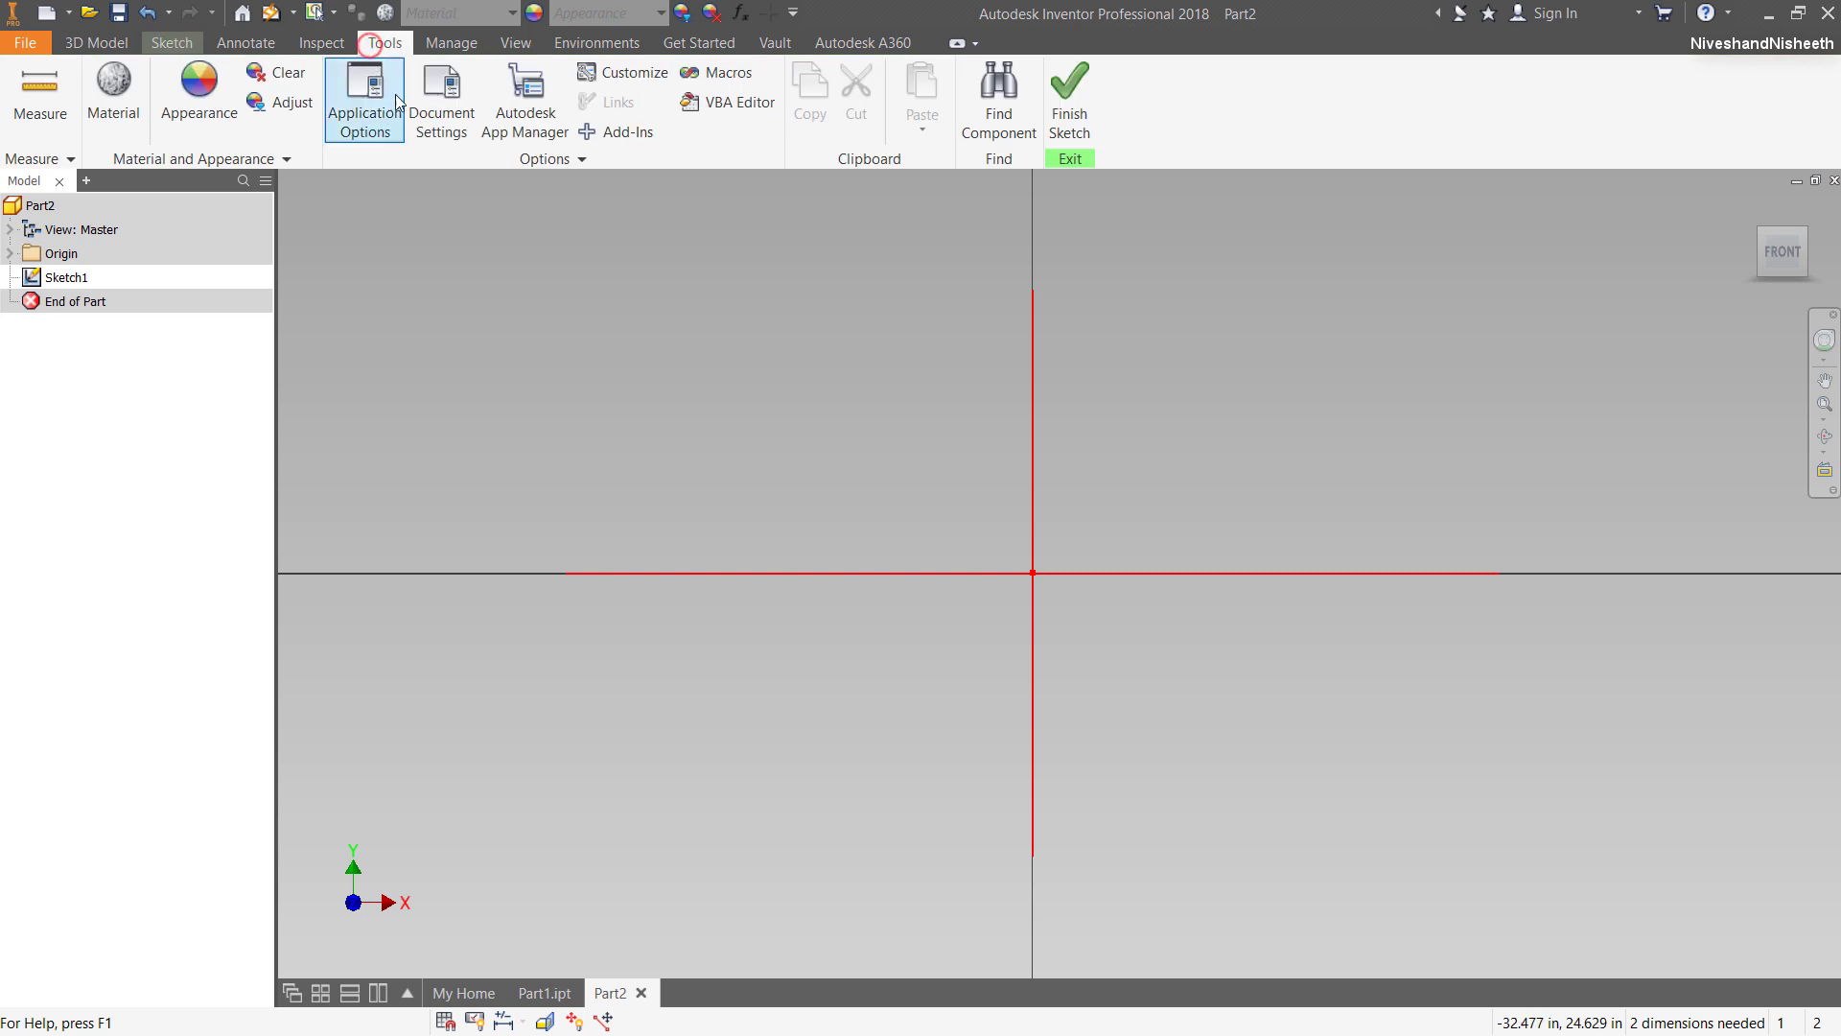
left_click(441, 103)
left_click(850, 260)
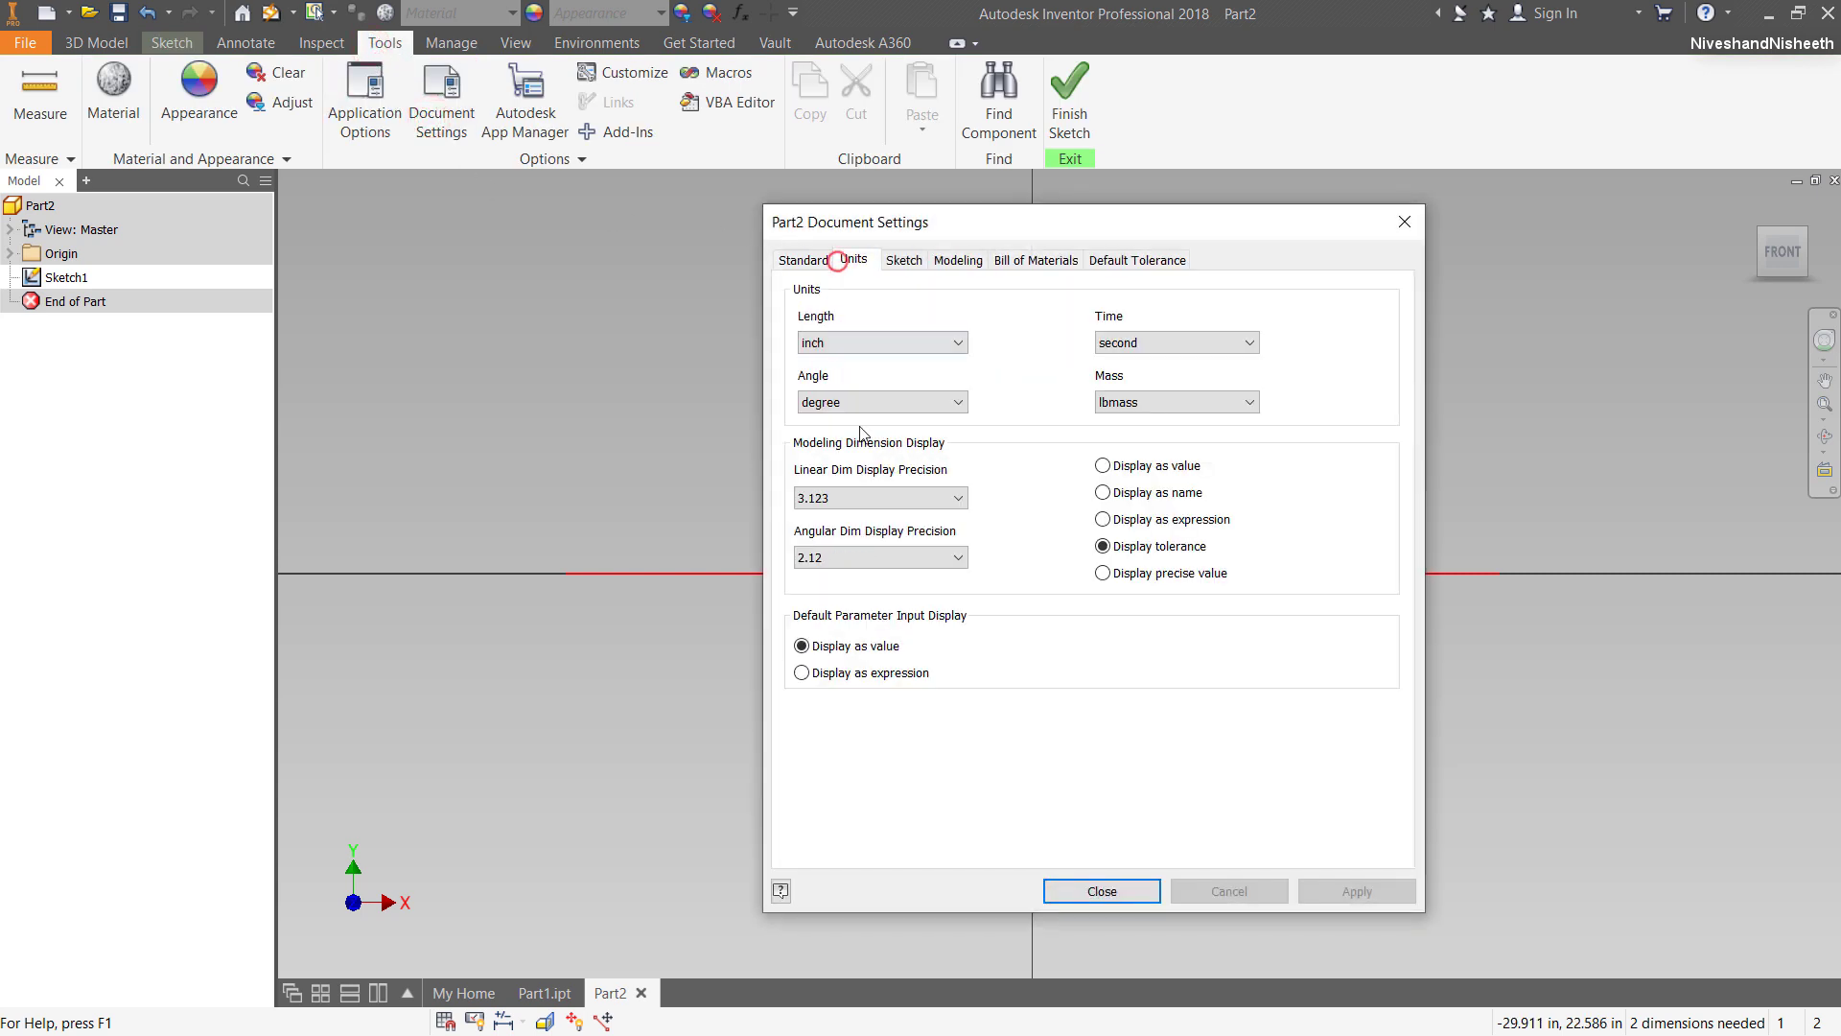
left_click(875, 498)
left_click(845, 579)
left_click(844, 558)
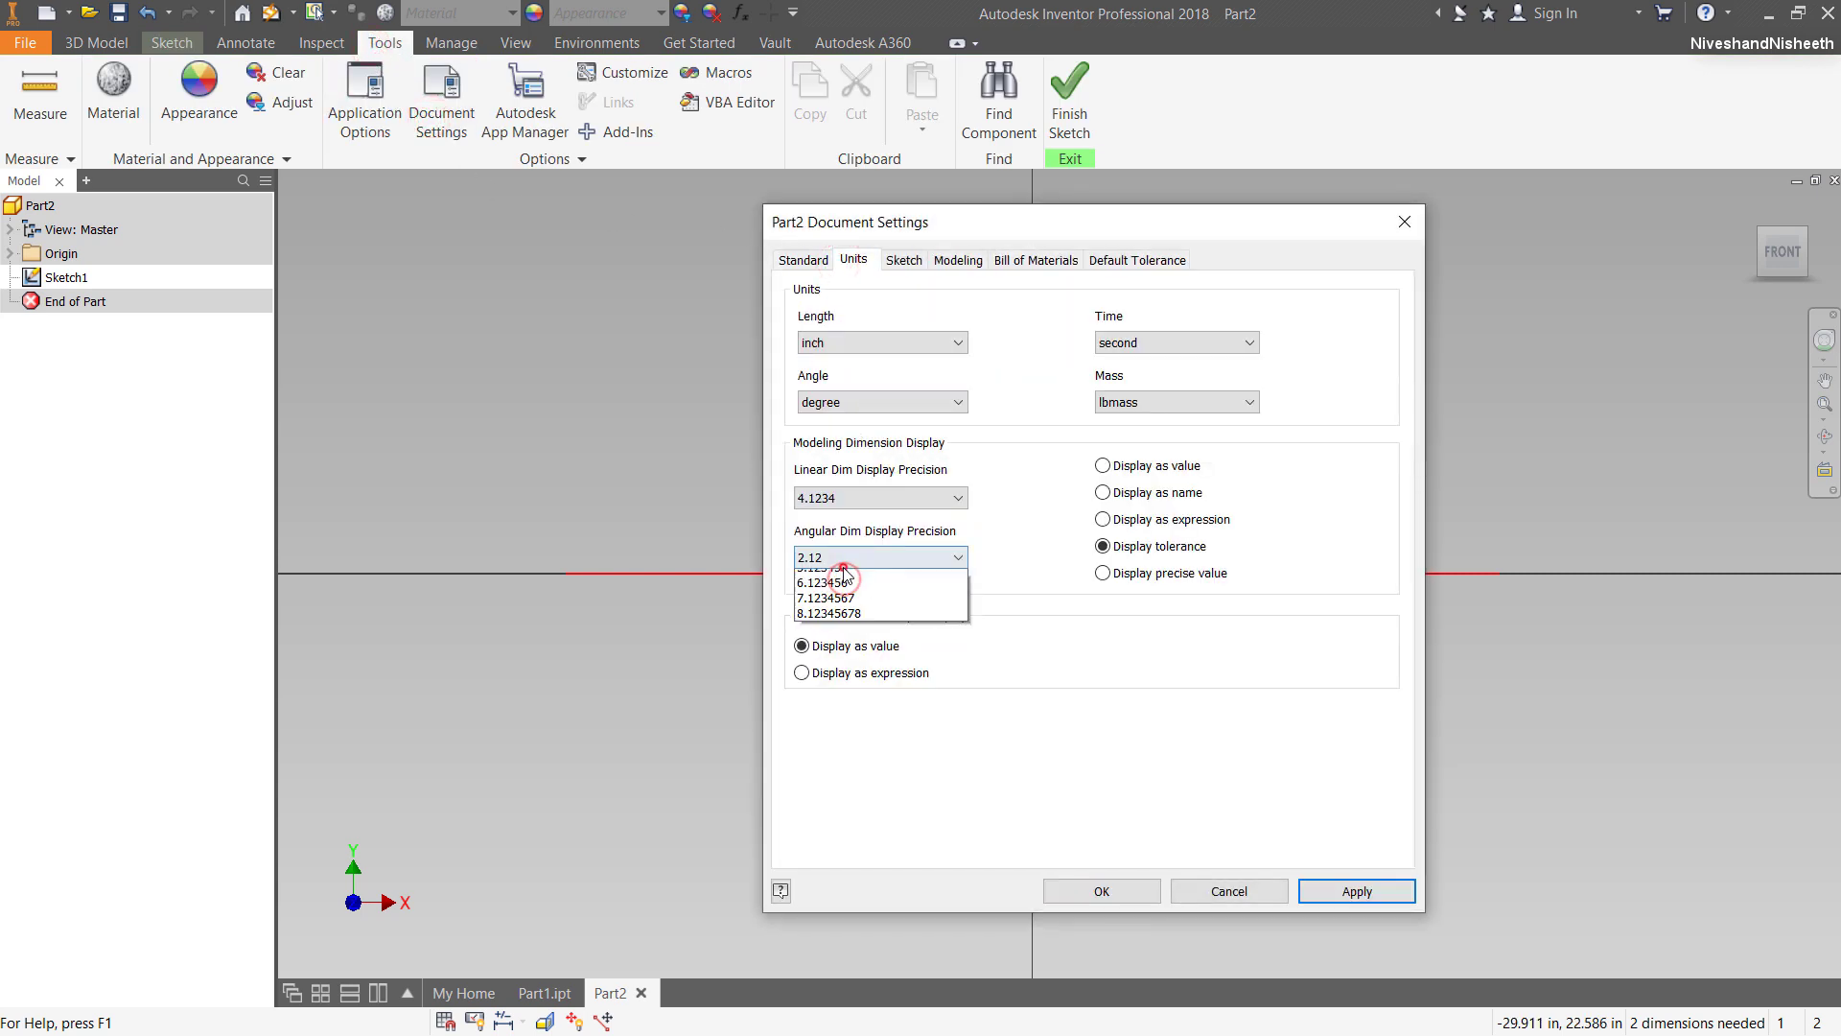
left_click(844, 643)
left_click(1105, 888)
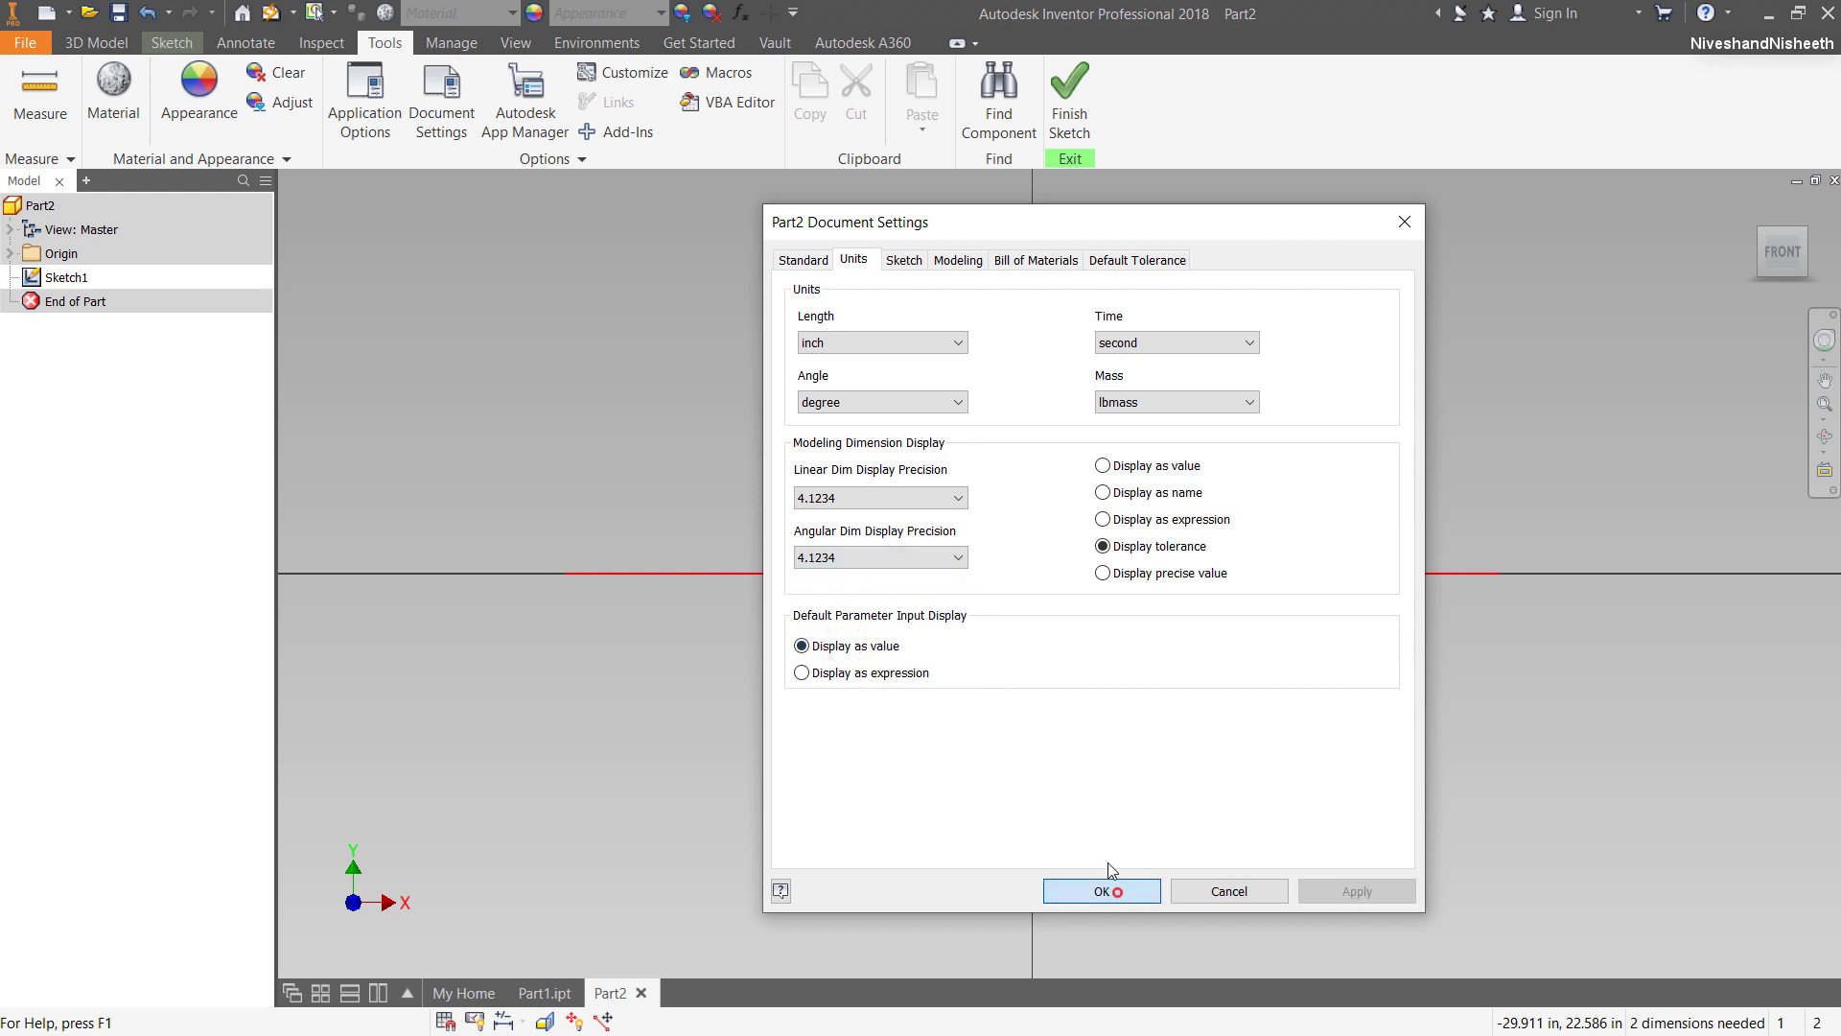
Place a sketch point in the lower-left quadrant and dimension it 4 in vertically below the origin.
left_click(192, 50)
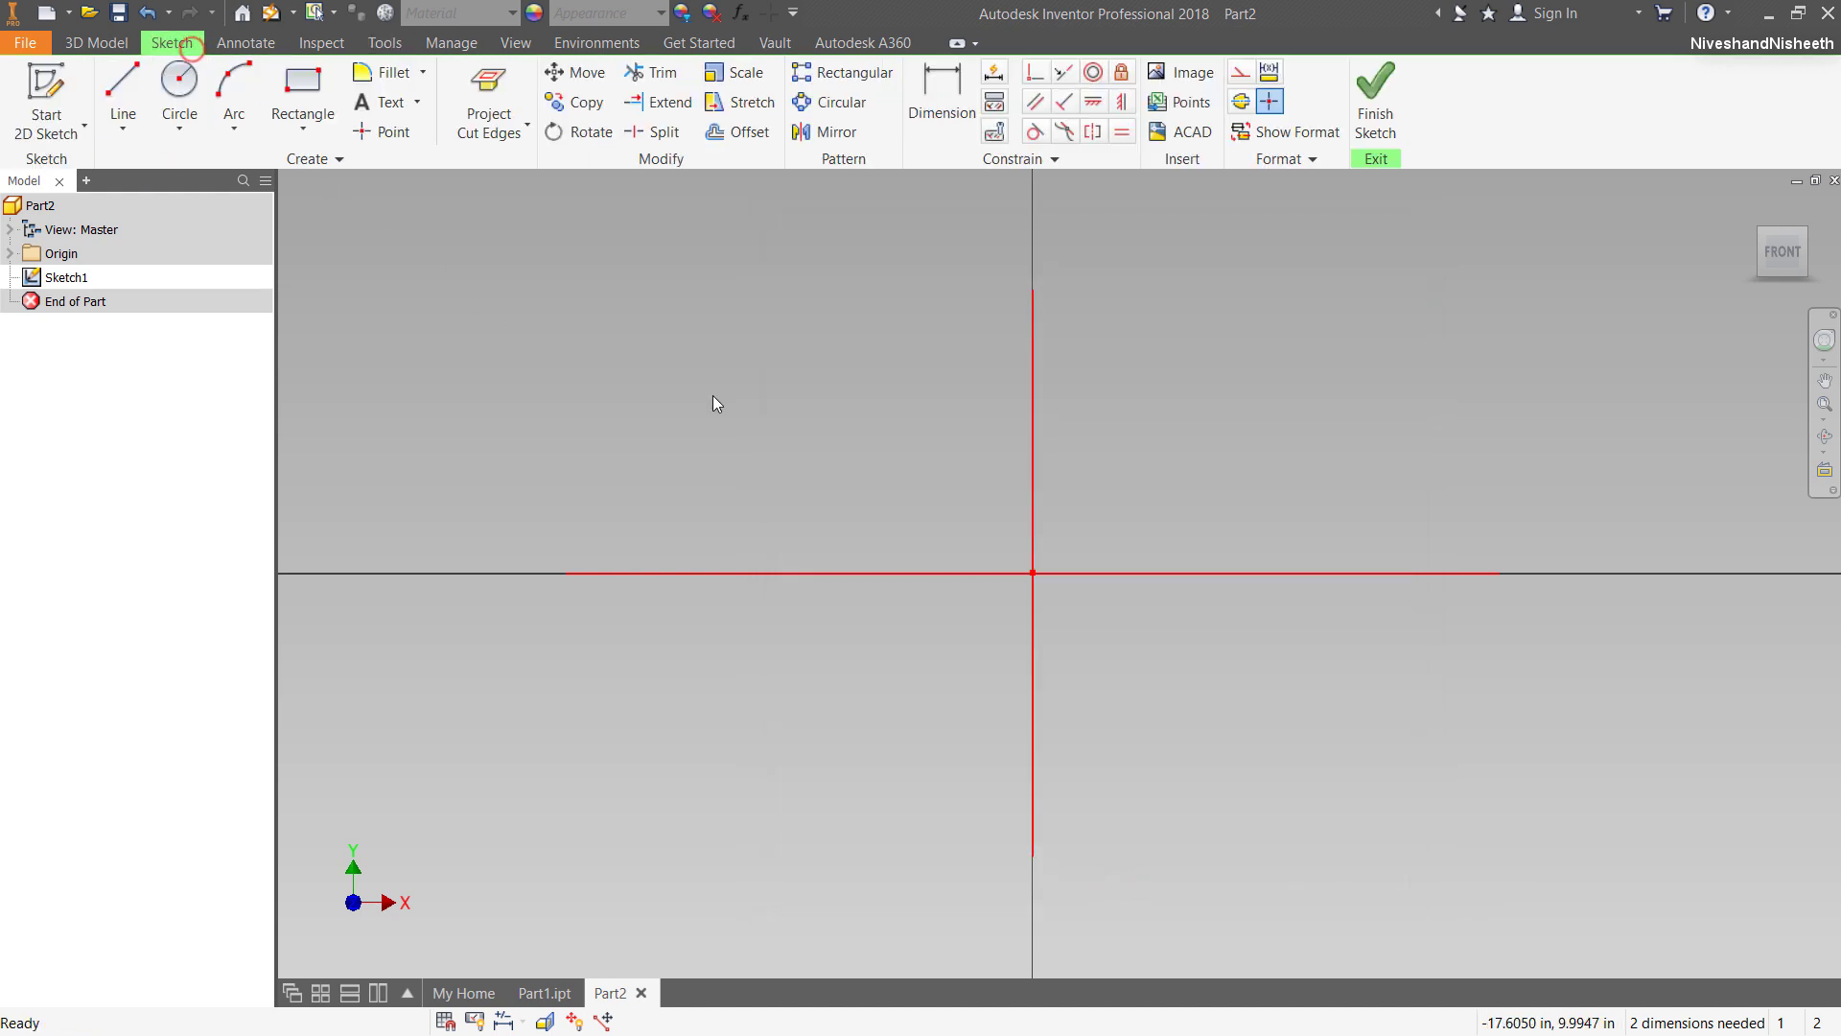
left_click(384, 132)
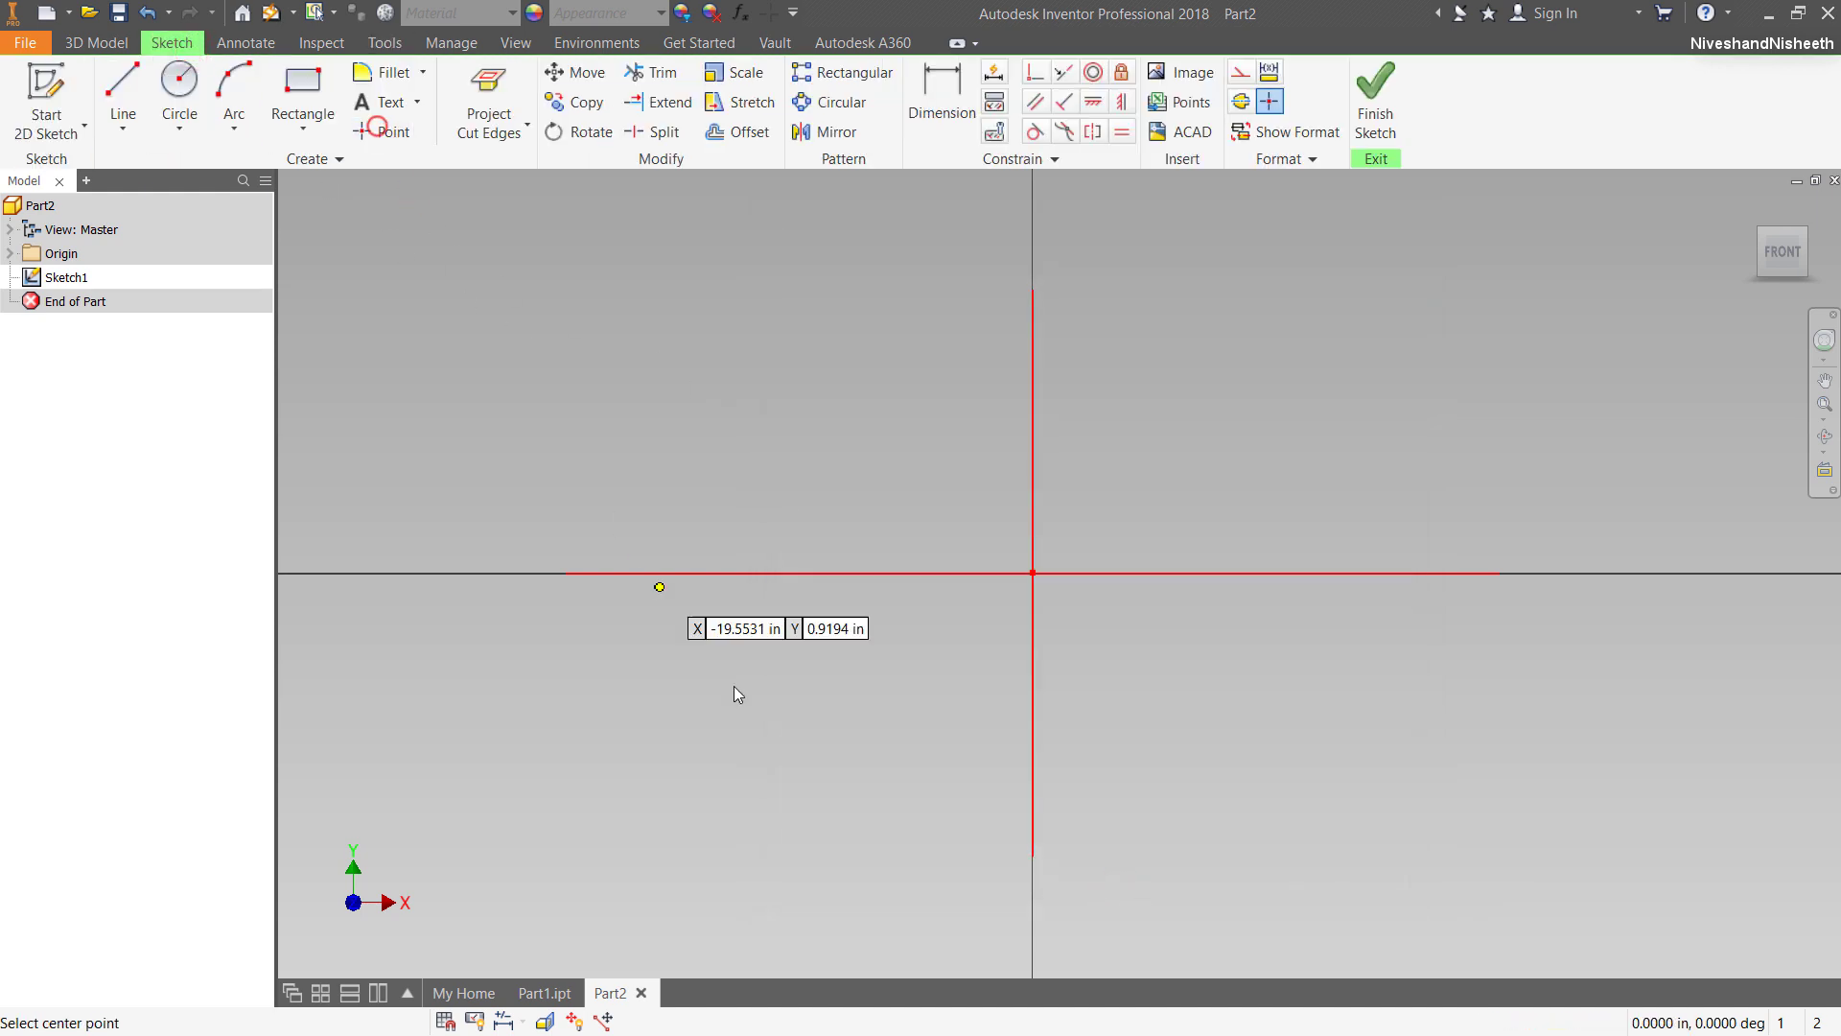
left_click(729, 737)
right_click(786, 374)
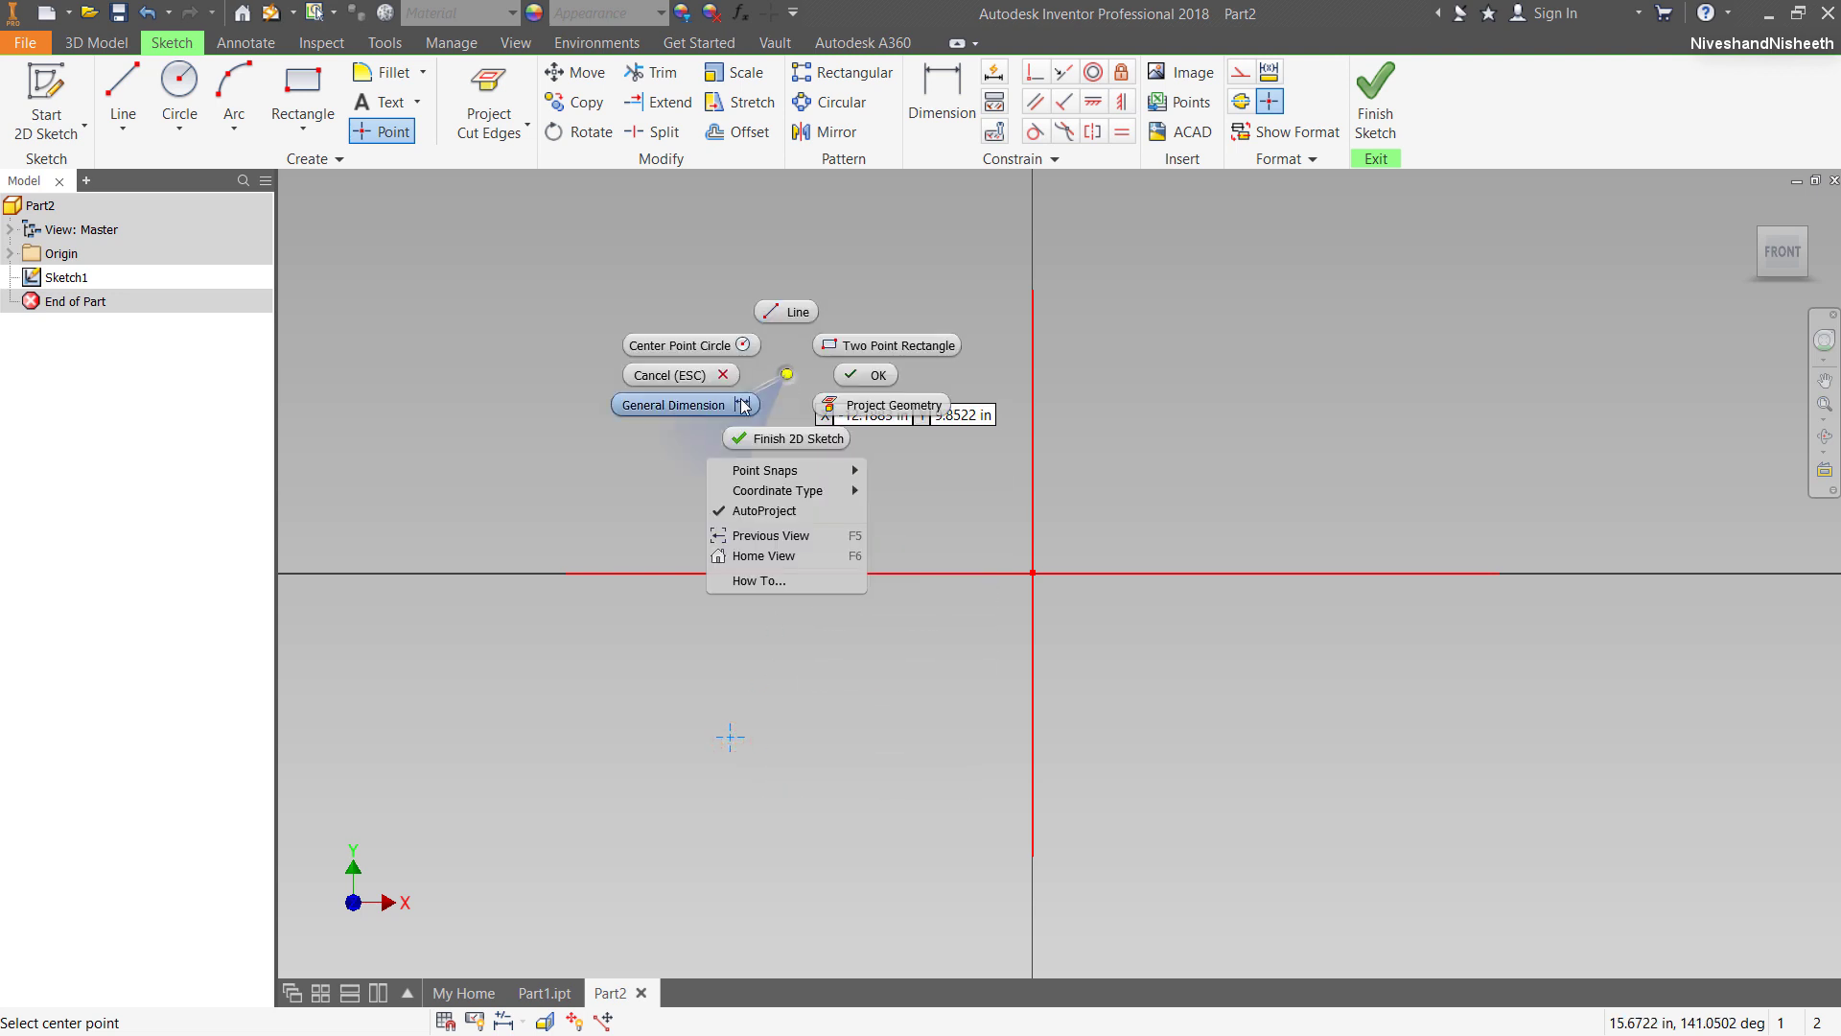
left_click(727, 400)
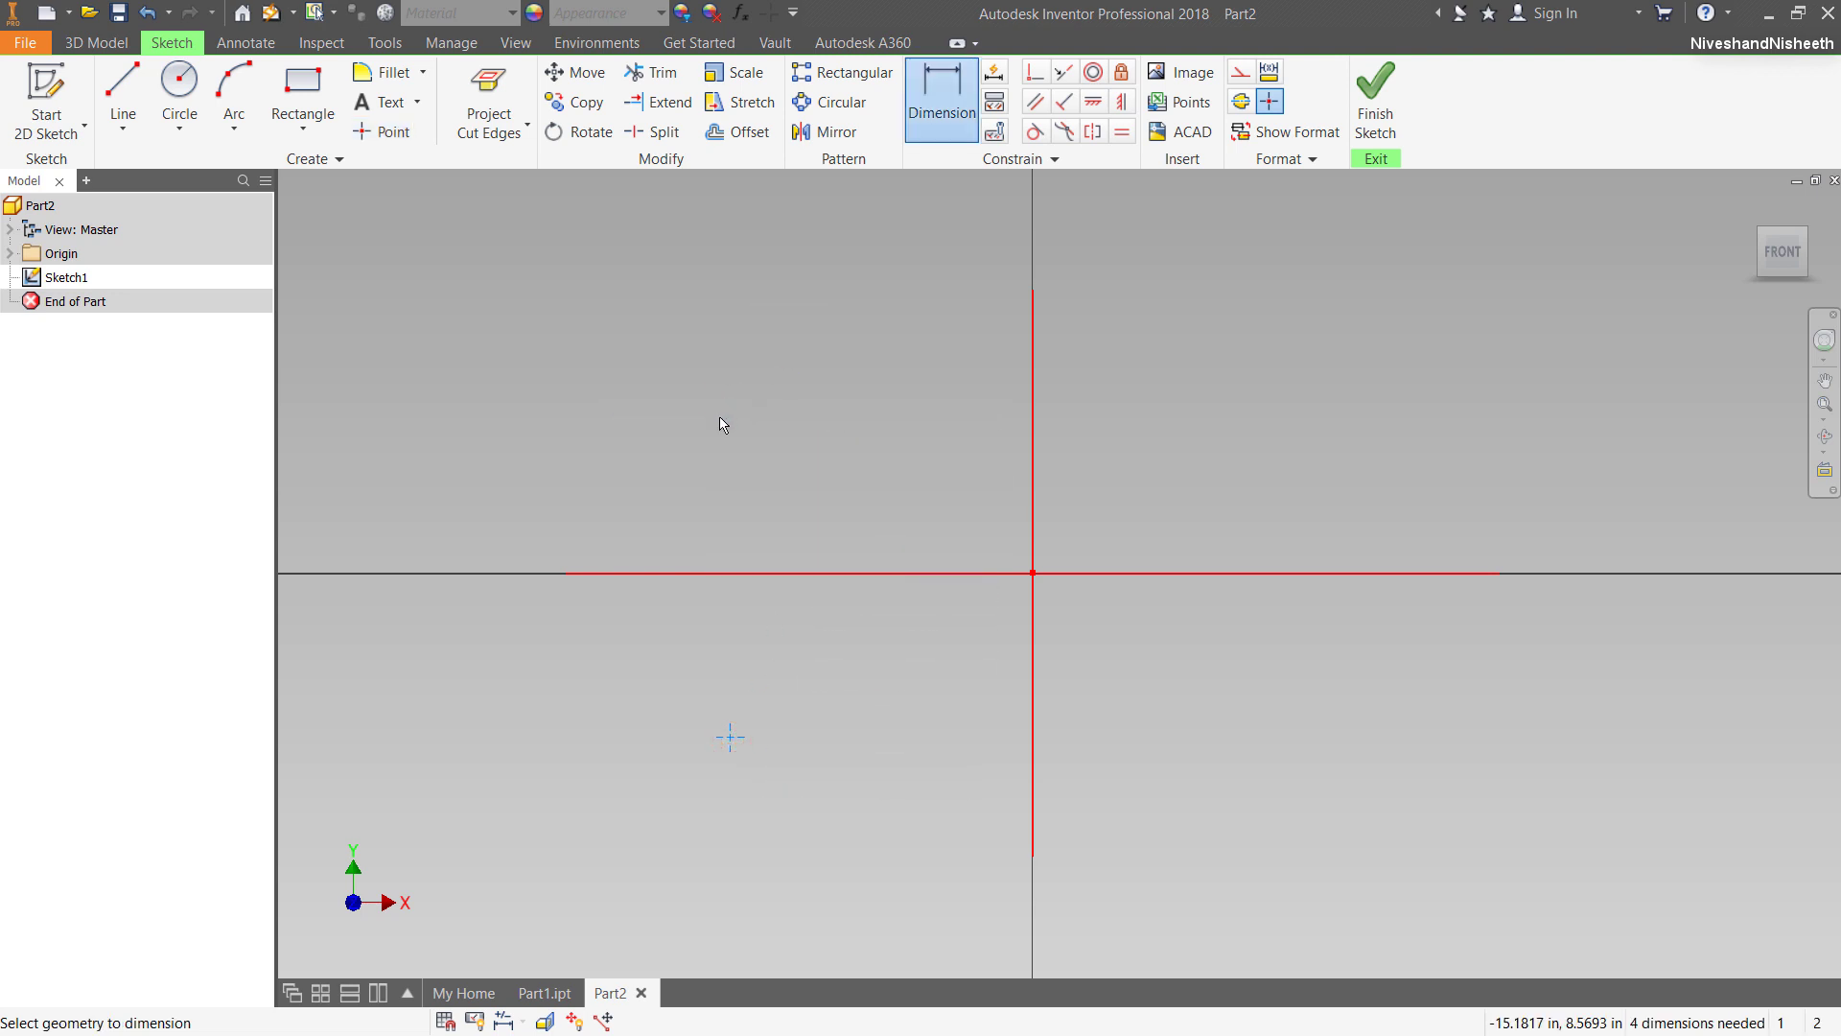
left_click(731, 746)
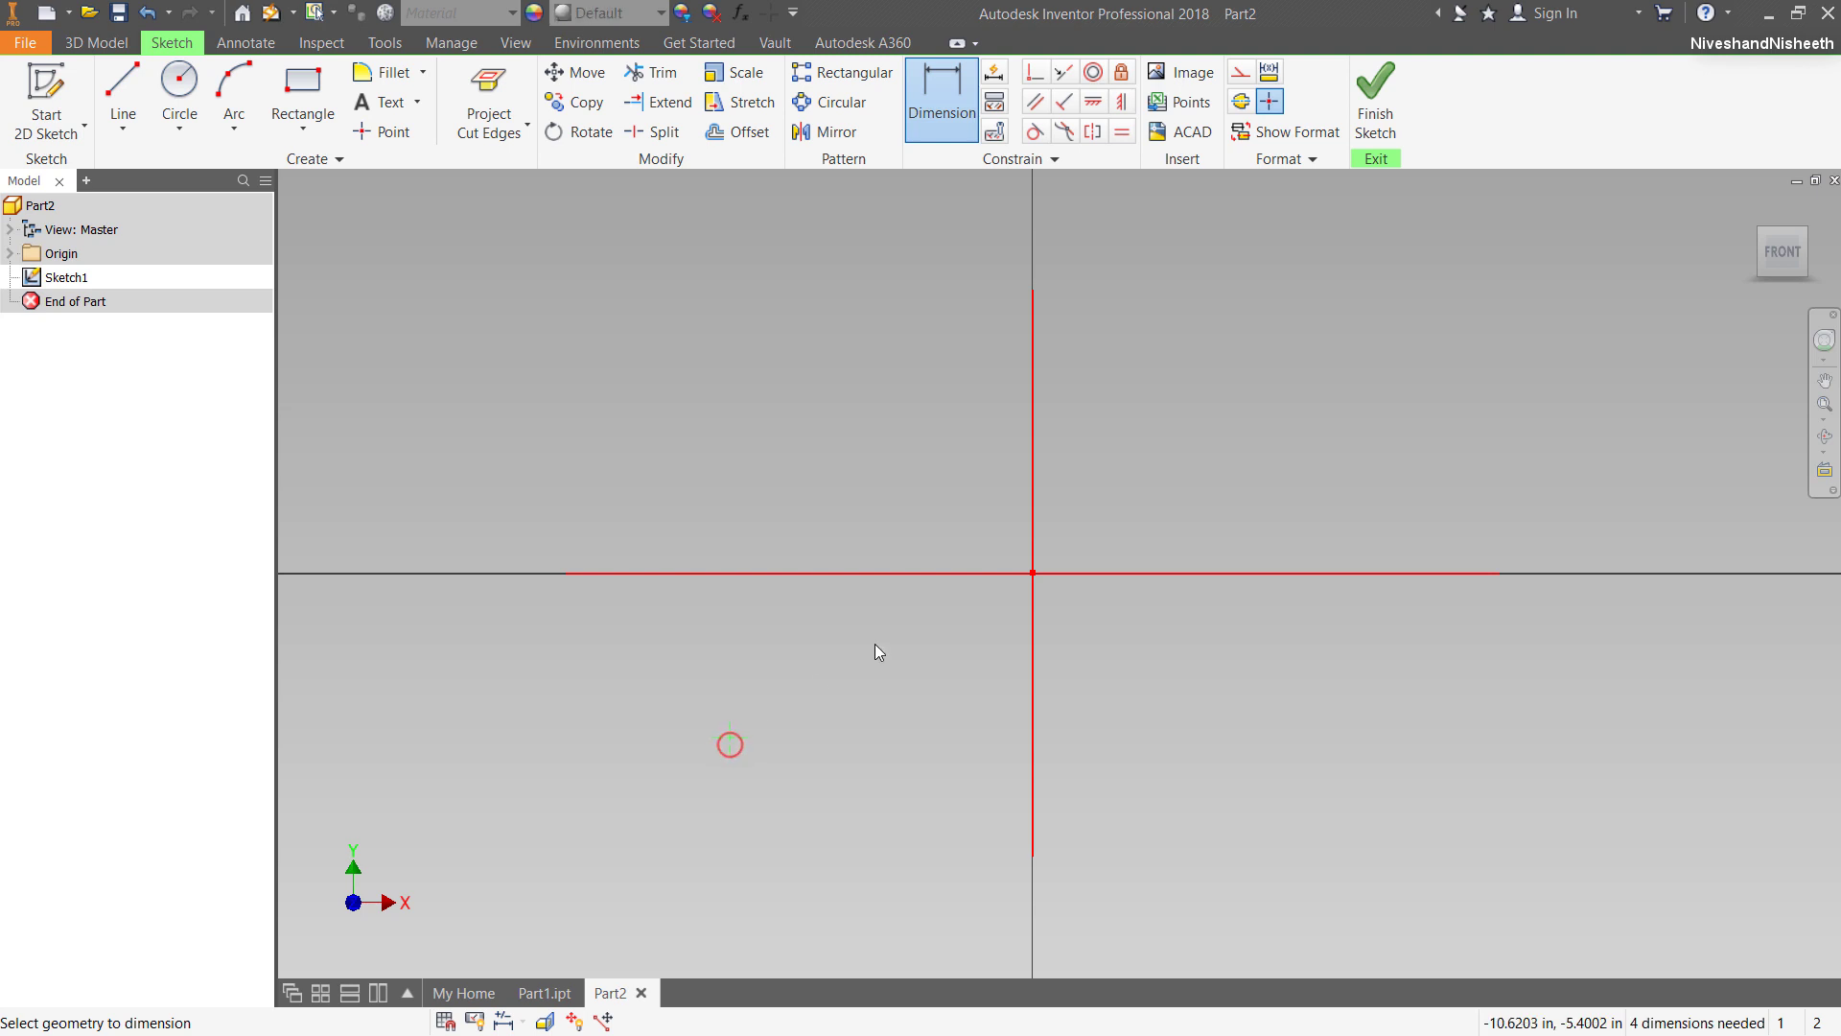
left_click(1033, 574)
left_click(563, 653)
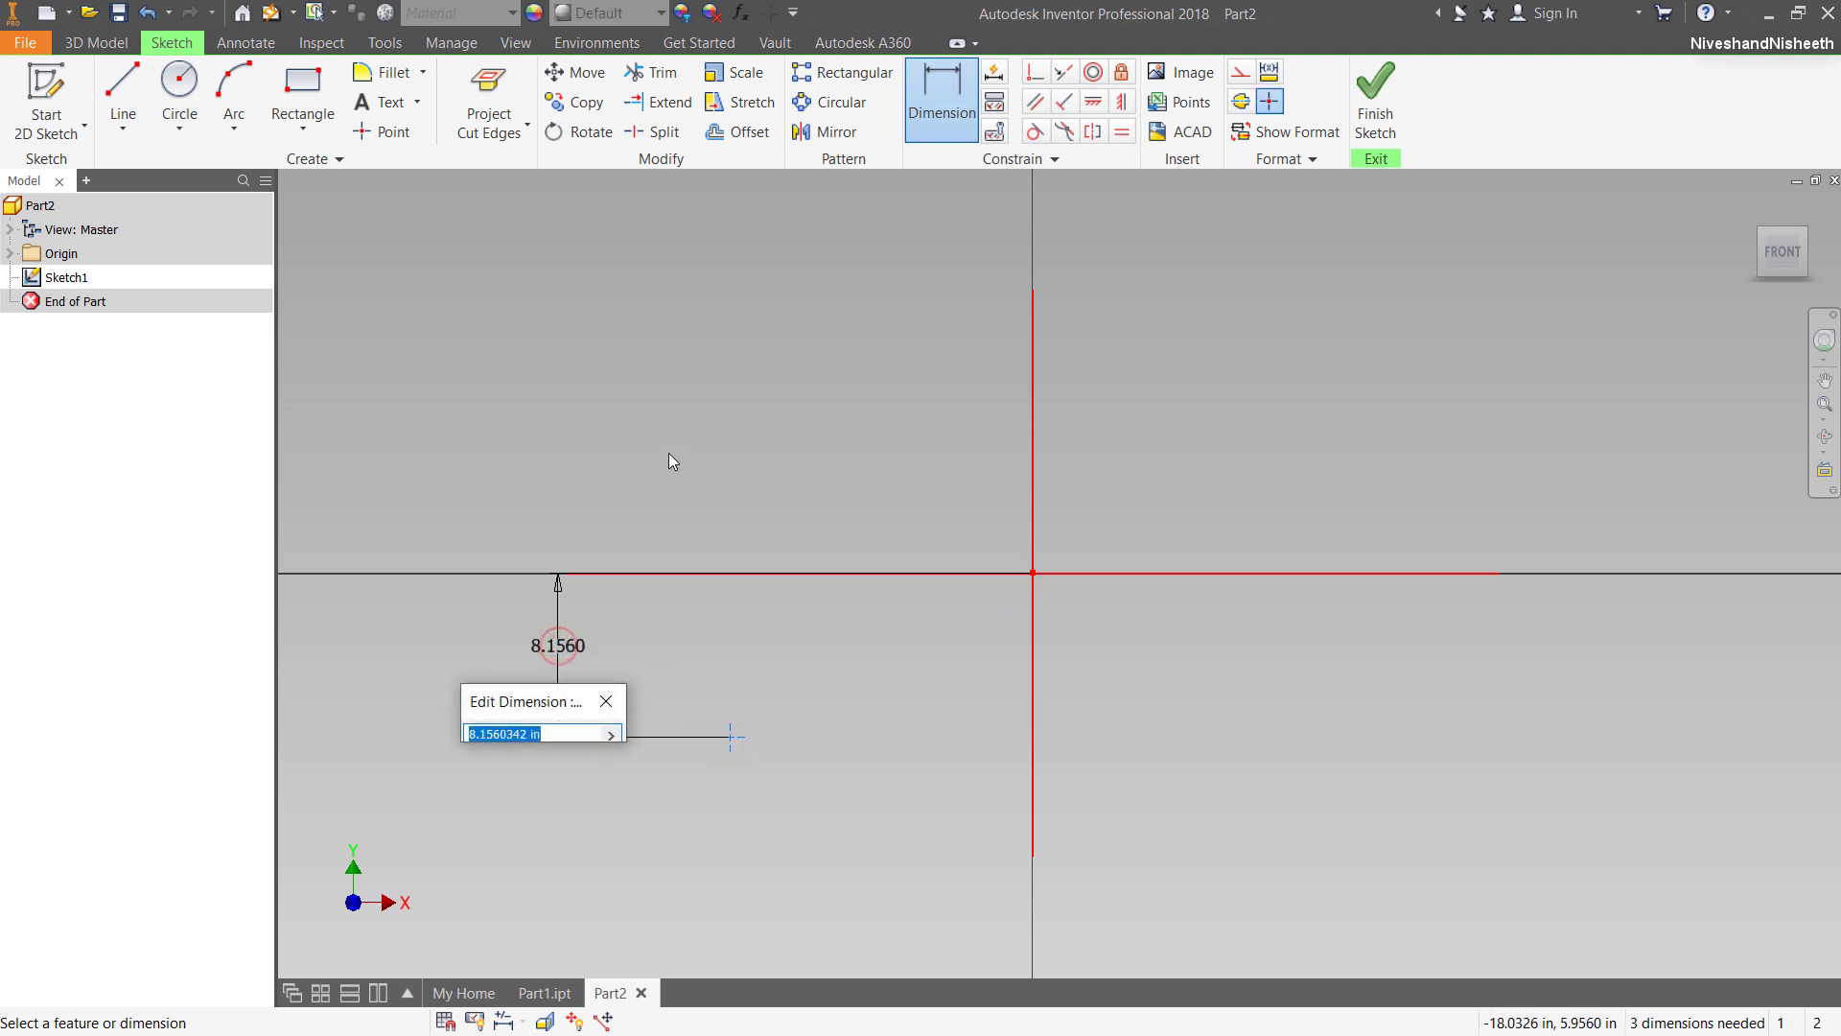
type("4")
key("Return")
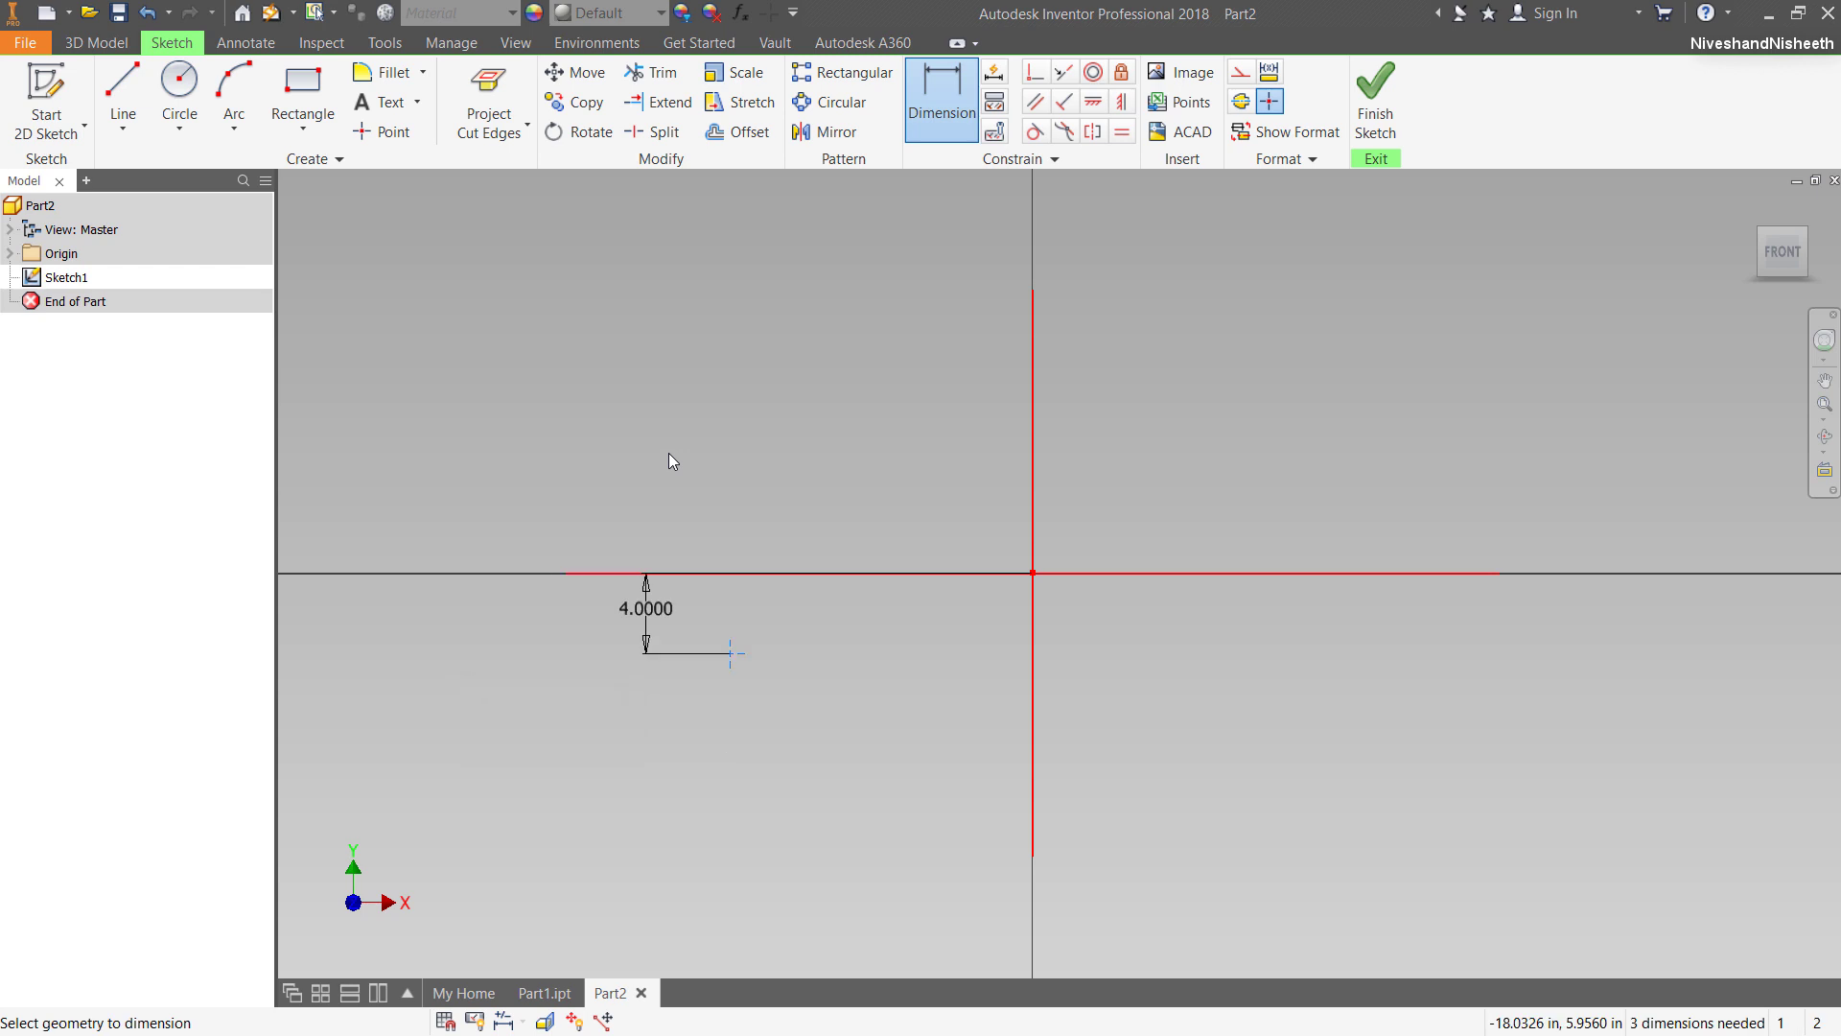
Dimension the sketch point 3 in horizontally from the origin.
left_click(735, 653)
left_click(1033, 573)
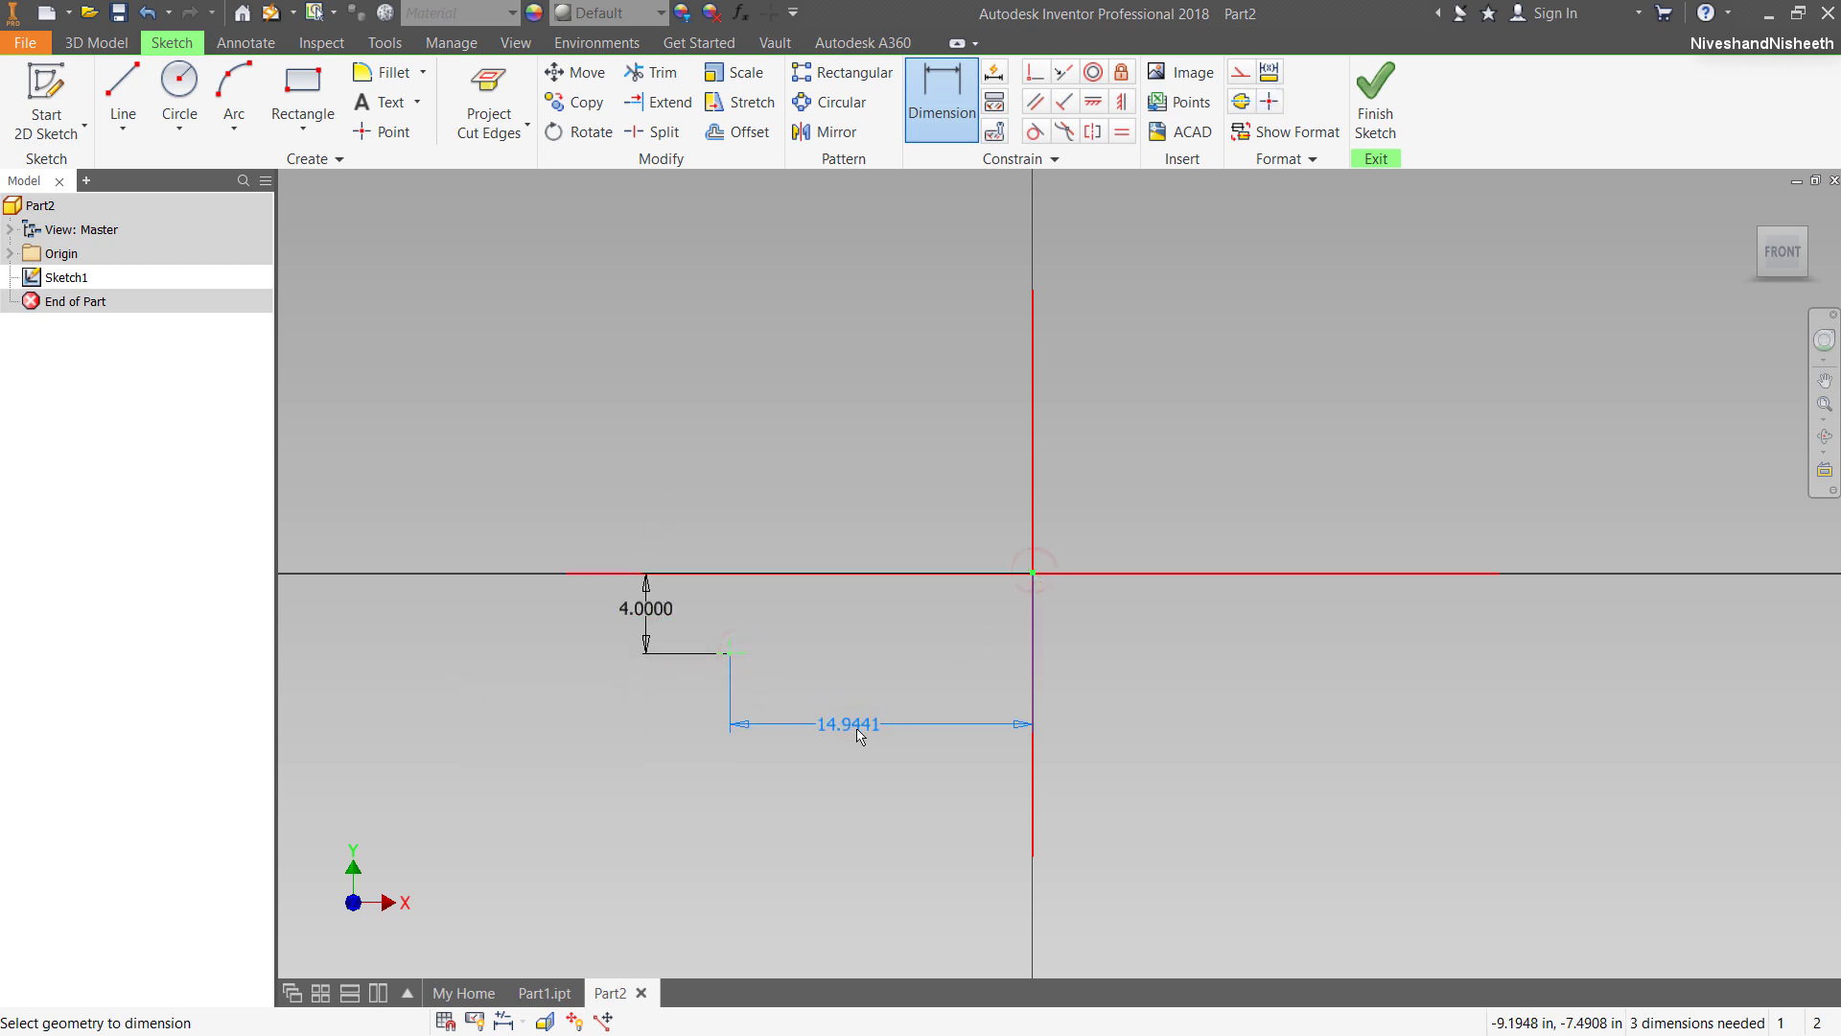
left_click(878, 739)
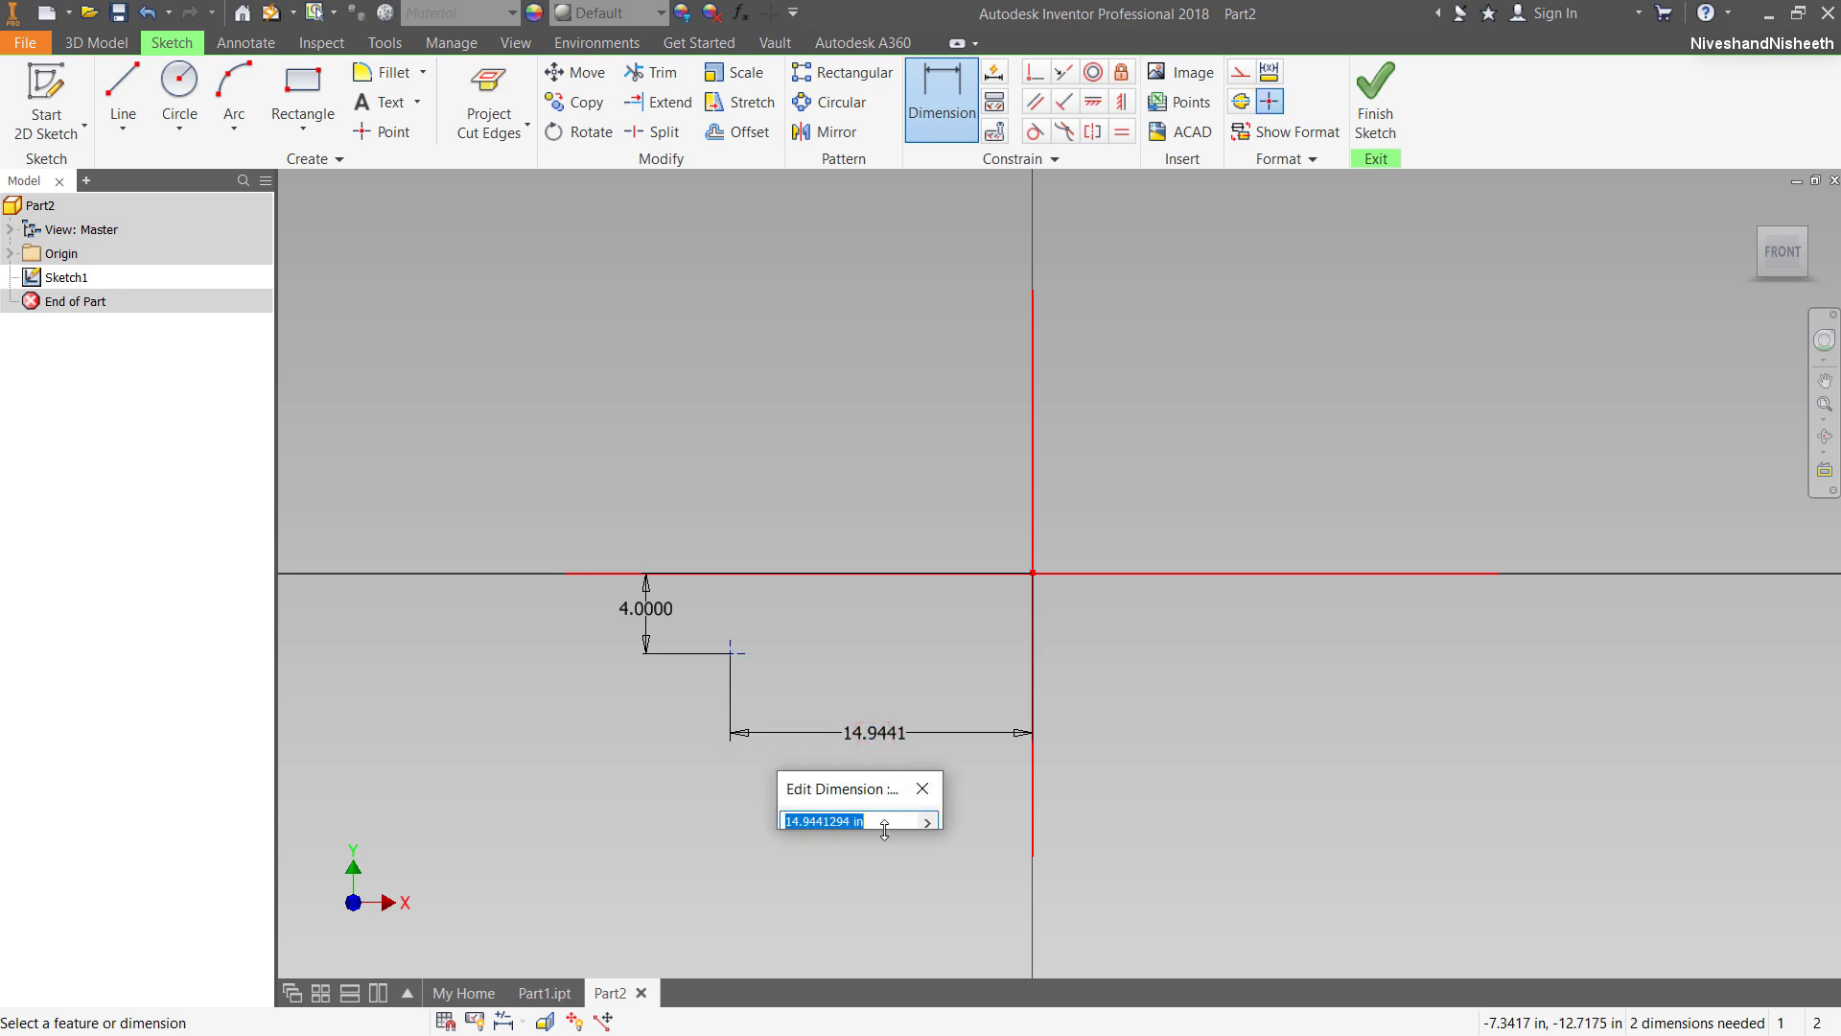
type("3")
key("Return")
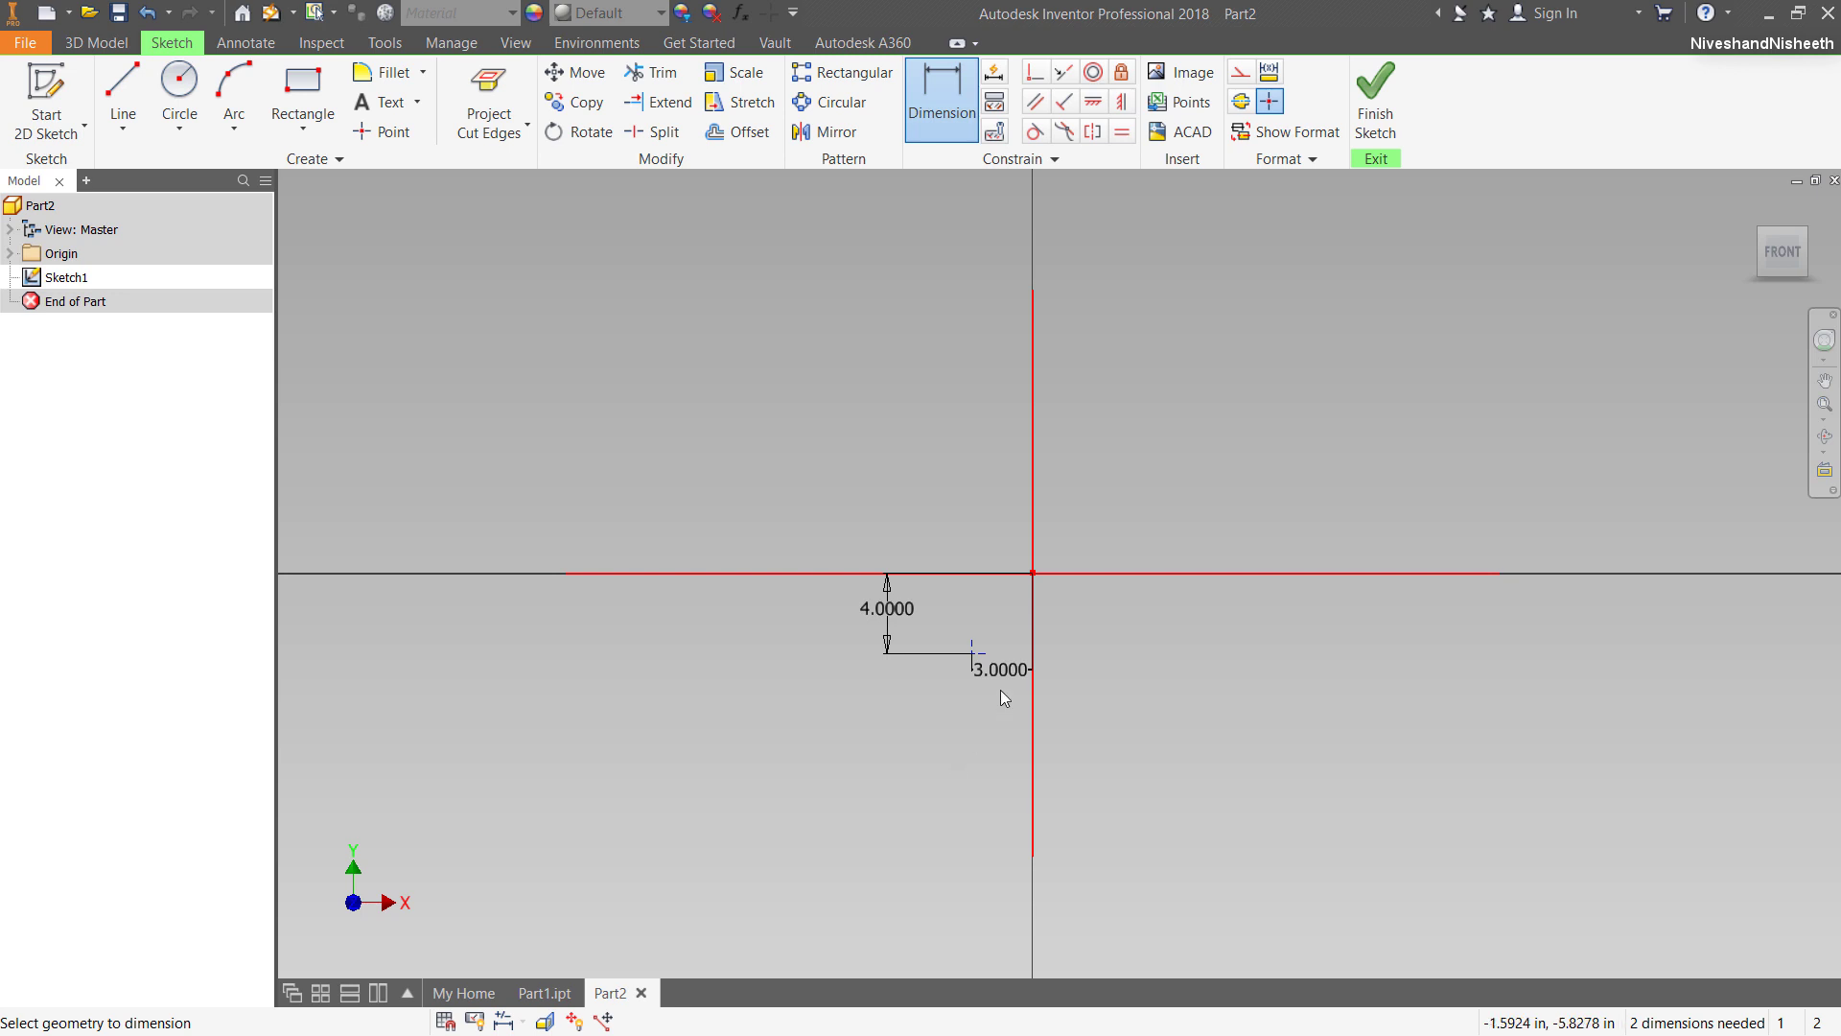
scroll(1000, 689, "up", 3)
right_click(967, 526)
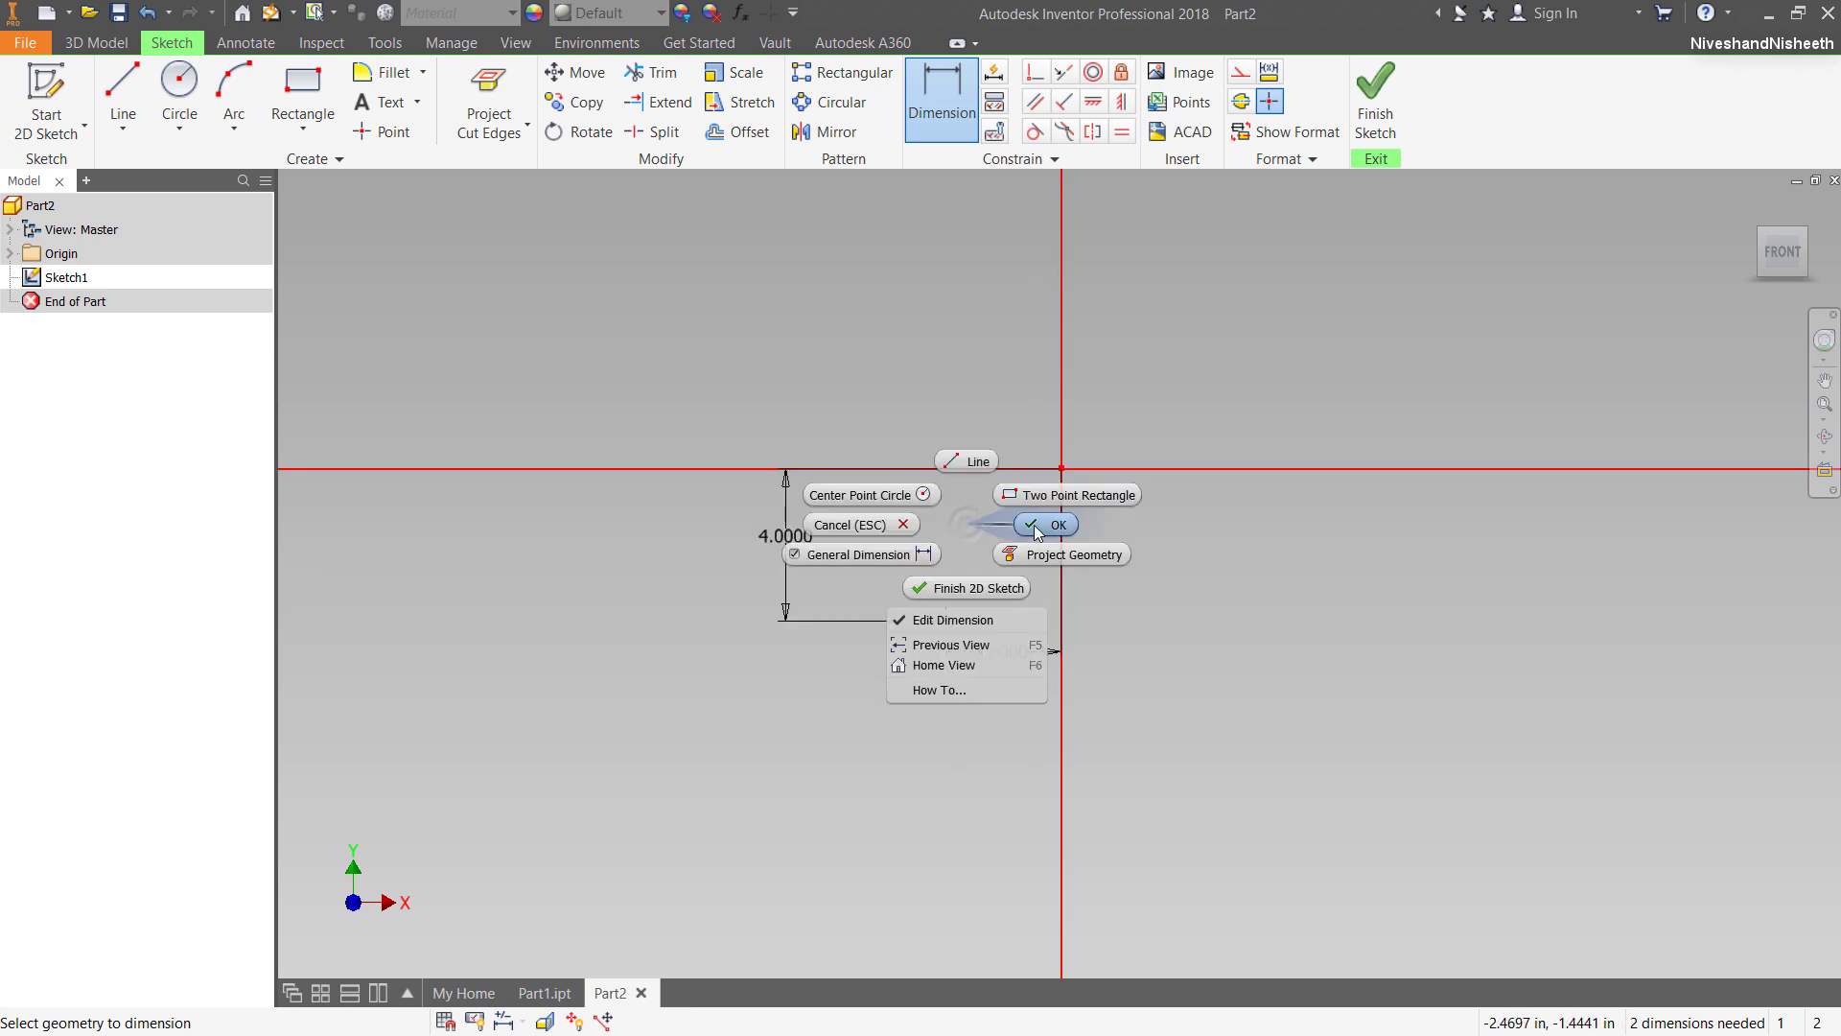
left_click(1026, 527)
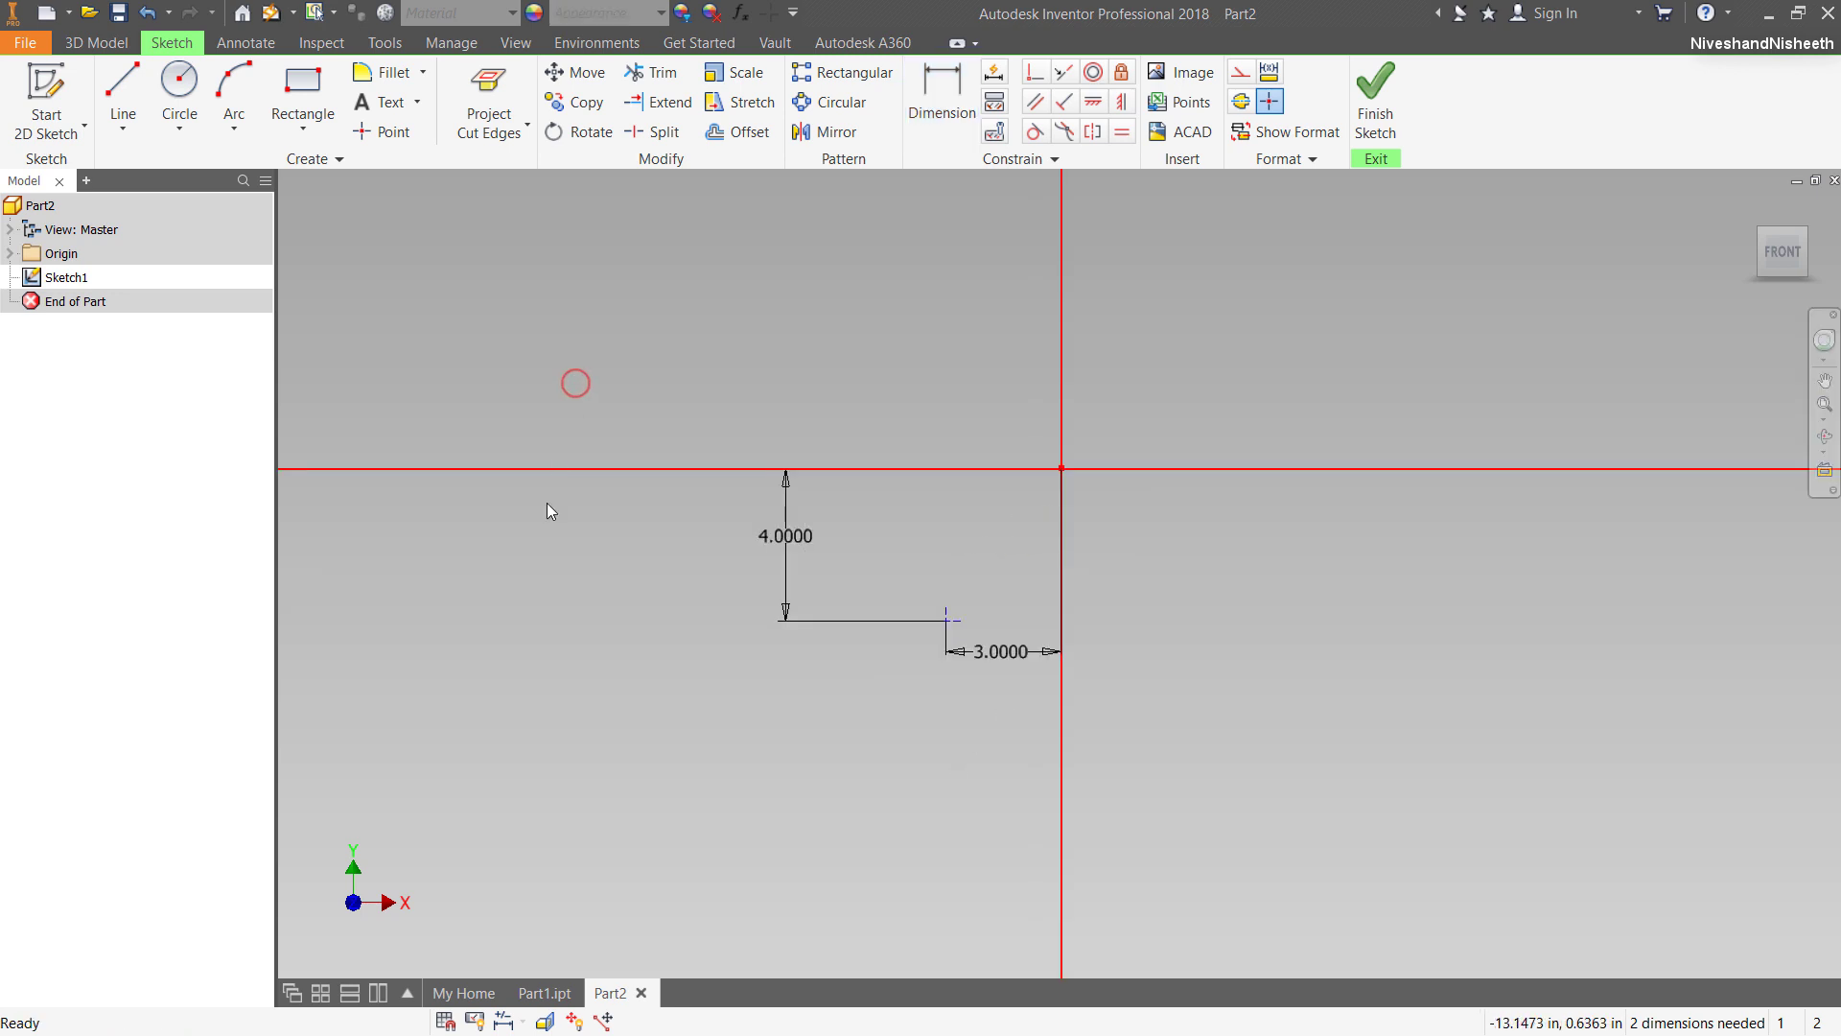
Copy the projected parabola geometry from the Part1.ipt sketch and paste it into the Part2 sketch.
left_click(545, 994)
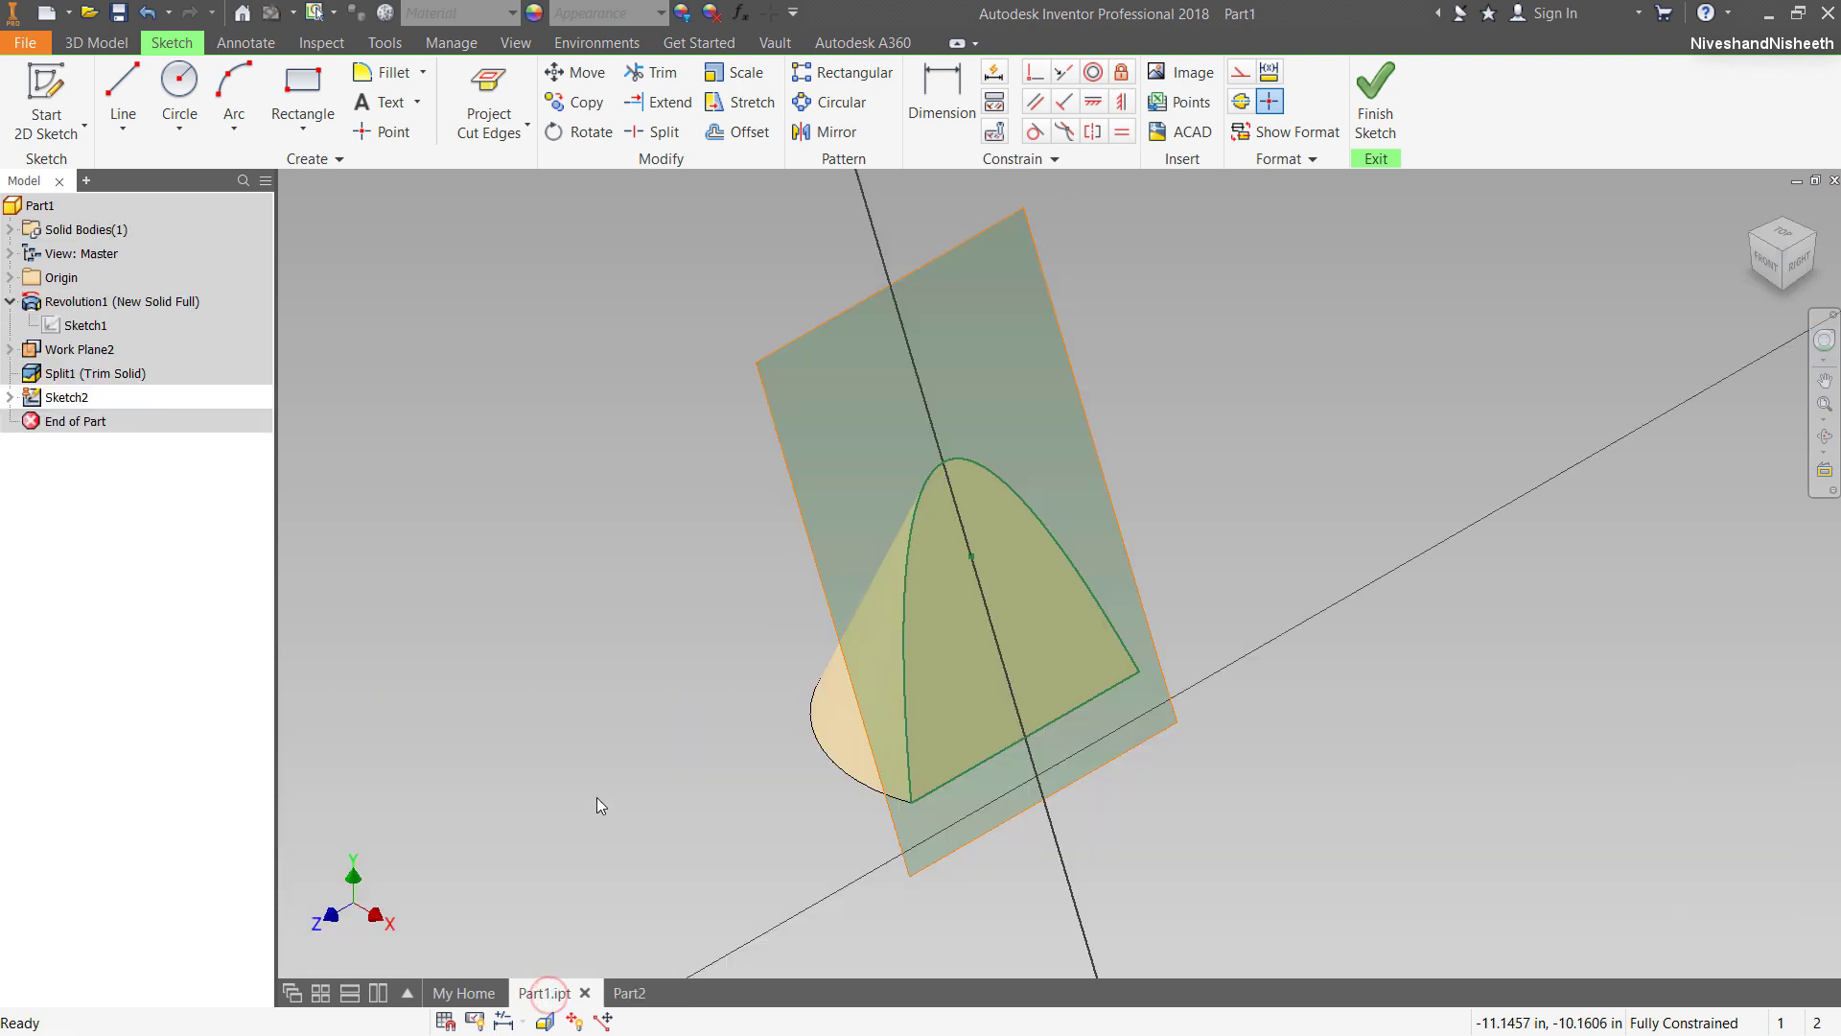
mouse_move(763, 278)
left_mouse_down()
mouse_move(1001, 703)
mouse_move(1147, 805)
mouse_move(1175, 804)
left_mouse_up()
right_click(1059, 549)
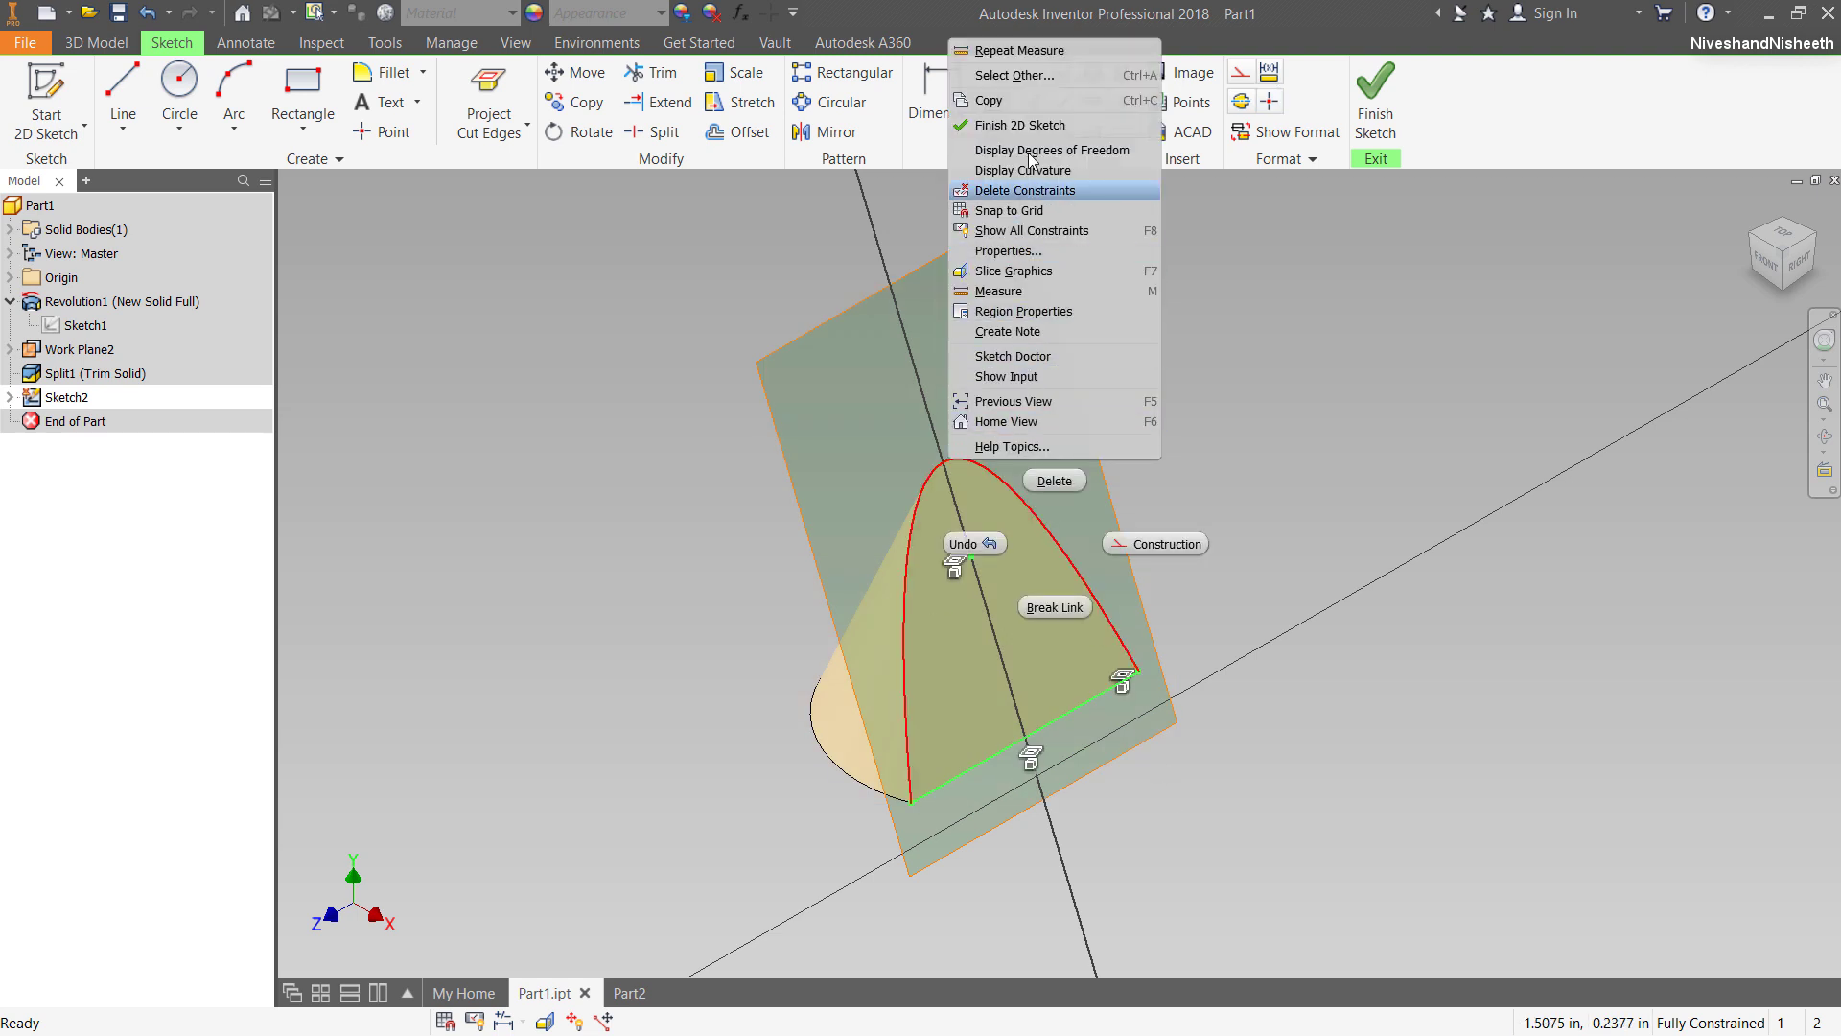
left_click(1036, 100)
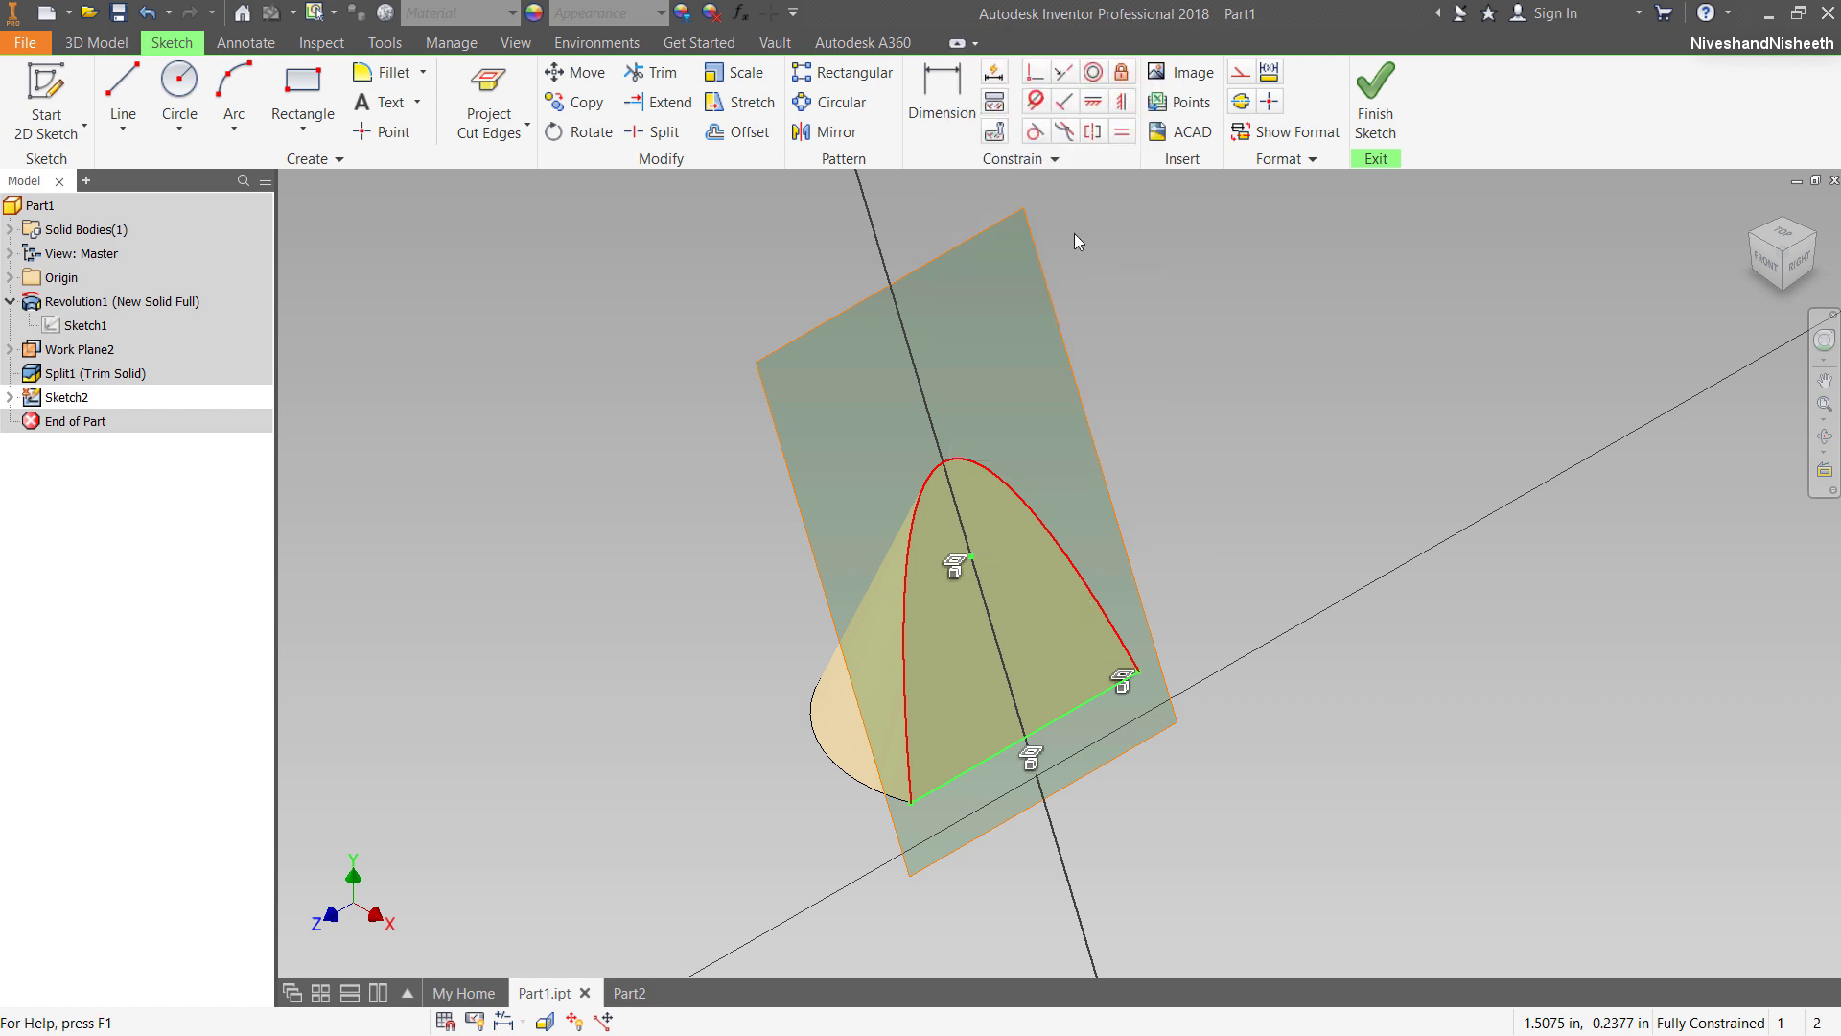
left_click(629, 993)
right_click(869, 343)
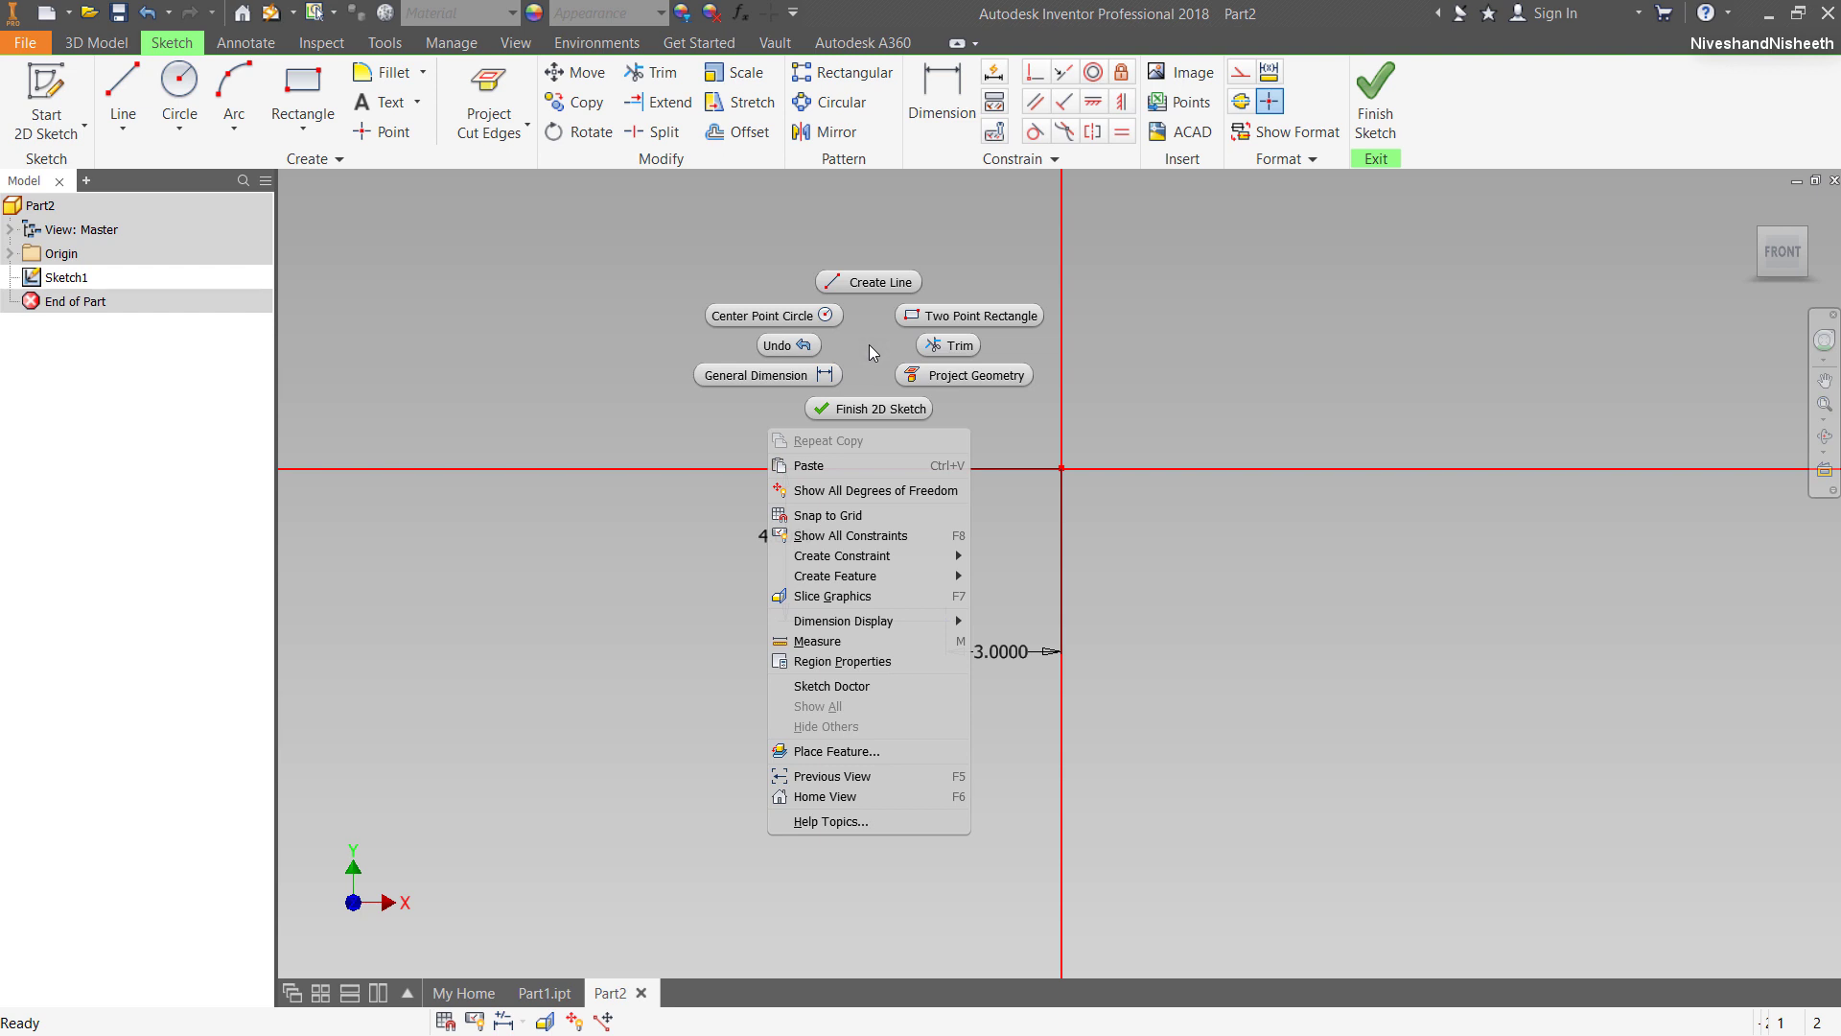
left_click(856, 465)
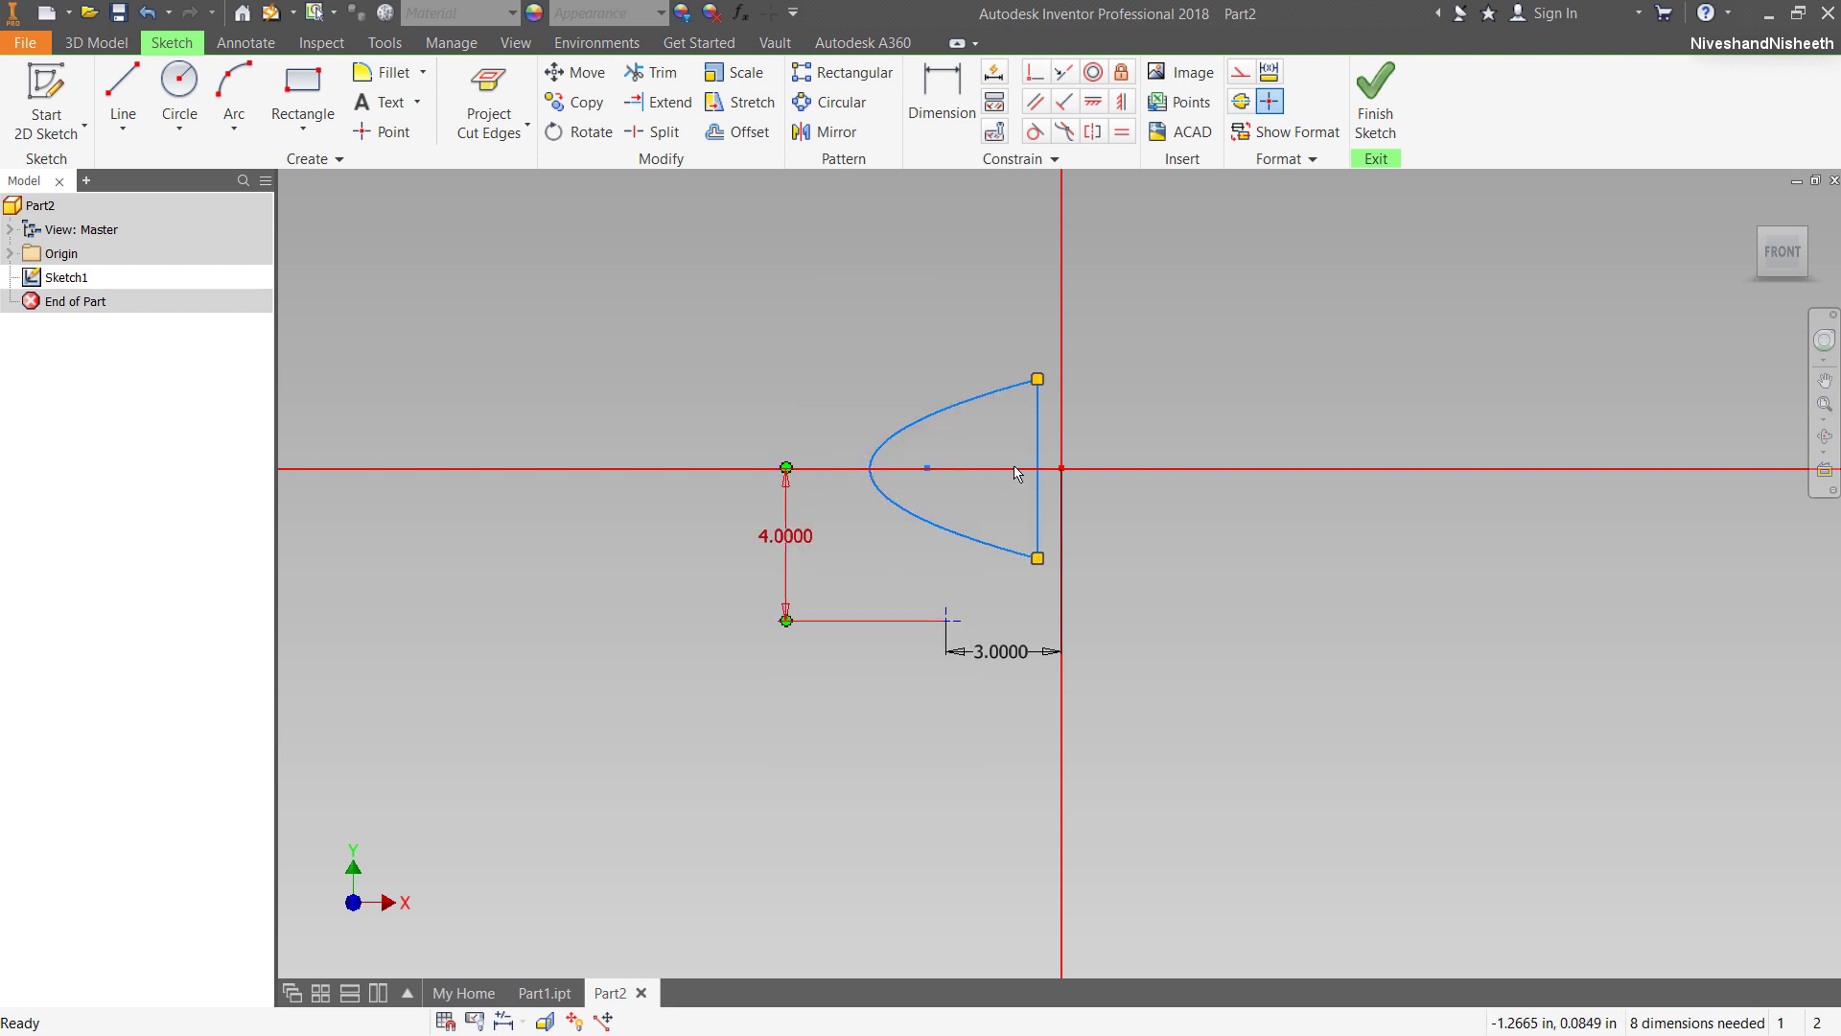
Delete the straight line closing the pasted parabola and the loose point inside the curve.
scroll(1003, 516, "up", 3)
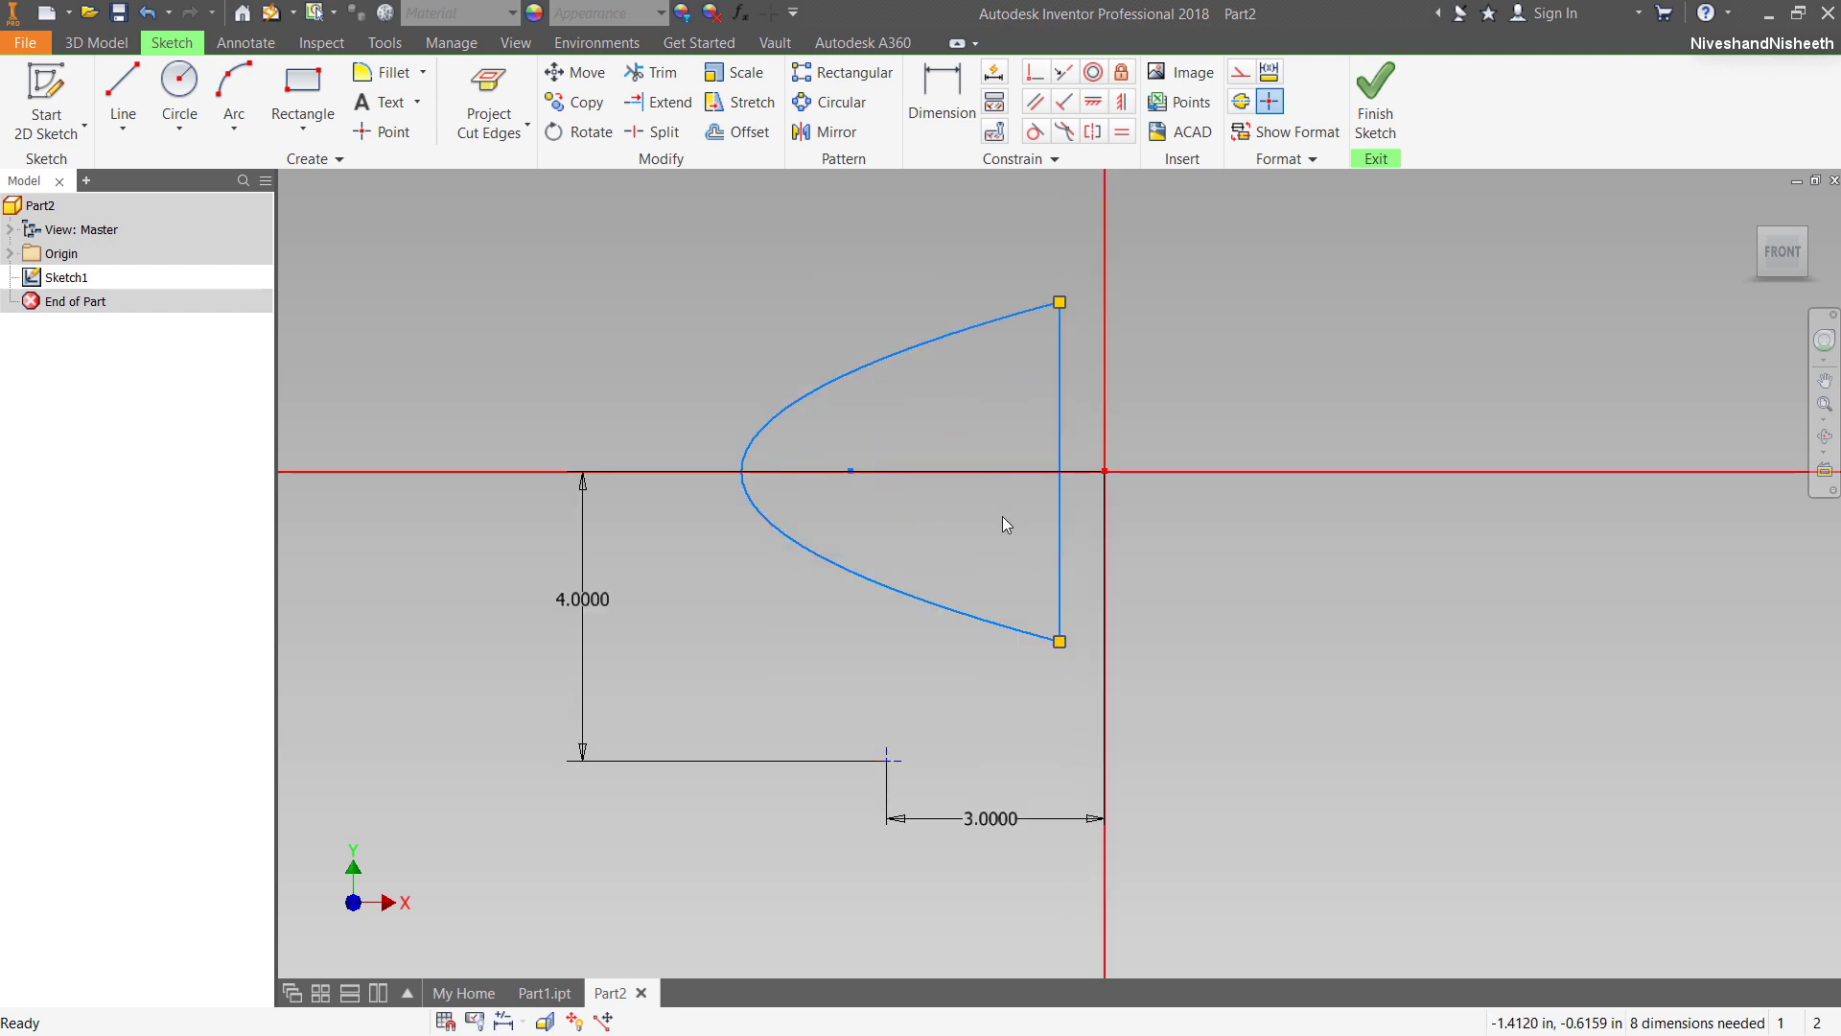
right_click(1059, 361)
left_click(1052, 296)
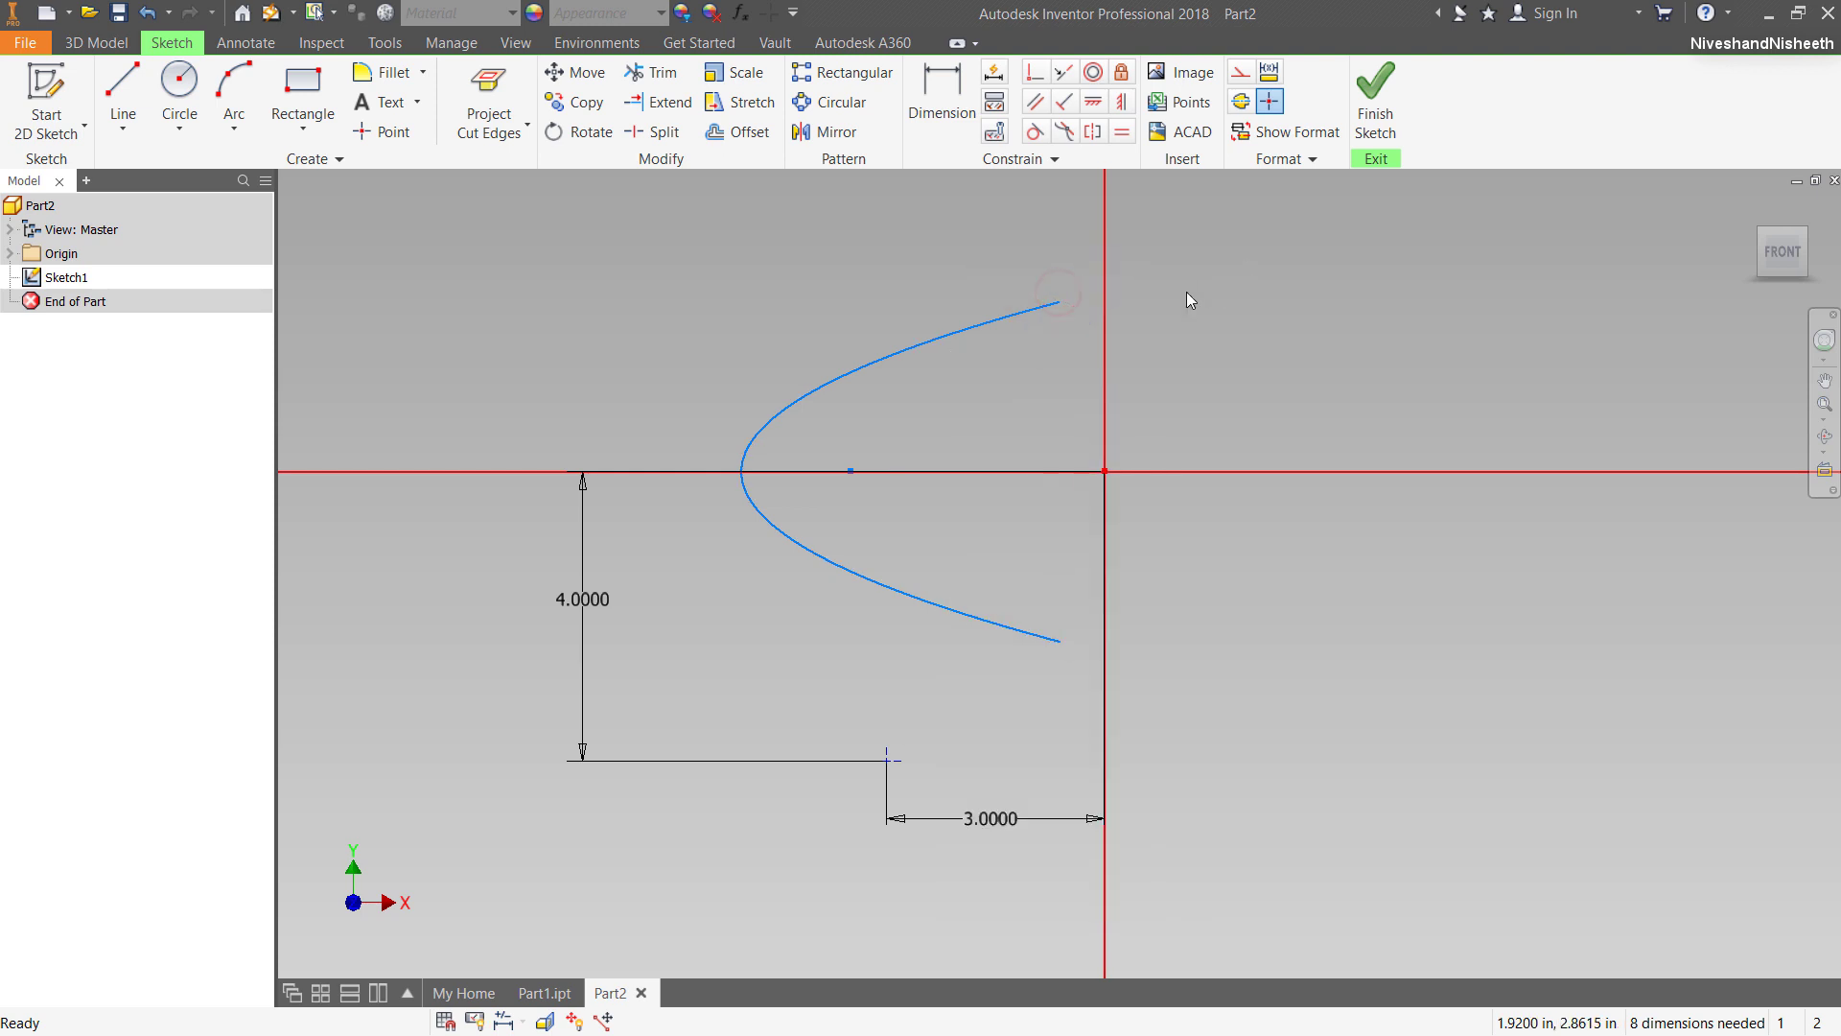
left_click(832, 443)
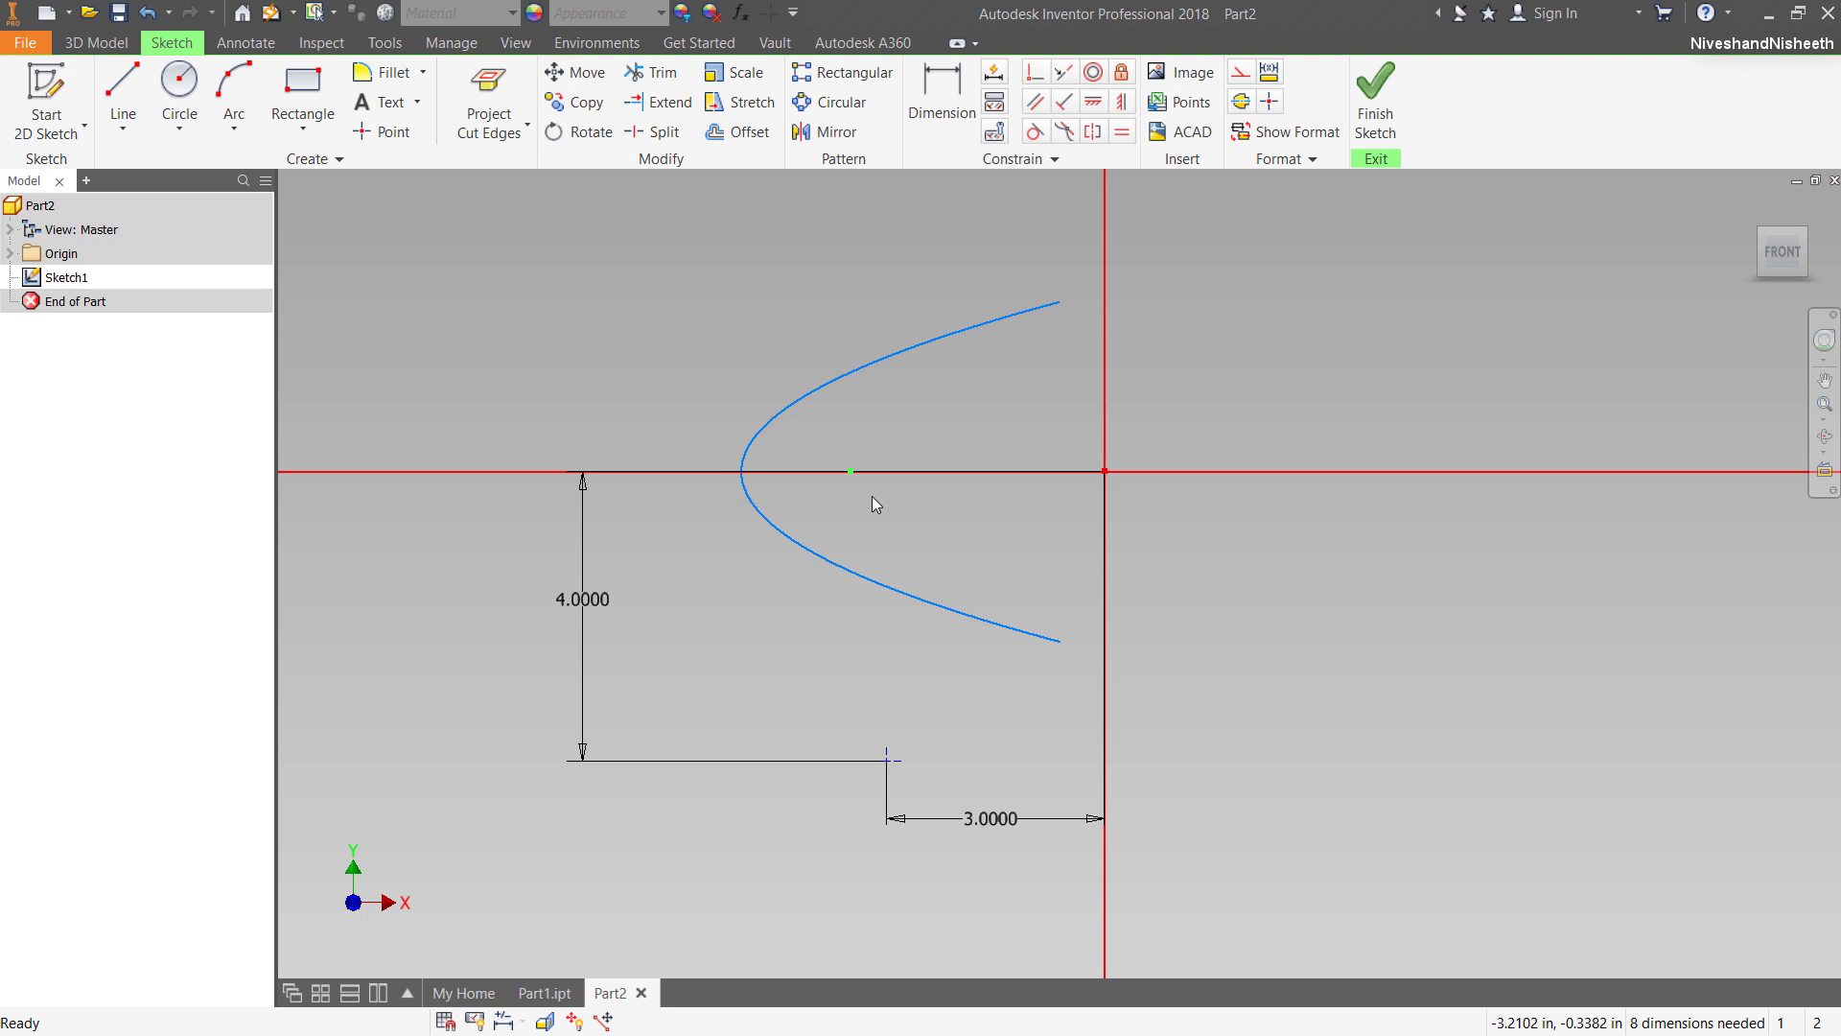
key("ctrl+z")
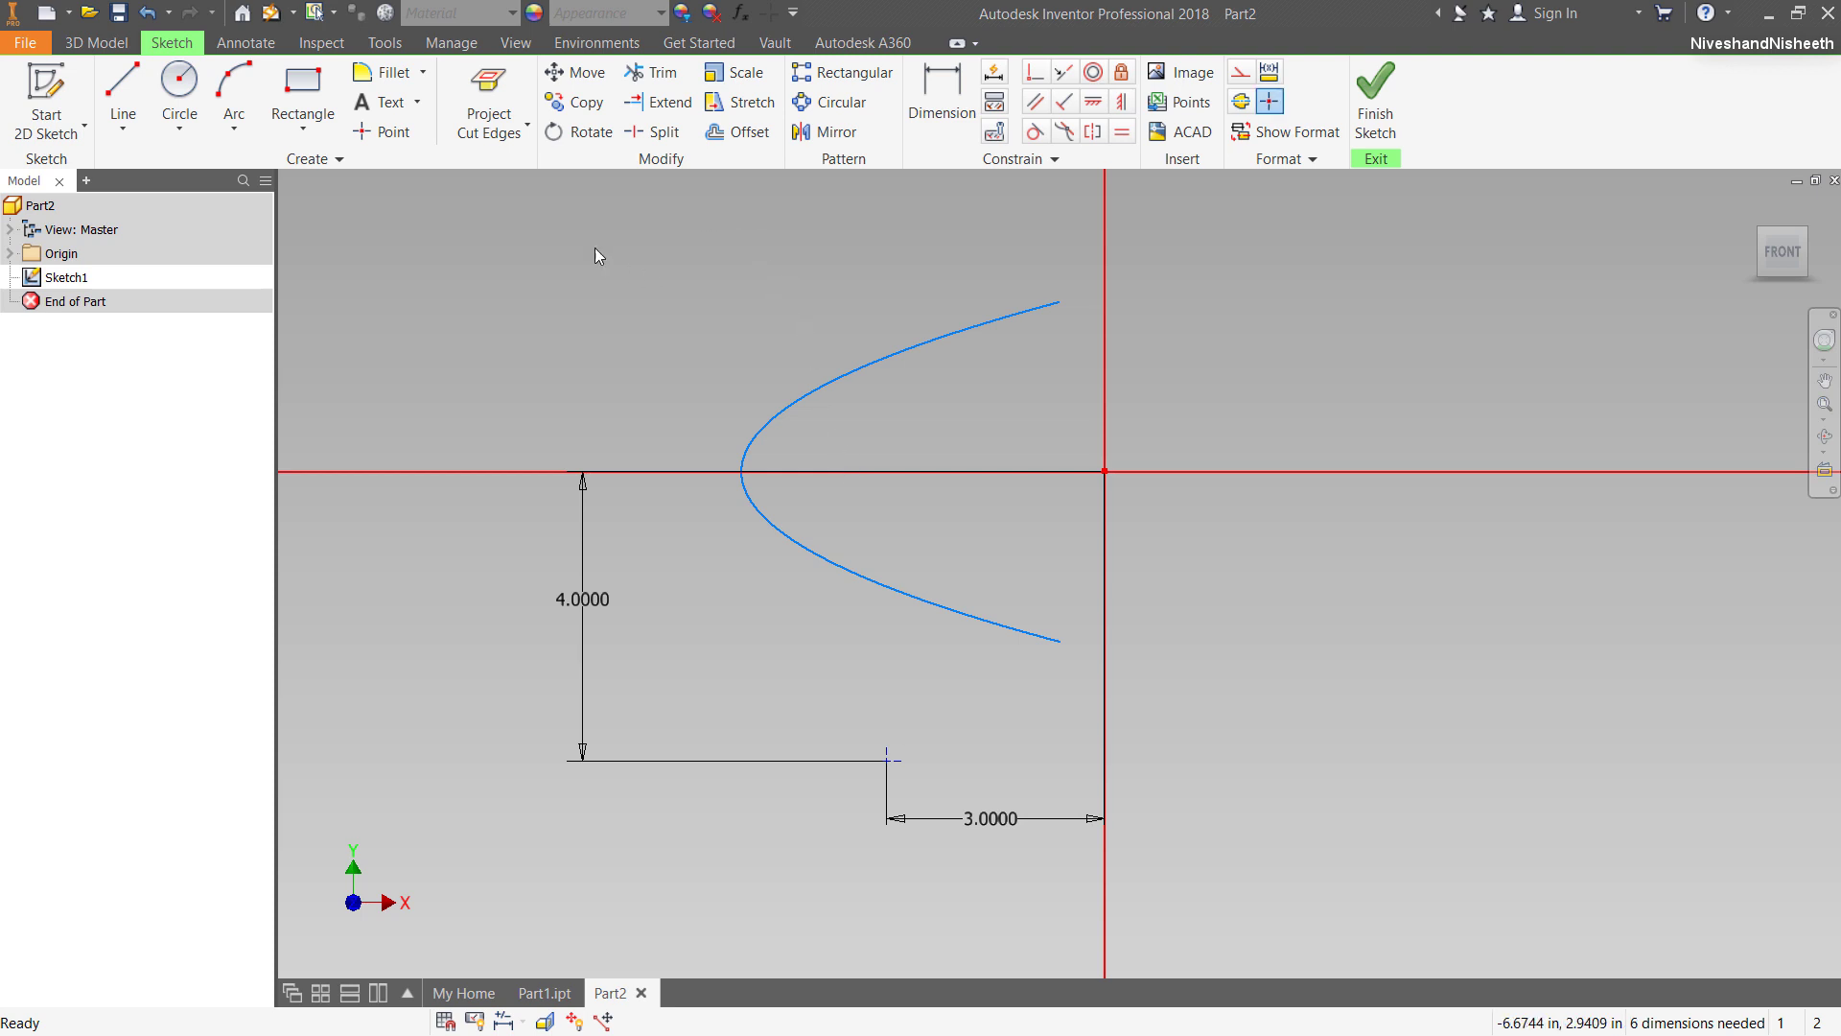
Place a sketch point on the parabola's vertex where it meets the horizontal red line.
left_click(389, 140)
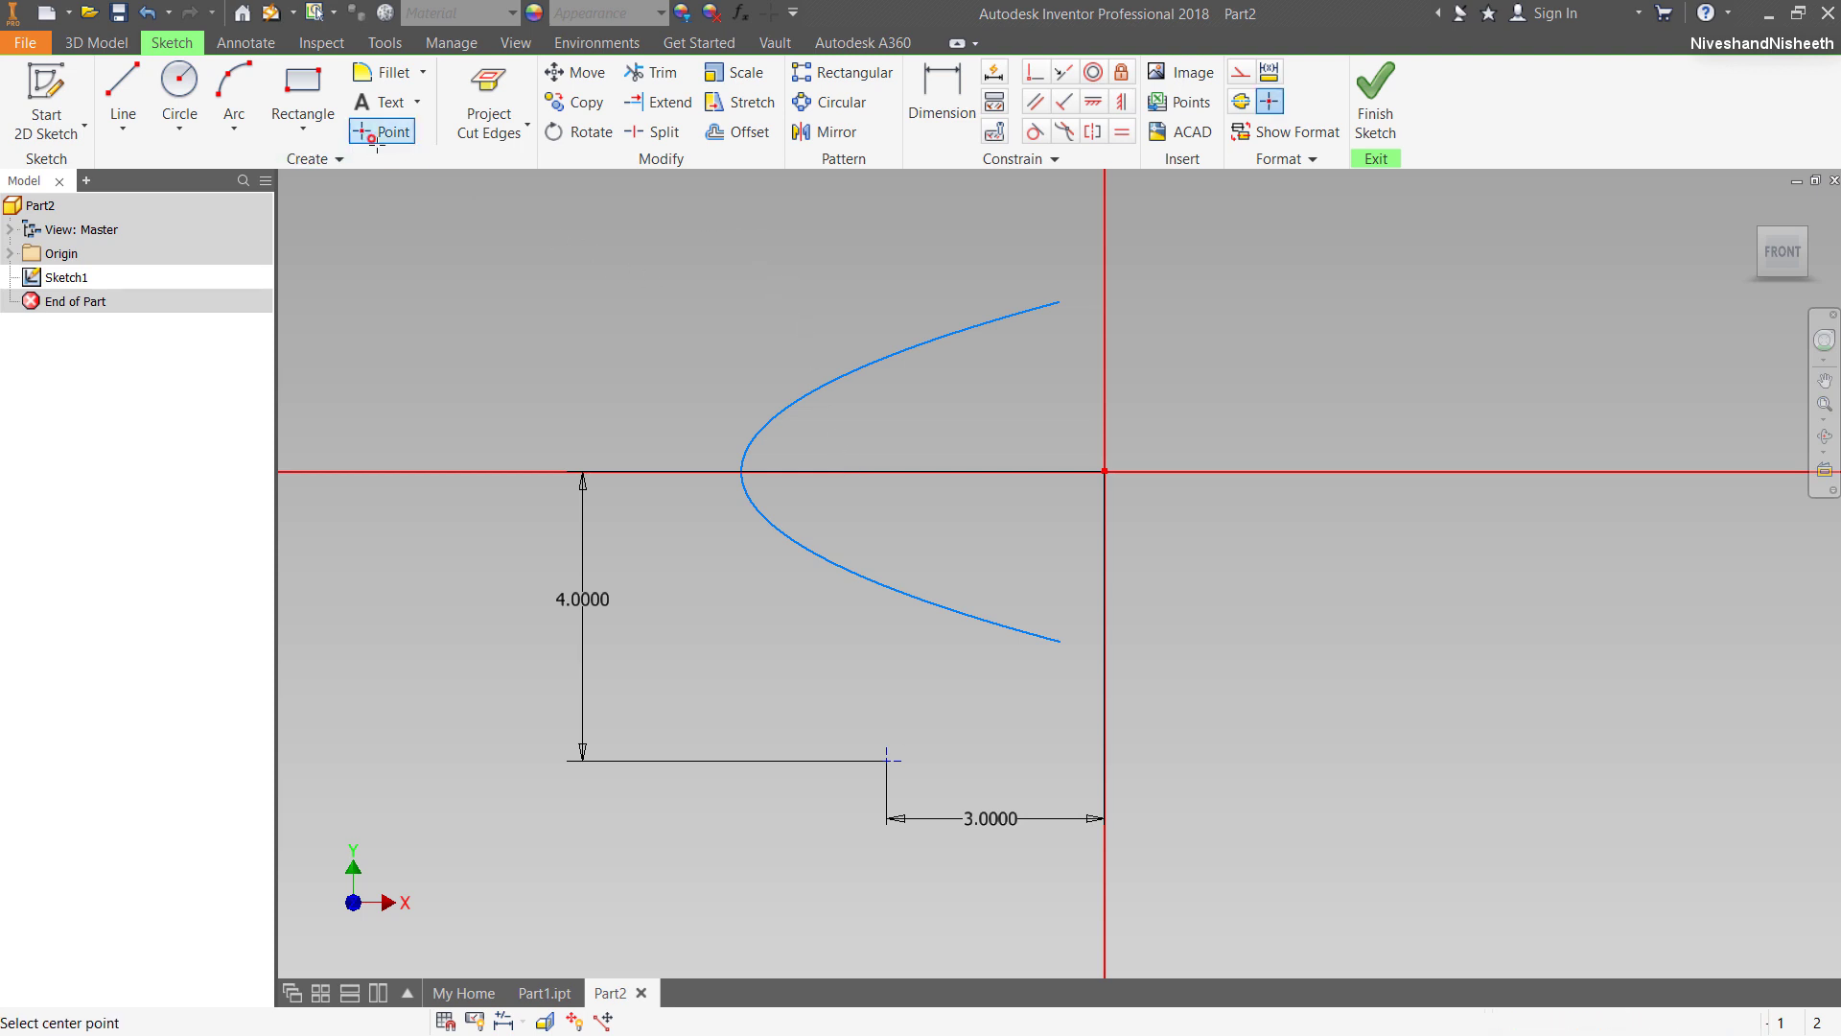
left_click(741, 471)
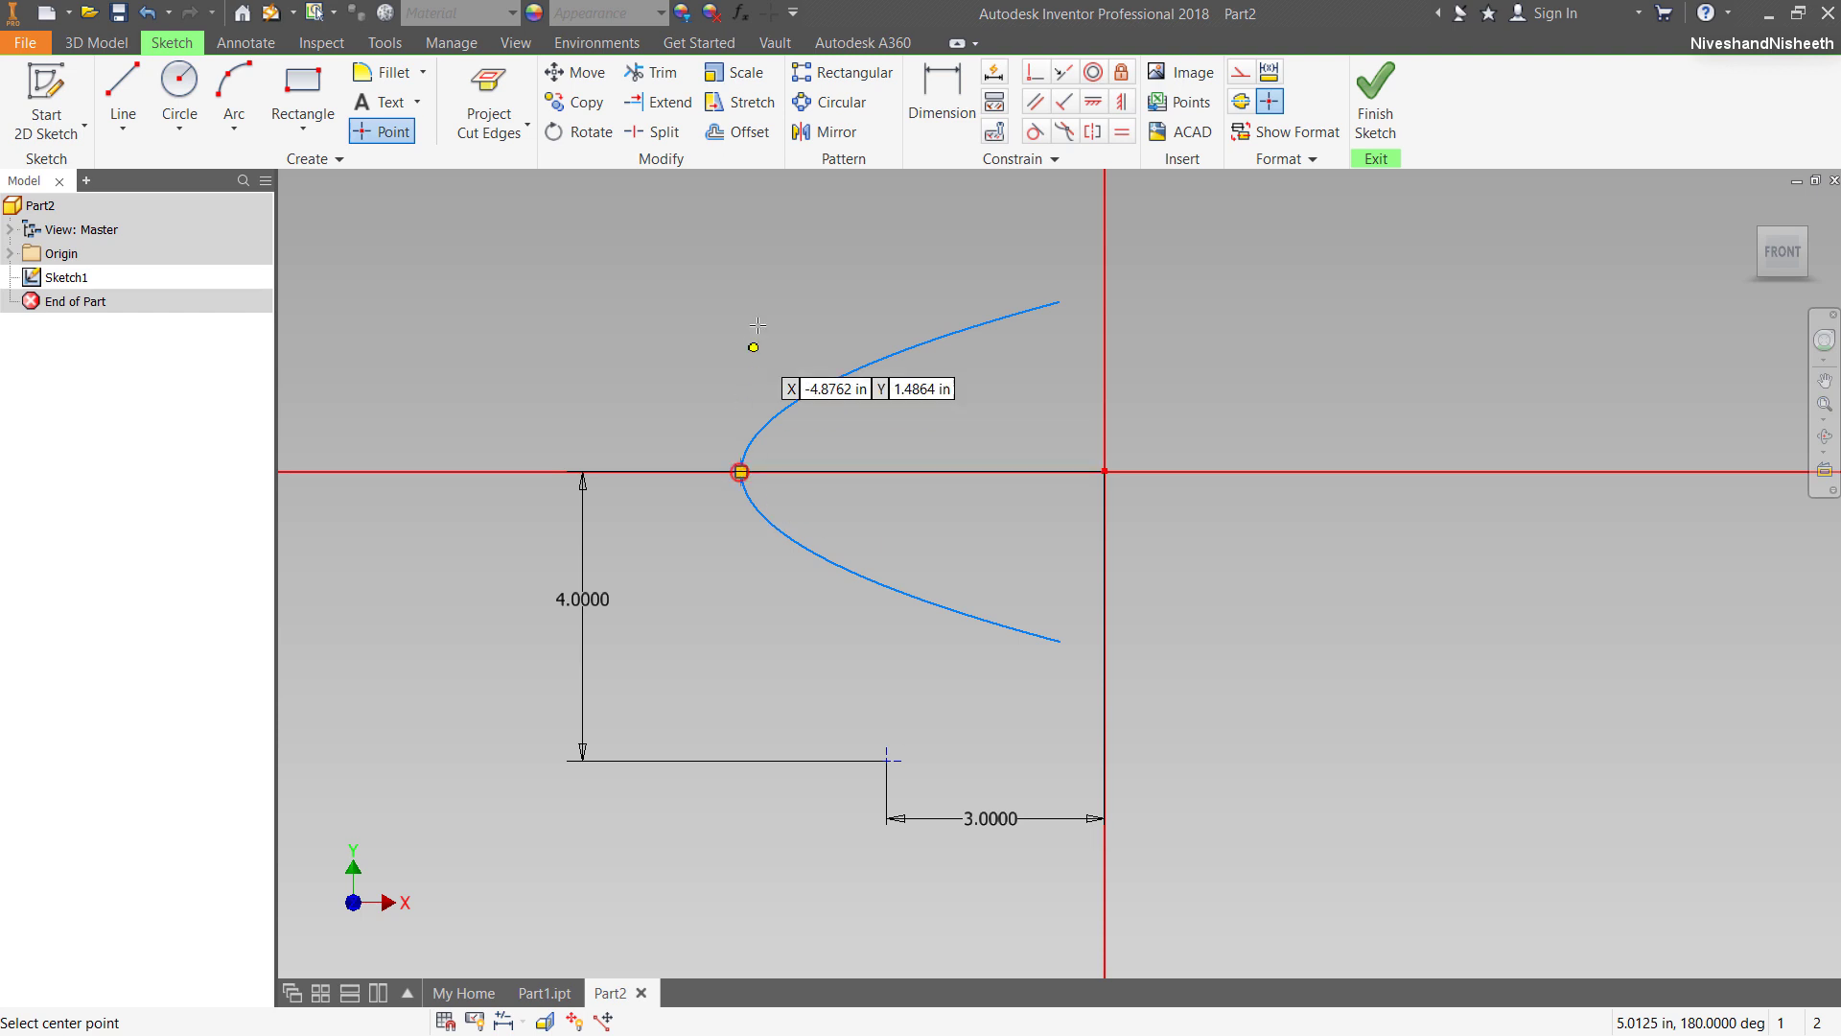
right_click(757, 324)
left_click(820, 328)
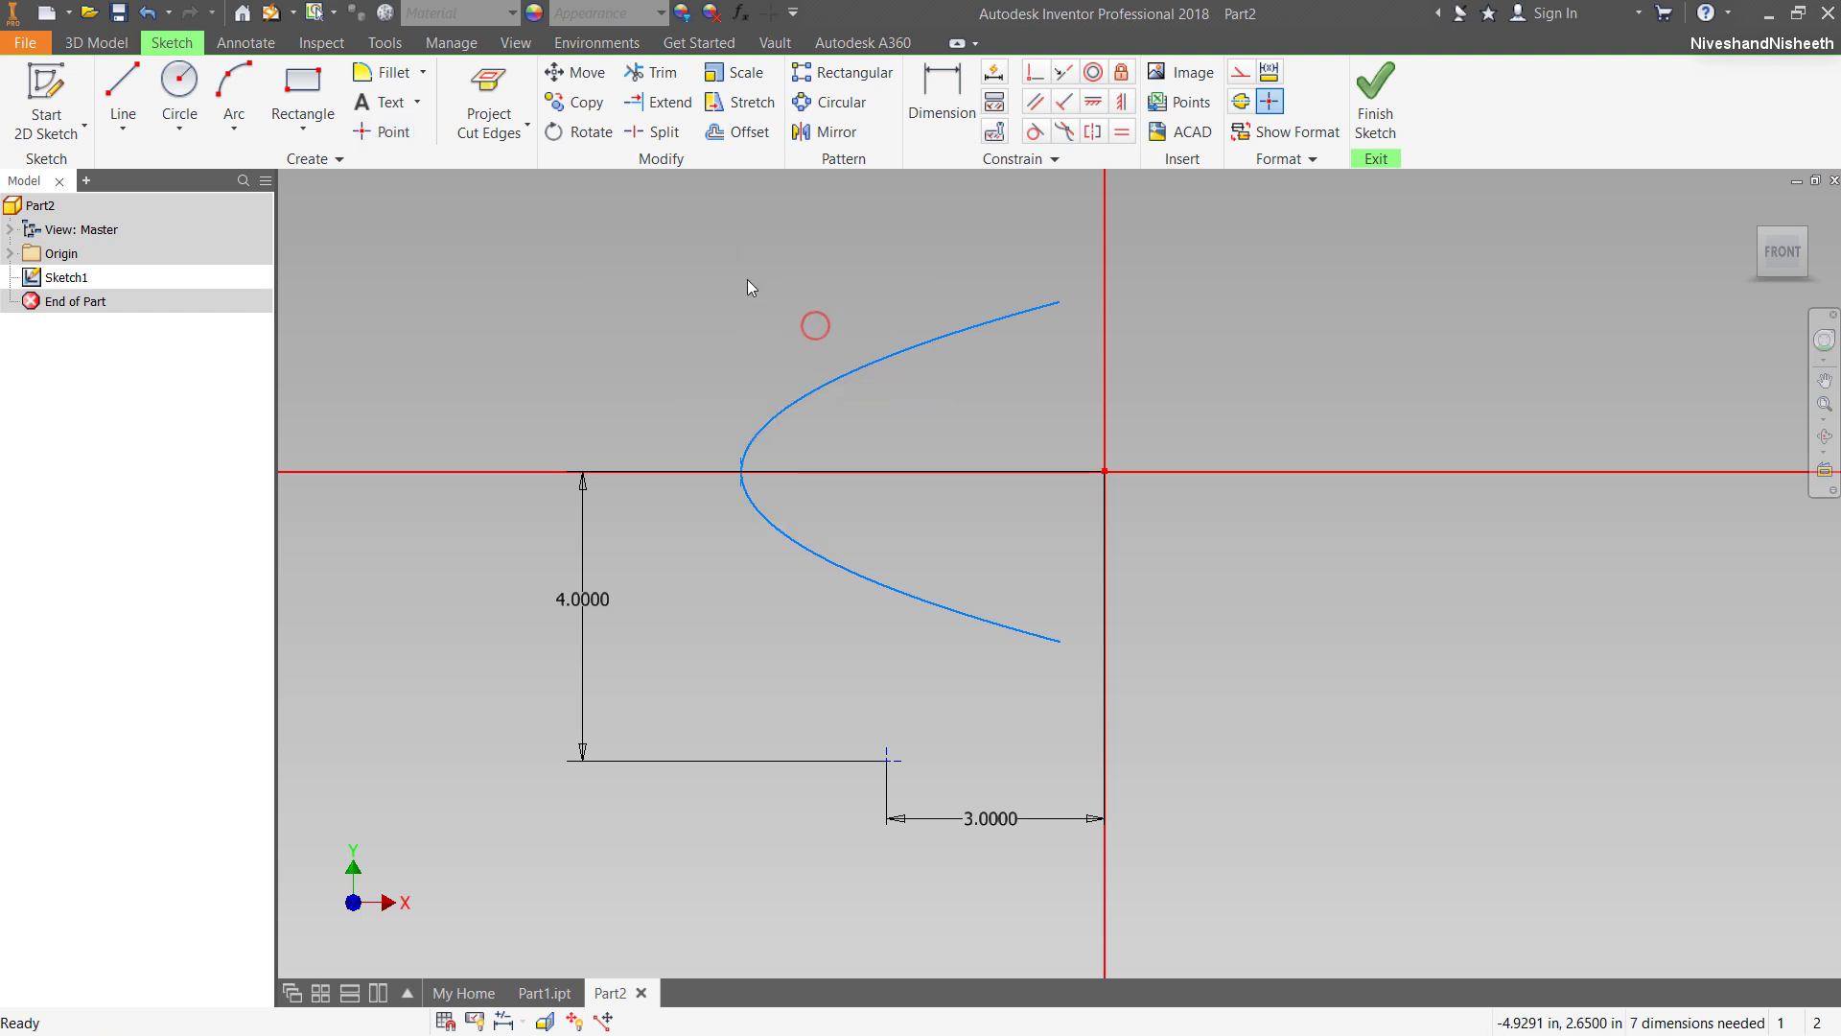
Move the parabola from its vertex onto the dimensioned sketch point and delete the leftover point at the old vertex.
left_click(587, 73)
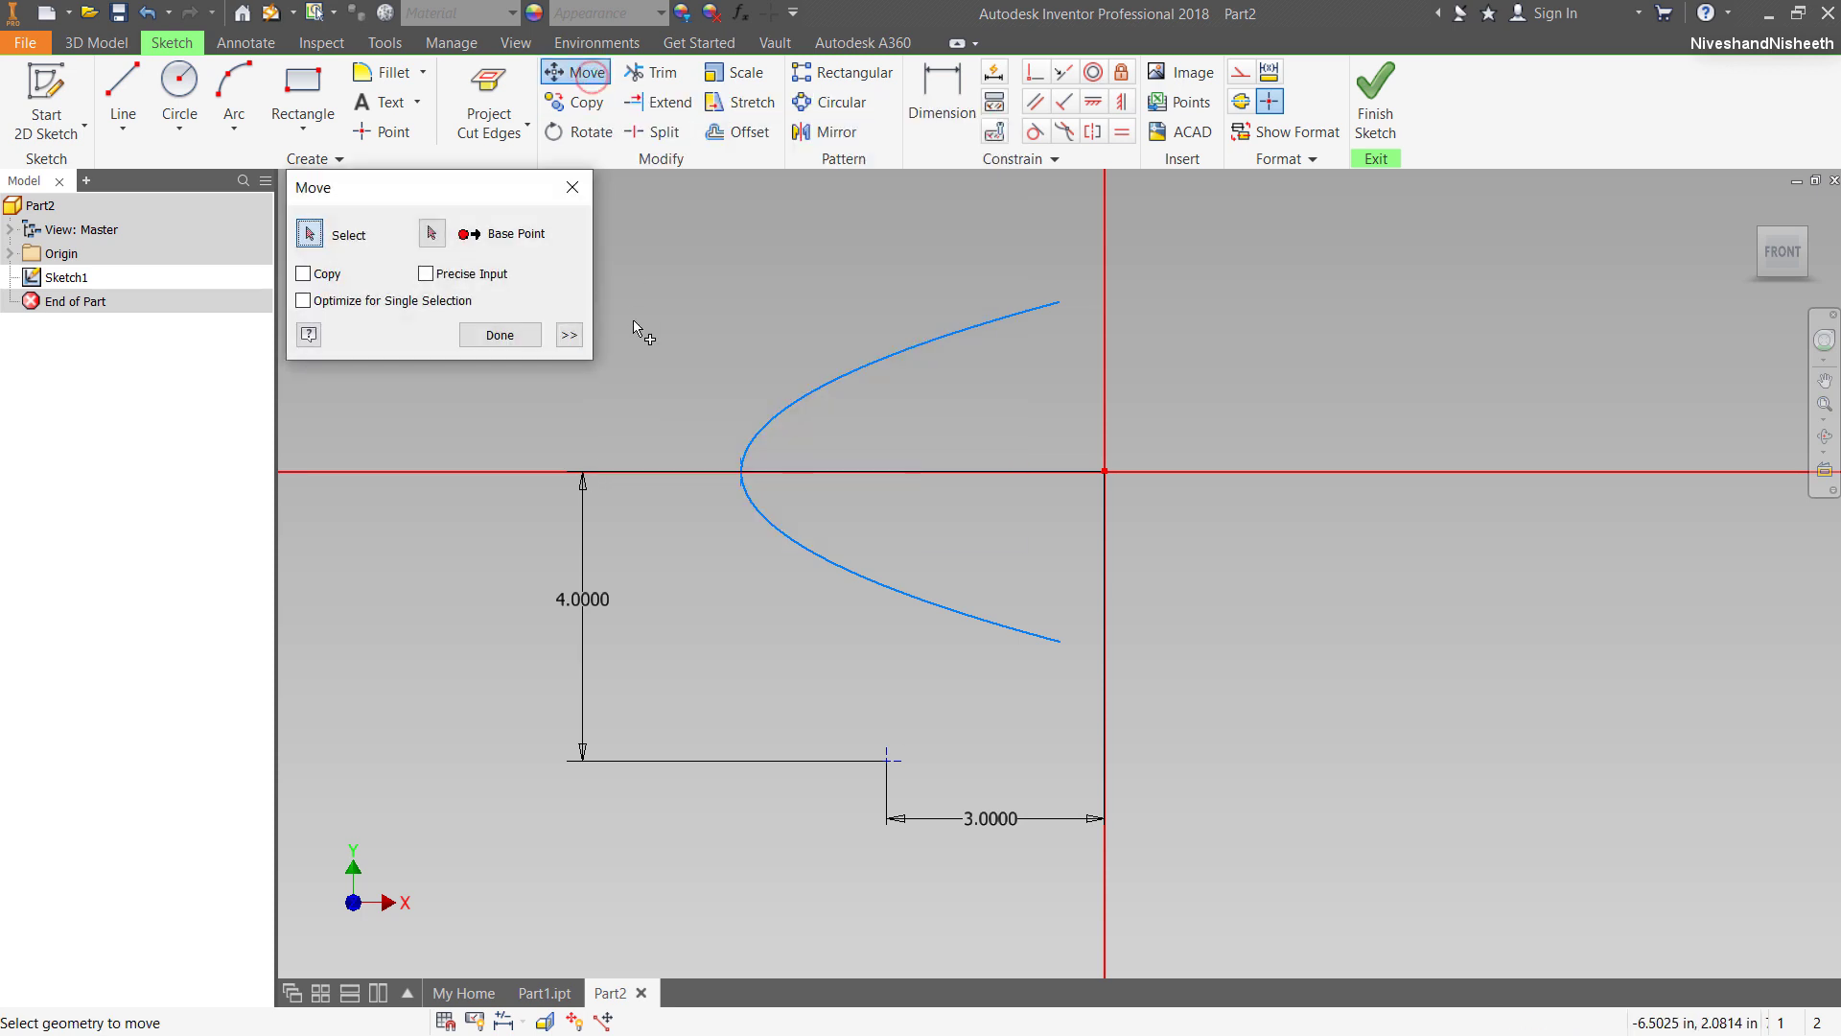
left_click(782, 422)
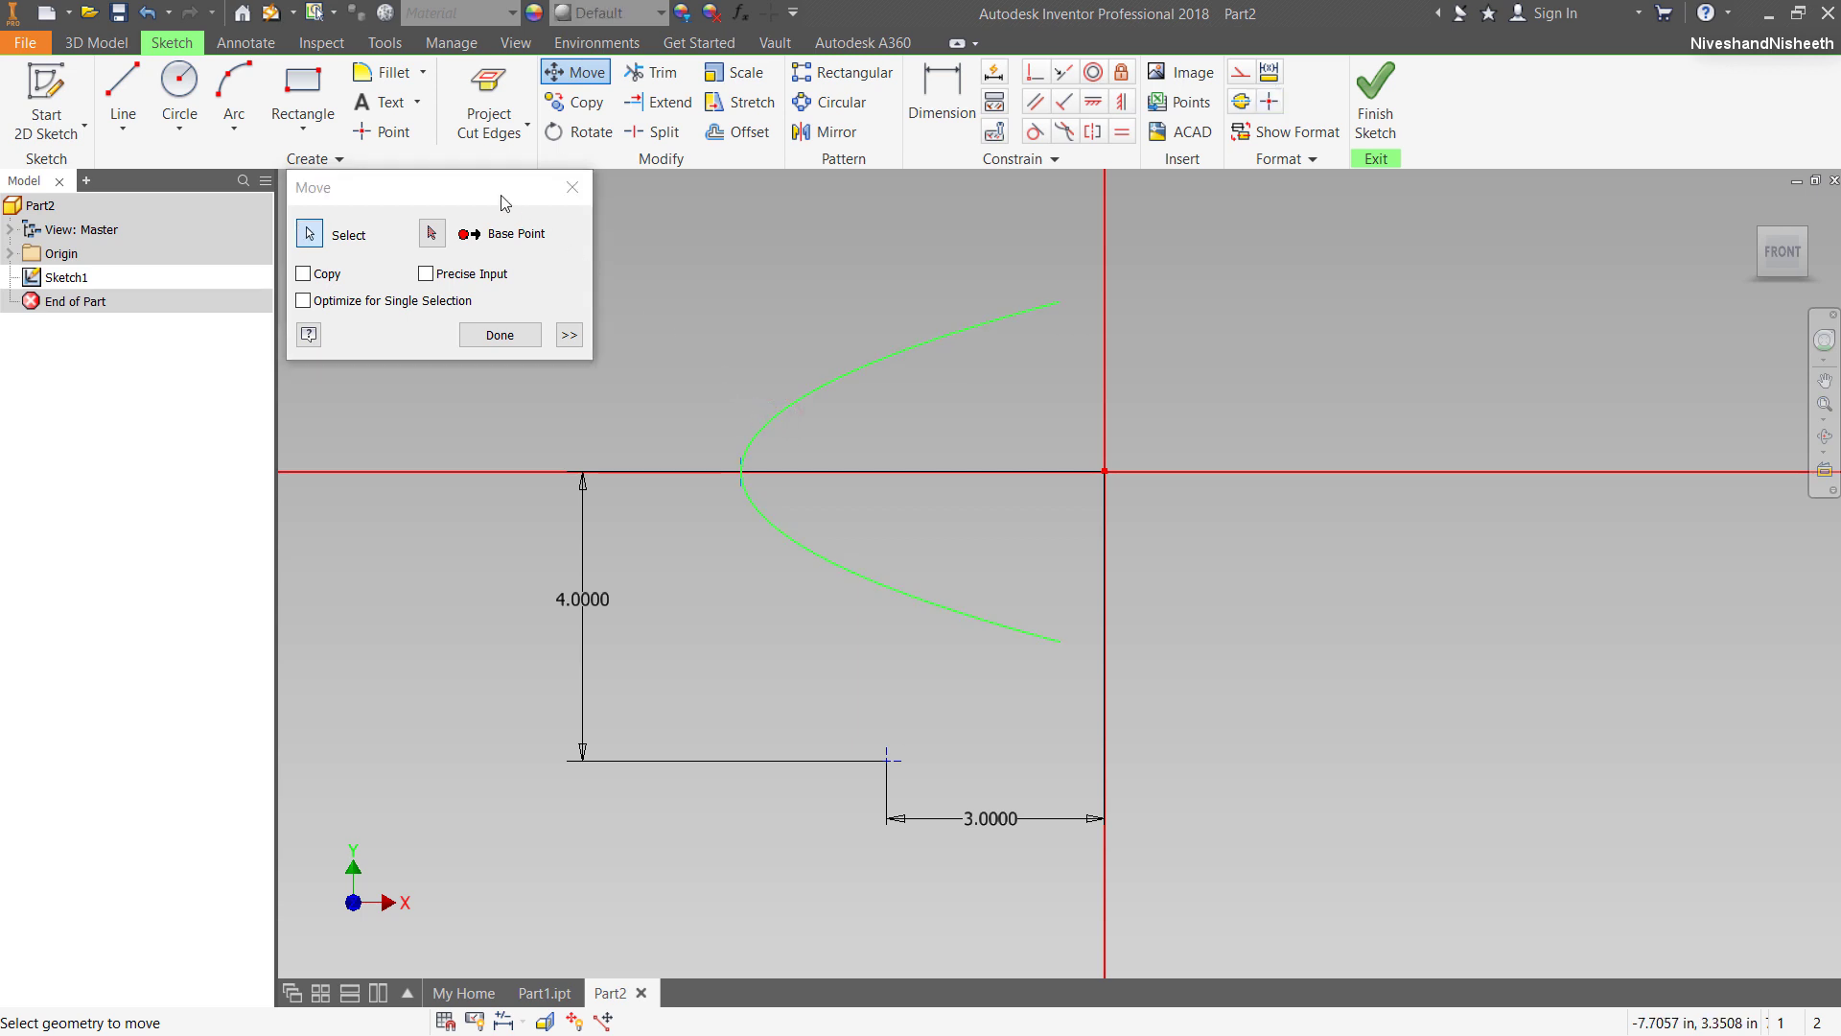
left_click(429, 233)
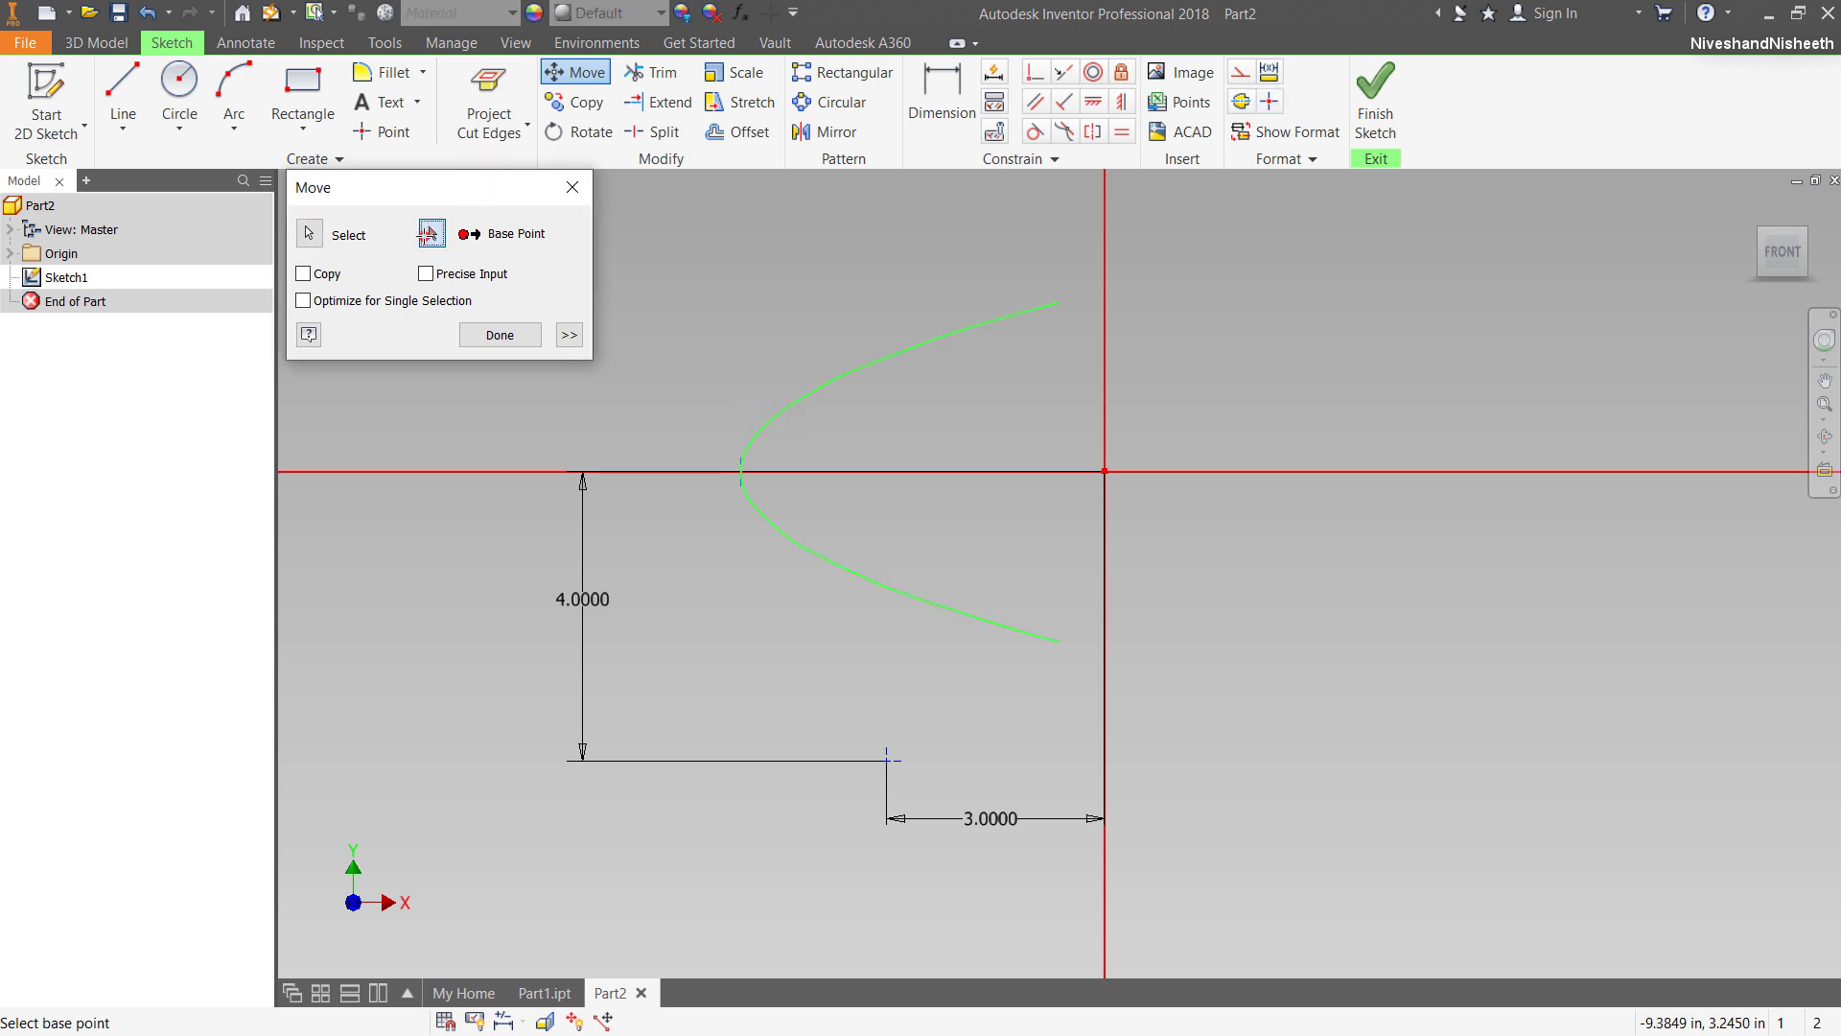
left_click(742, 470)
left_click(763, 577)
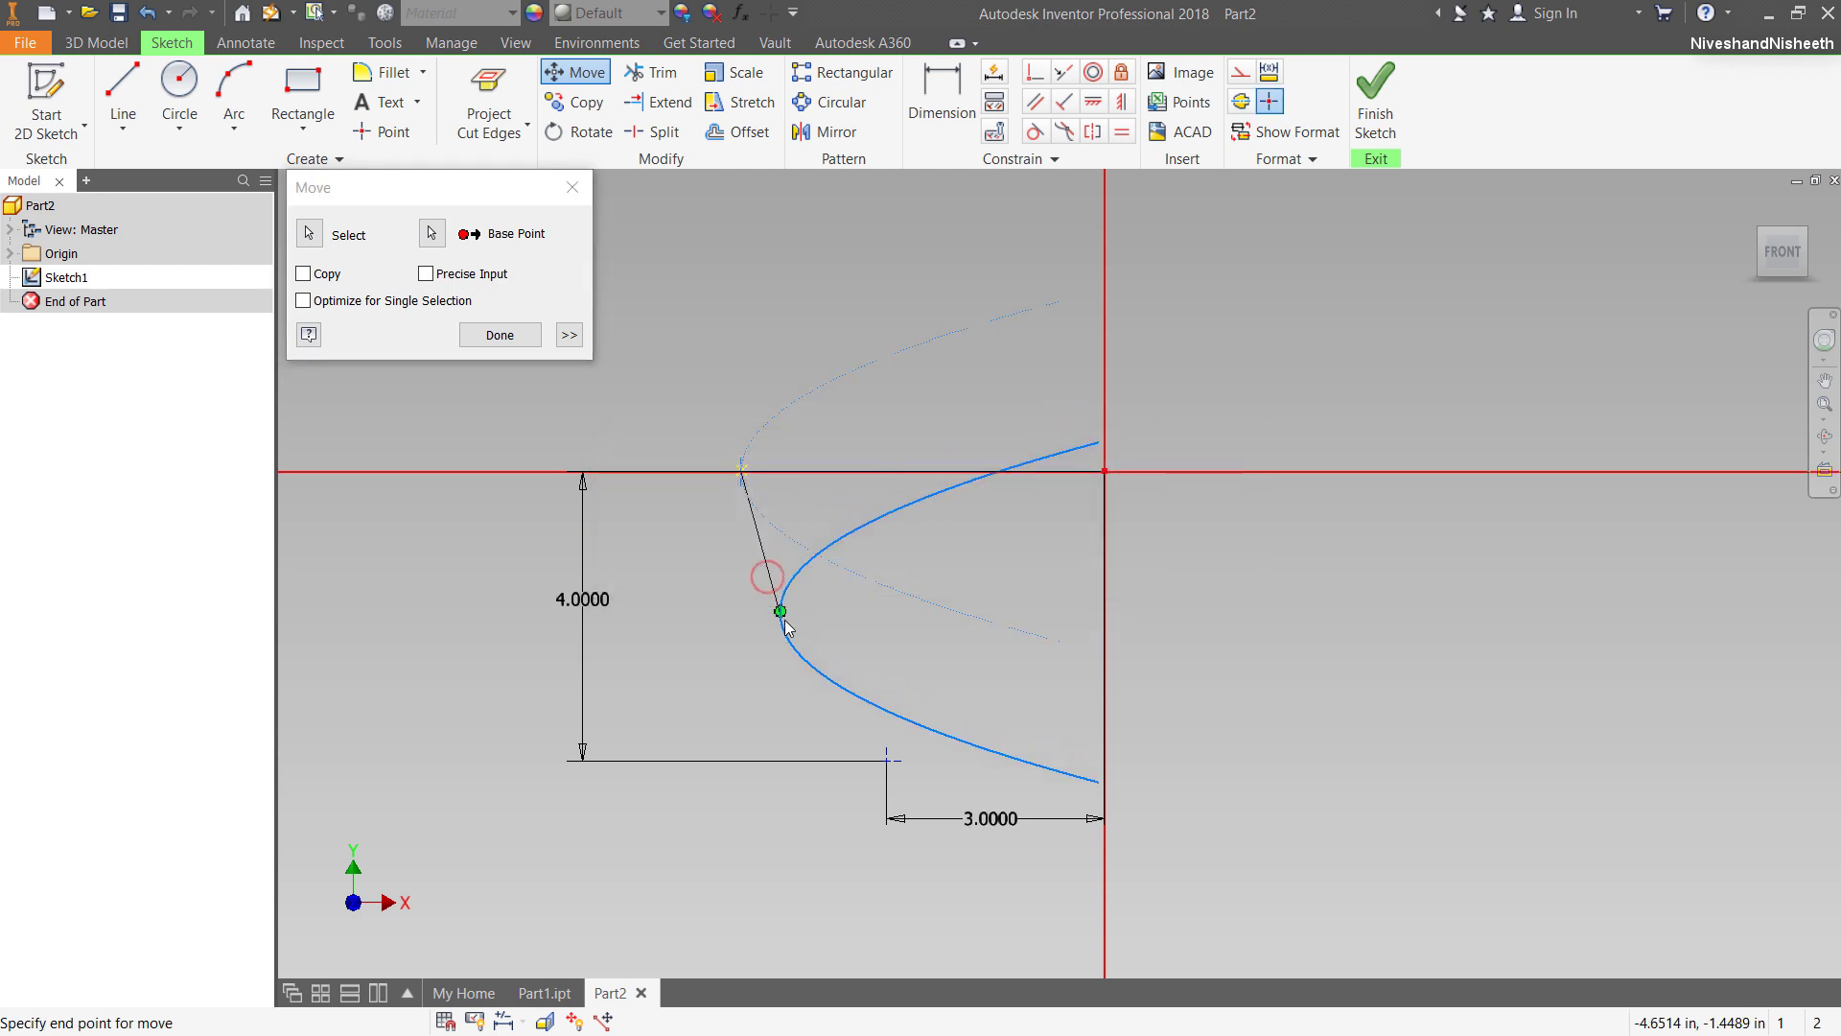
left_click(887, 761)
left_click(500, 334)
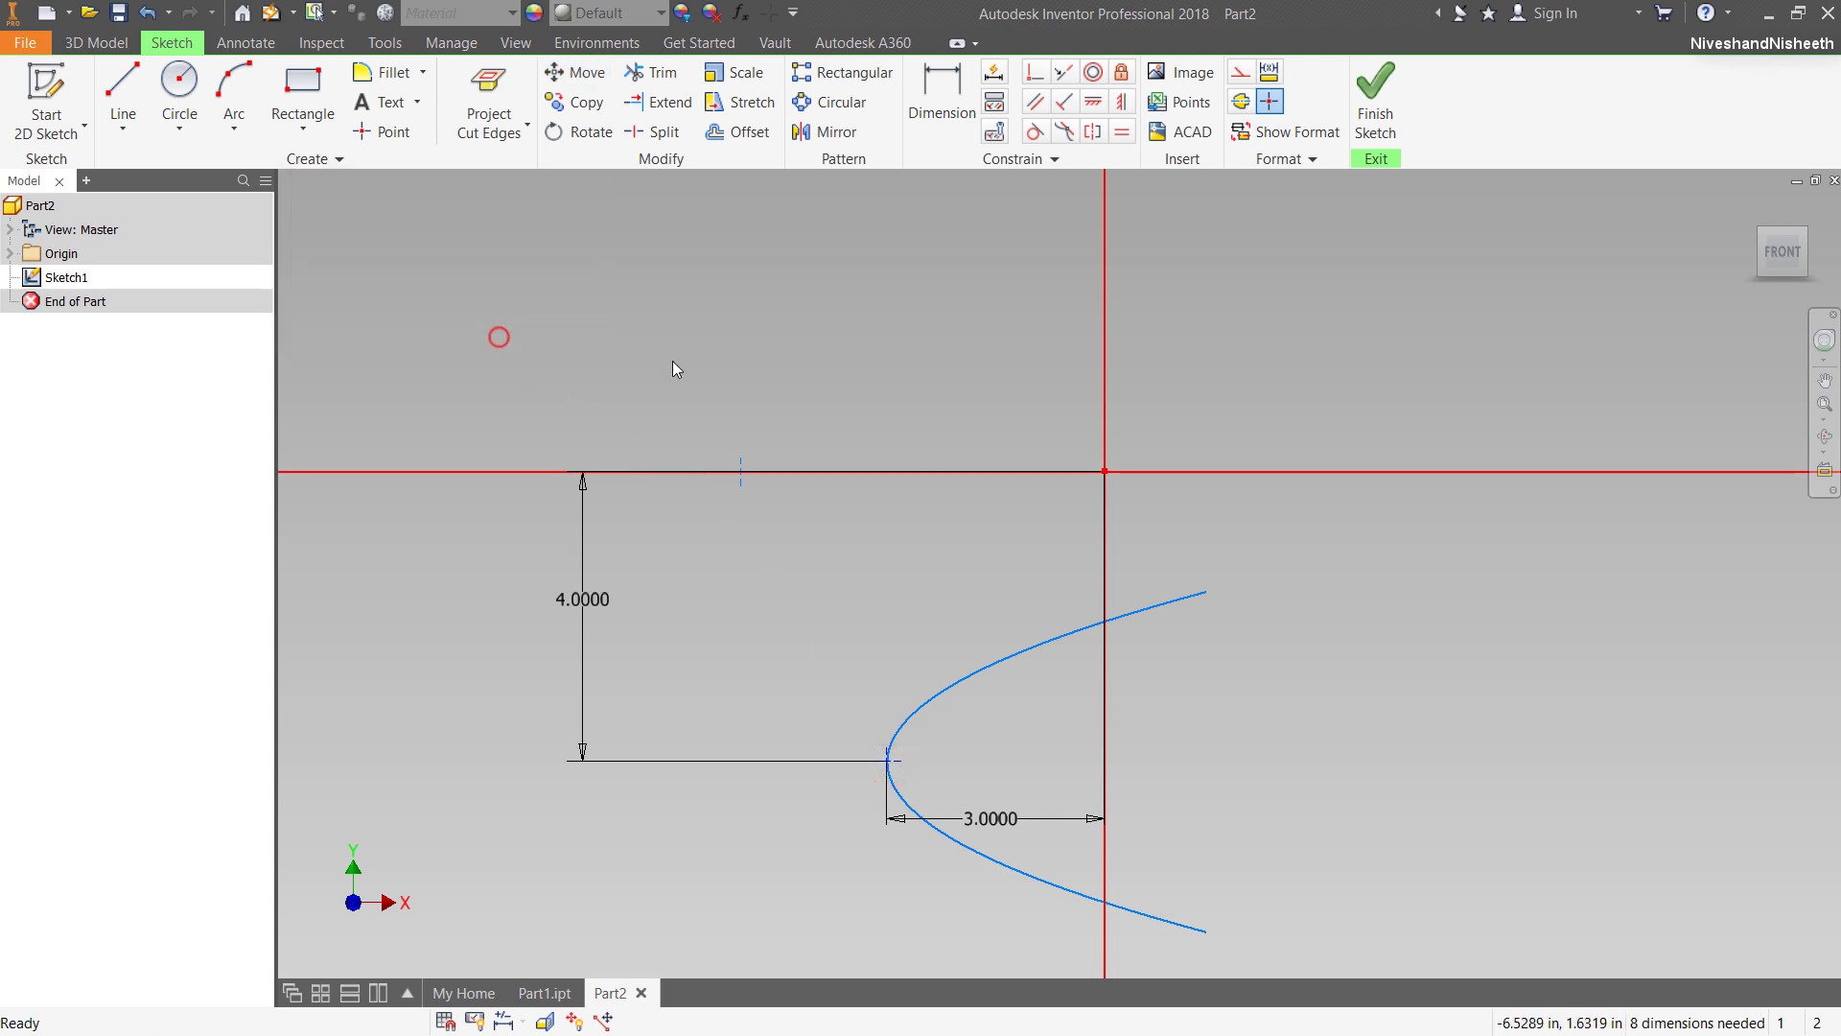
left_click_drag(699, 403, 773, 527)
key("Delete")
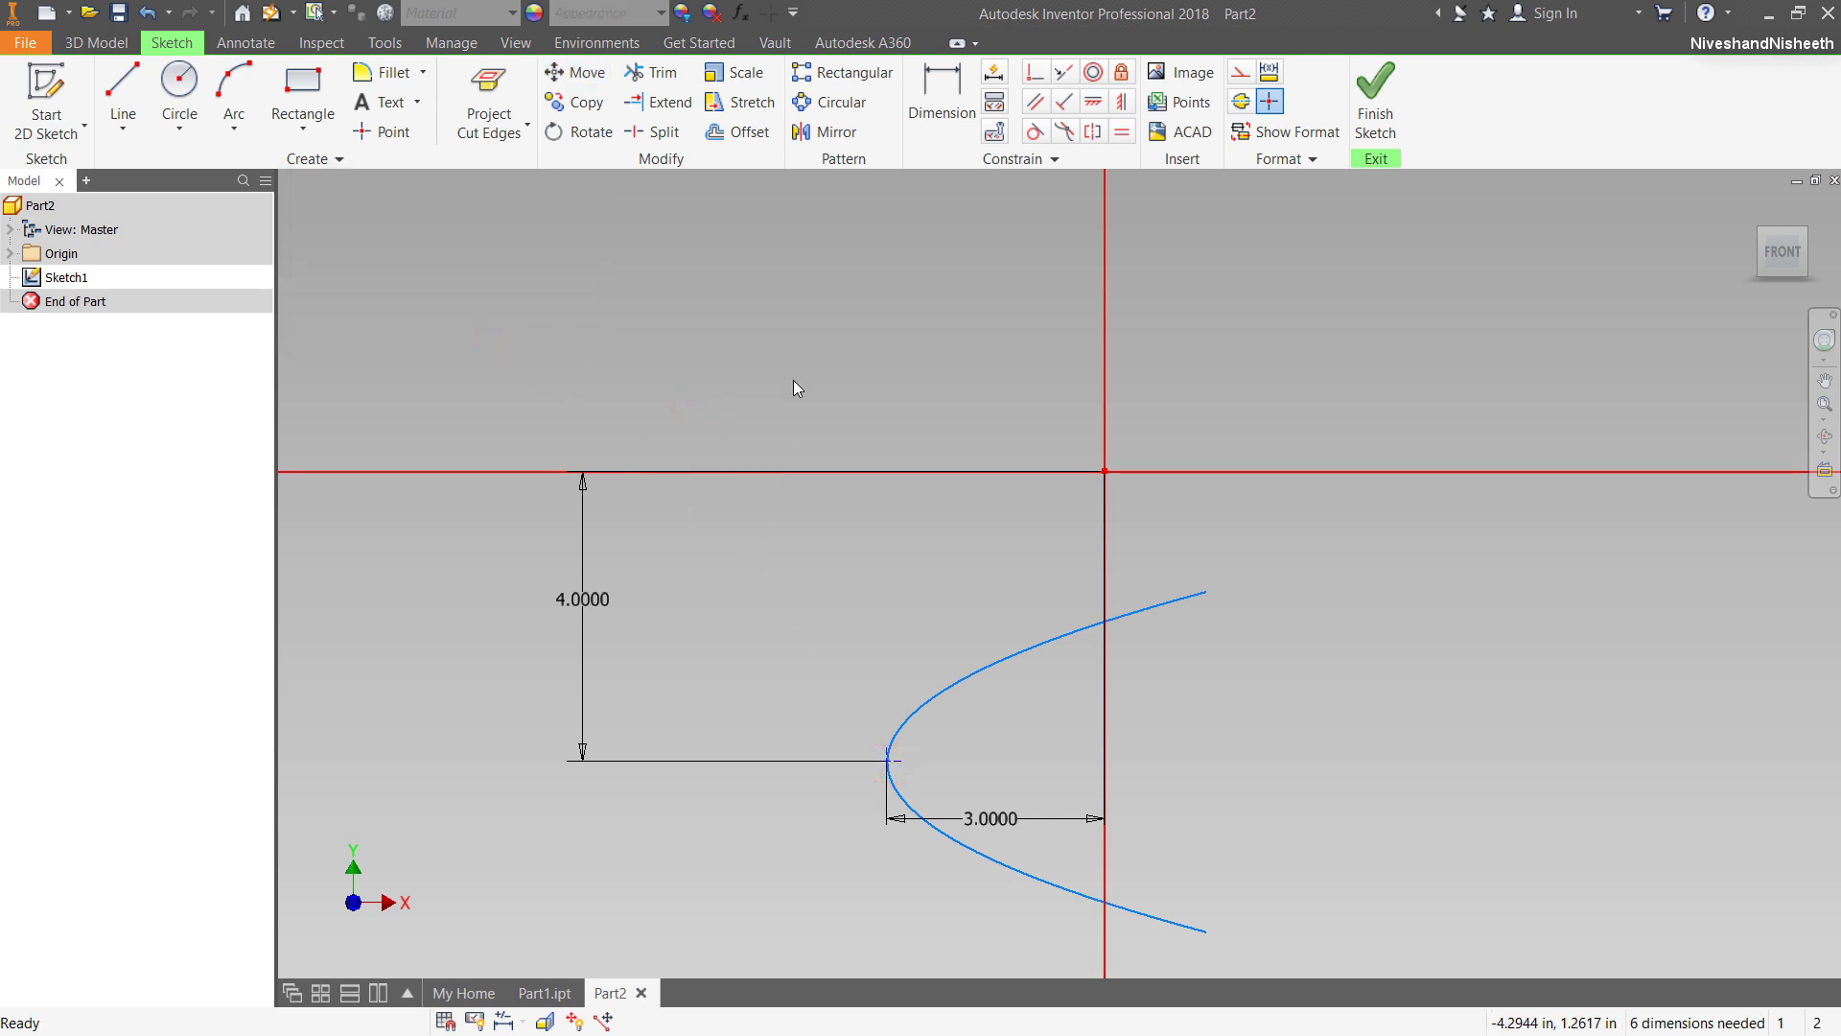
Finish the Part2 sketch, save the part as Part2.ipt and reopen the parabola sketch for editing.
scroll(978, 671, "down", 1)
scroll(988, 701, "up", 2)
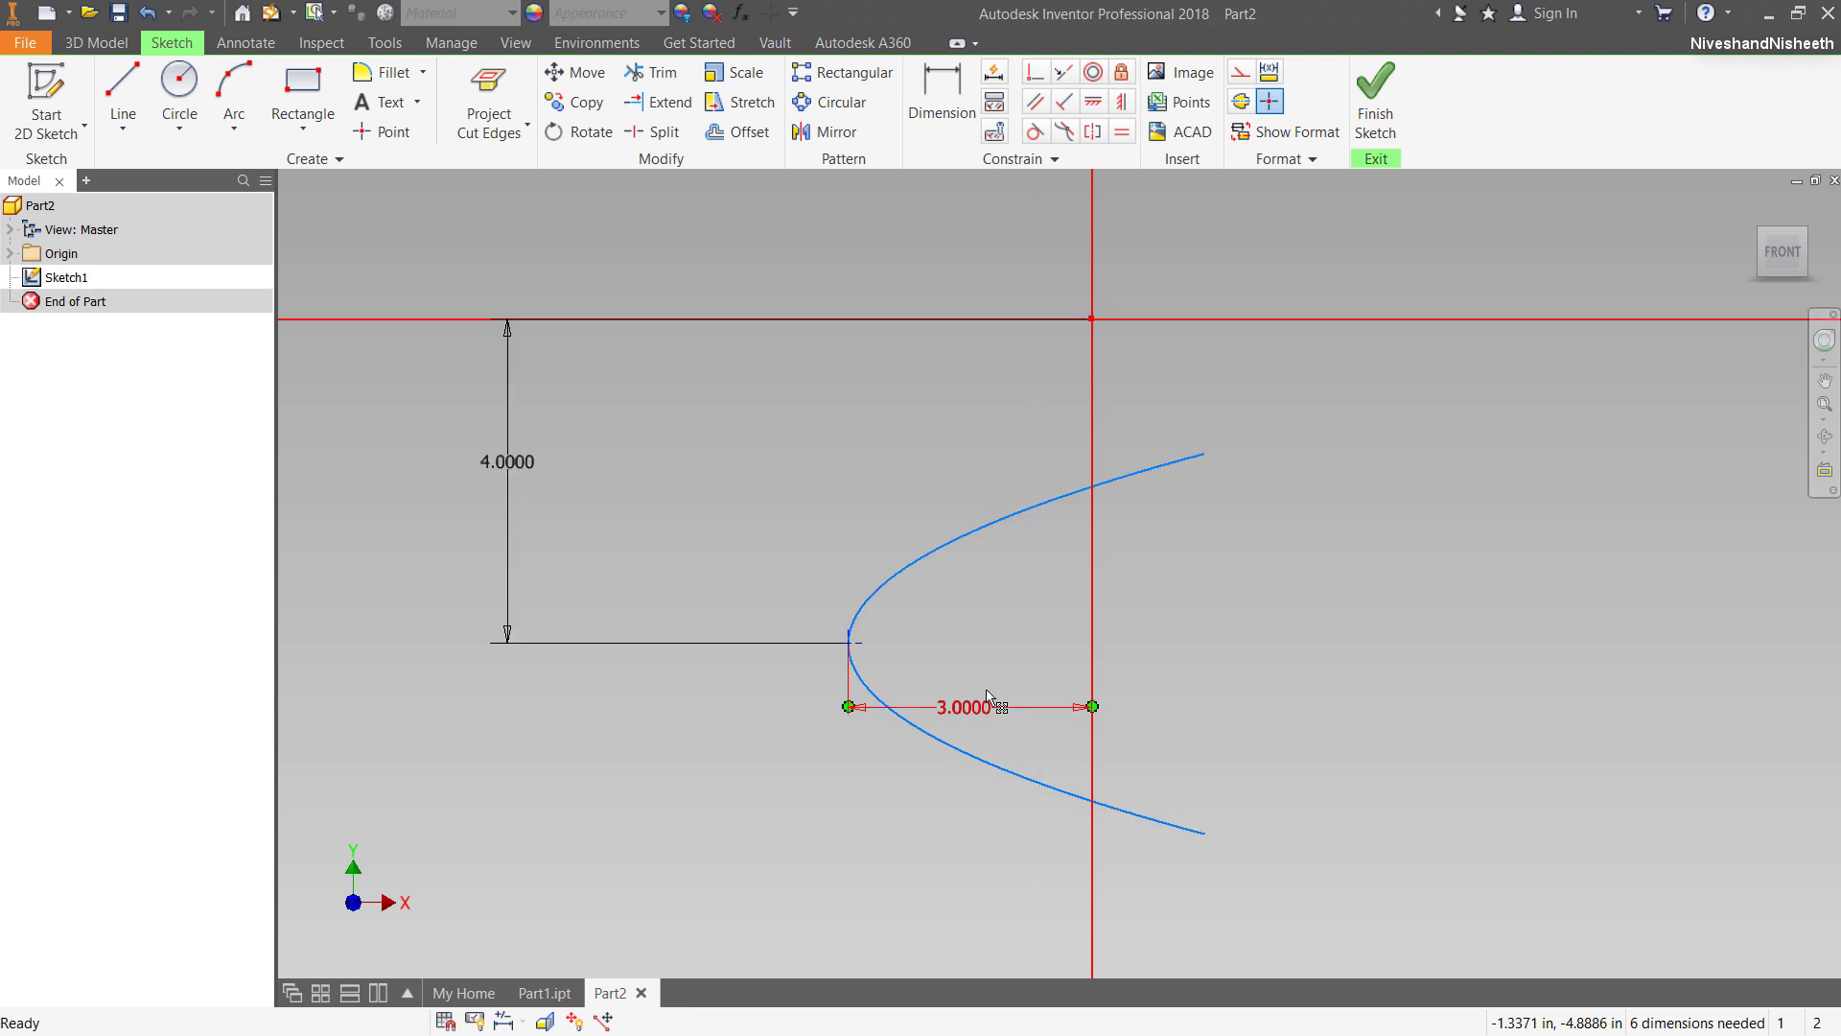
right_click(796, 430)
left_click(802, 497)
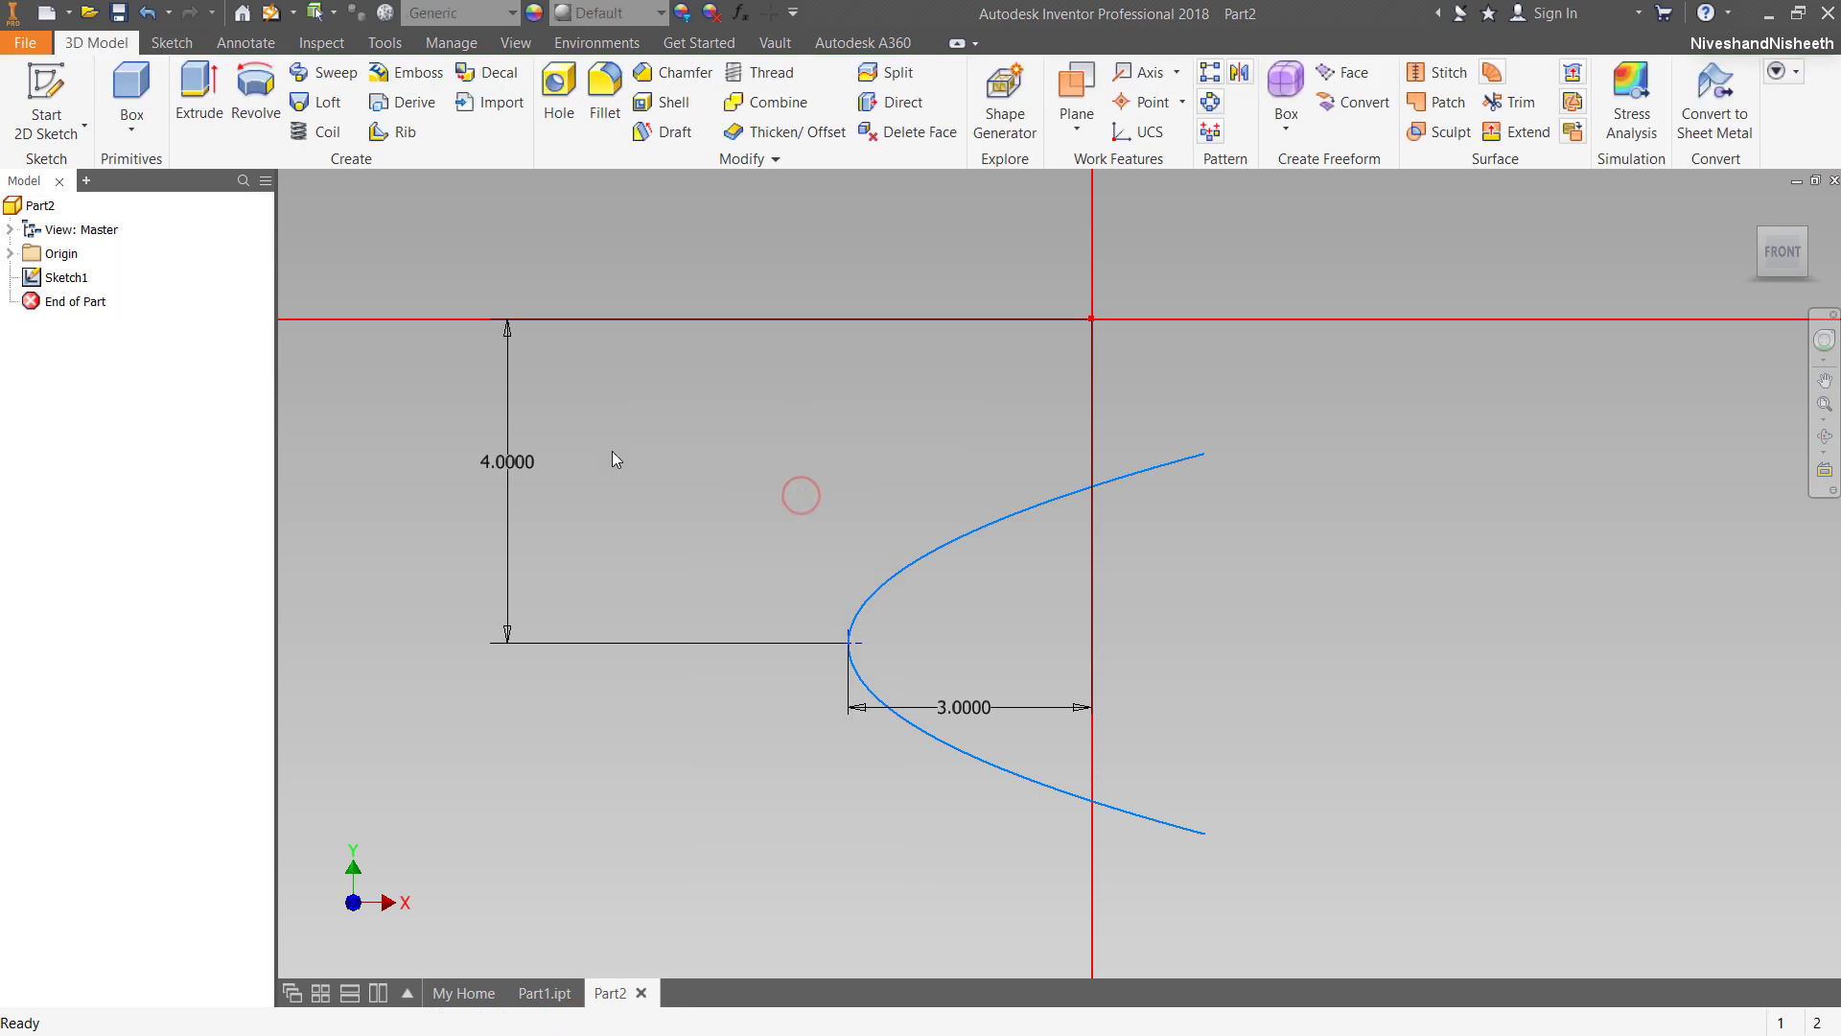
left_click(118, 12)
left_click(1302, 758)
left_click(921, 556)
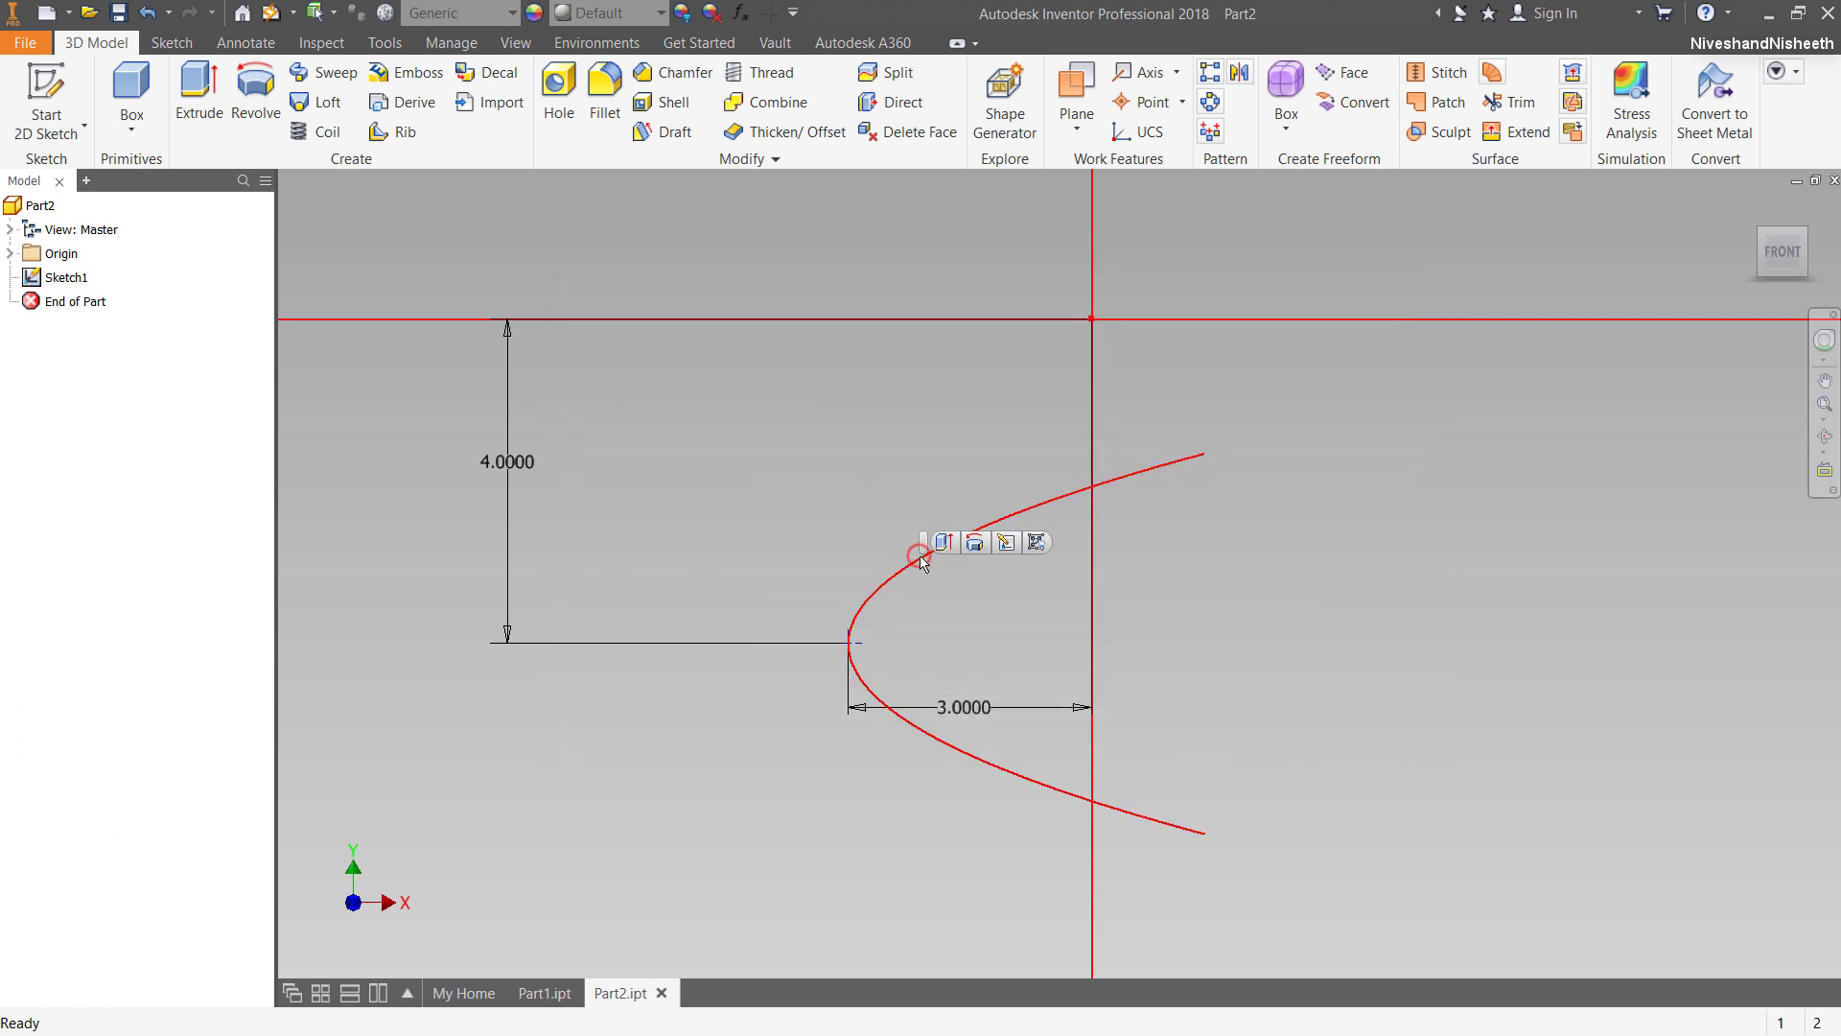
left_click(1006, 543)
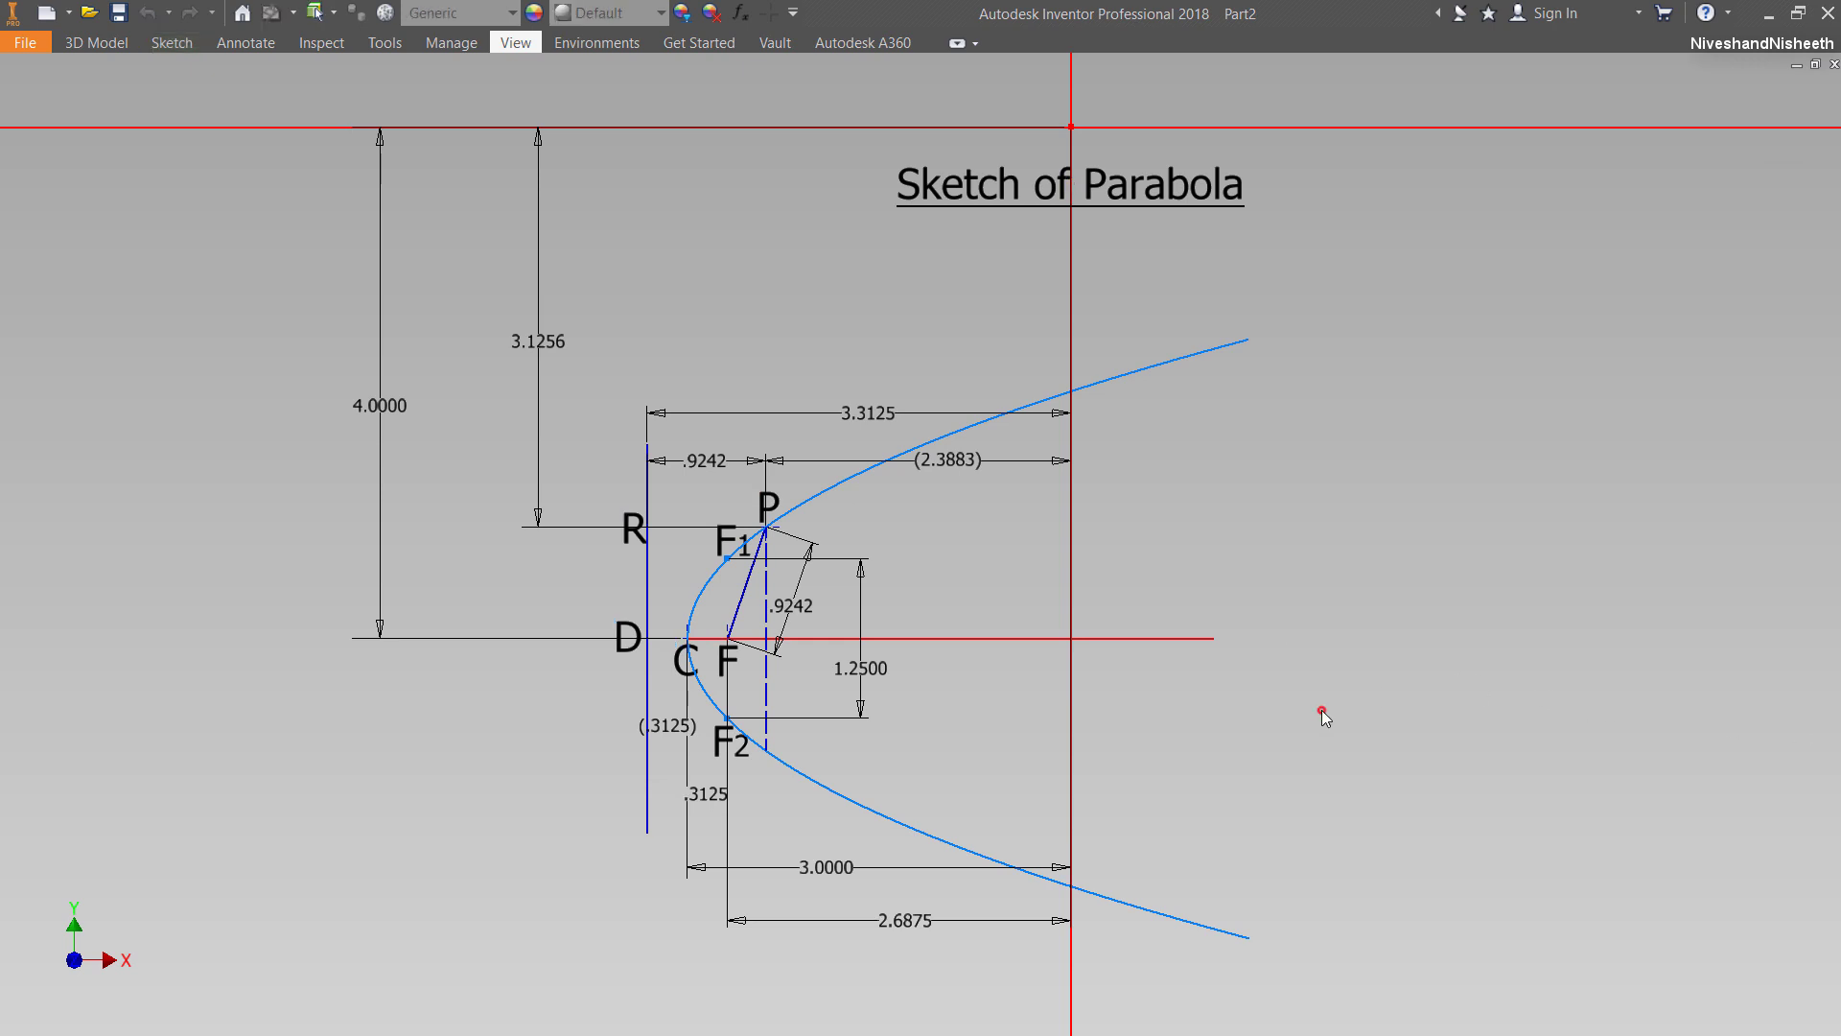
Turn off the Clean Screen display and open the labelled parabola sketch in Part2 for editing.
left_click(516, 42)
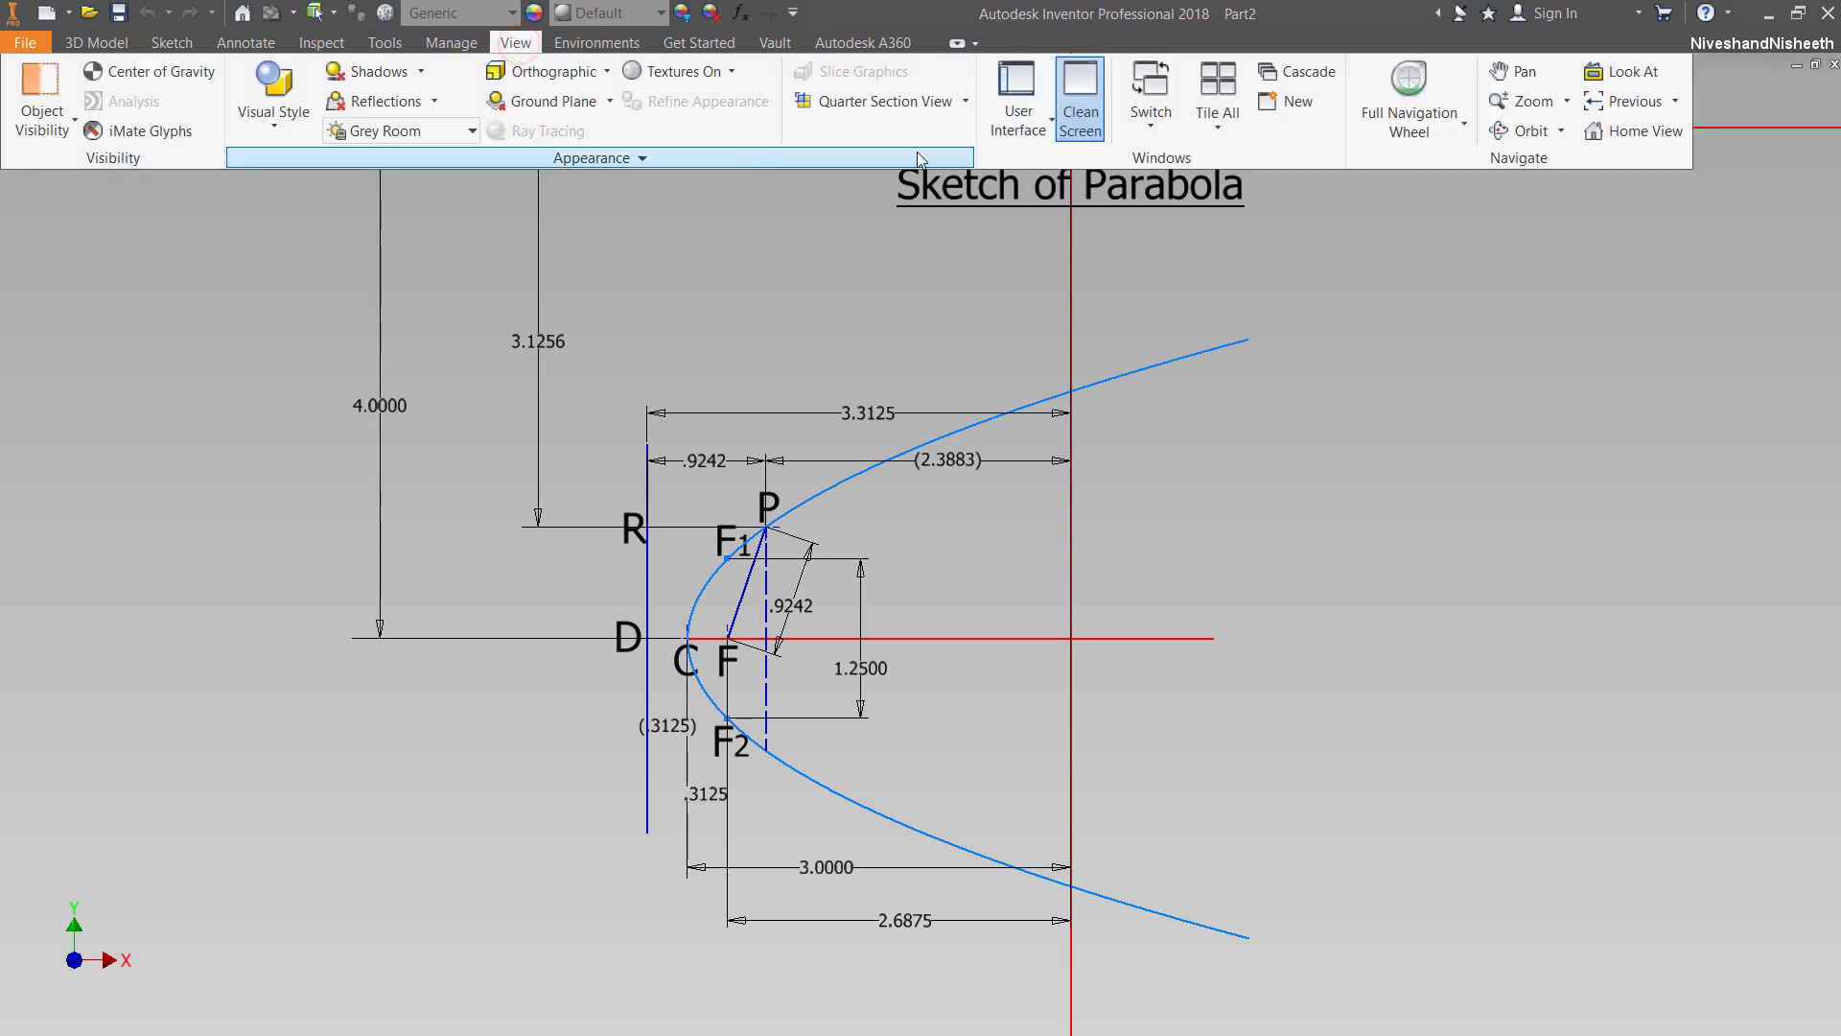
left_click(1081, 101)
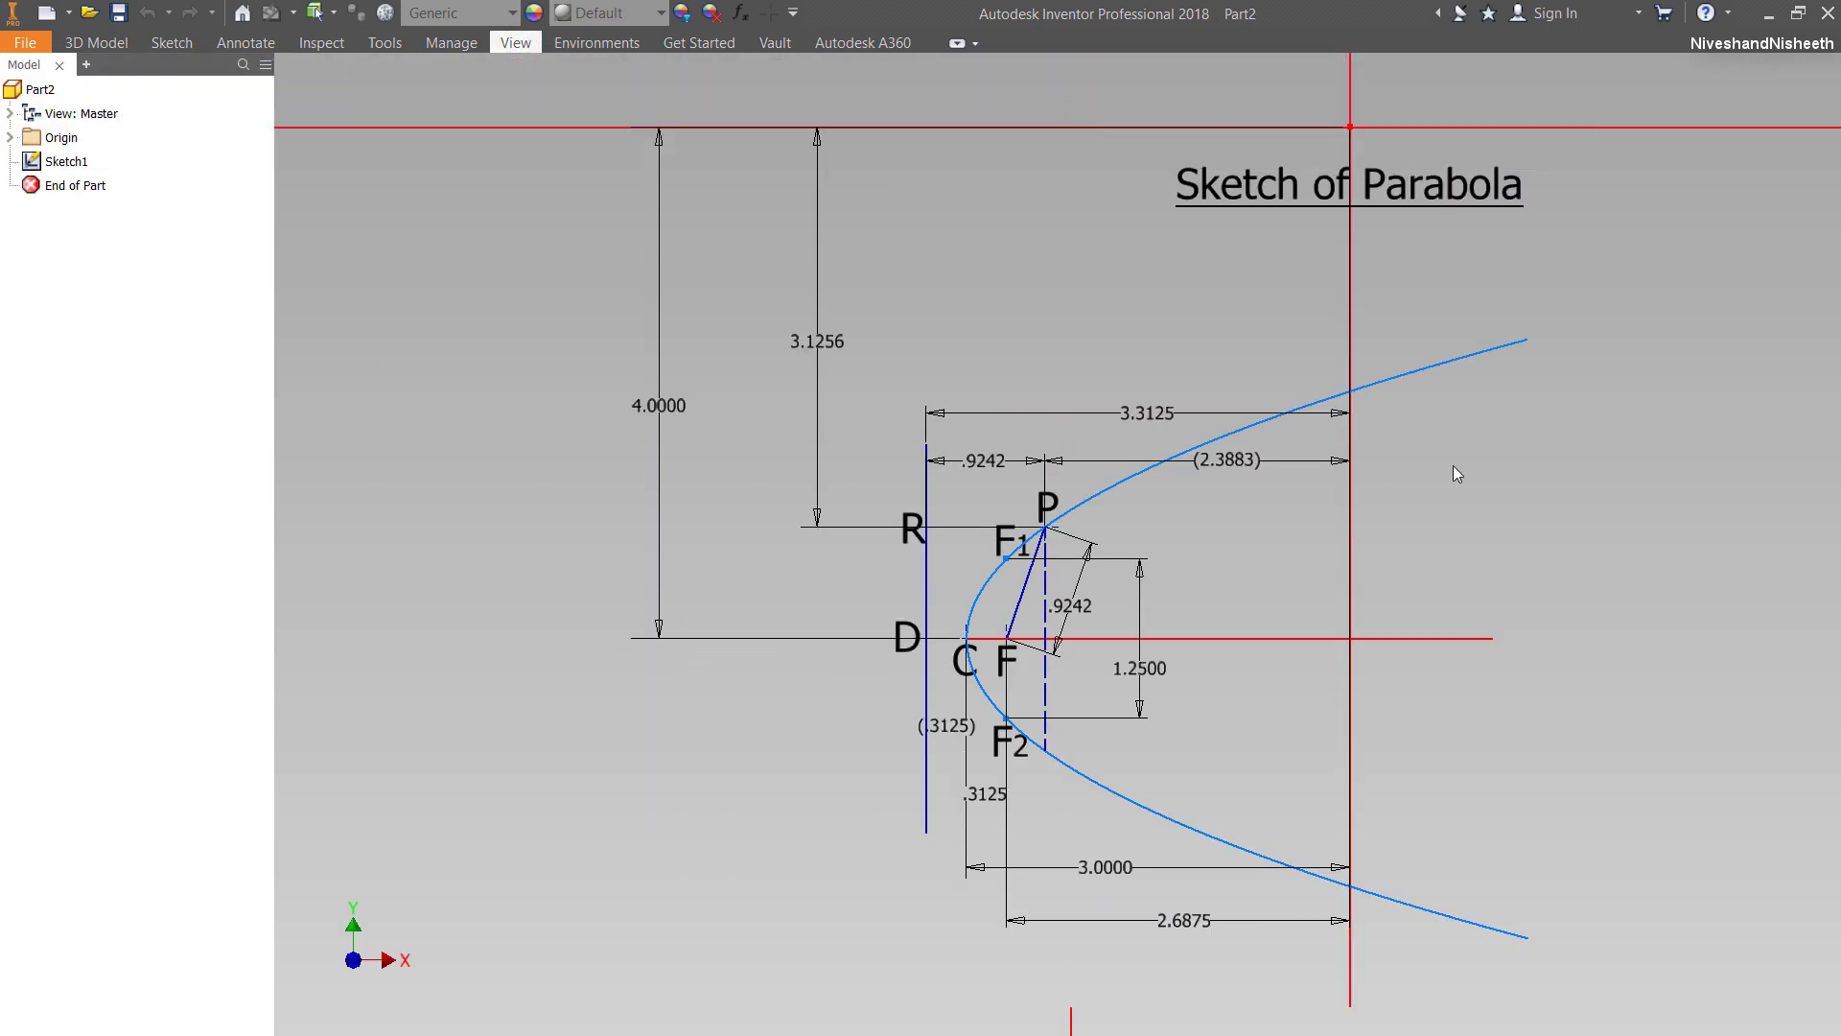
left_click(120, 41)
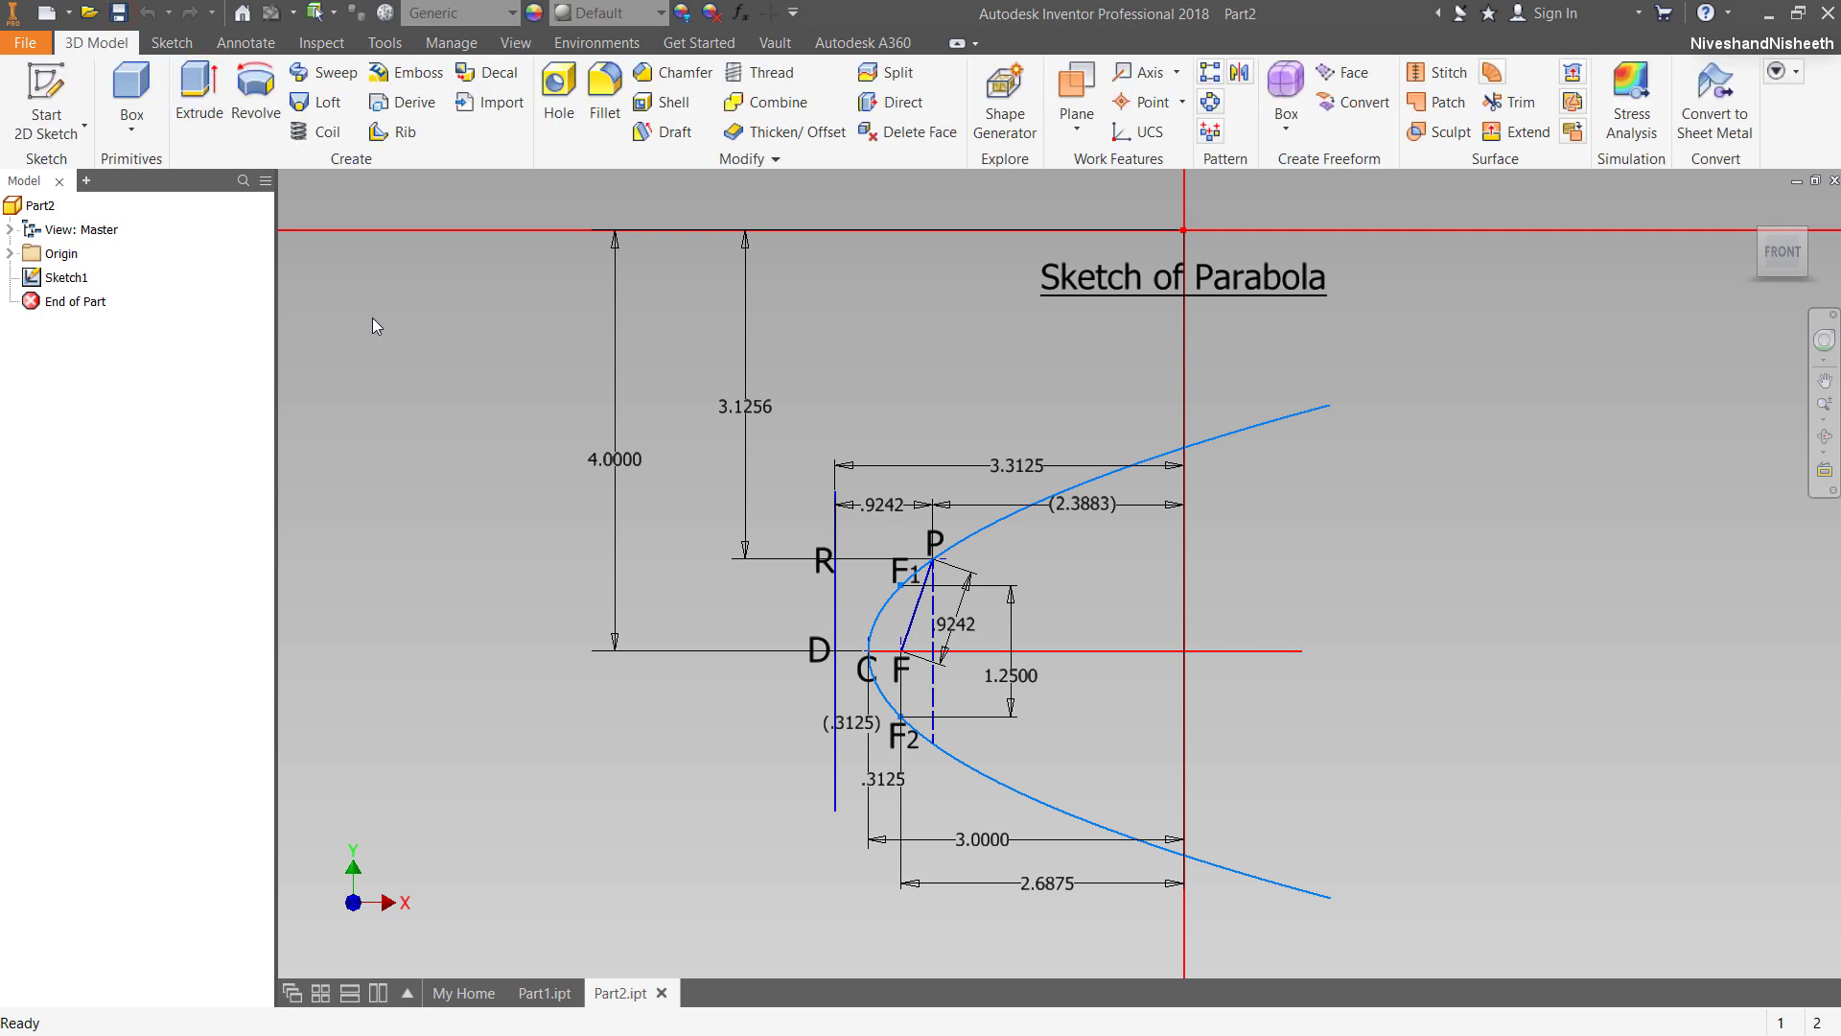
left_click(1266, 423)
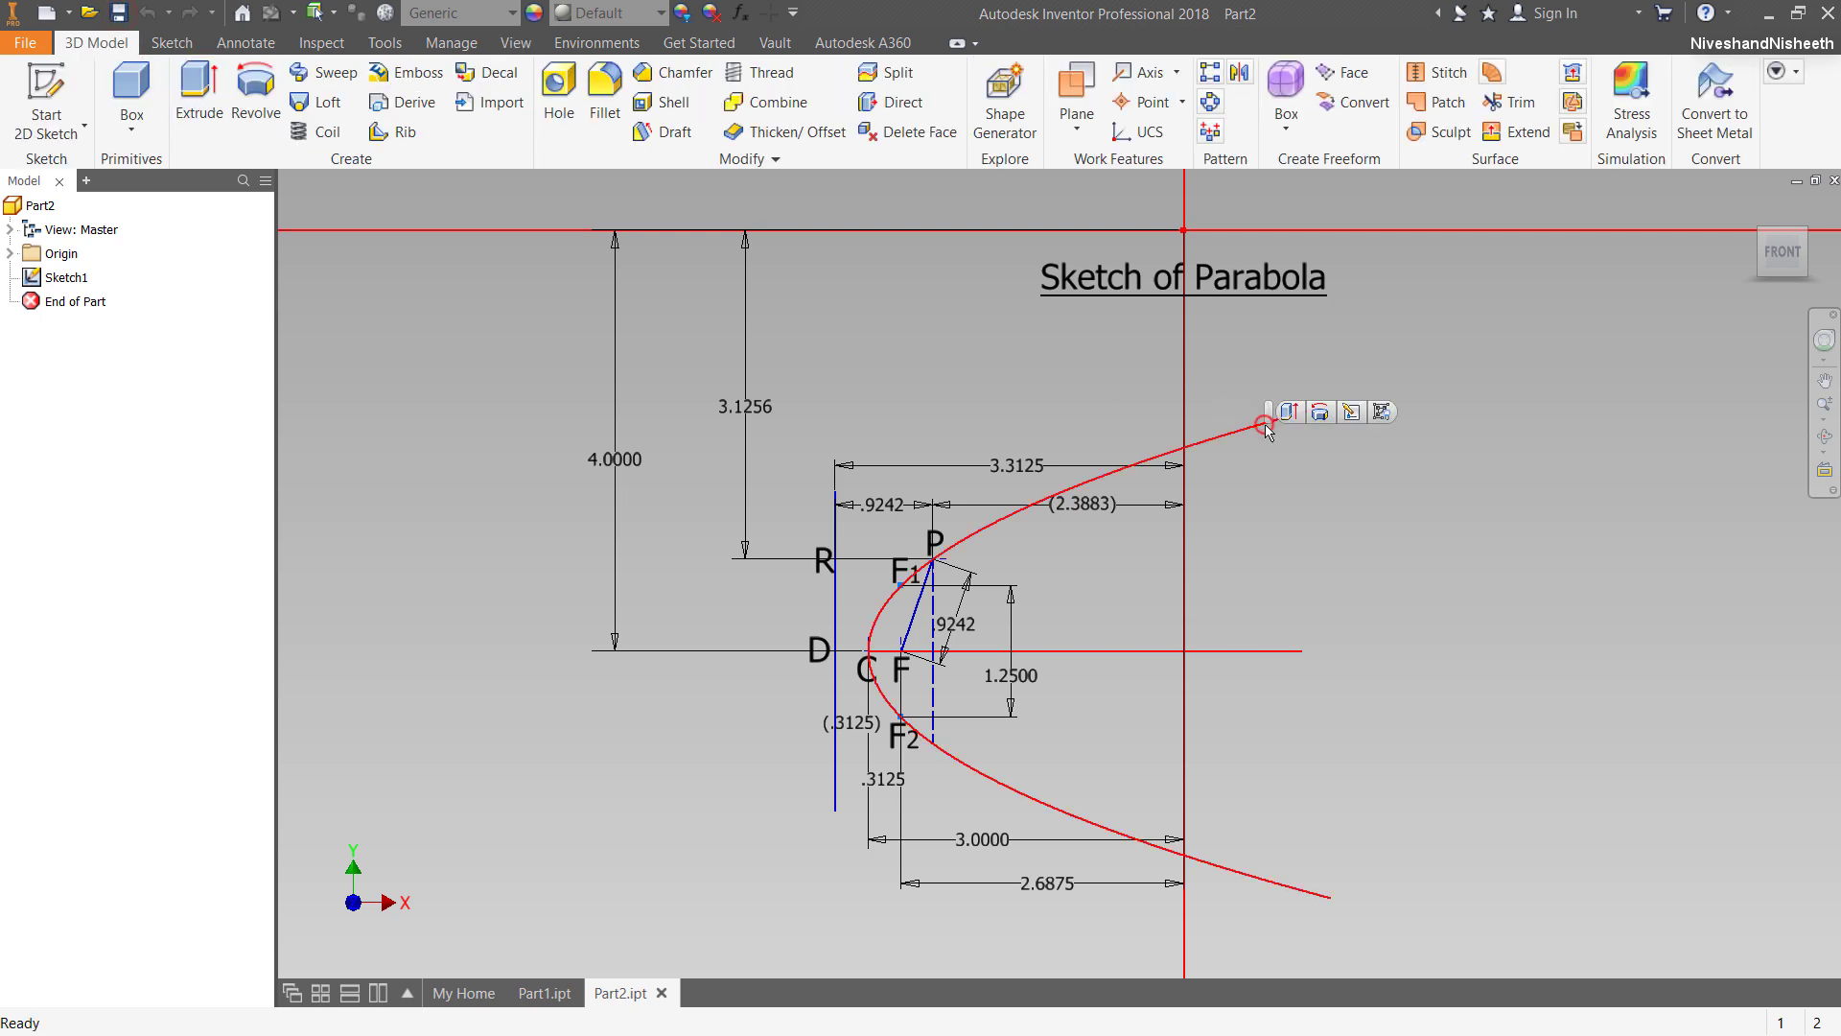
left_click(1353, 413)
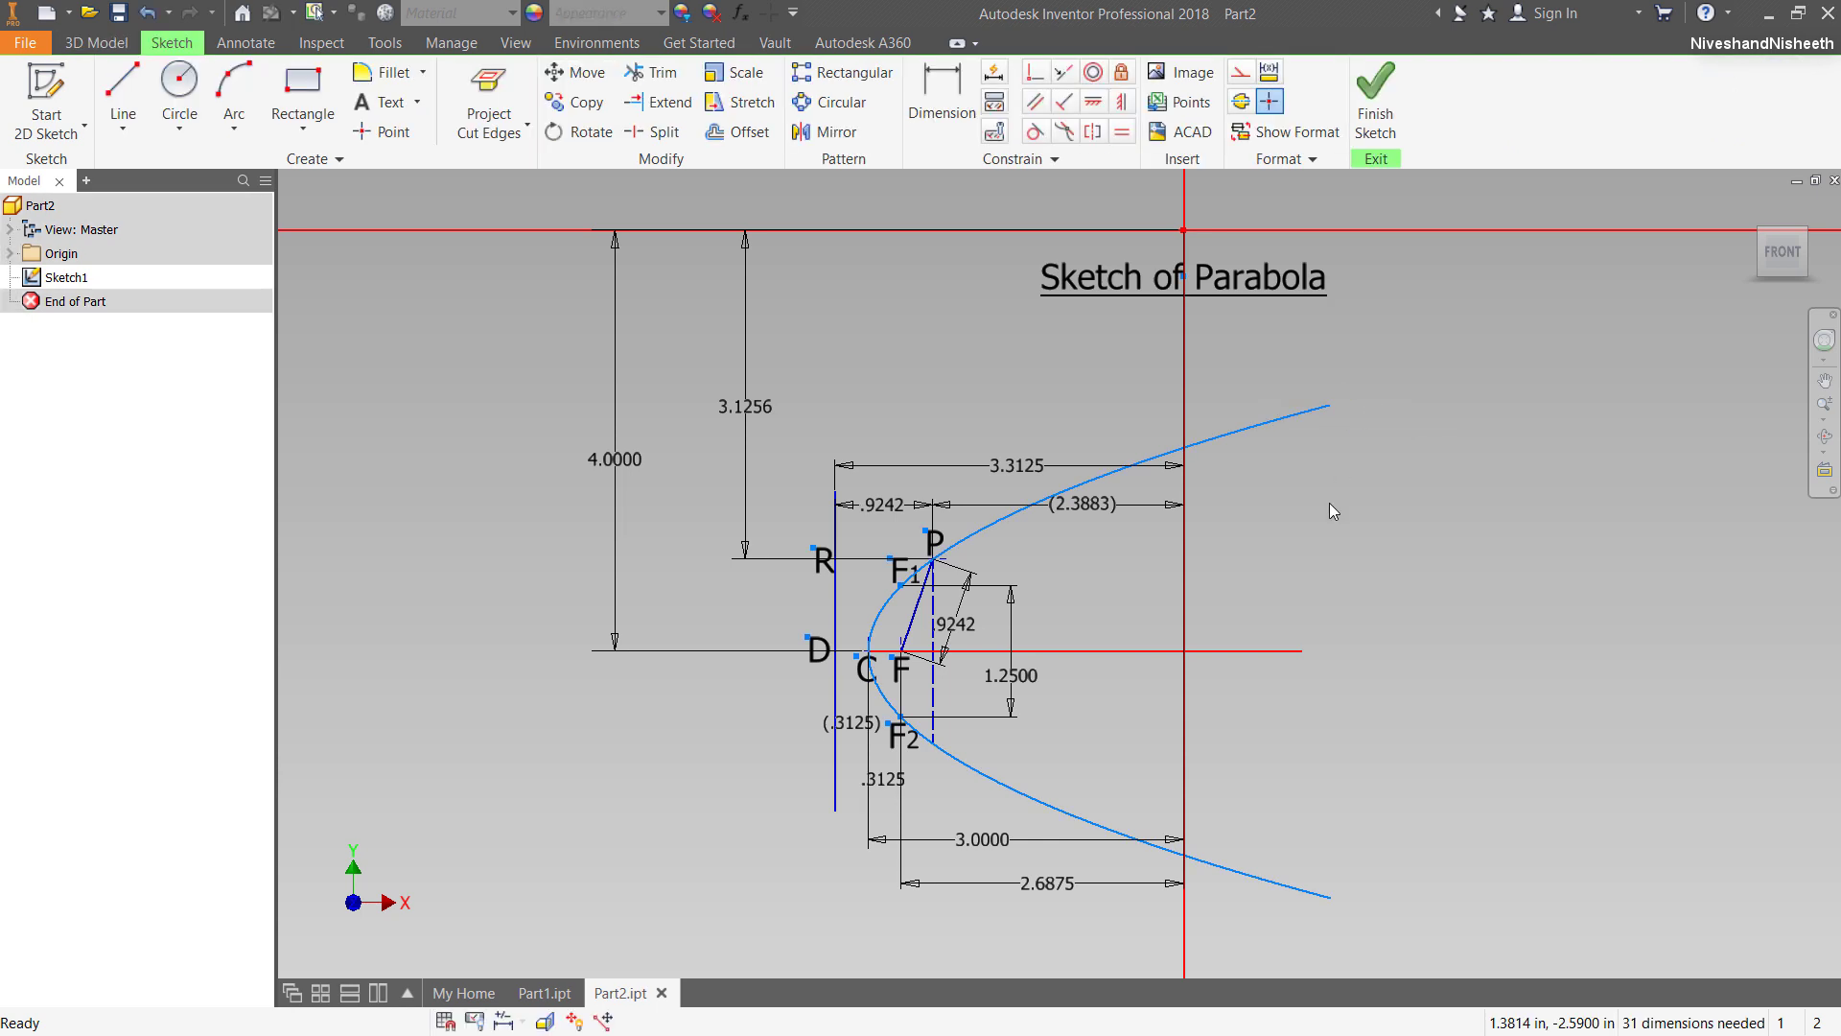
left_click(849, 359)
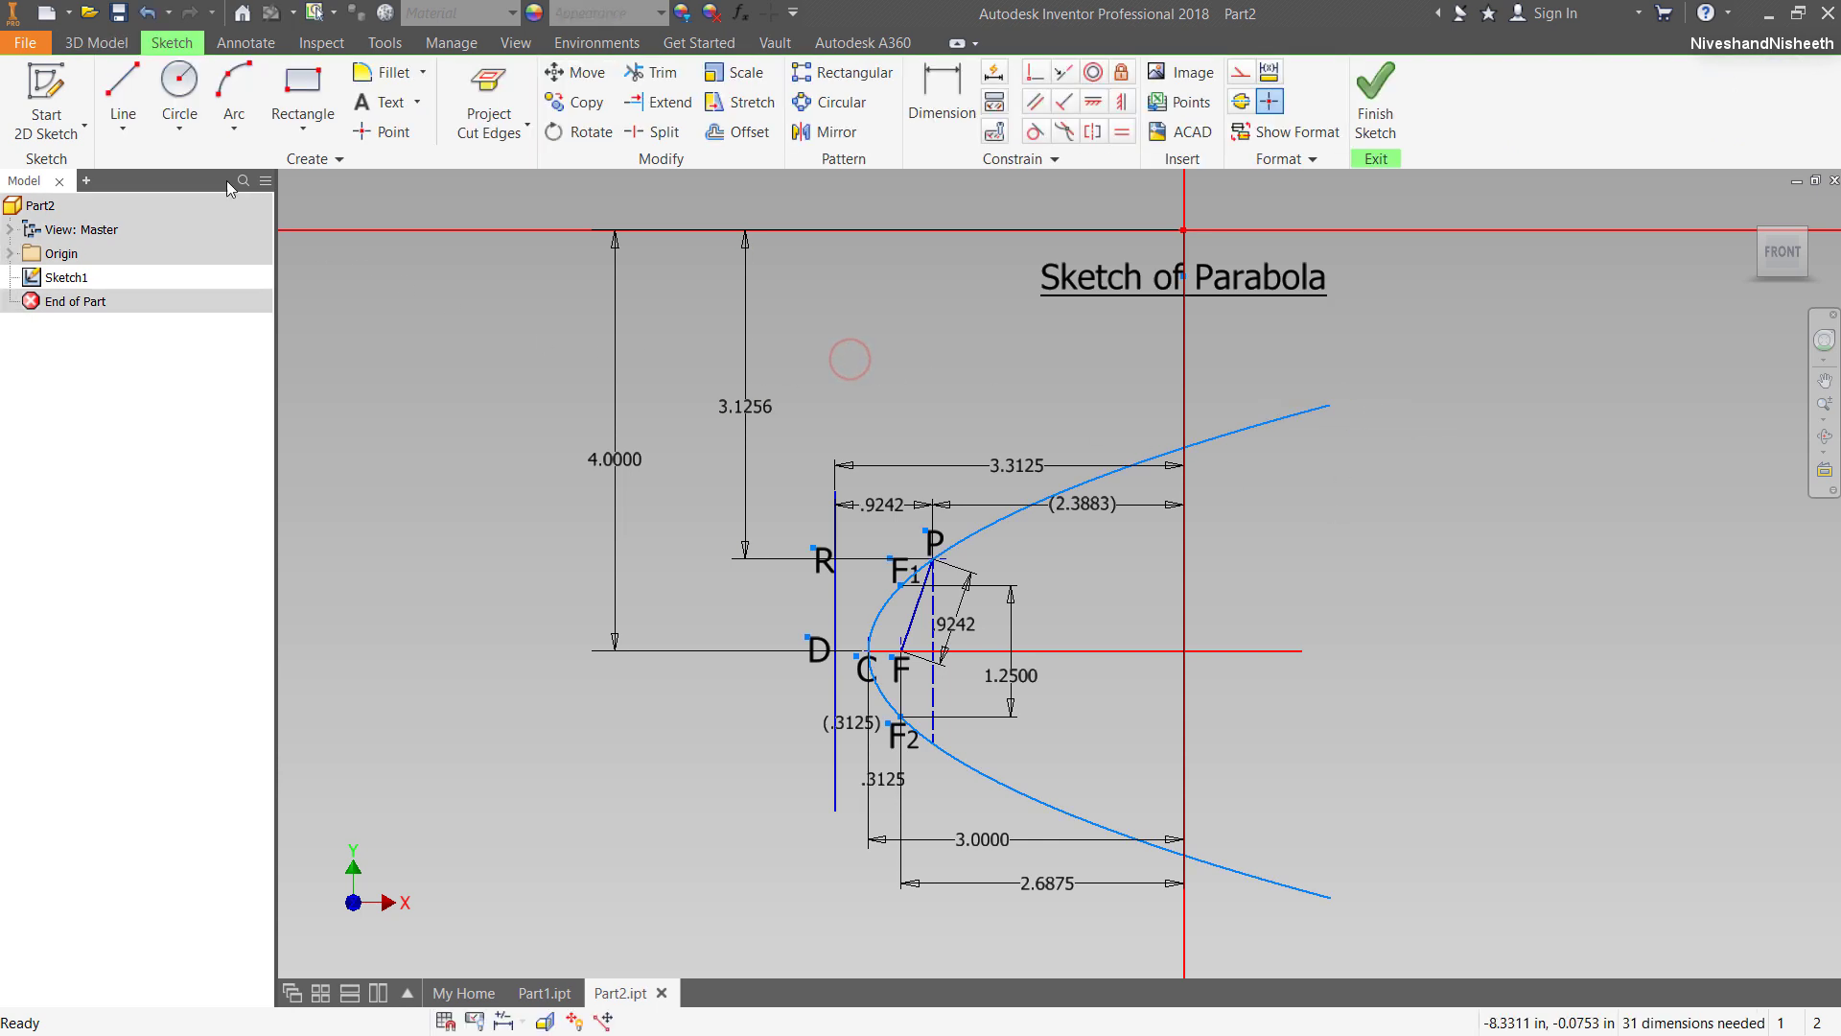
Create a new part from the English Standard (in).ipt template and start a 2D sketch on the XY plane, seen from the front.
left_click(45, 14)
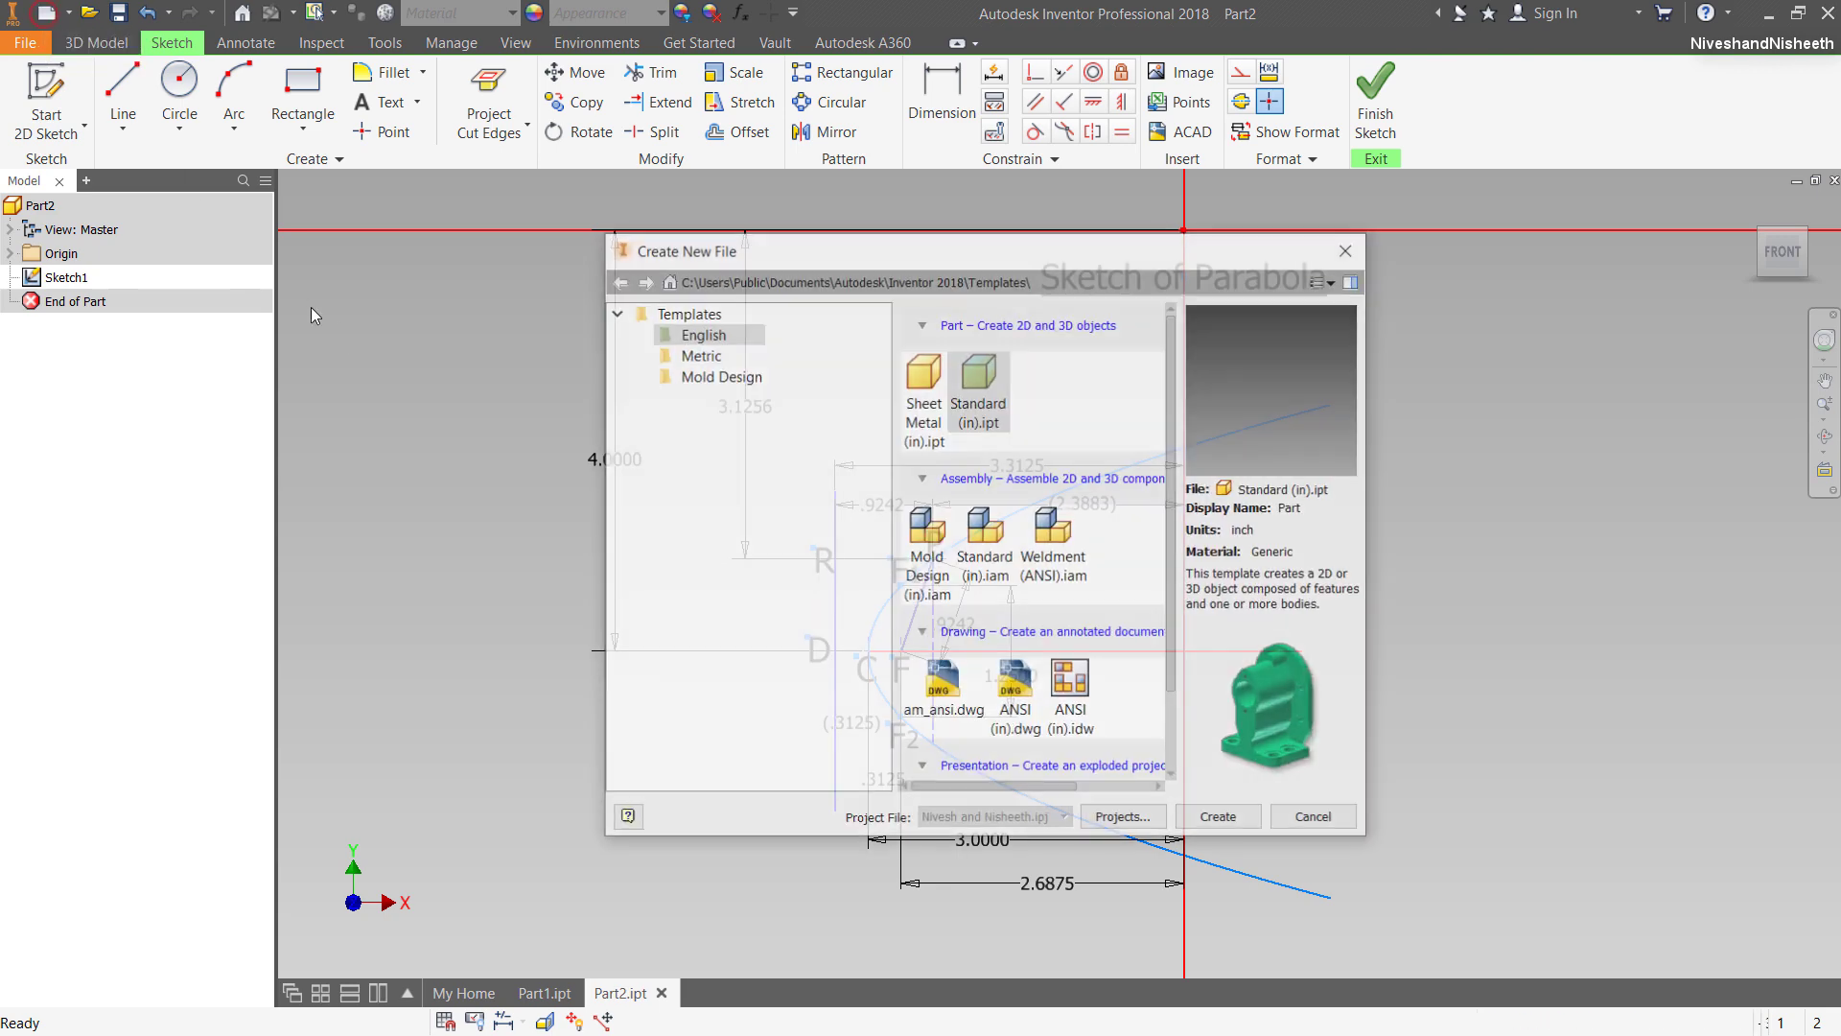
double_click(969, 374)
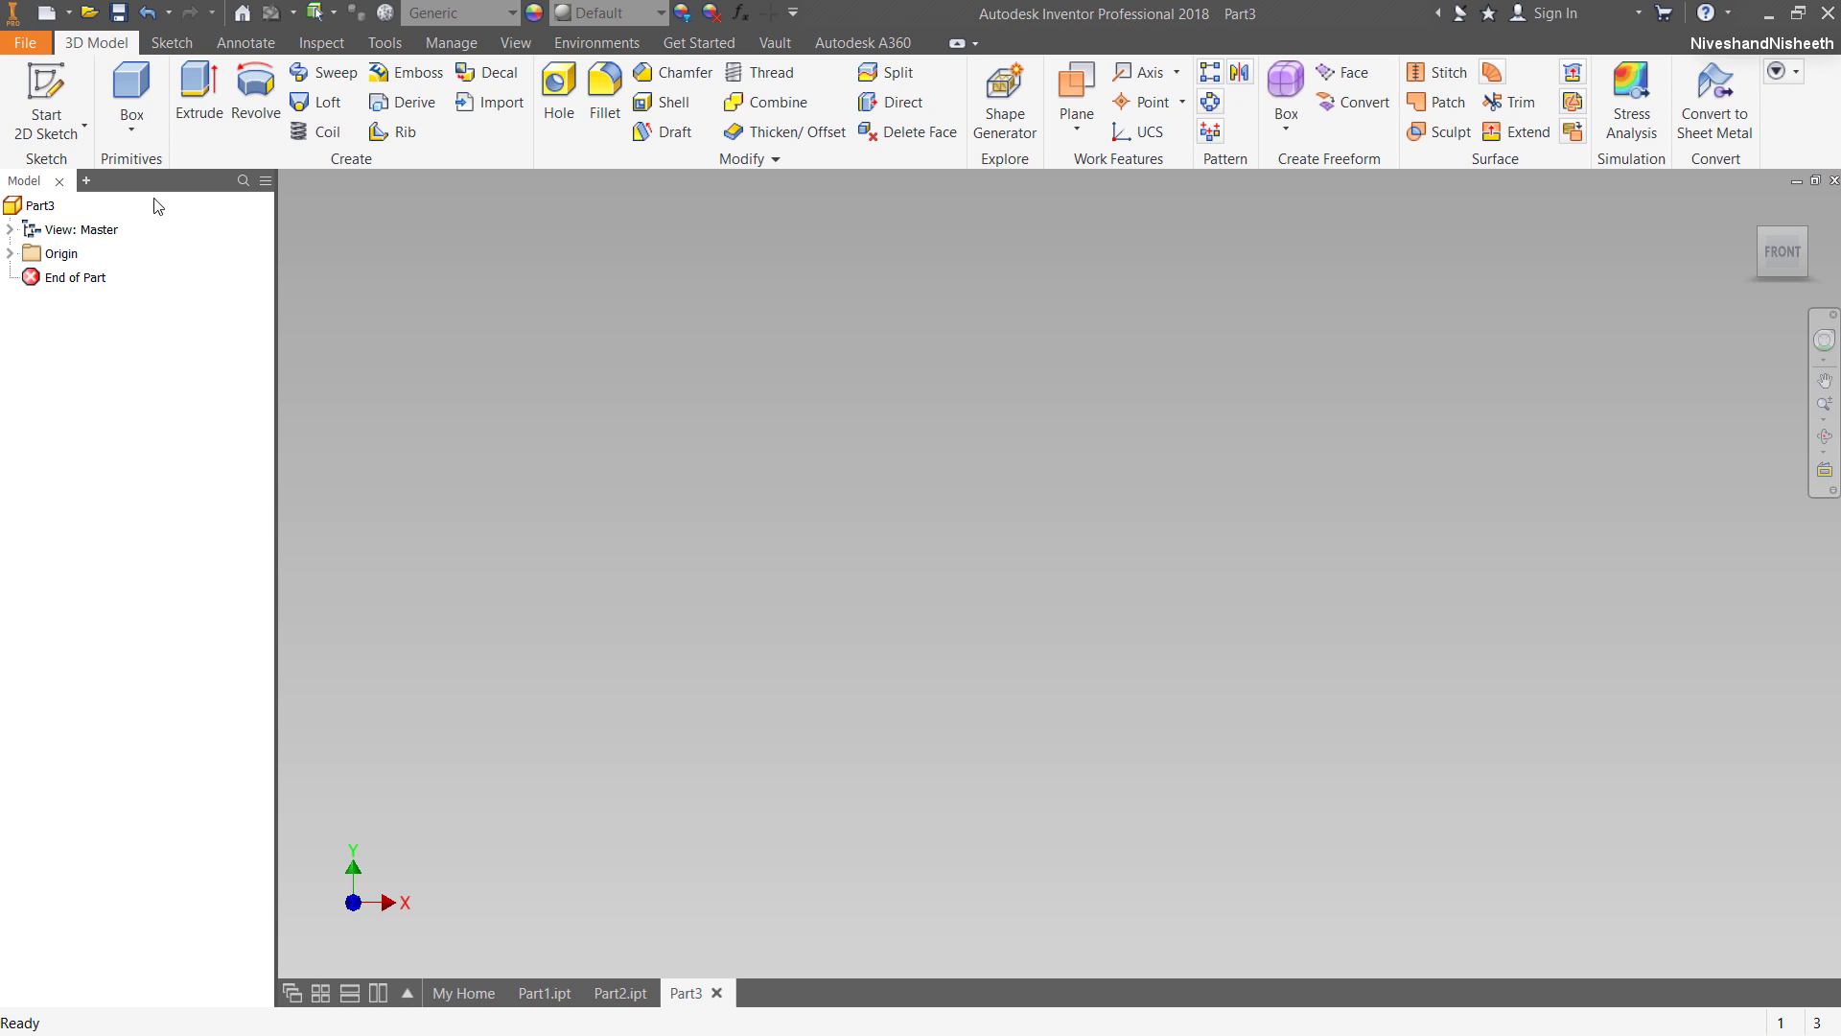
left_click(46, 101)
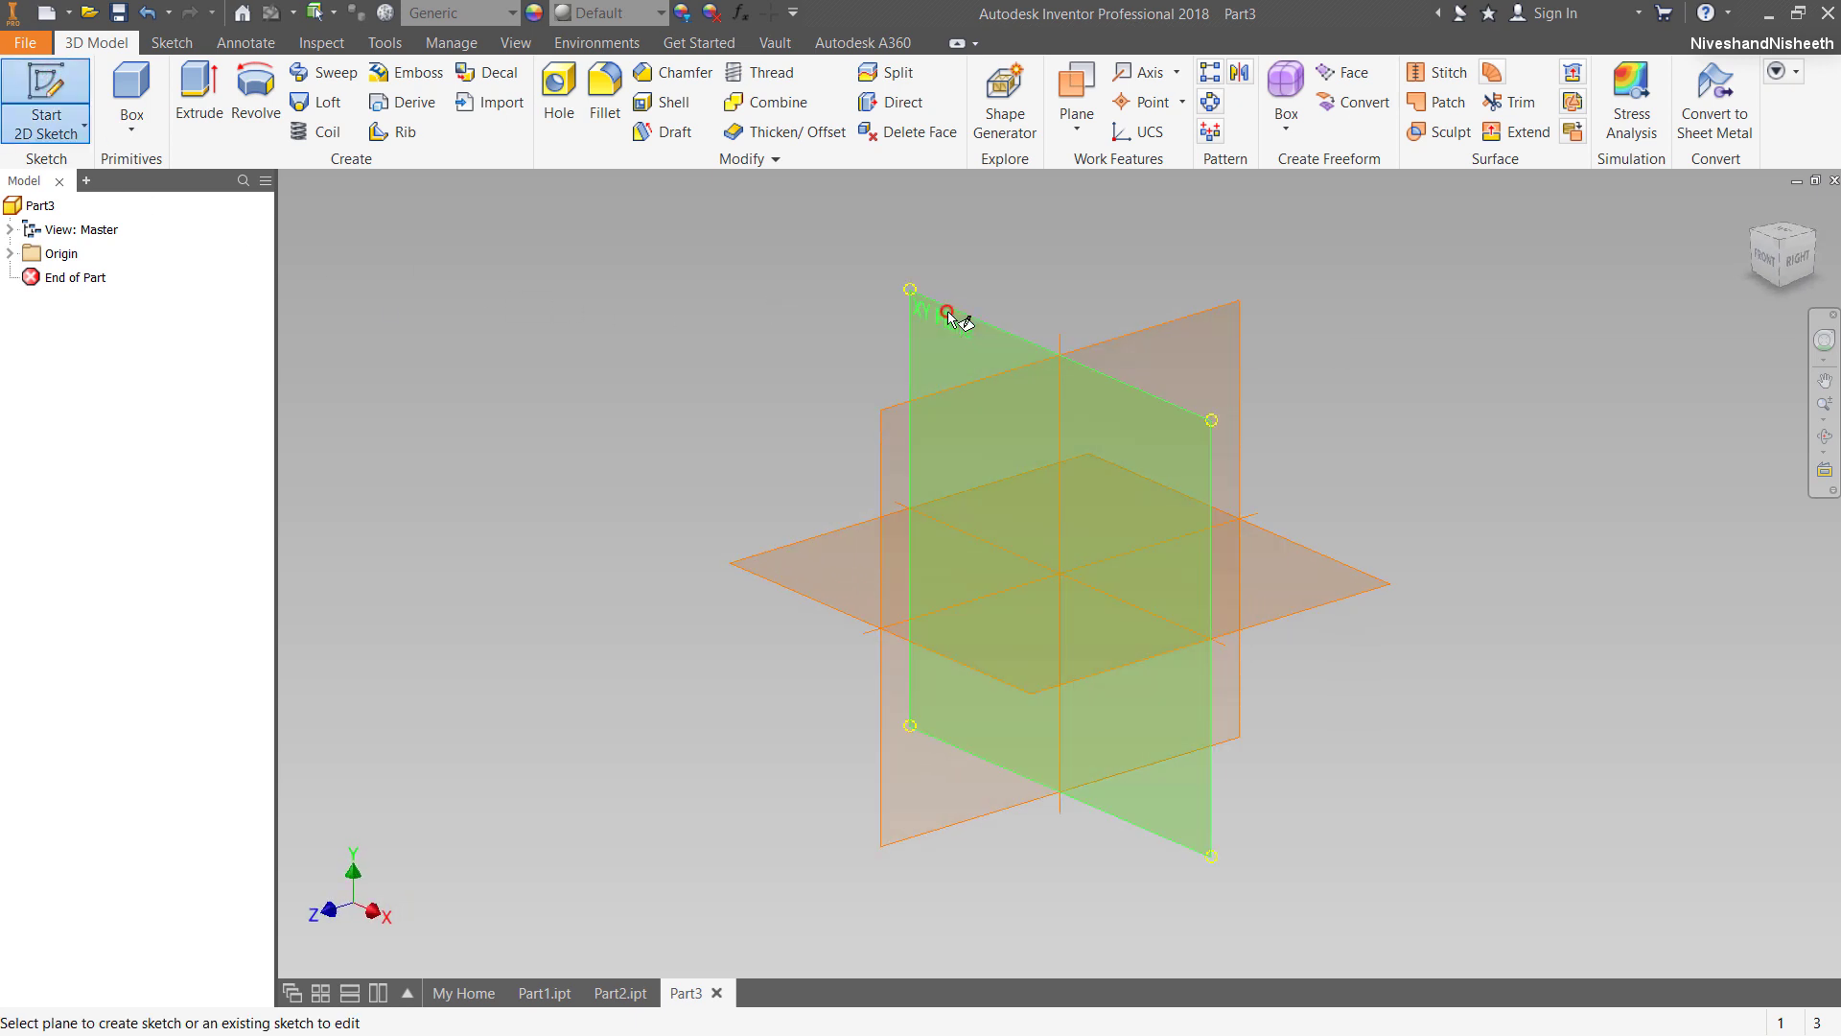
left_click(948, 312)
left_click(1763, 261)
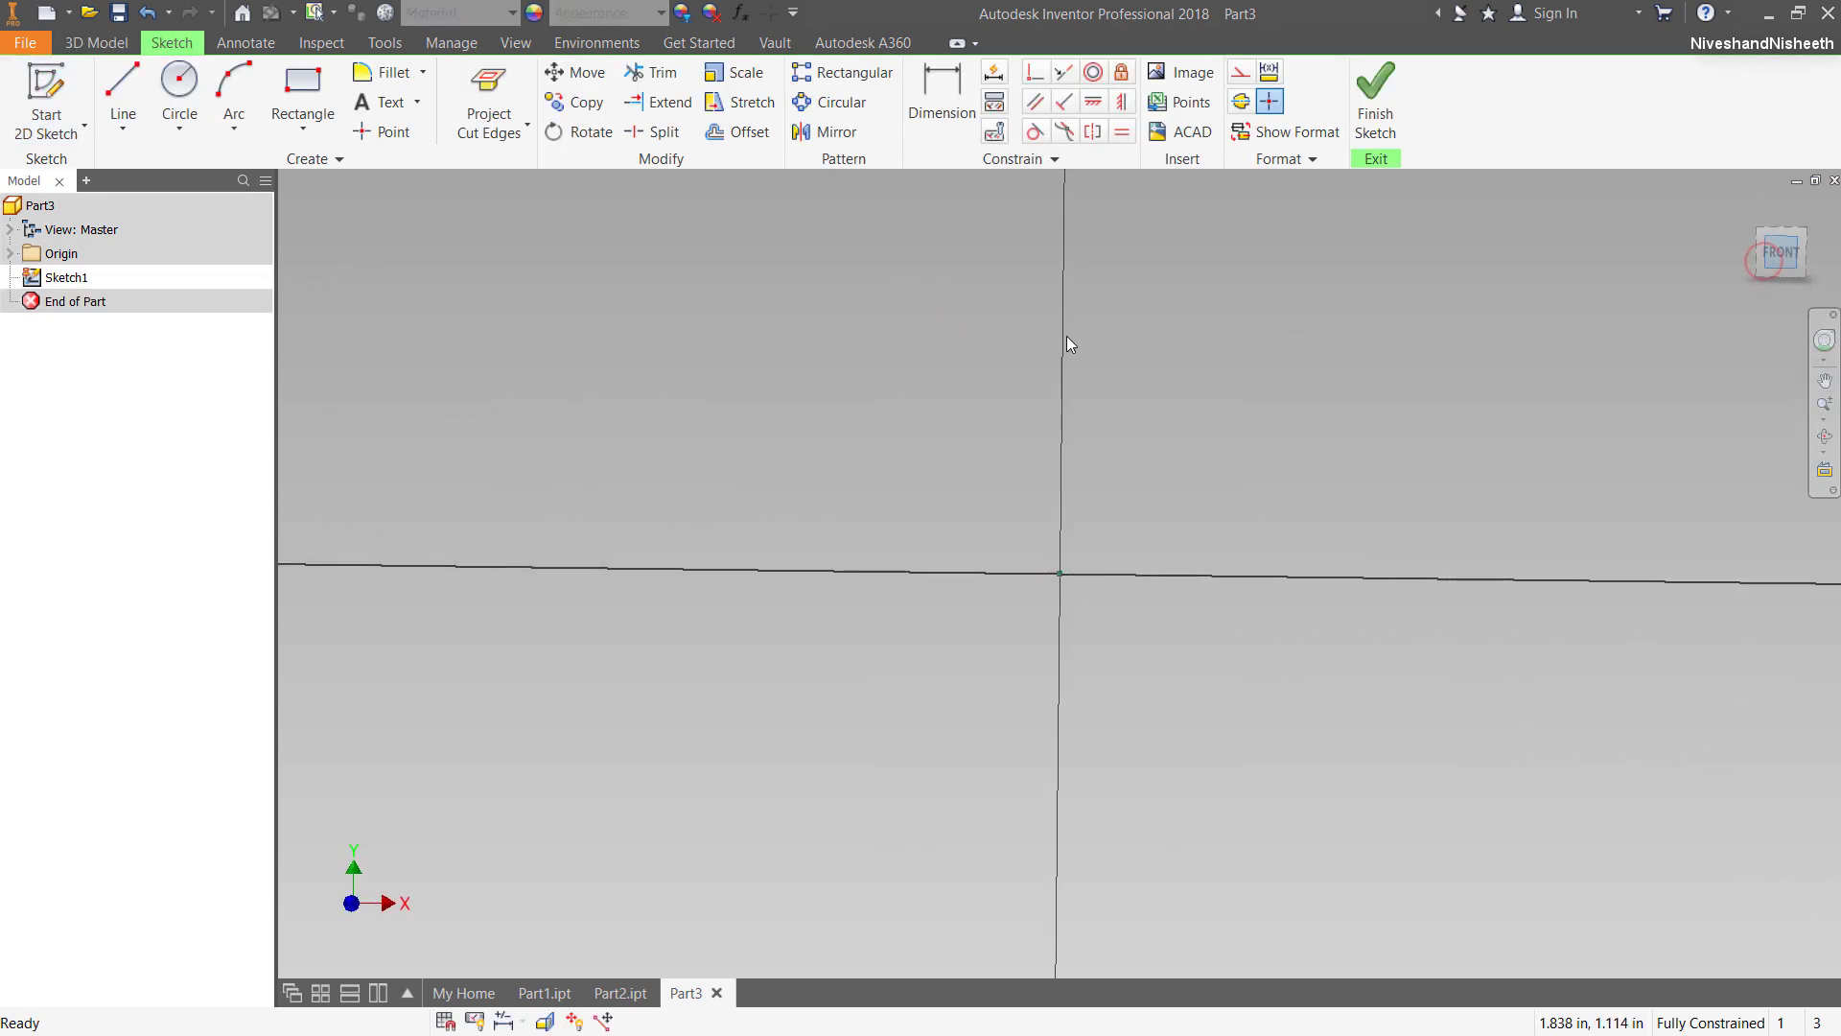
With the line colour set to Red, sketch a vertical line left of the origin and a horizontal line crossing it.
left_click(125, 91)
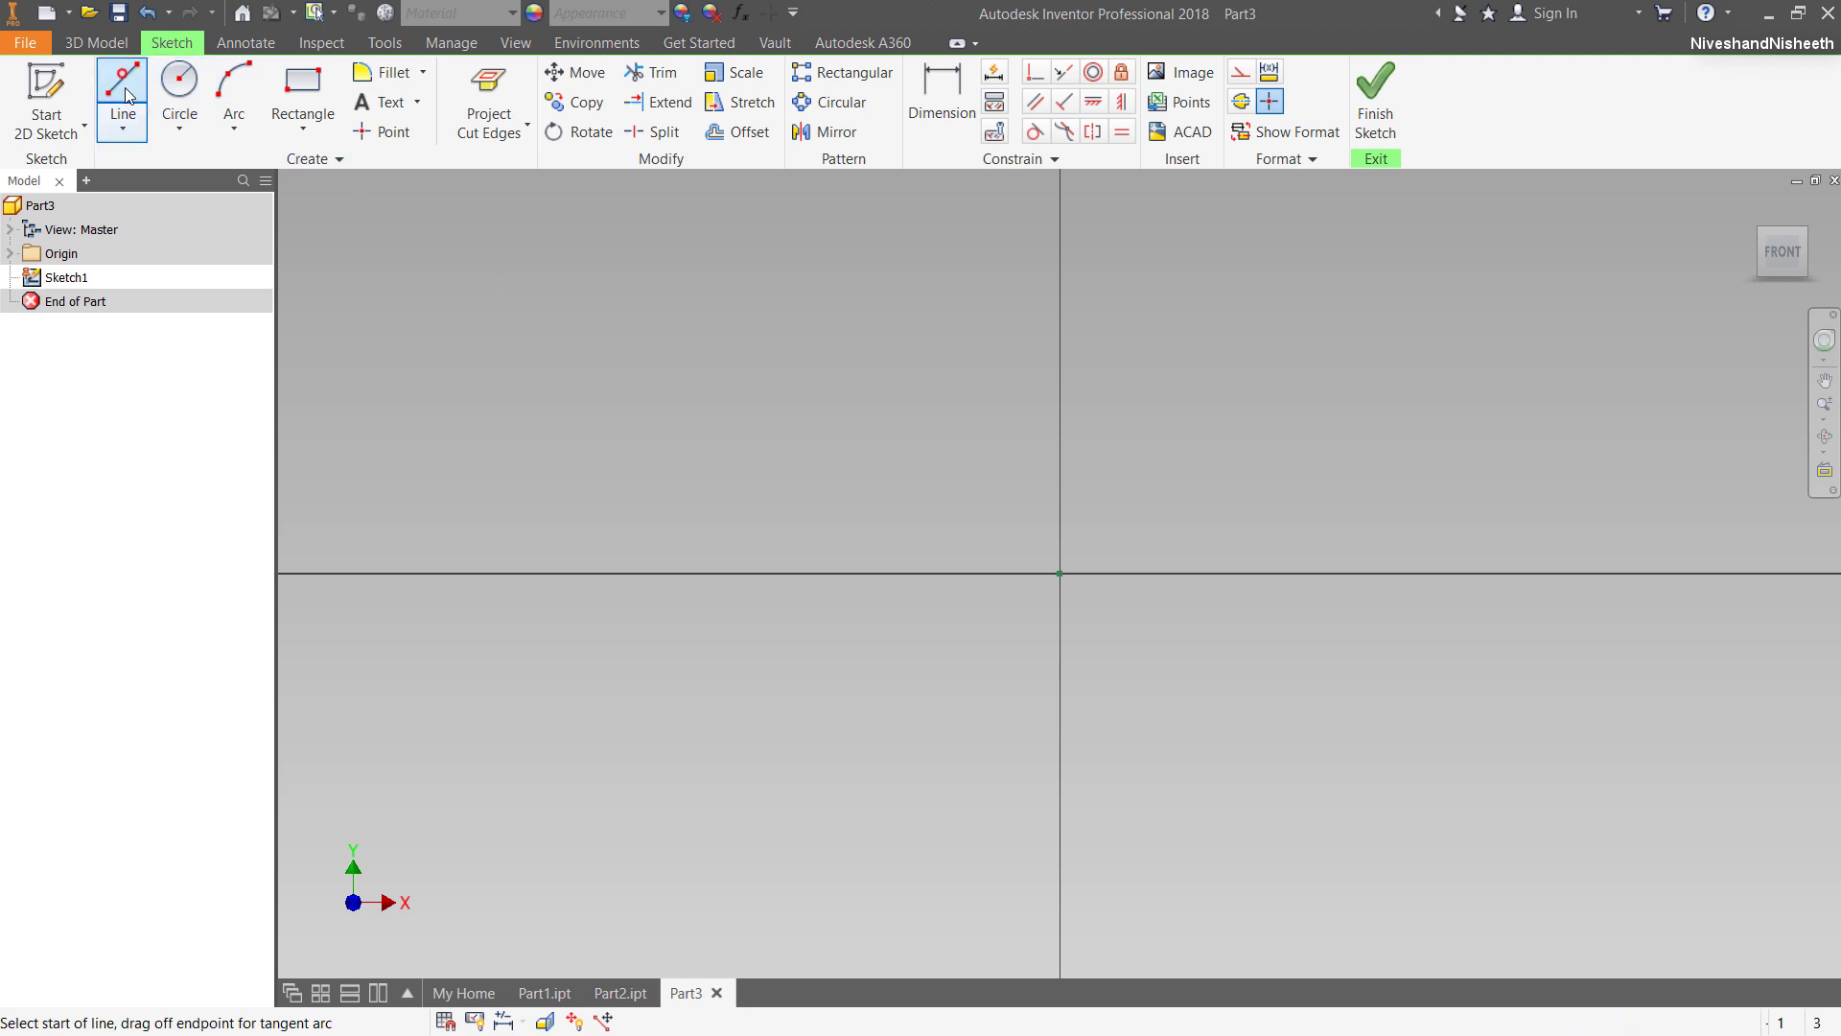
left_click(1273, 160)
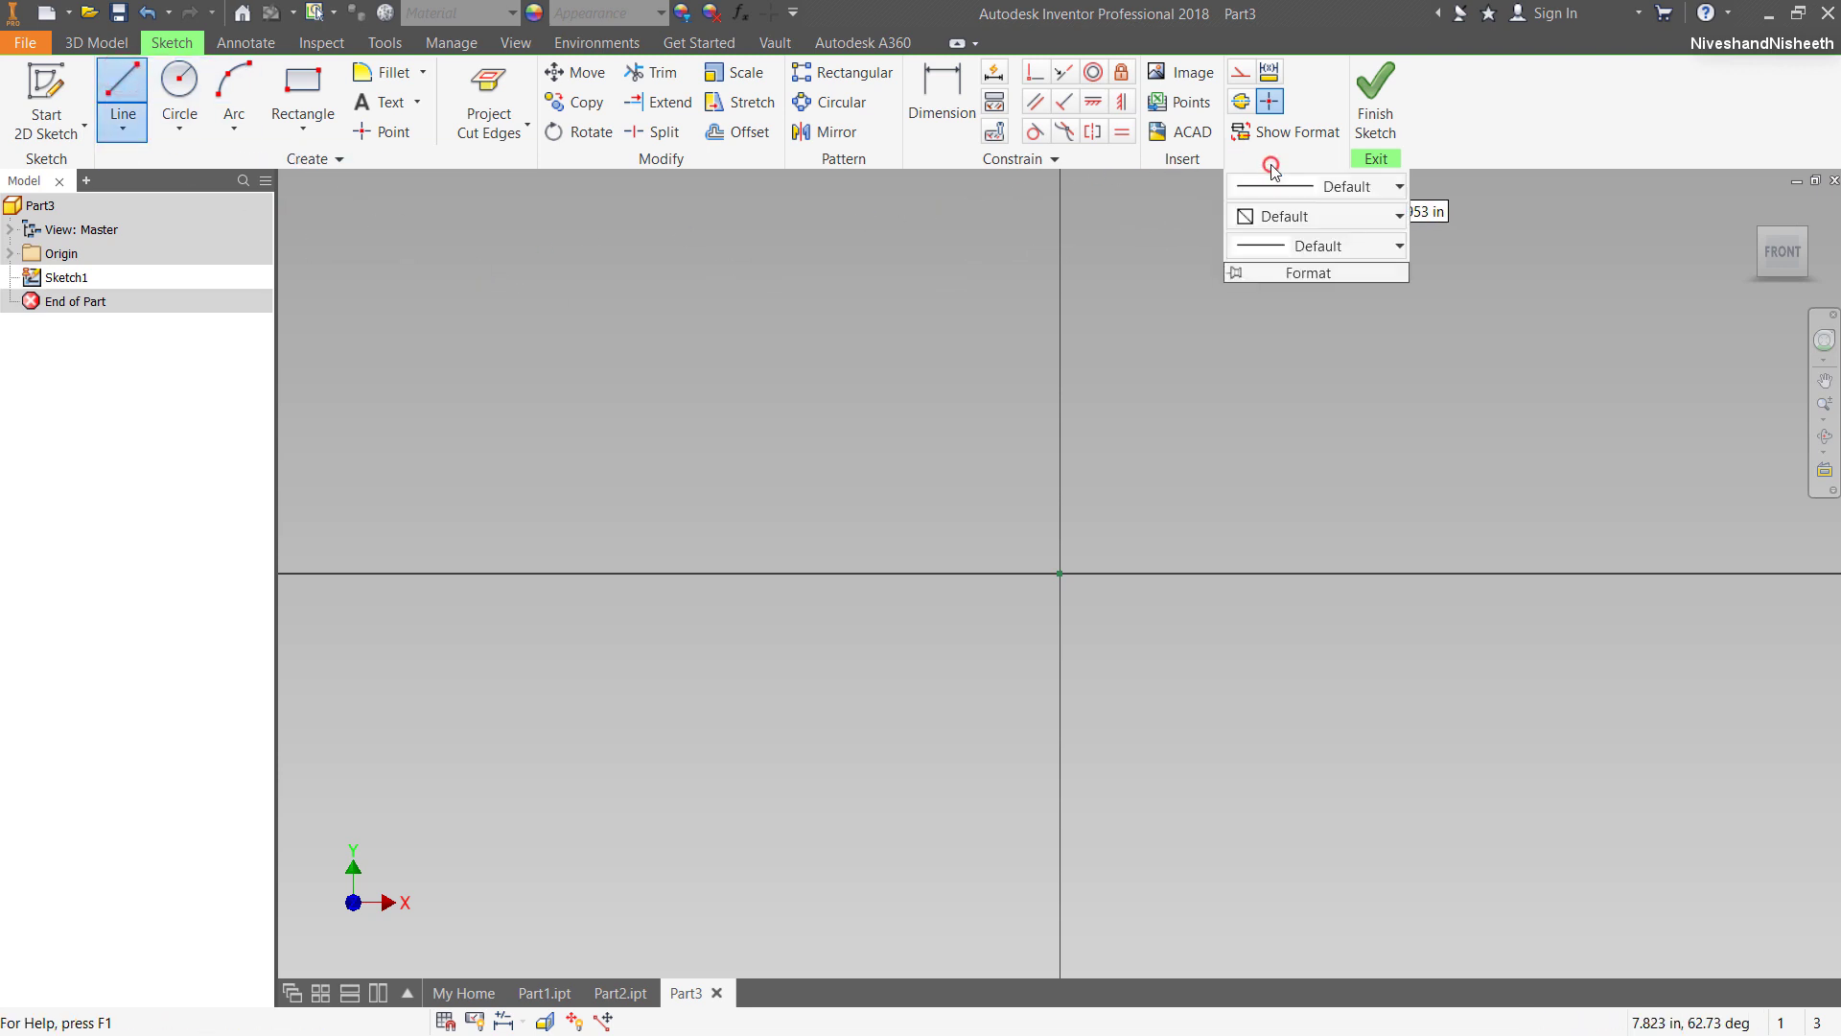
left_click(1287, 214)
left_click(1259, 296)
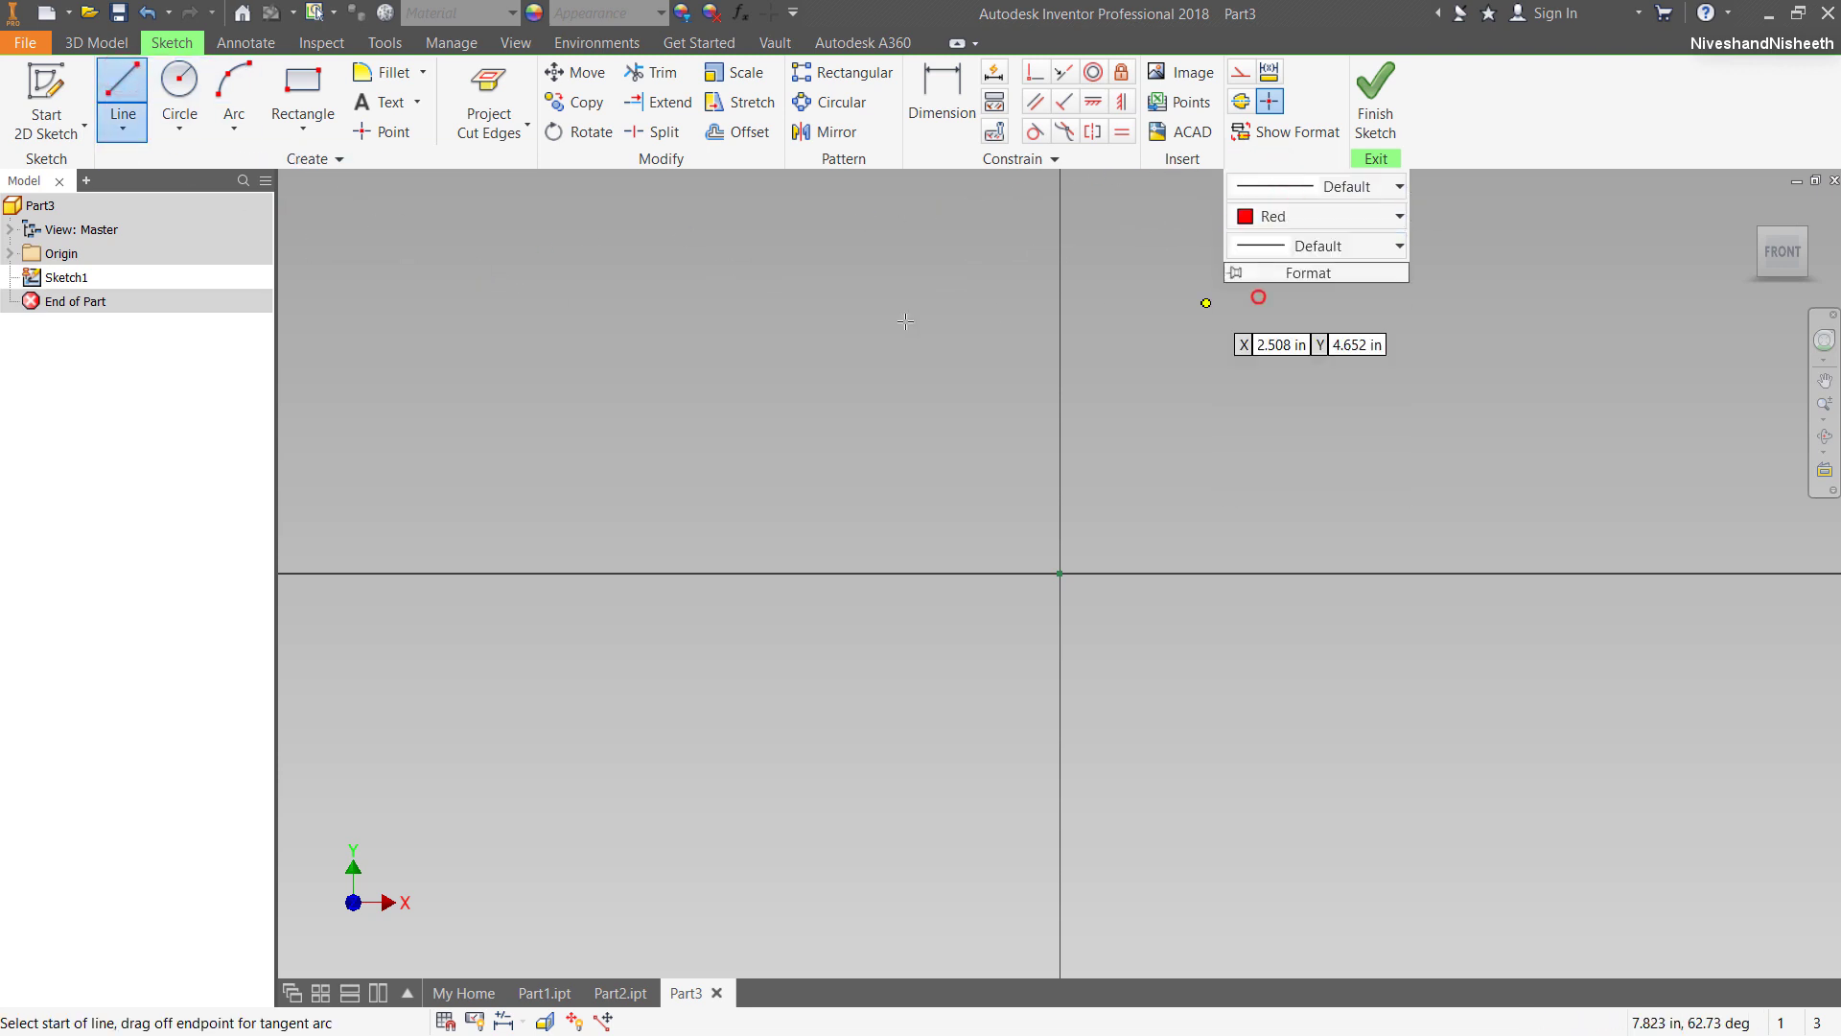
left_click(734, 258)
left_click(732, 898)
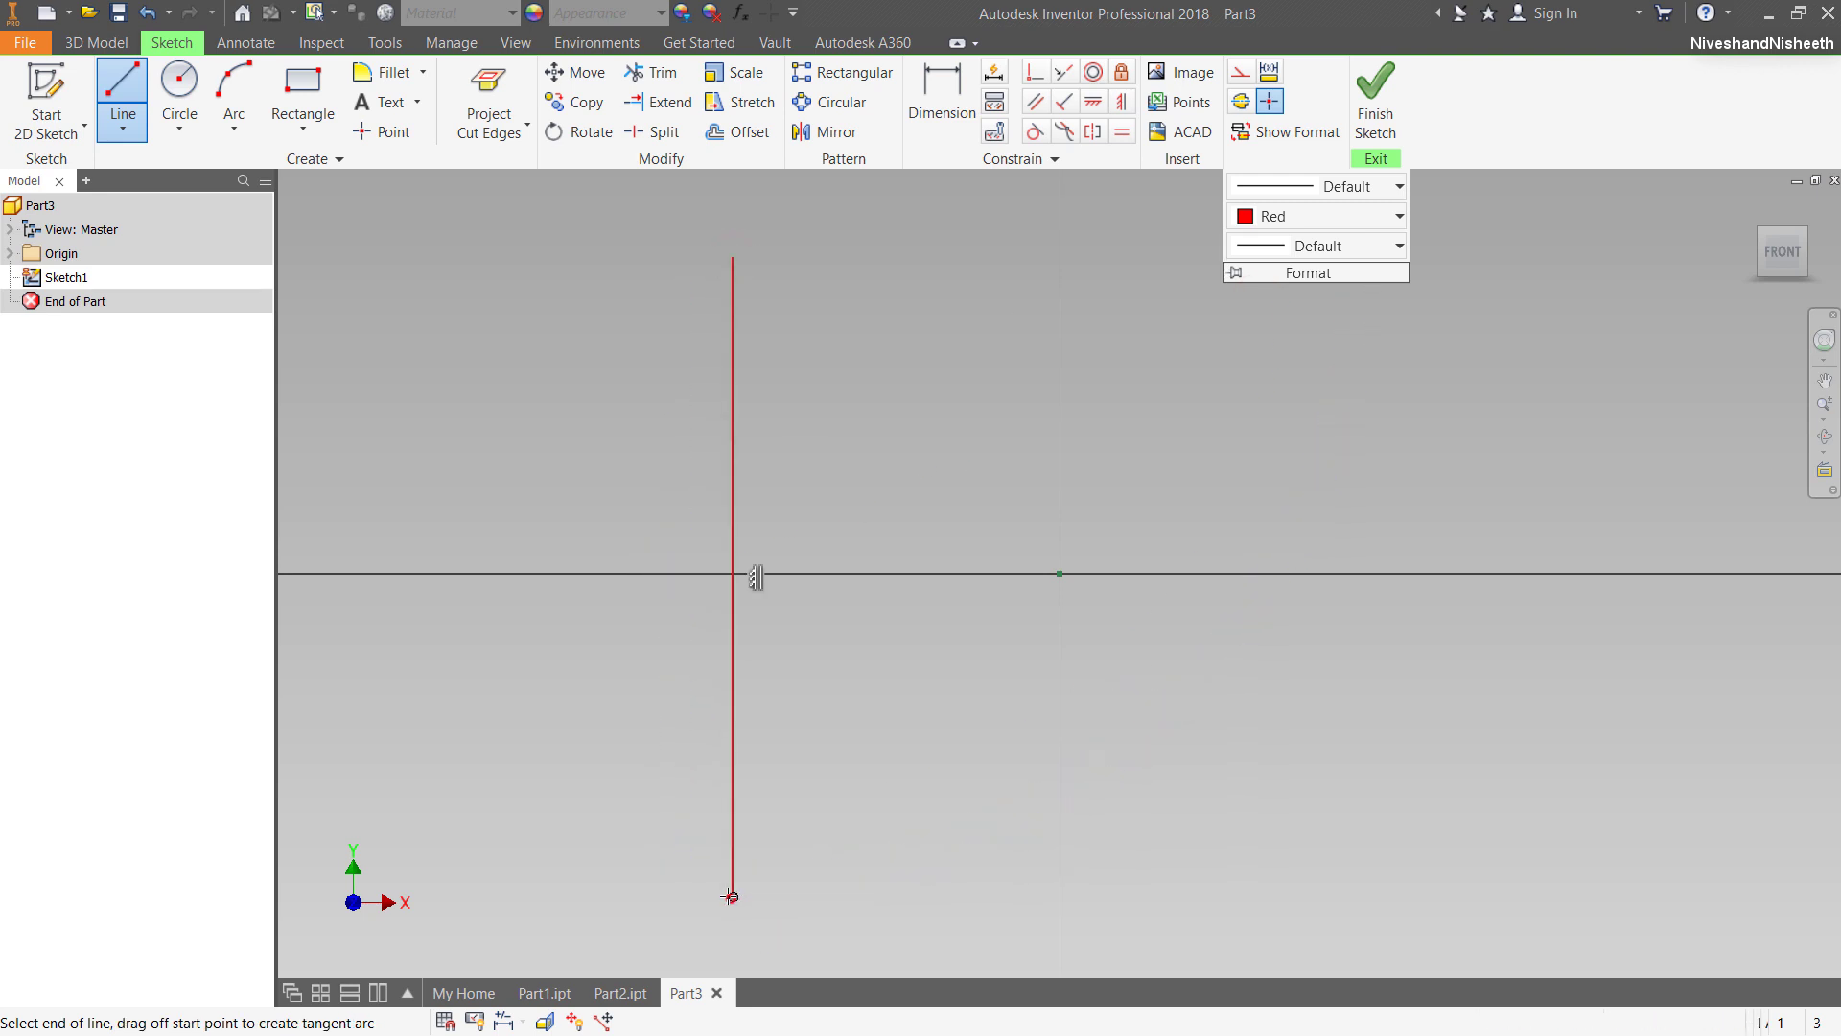
right_click(551, 639)
left_click(514, 624)
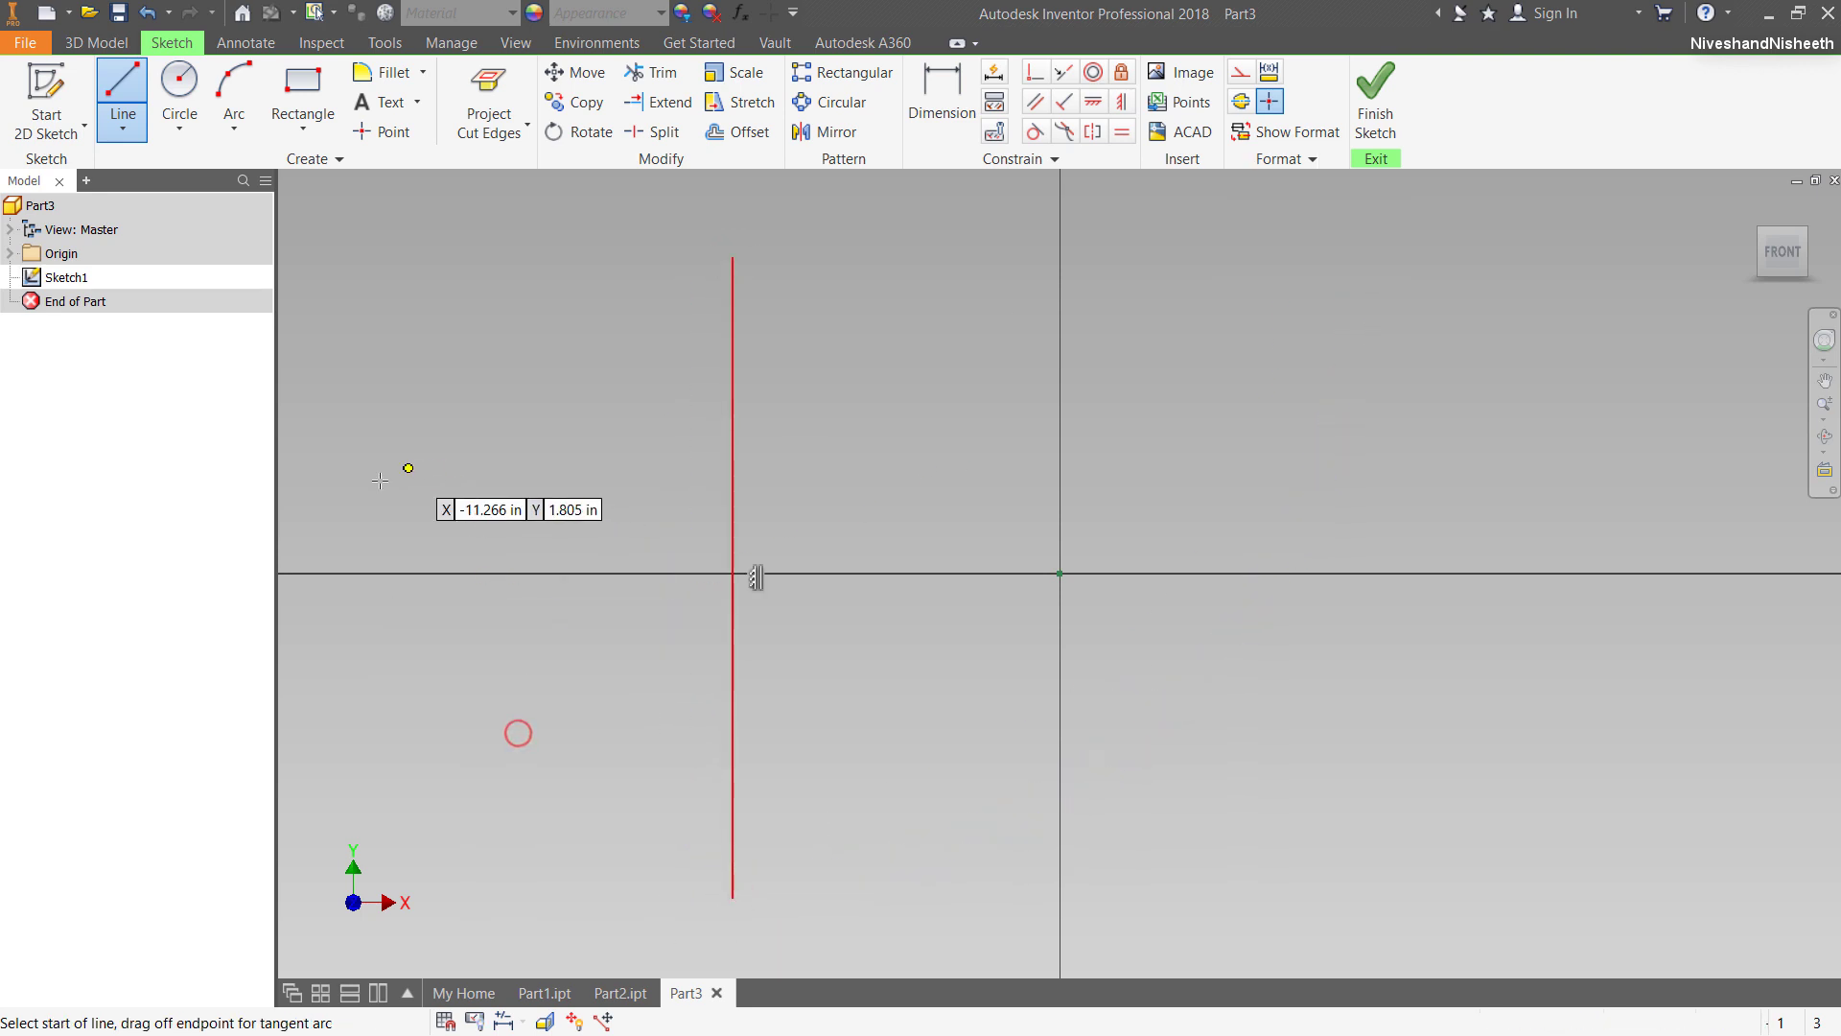
left_click(378, 480)
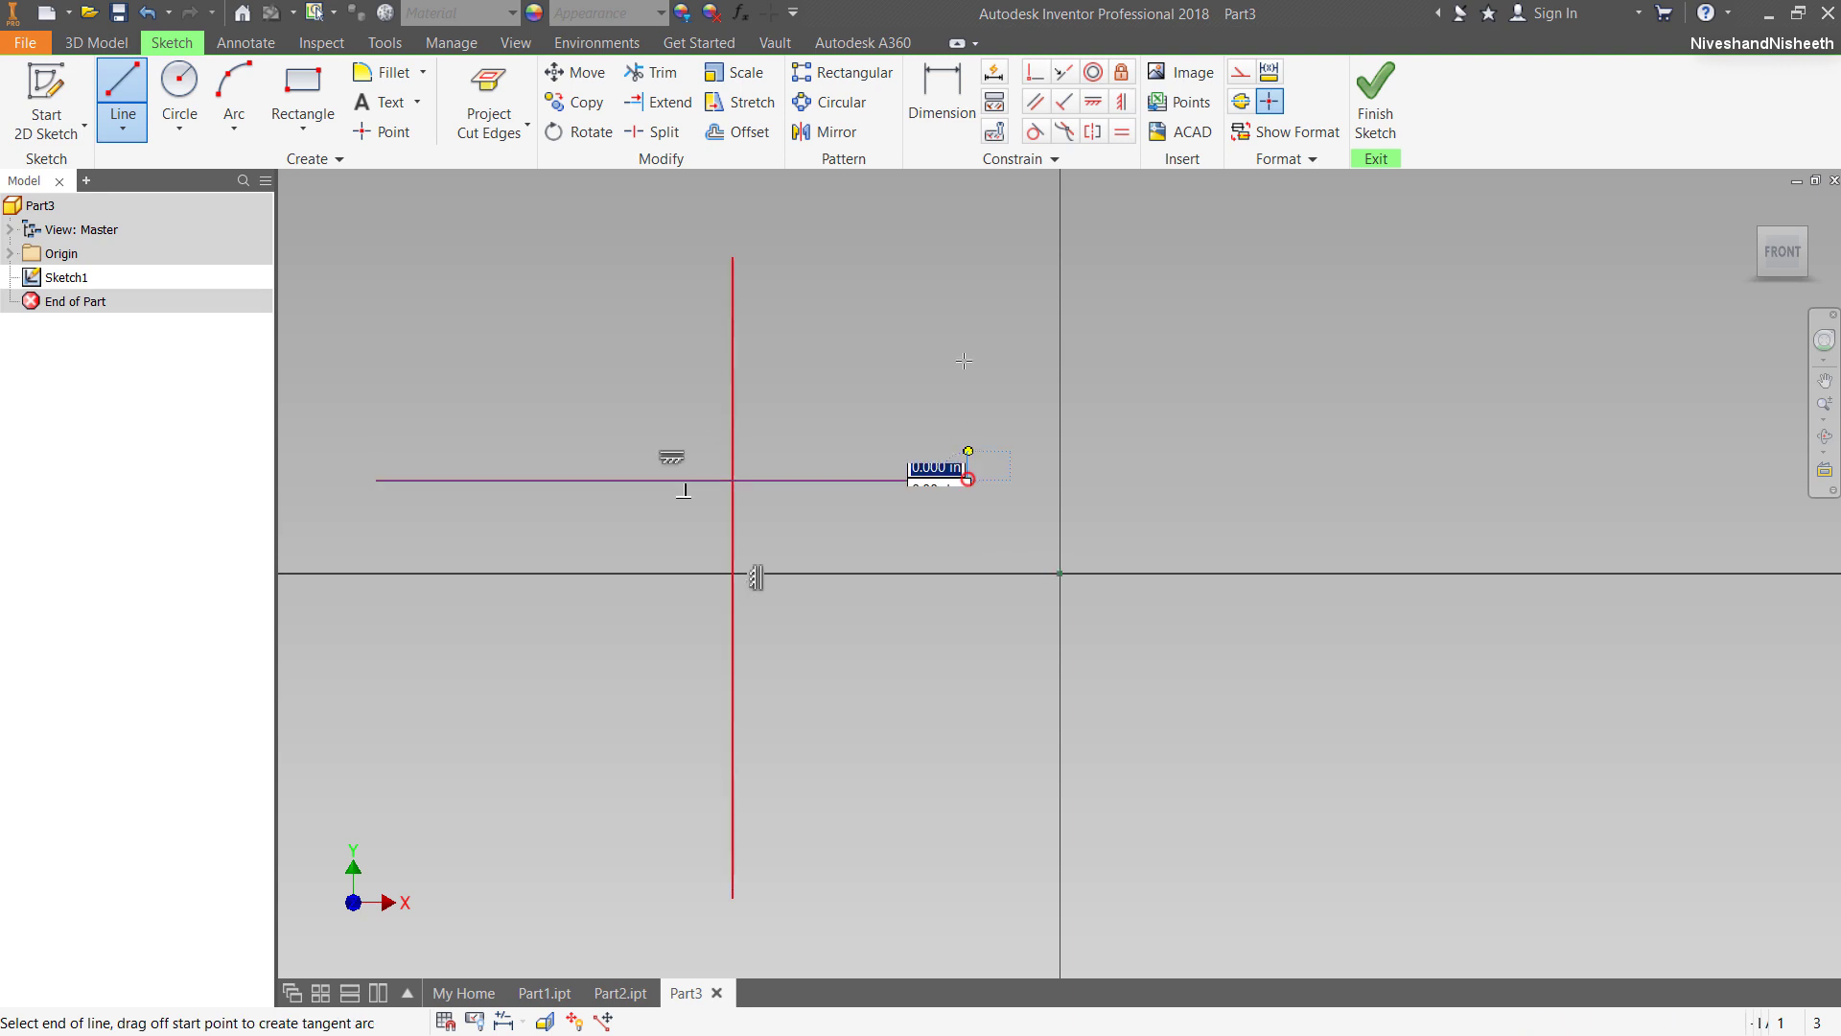
Make the midpoints of both red lines coincident with the sketch origin.
left_click(1036, 72)
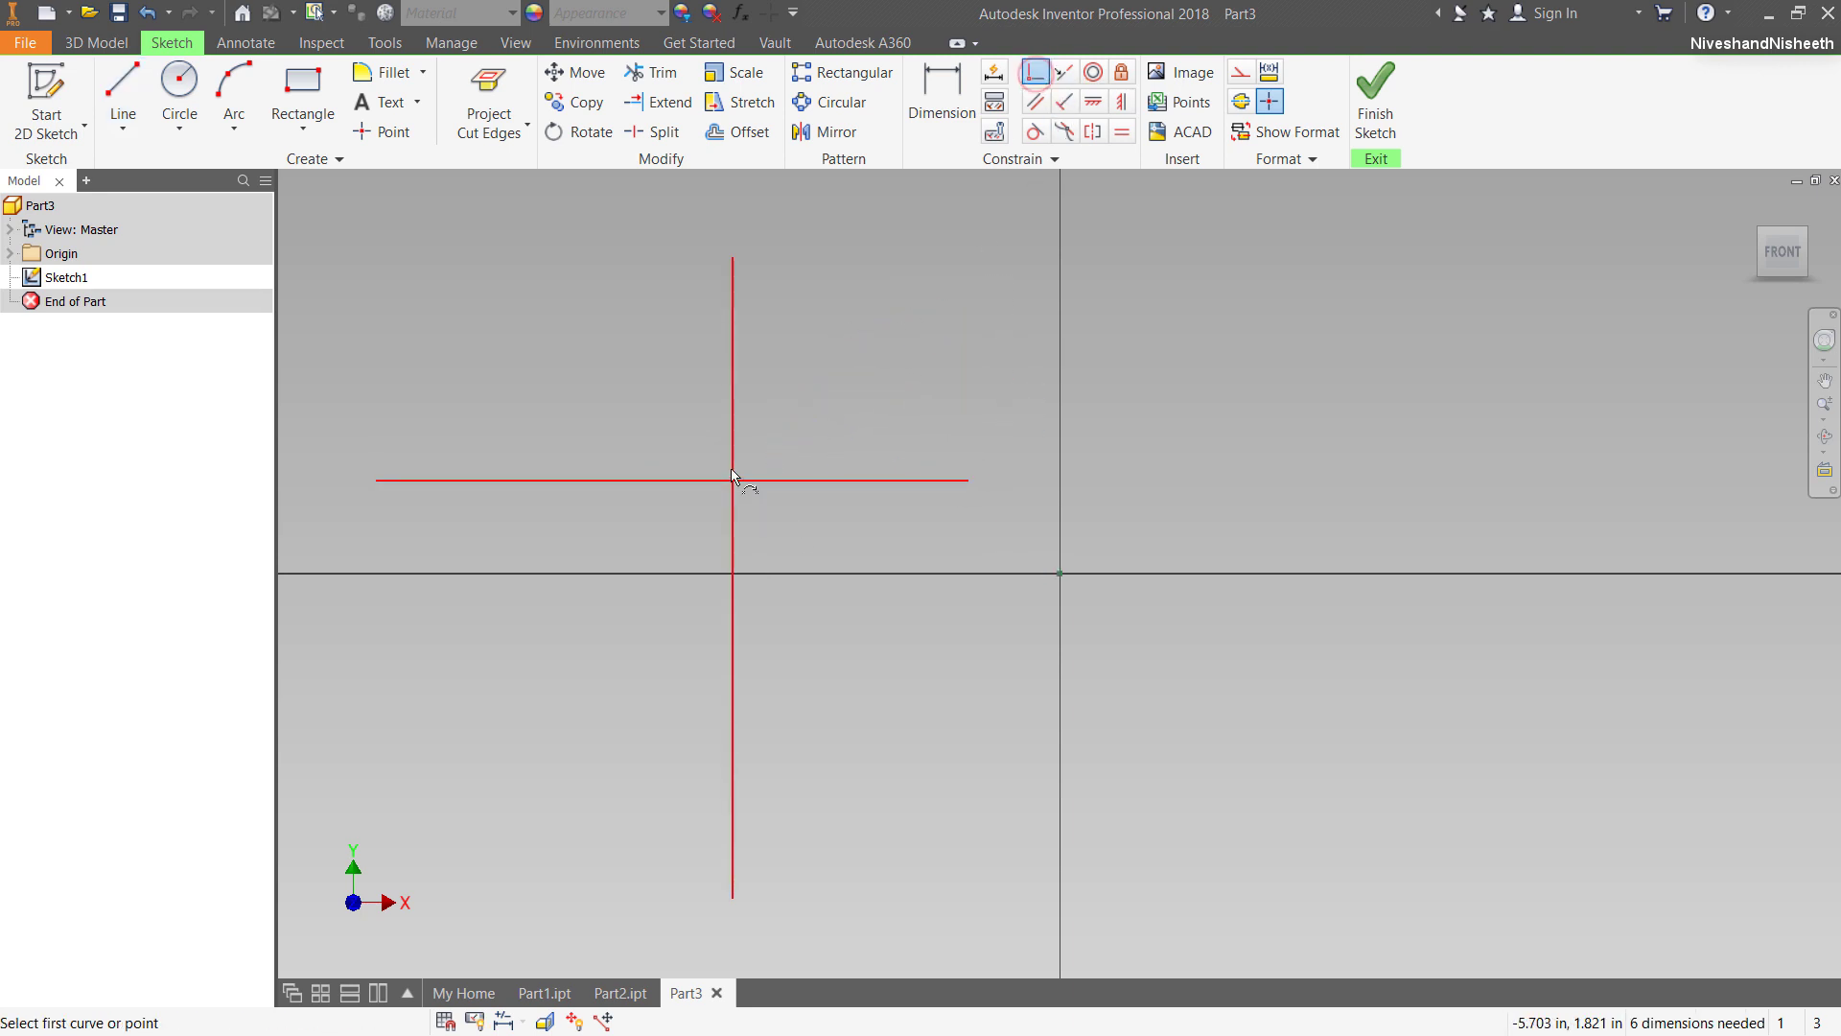
left_click(672, 481)
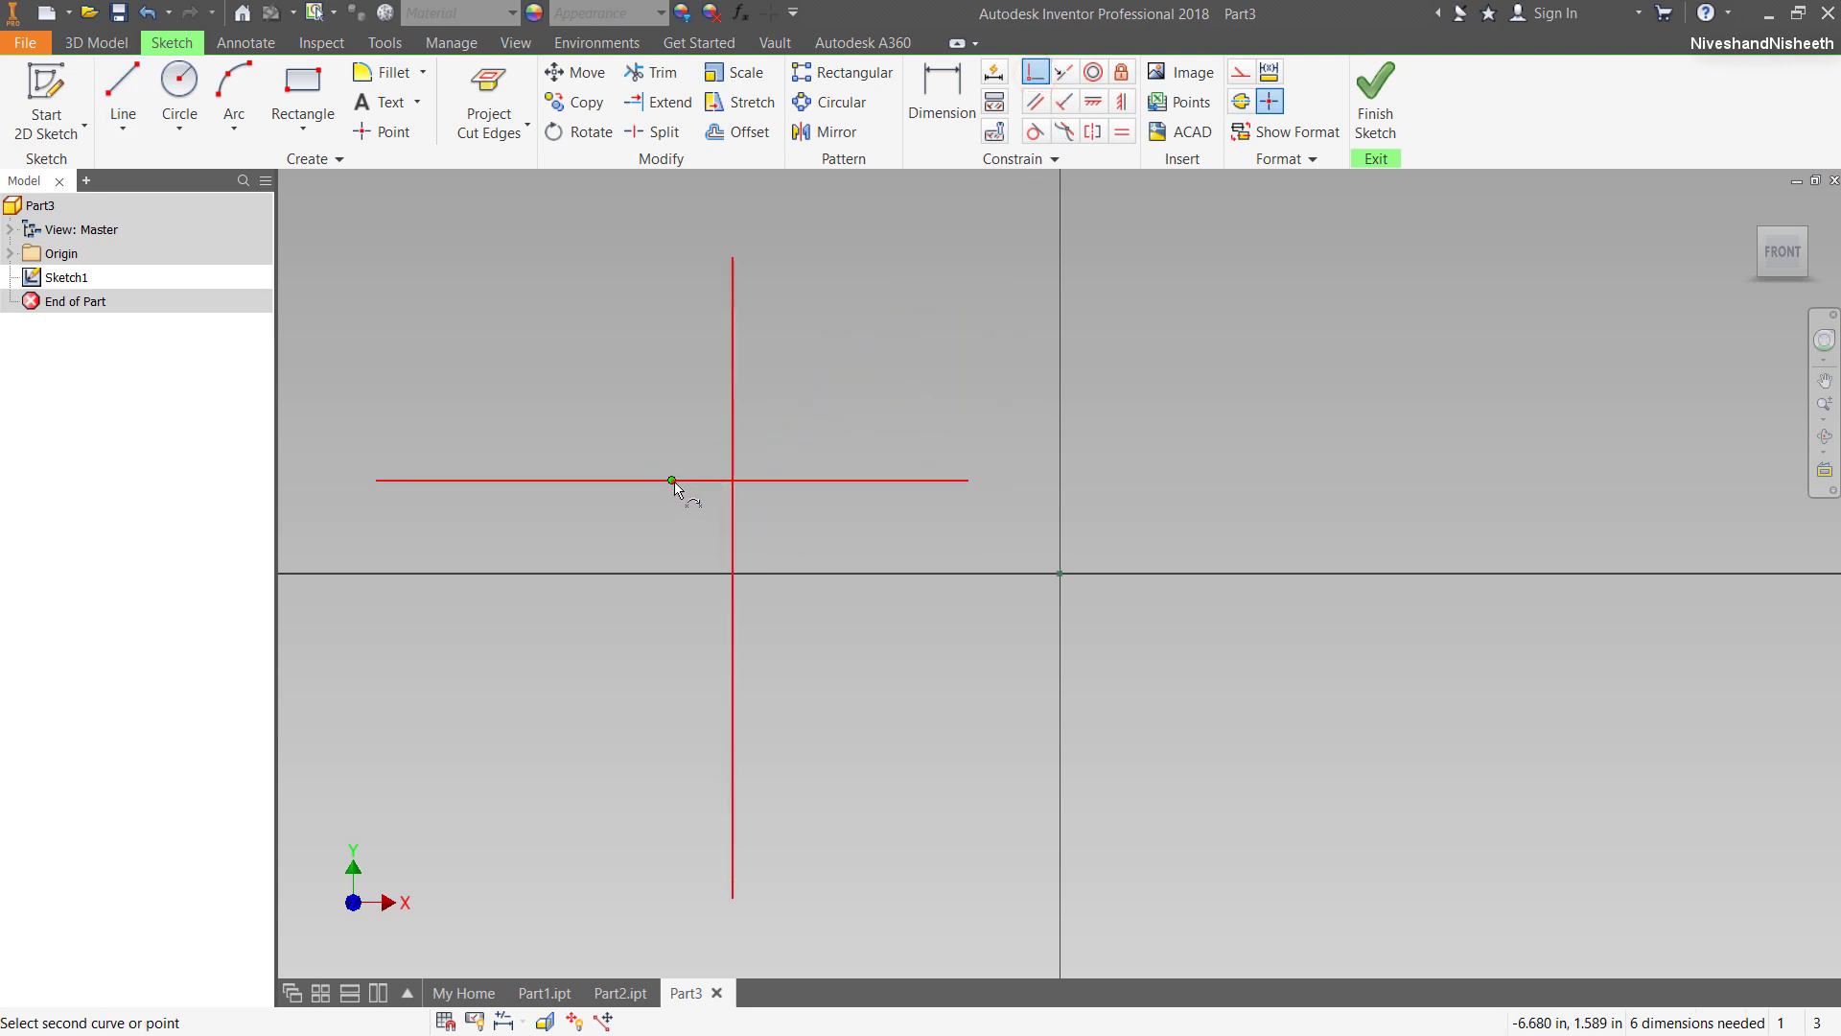
left_click(1060, 574)
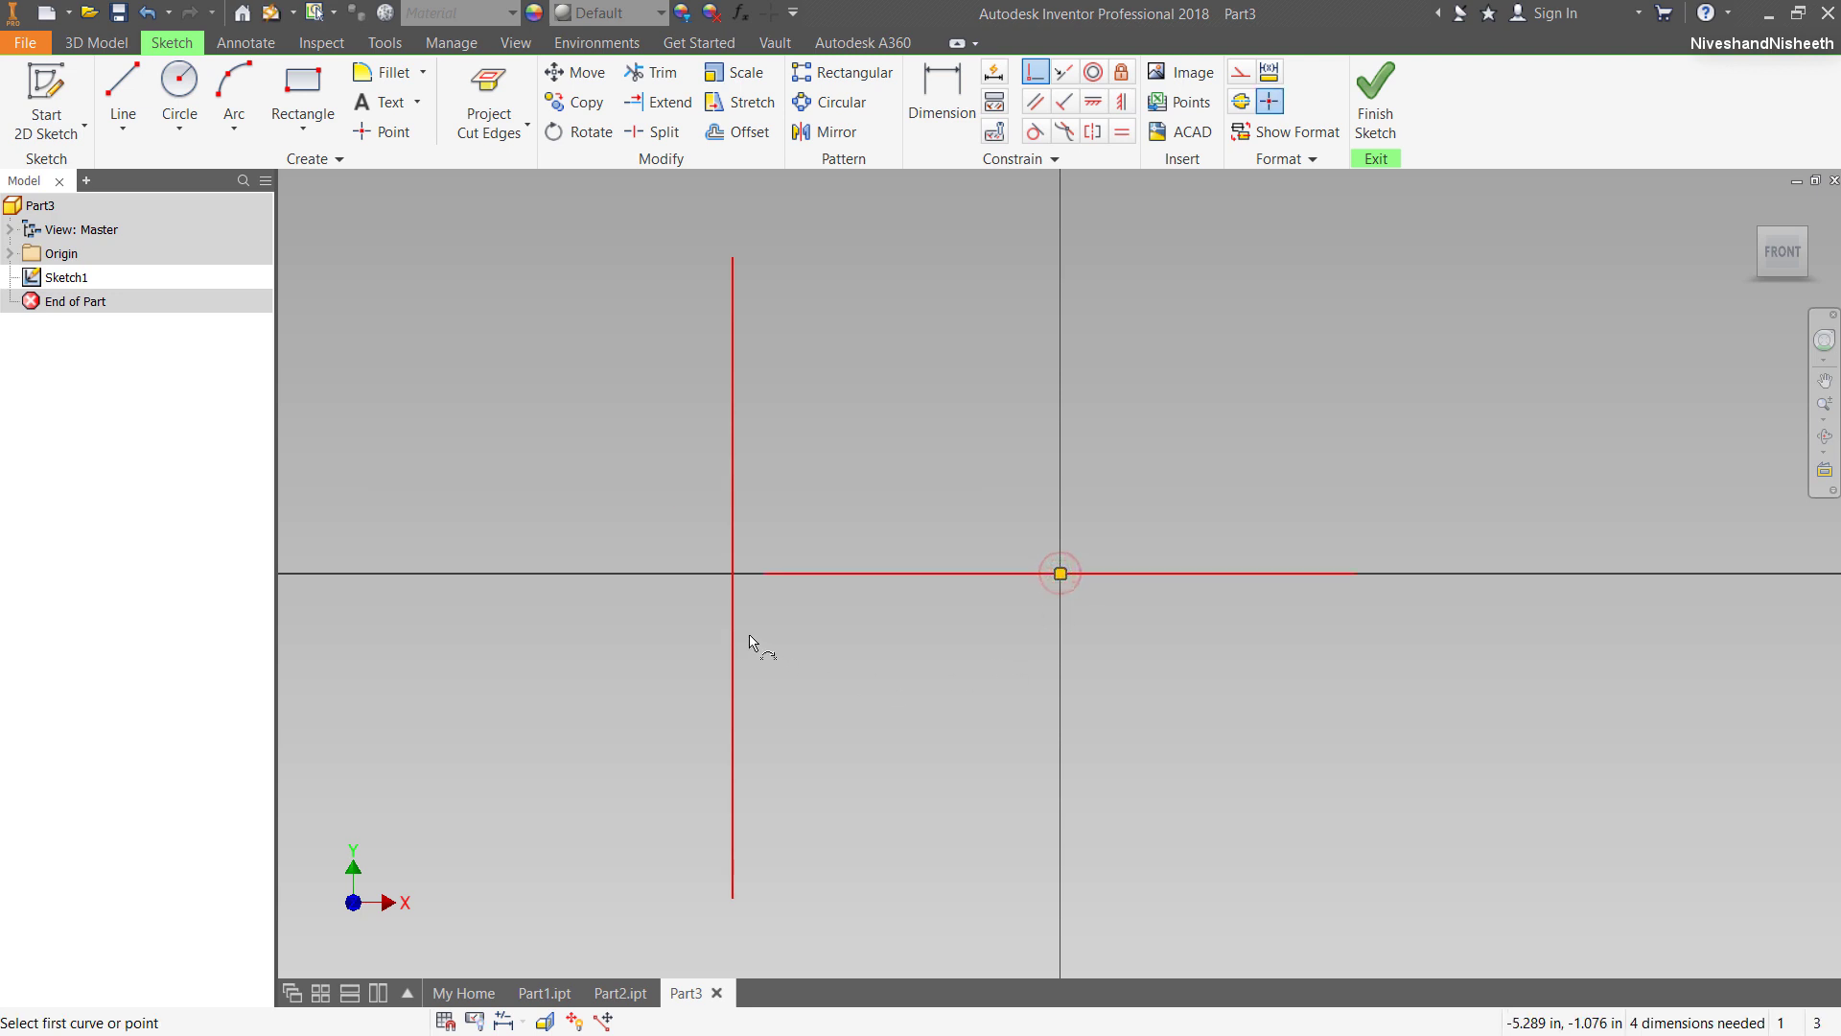
left_click(735, 576)
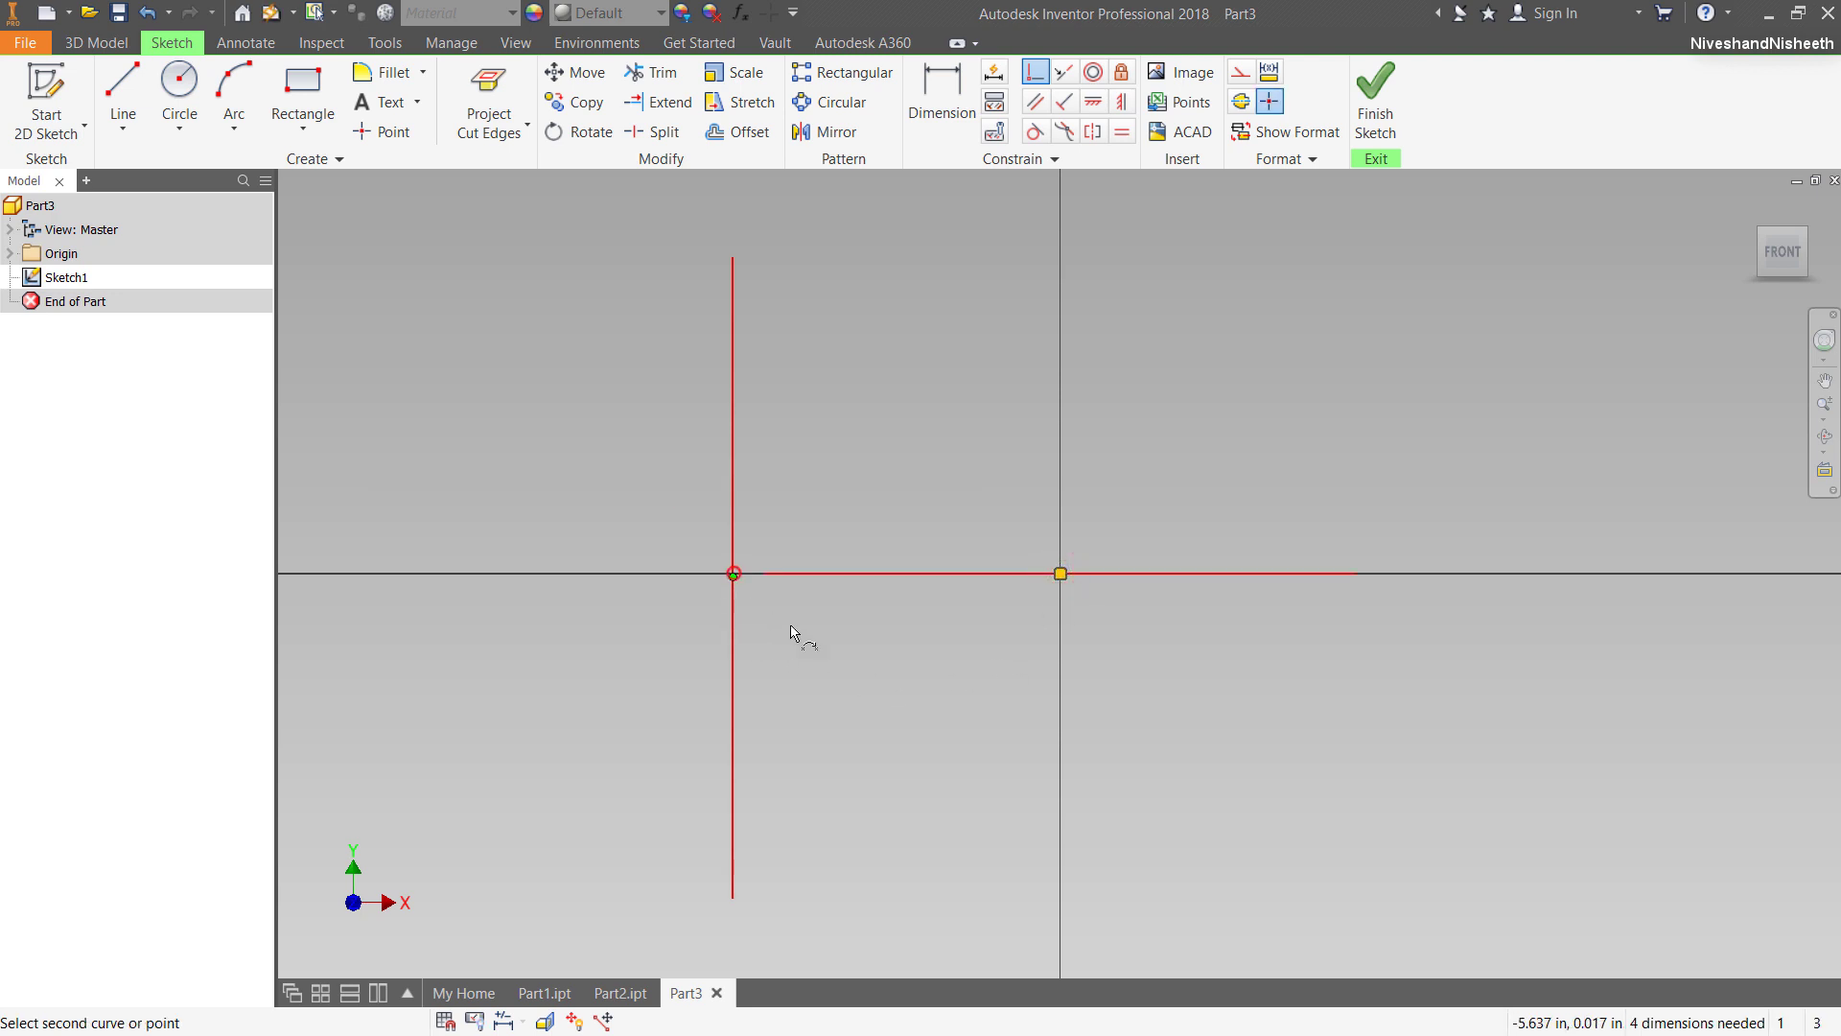
left_click(1061, 576)
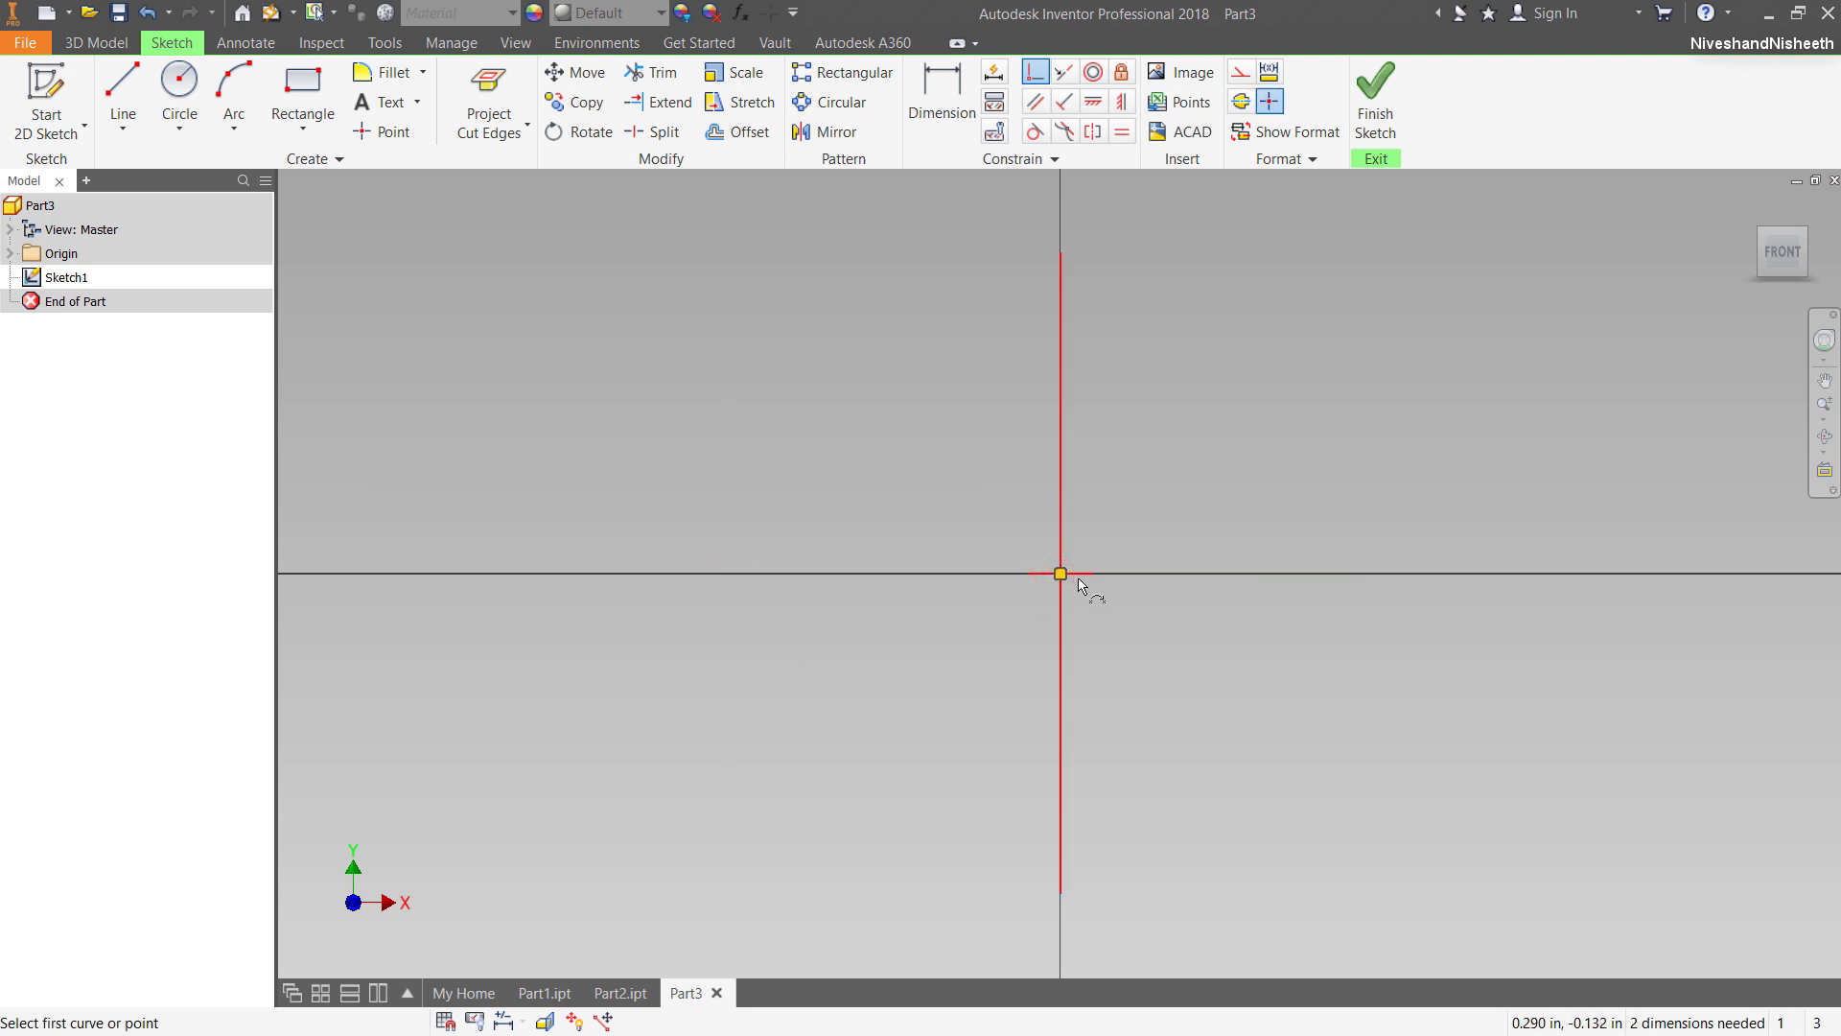
key("Escape")
Lengthen the horizontal and vertical red axis lines by stretching their endpoints outward from the origin.
left_click_drag(1028, 573, 341, 573)
scroll(1040, 655, "down", 2)
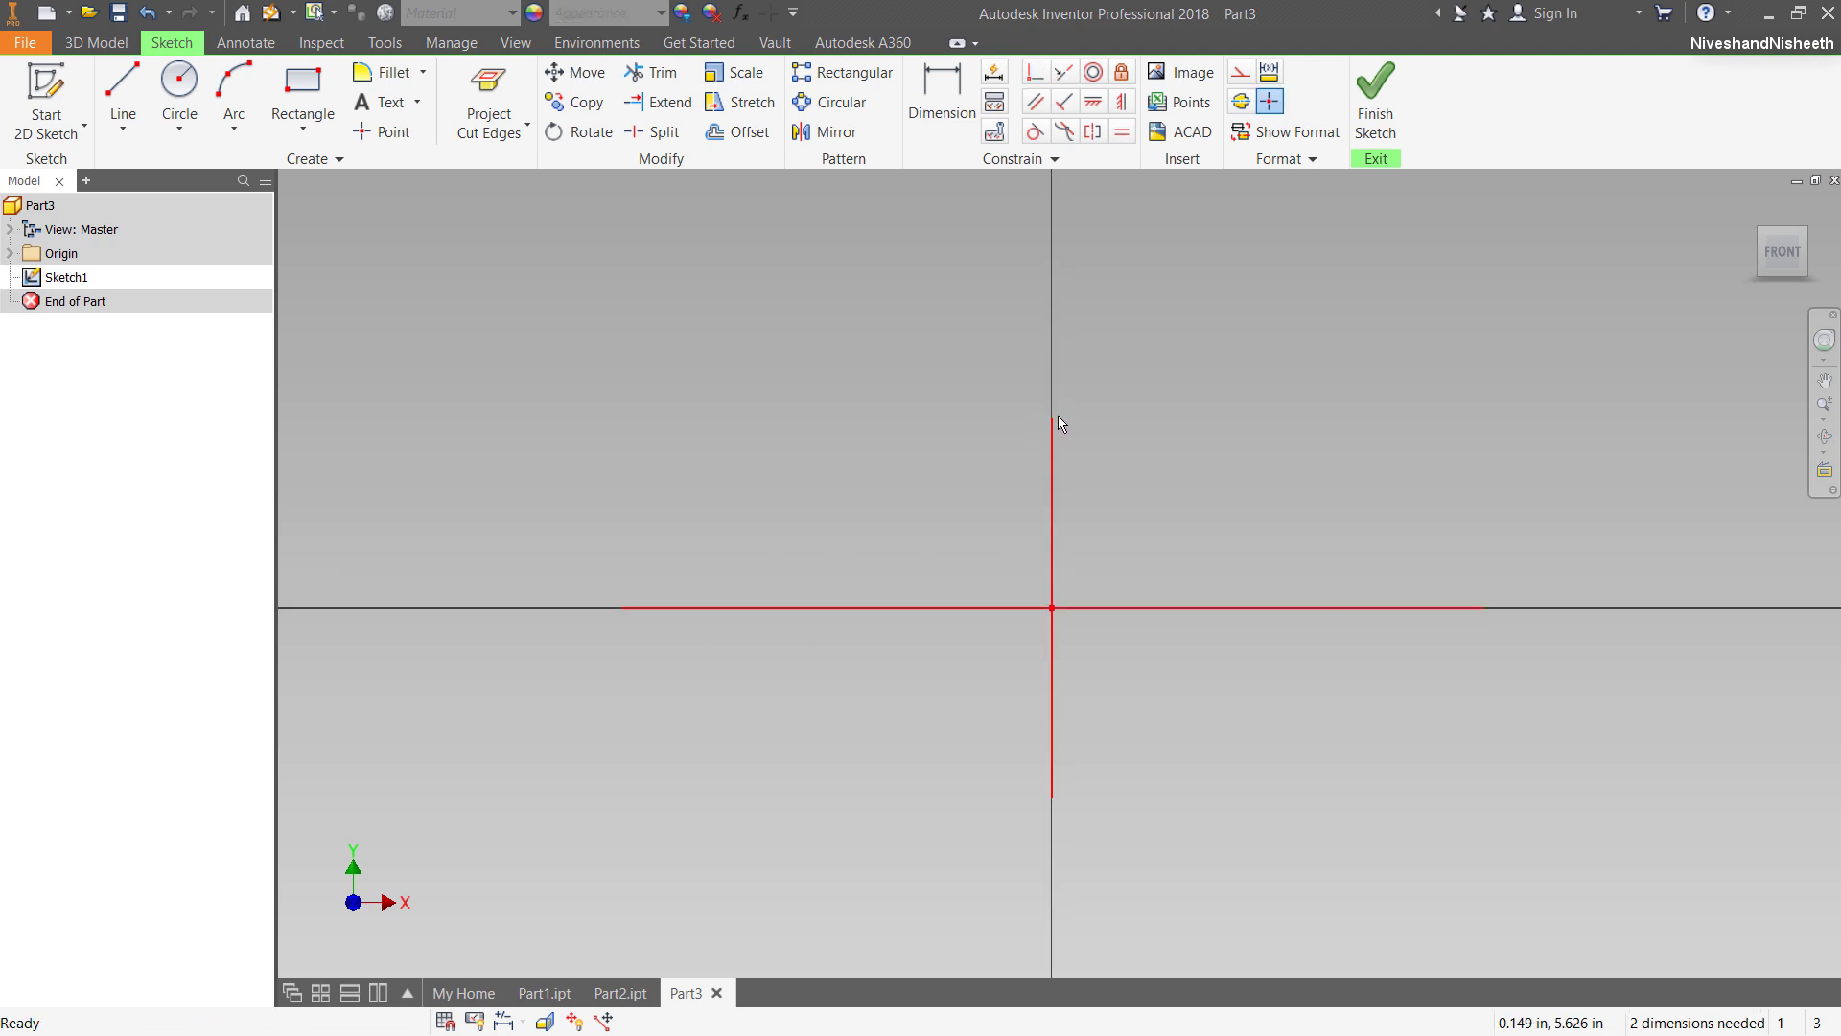
left_click_drag(1053, 419, 1065, 210)
scroll(1033, 494, "up", 3)
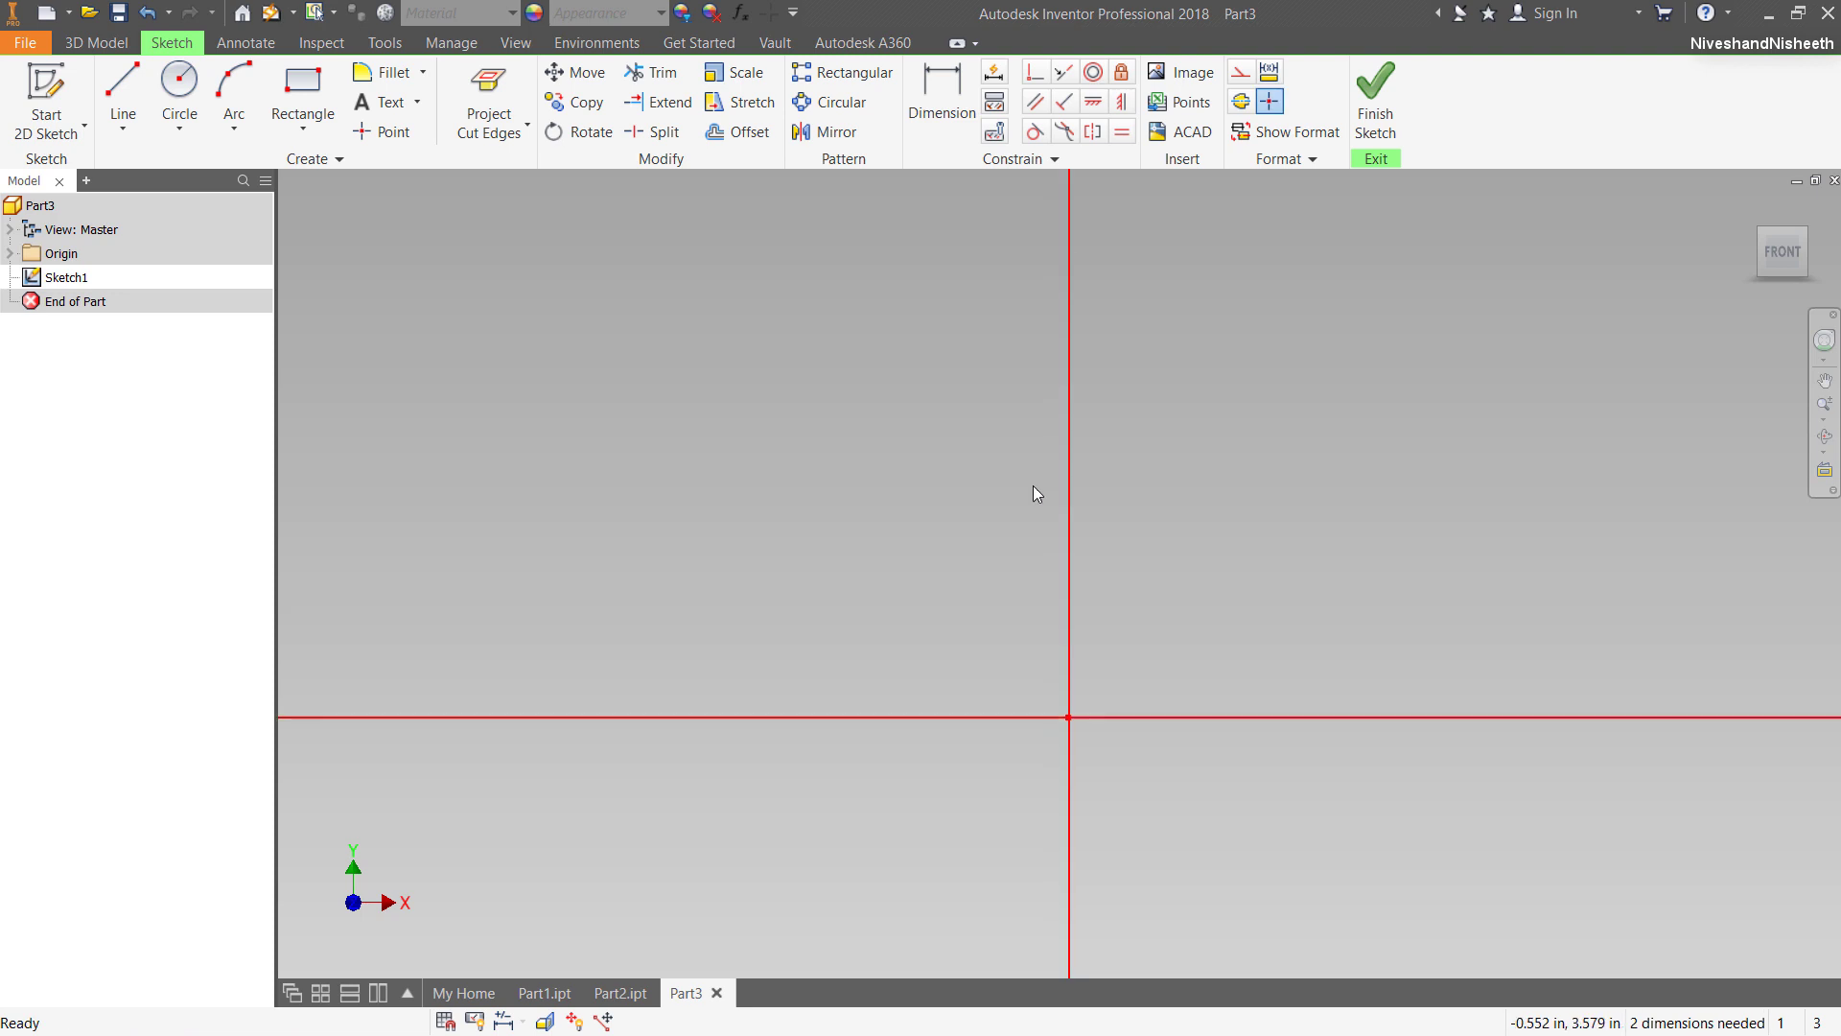
scroll(1032, 504, "down", 4)
scroll(1032, 504, "down", 2)
scroll(1027, 516, "up", 3)
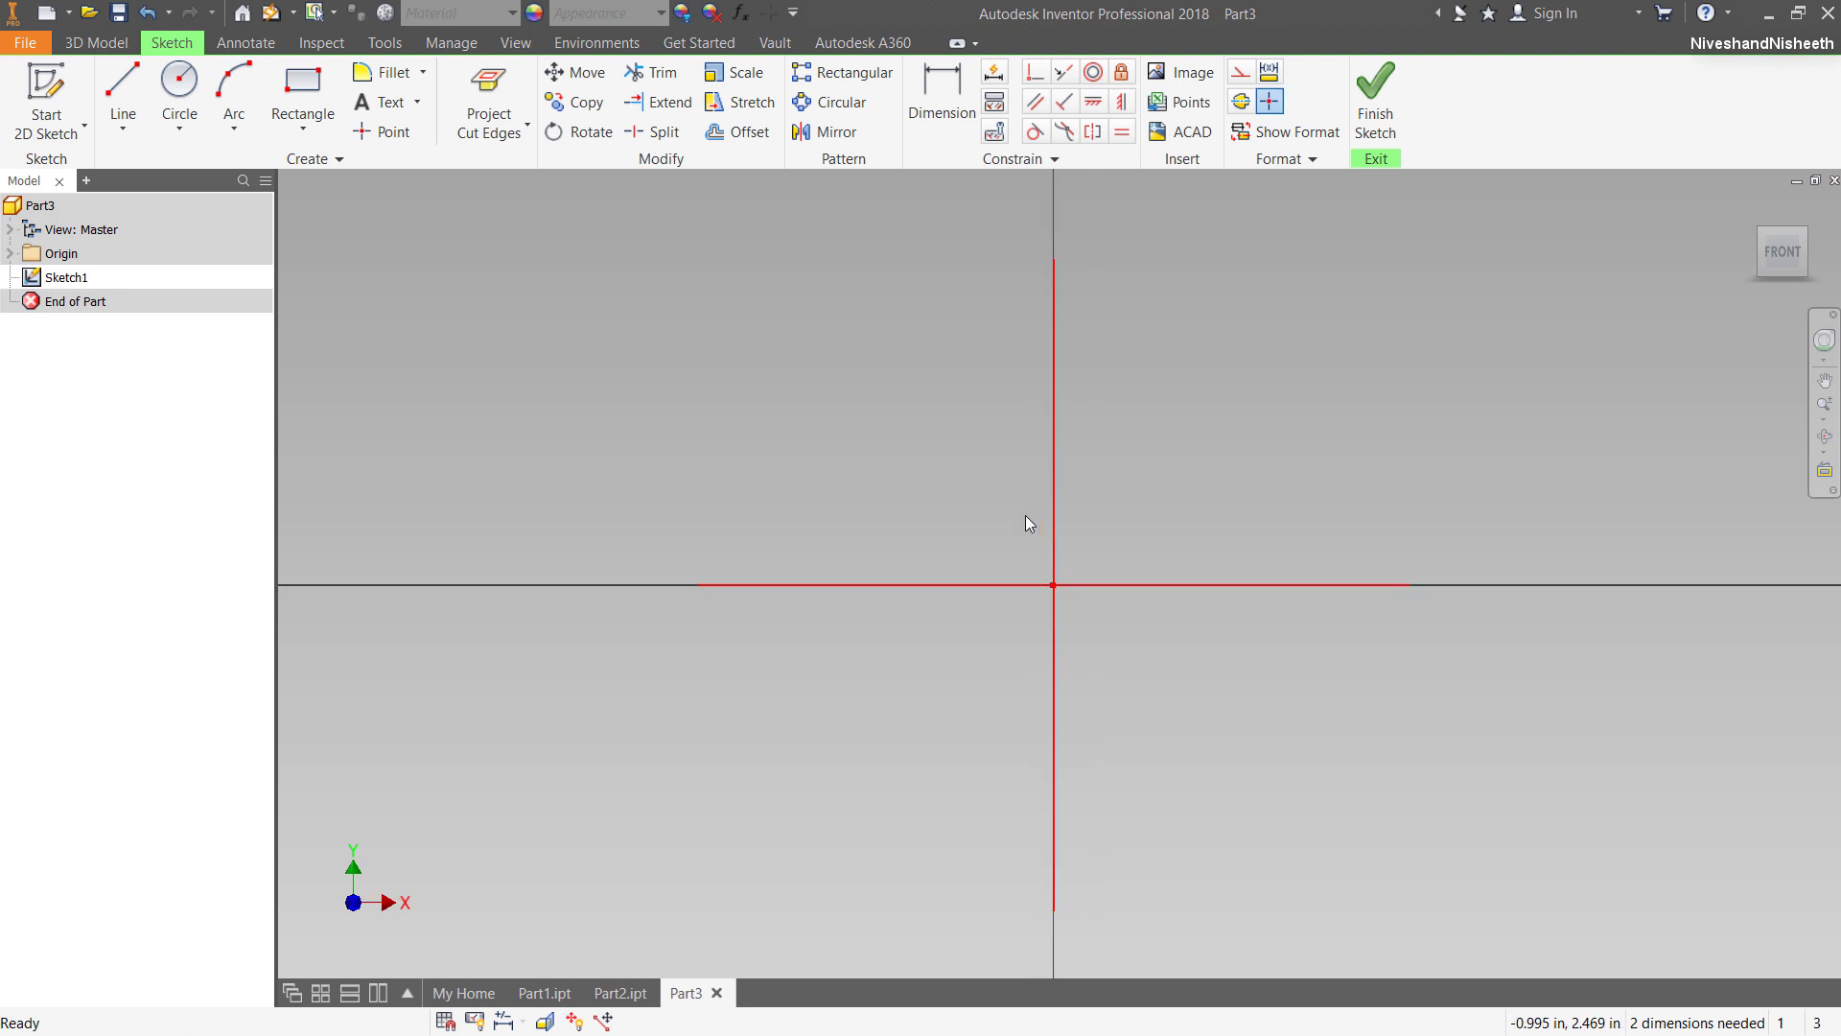
left_click_drag(1056, 912, 1055, 944)
scroll(921, 660, "up", 1)
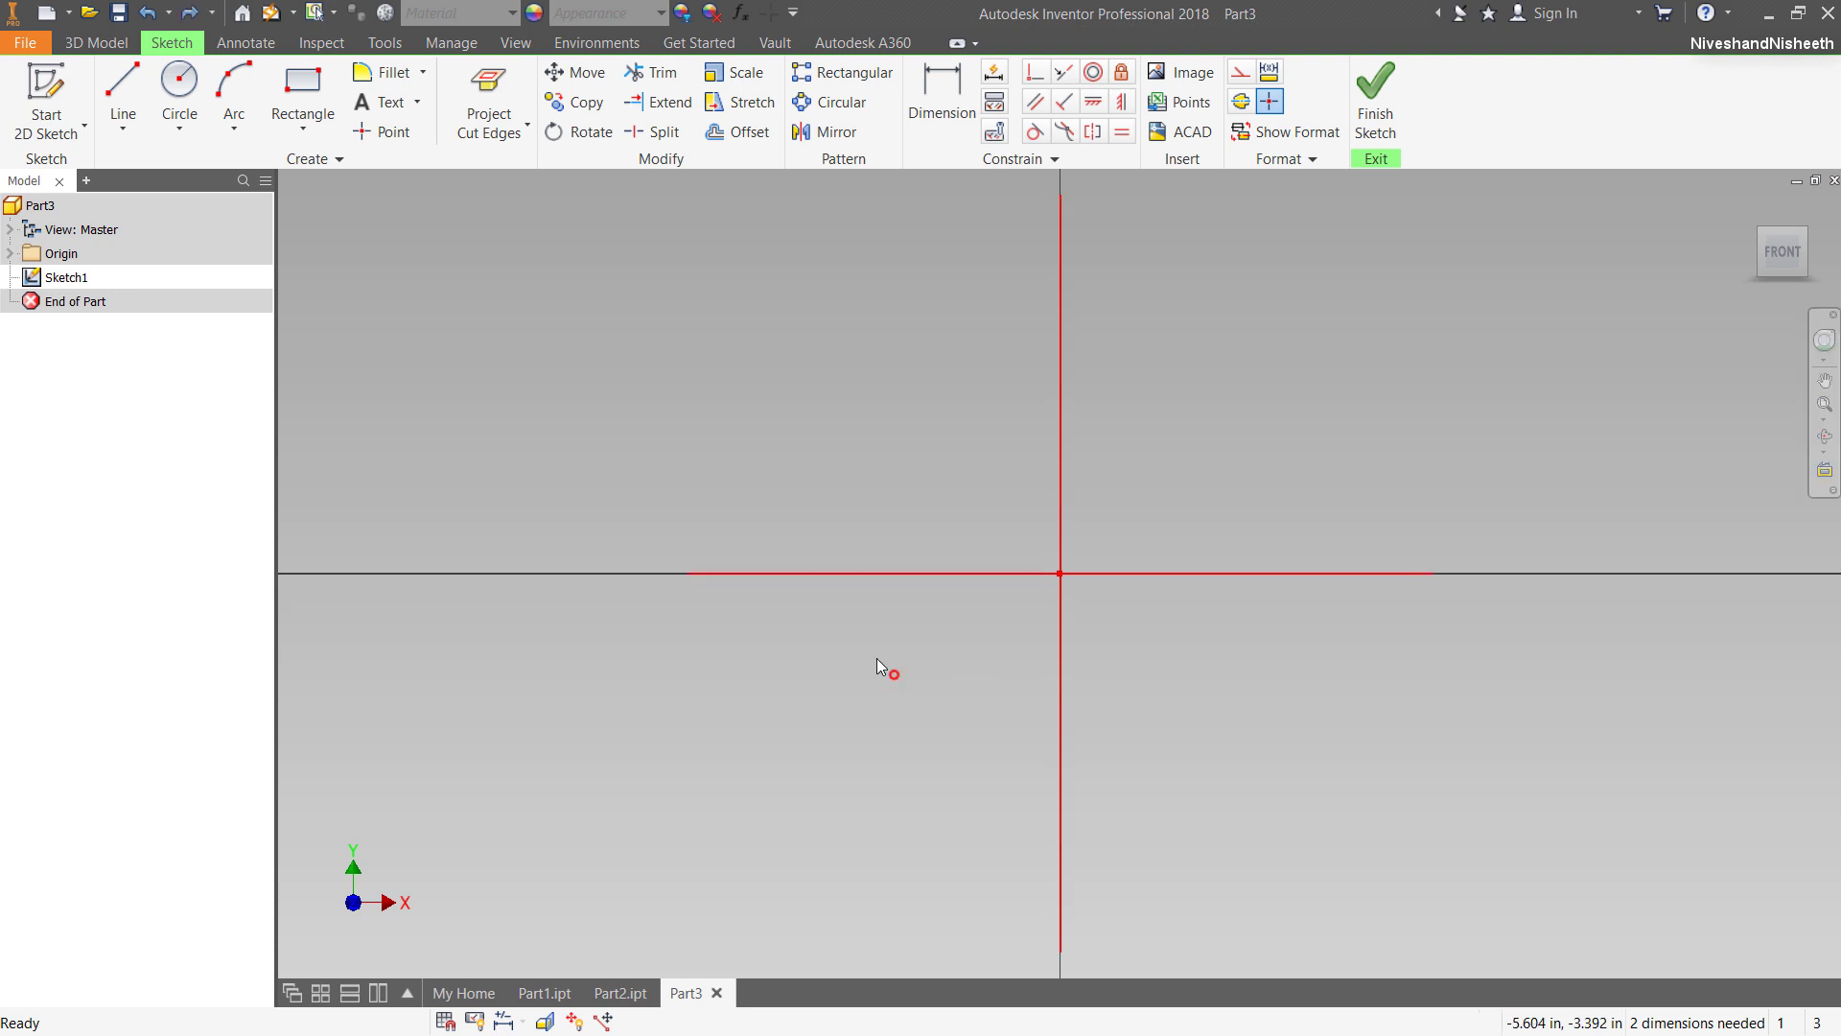
Restore the Default sketch colour and place a sketch point below the horizontal axis, about 7.06 in left of the origin.
left_click(381, 132)
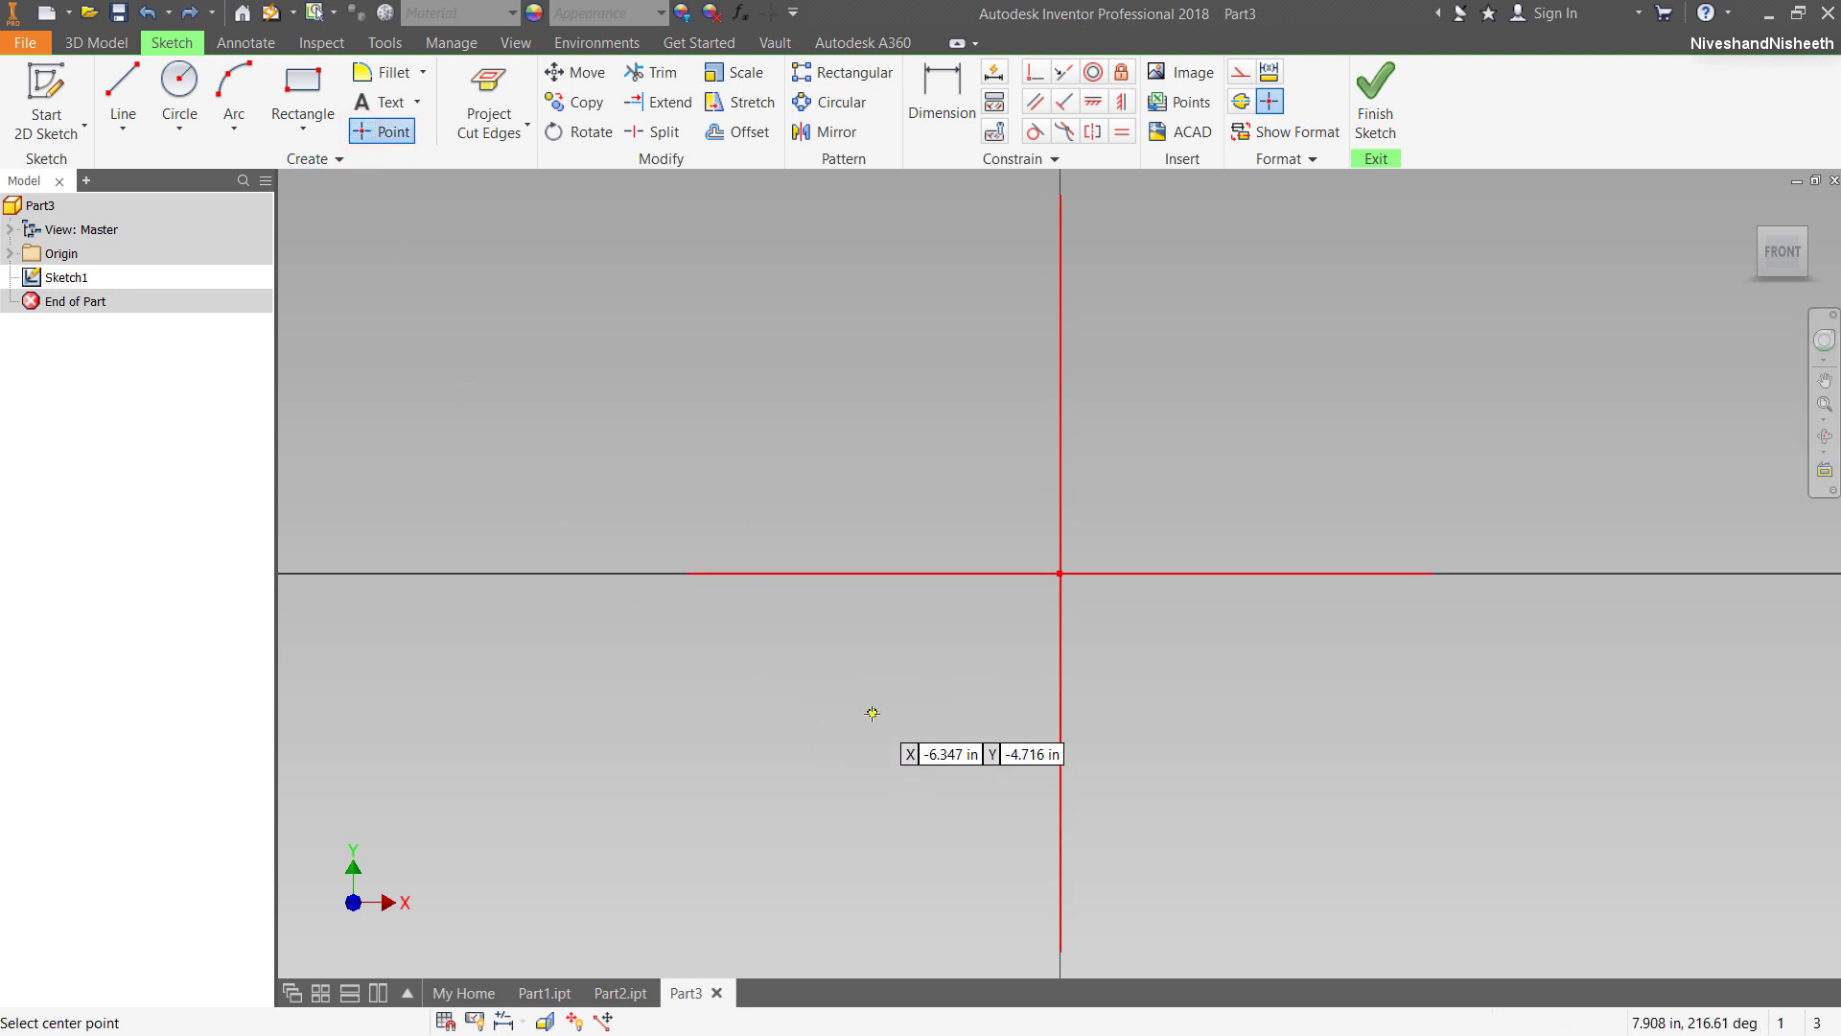
left_click(1283, 159)
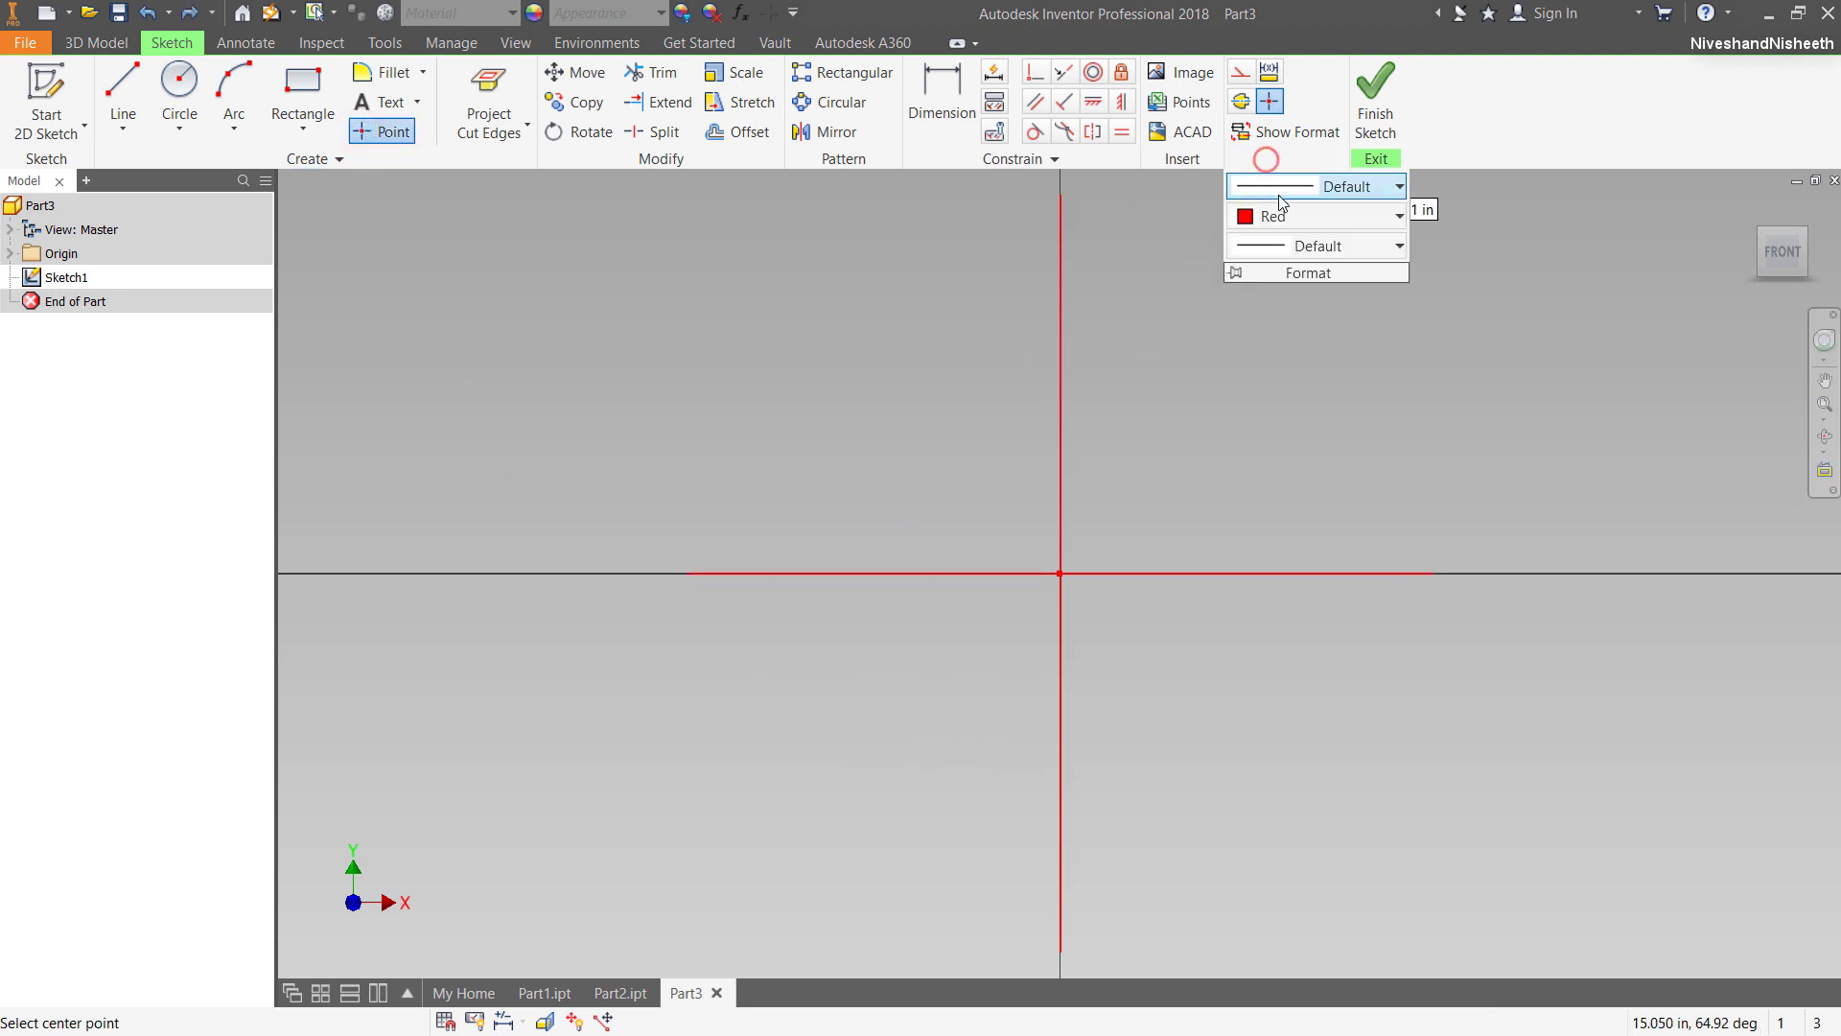
left_click(1293, 230)
left_click(1280, 243)
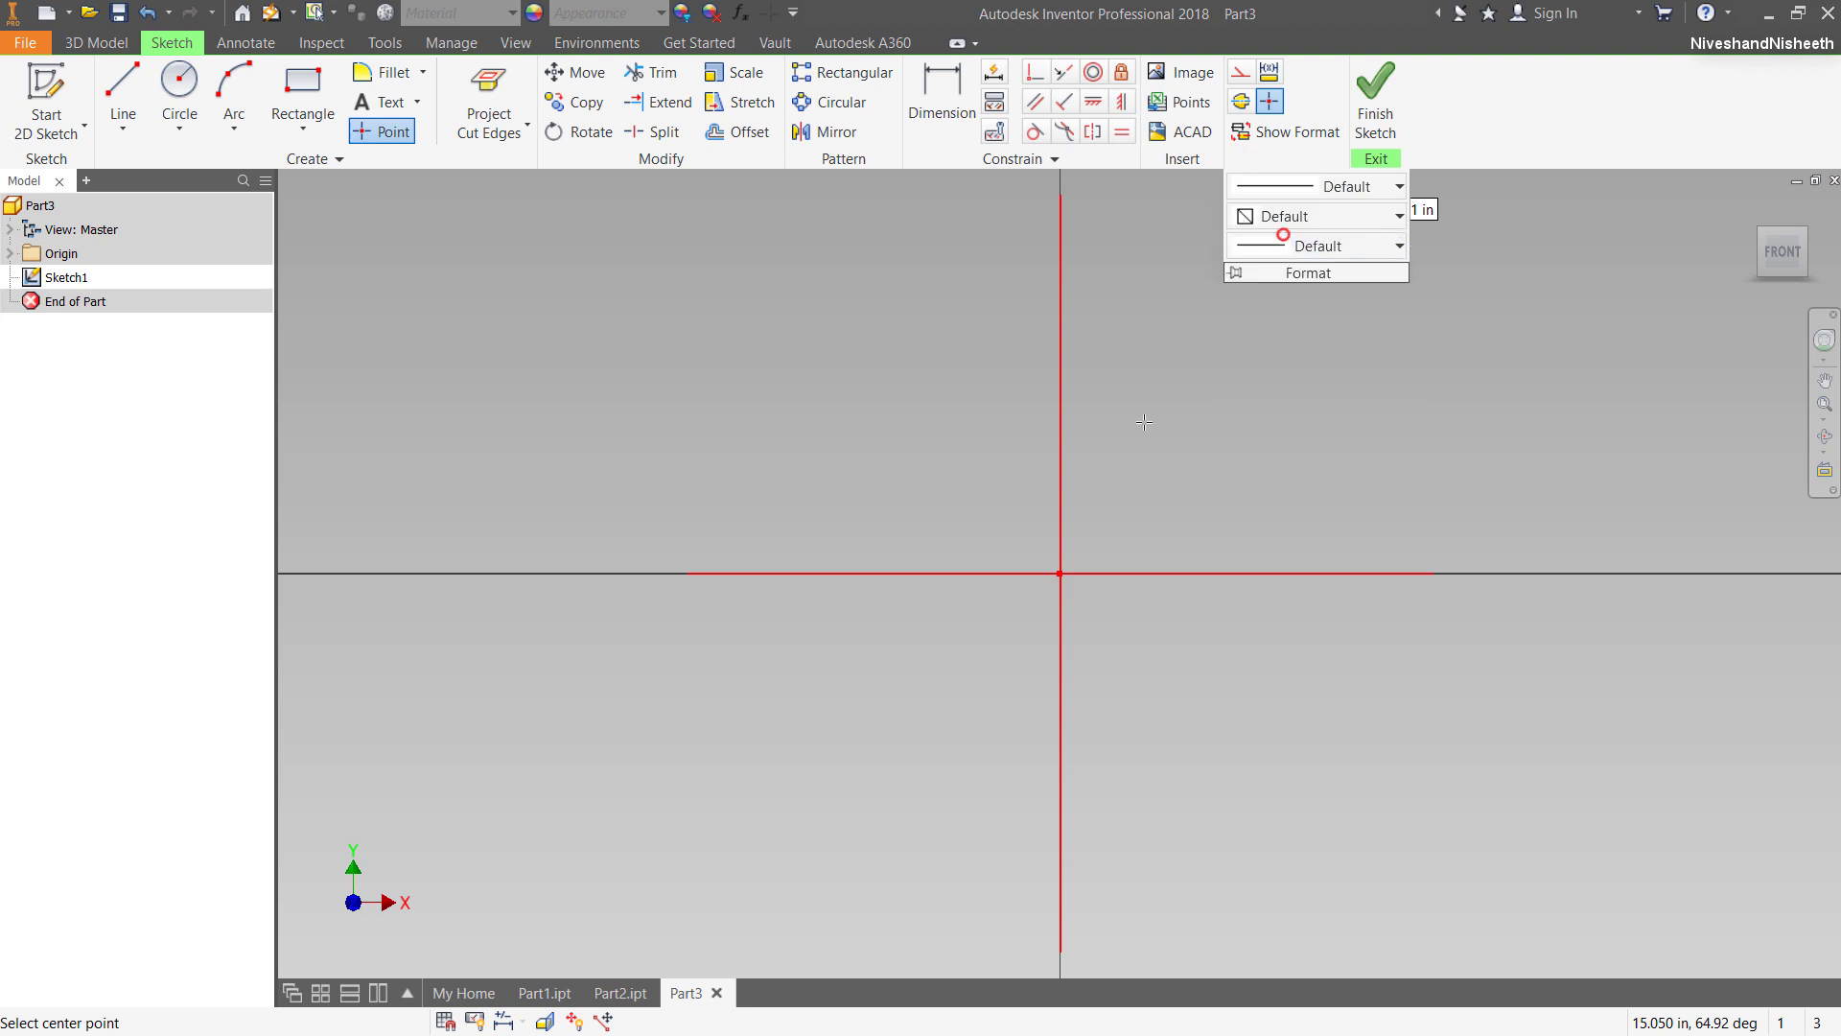
left_click(851, 715)
Dimension the sketch point's horizontal distance from the origin as 3 in.
key("d")
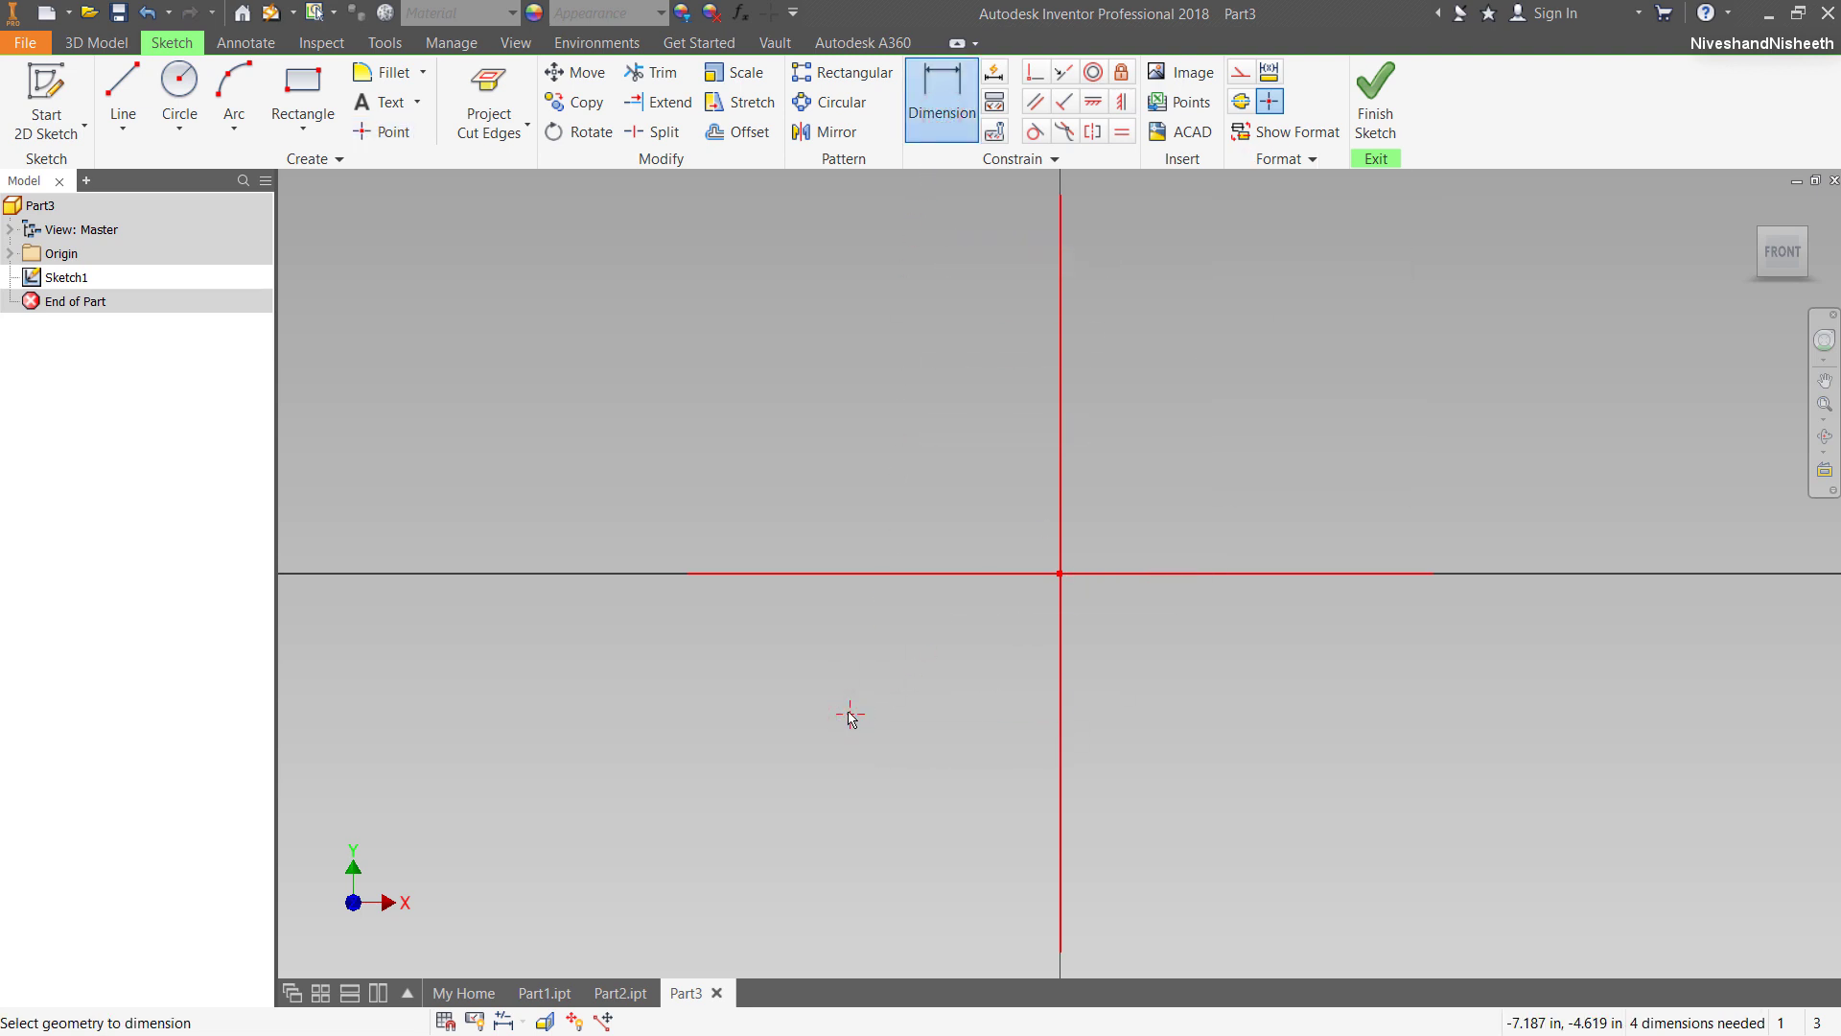
left_click(1060, 575)
left_click(965, 767)
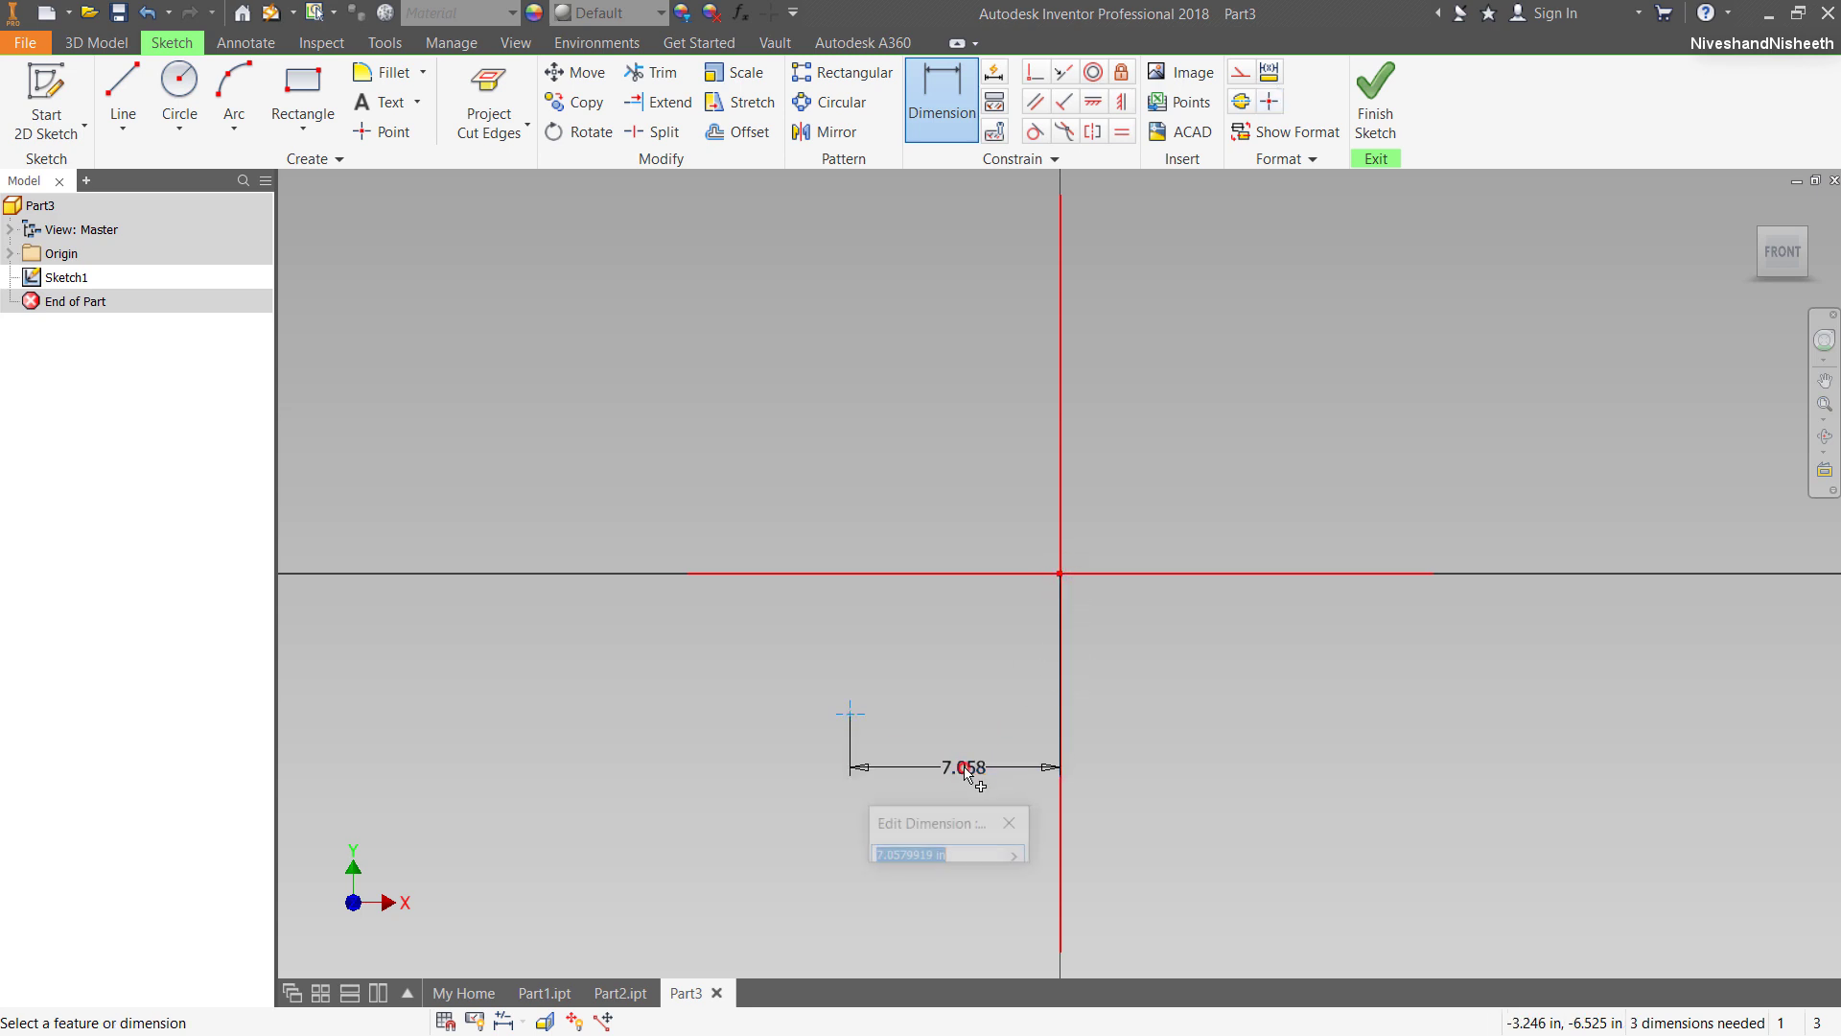
type("3")
key("Return")
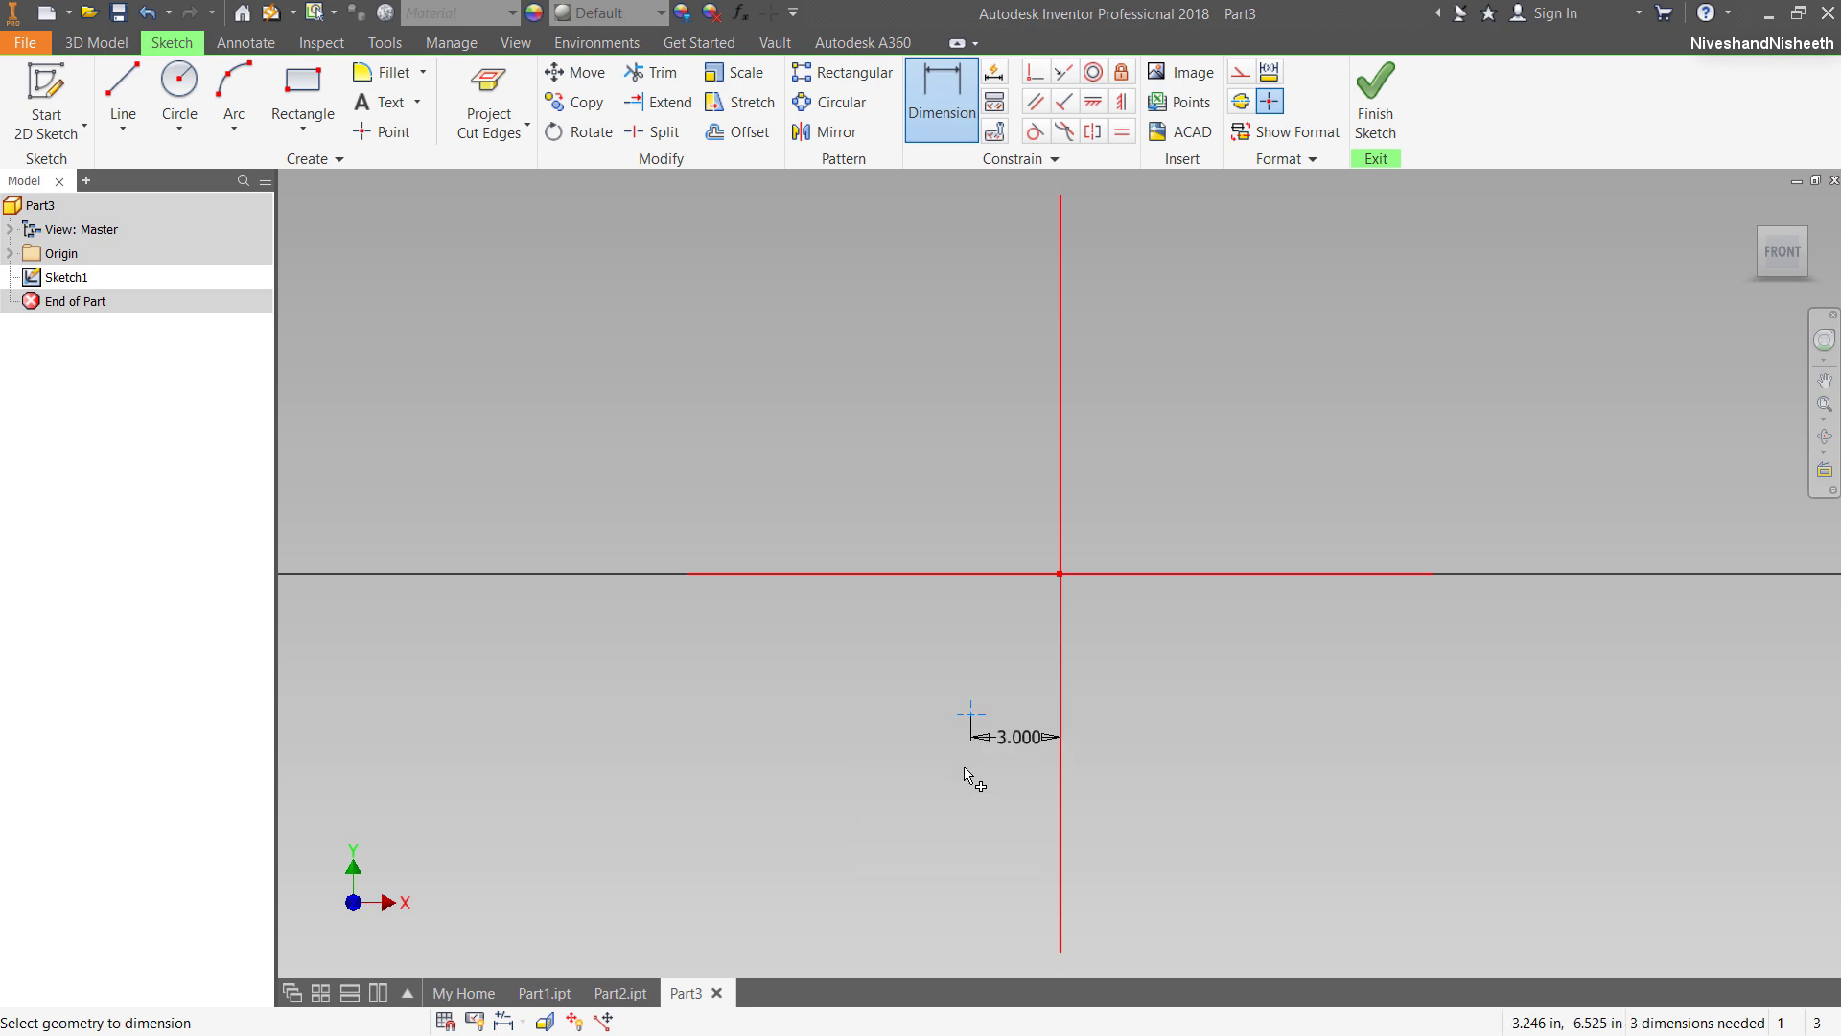
Dimension the sketch point's vertical distance below the horizontal axis as 4 in.
left_click(969, 716)
left_click(854, 574)
left_click(676, 644)
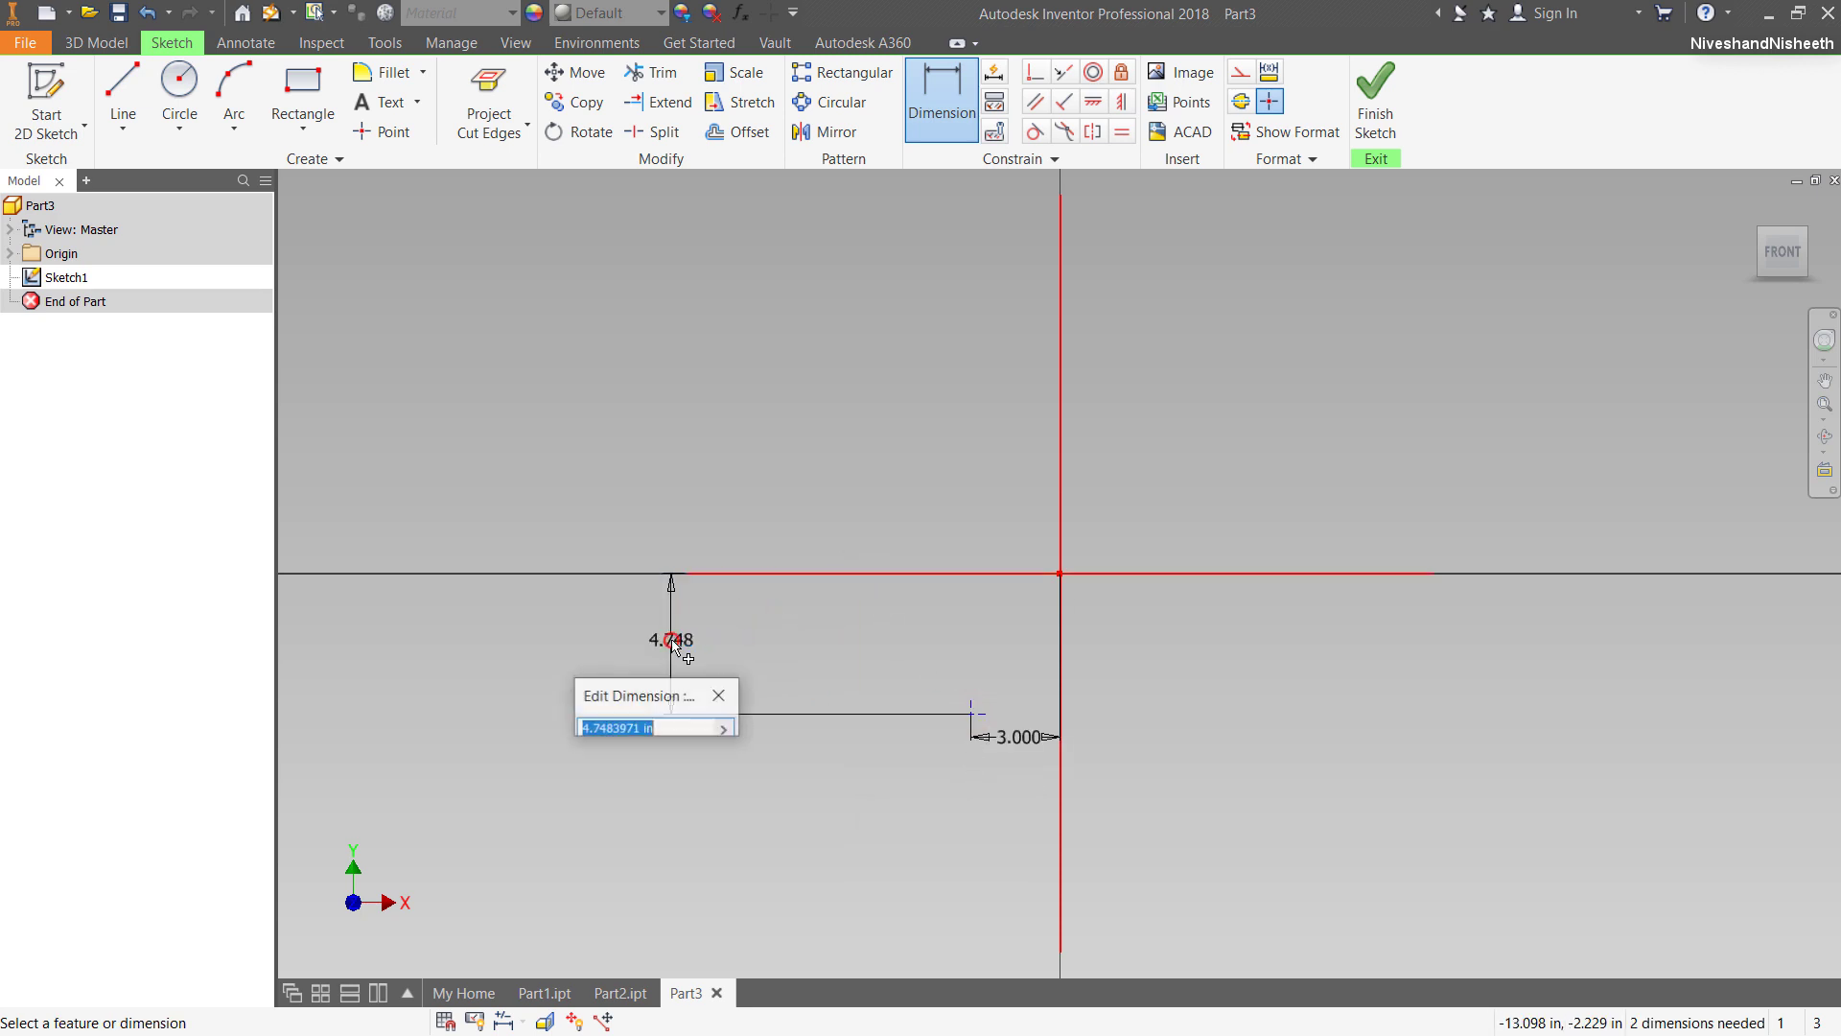
type("4")
key("Return")
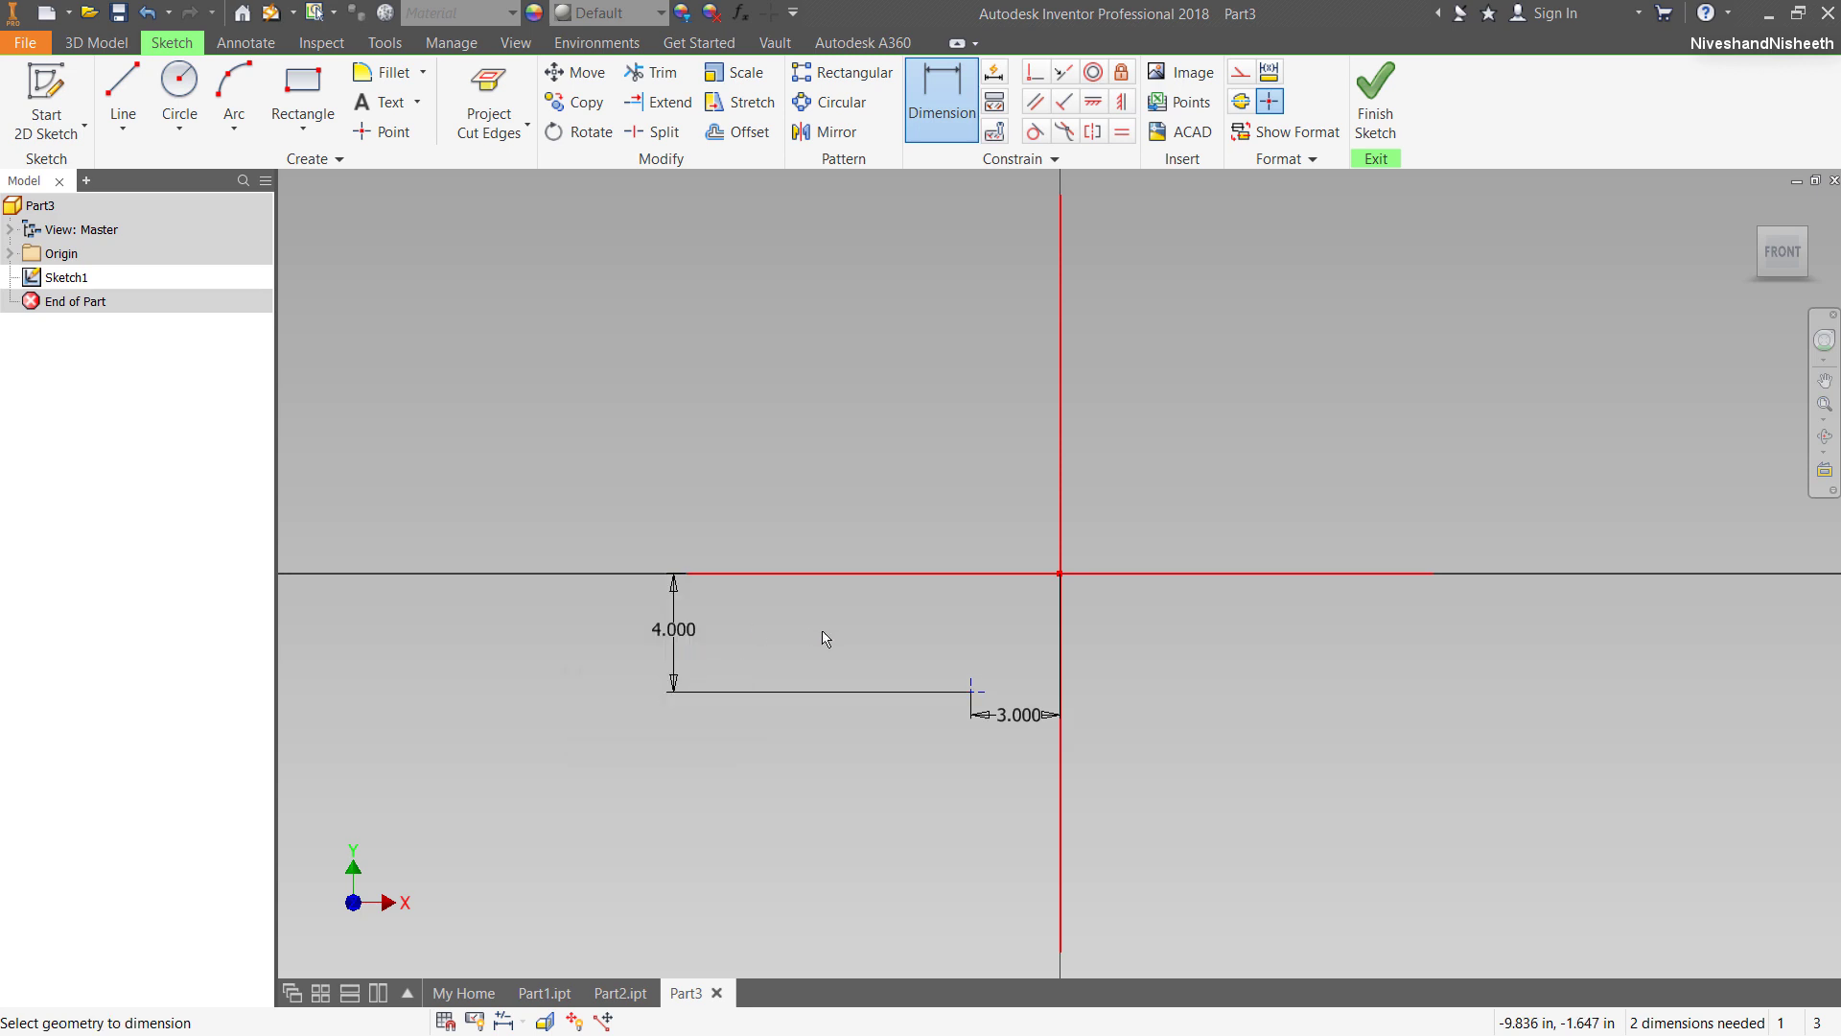
right_click(844, 619)
left_click(901, 616)
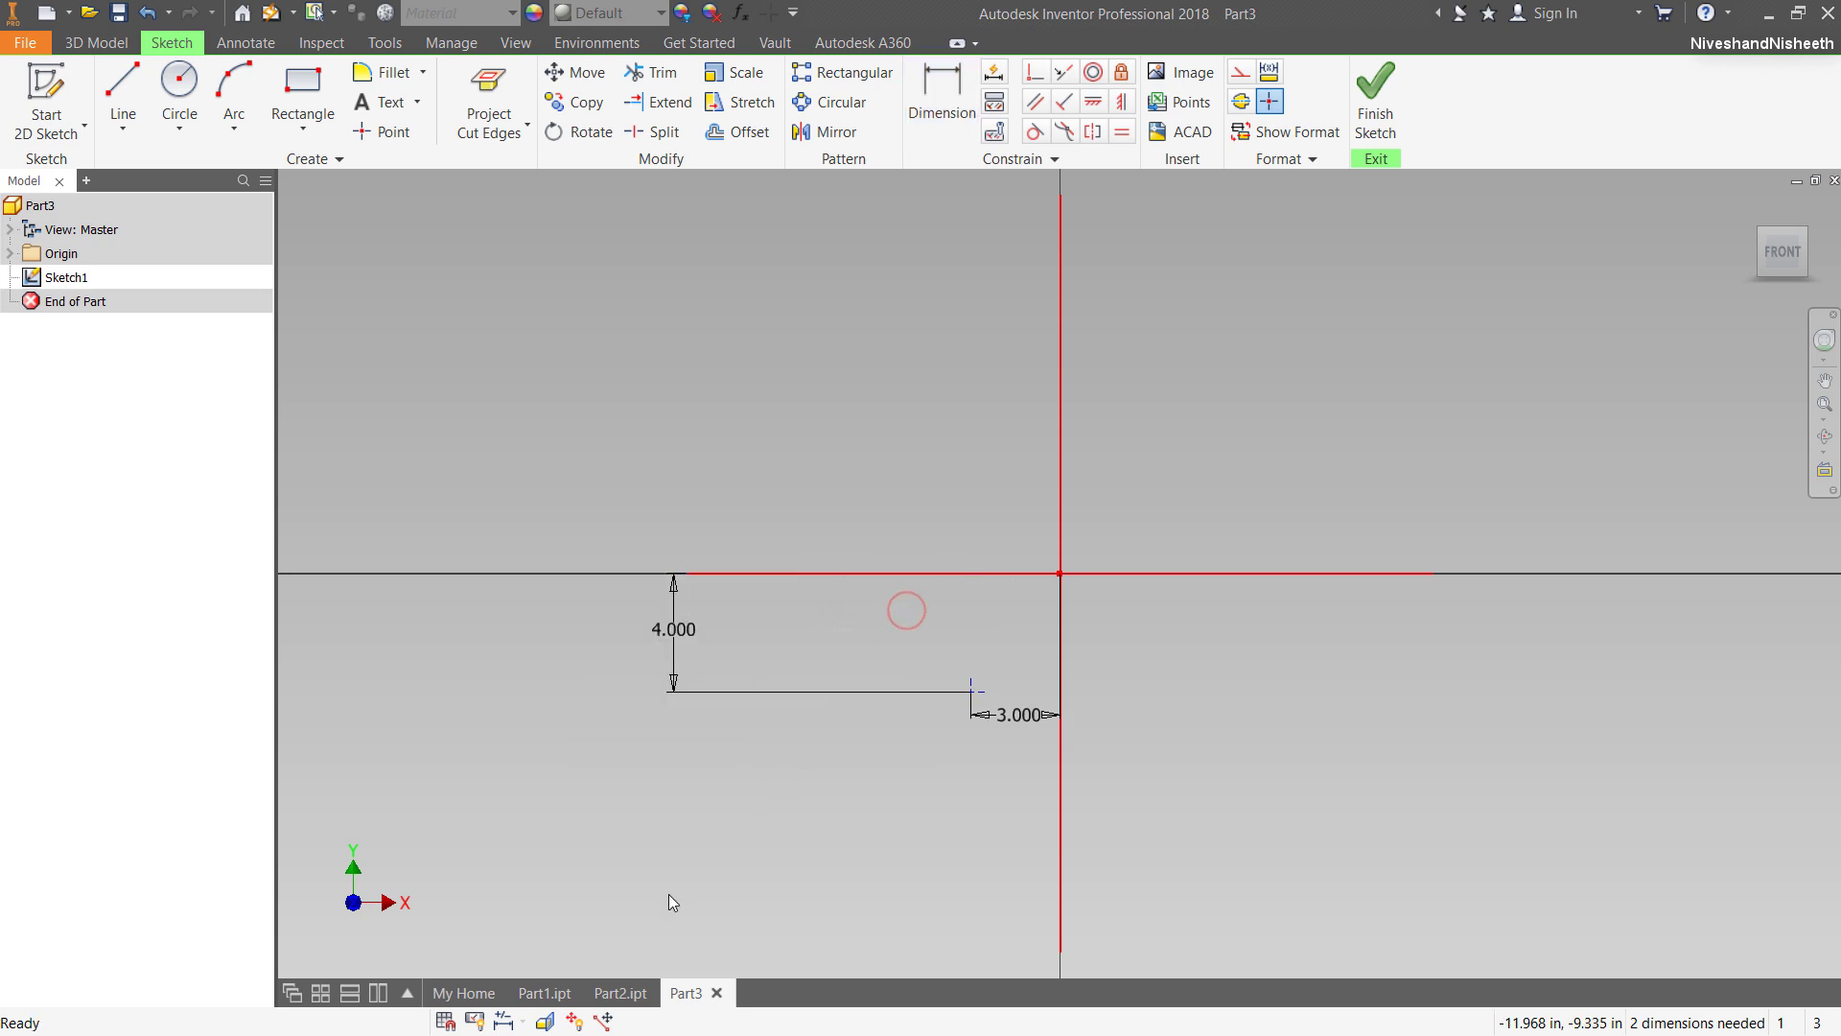
Copy the parabola curve and its red axis line from the Part2 sketch and paste them into the Part3 sketch.
left_click(620, 994)
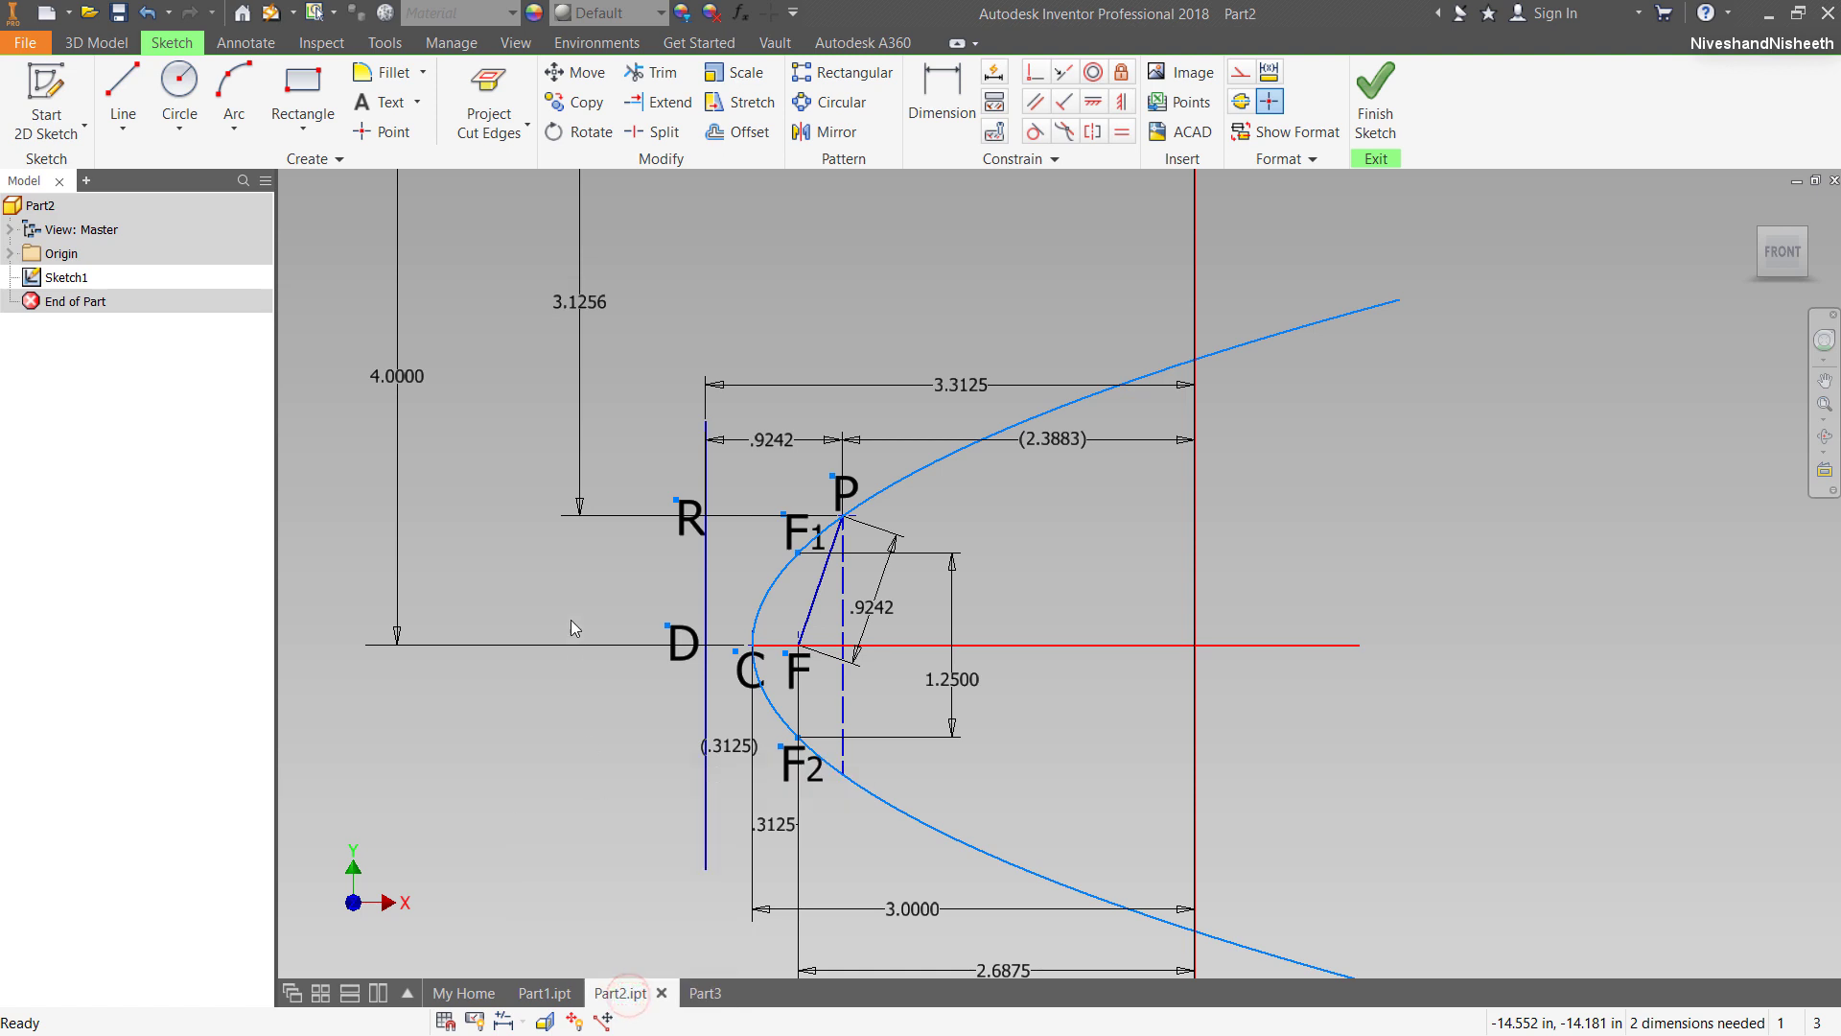
left_click(940, 462)
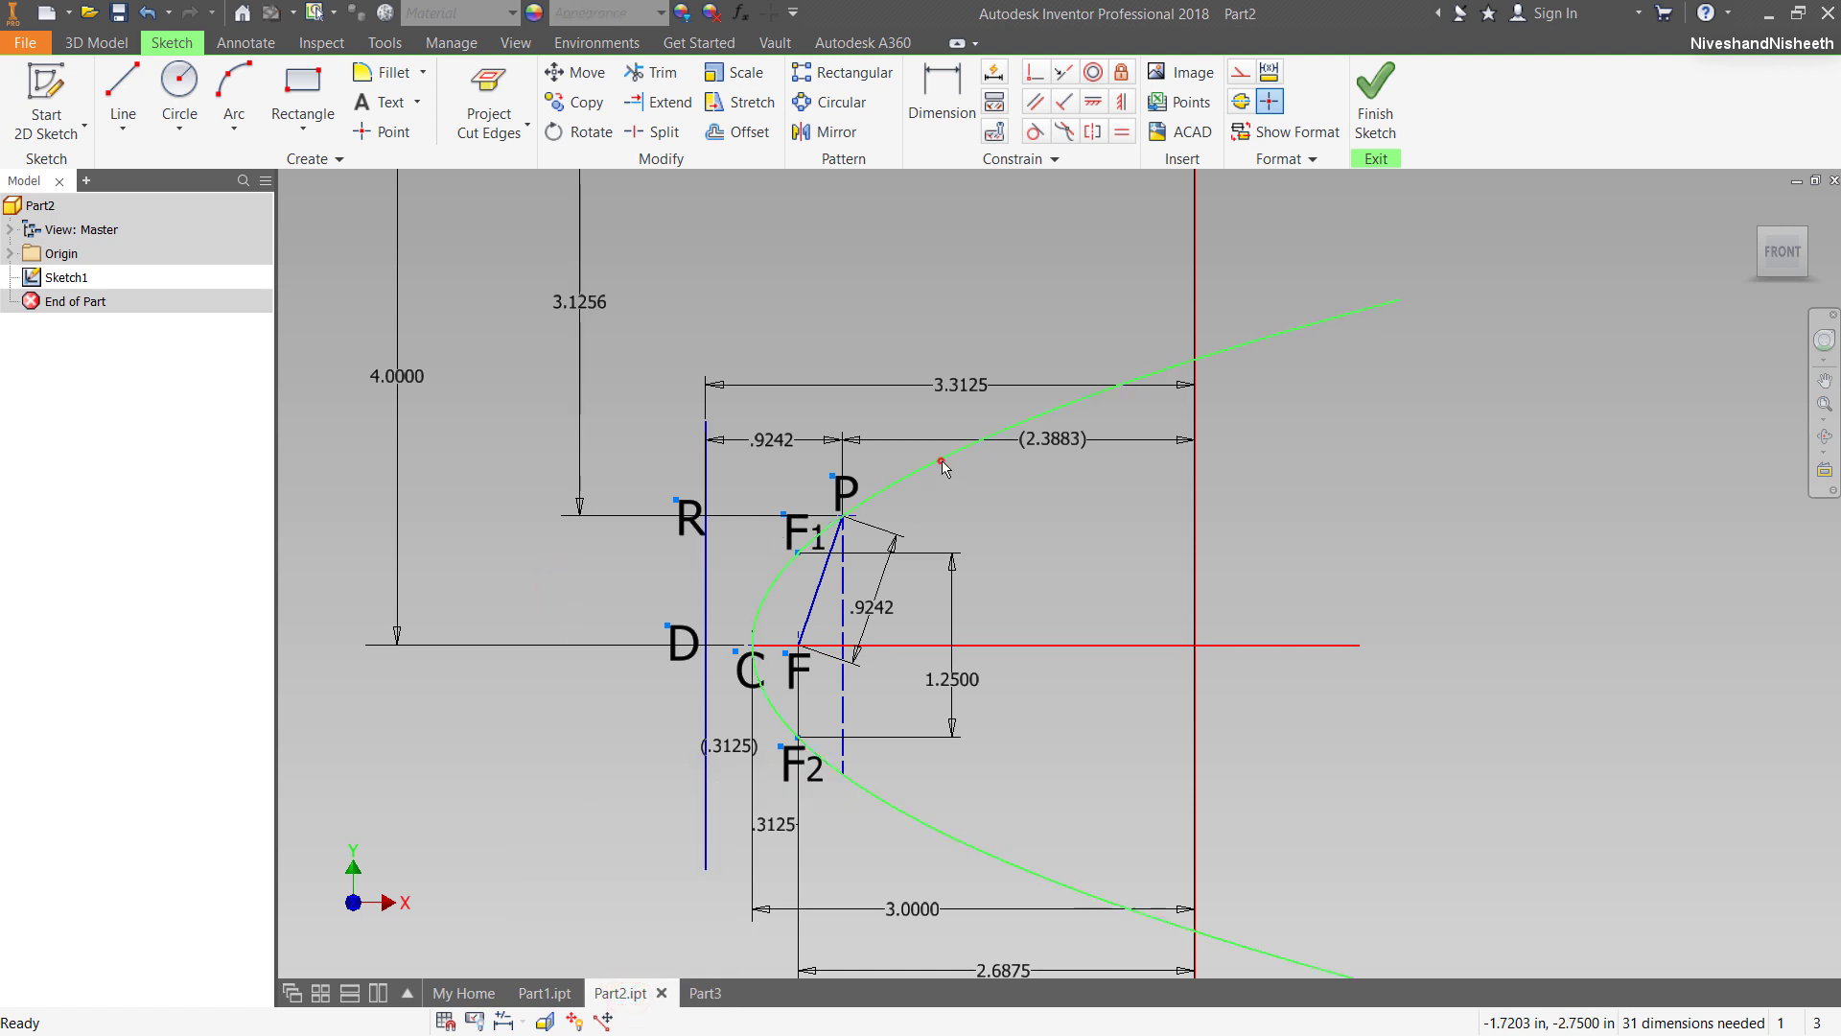
left_click(1017, 644)
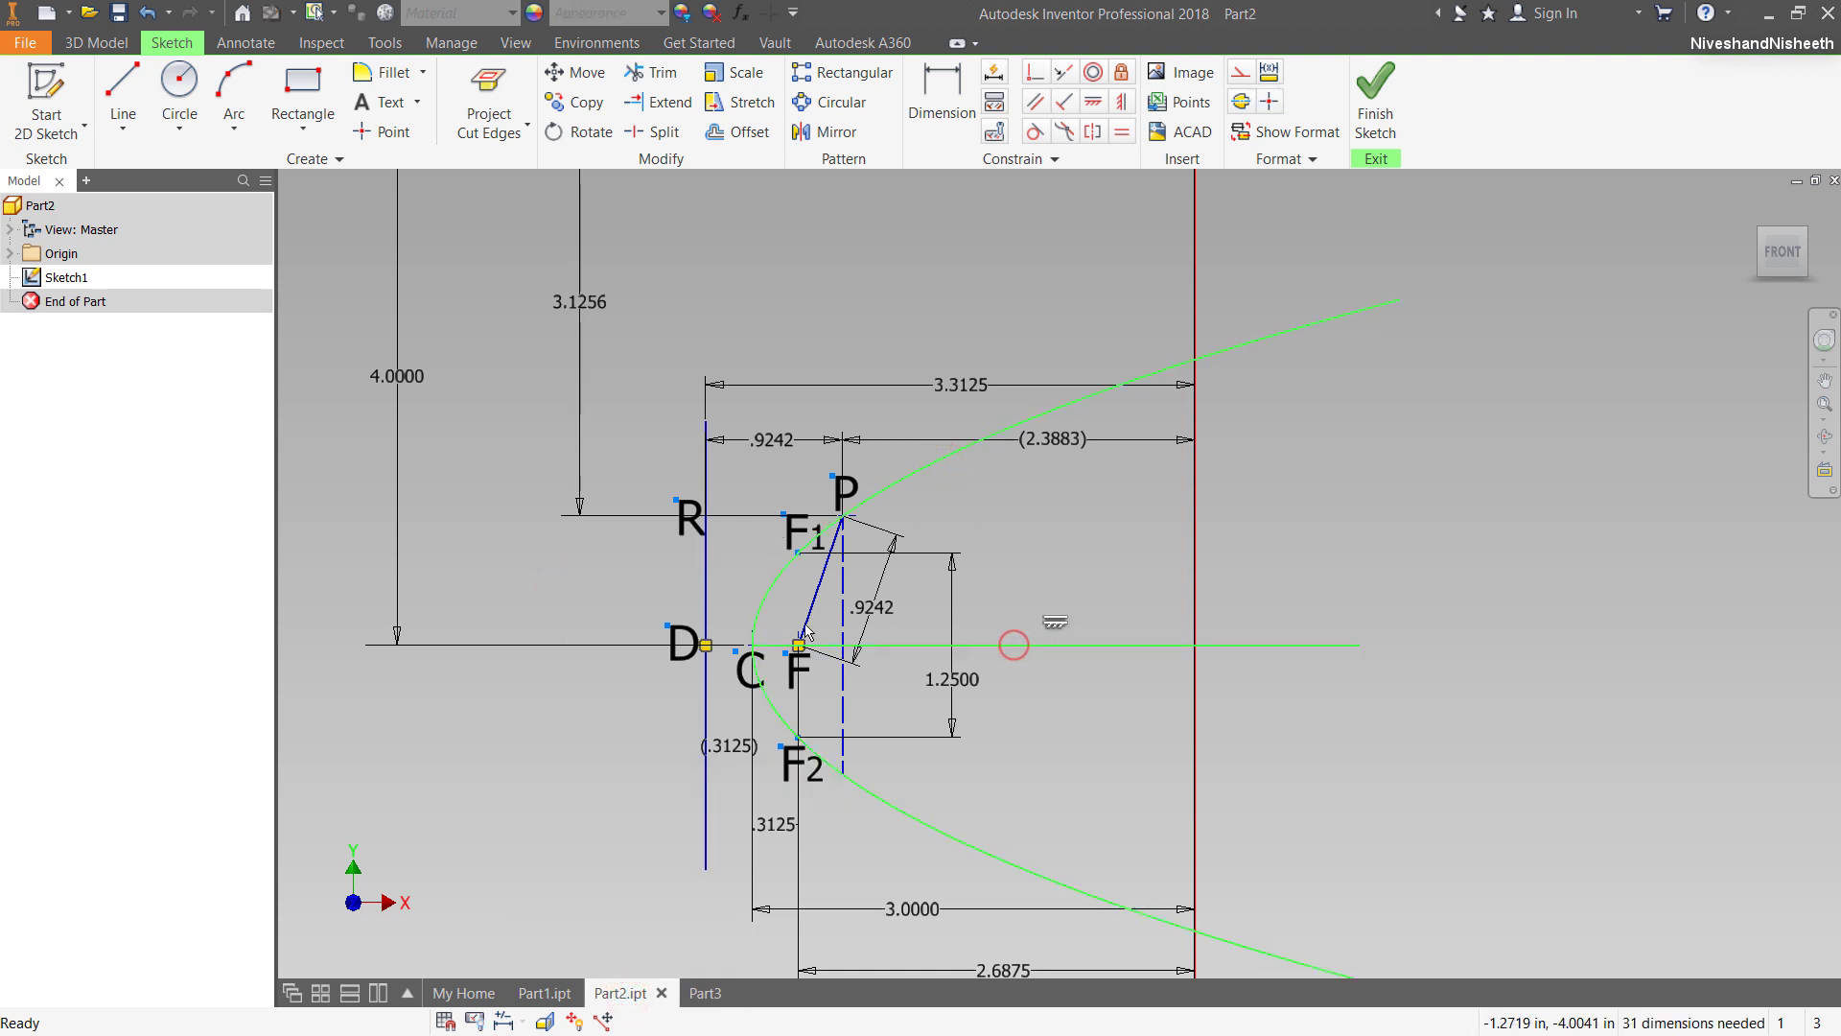
right_click(757, 658)
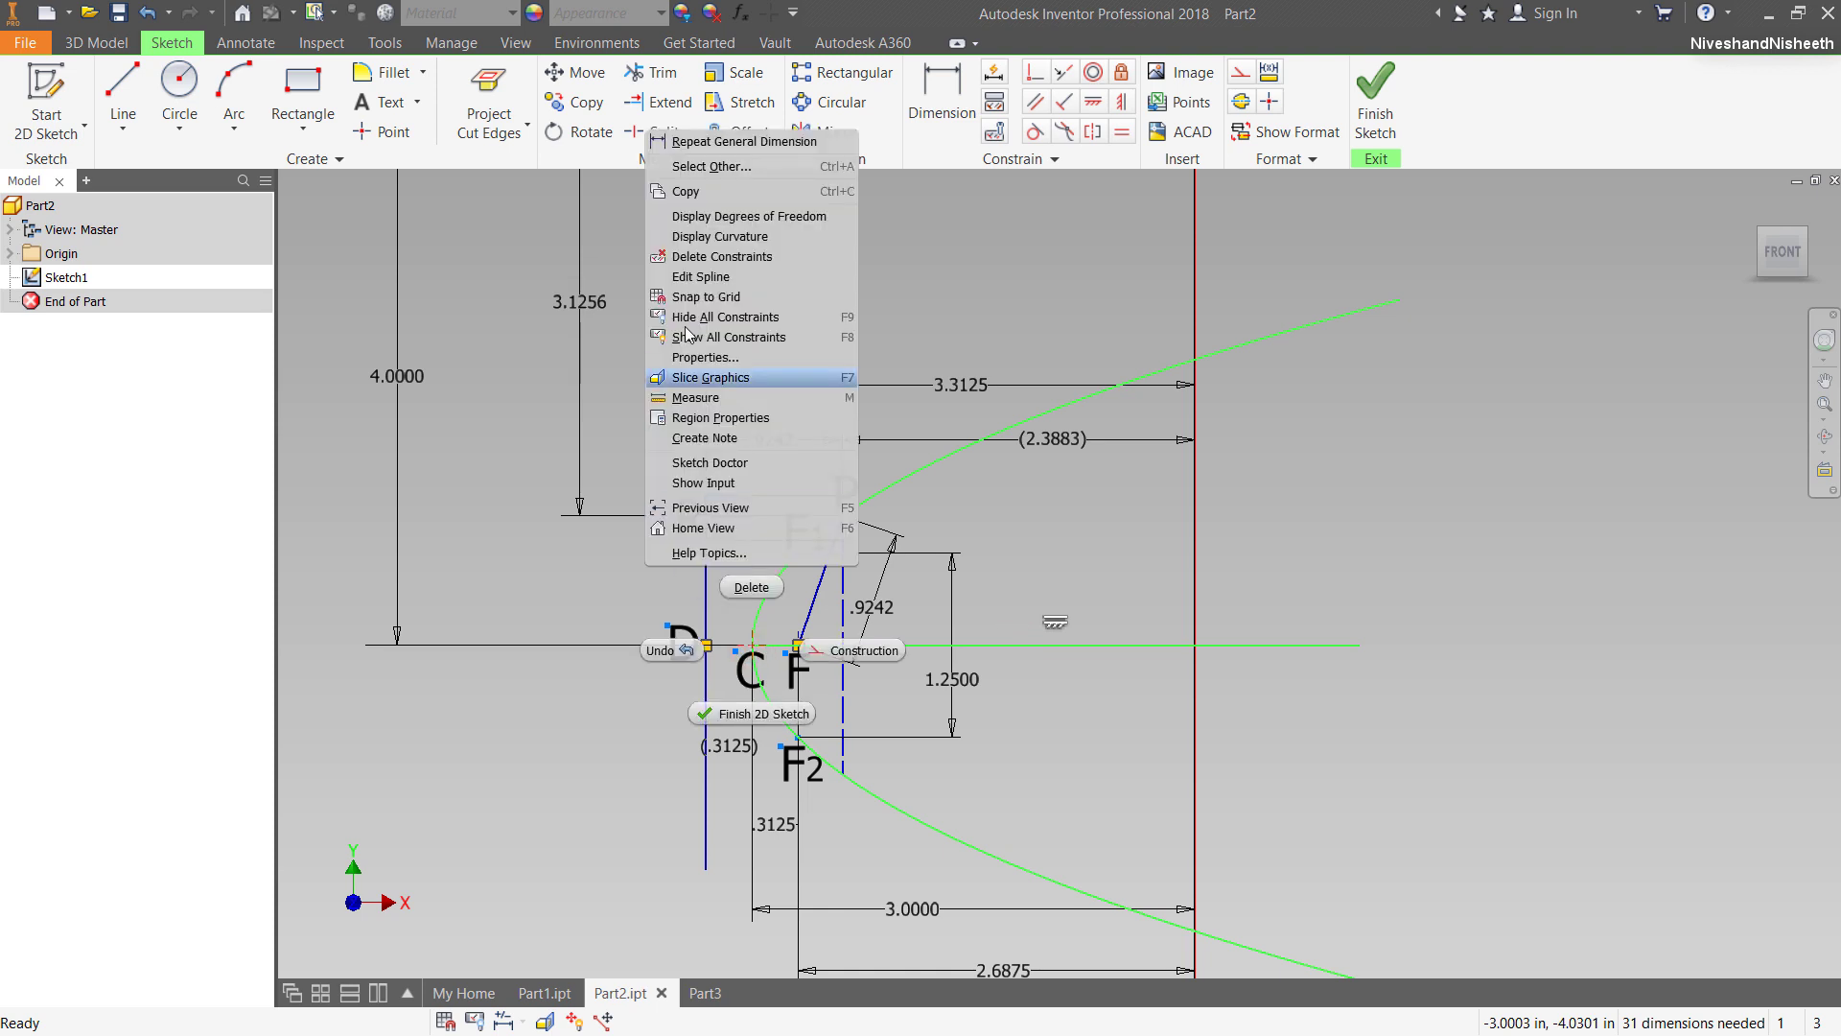
left_click(692, 191)
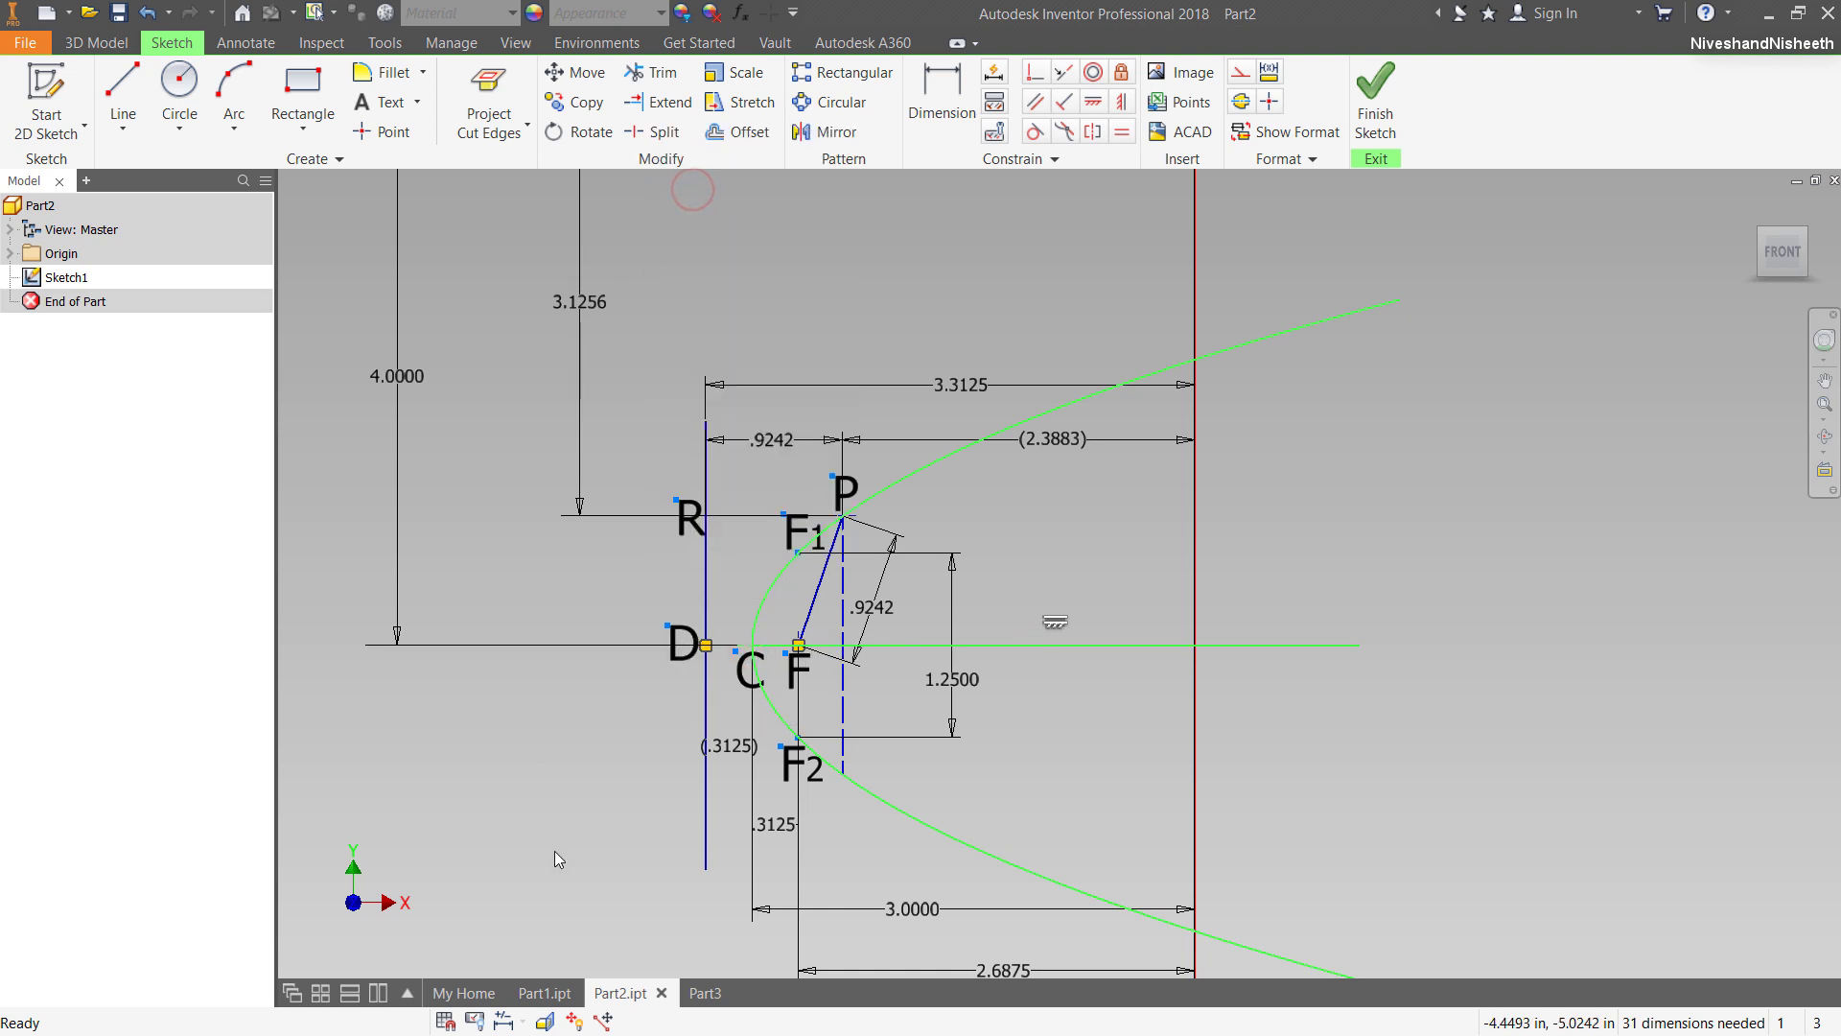
left_click(703, 993)
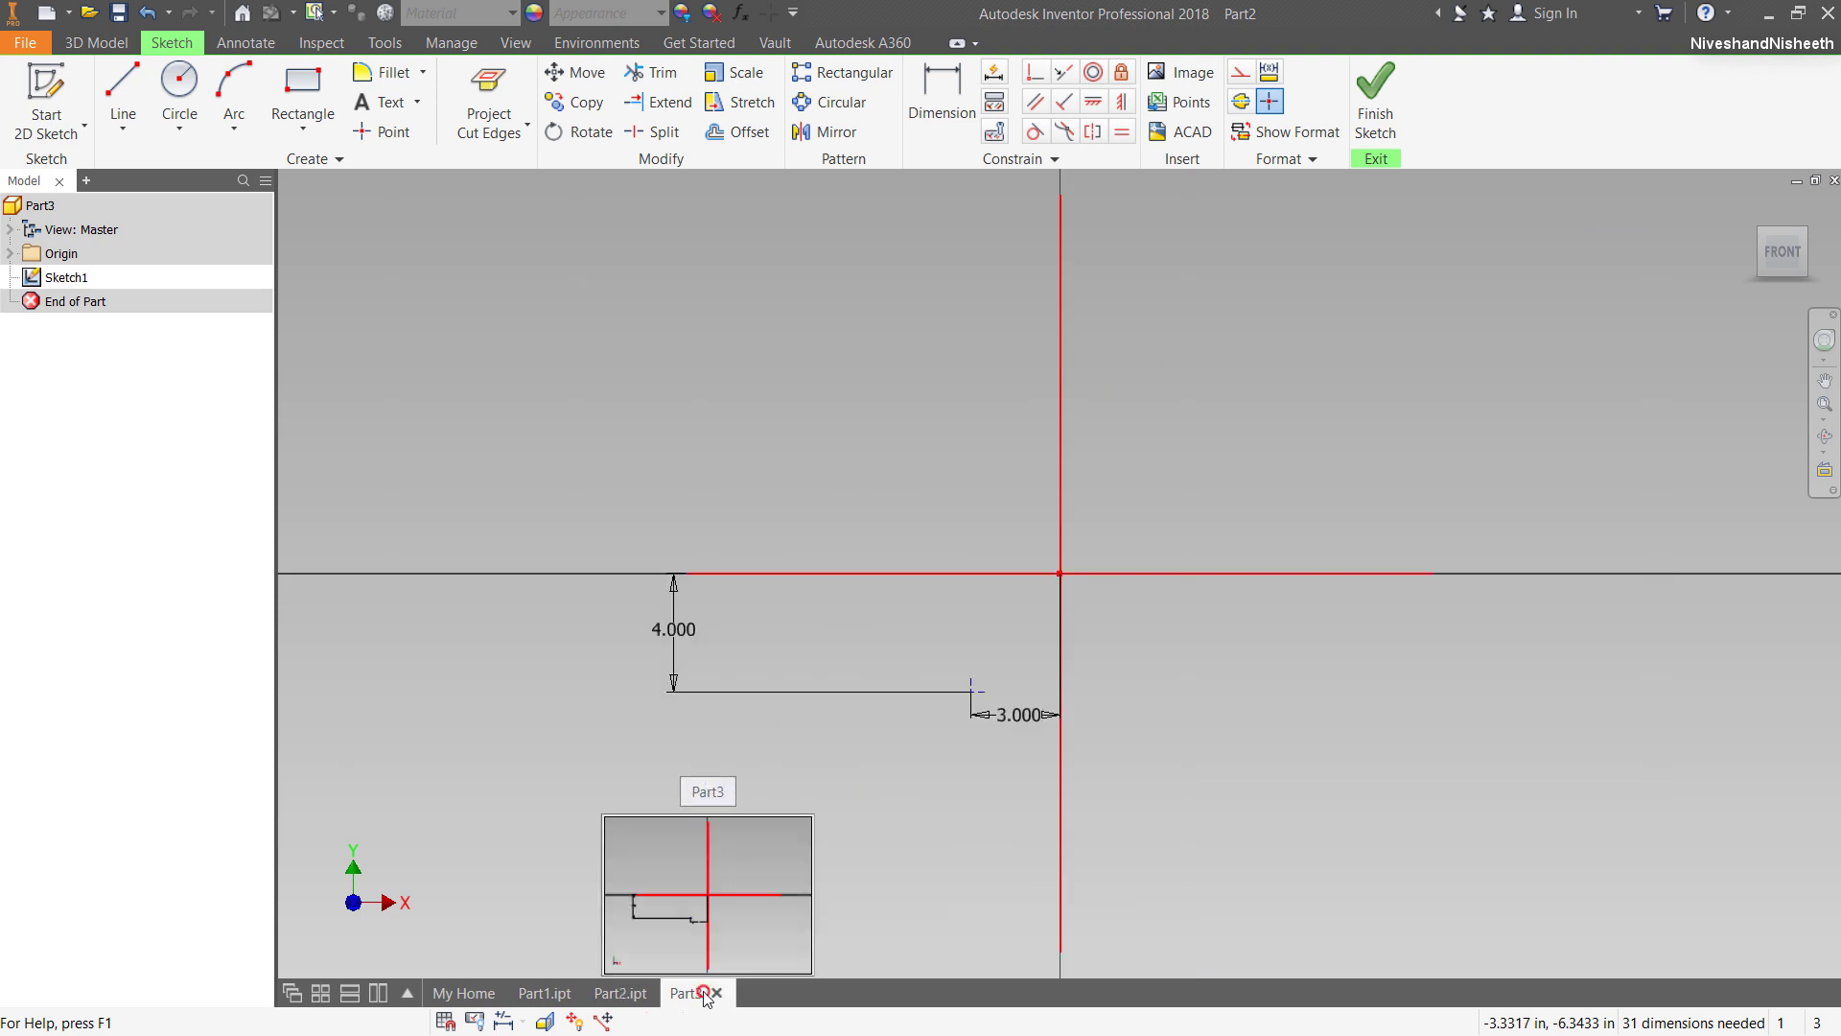
right_click(800, 366)
left_click(736, 487)
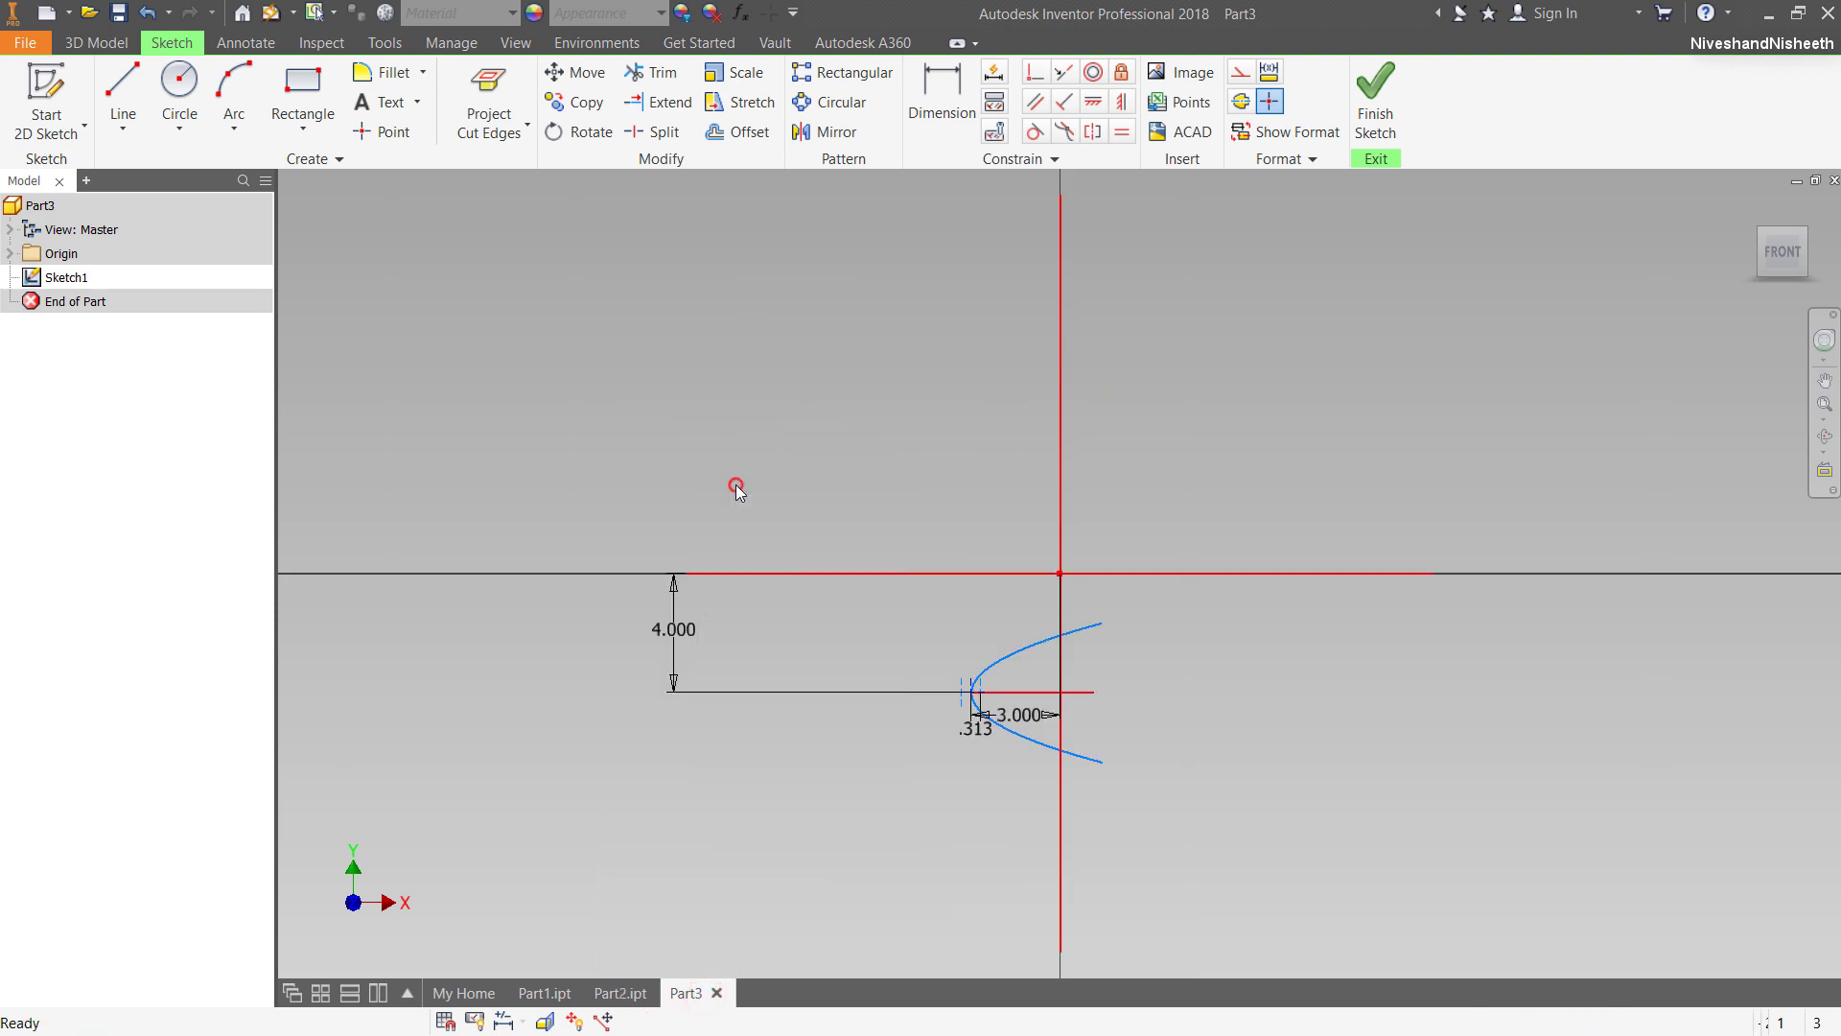
Move the 4 in dimension closer to the pasted parabola and the 3 in dimension below its vertex.
scroll(1028, 723, "down", 5)
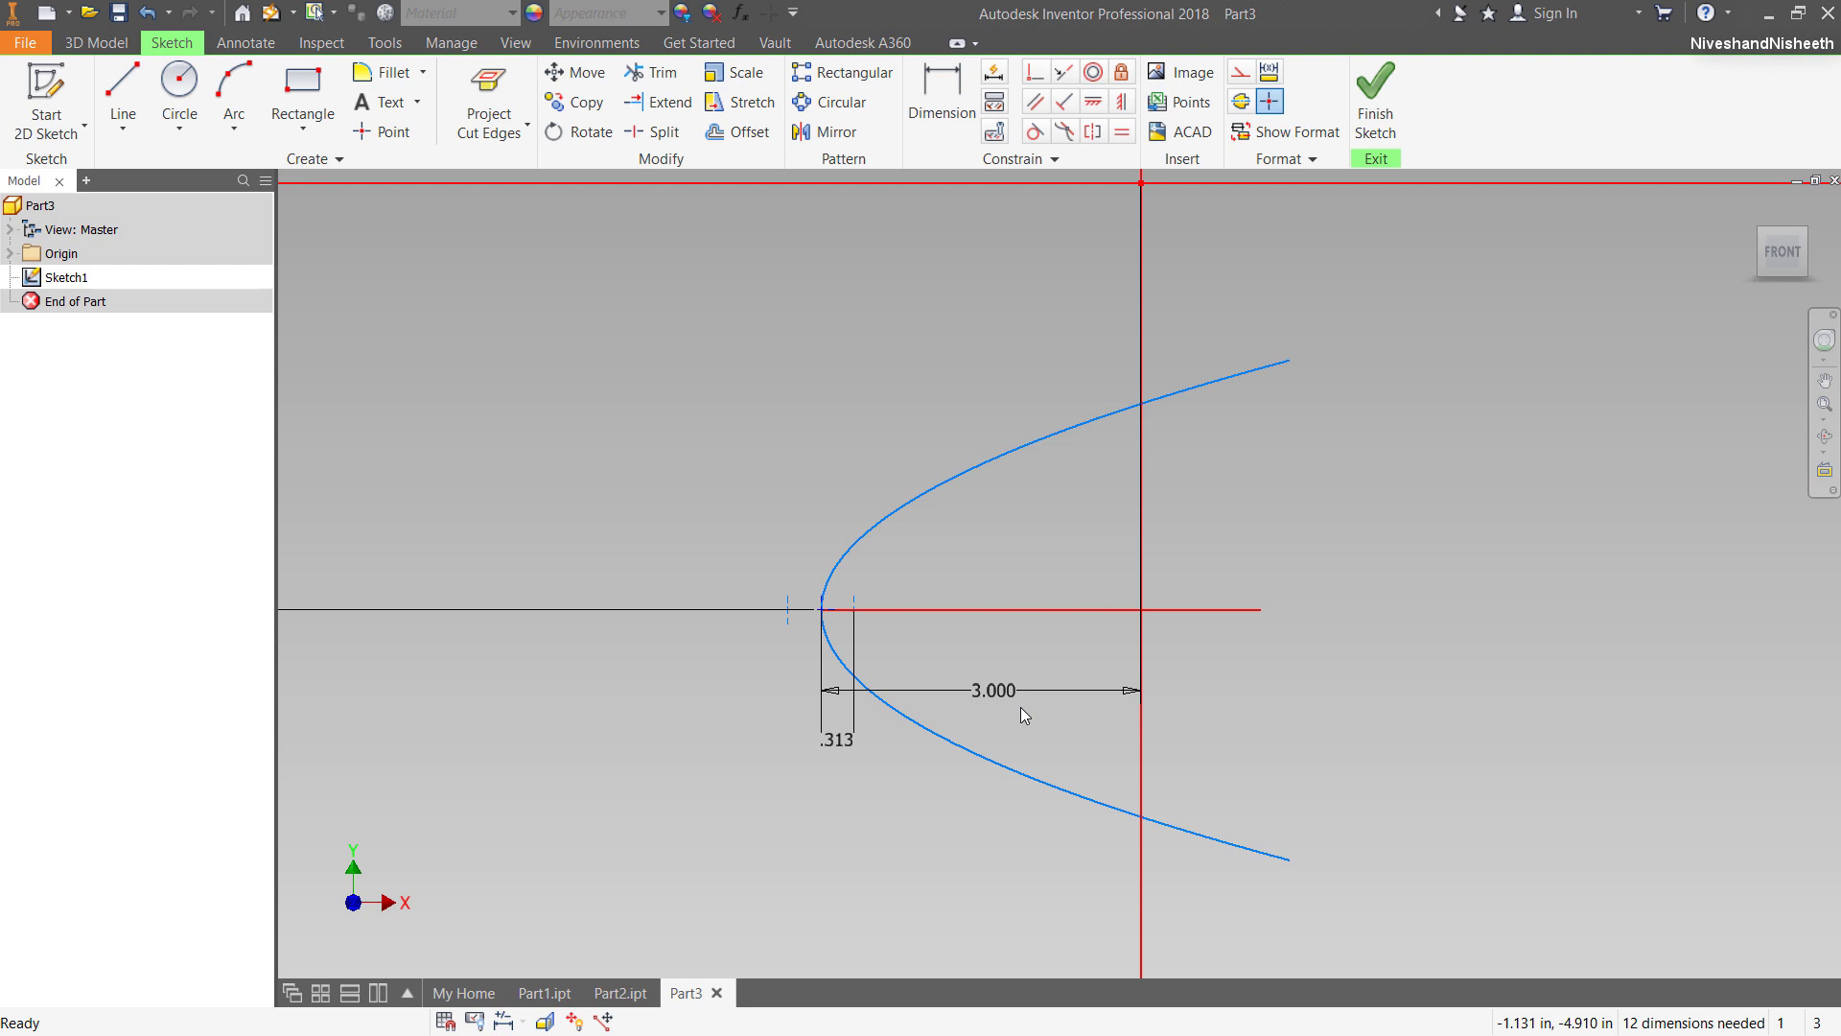
scroll(913, 646, "up", 4)
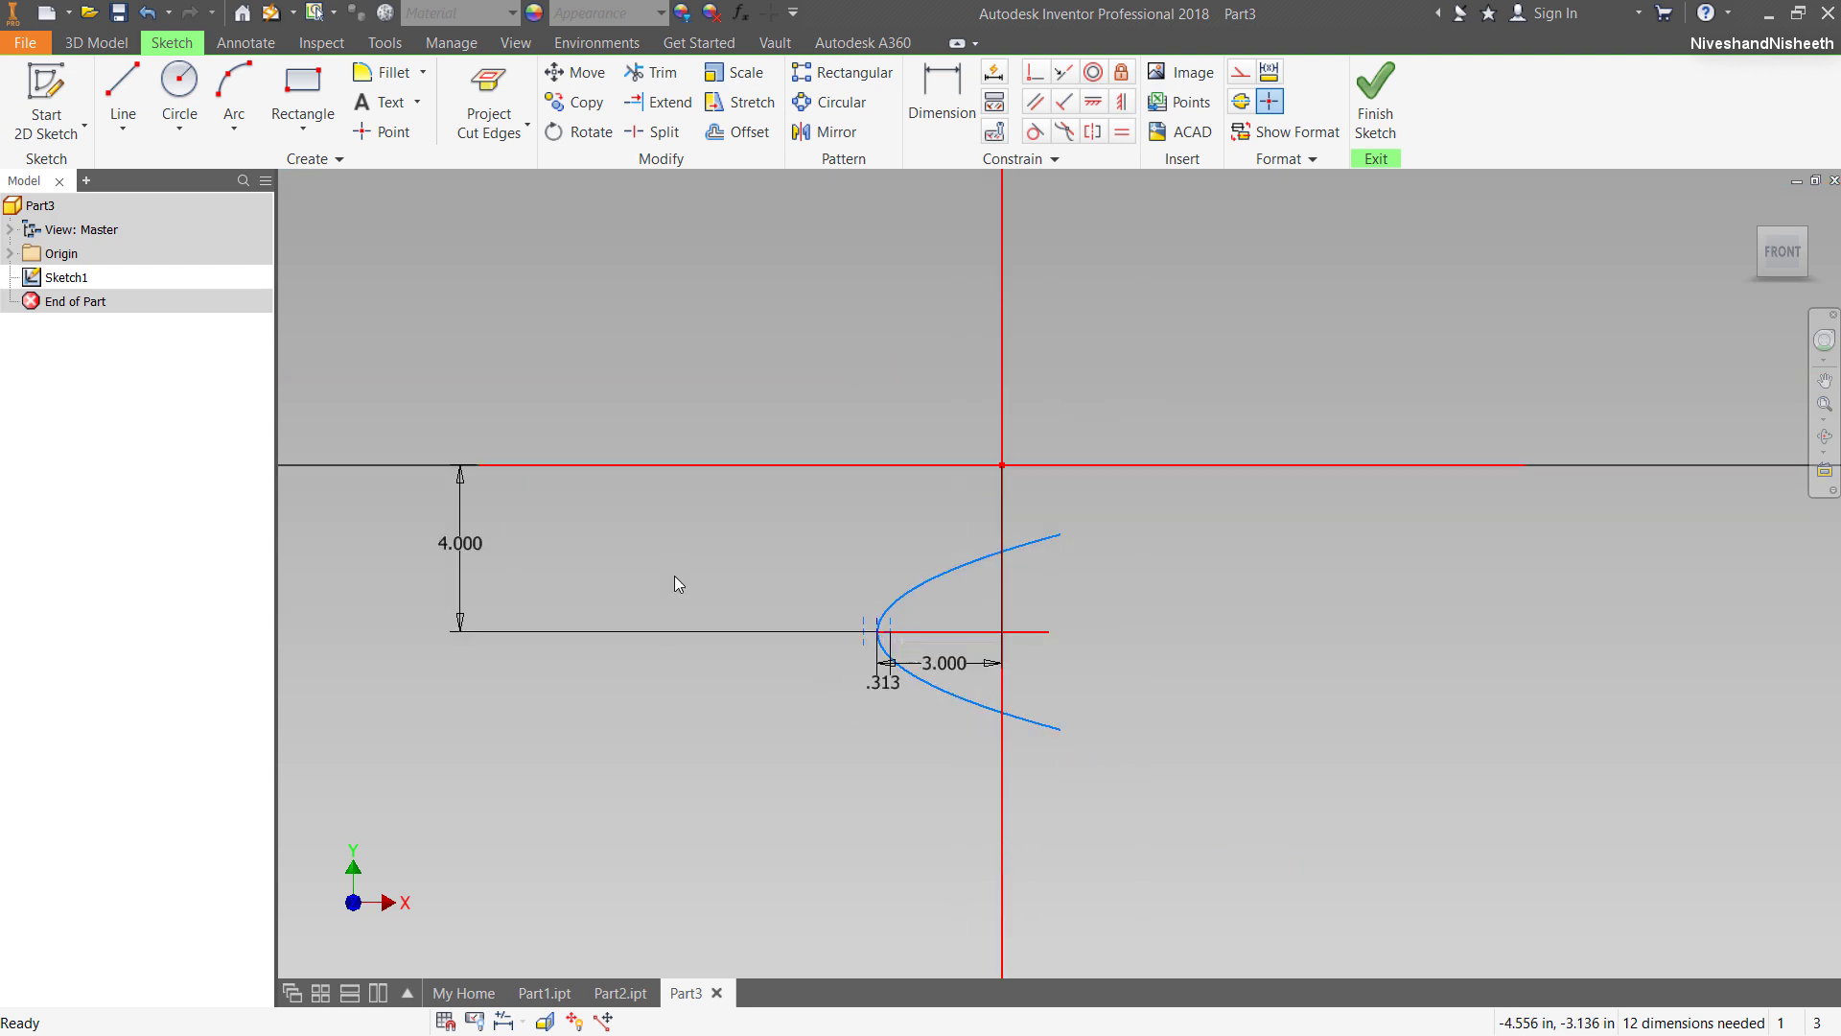
left_click_drag(472, 541, 784, 563)
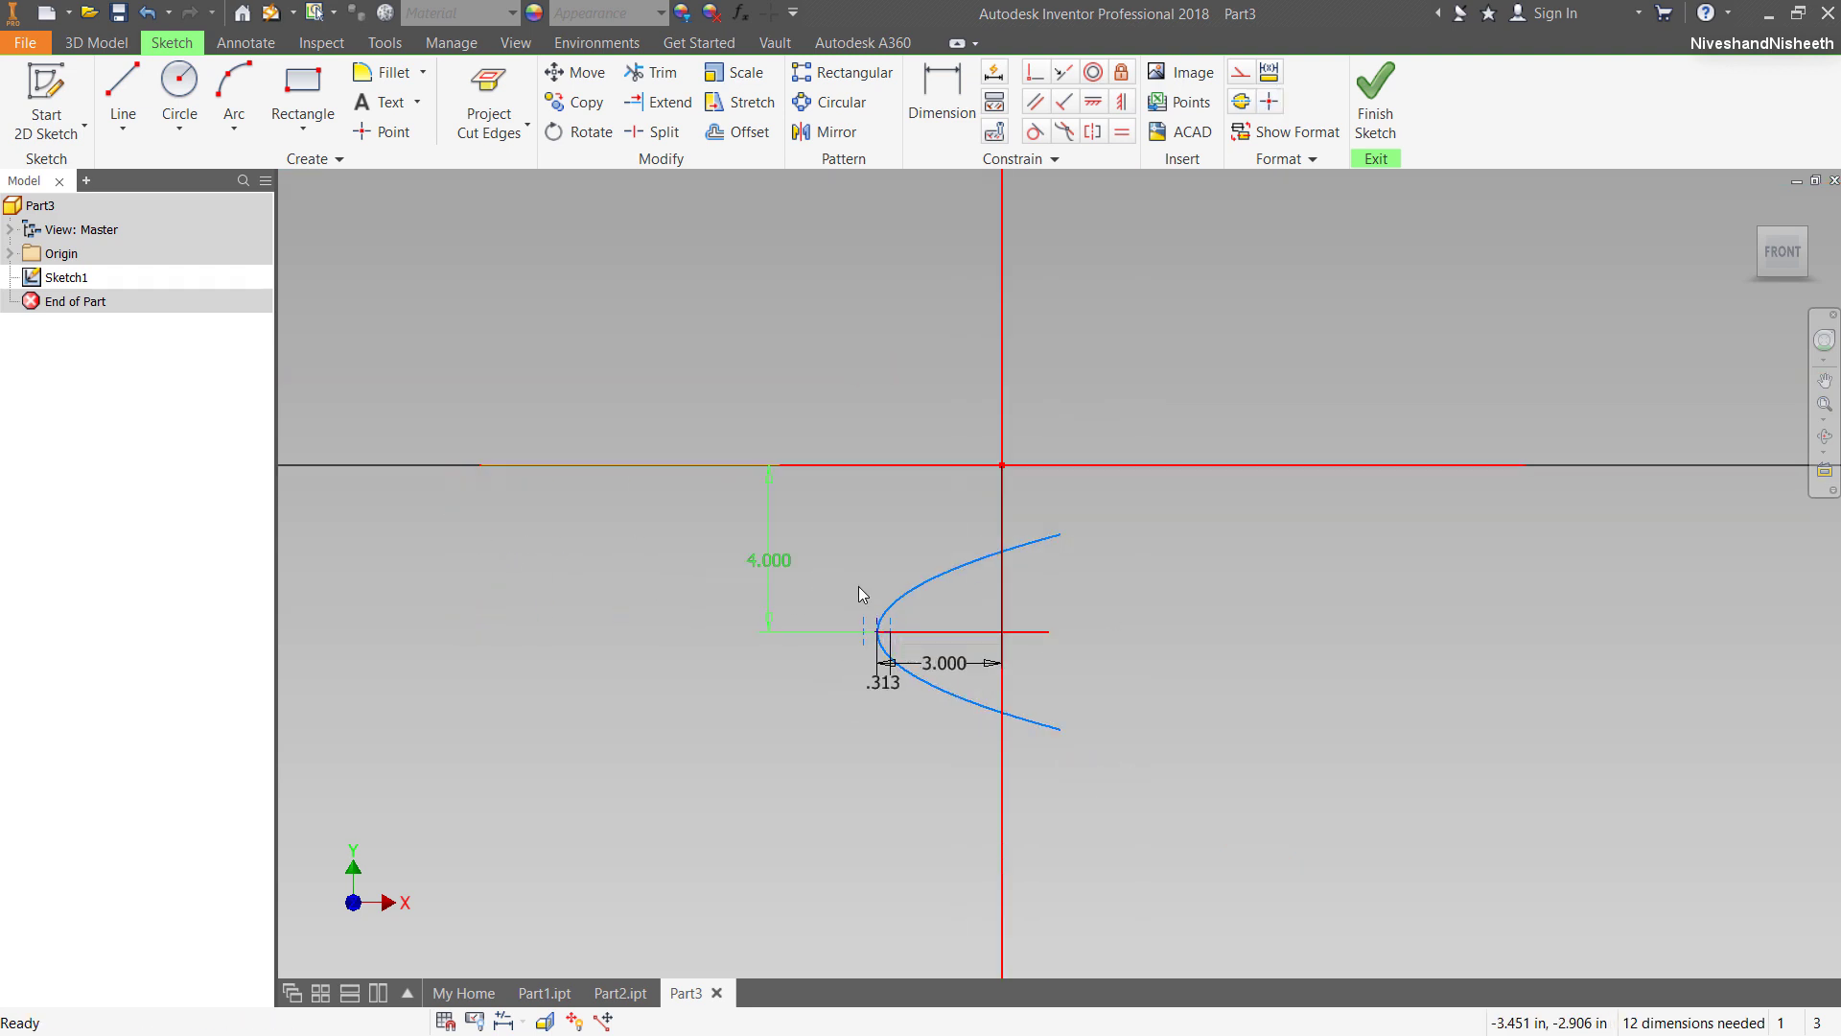
scroll(859, 586, "down", 3)
left_click_drag(1014, 733, 974, 828)
left_click(781, 777)
Delete the pasted points on either side of the vertex and the parabola's short red axis line, with Snap to Grid enabled.
left_click_drag(942, 652, 919, 660)
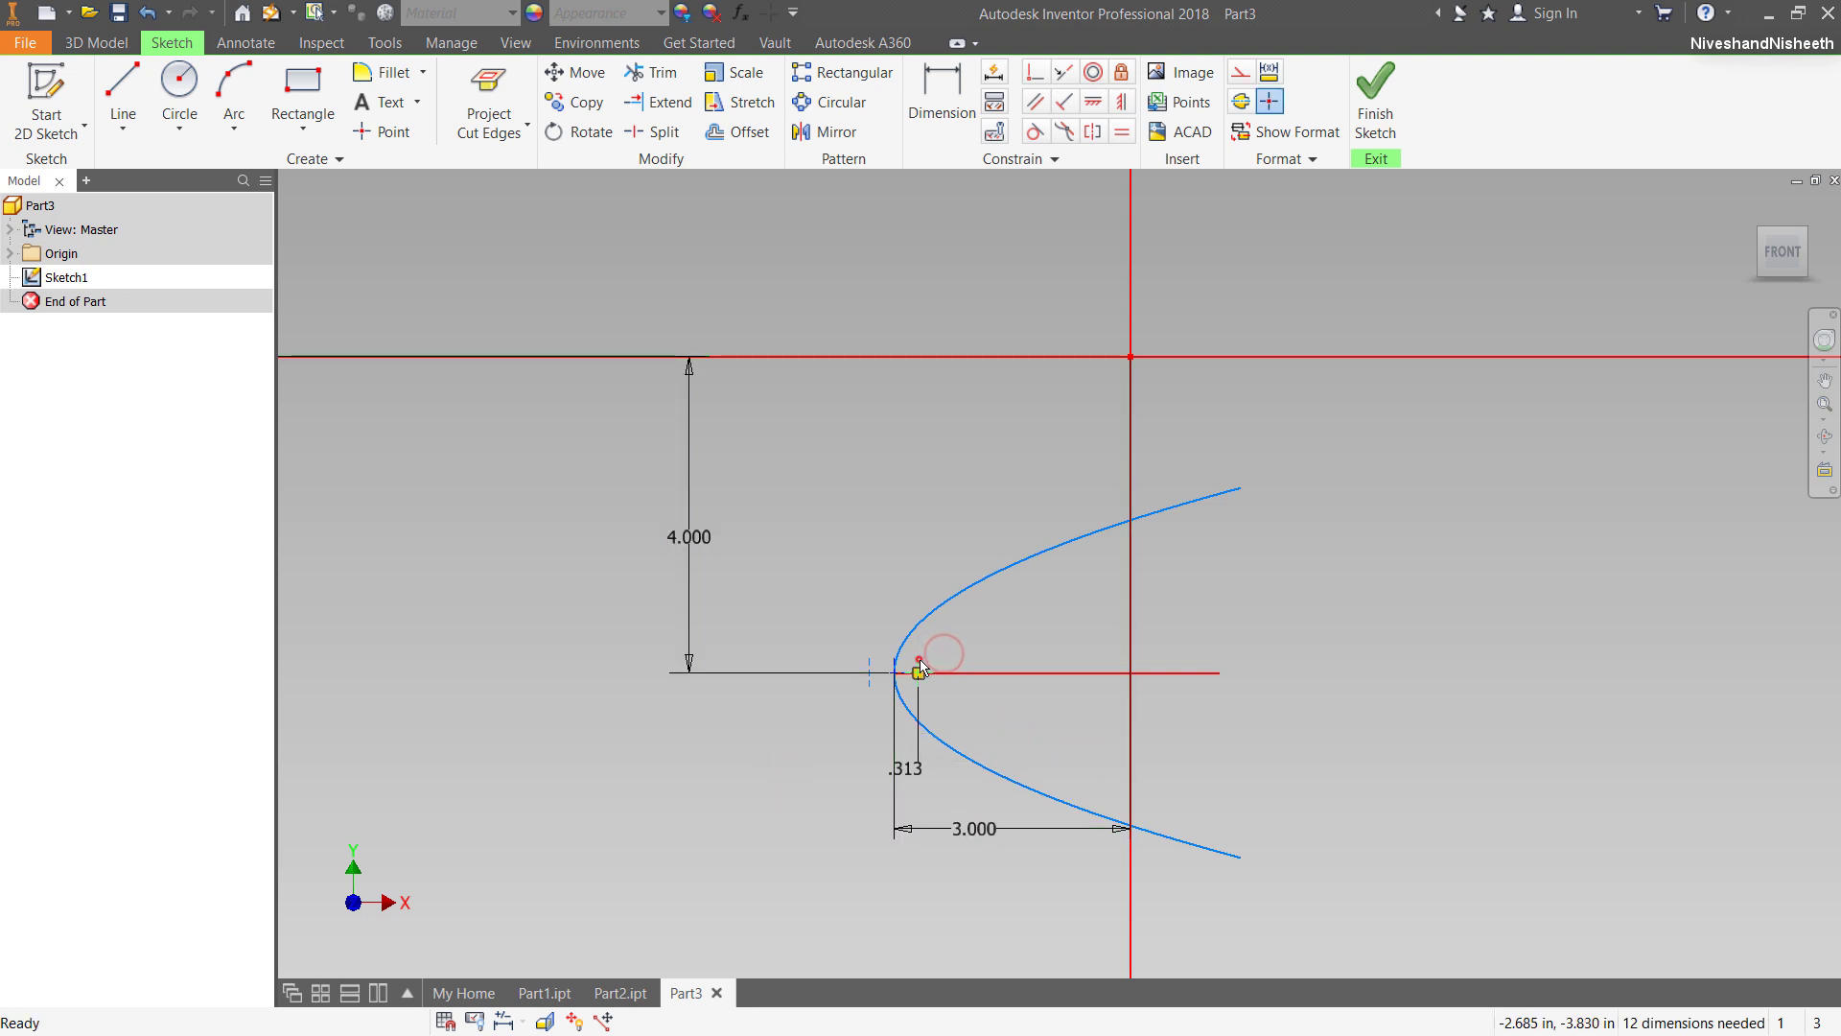
left_click(872, 670)
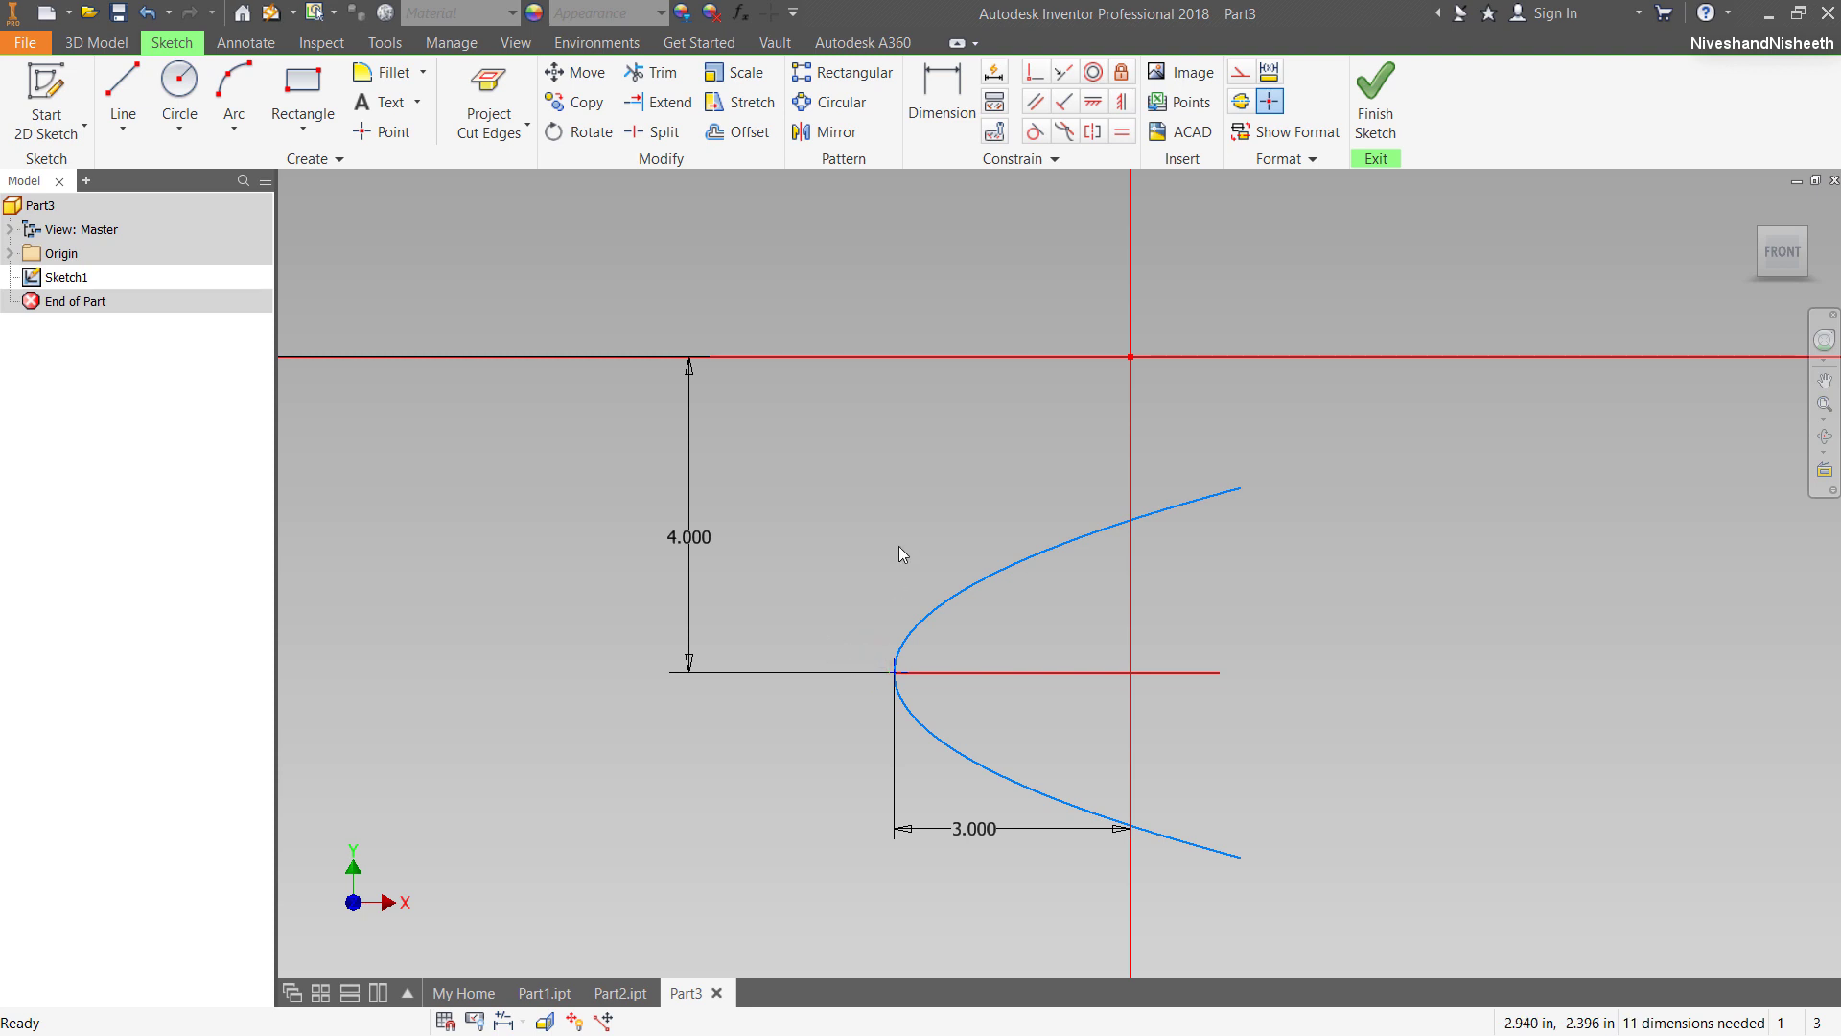
left_click(887, 513)
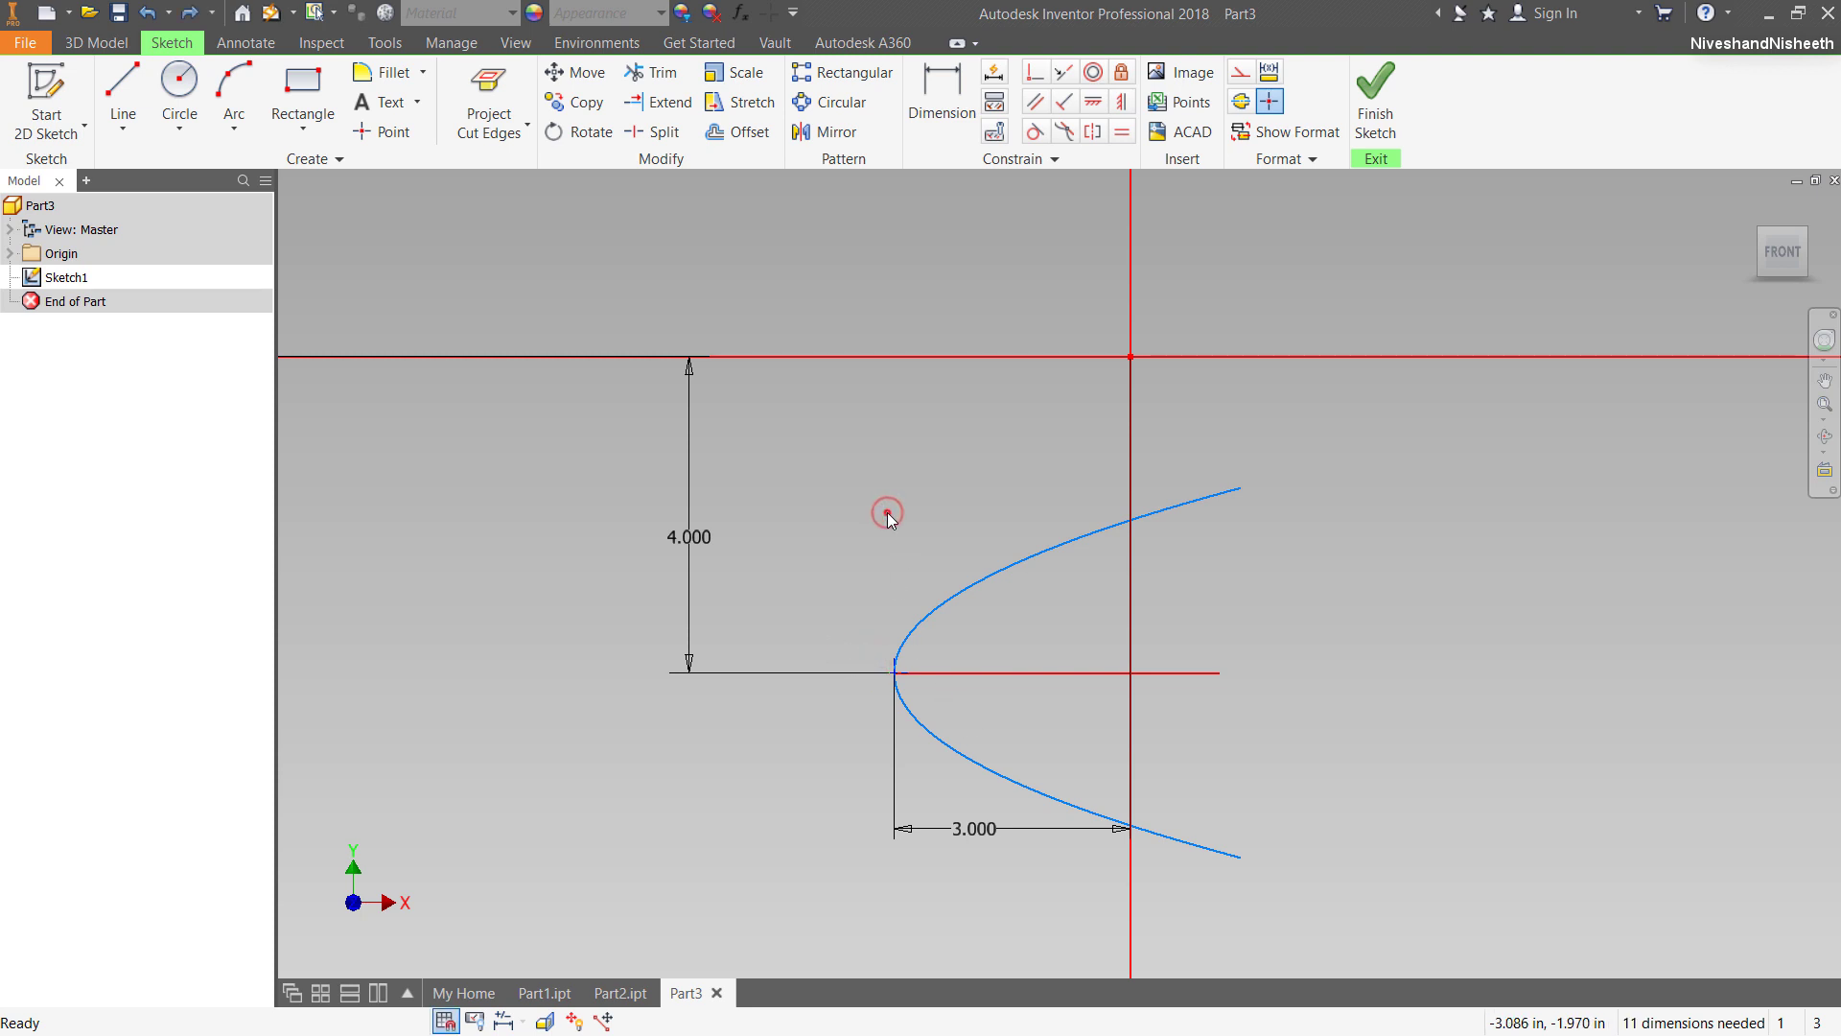
left_click(1038, 672)
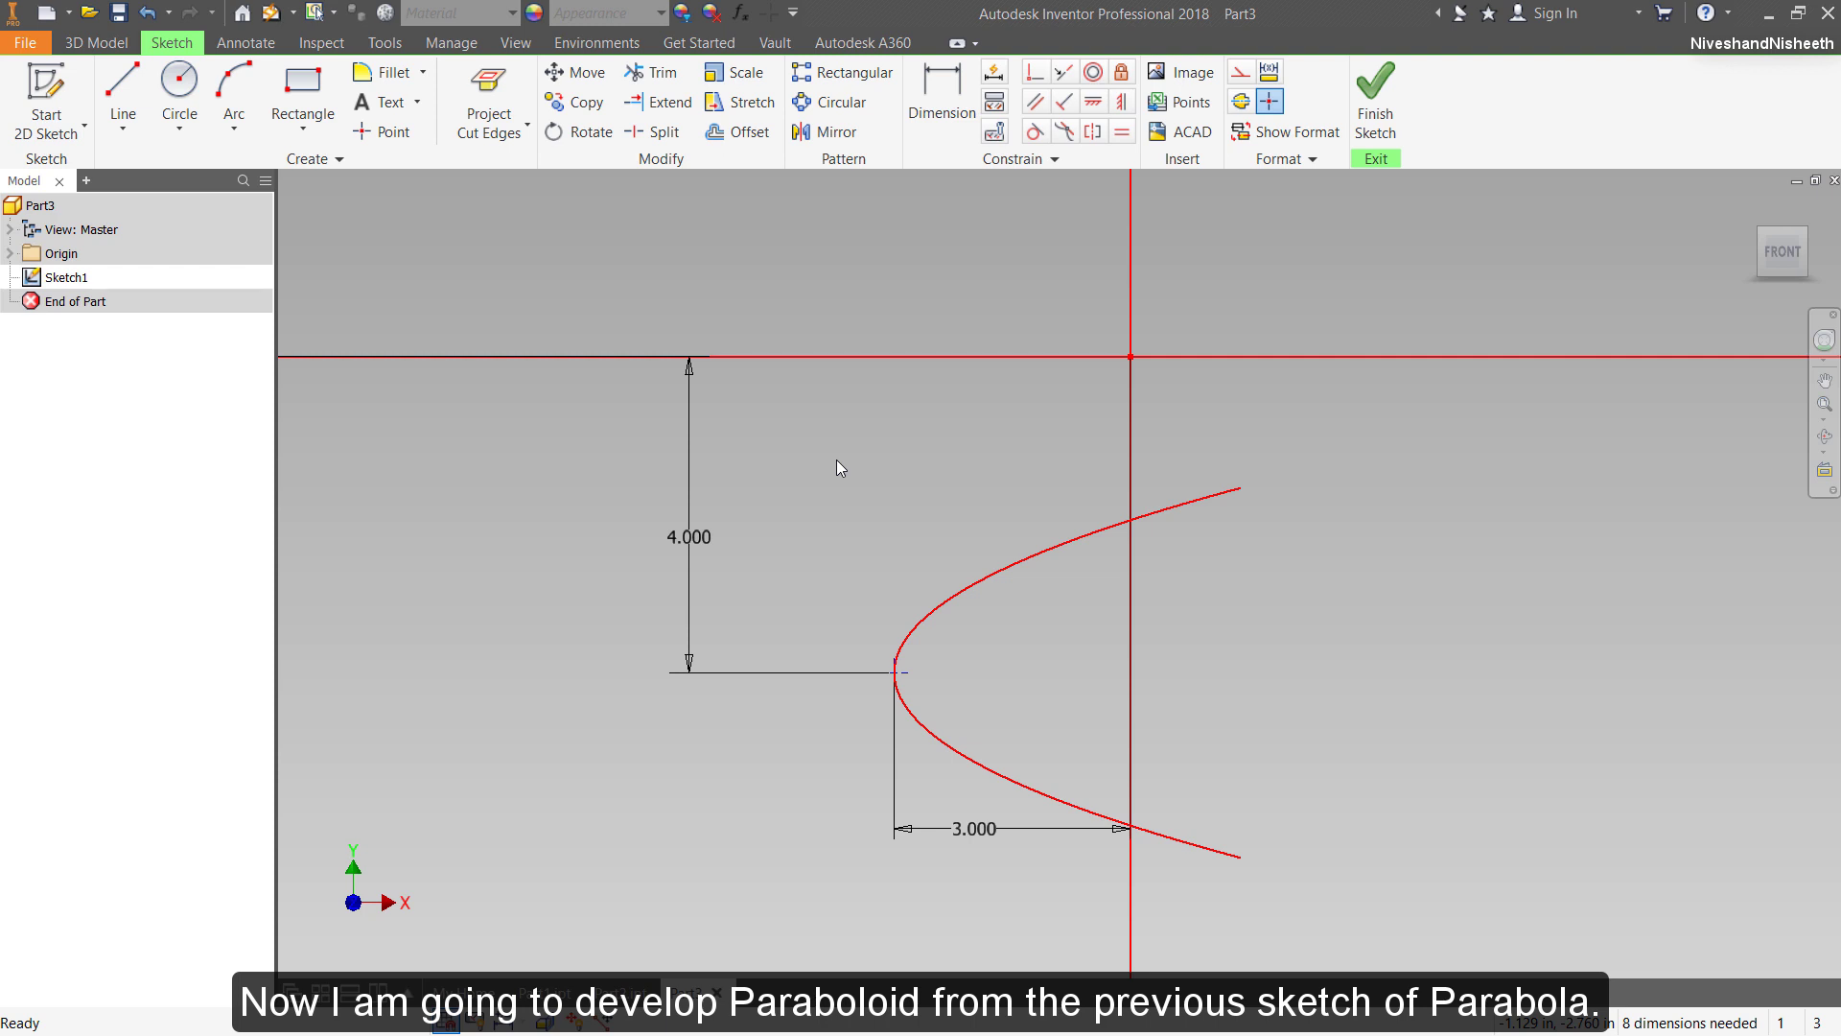
Draw a horizontal line about 4.56 in long from the parabola's vertex past its open end.
left_click(123, 96)
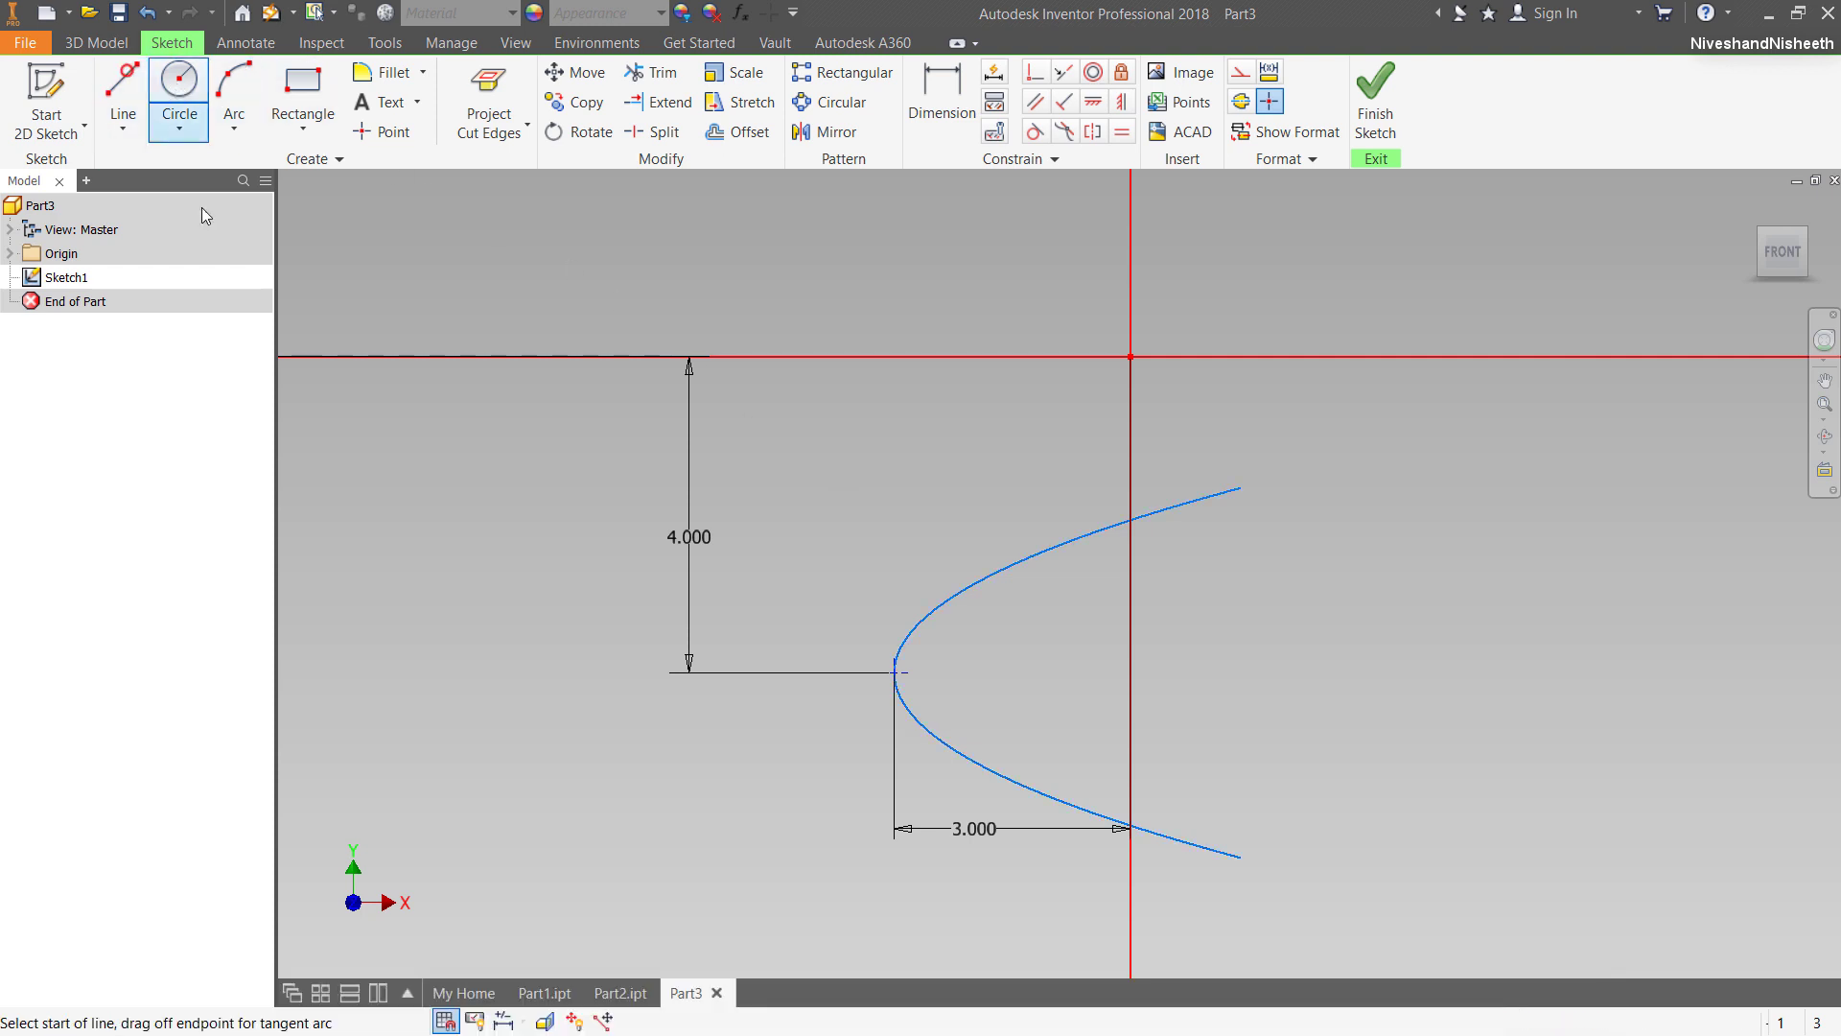
left_click(895, 671)
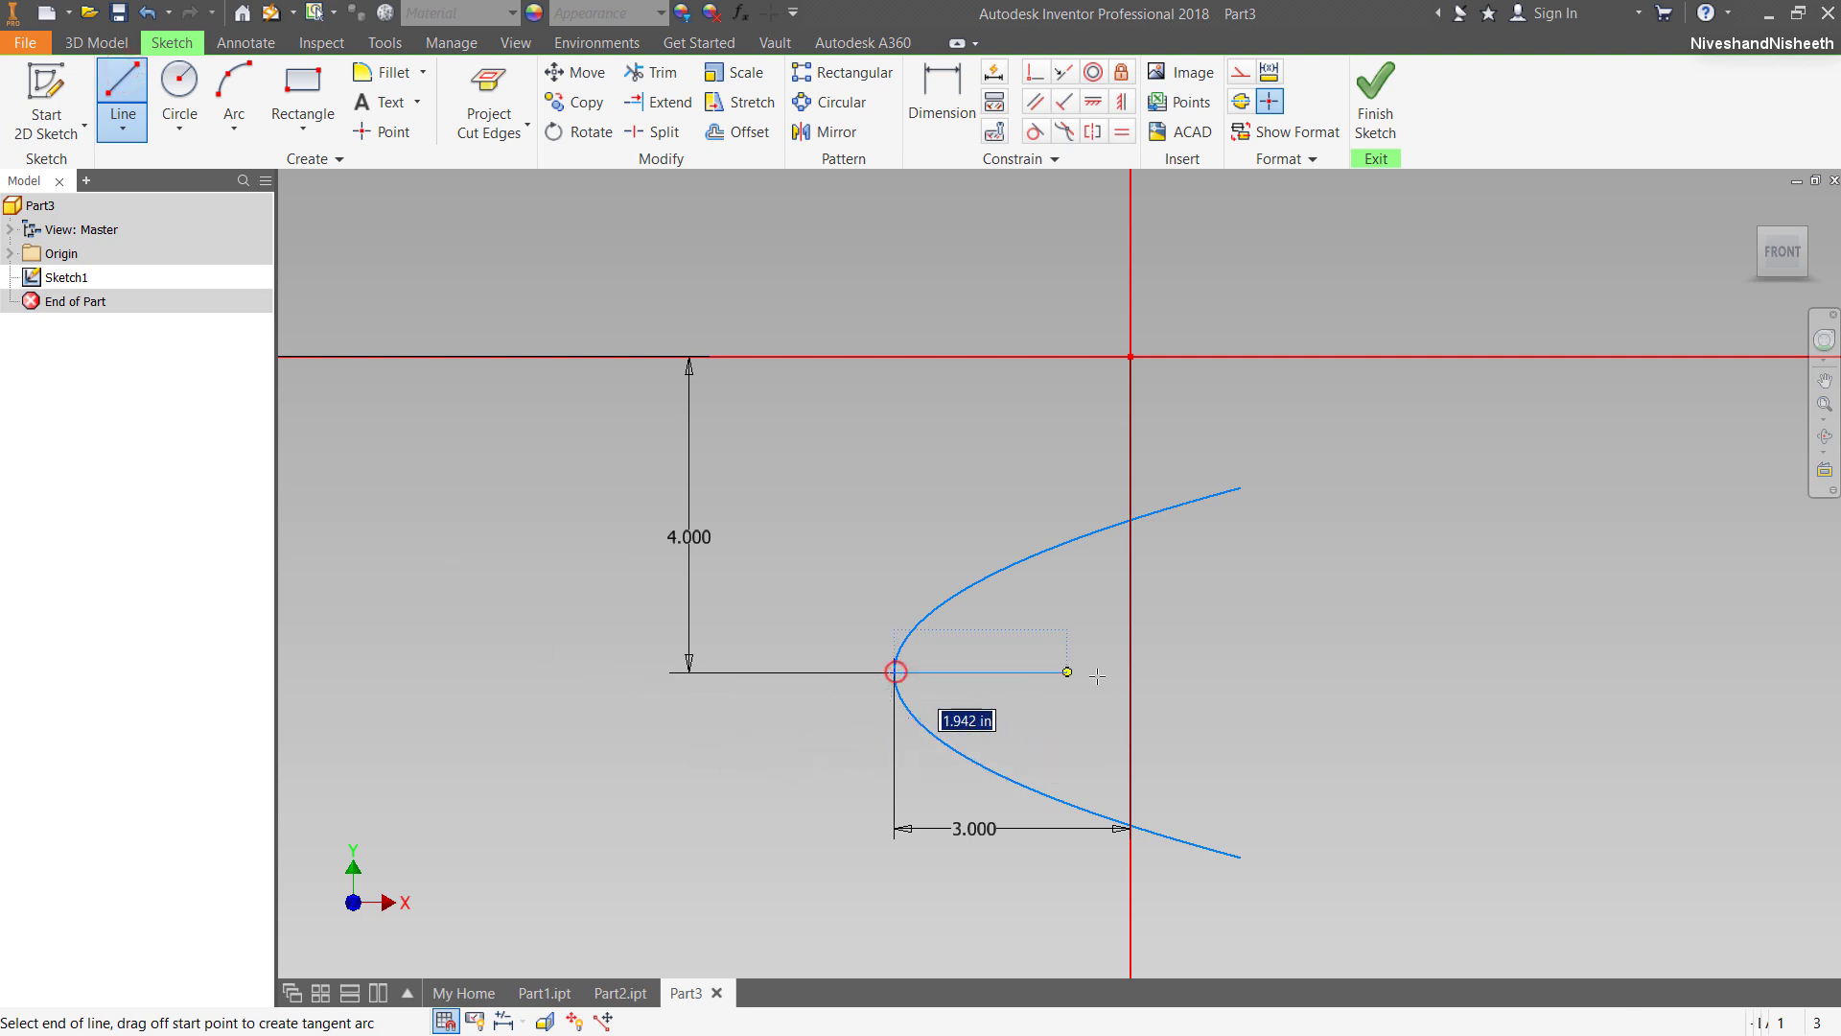
left_click(1252, 673)
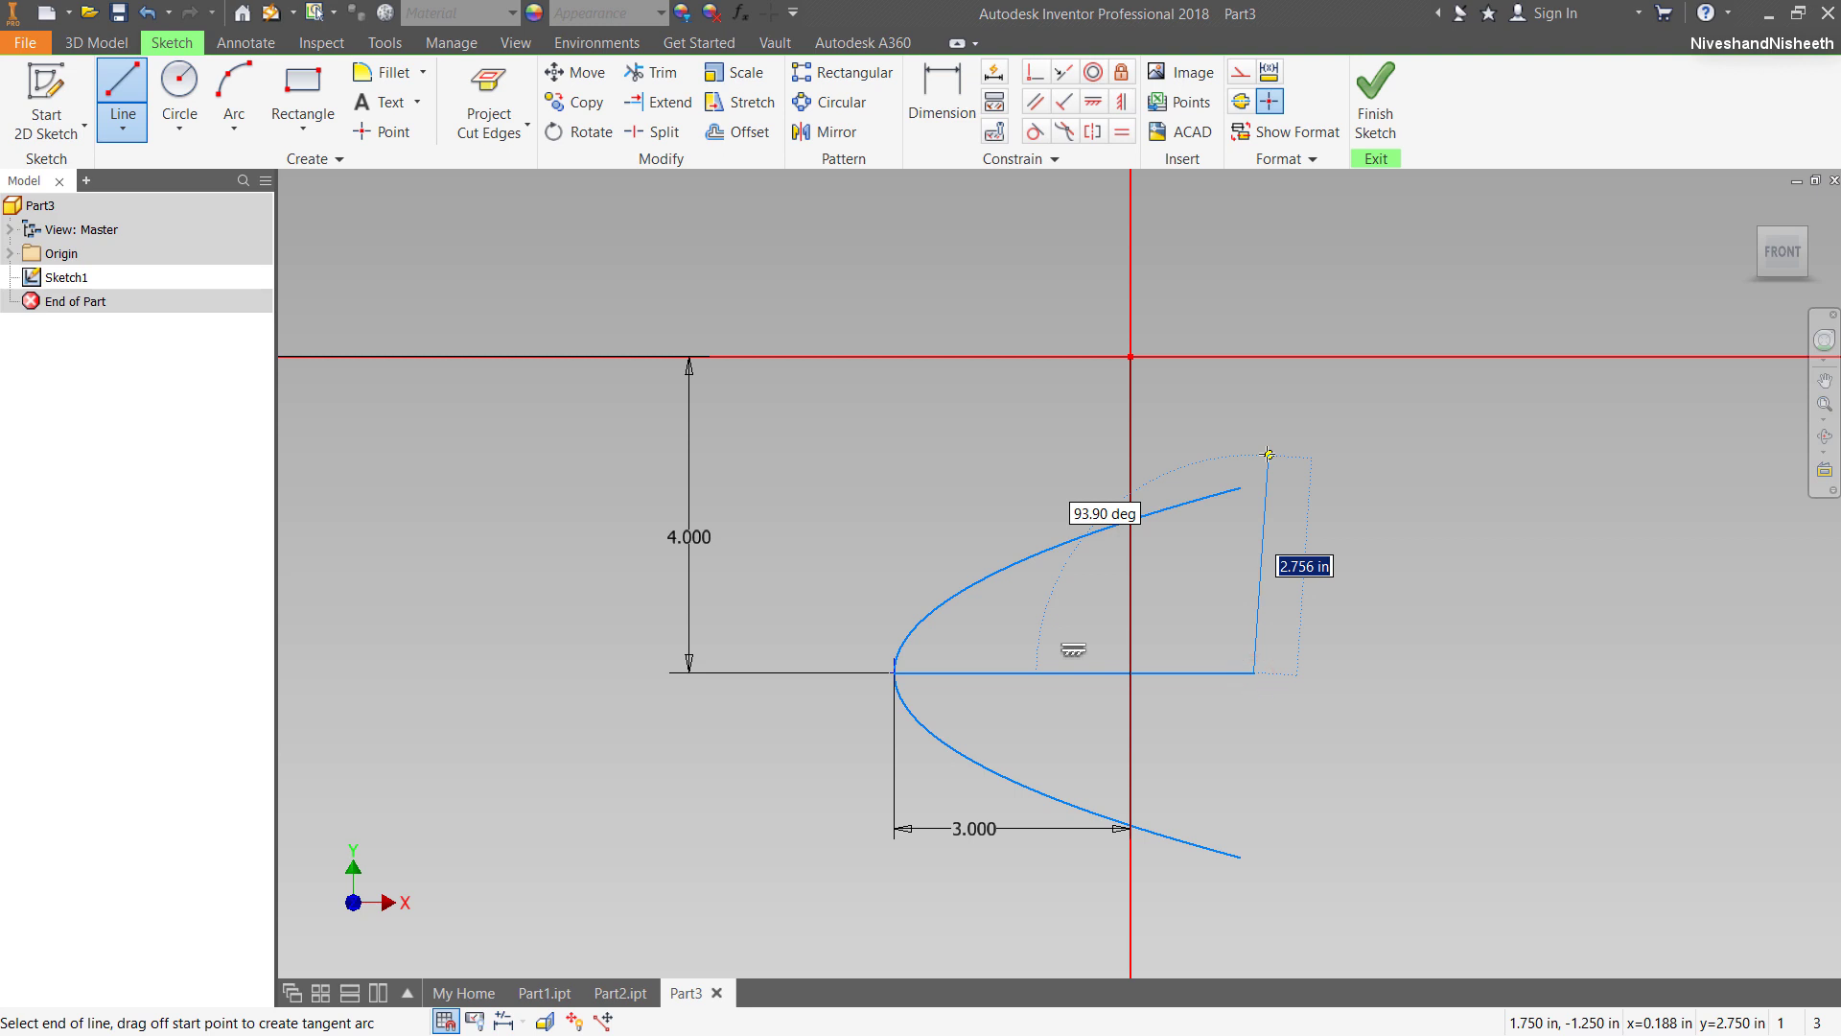
Draw a vertical line about 3.03 in long from the parabola's upper endpoint down across the horizontal line.
right_click(1237, 474)
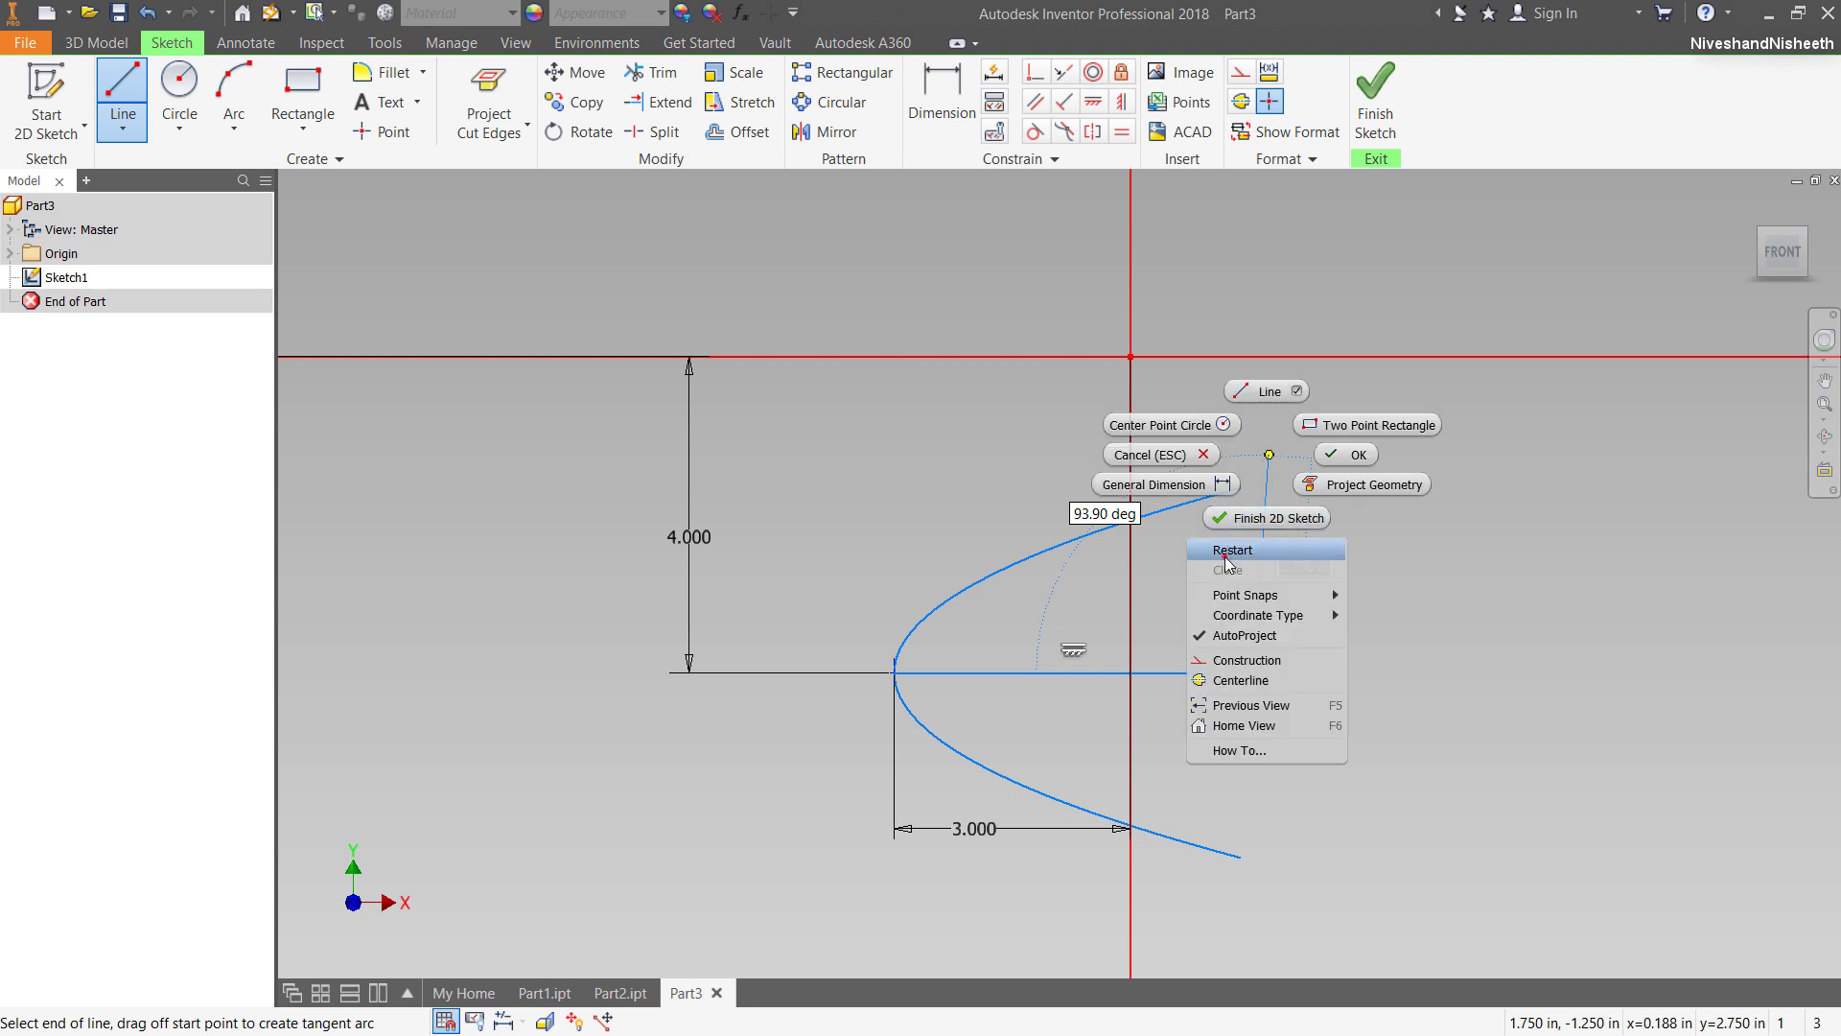
left_click(1234, 493)
left_click(1239, 490)
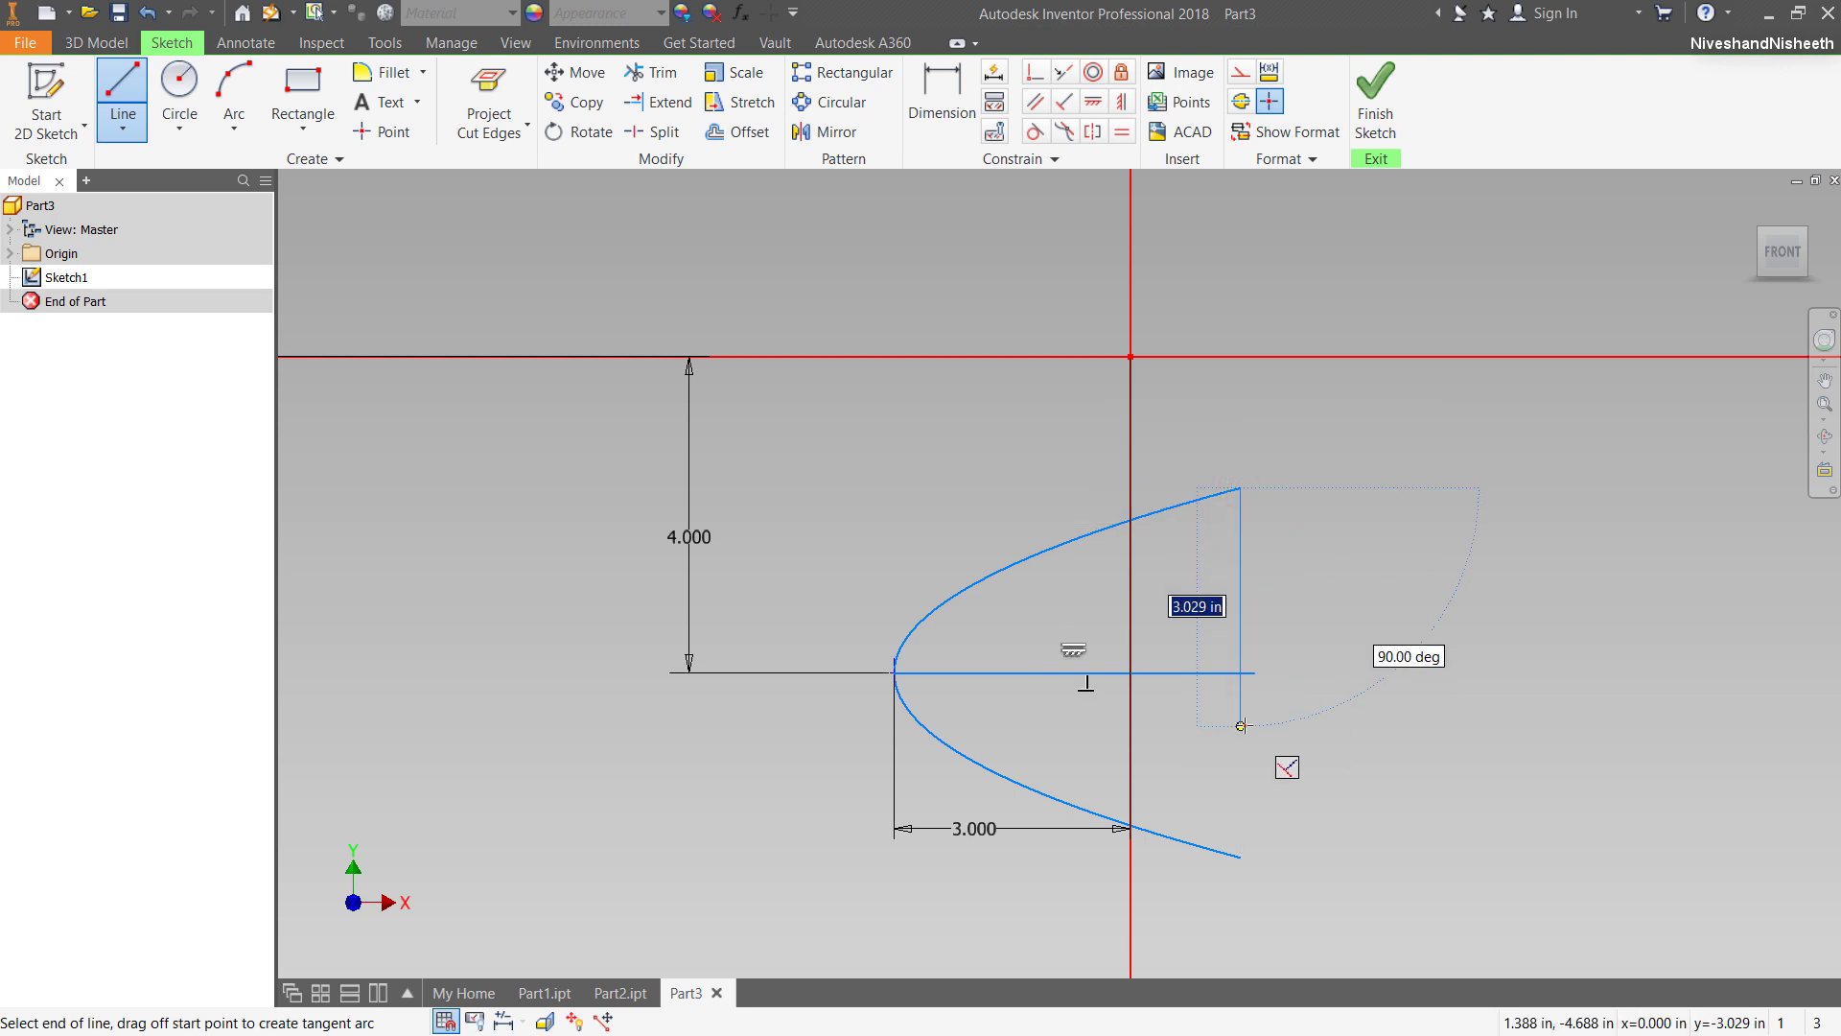
left_click(1244, 726)
right_click(1313, 583)
left_click(1398, 585)
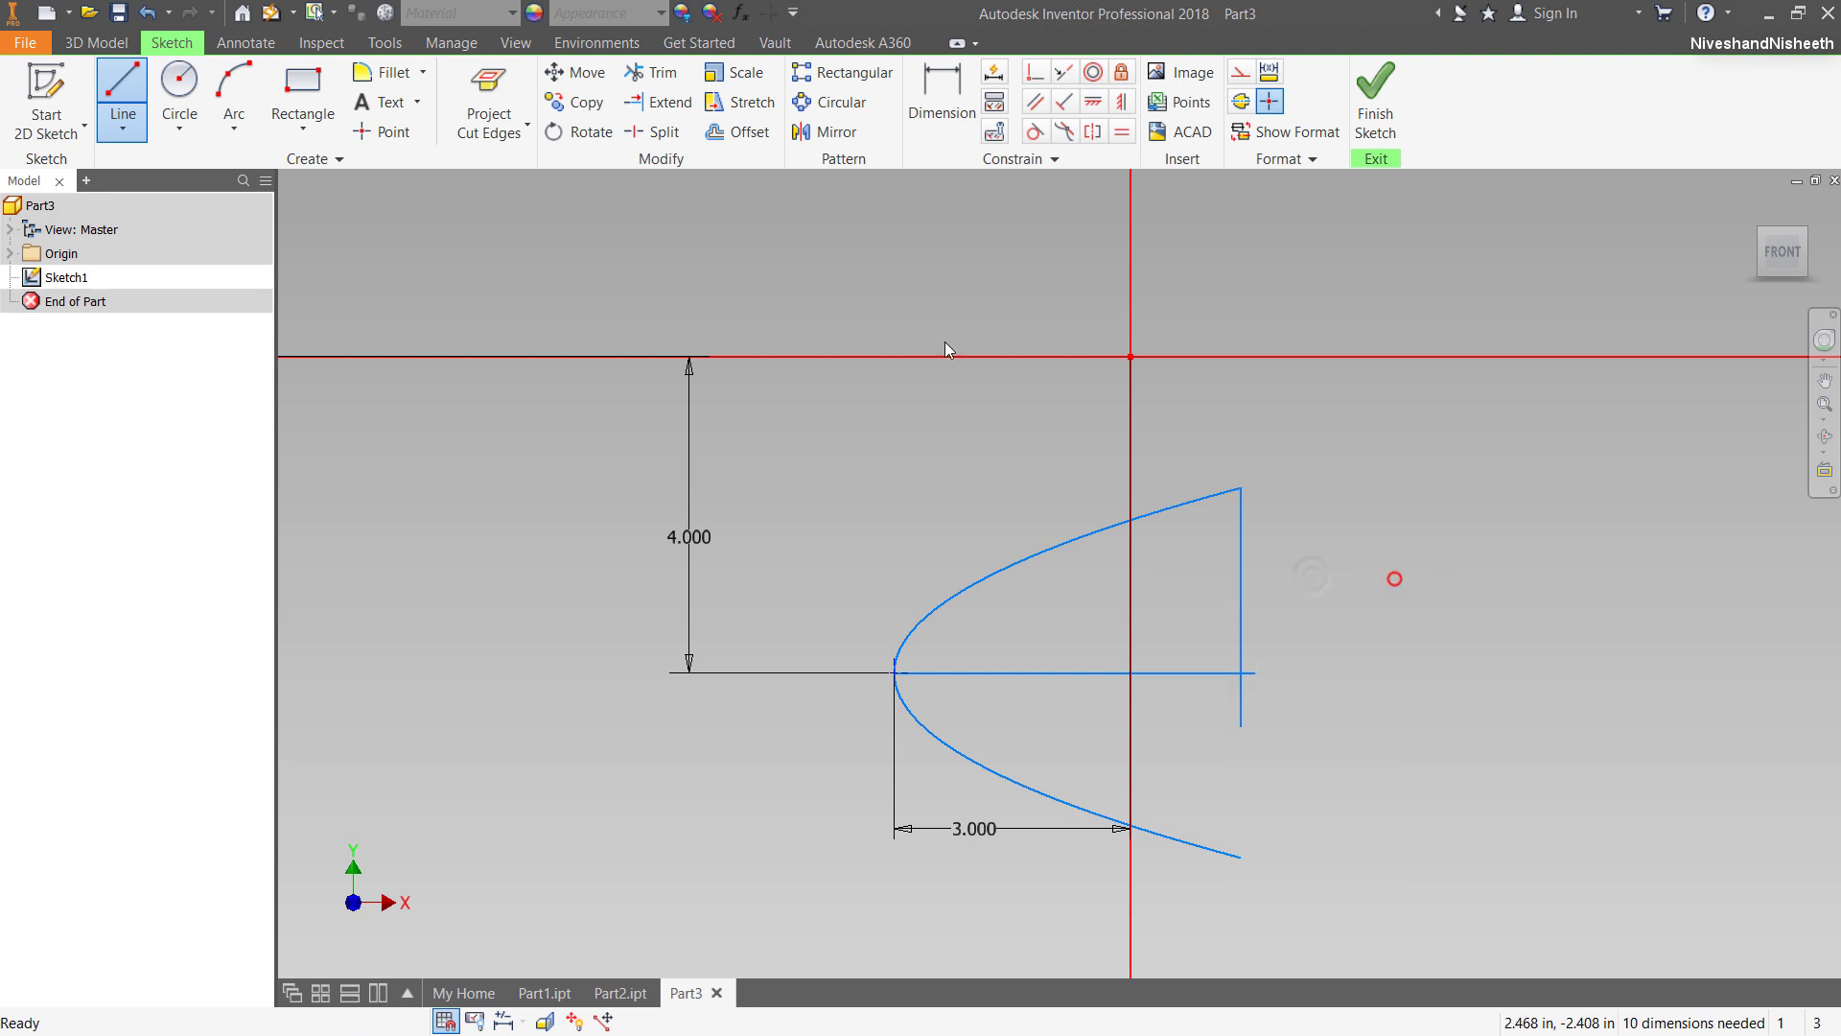
key("Escape")
Trim the vertical and horizontal line ends that overhang their intersection.
left_click(658, 77)
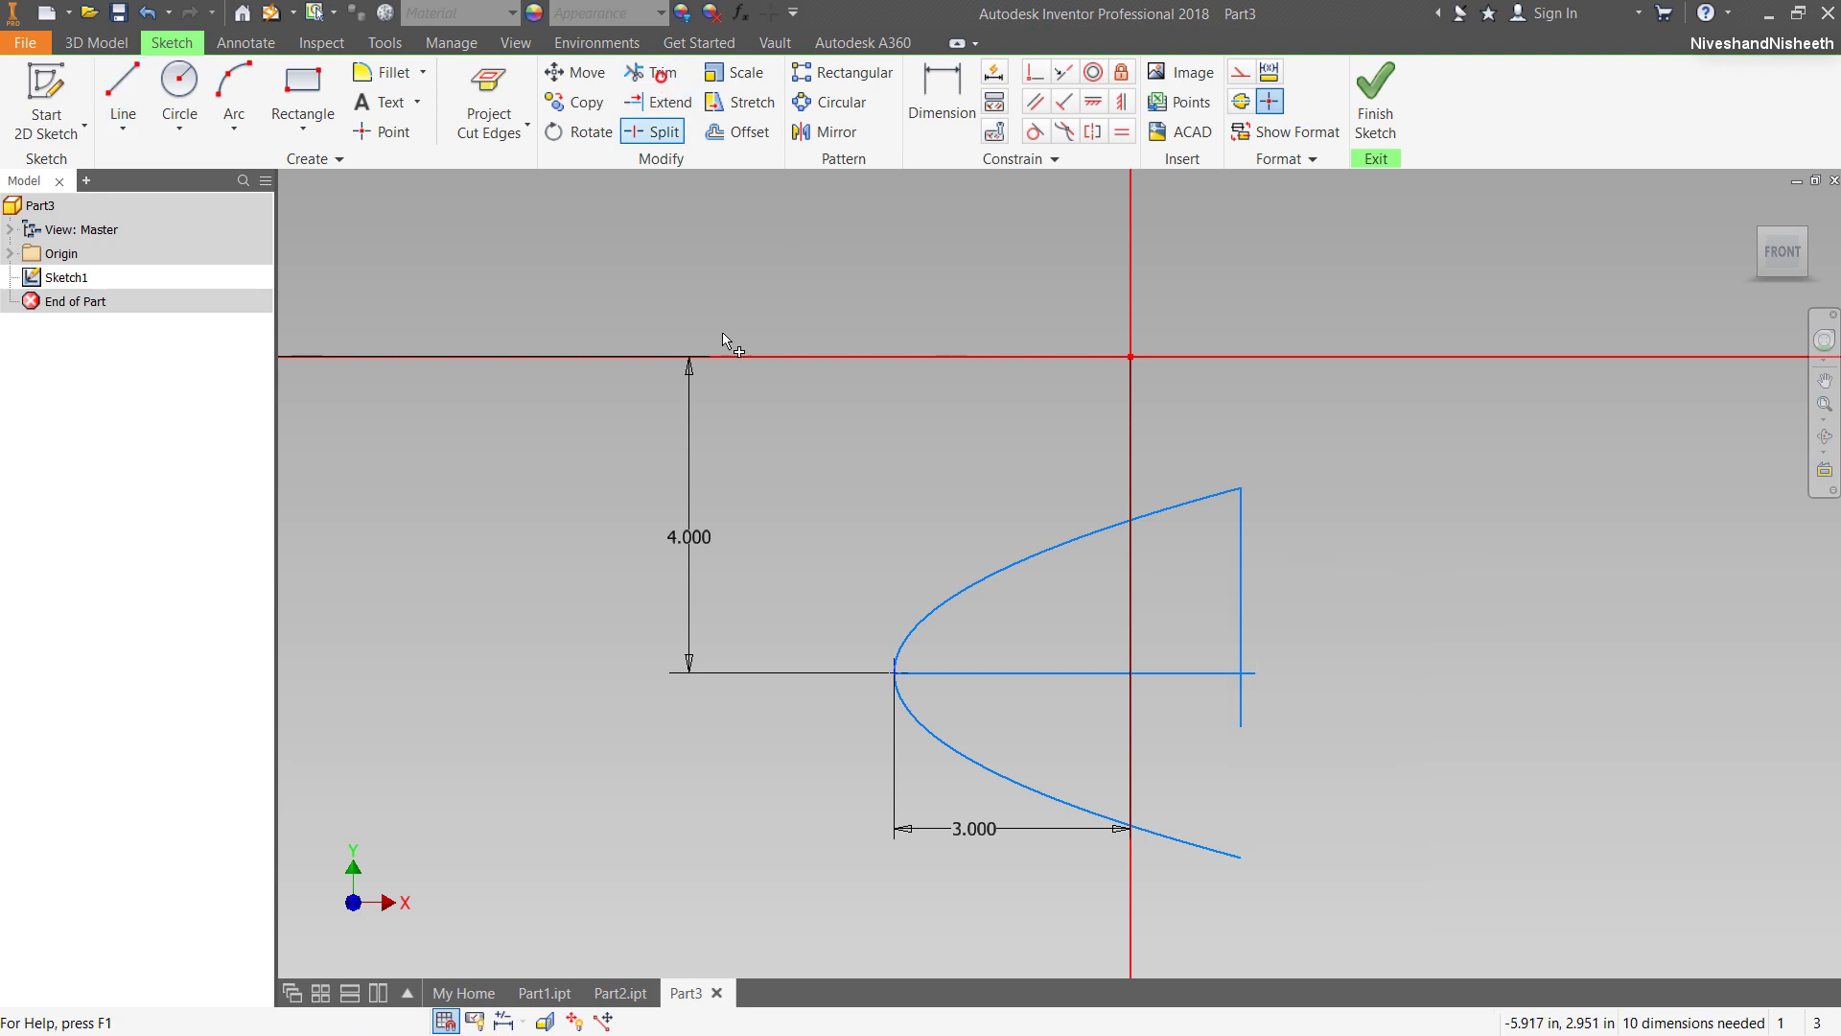
left_click(1241, 699)
right_click(1299, 579)
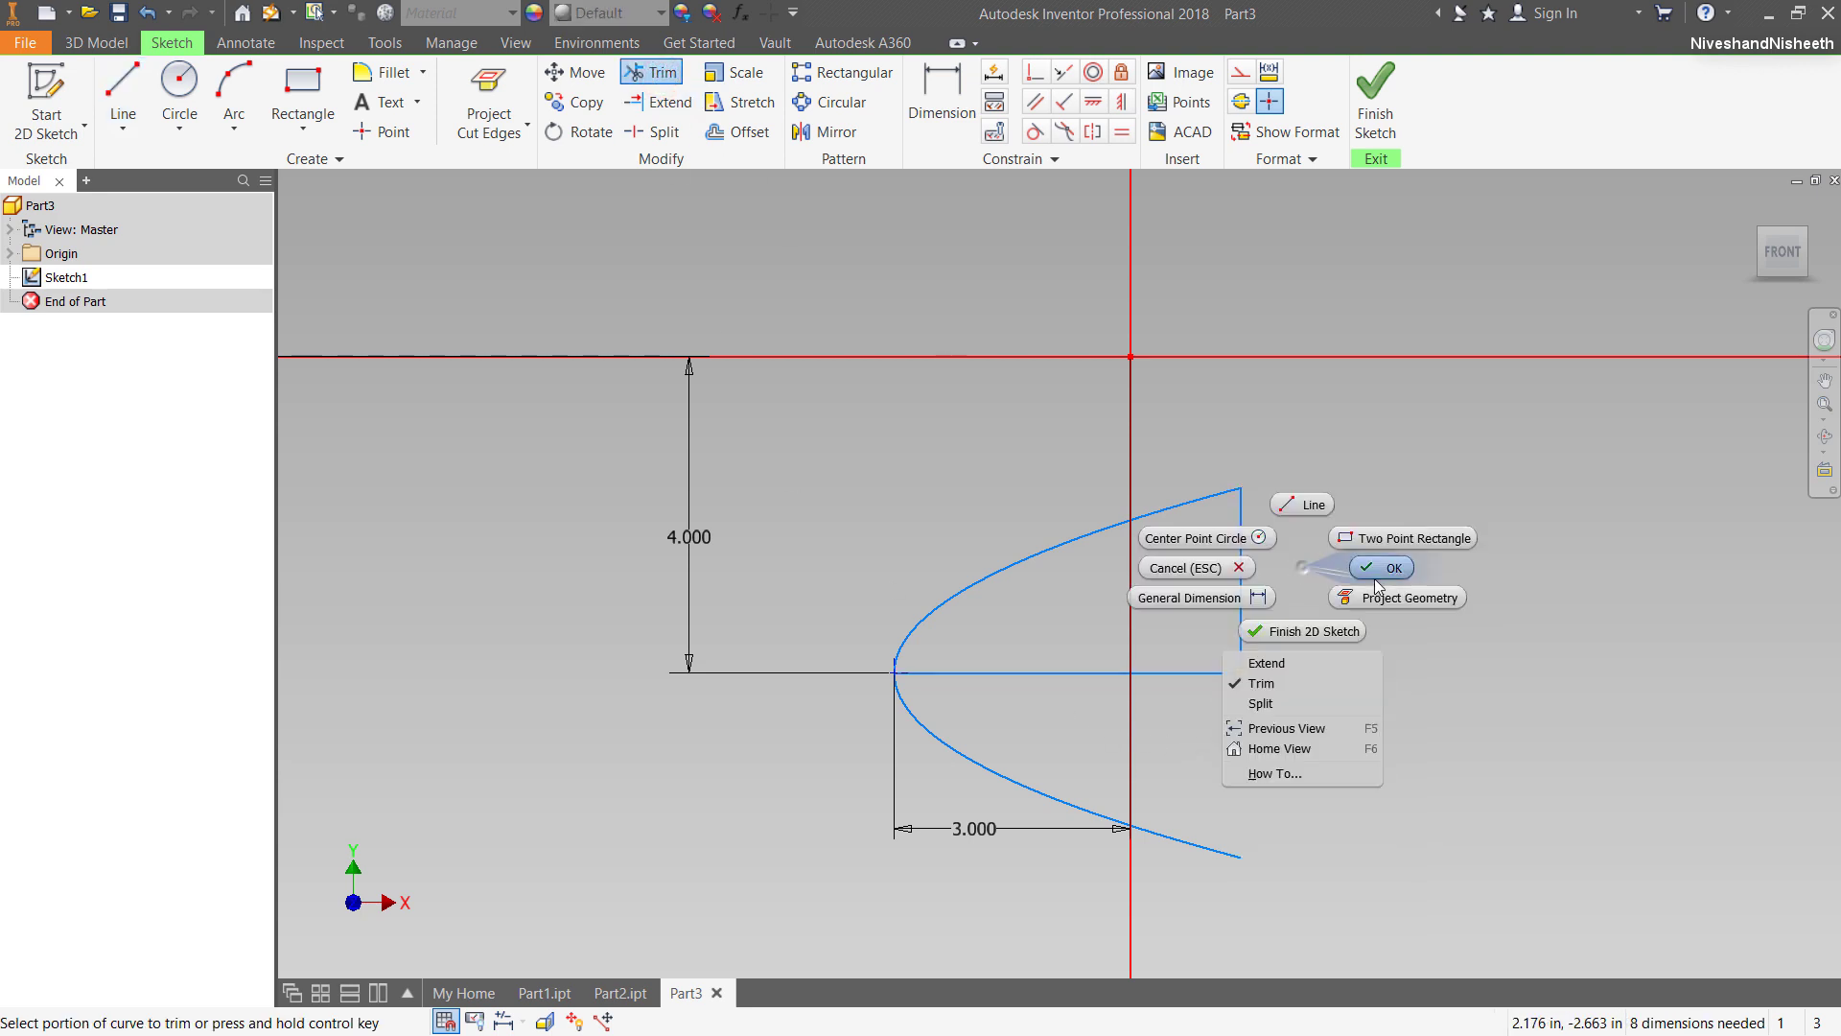
left_click(1384, 570)
Close the loop of vertical line, parabola and horizontal line, adding the coincident constraint at the vertex.
scroll(1120, 641, "down", 3)
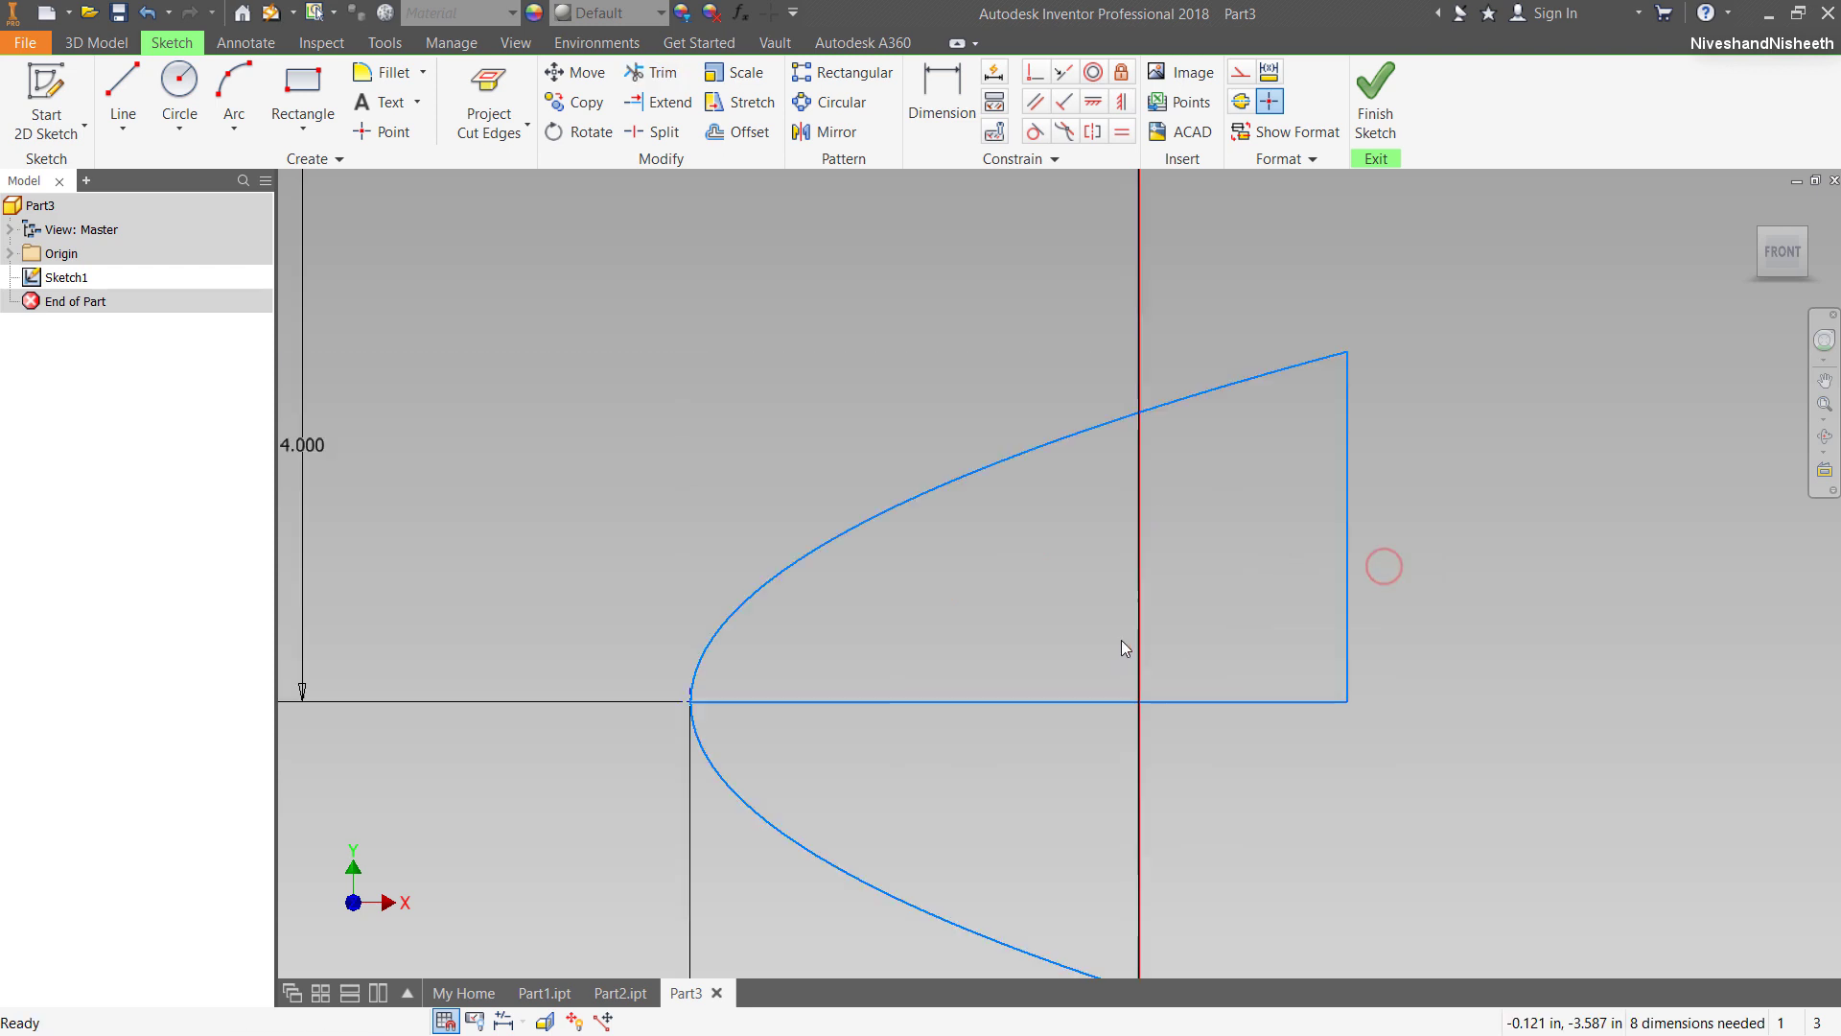
right_click(1347, 382)
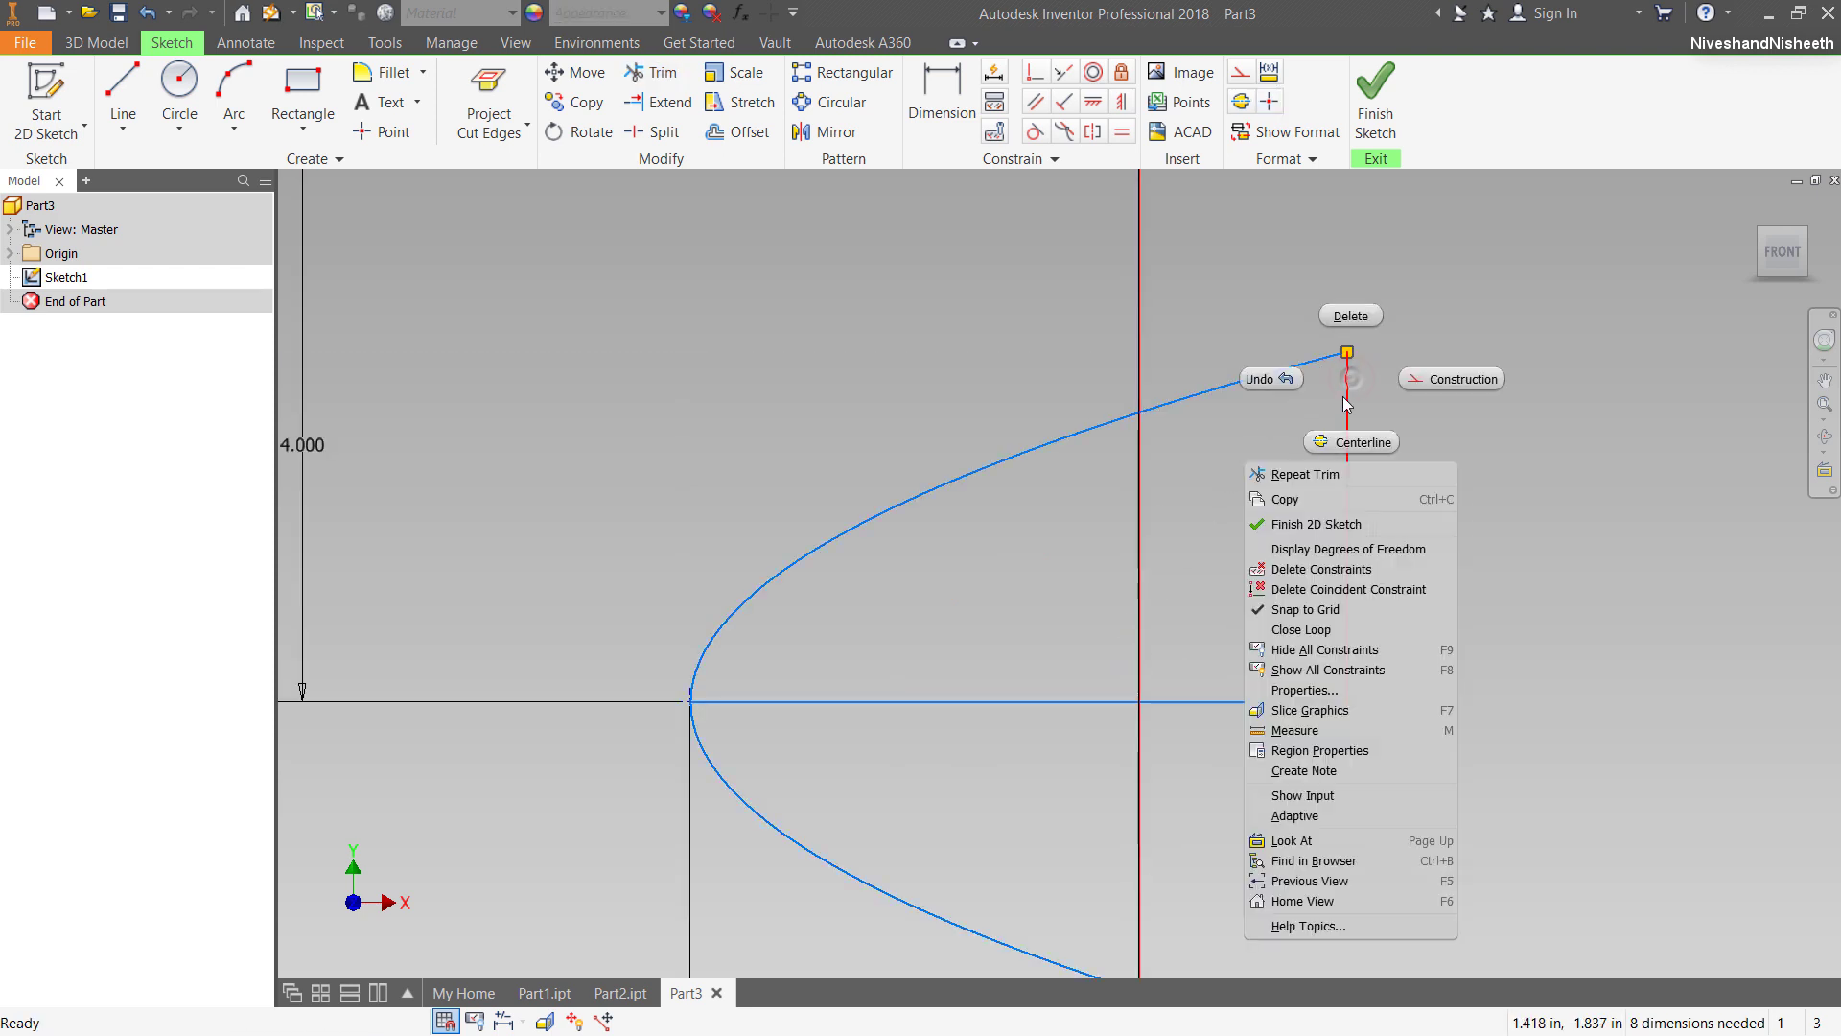
left_click(1306, 629)
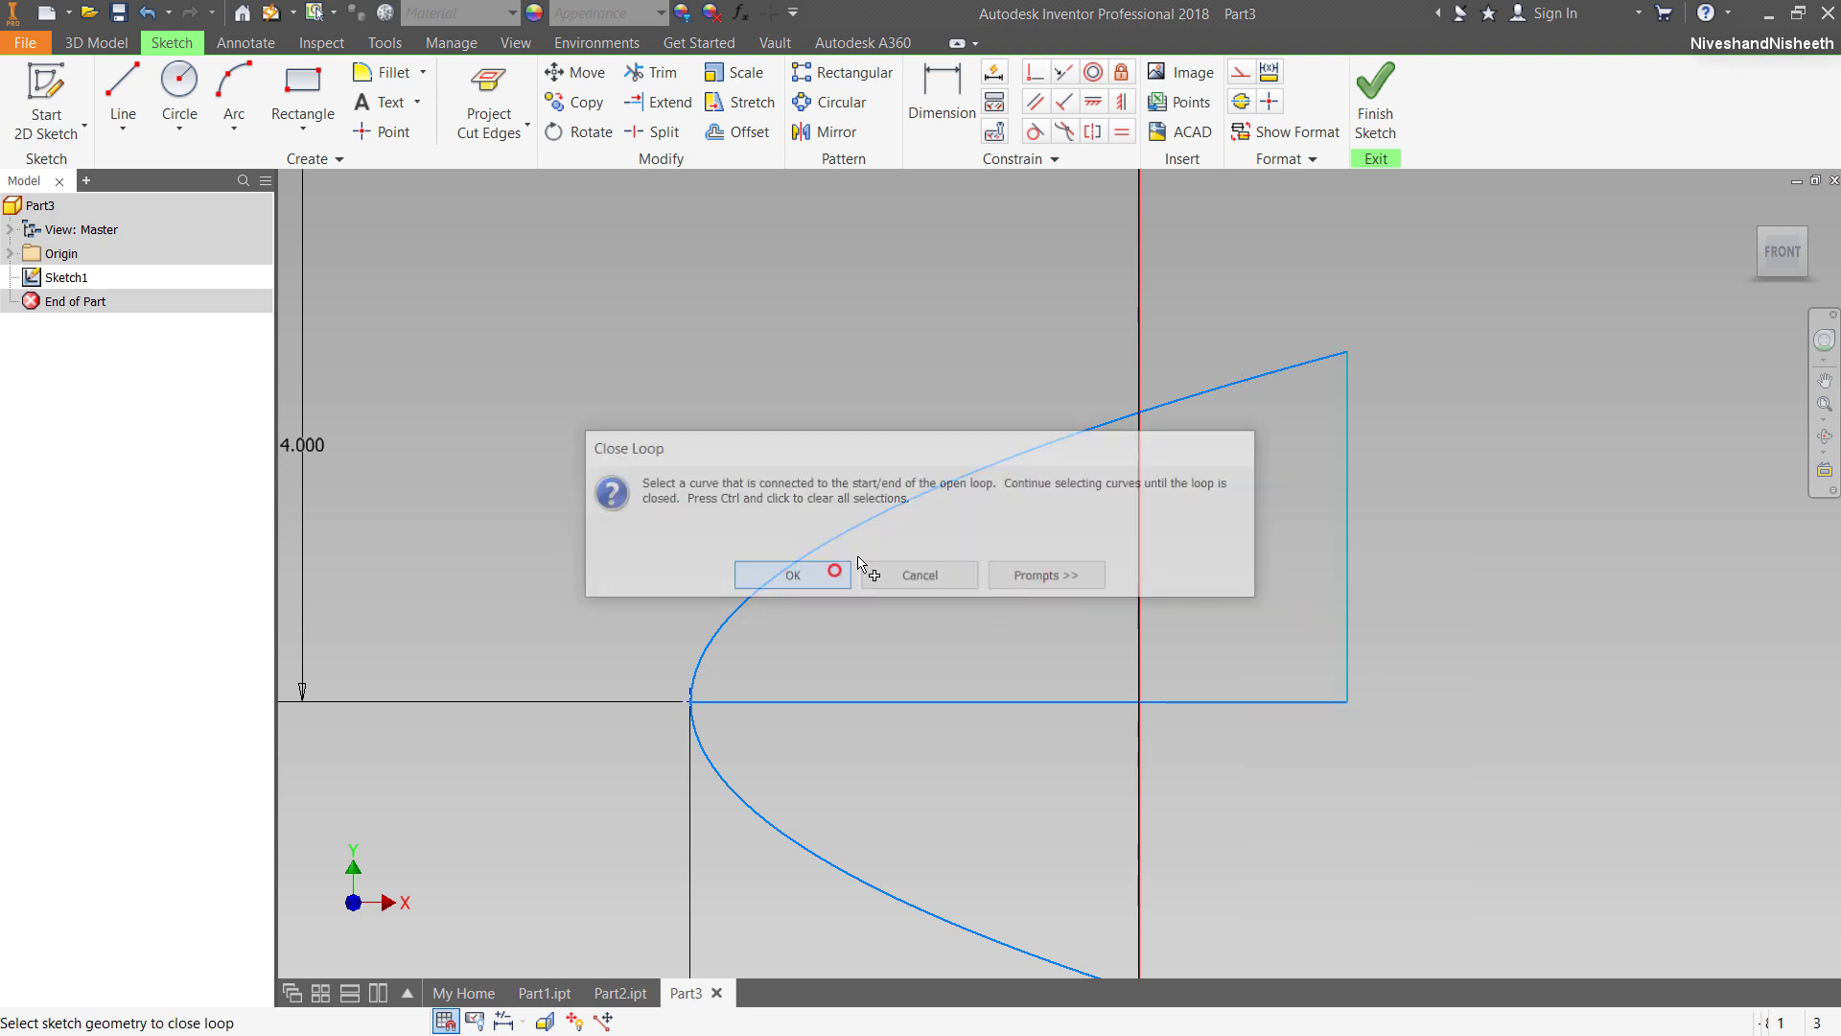
left_click(865, 525)
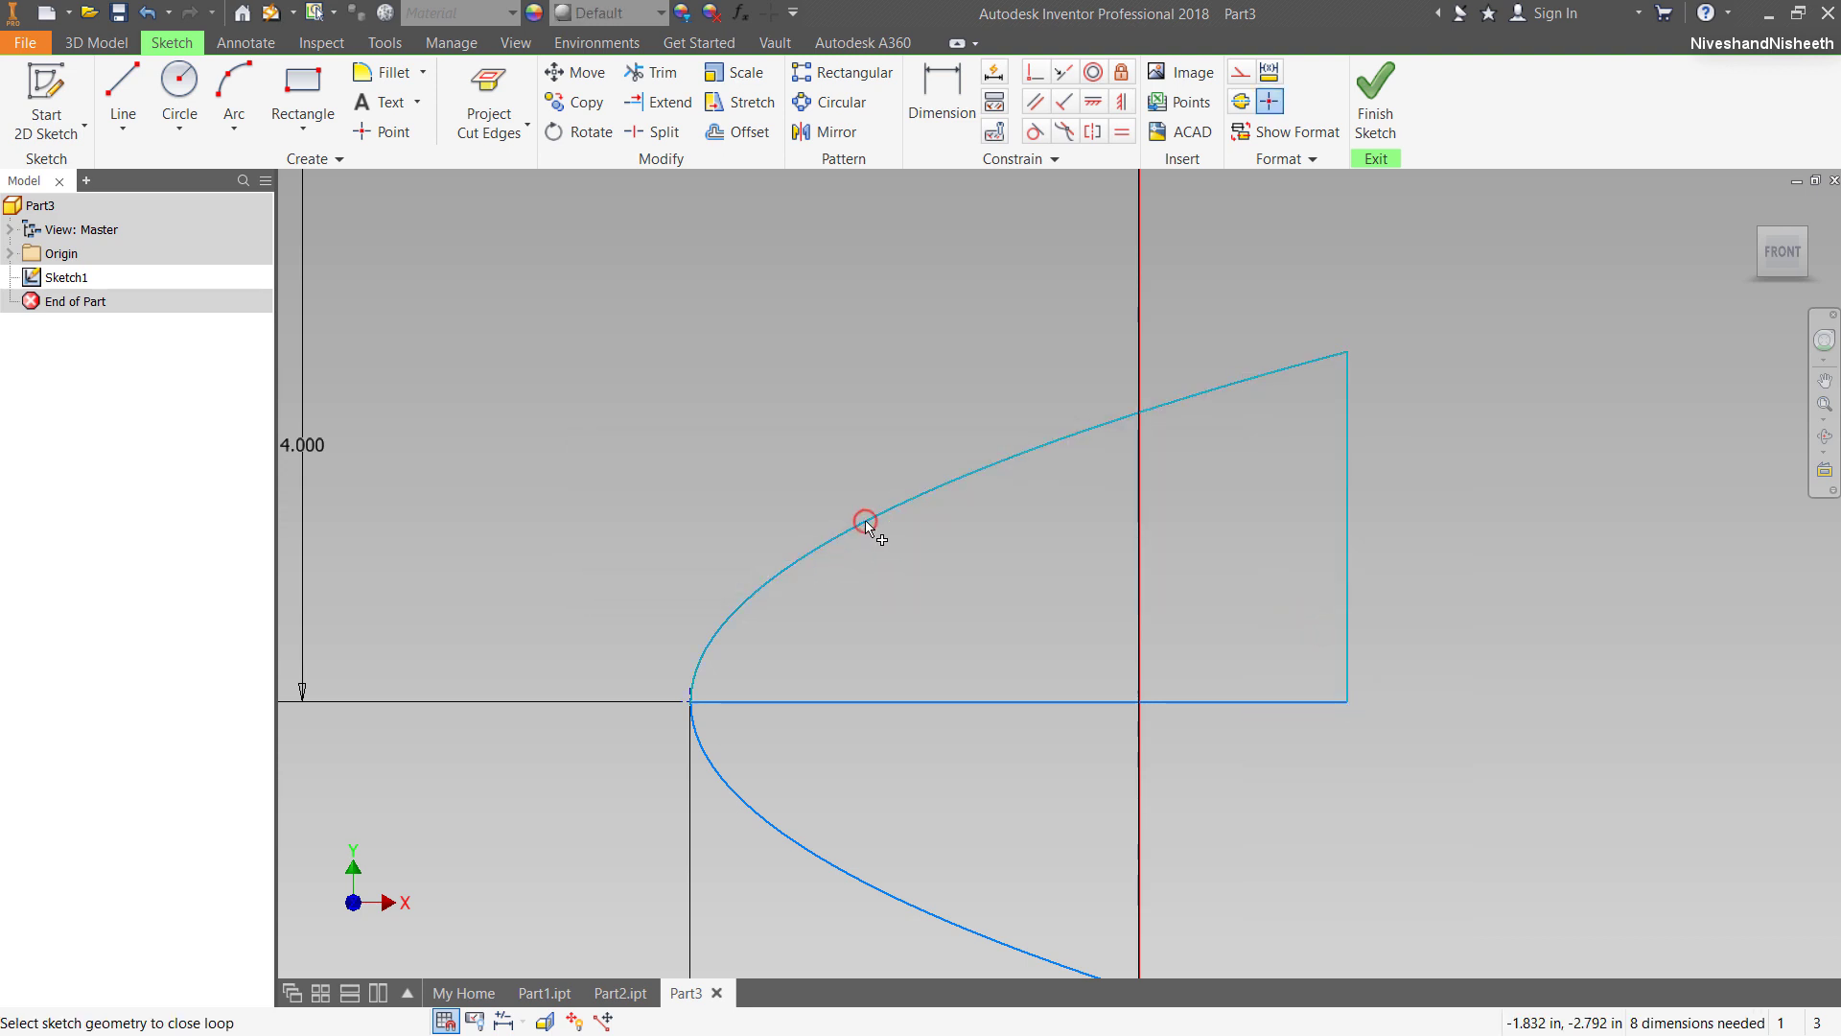
left_click(747, 706)
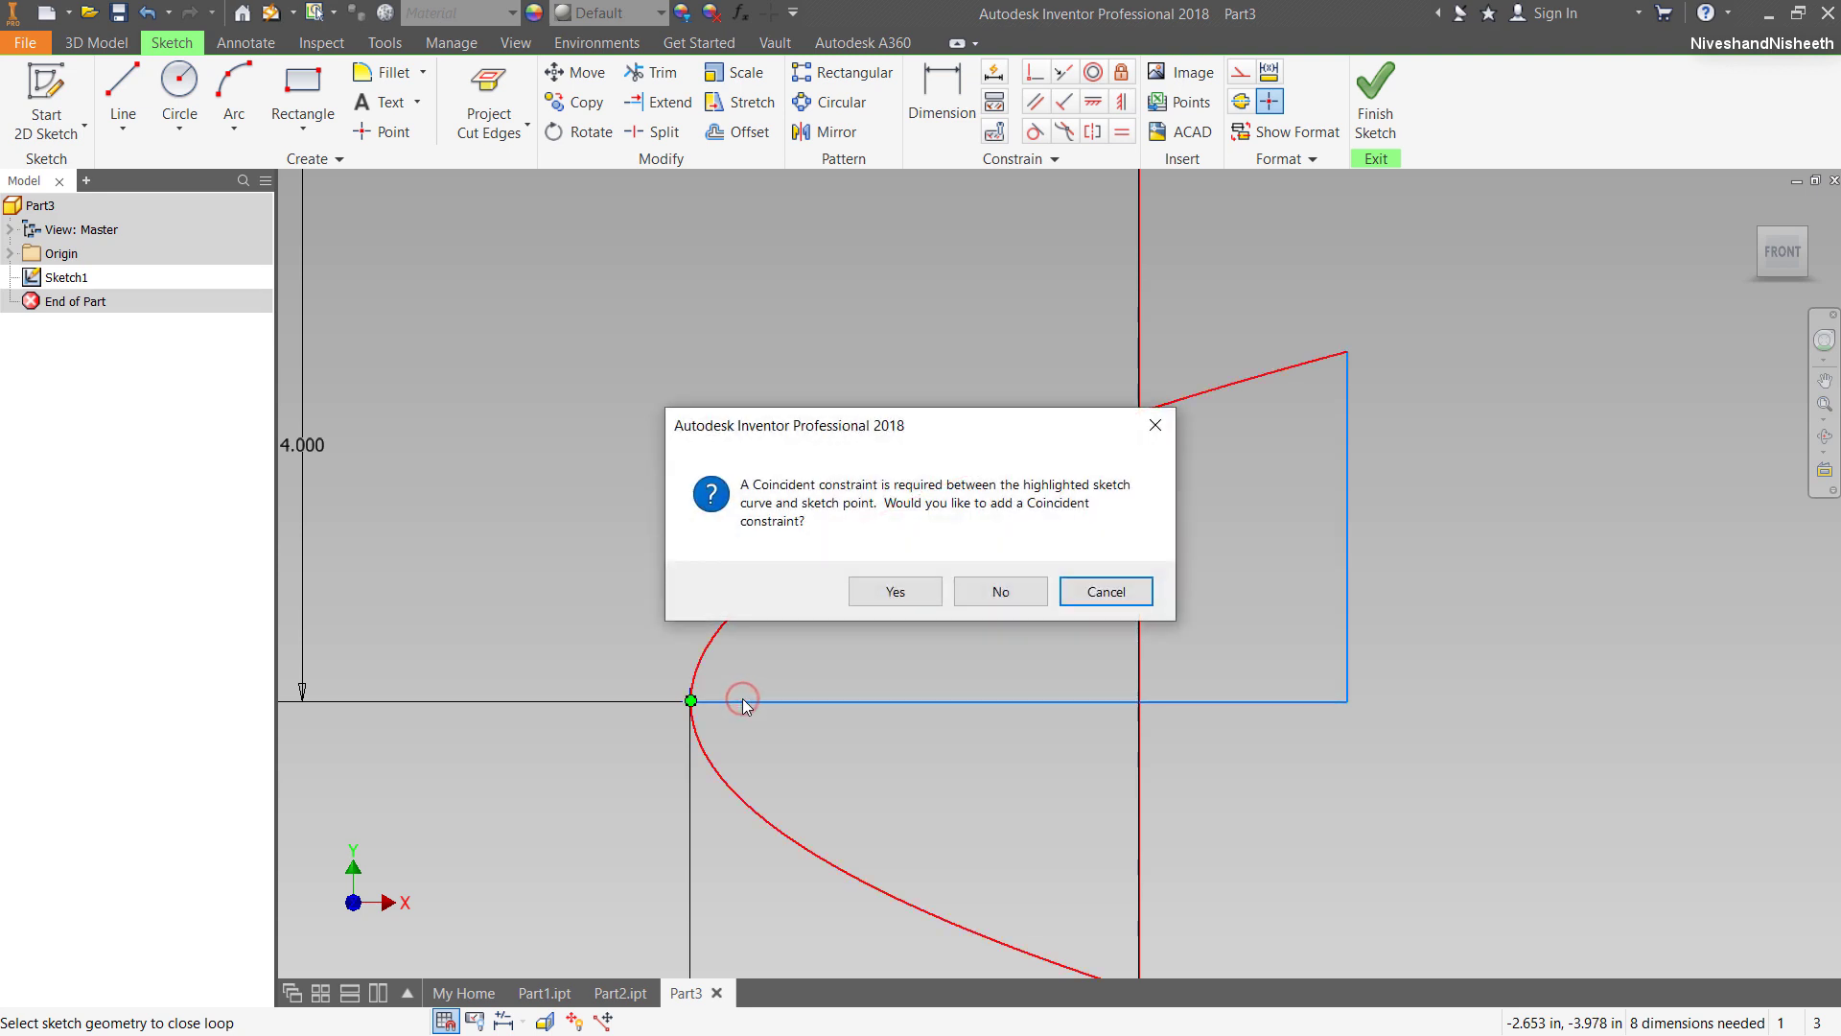
left_click(923, 593)
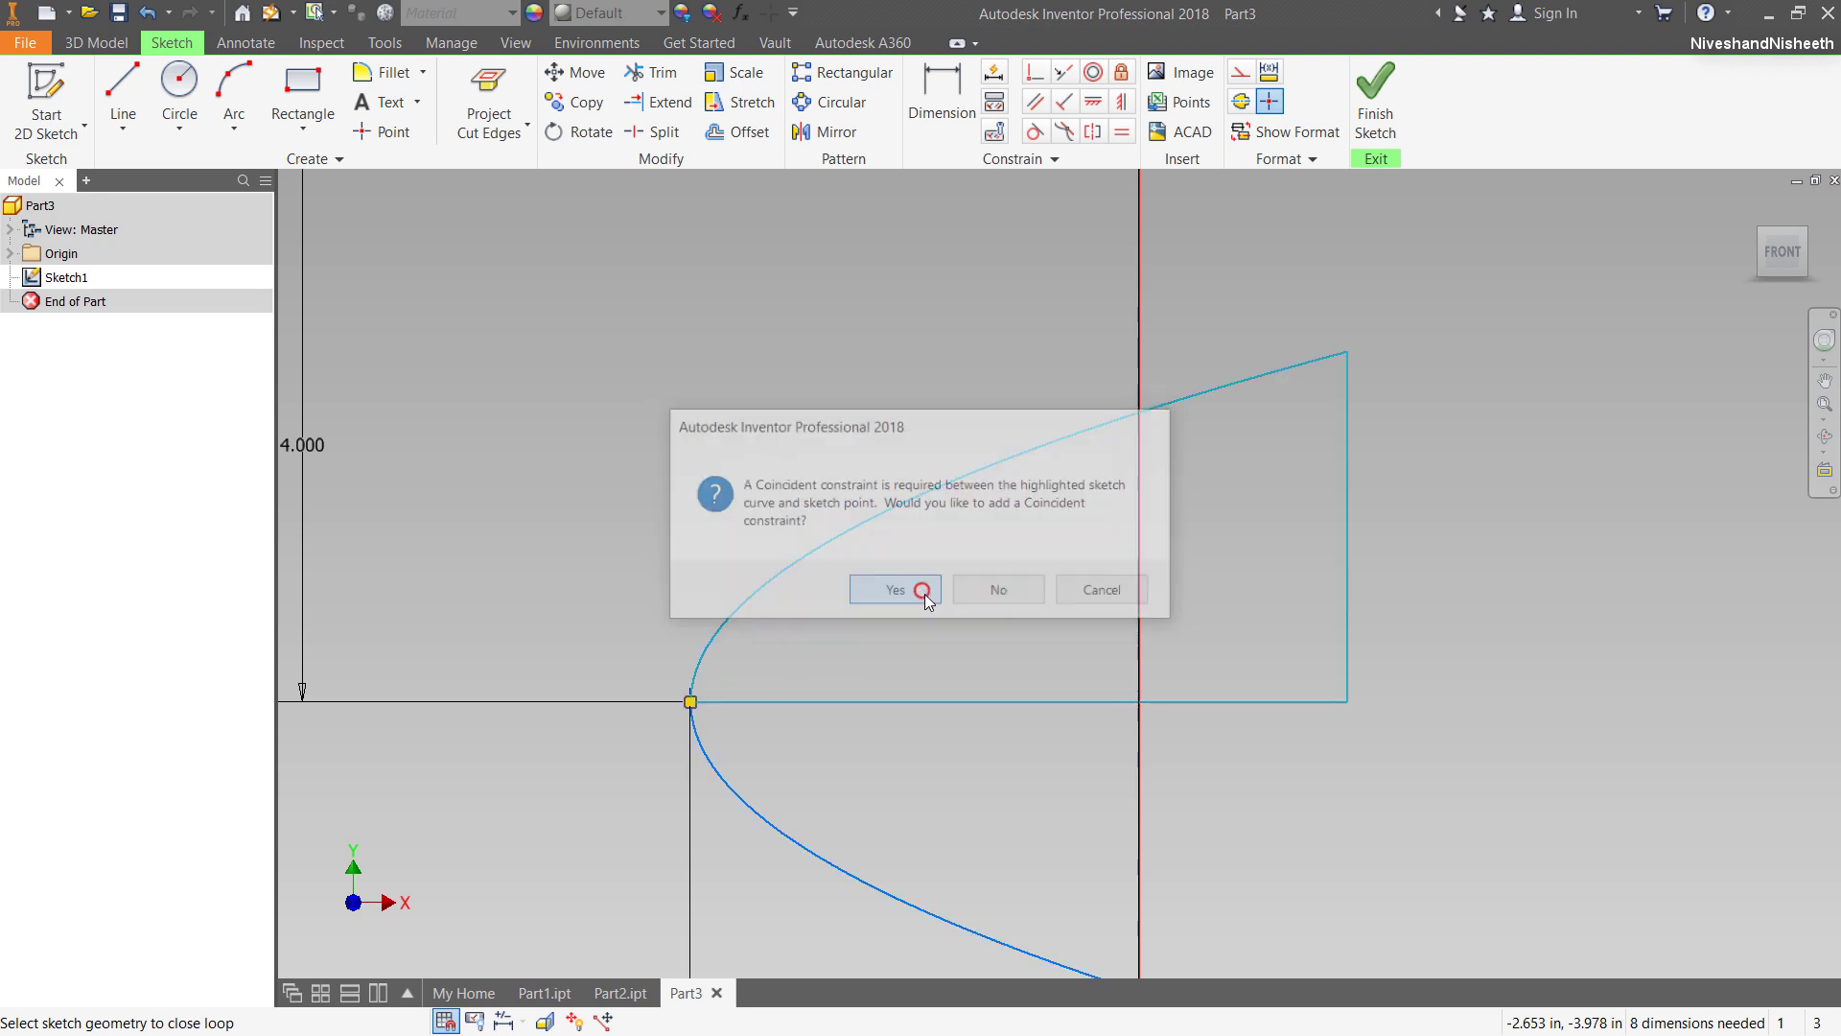
left_click(875, 576)
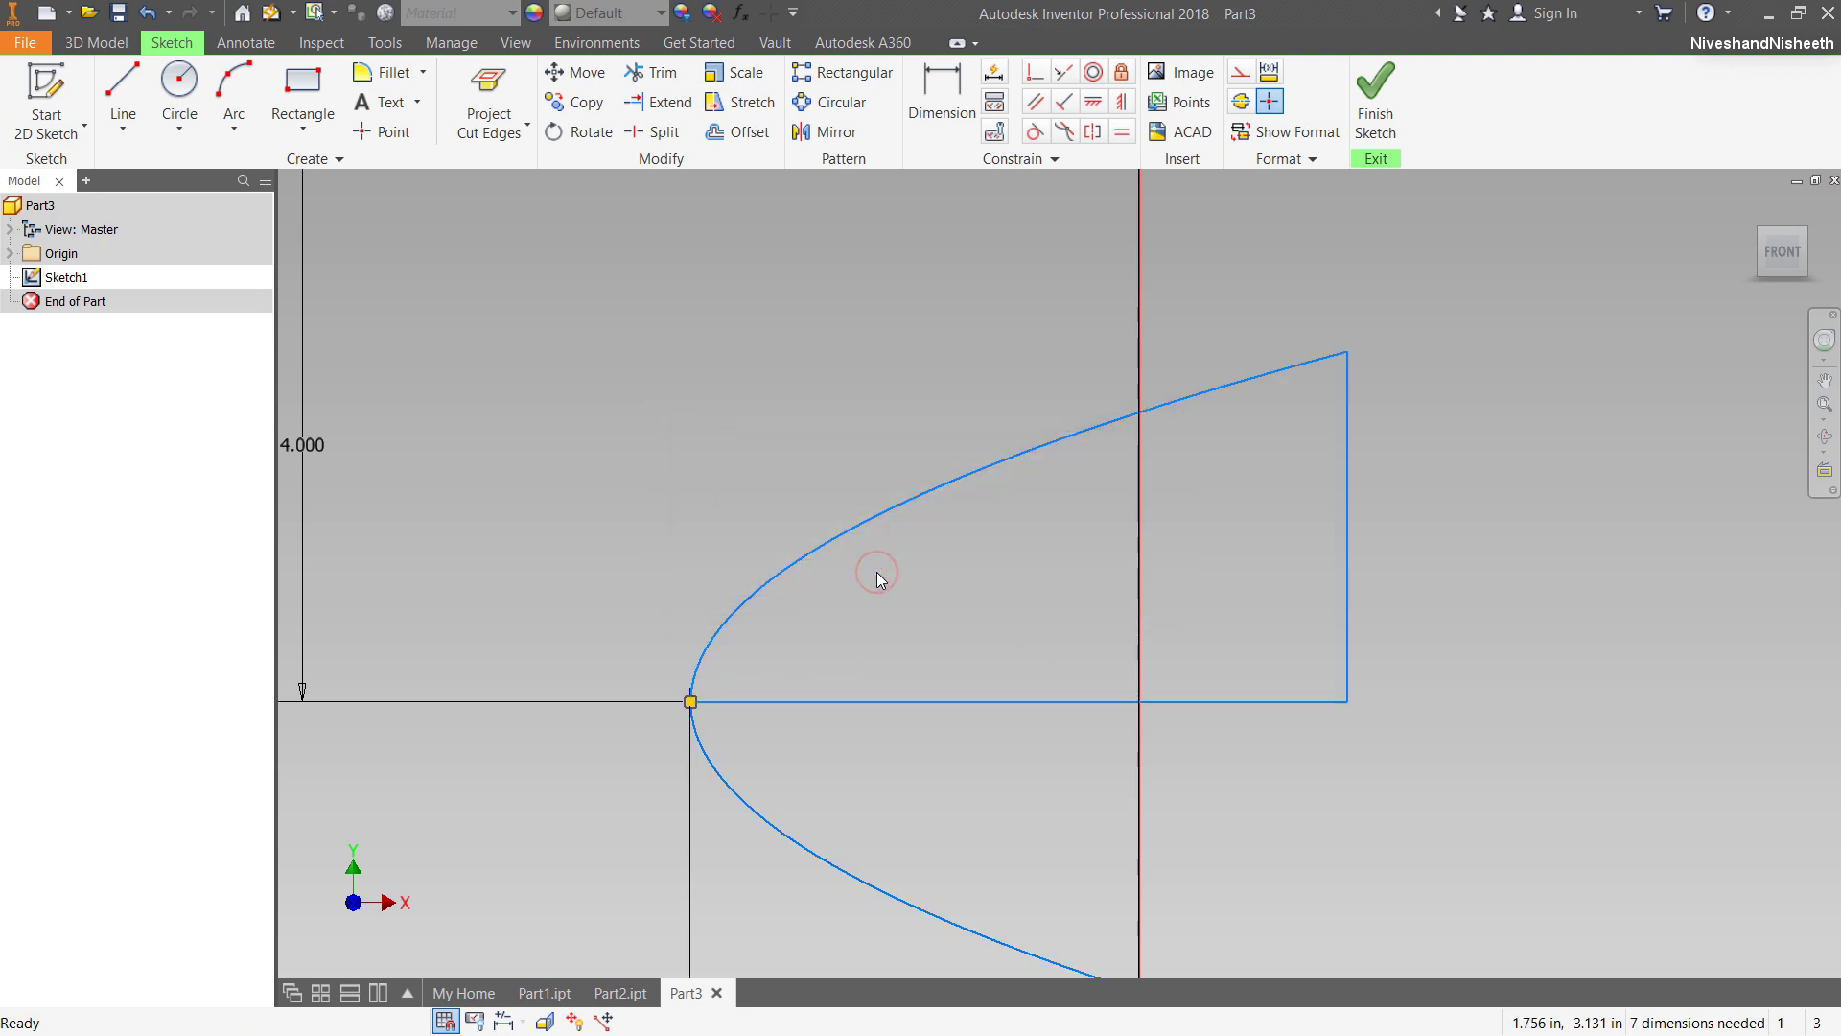
Place a sketch text above the parabola and enter "Paraboloid" as its content.
left_click(384, 102)
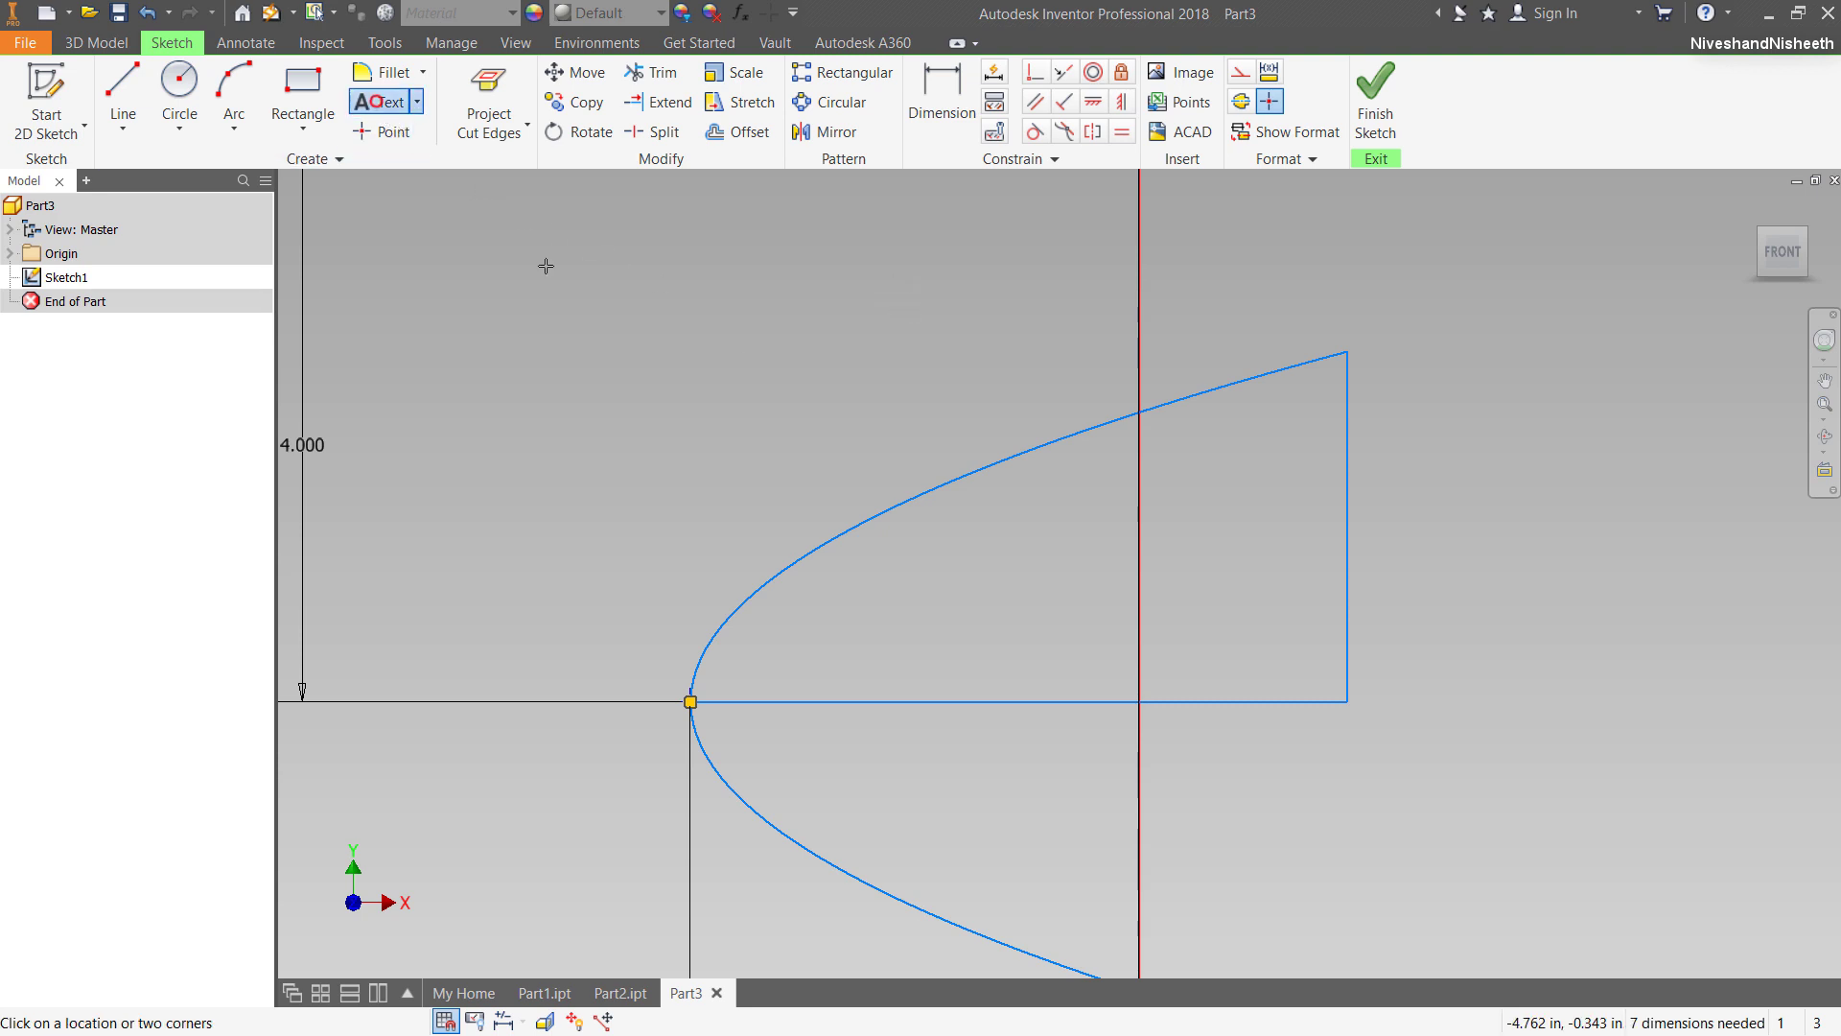
scroll(940, 579, "down", 3)
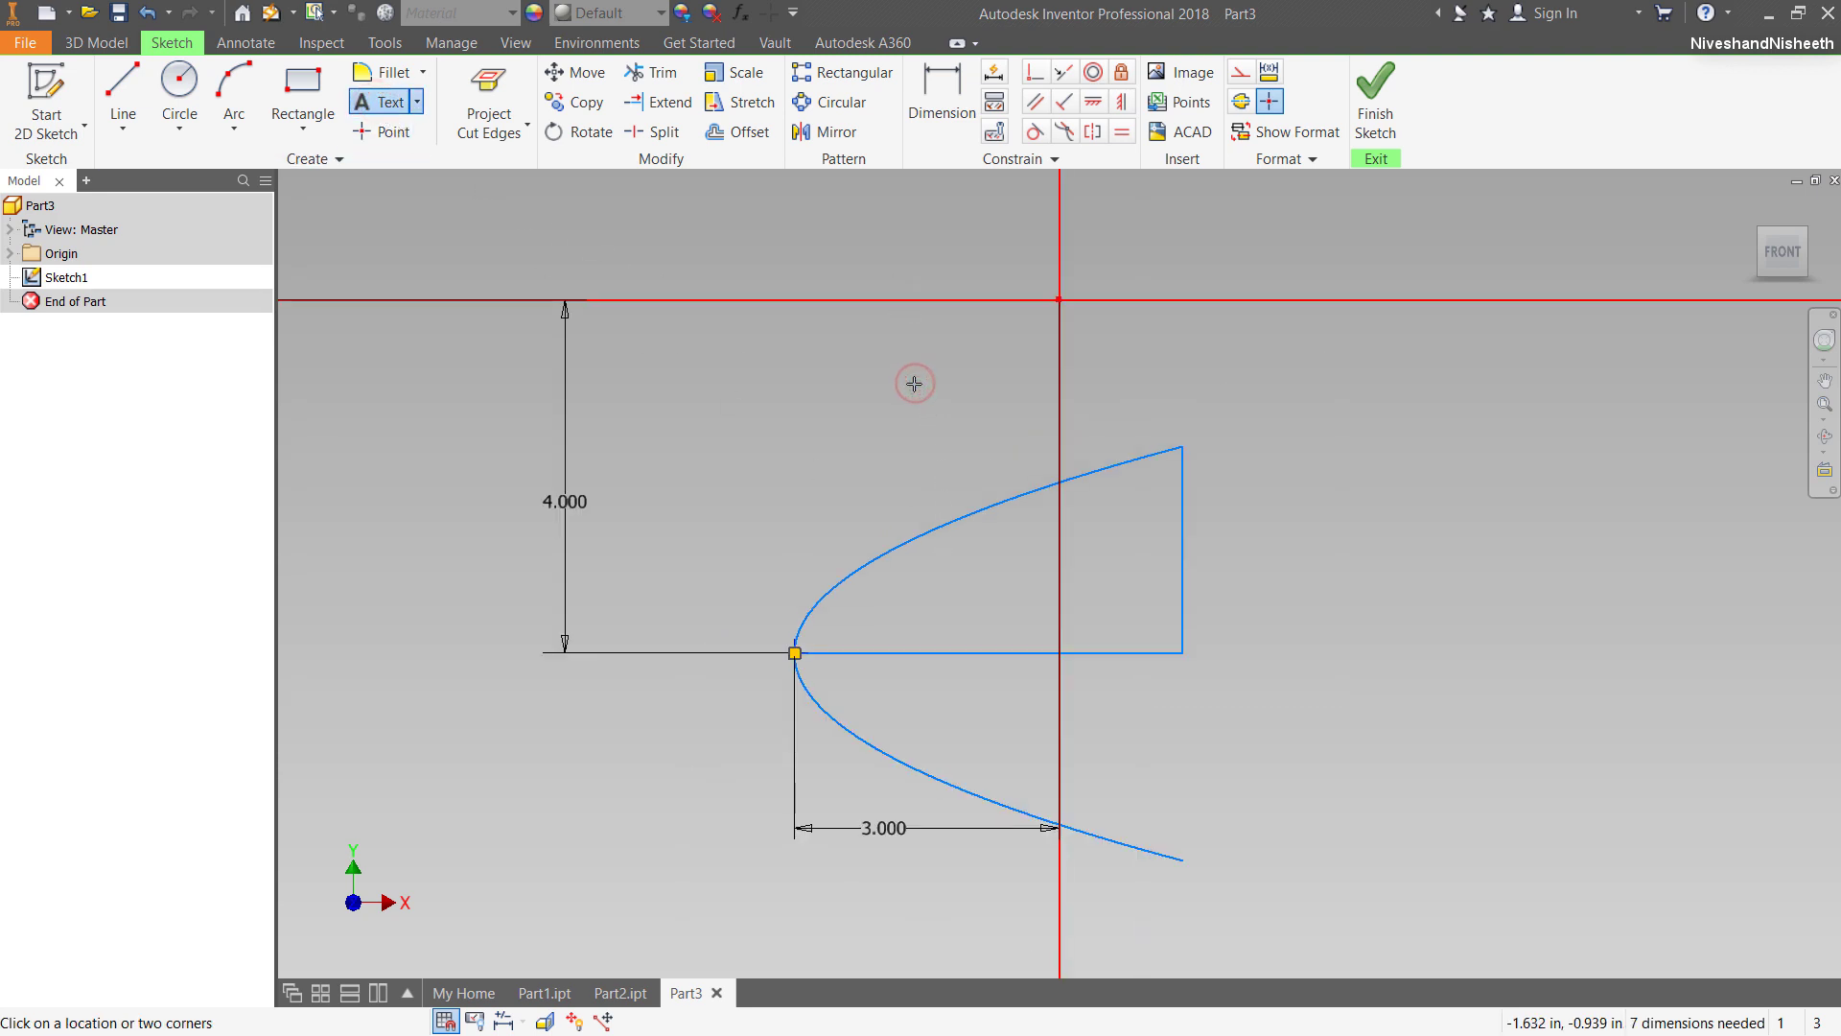
left_click(914, 384)
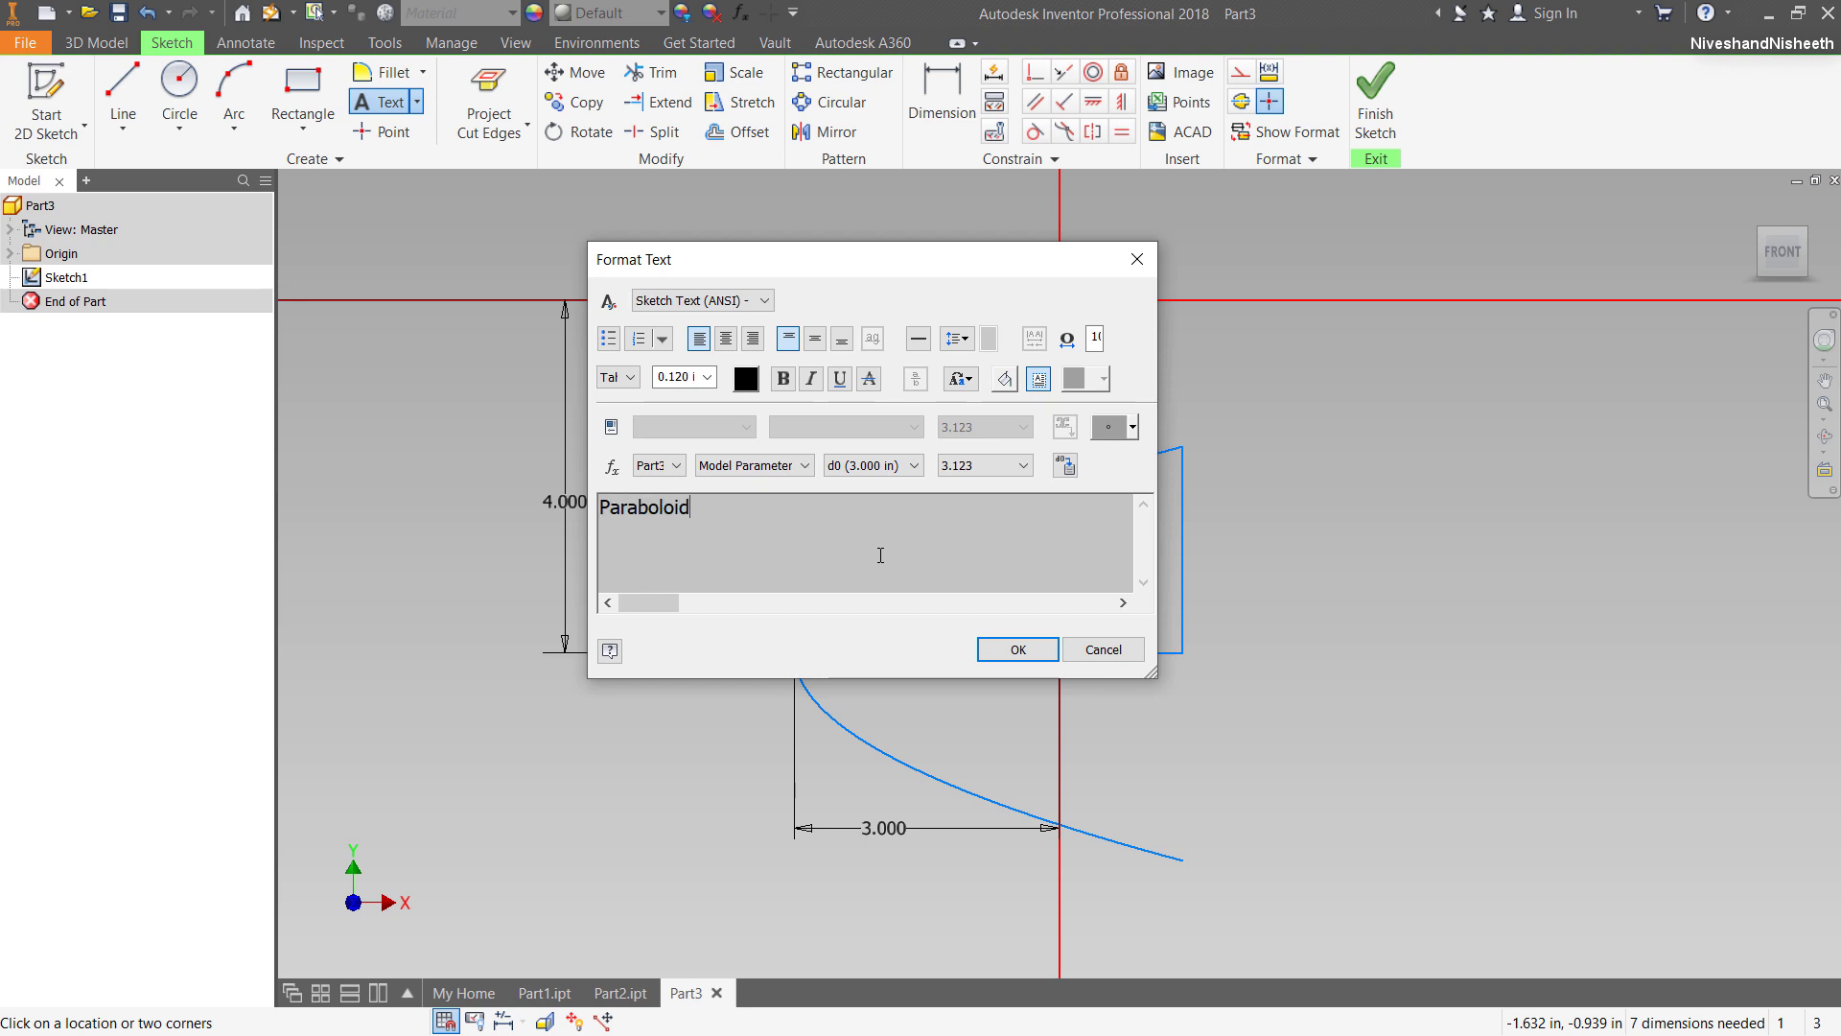
Format the whole Paraboloid text as centre-justified, middle-aligned and underlined, with a text height of 0.5 in.
key("ctrl+a")
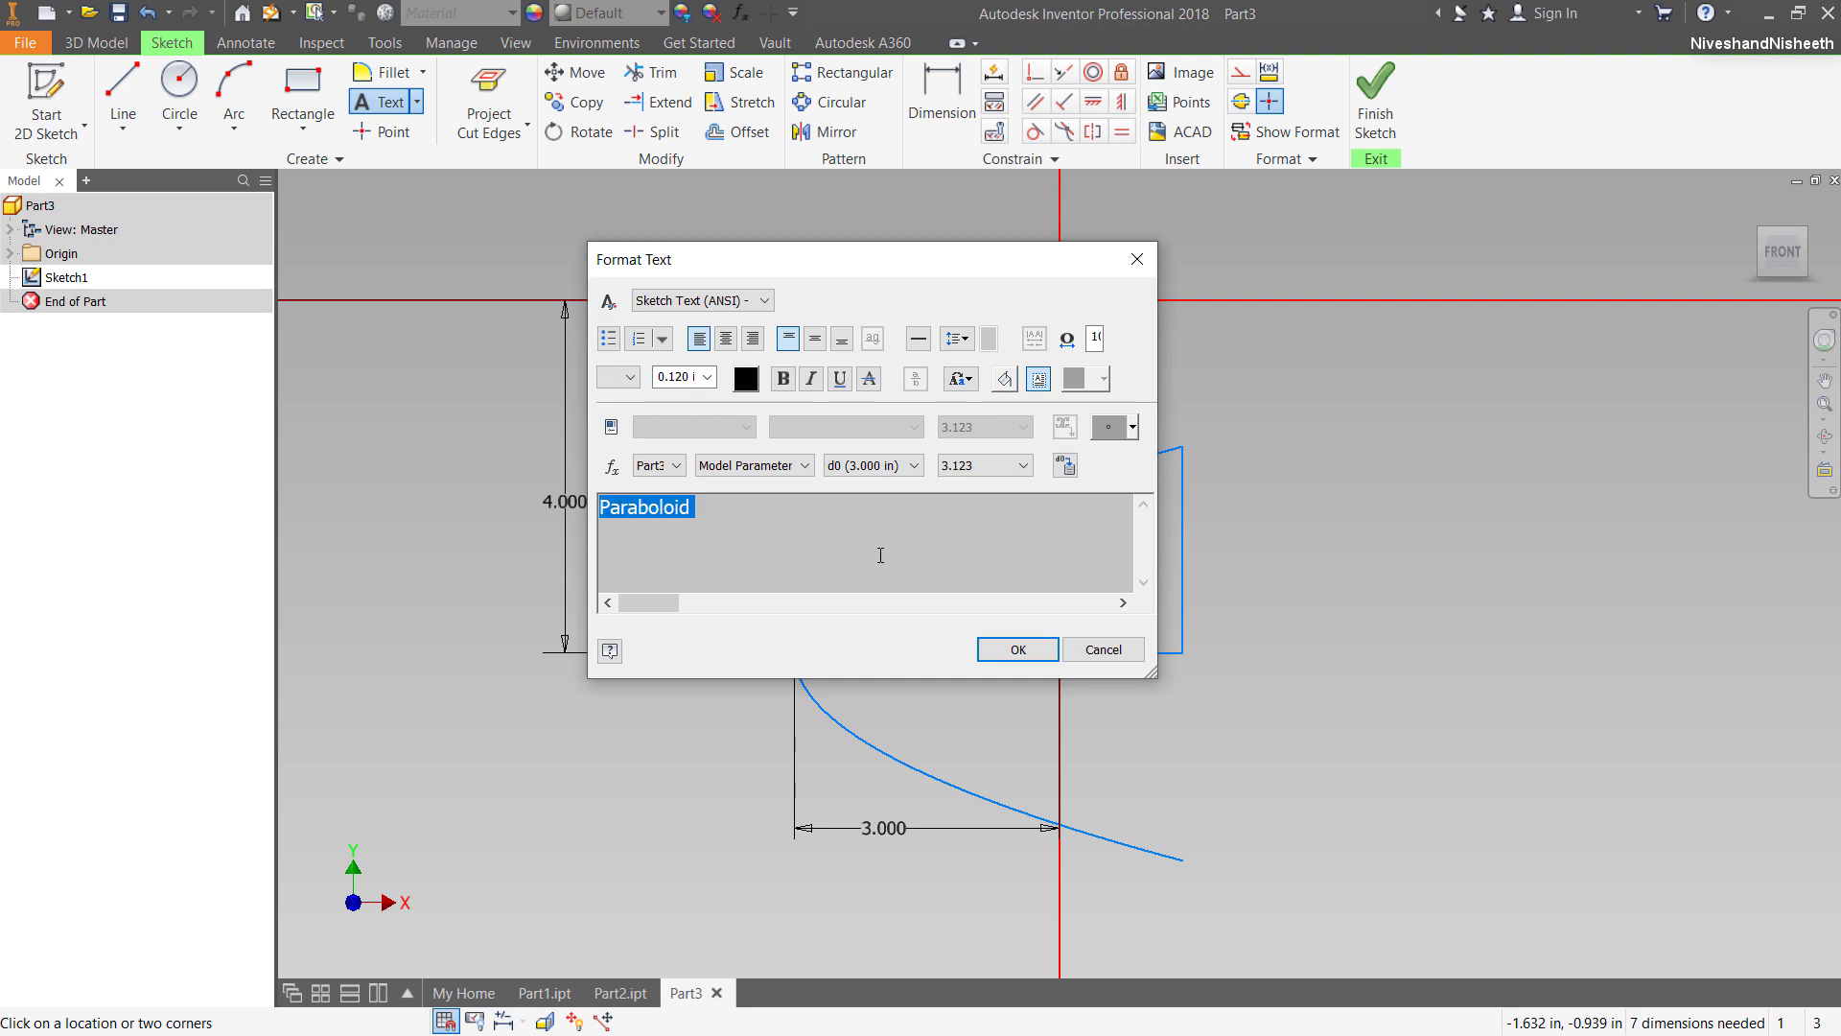
left_click(726, 339)
left_click(815, 340)
left_click(840, 379)
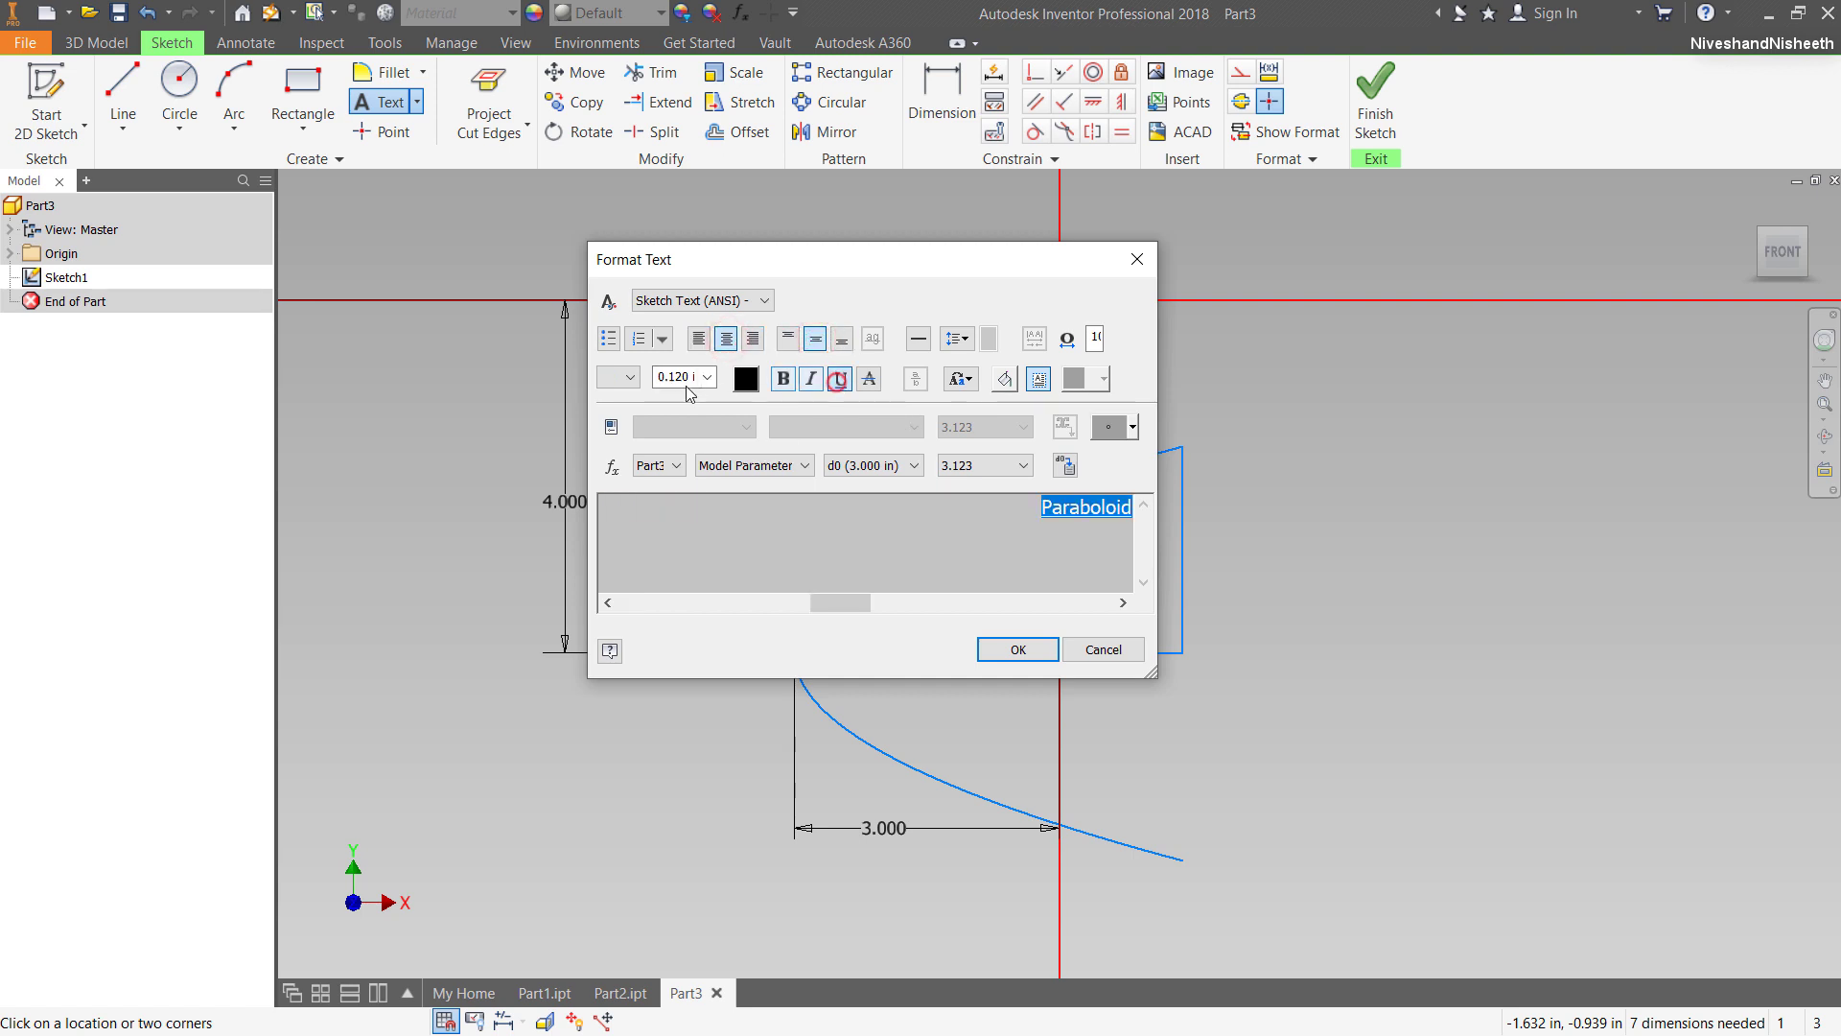
double_click(662, 377)
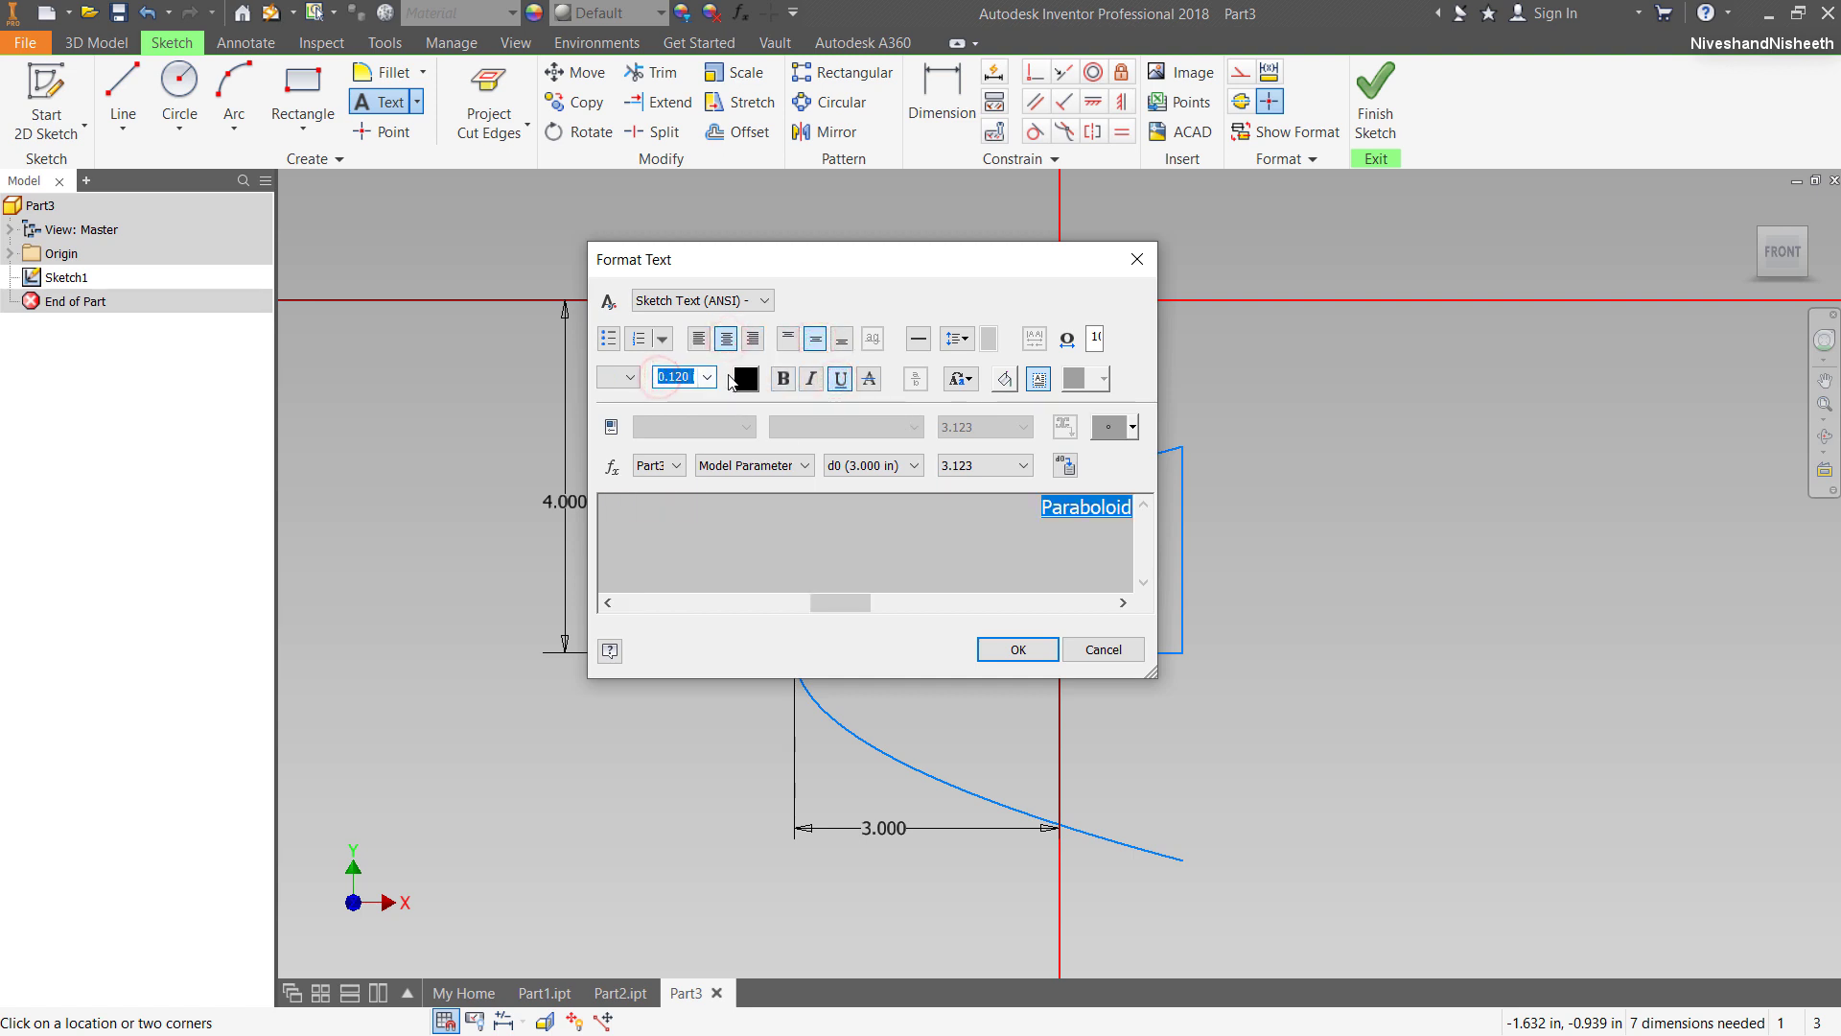
type(".5")
key("Return")
key("Return")
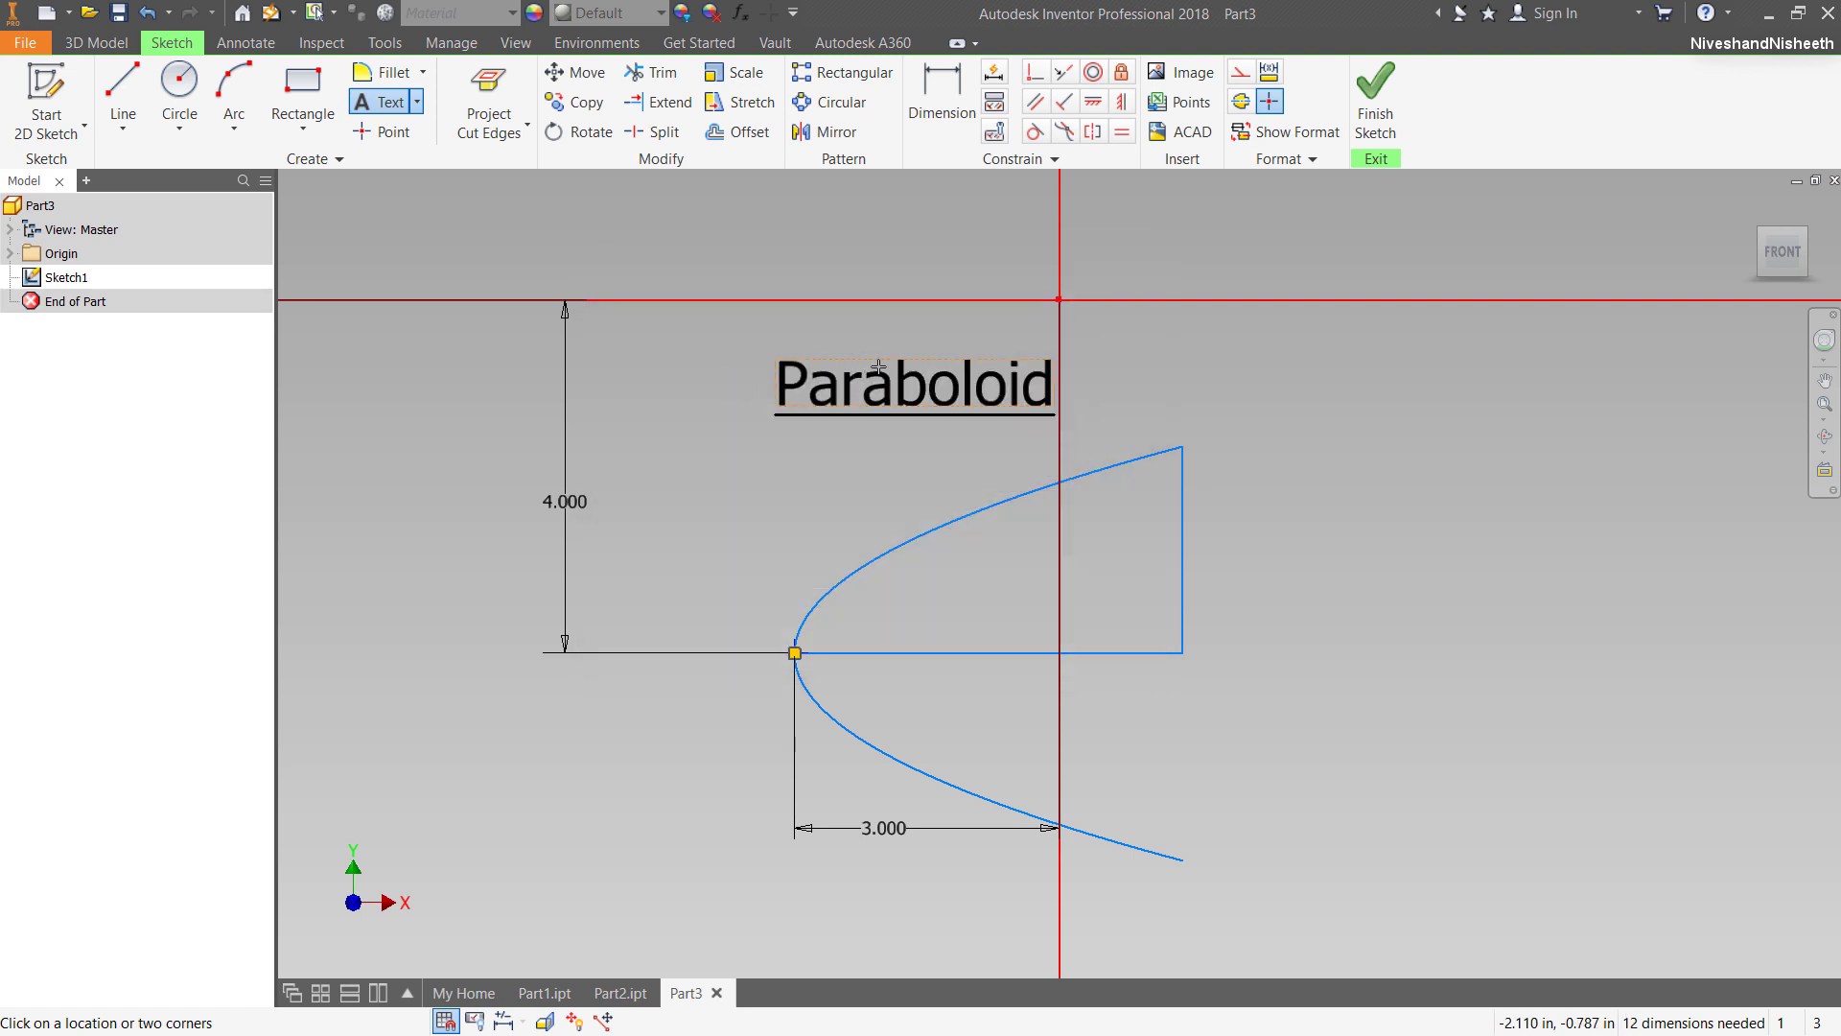
Move the Paraboloid text so it sits roughly centred across the vertical axis above the parabola, and finish the sketch.
right_click(959, 322)
key("Escape")
left_click_drag(948, 375, 1102, 351)
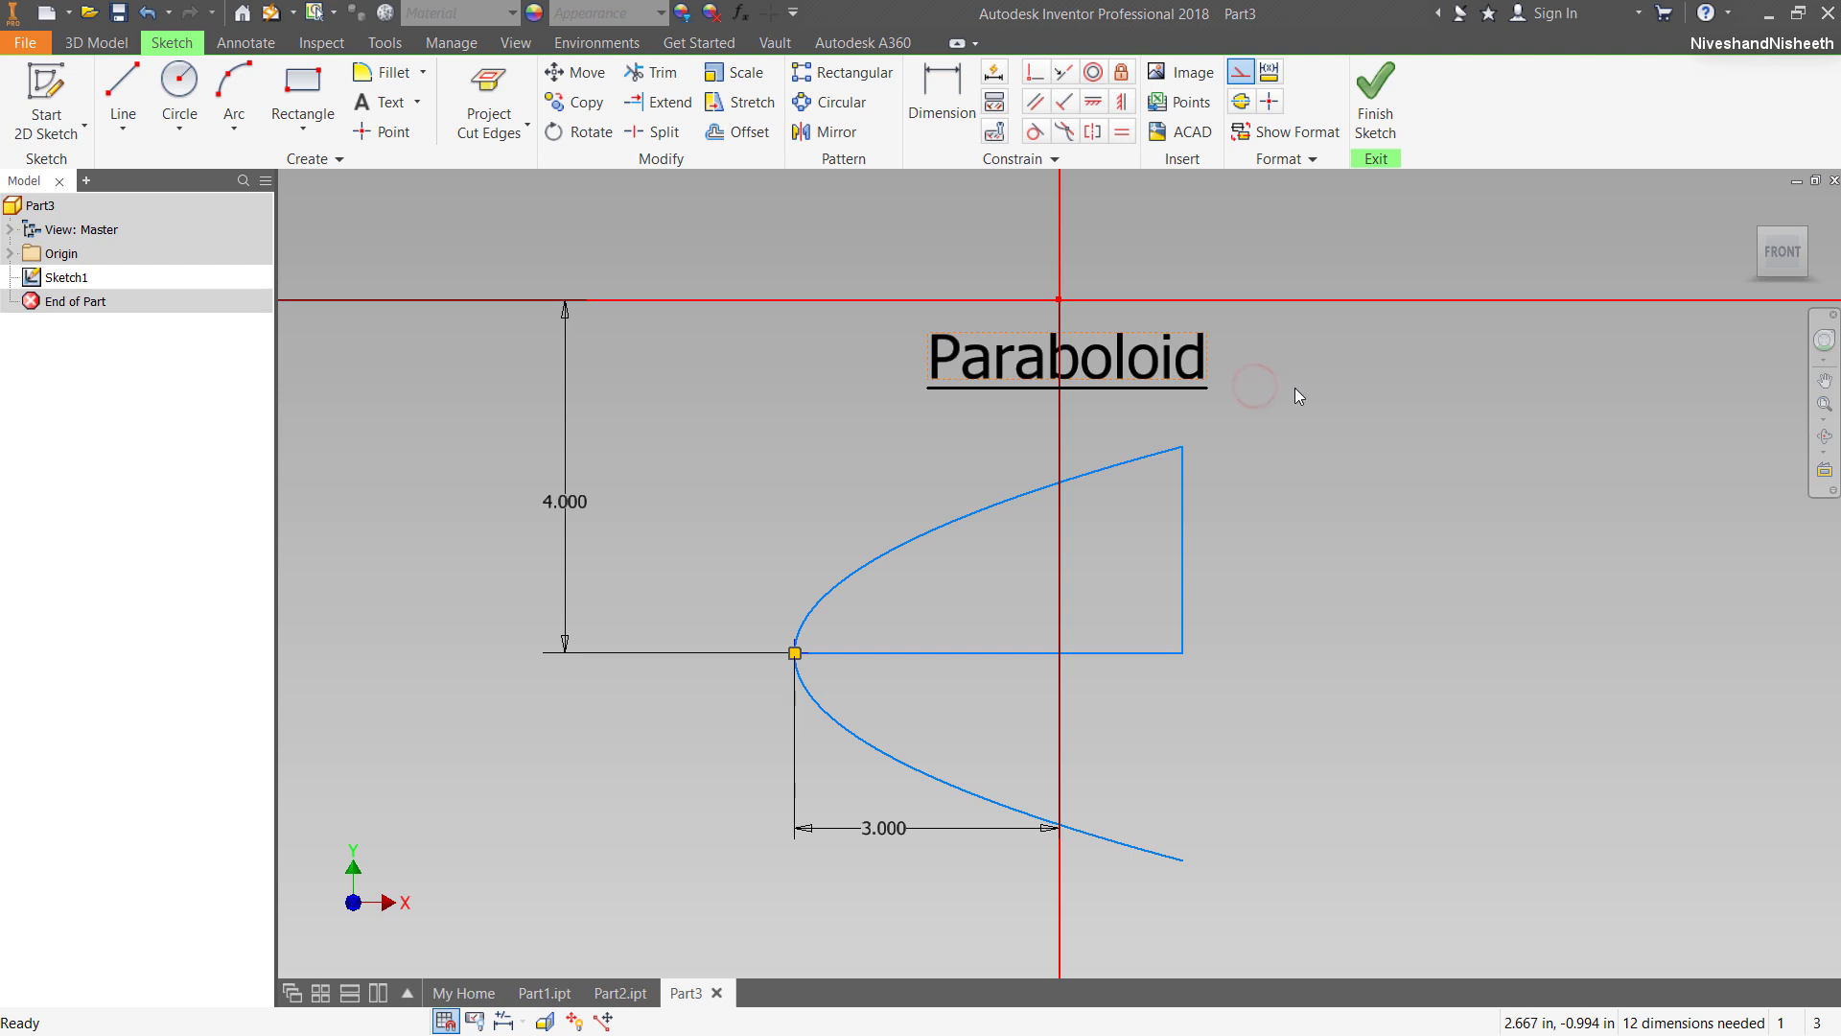
left_click(1364, 91)
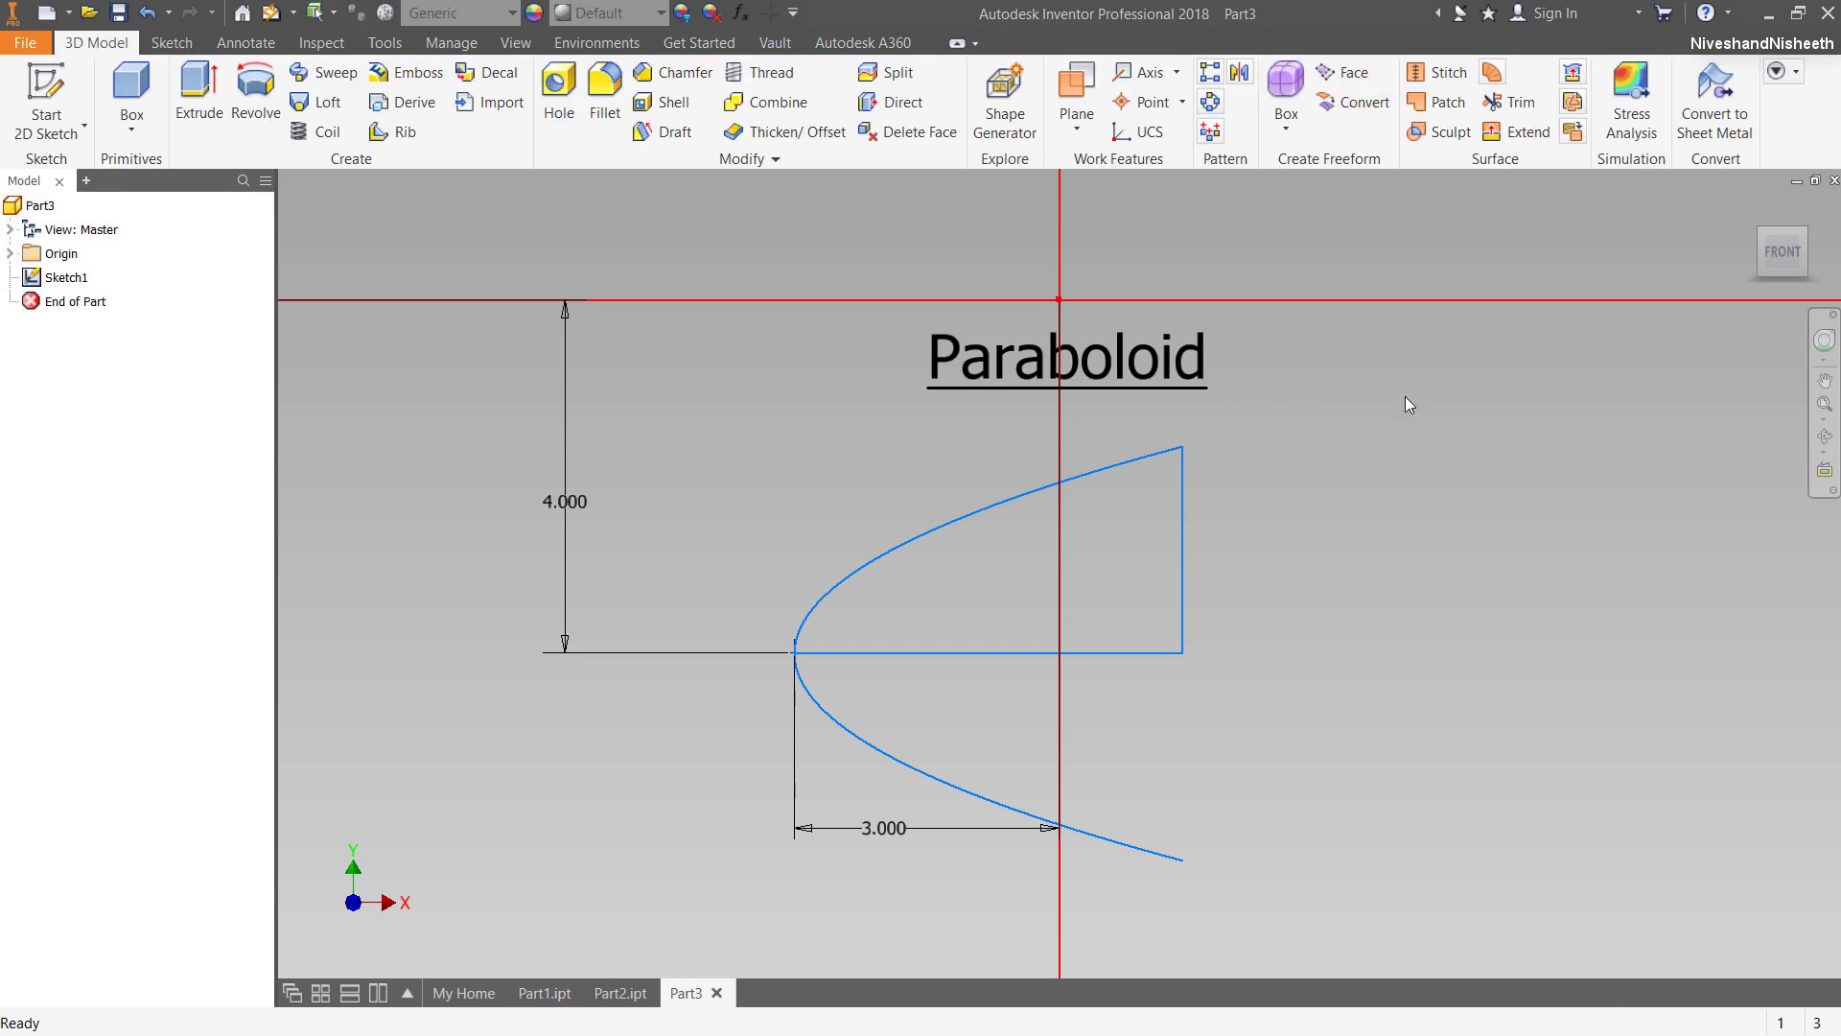
Revolve the closed half-parabola profile fully around its horizontal line as a new solid.
left_click(1753, 209)
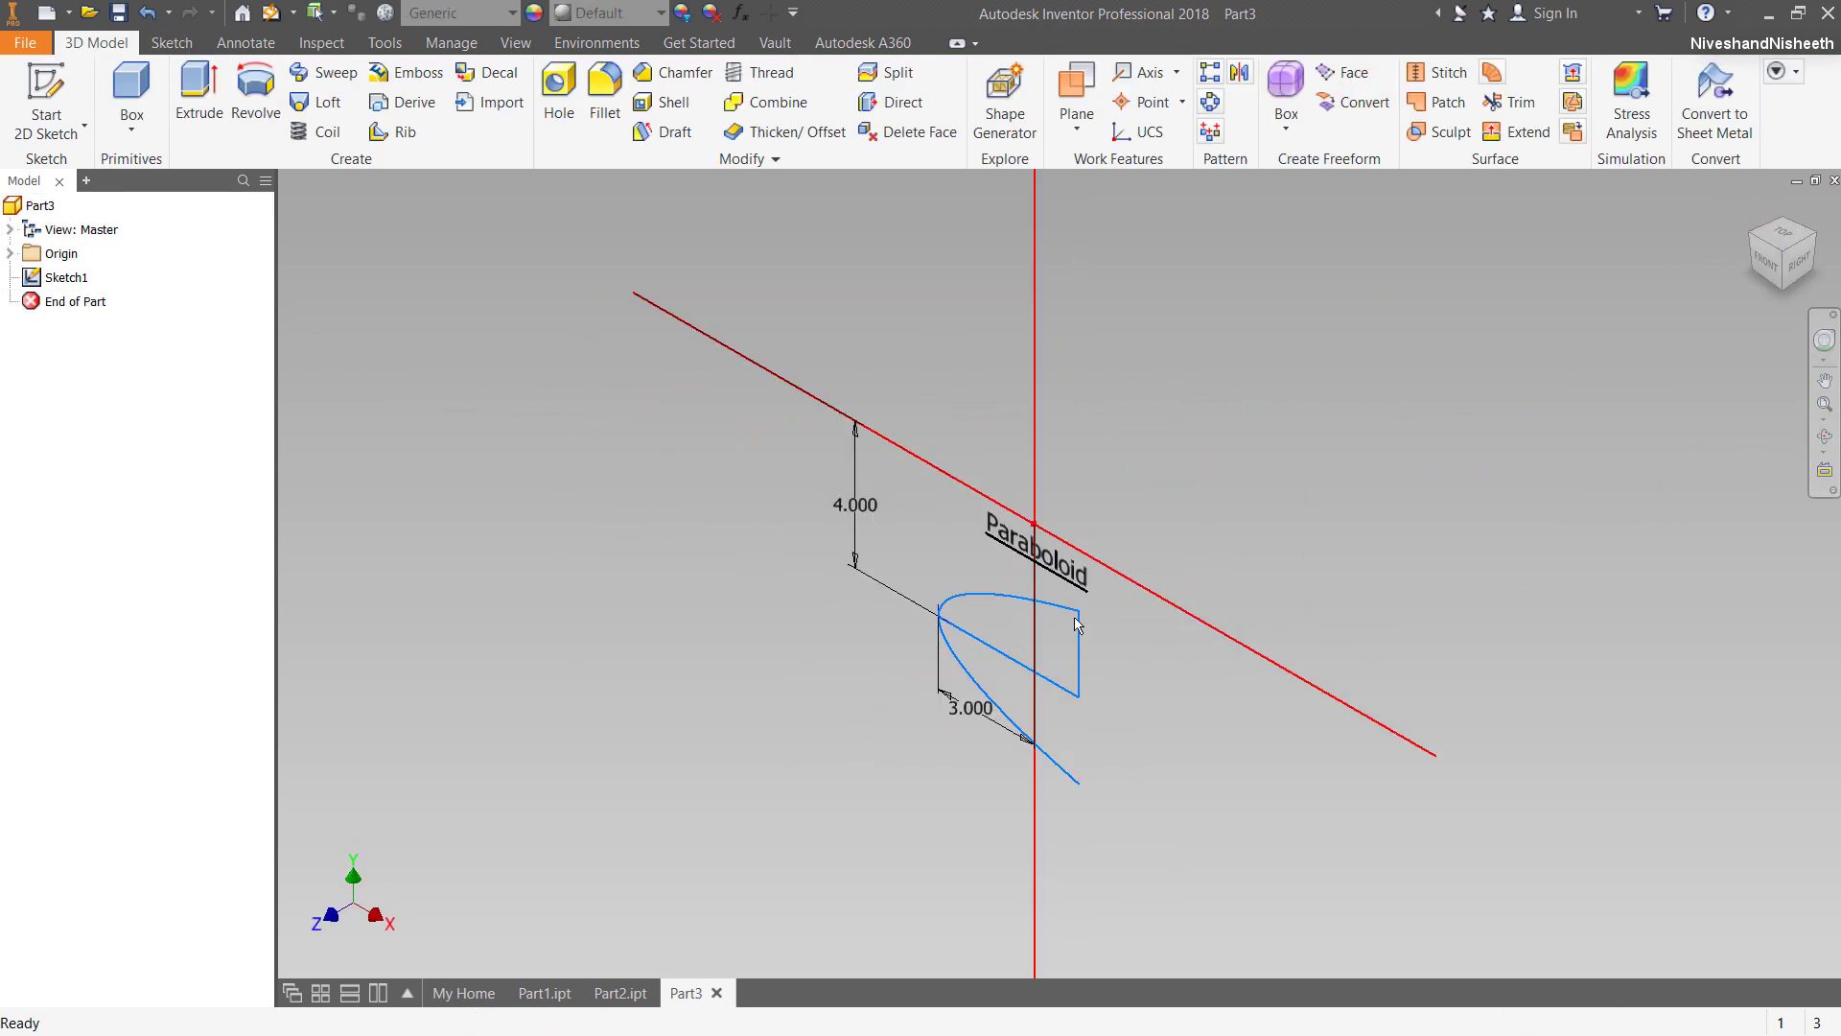
left_click(255, 100)
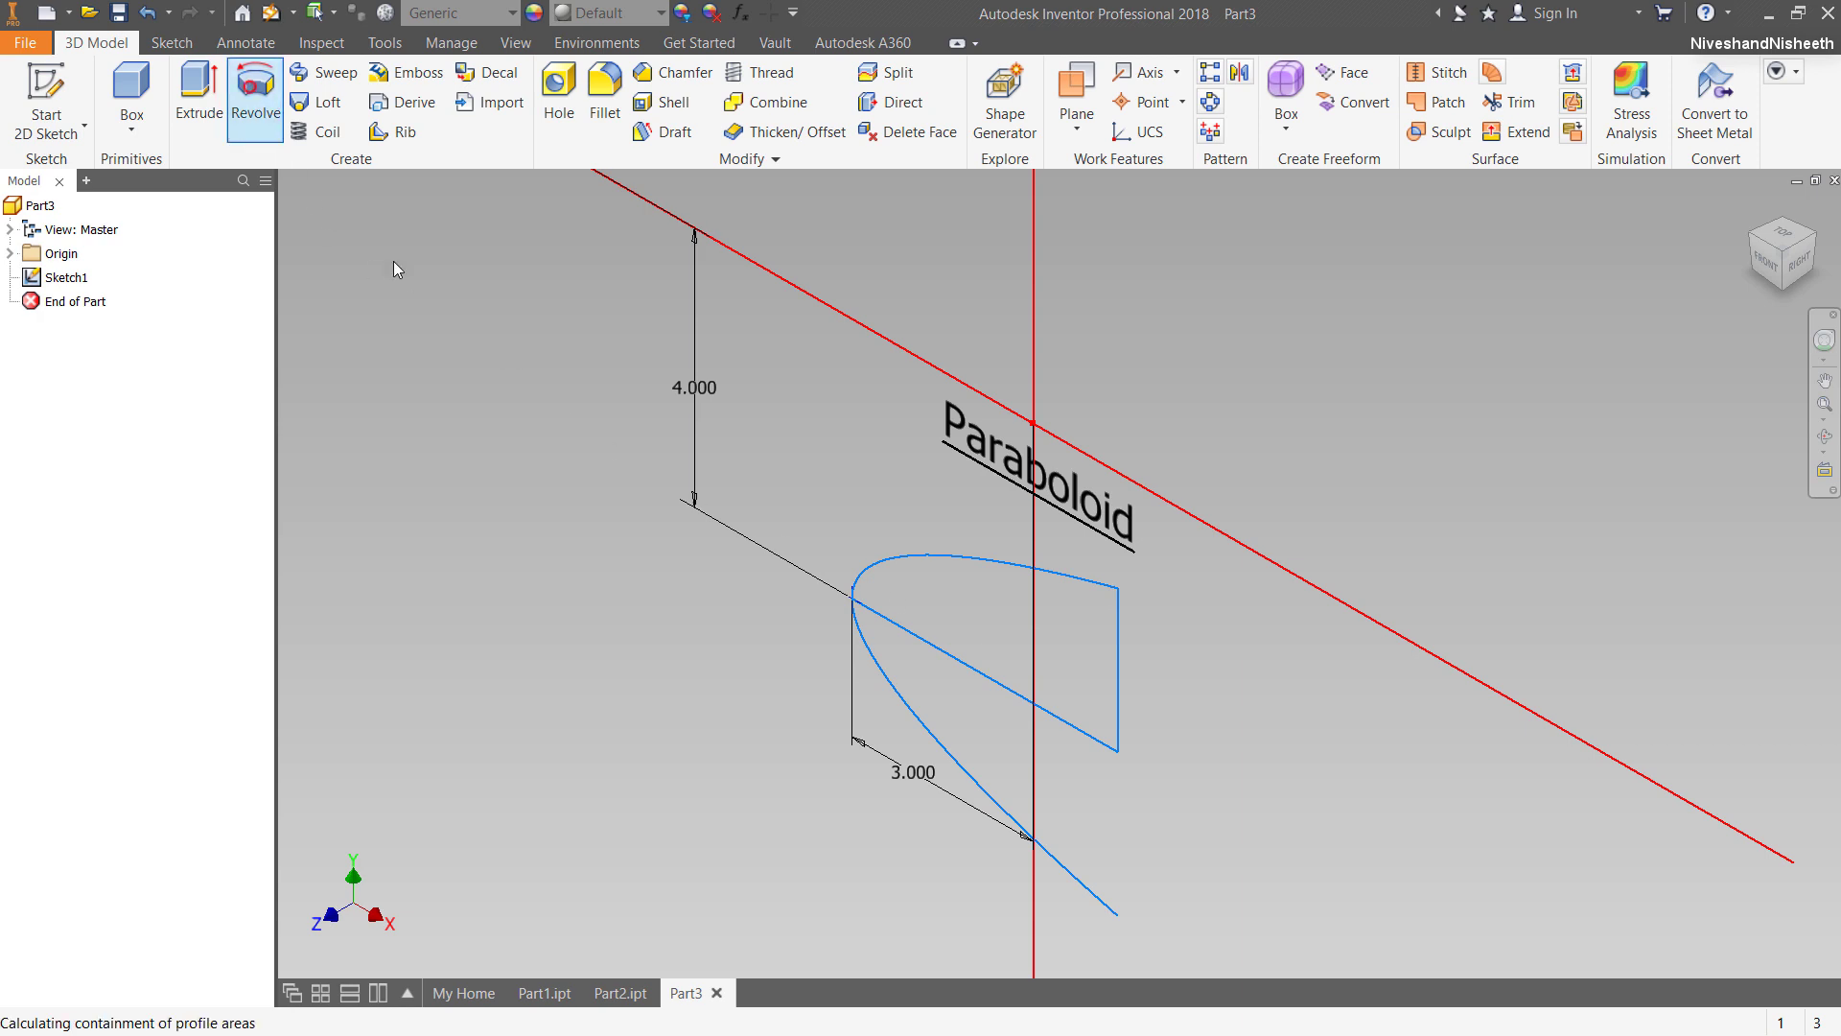
left_click(938, 587)
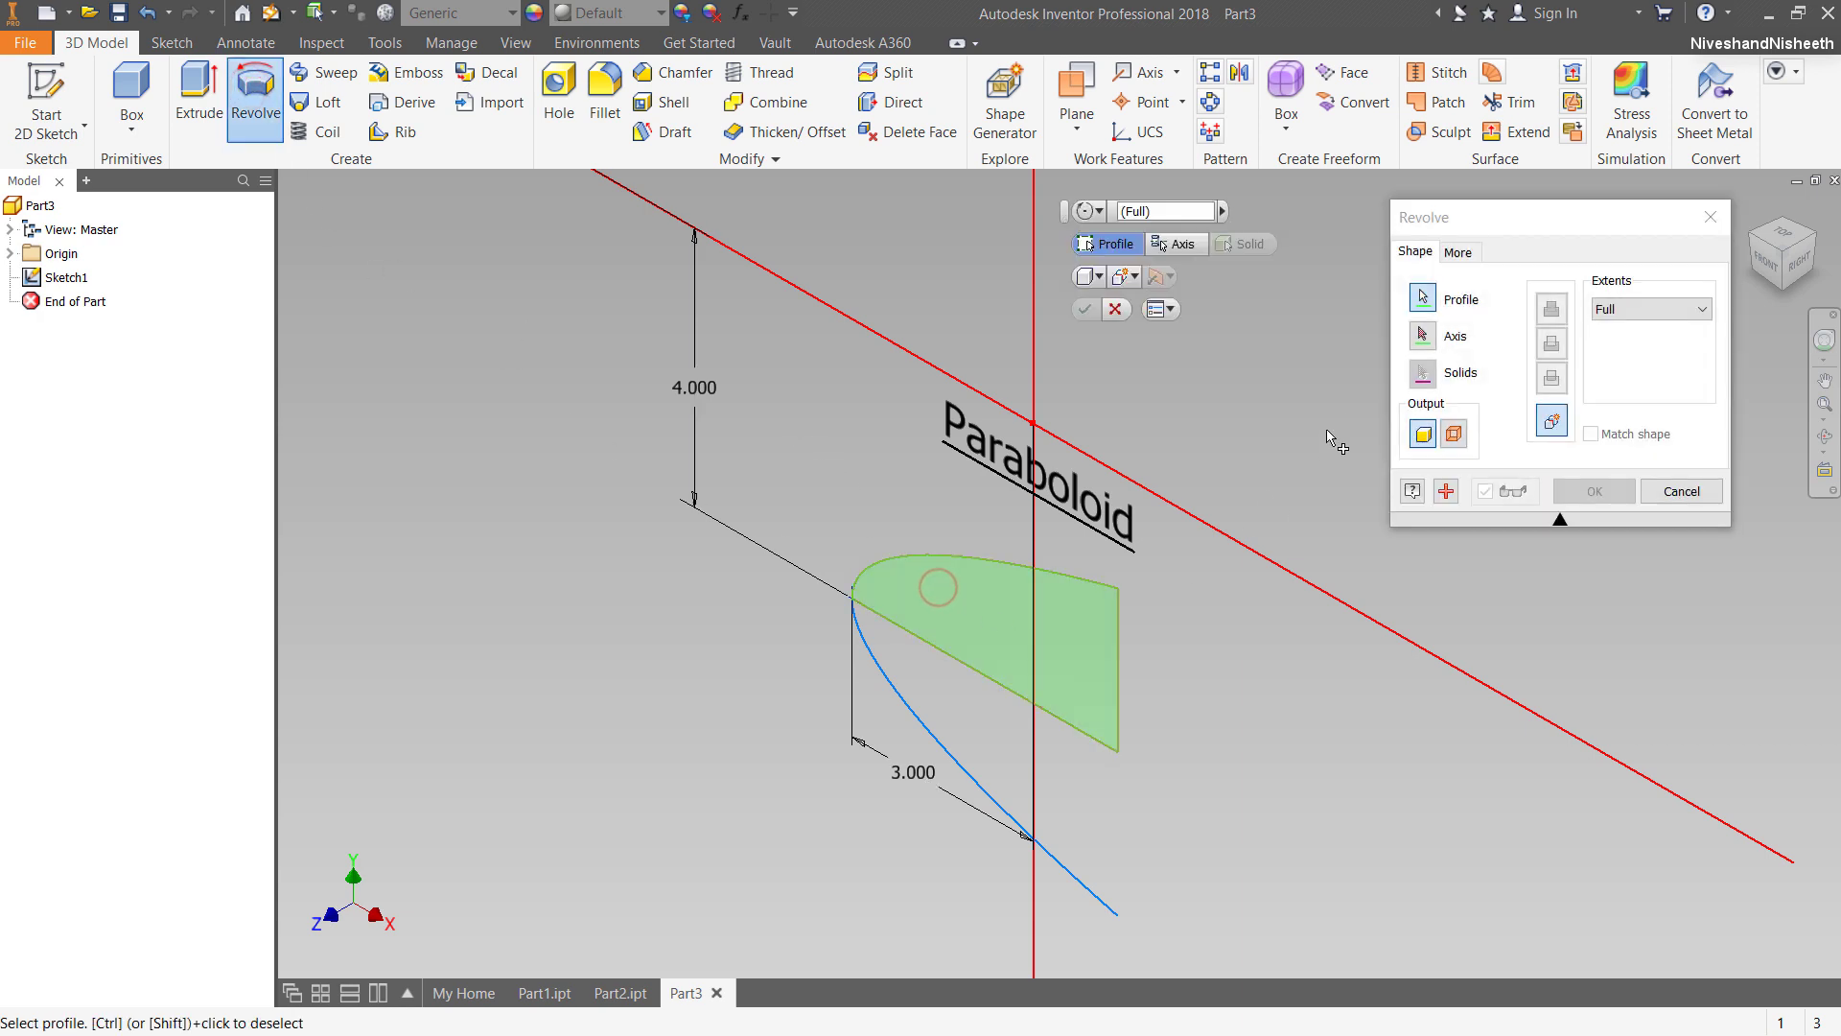
left_click(1423, 335)
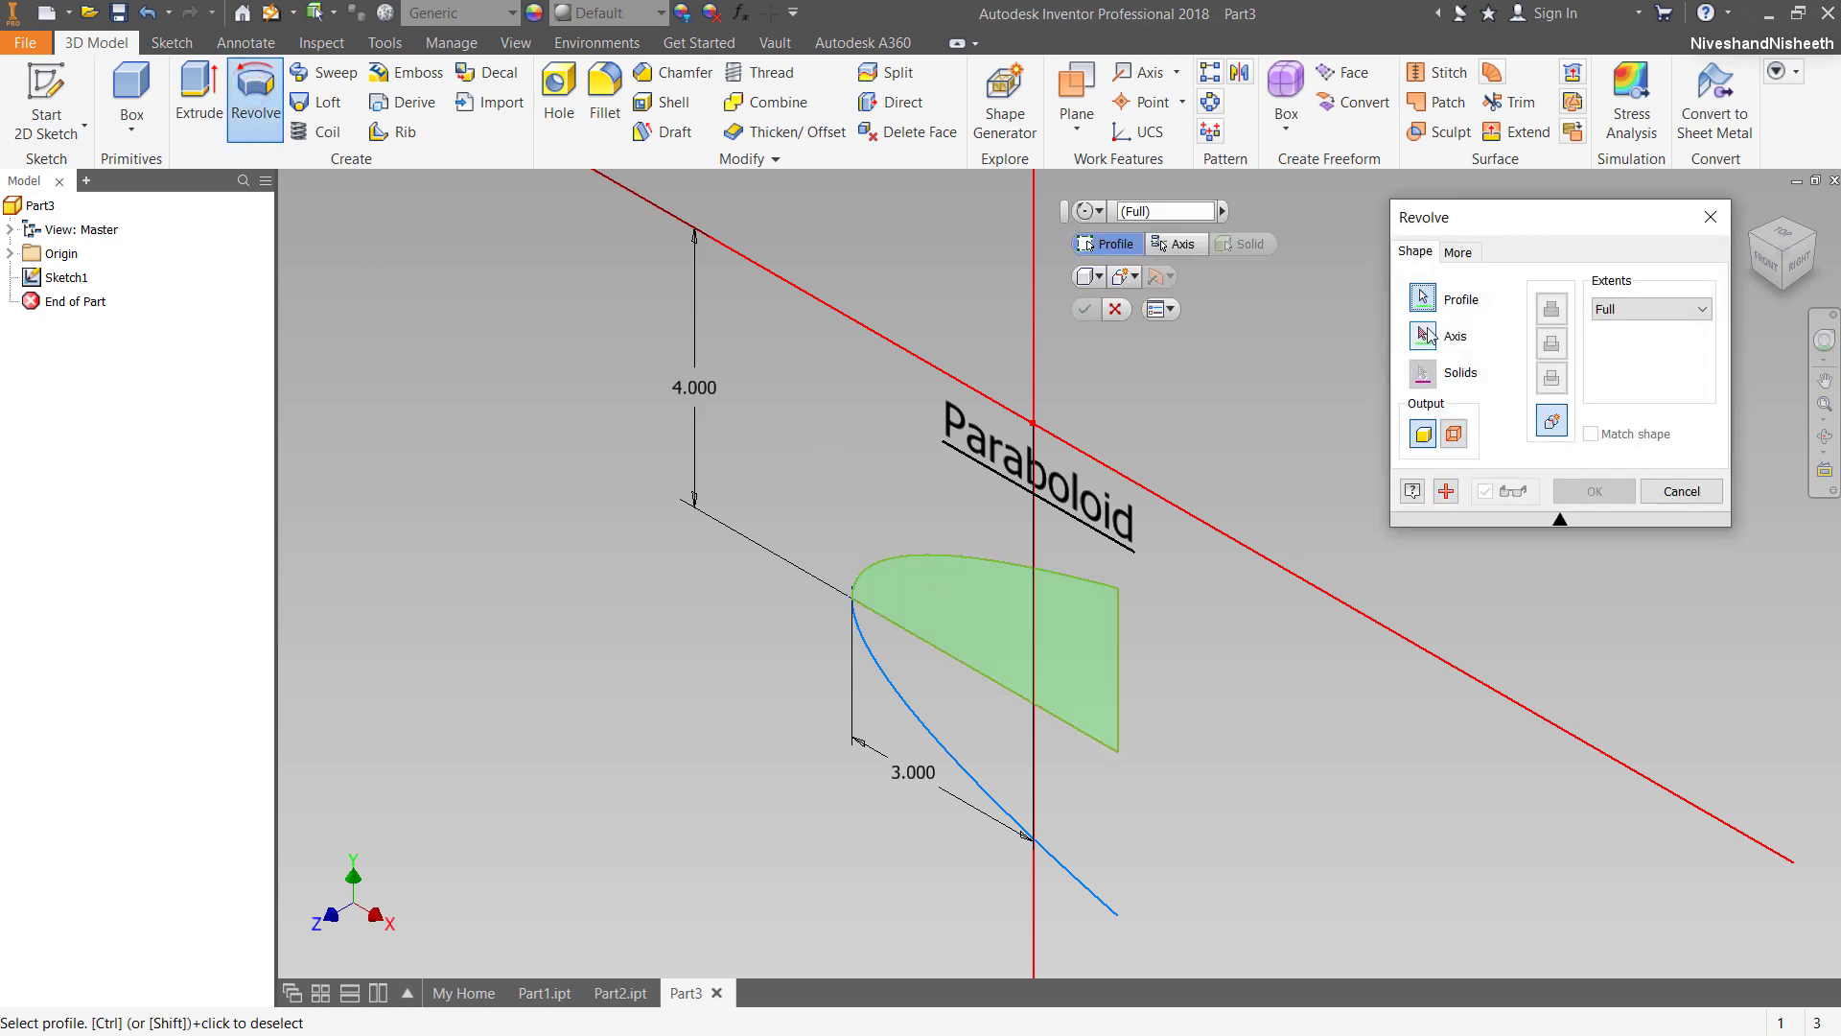
left_click(935, 650)
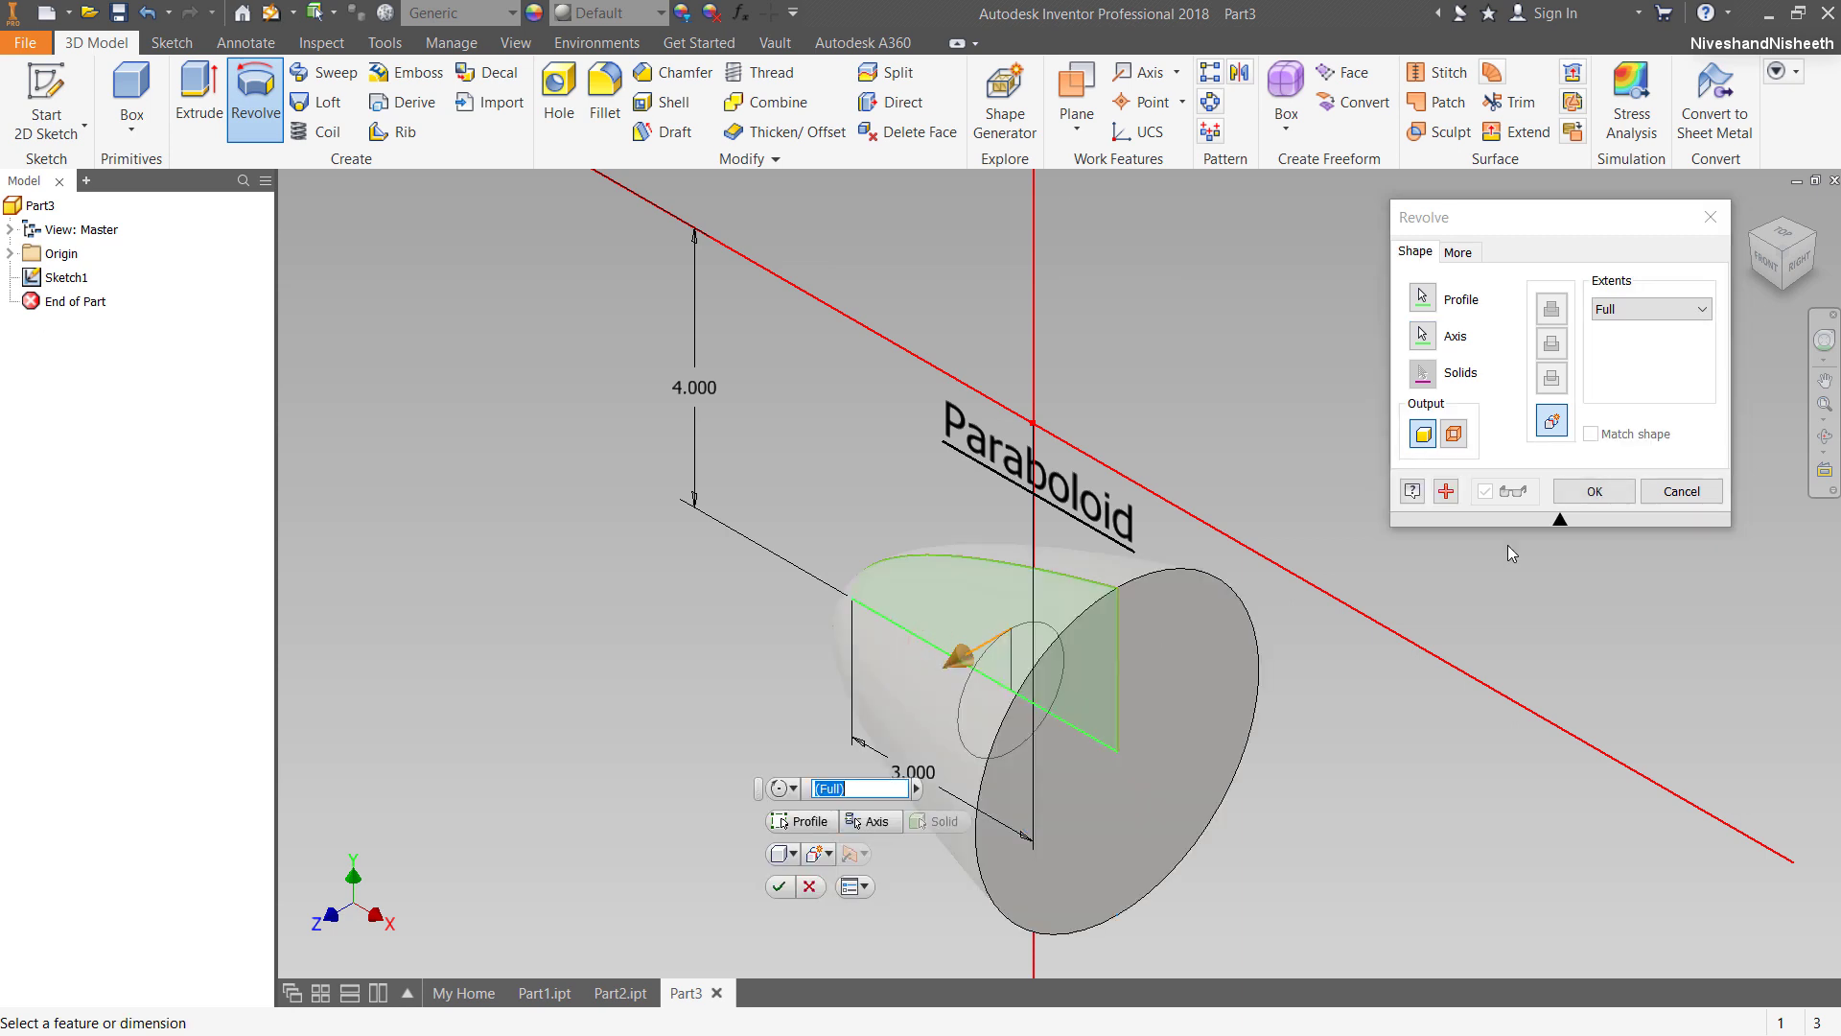
left_click(1594, 491)
Make Sketch1 under the revolution feature visible again.
left_click(10, 301)
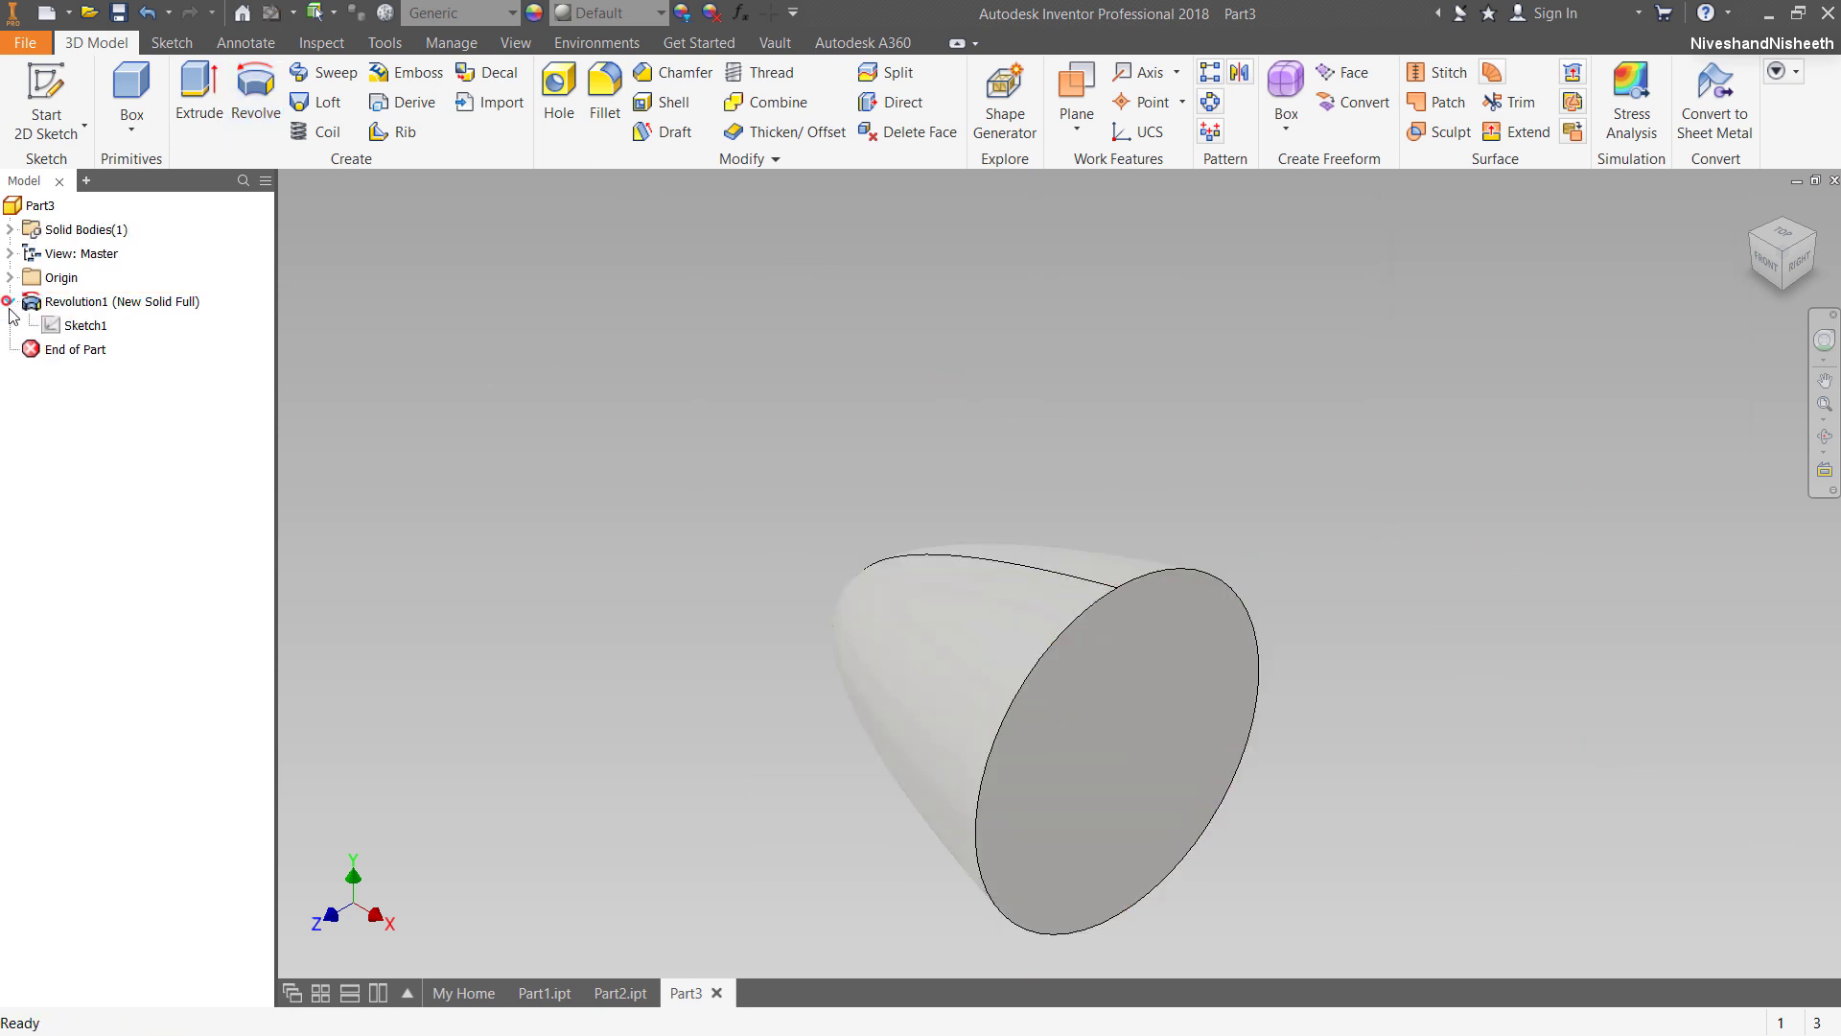
right_click(48, 325)
left_click(84, 595)
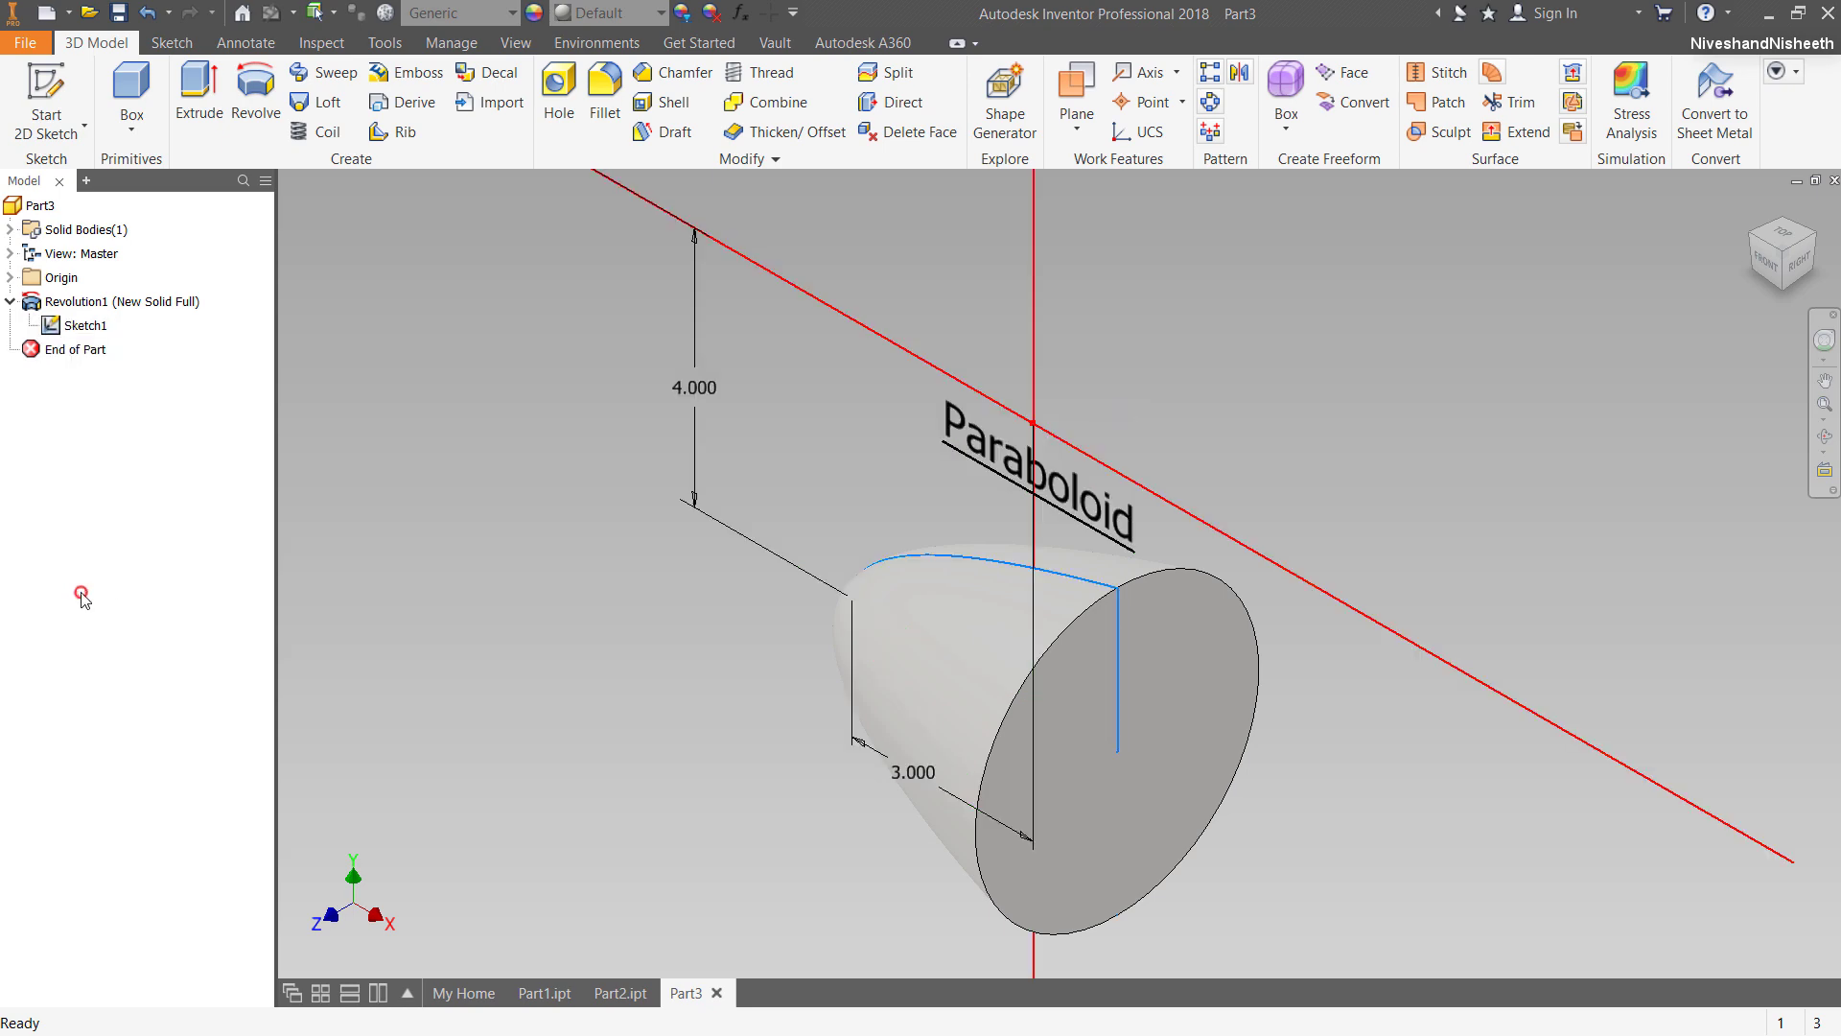
left_click(1136, 322)
Apply the Beige appearance to the part.
left_click(602, 11)
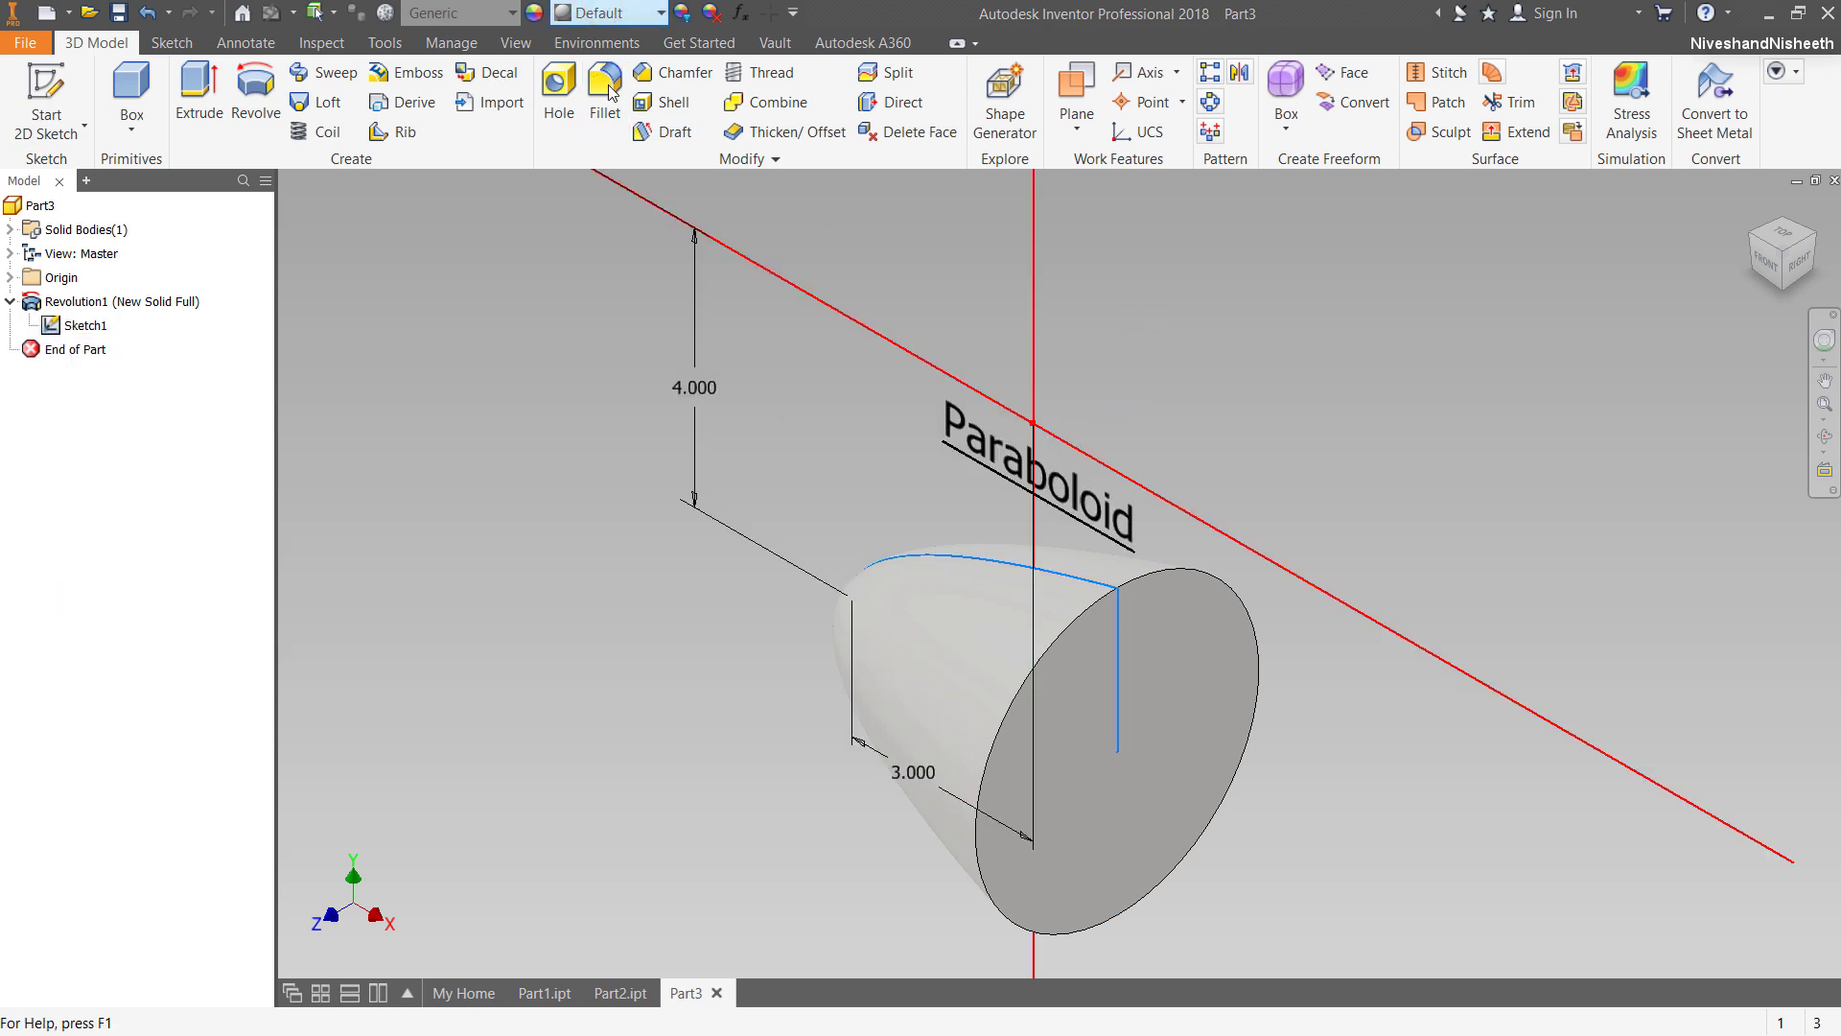
scroll(633, 336, "up", 15)
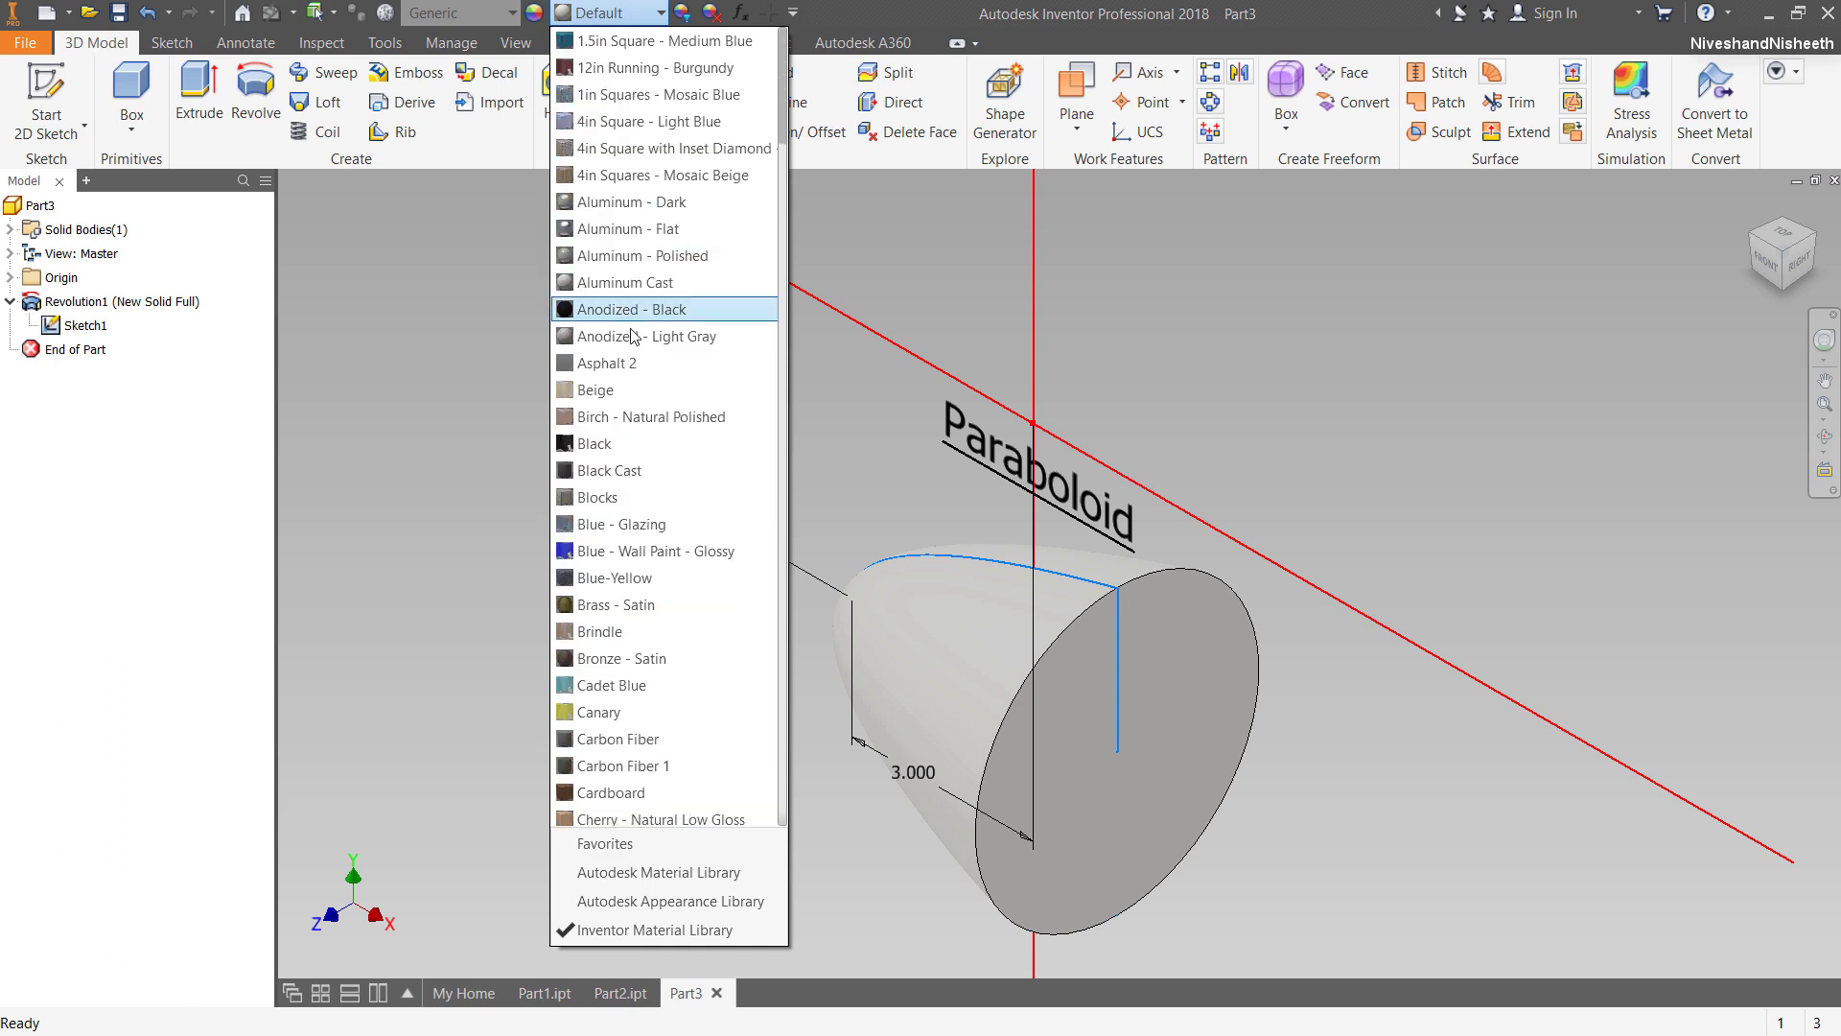
left_click(620, 391)
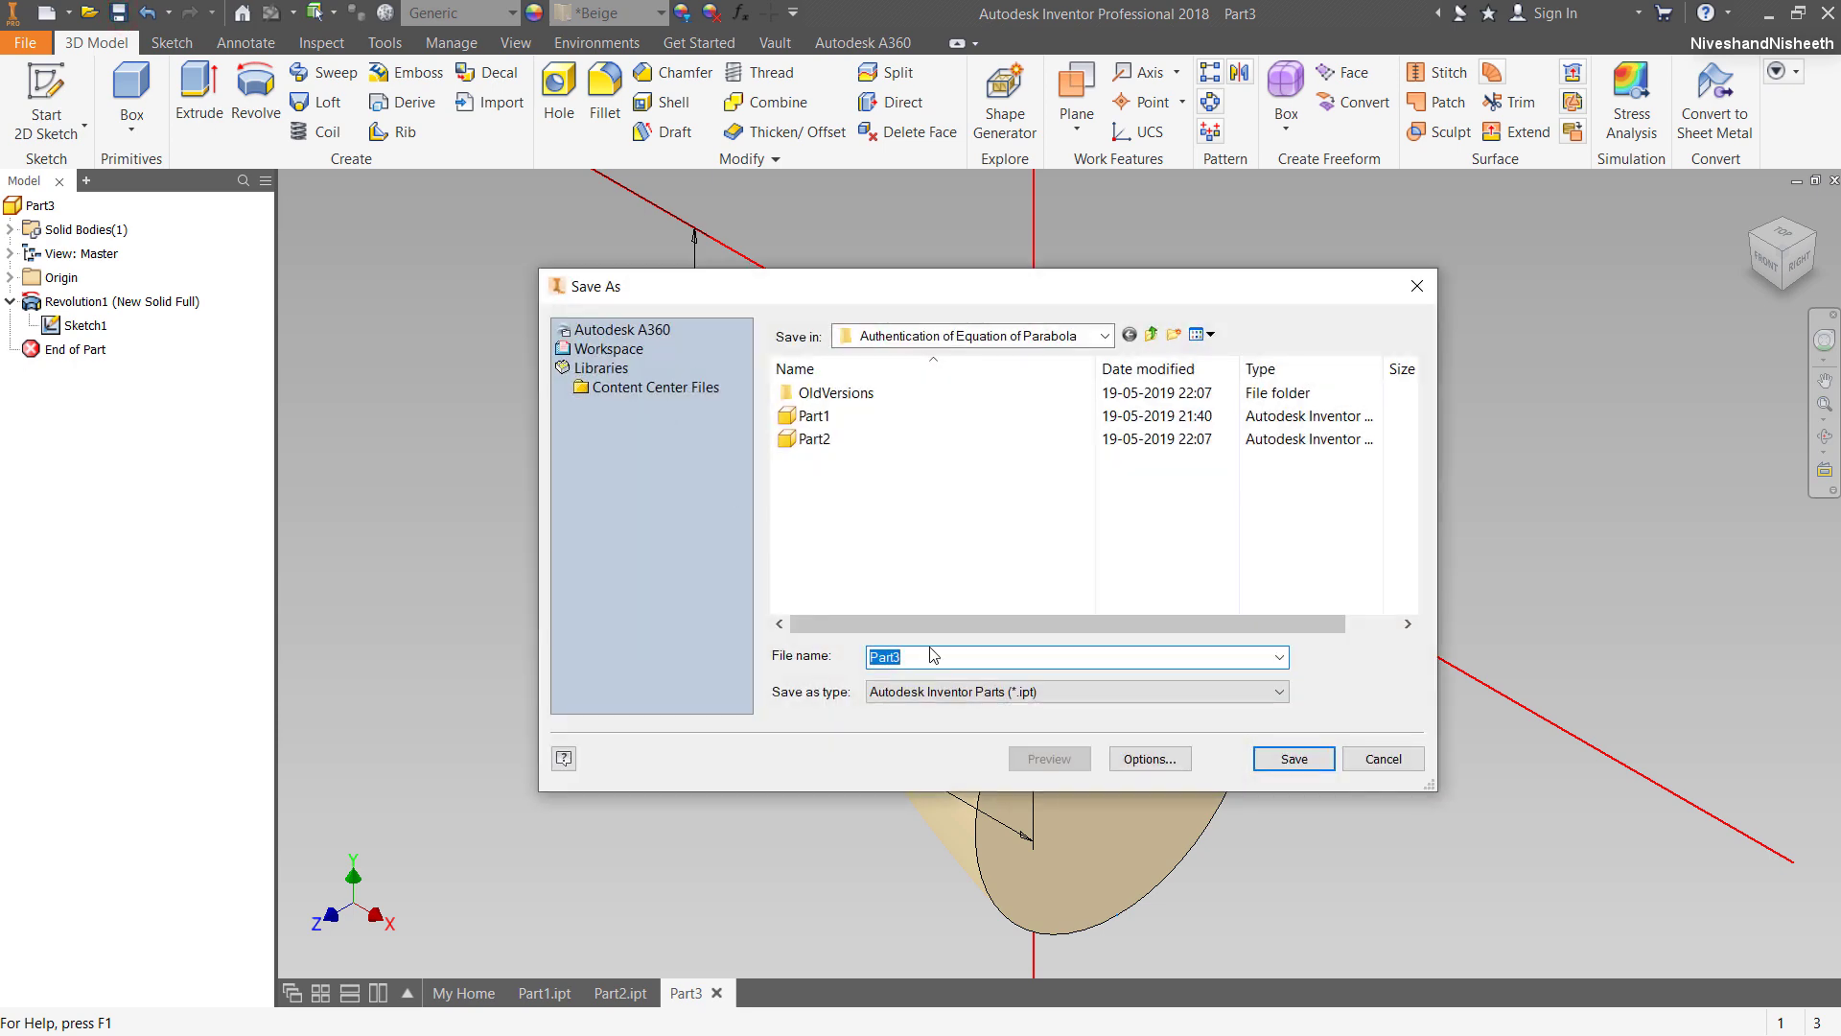
Save the part as Paraboloid in the Authentication of Equation of Parabola folder.
type("Par")
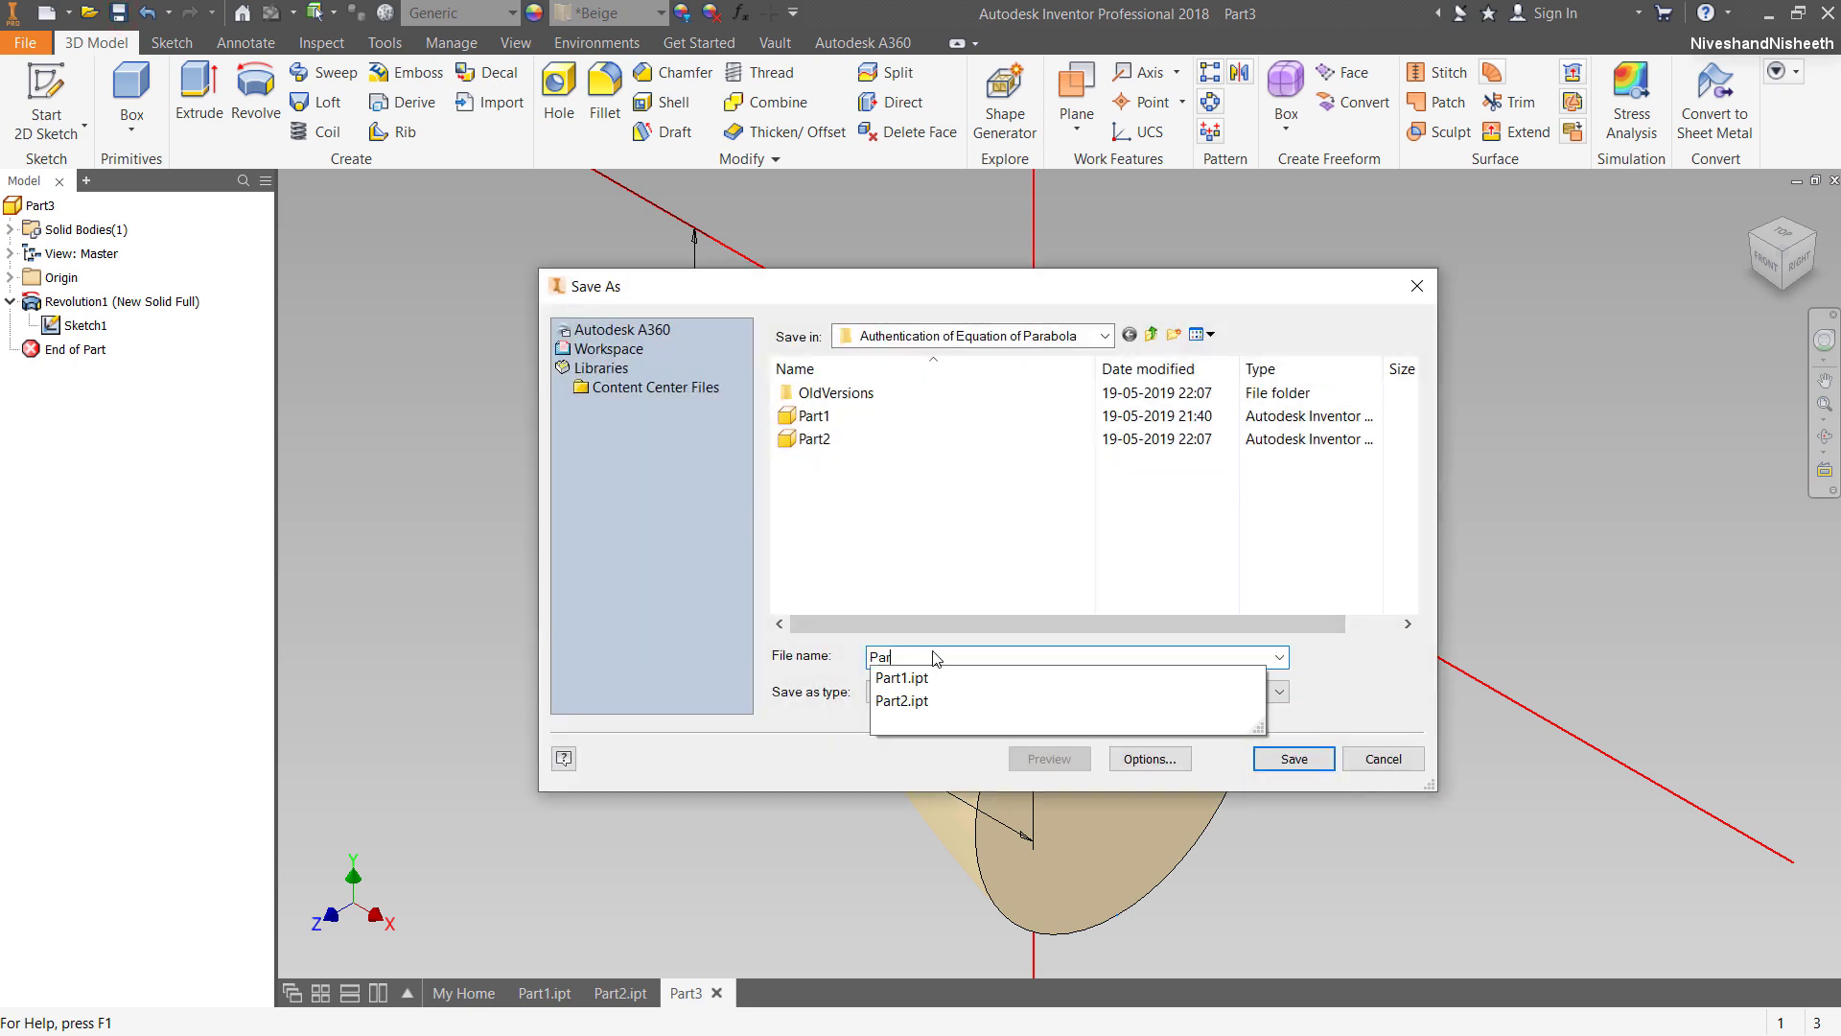
type("aboloid")
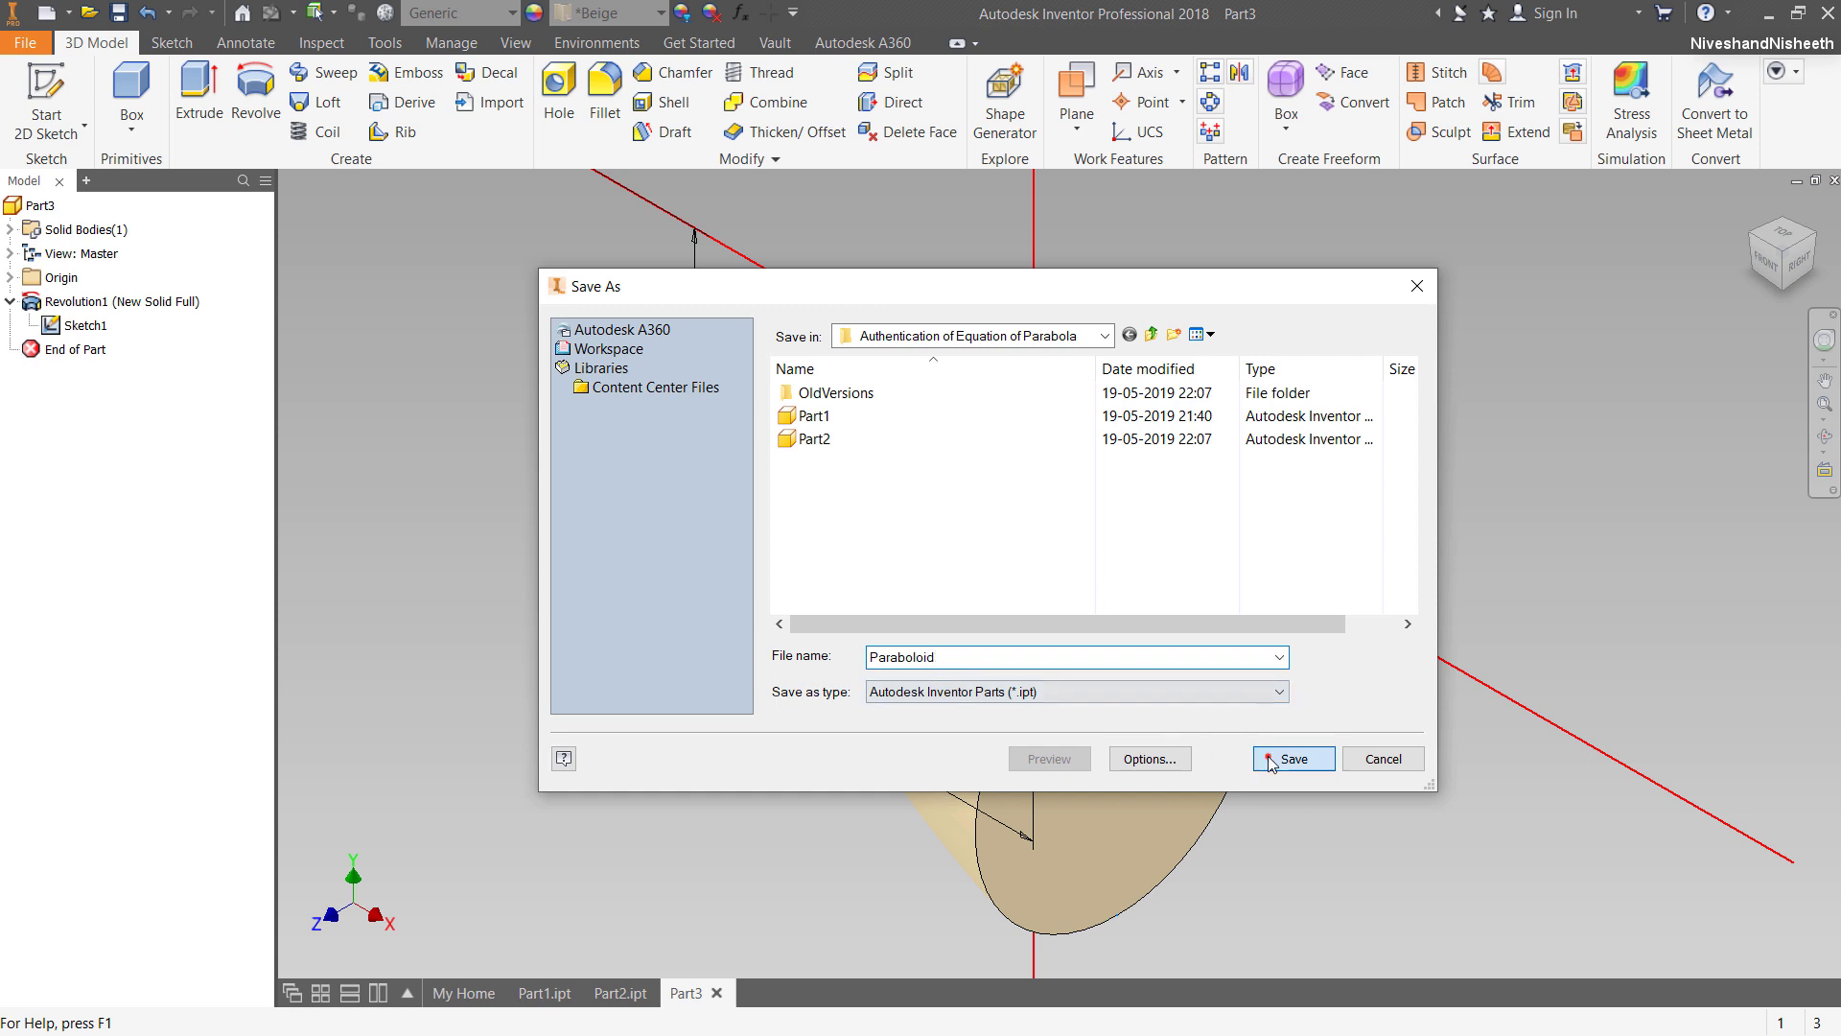
left_click(1271, 760)
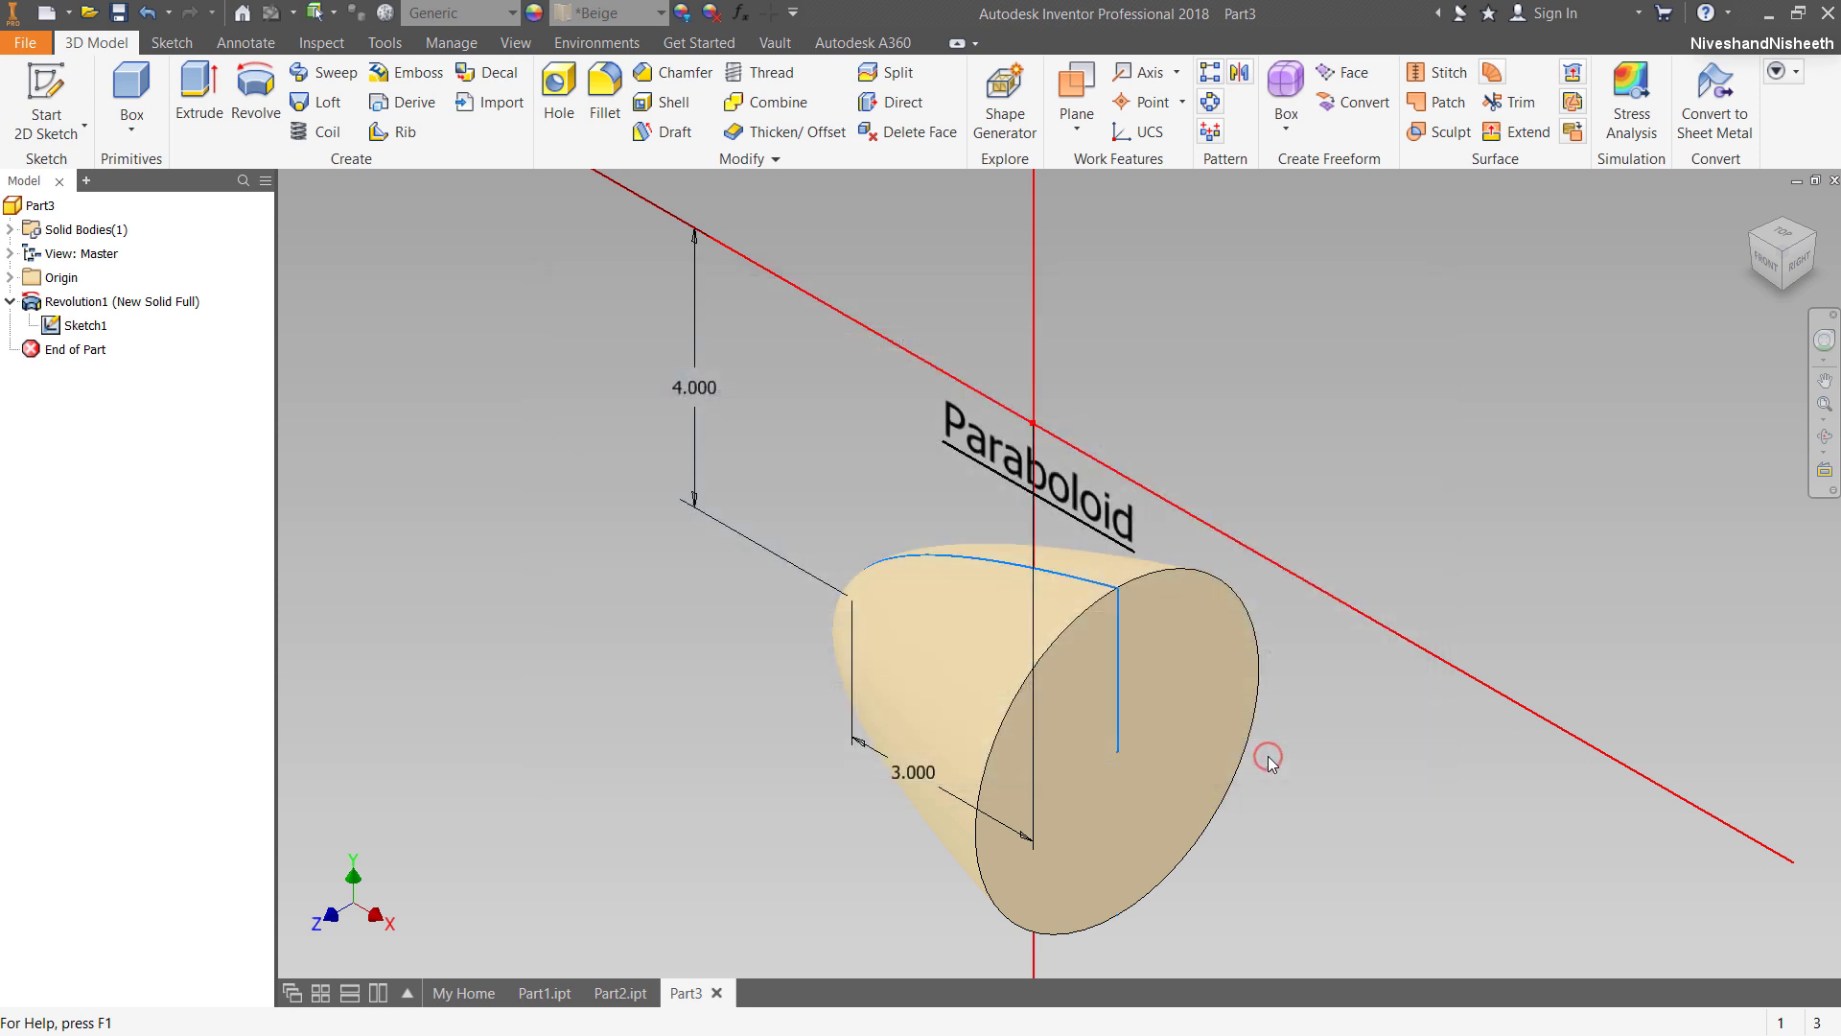
left_click(612, 486)
Turn off dimension visibility for Sketch1 and collapse the revolution feature in the model tree.
left_click(85, 326)
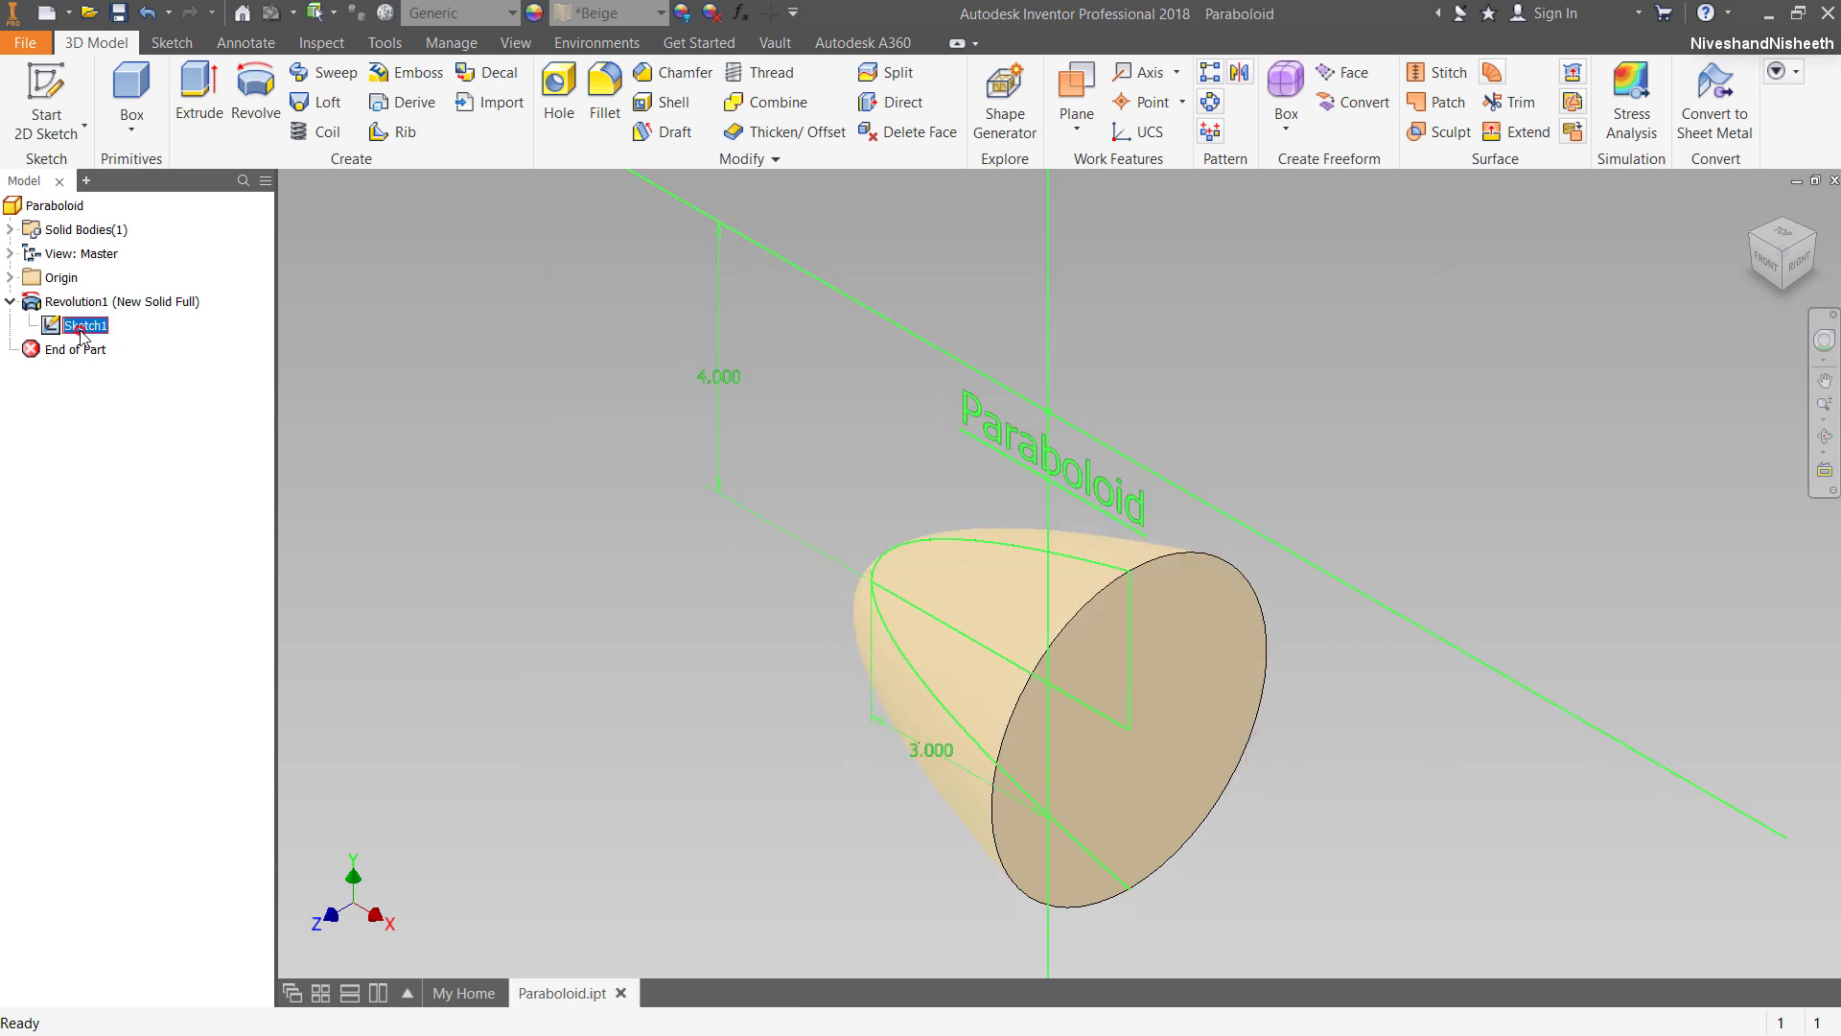
right_click(84, 327)
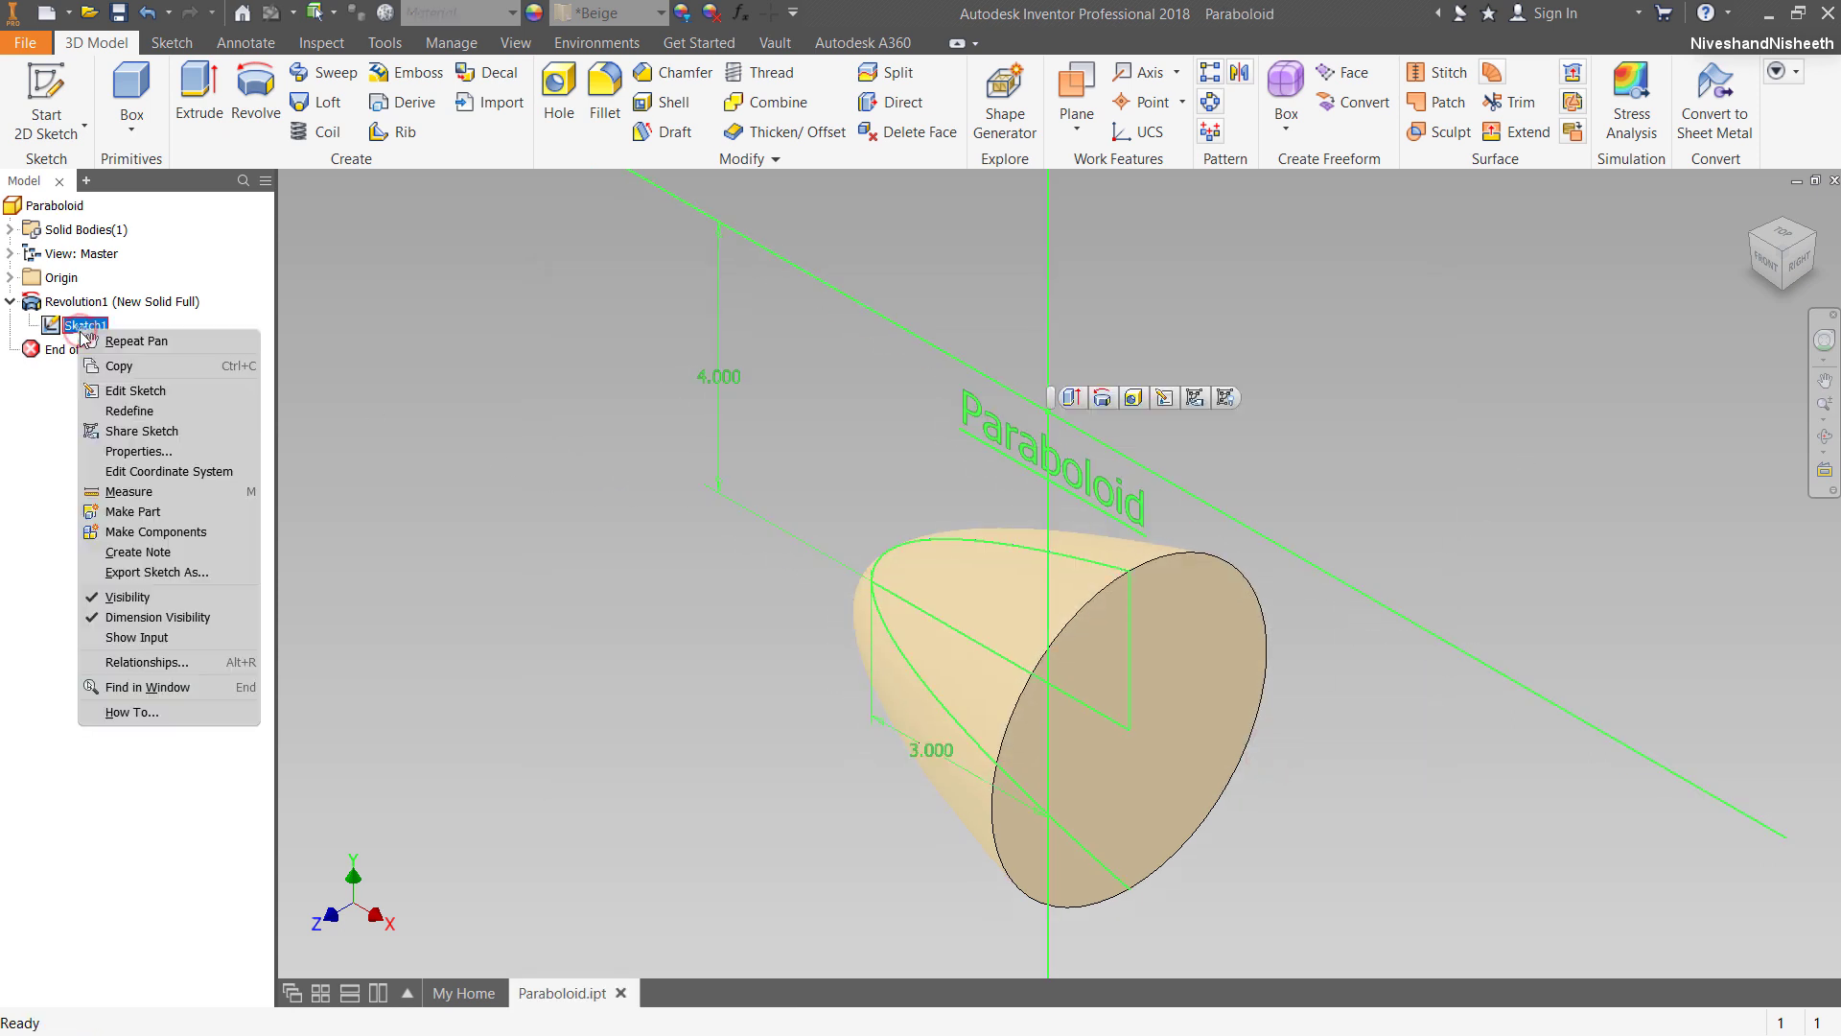
left_click(149, 619)
left_click(12, 303)
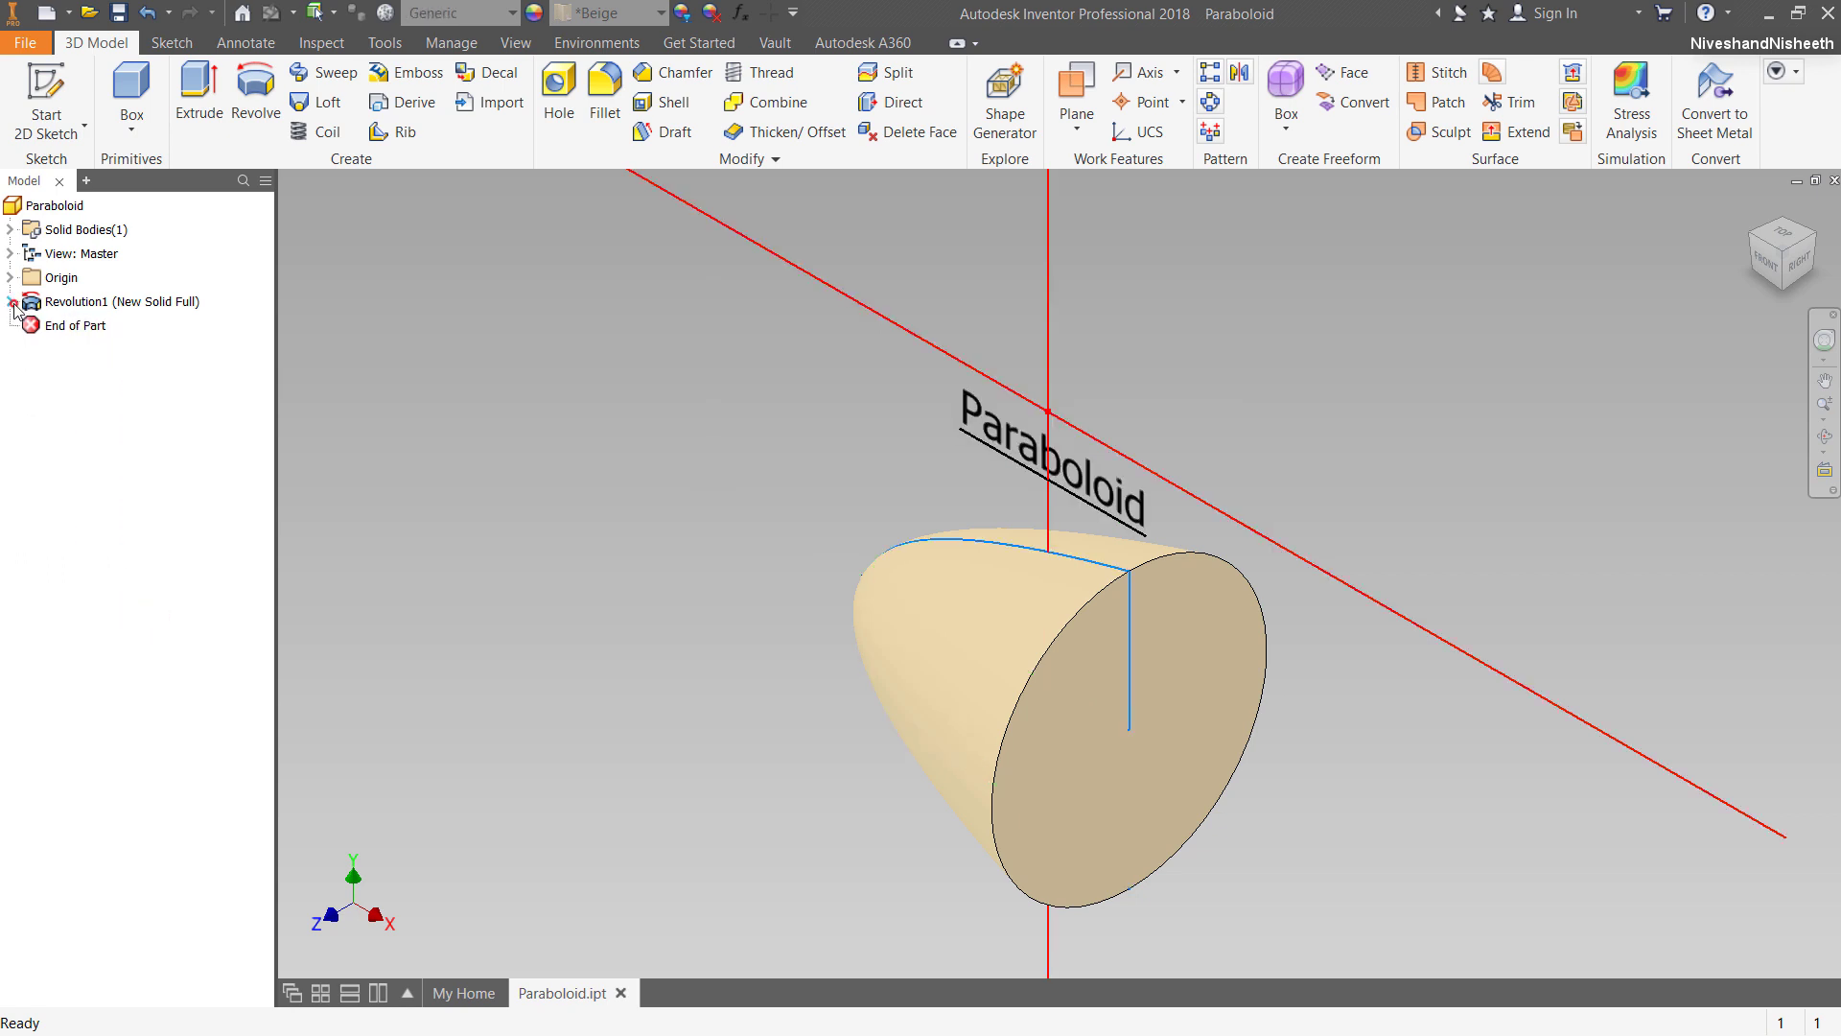
Change the part's appearance to Clear - Blue.
left_click(642, 12)
scroll(674, 335, "up", 5)
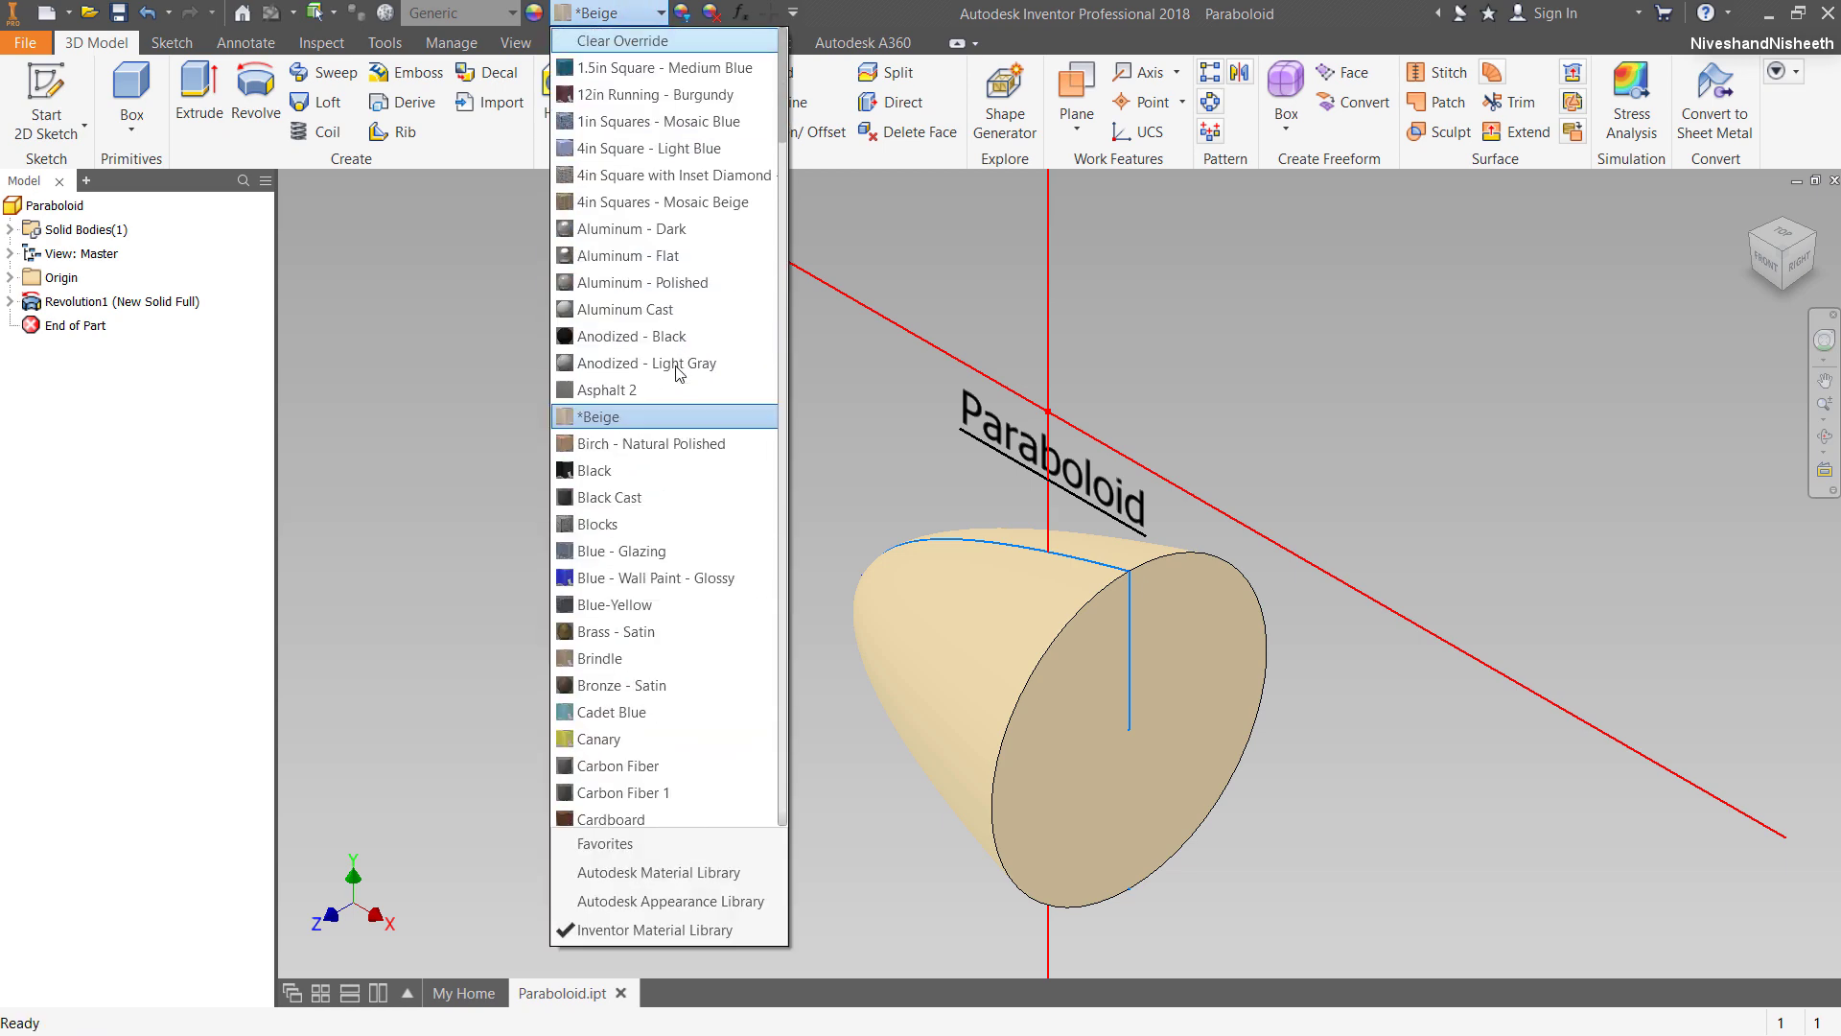
scroll(677, 403, "down", 4)
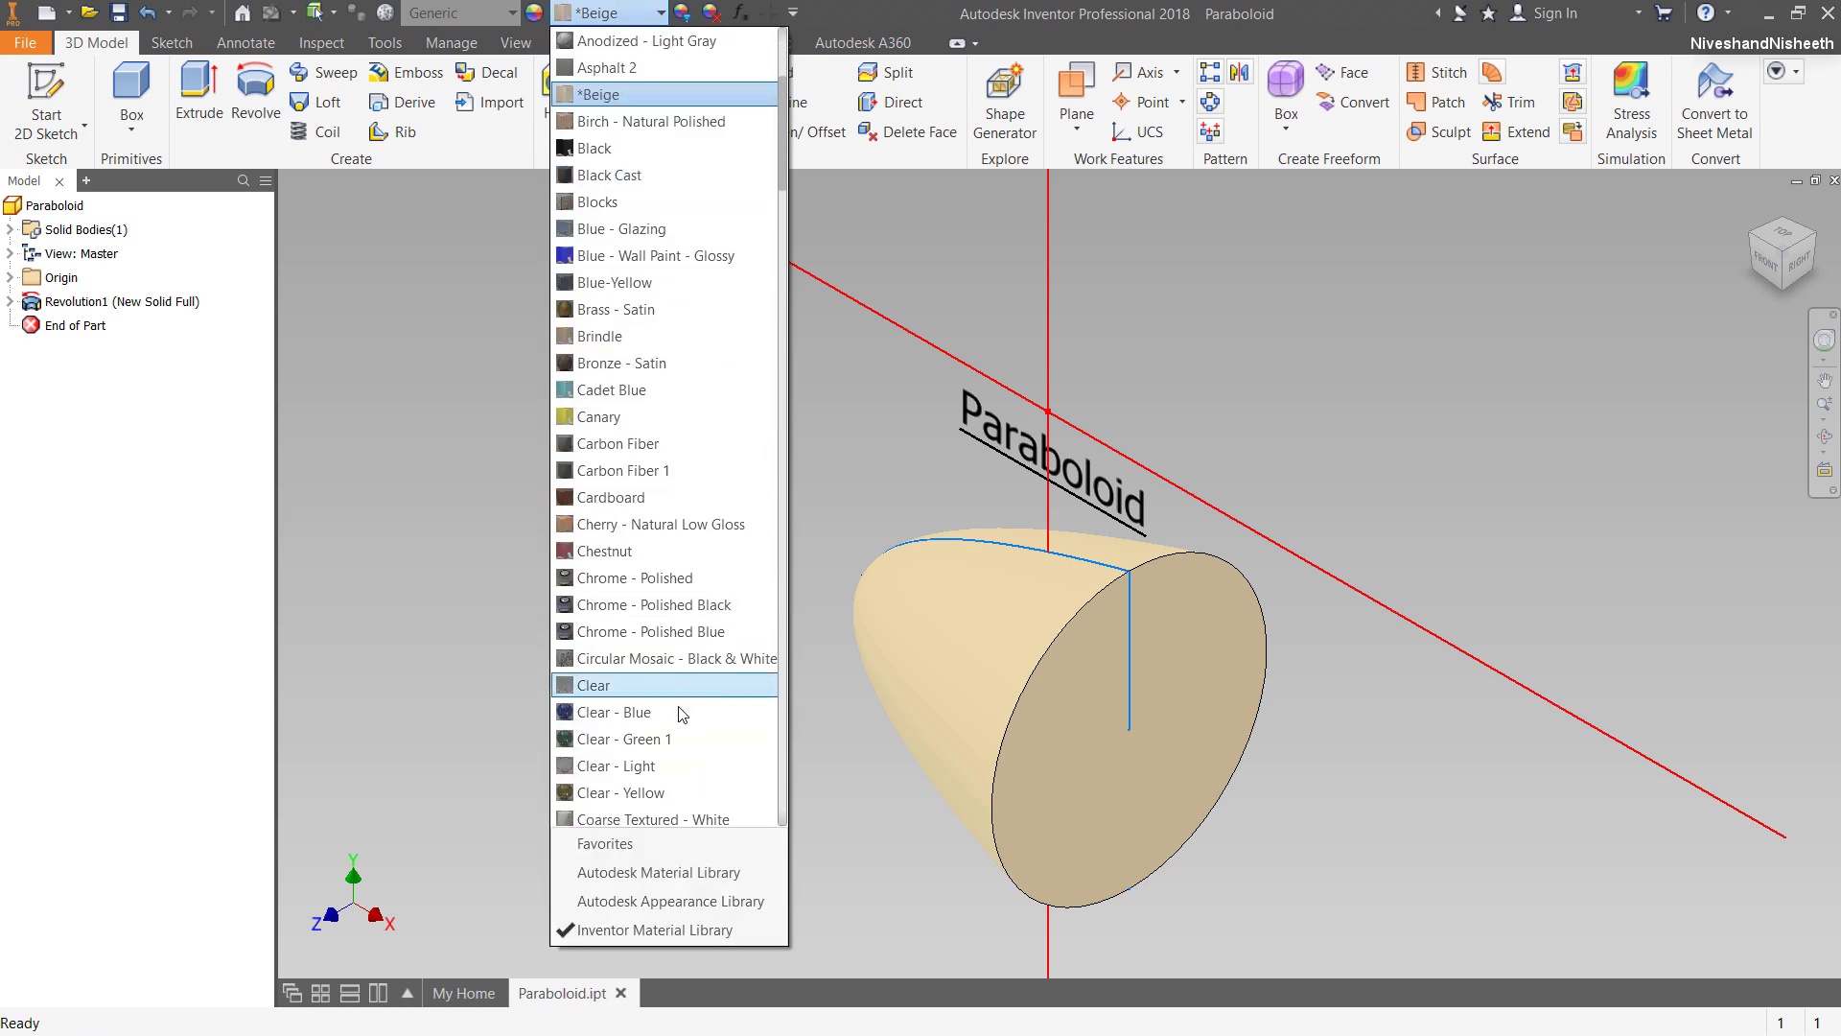
left_click(614, 712)
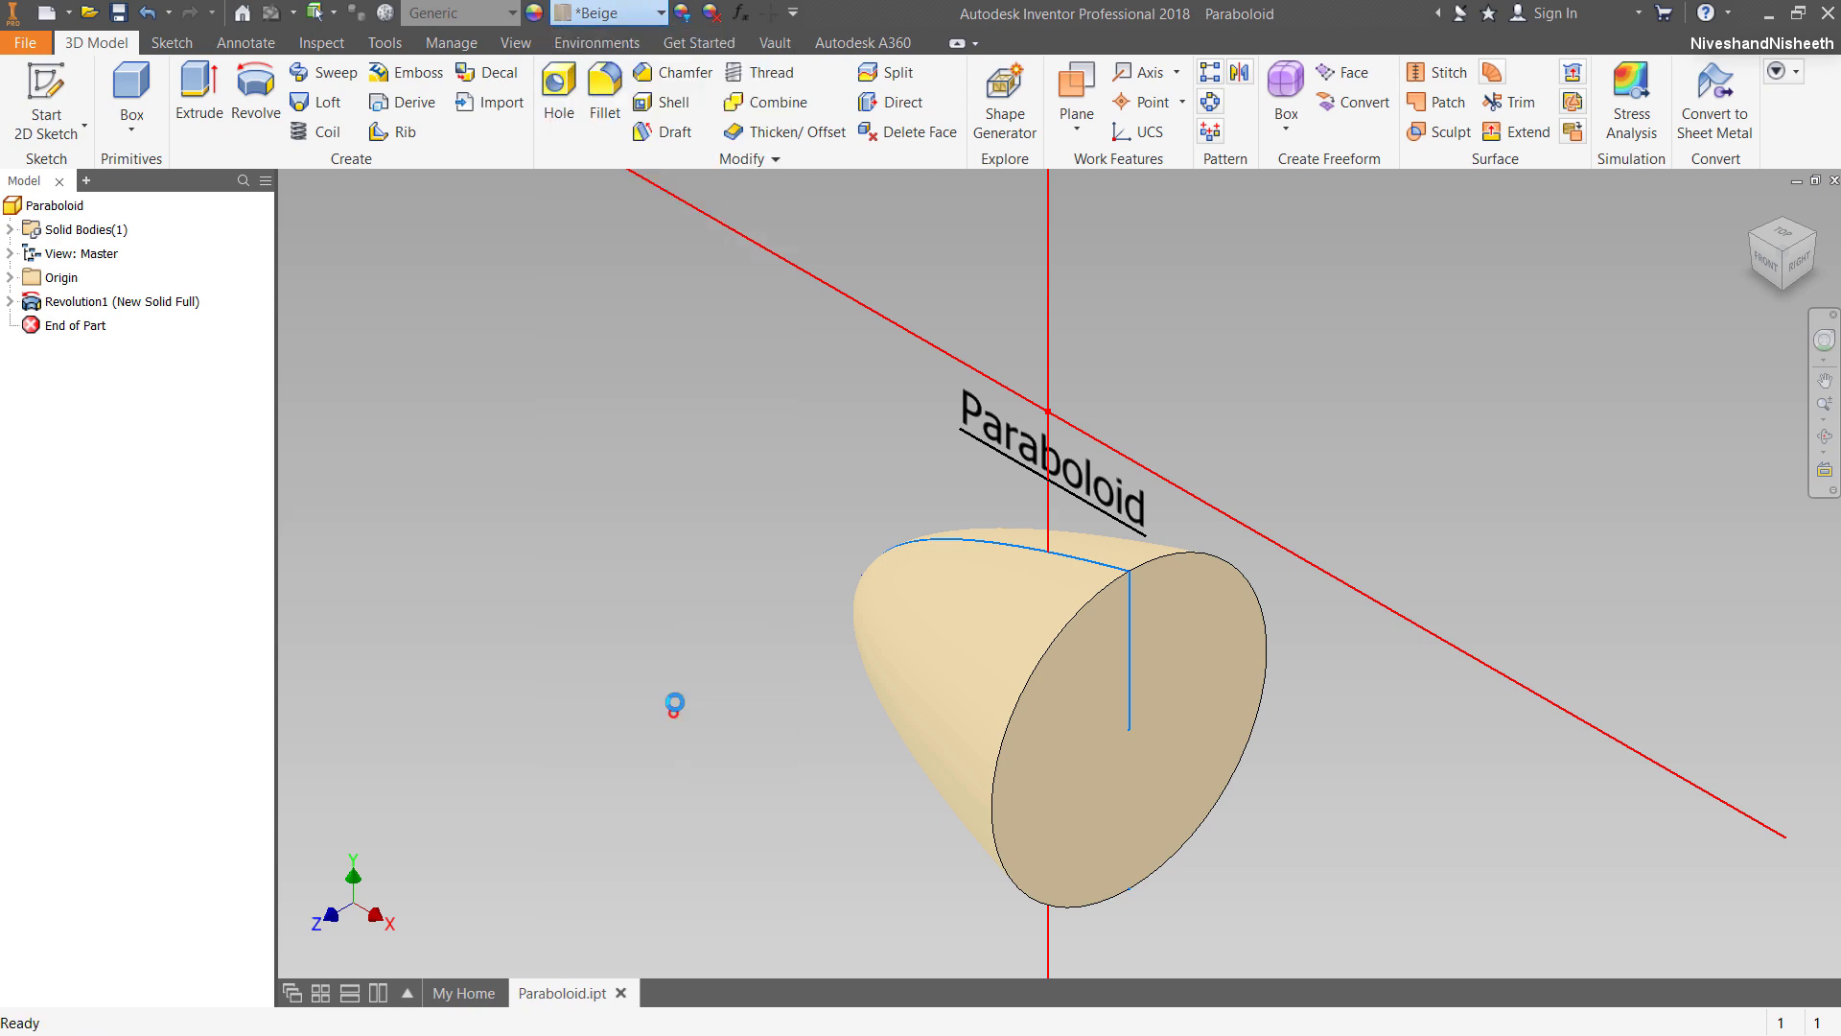
left_click(710, 547)
Examine the transparent paraboloid and its sketch in Clean Screen mode, and restore the normal interface.
left_click(516, 42)
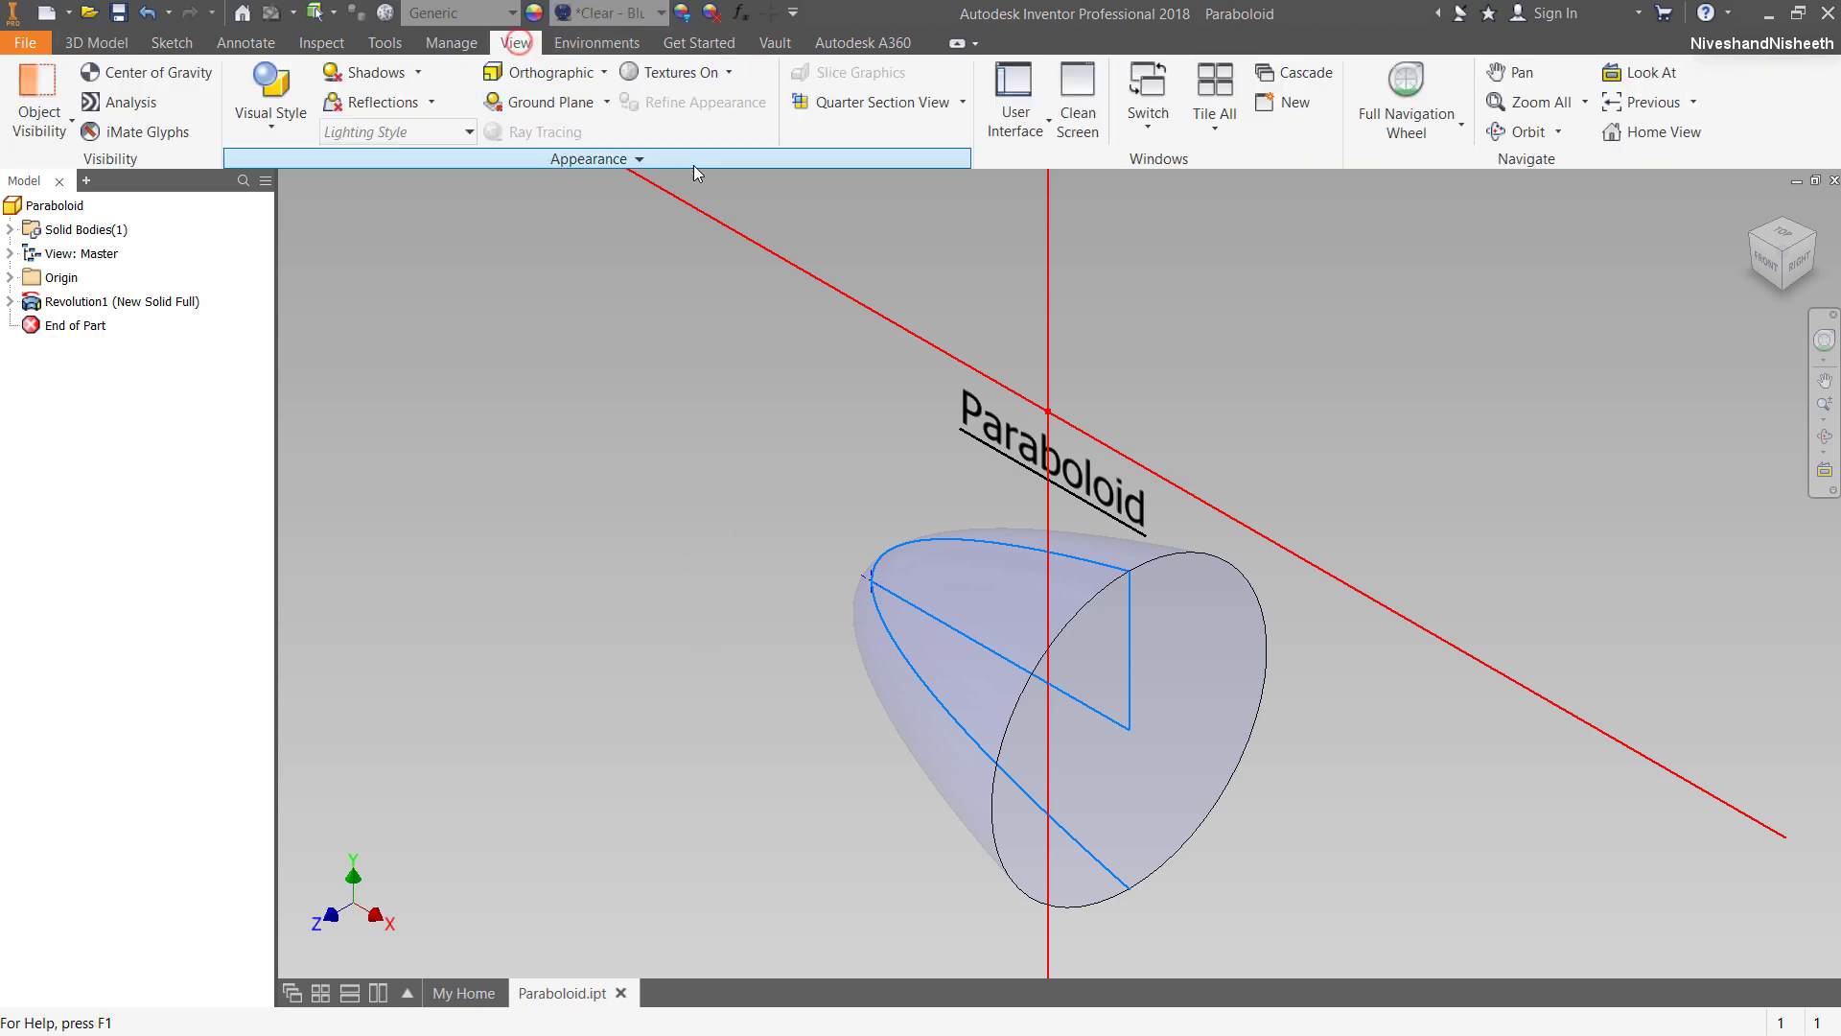
left_click(1078, 96)
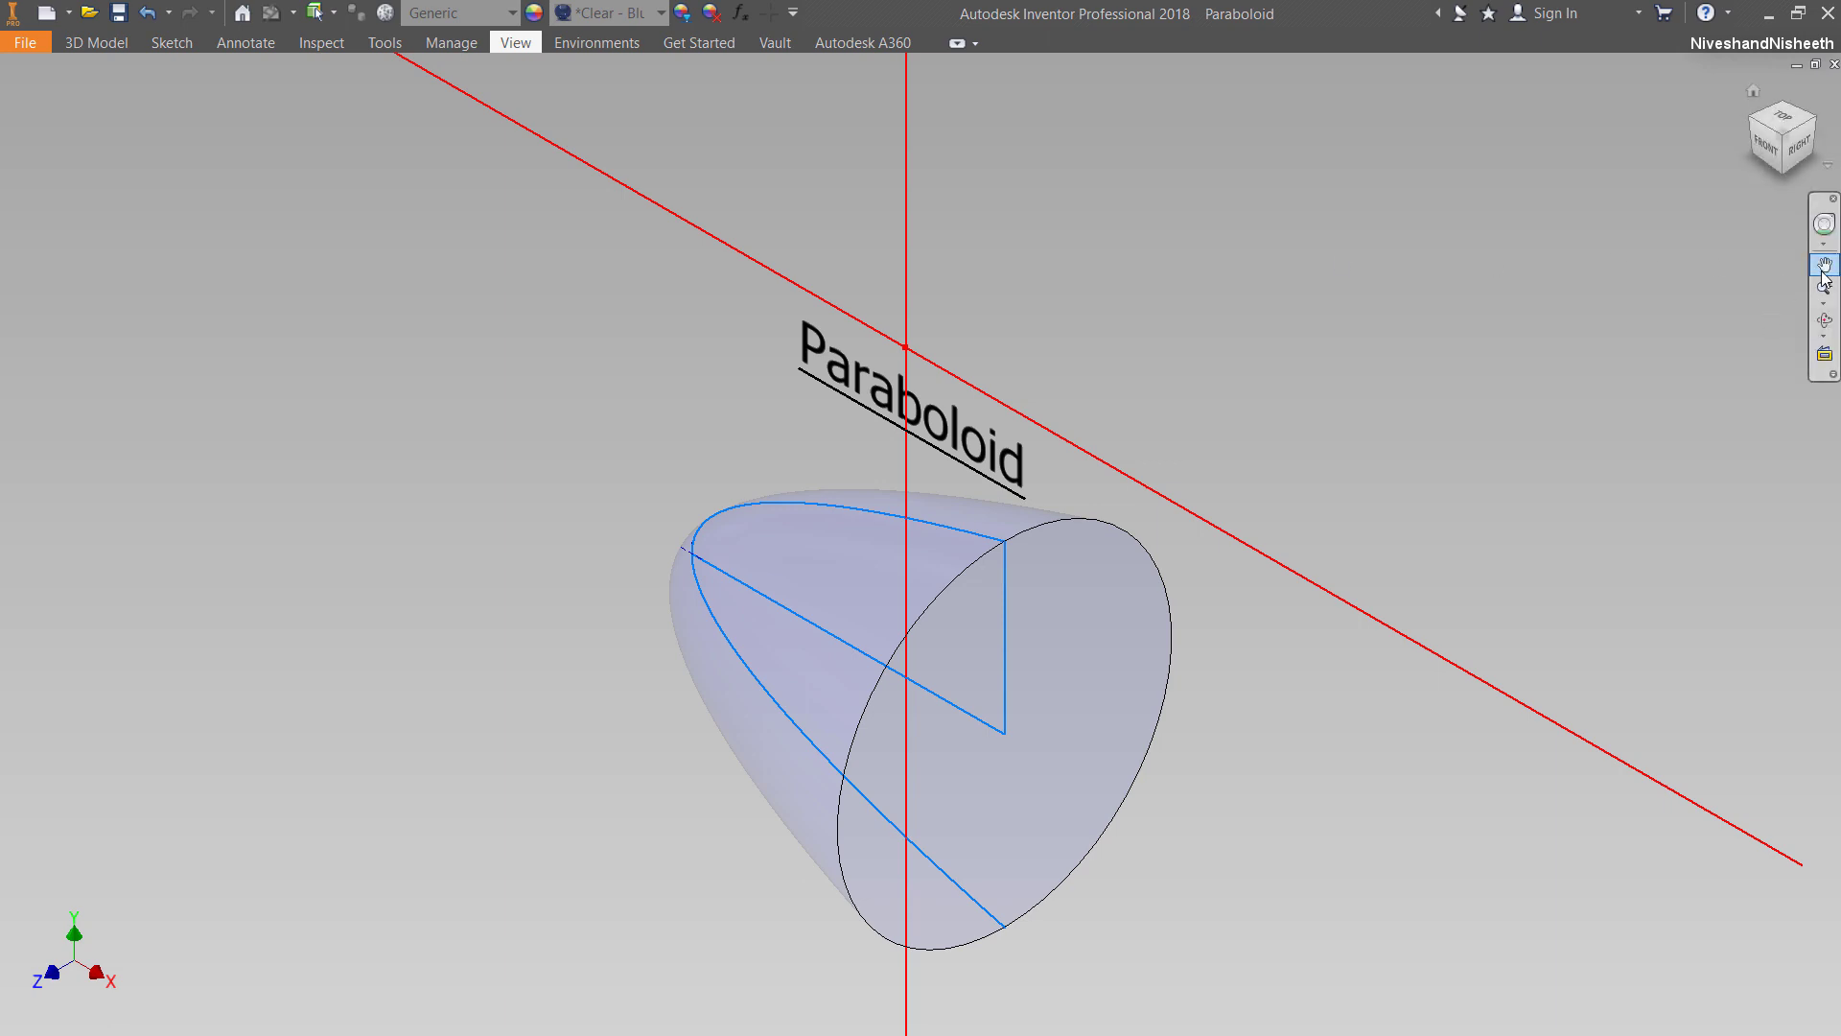
left_click(1821, 271)
left_click_drag(956, 567, 998, 526)
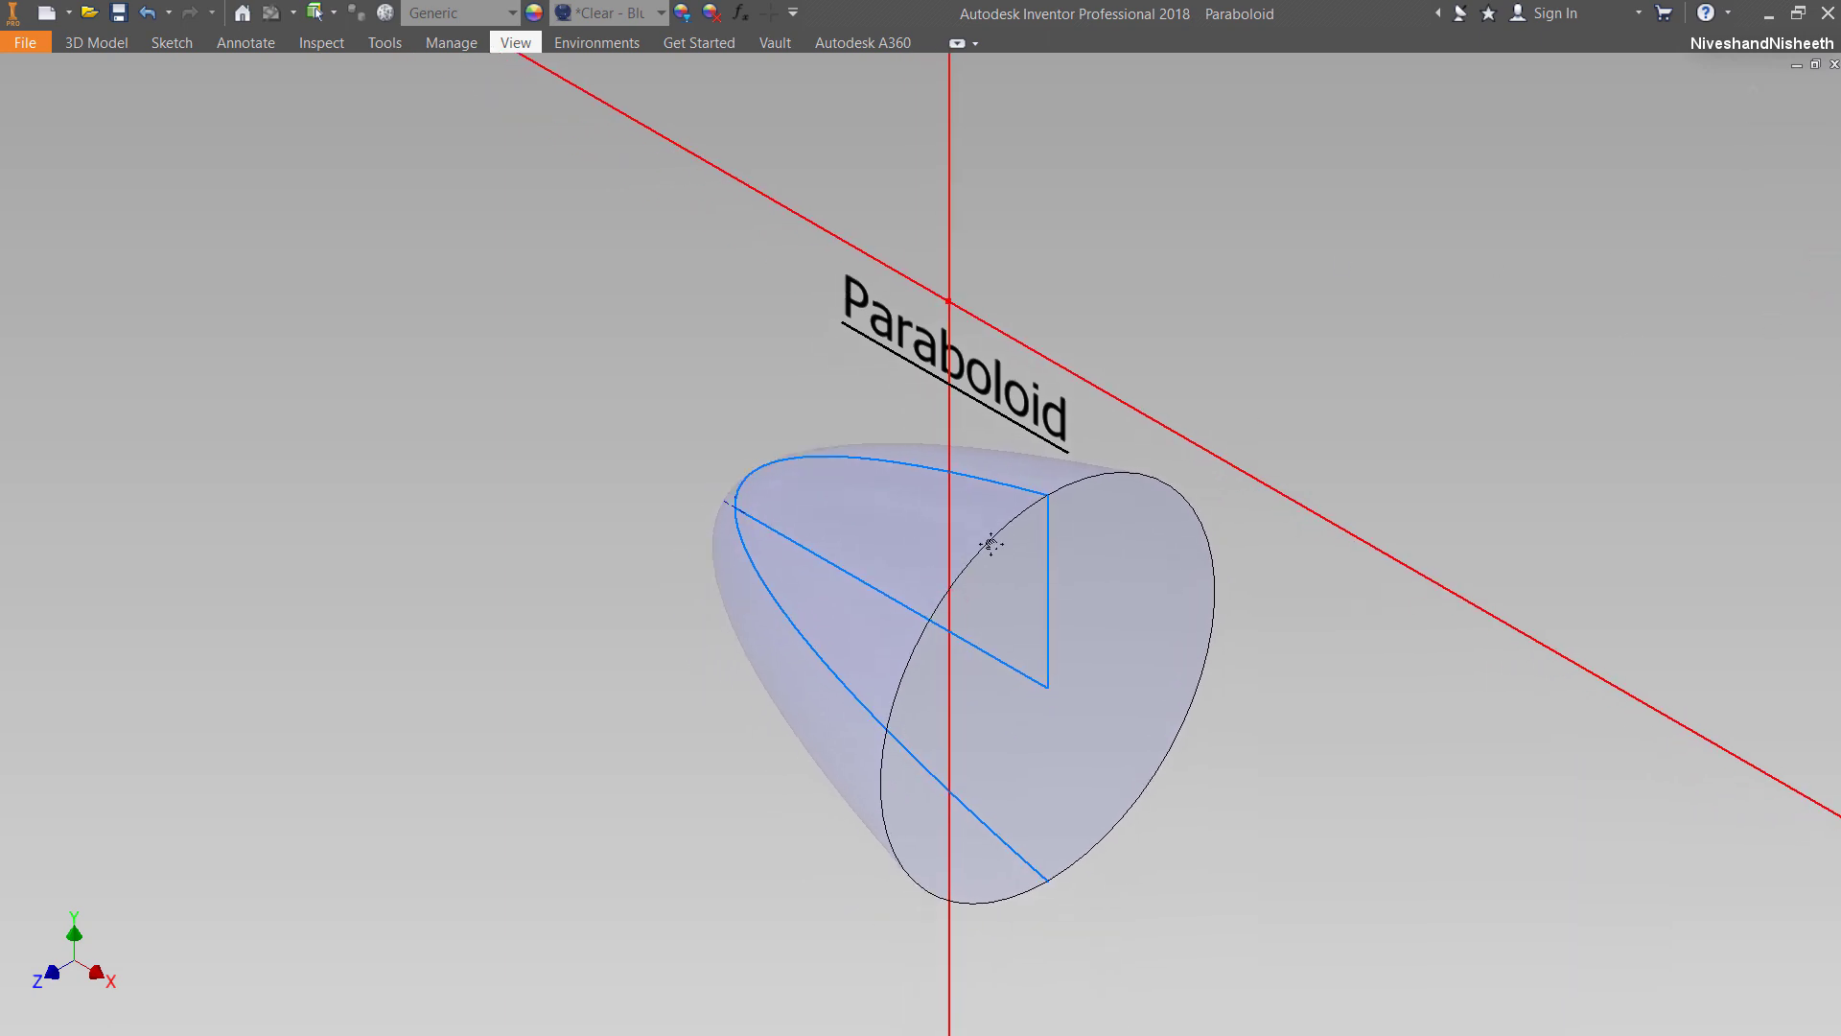
right_click(971, 527)
left_click(976, 642)
left_click_drag(978, 636, 996, 658)
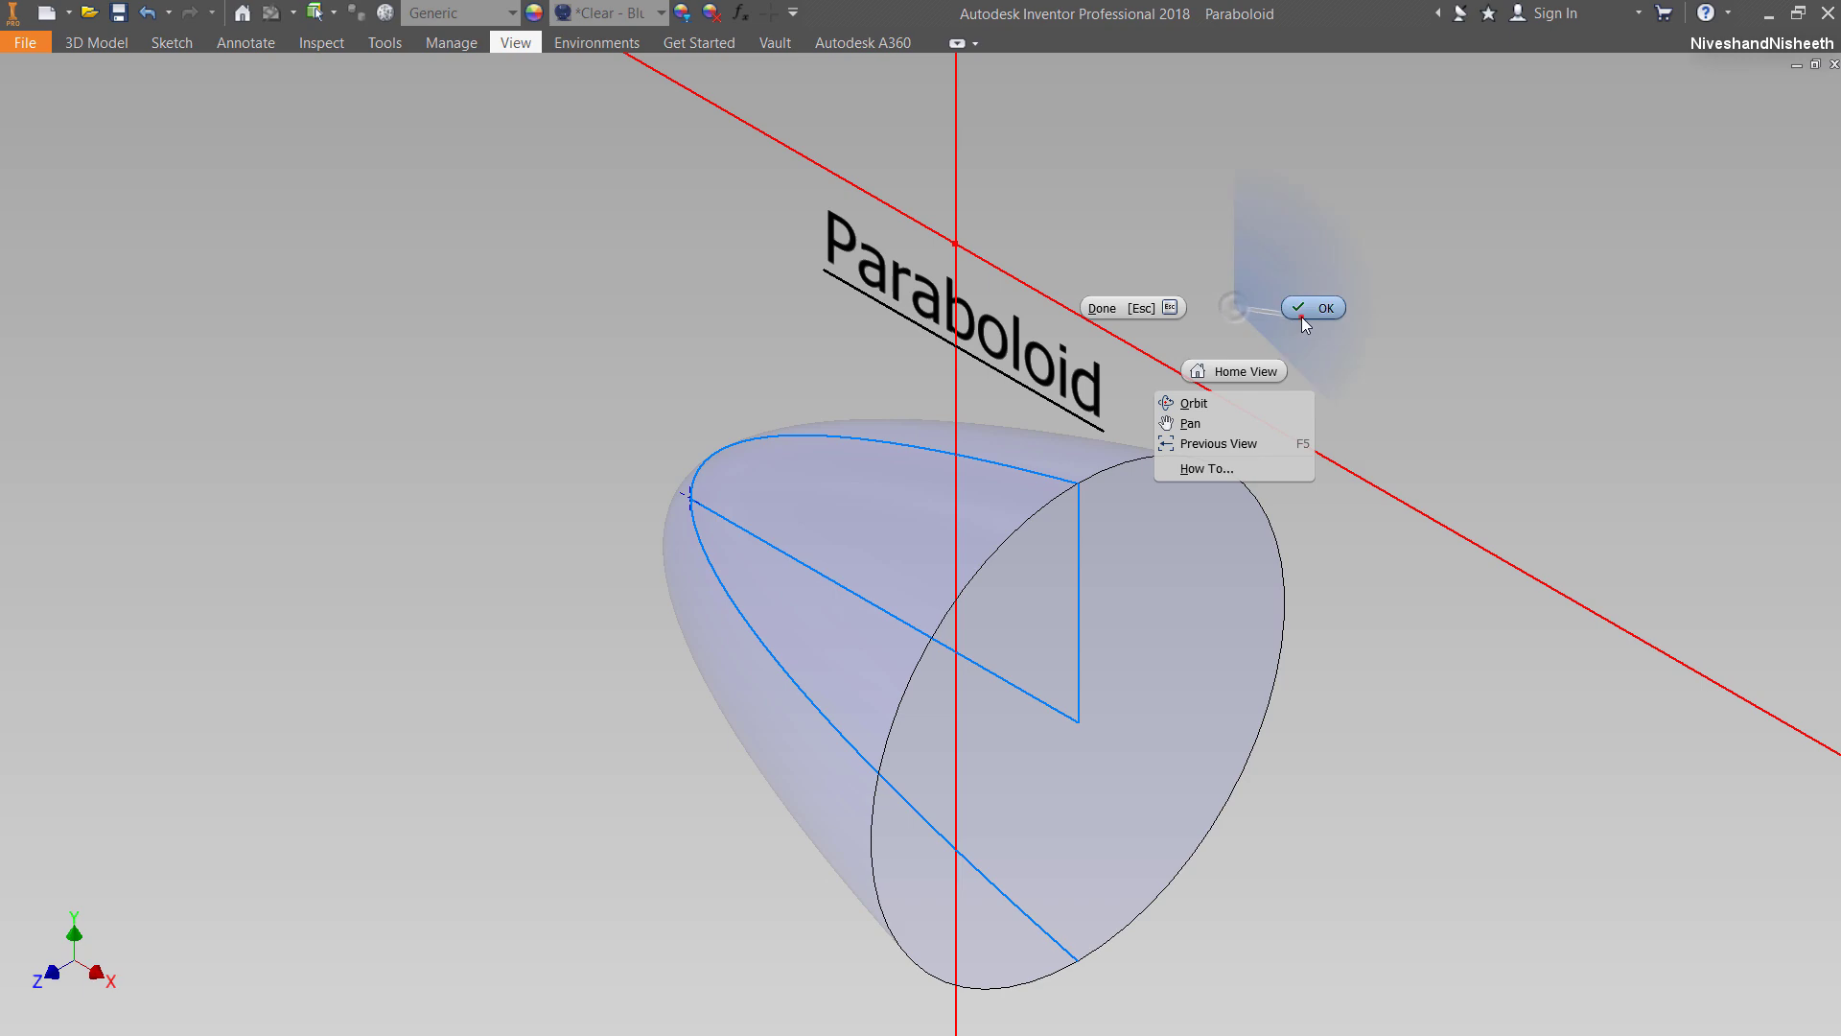
left_click(521, 41)
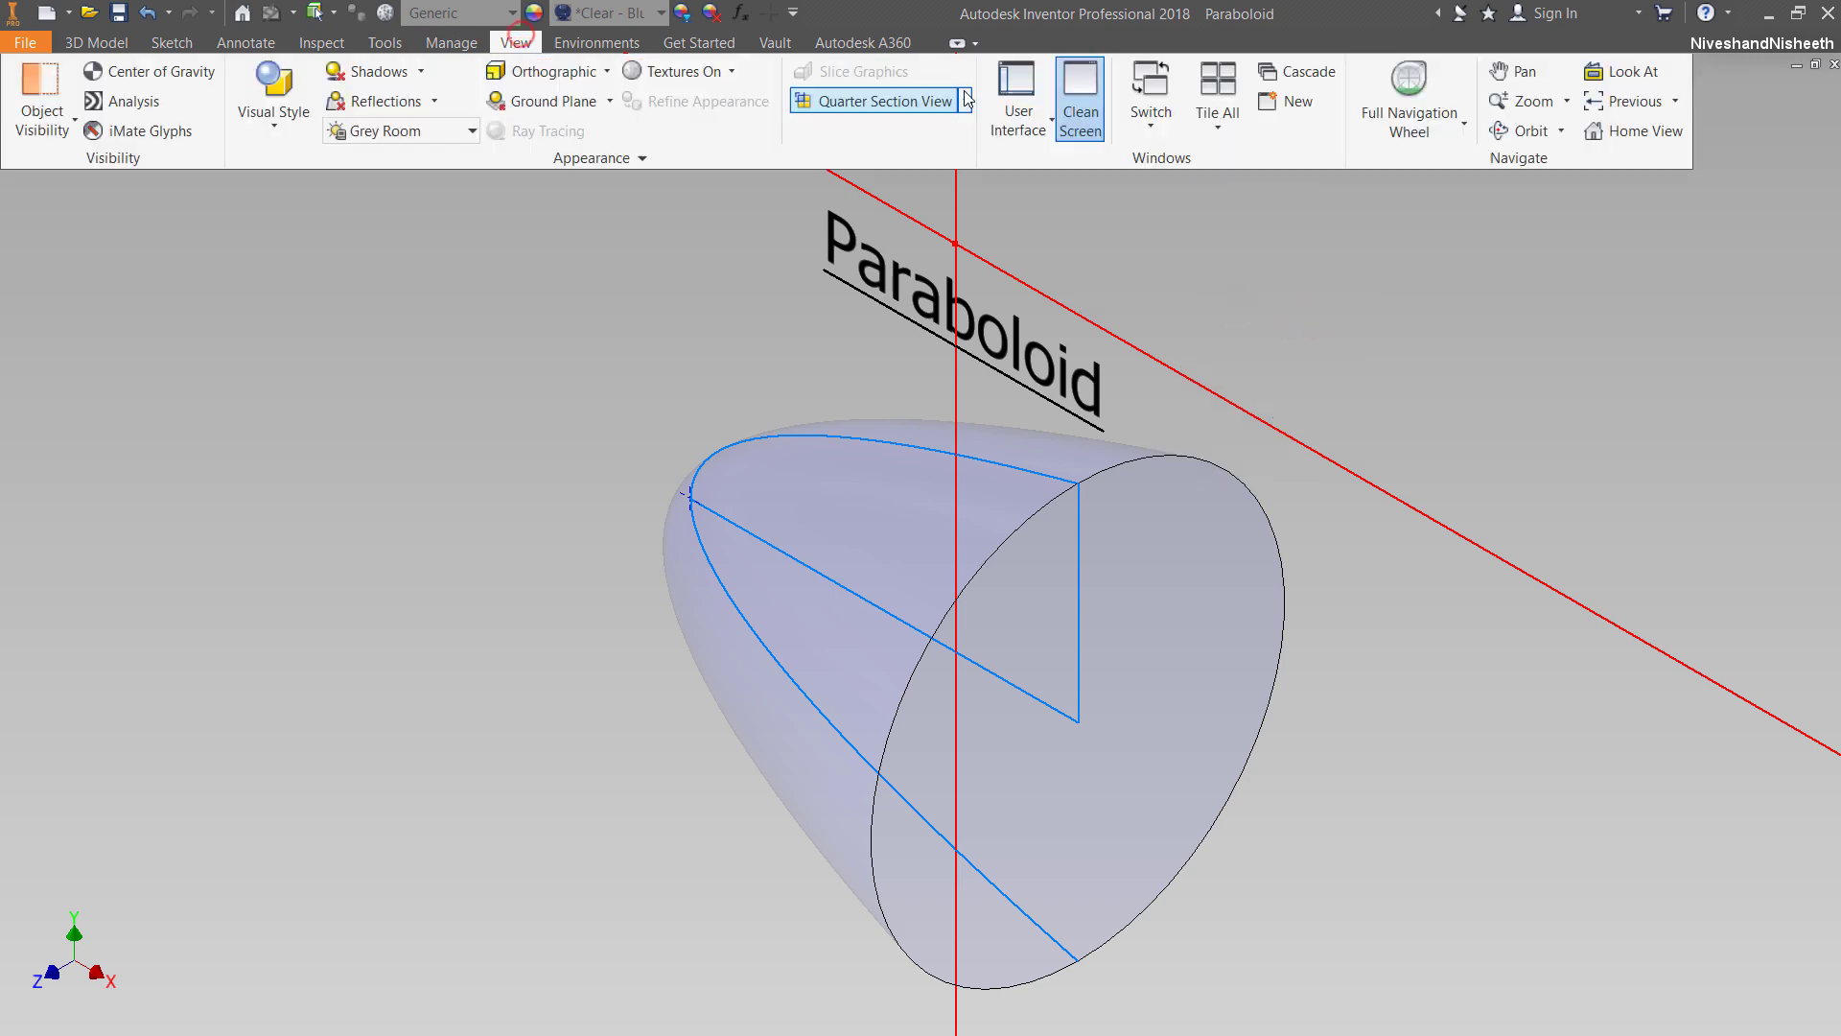
left_click(1084, 96)
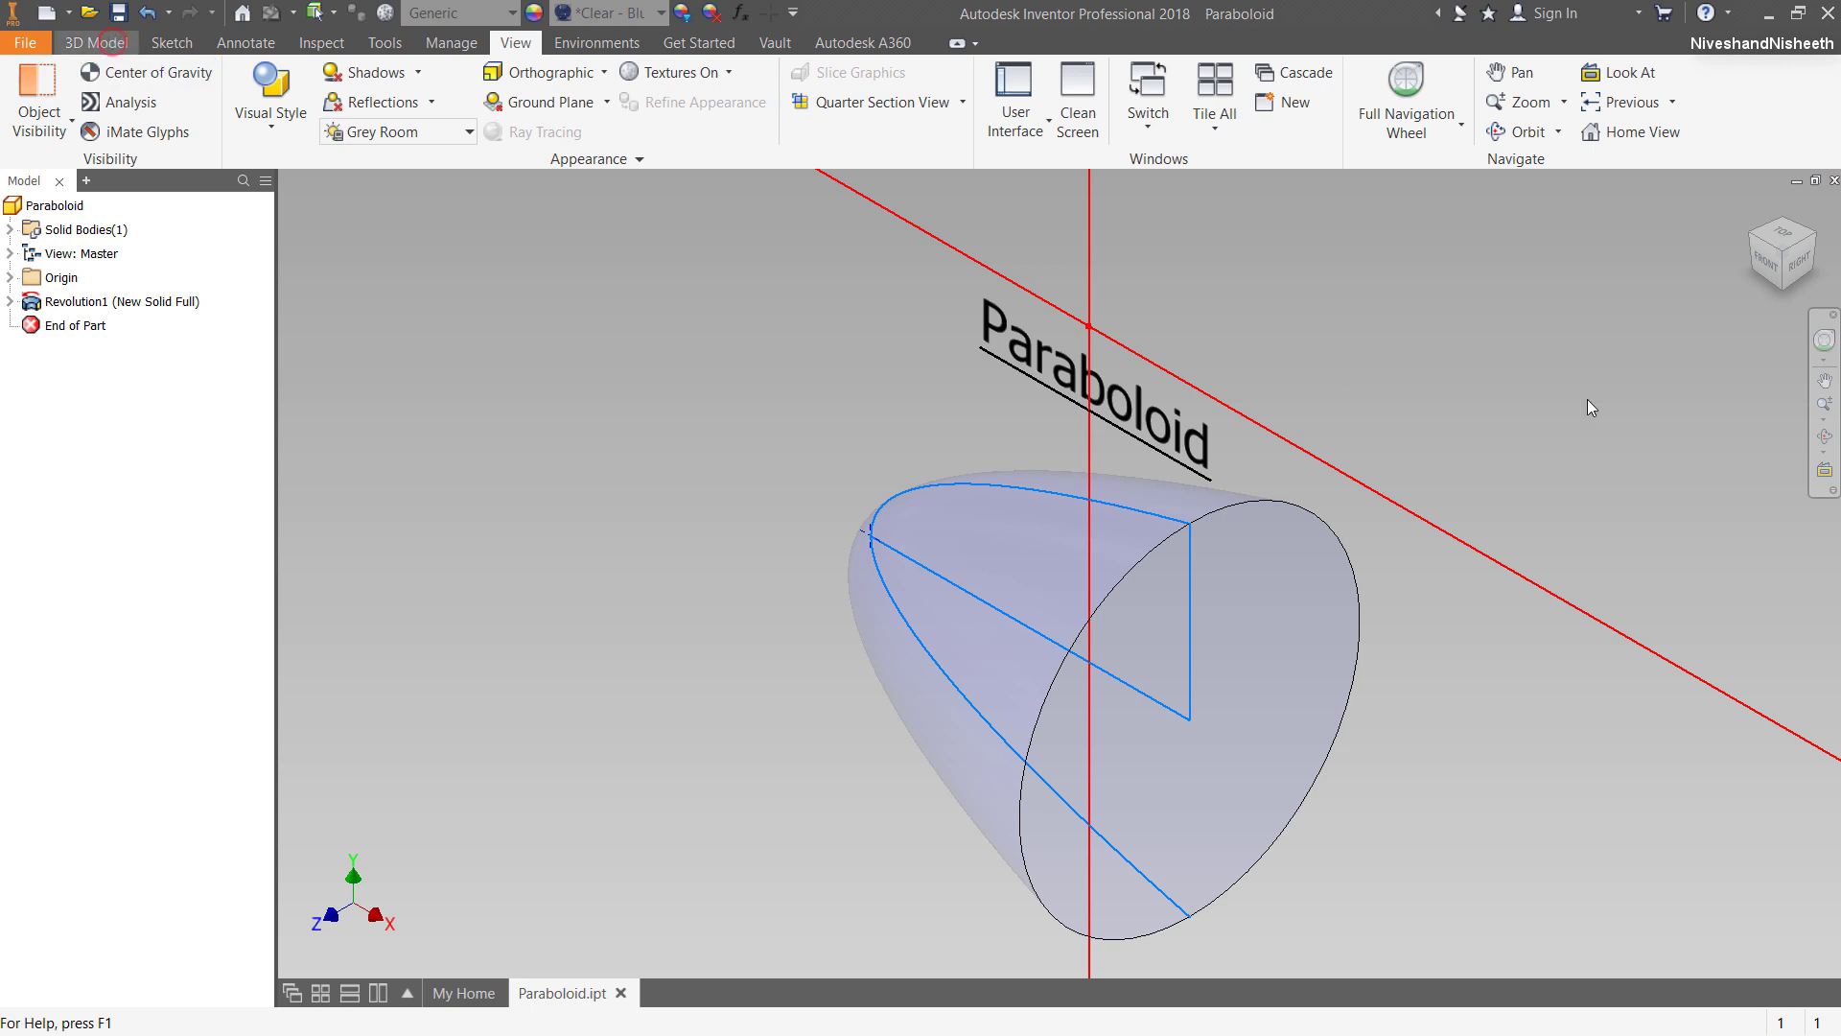
left_click_drag(1184, 575, 1124, 560)
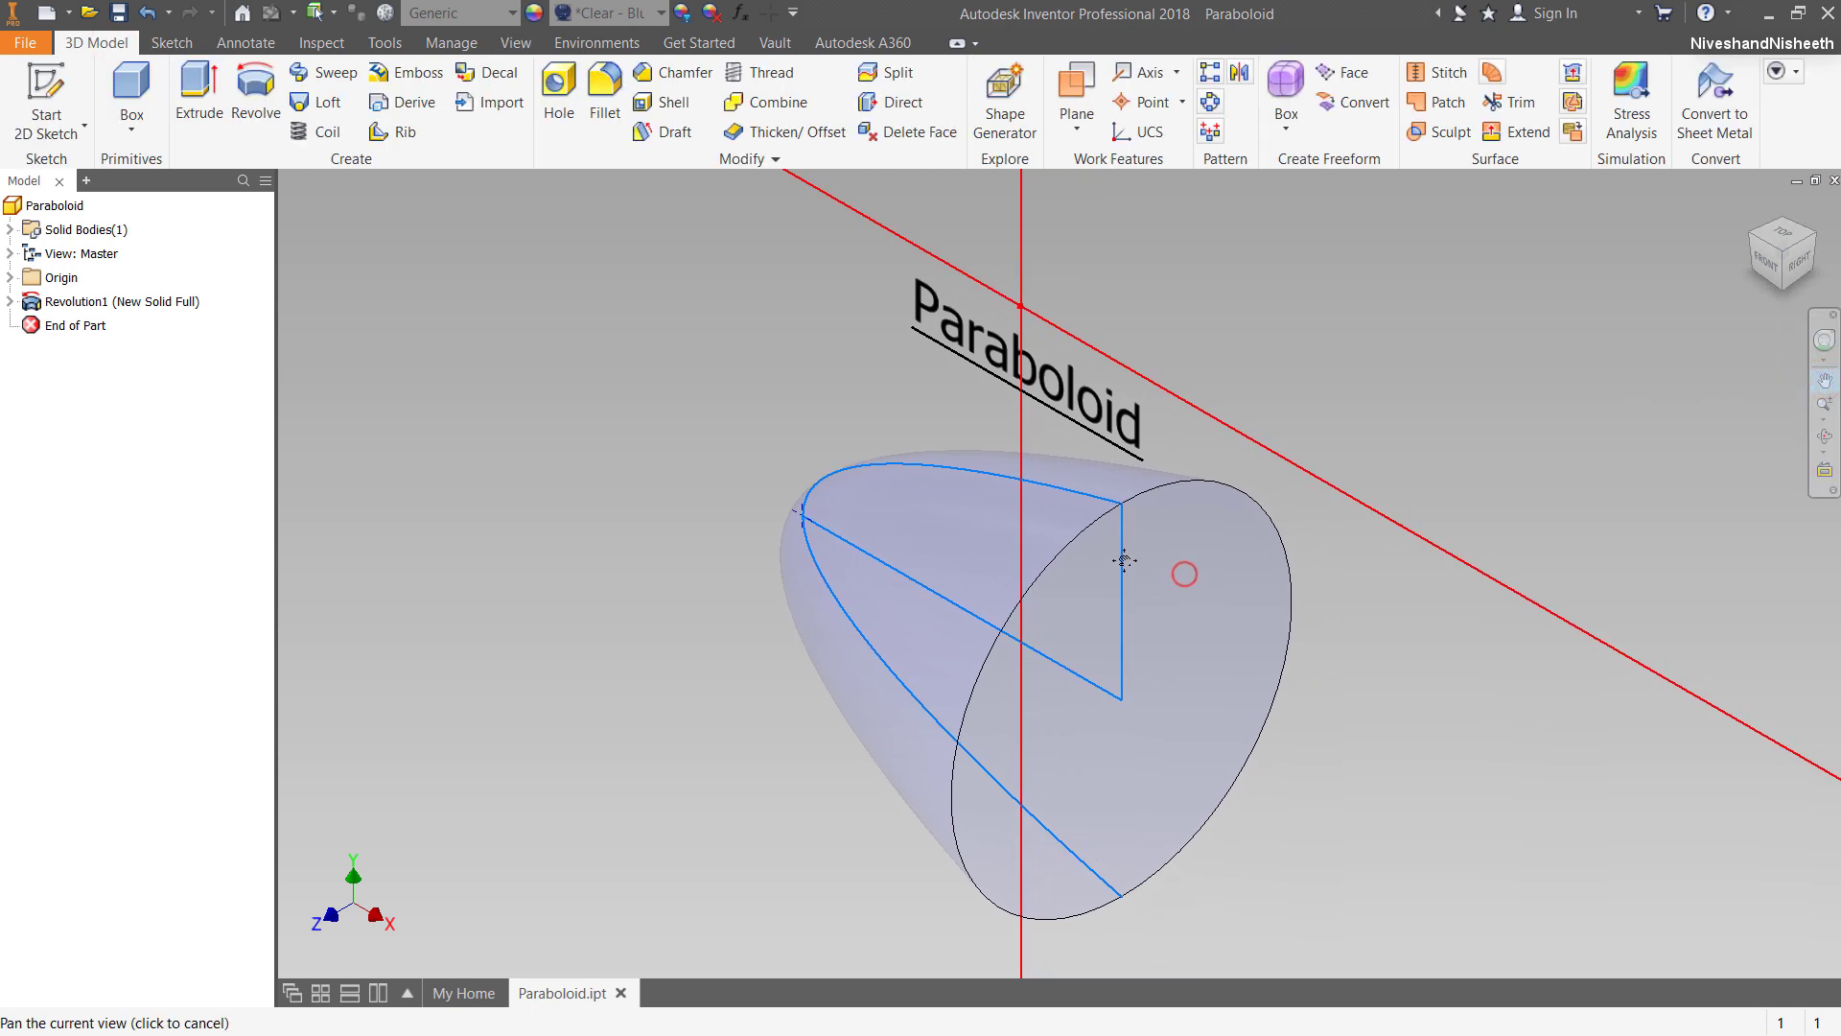
left_click(722, 397)
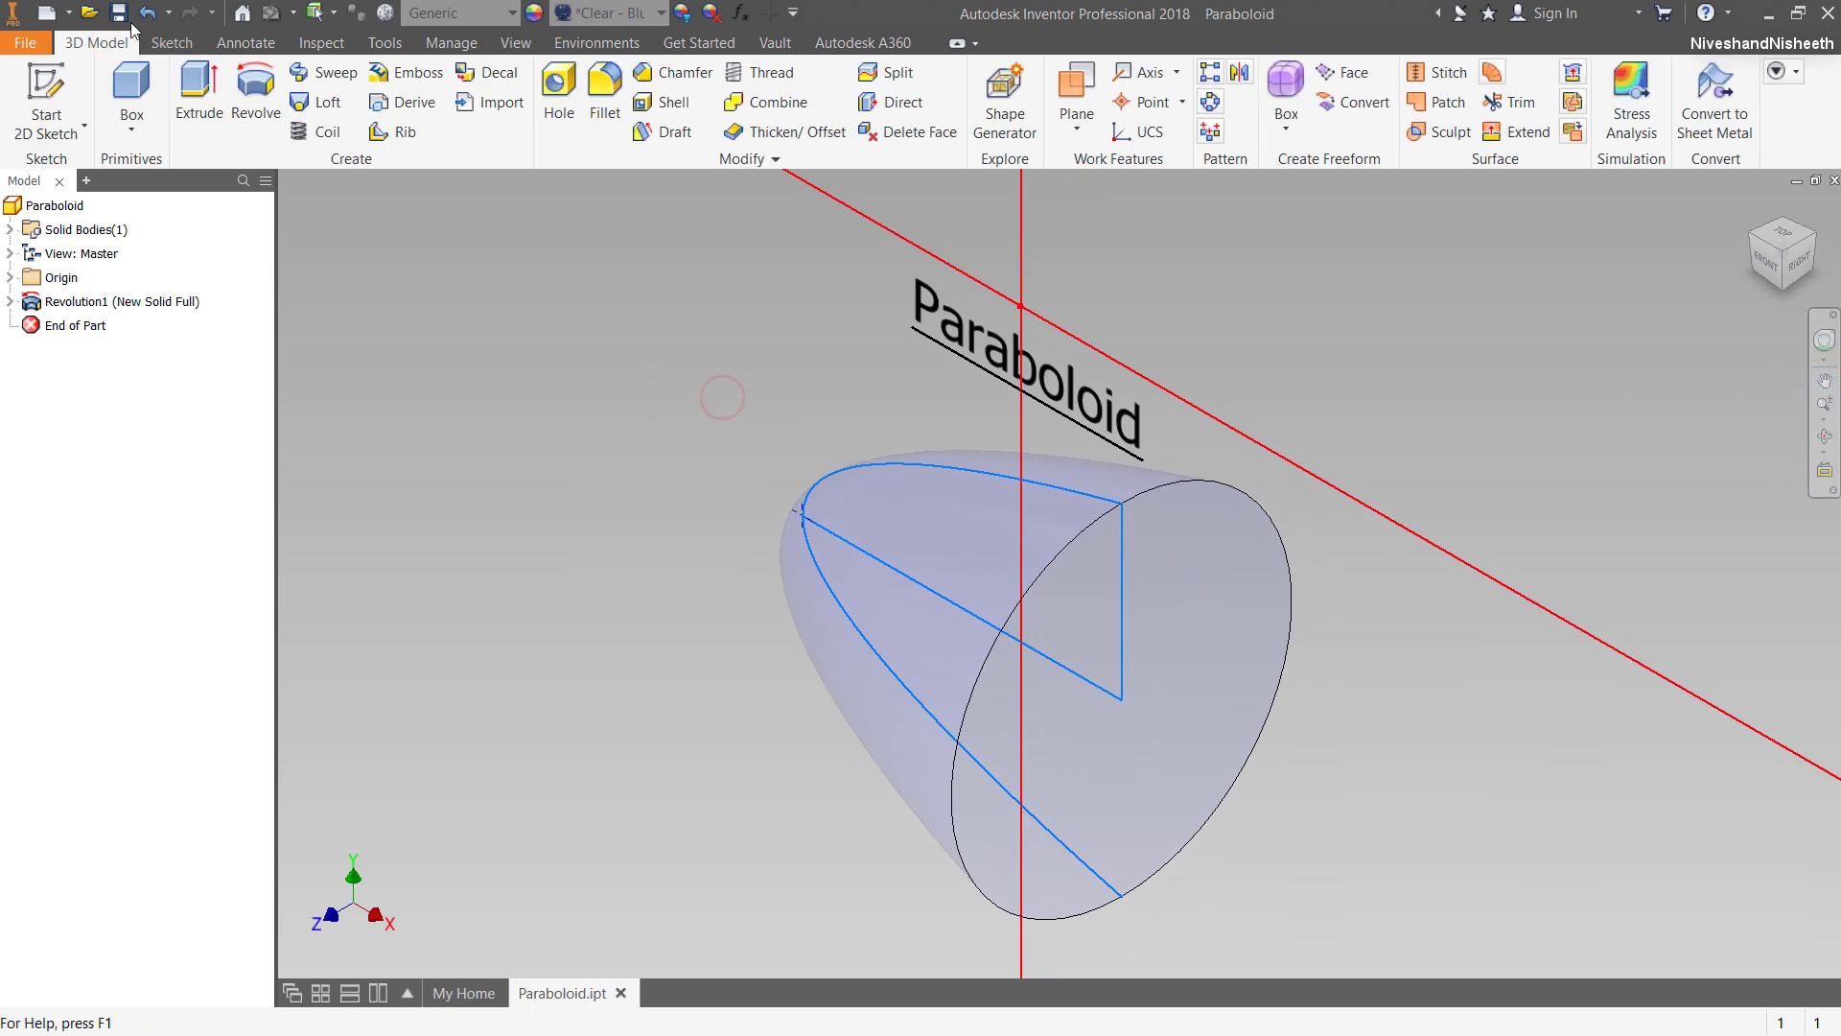